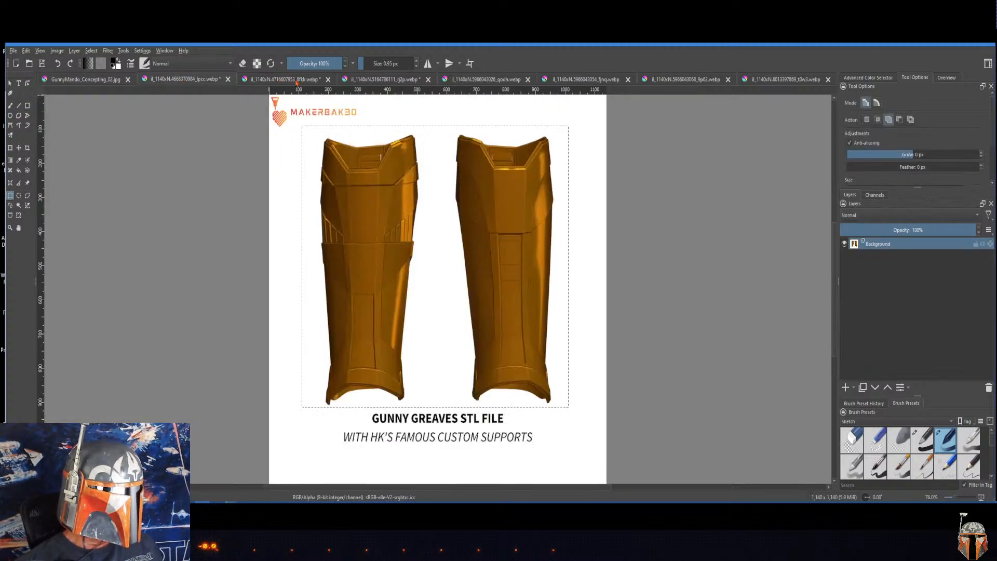
Step: Review the open knee armor and helmet reference images, ending on the GunnyMando_Concepting_02 document
click(379, 79)
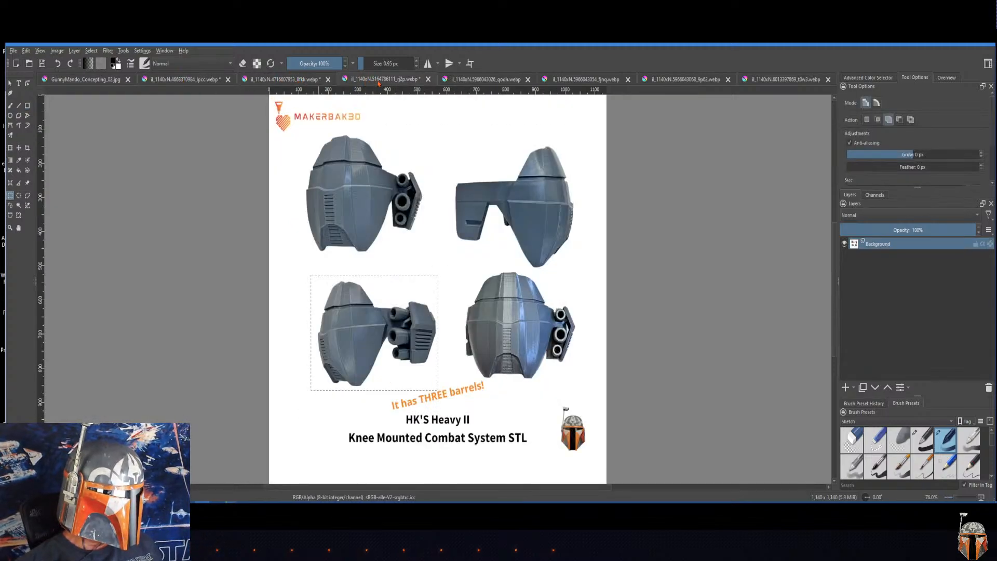
click(490, 80)
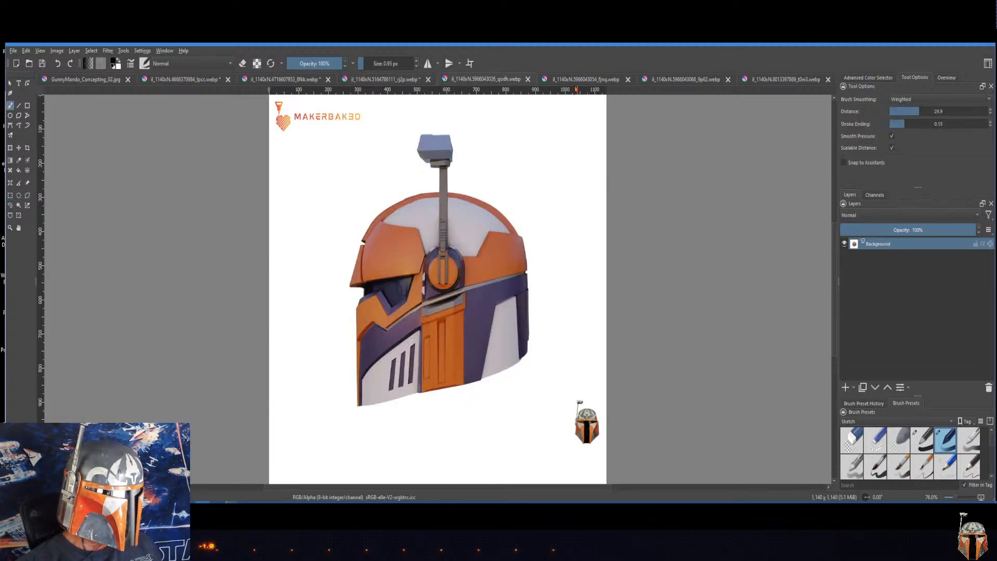
click(582, 80)
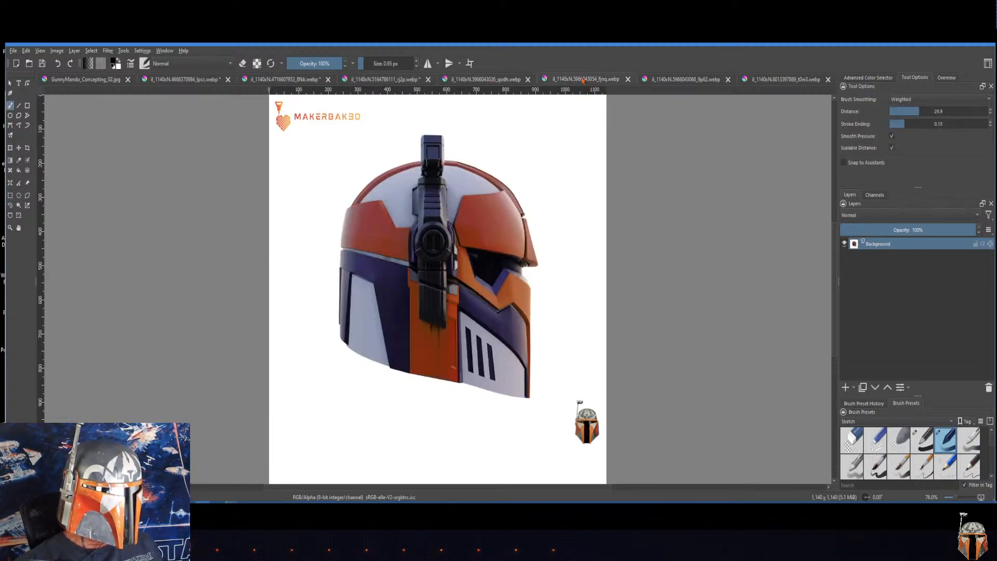
click(686, 80)
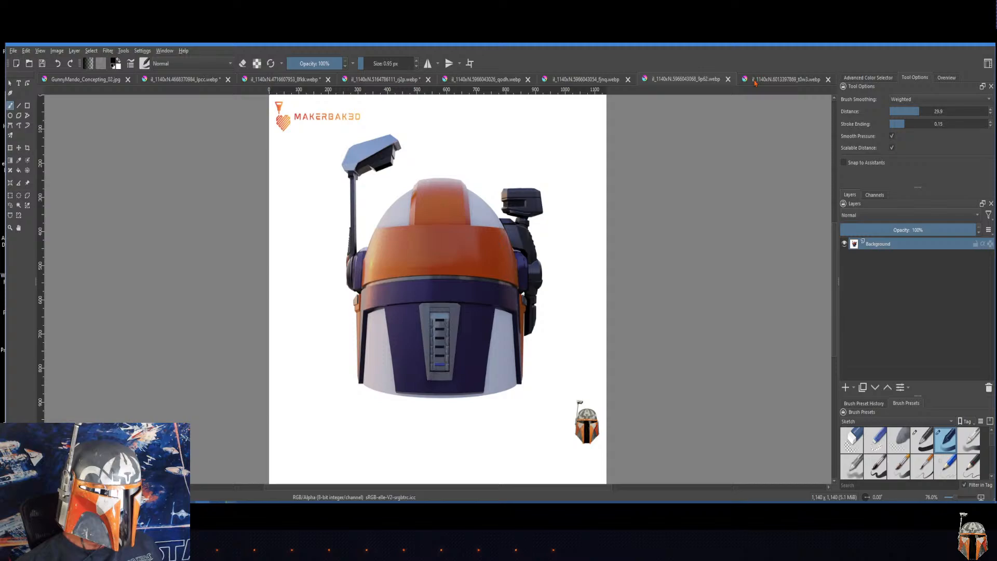
click(781, 80)
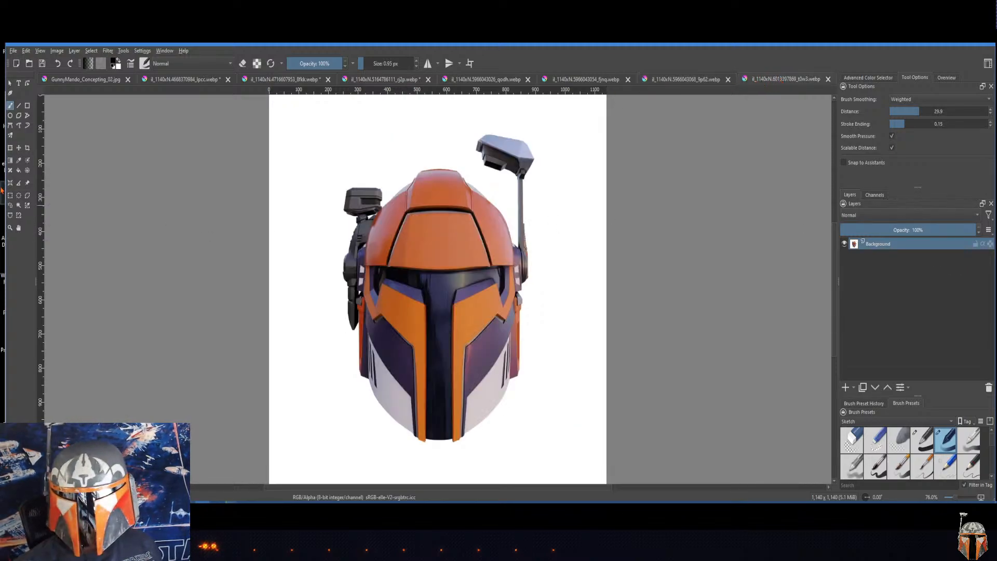
click(76, 81)
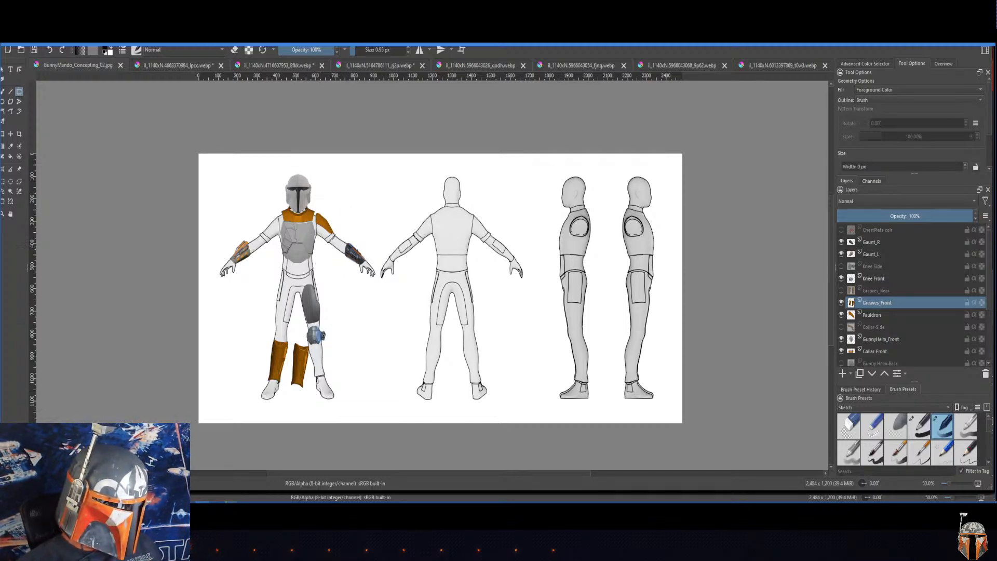
Step: Switch to the Firefox browser and examine the Mandalorian cosplay photos on the Pinterest board for armor color ideas
key(alt+Tab)
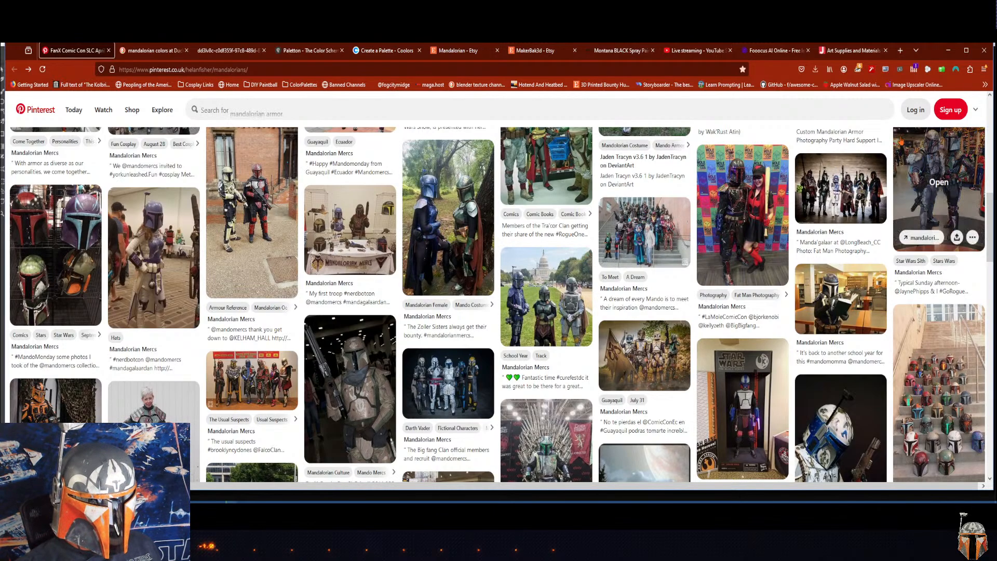
scroll(989, 217, up, 1)
drag(990, 217, 990, 143)
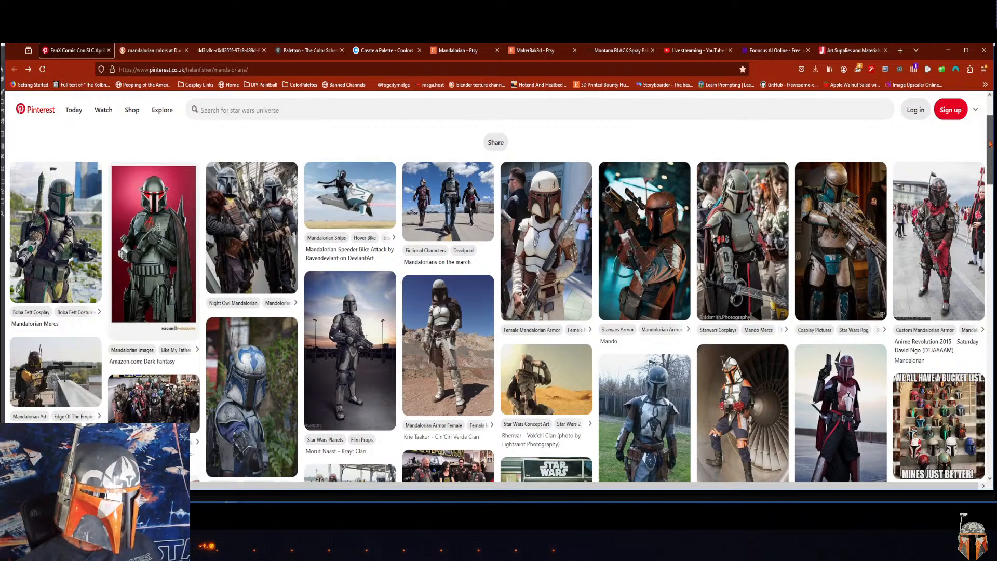
mouse_move(989, 144)
mouse_down()
mouse_move(995, 129)
mouse_move(994, 148)
mouse_up()
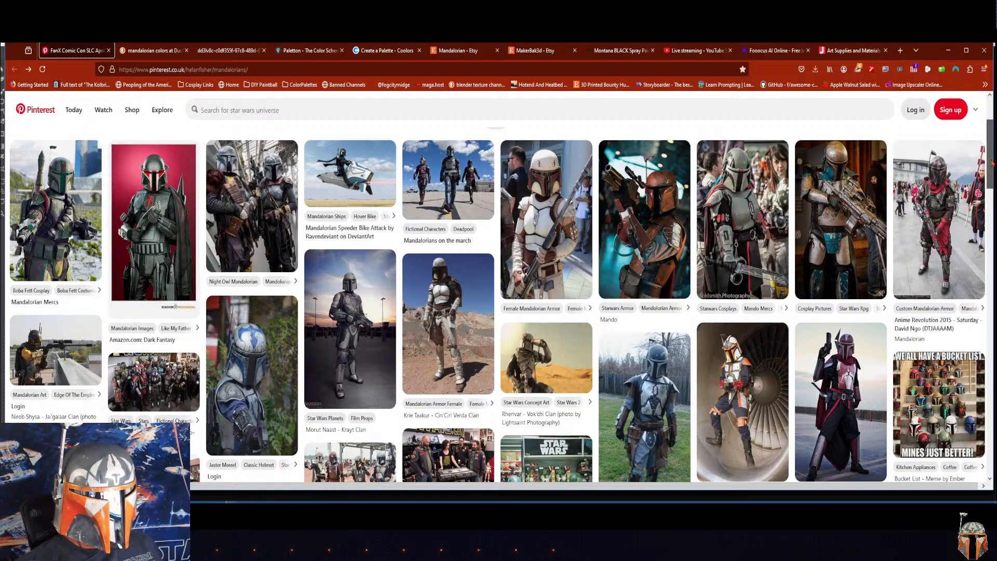
mouse_move(991, 159)
mouse_down()
mouse_move(996, 181)
mouse_move(996, 143)
mouse_move(996, 161)
mouse_up()
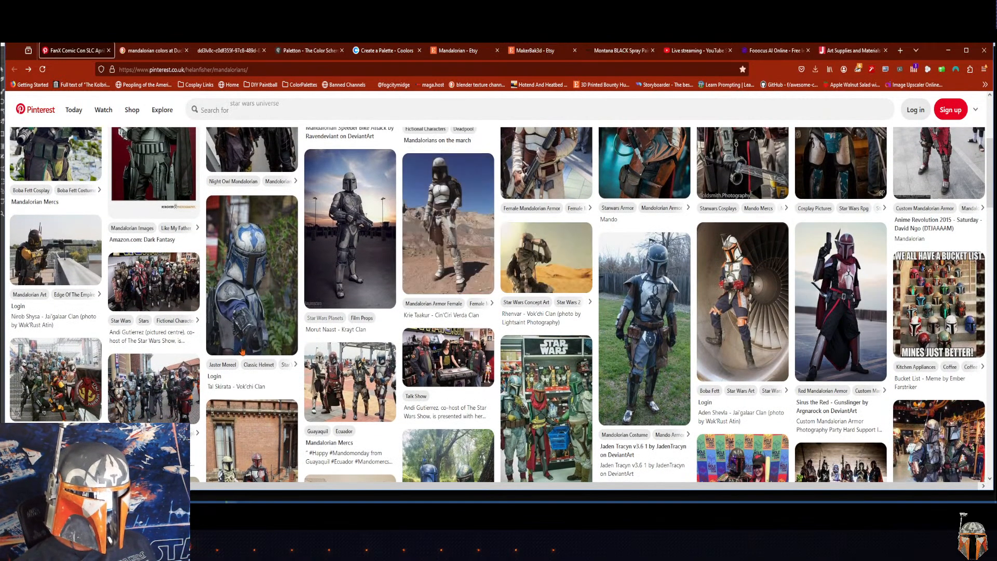
drag(983, 202, 985, 258)
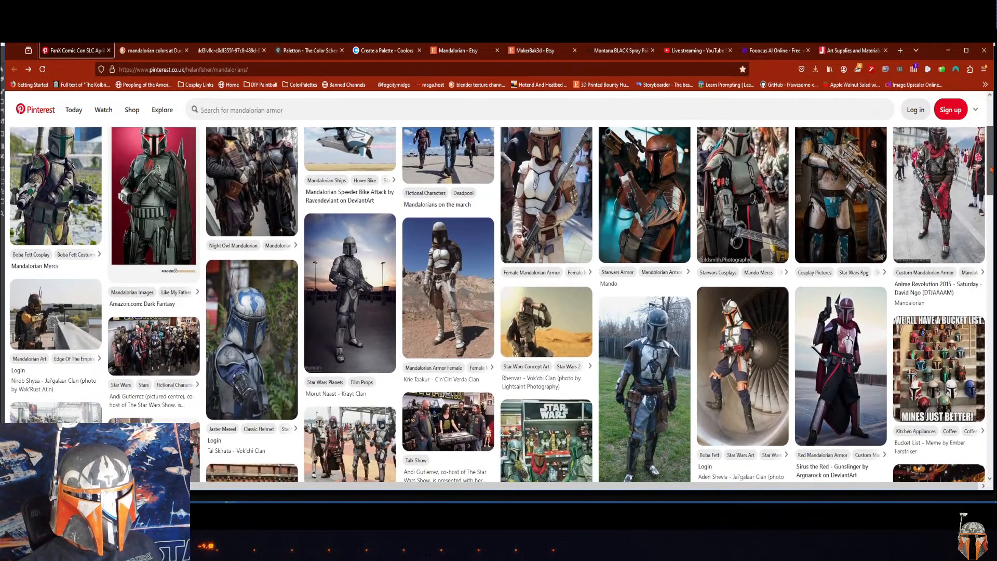
drag(990, 168, 979, 145)
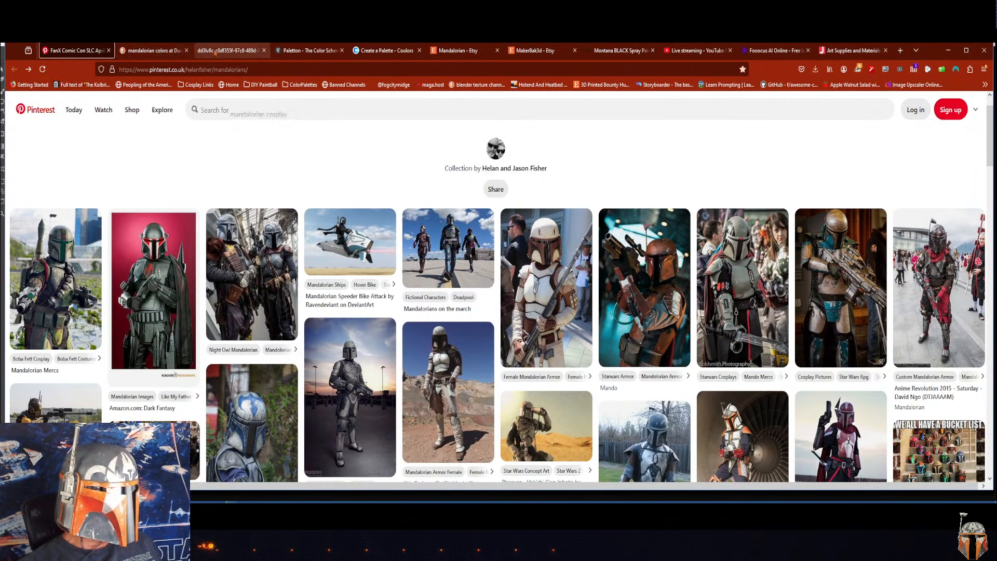
Step: Open the Clan Kal armor chart and enlarge it to examine the color schemes of the individual figures
click(251, 51)
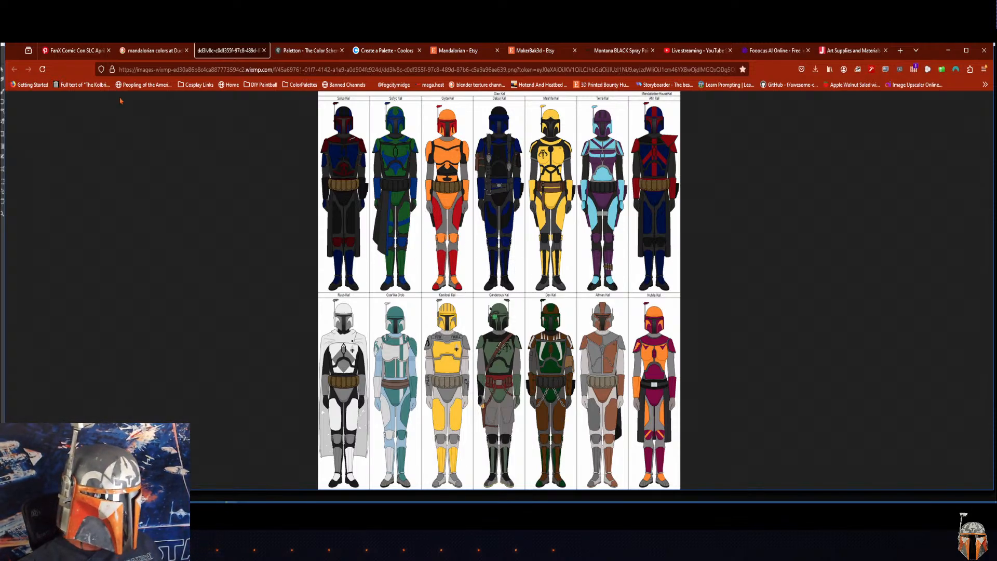
click(348, 142)
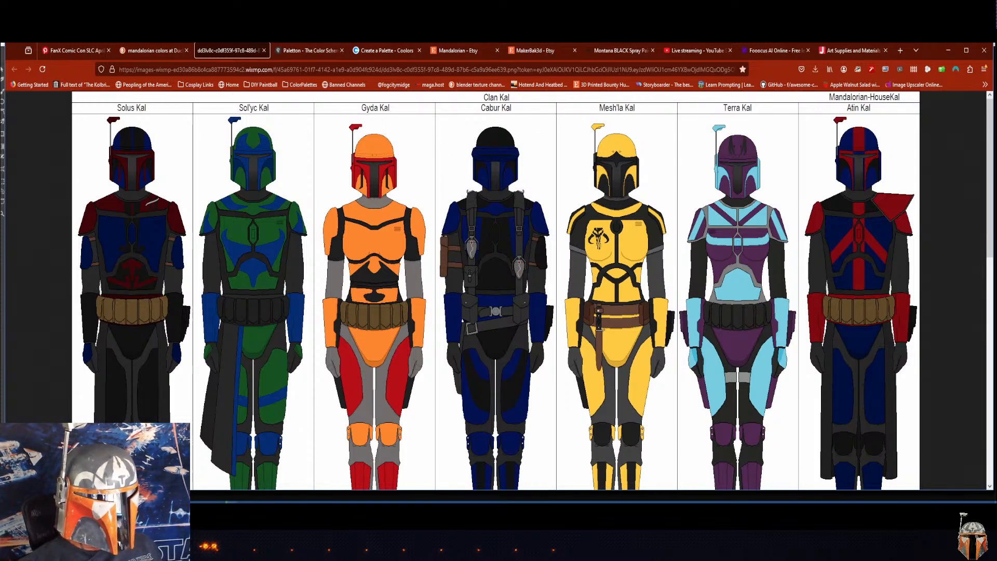
drag(987, 152, 440, 145)
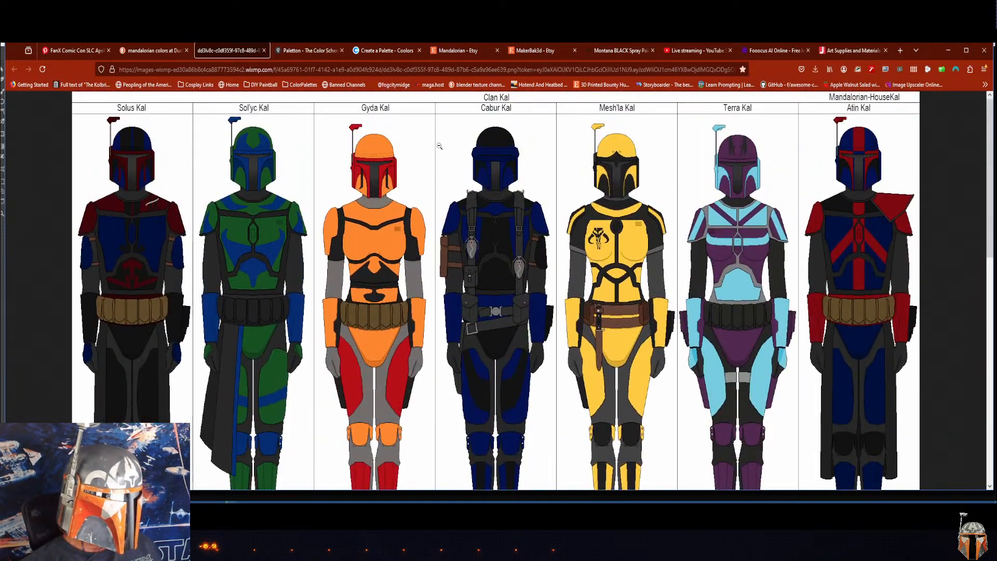
Step: Examine the upper rows of the "mandalorian colors" image search results for armor color schemes
click(150, 51)
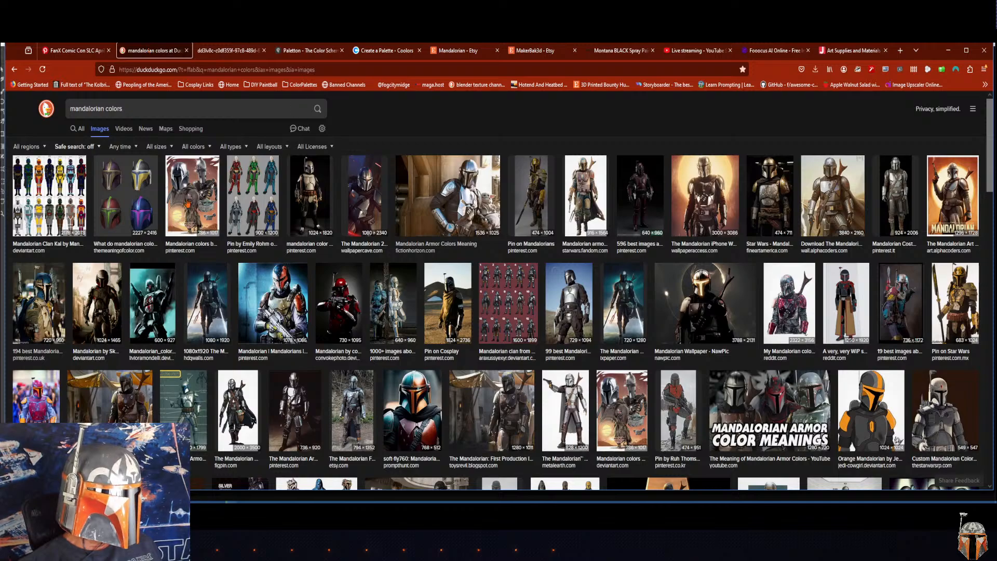
scroll(989, 198, down, 3)
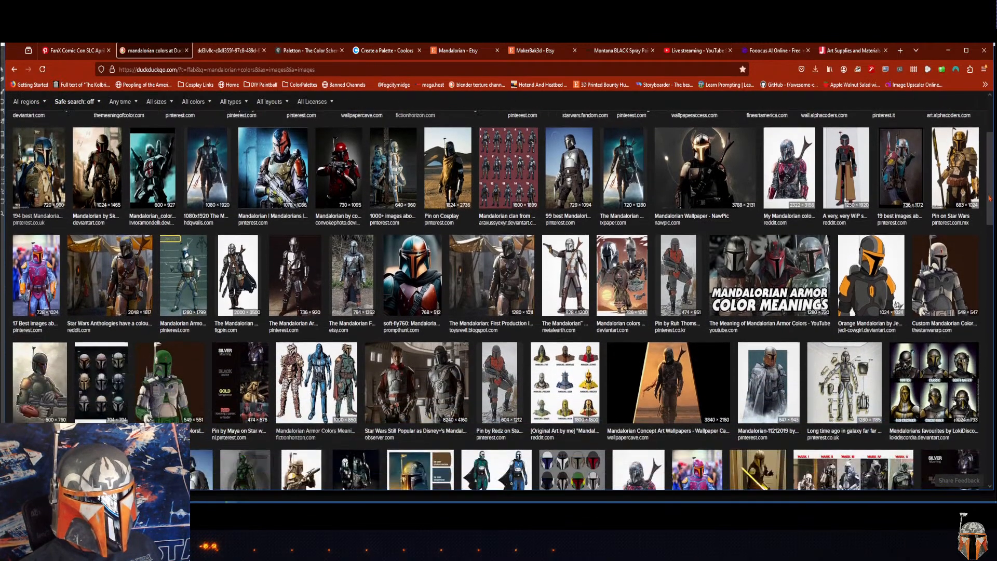
scroll(989, 198, up, 3)
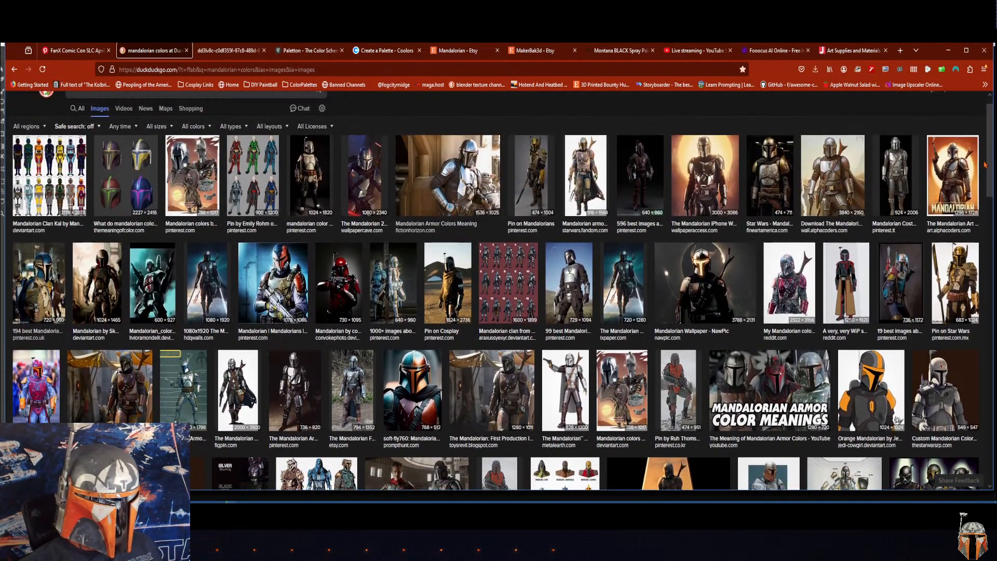
scroll(985, 158, up, 1)
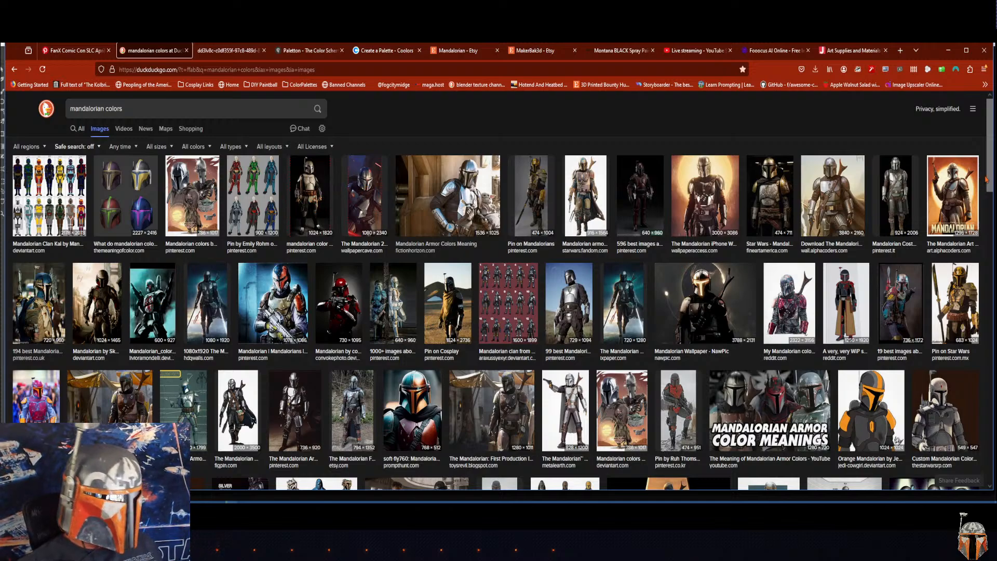
scroll(988, 185, down, 1)
scroll(987, 186, up, 1)
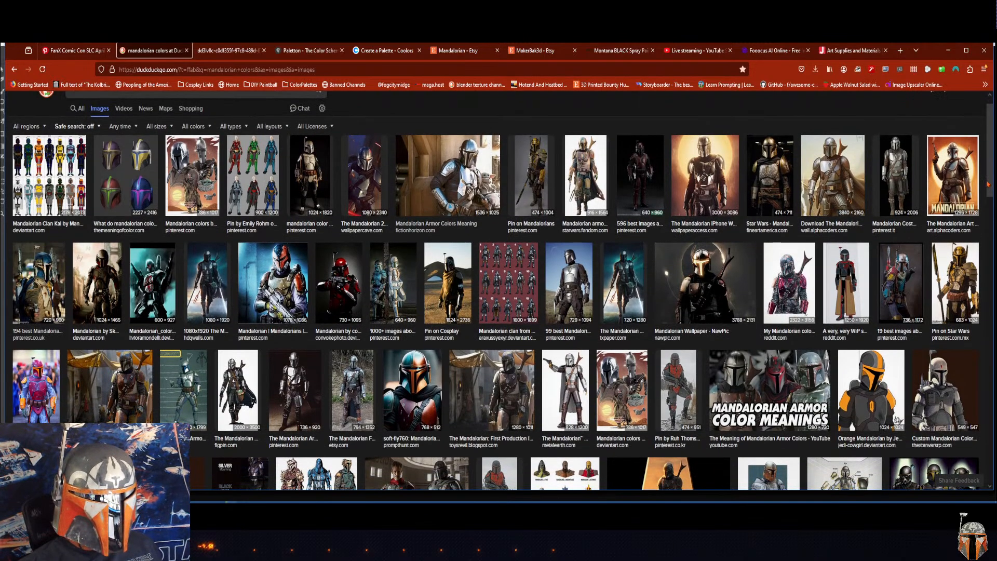
scroll(987, 183, down, 1)
scroll(985, 180, up, 1)
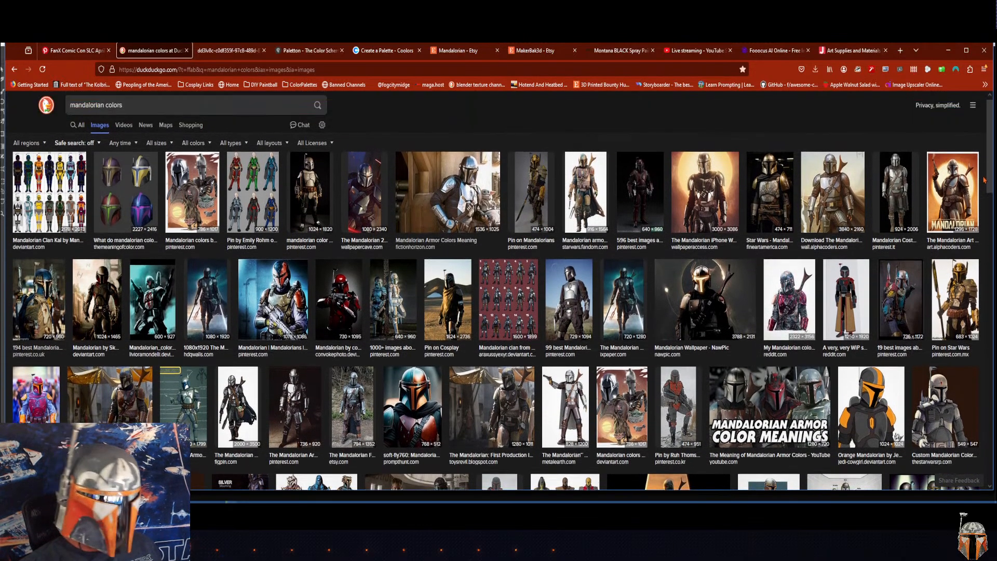
scroll(985, 178, down, 1)
scroll(986, 181, up, 1)
scroll(986, 183, down, 1)
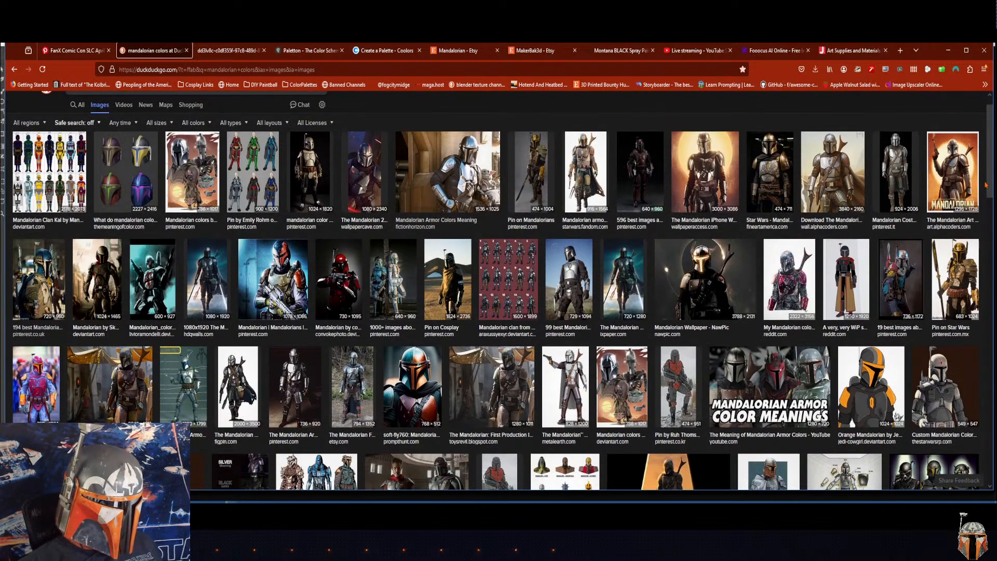
scroll(986, 185, down, 1)
scroll(986, 186, up, 1)
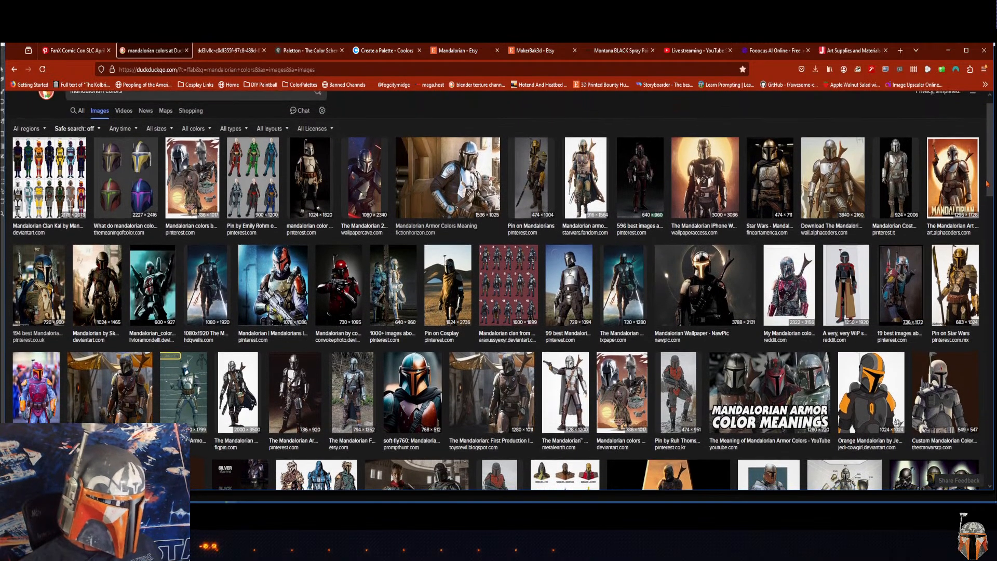
scroll(986, 183, down, 1)
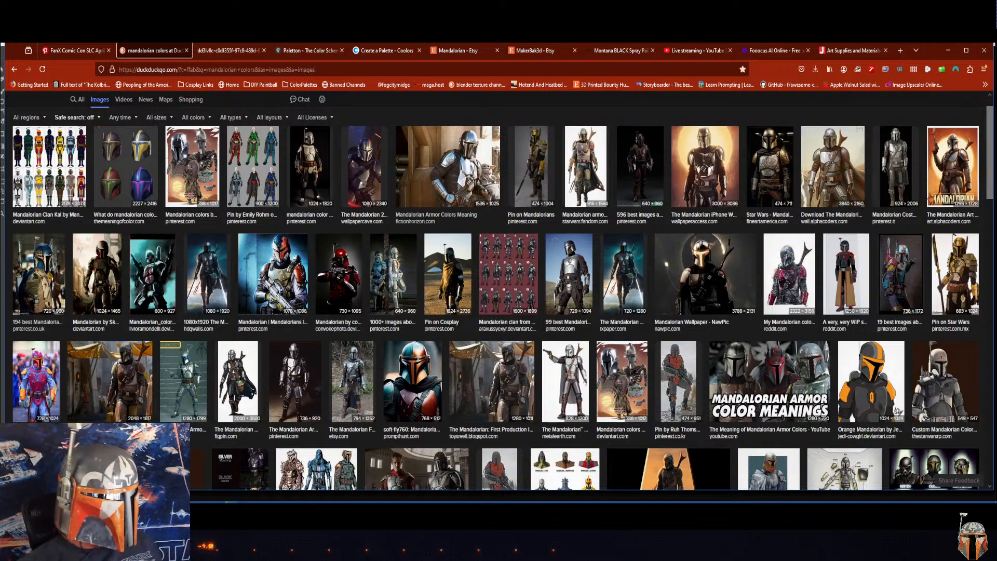
scroll(988, 183, up, 3)
Step: Show all web results for "mandalorian colors" and return to the image results
click(113, 110)
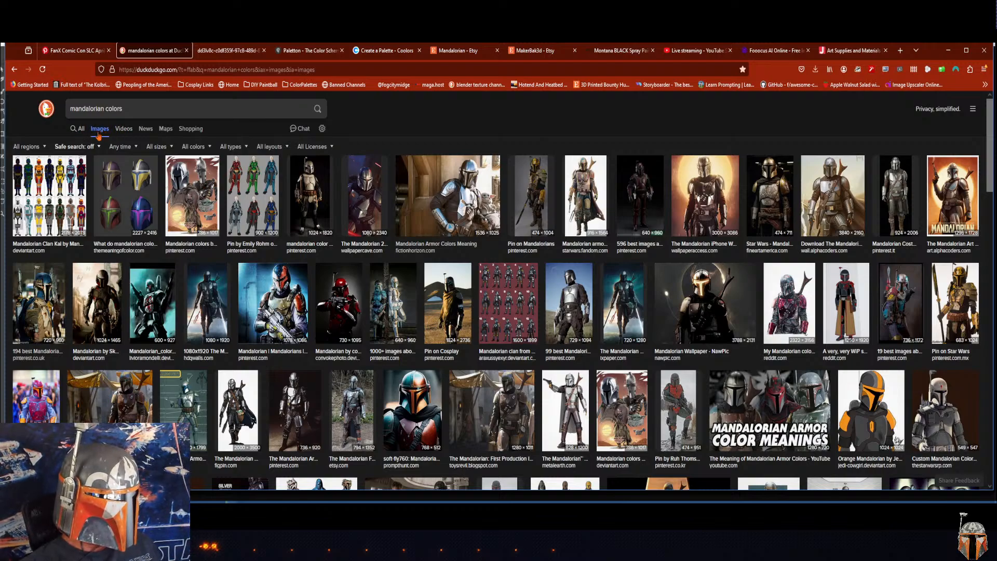
click(81, 129)
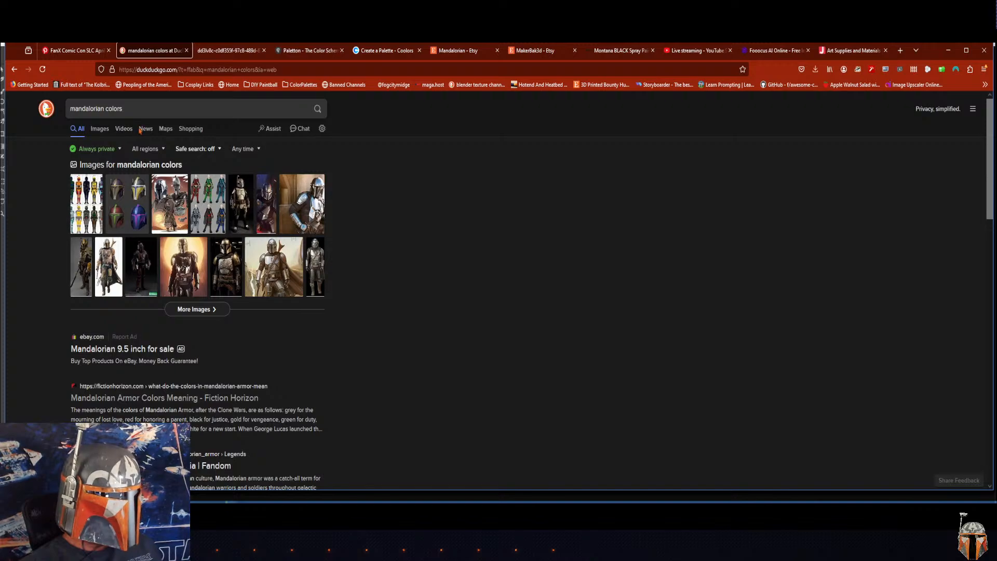
click(99, 130)
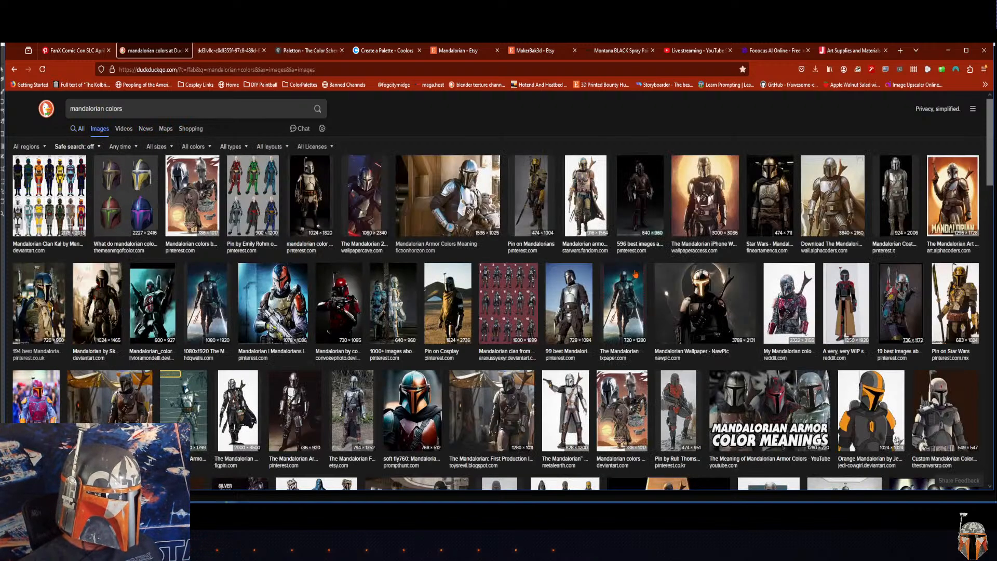
Step: Look further down the "mandalorian colors" image results for helmet and armor palettes, and compare them with the Pinterest board
scroll(990, 162, down, 3)
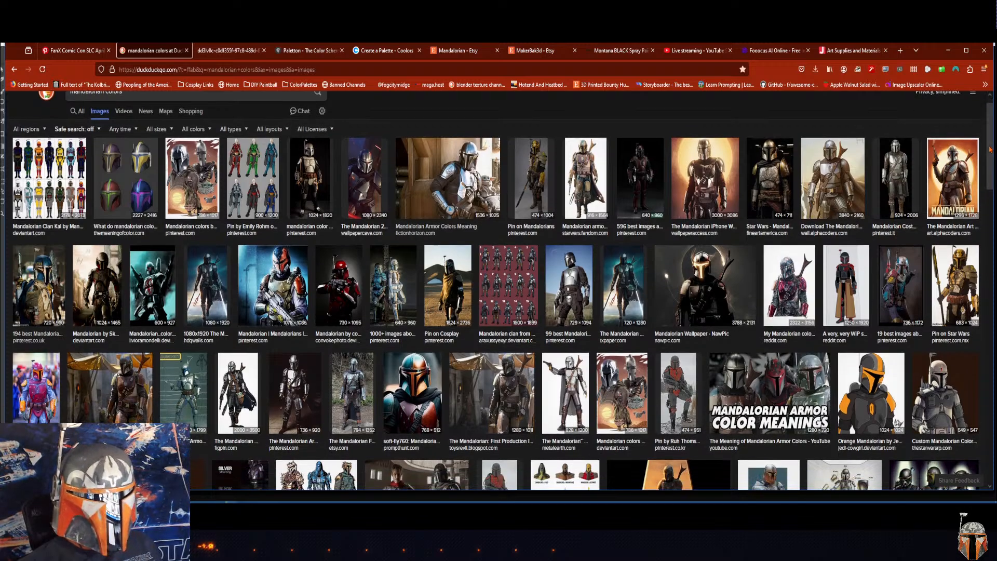
scroll(991, 162, down, 5)
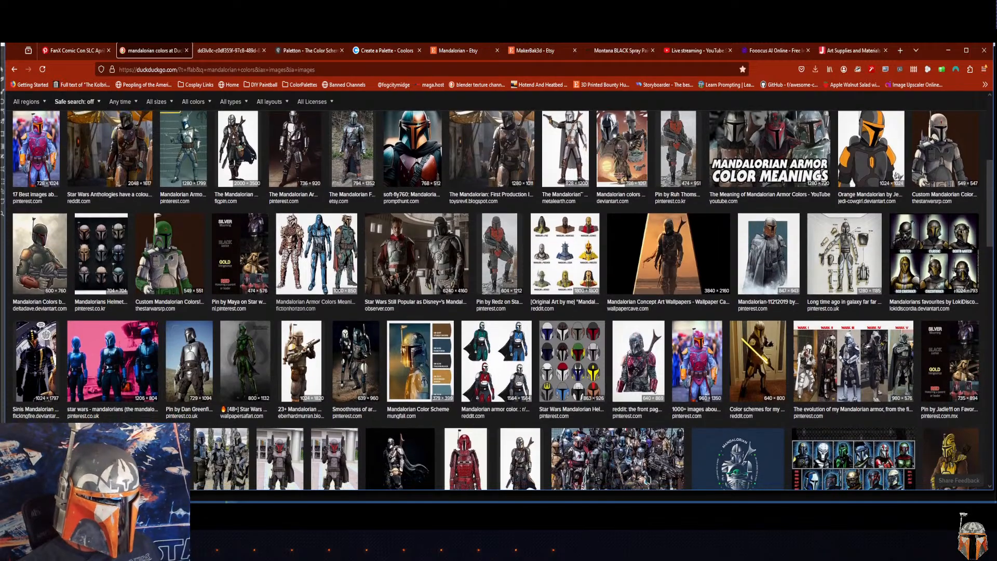
scroll(499, 301, down, 3)
scroll(498, 301, down, 1)
scroll(498, 301, up, 5)
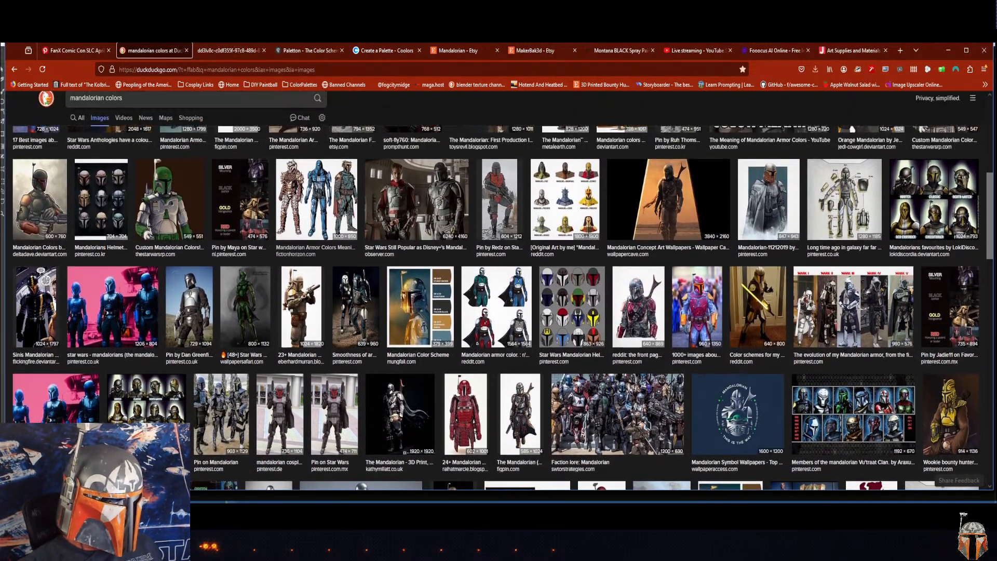
scroll(498, 301, down, 3)
scroll(499, 302, down, 5)
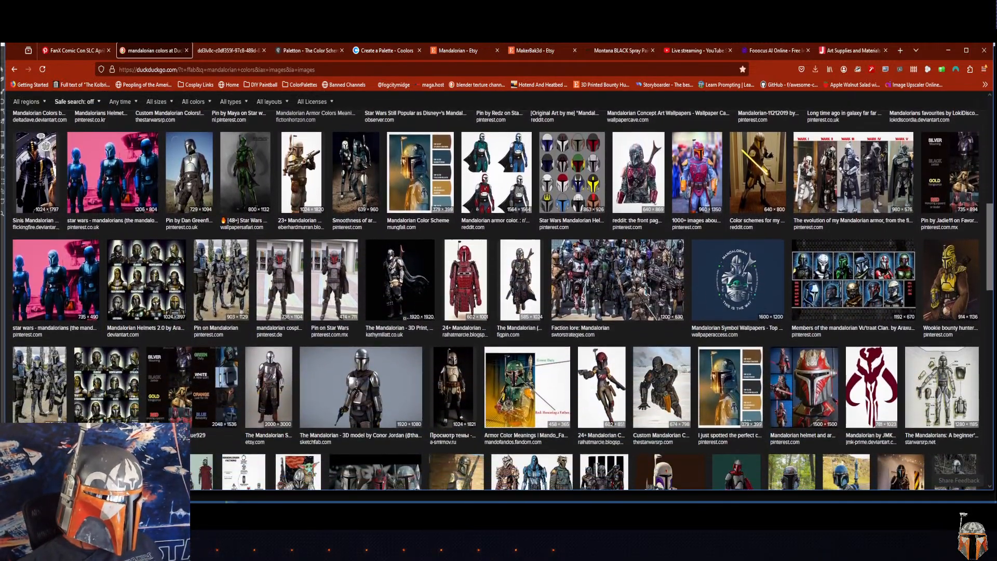
scroll(498, 301, up, 15)
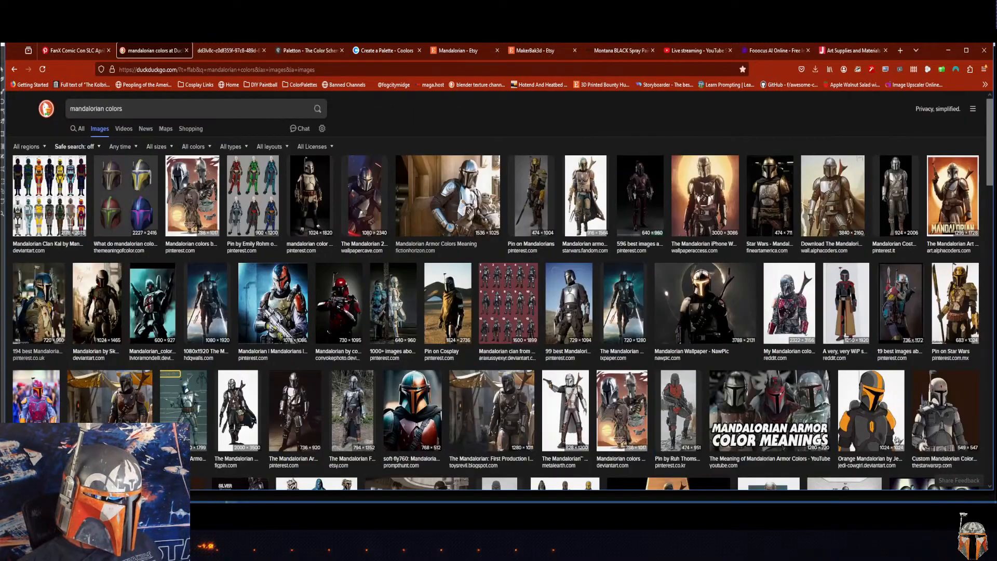
scroll(984, 256, down, 10)
drag(989, 250, 990, 278)
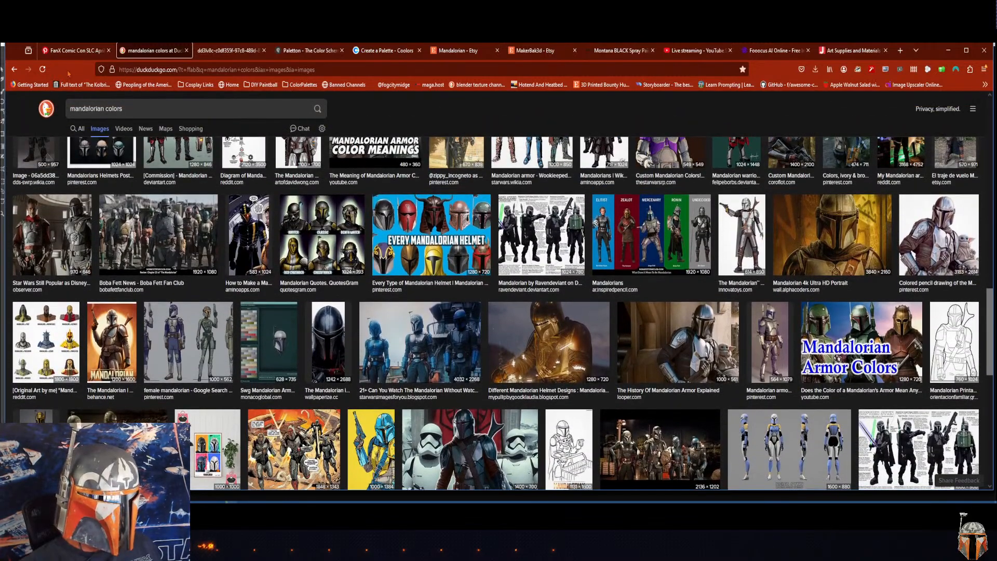
click(70, 55)
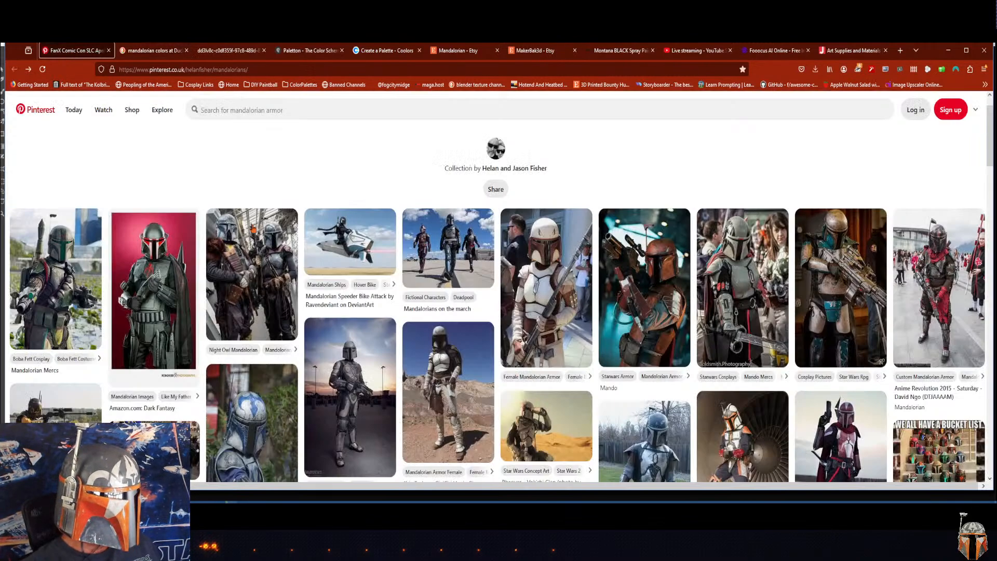
click(154, 51)
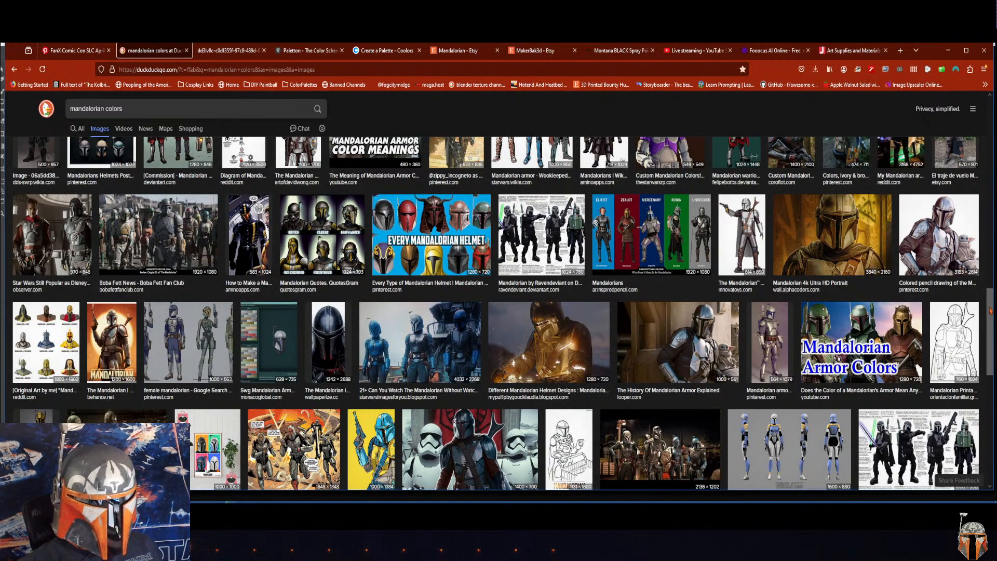
Step: Open the Wookieepedia image of the assembled Mandalorians at full size from further down the image results
scroll(952, 332, down, 2)
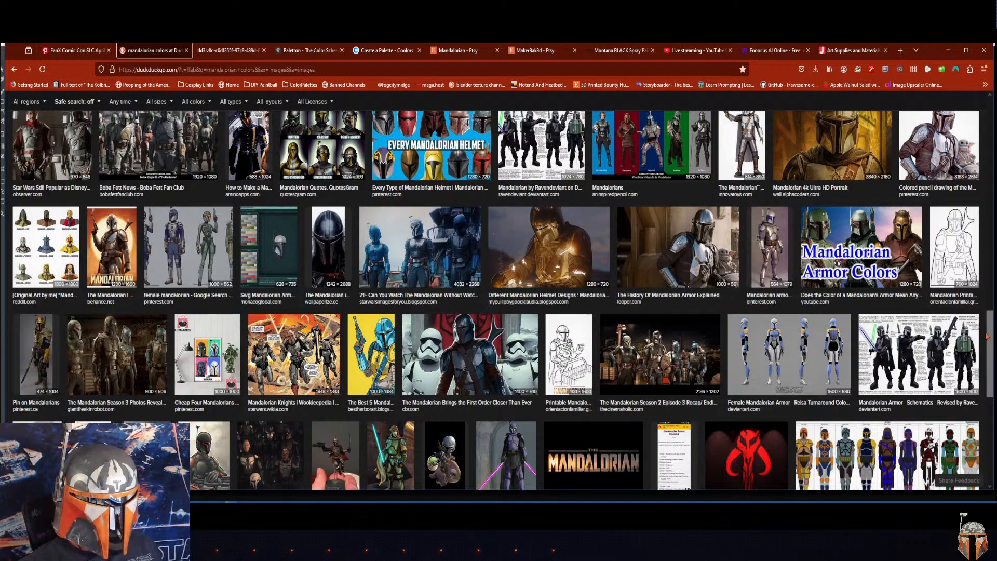
scroll(987, 363, down, 3)
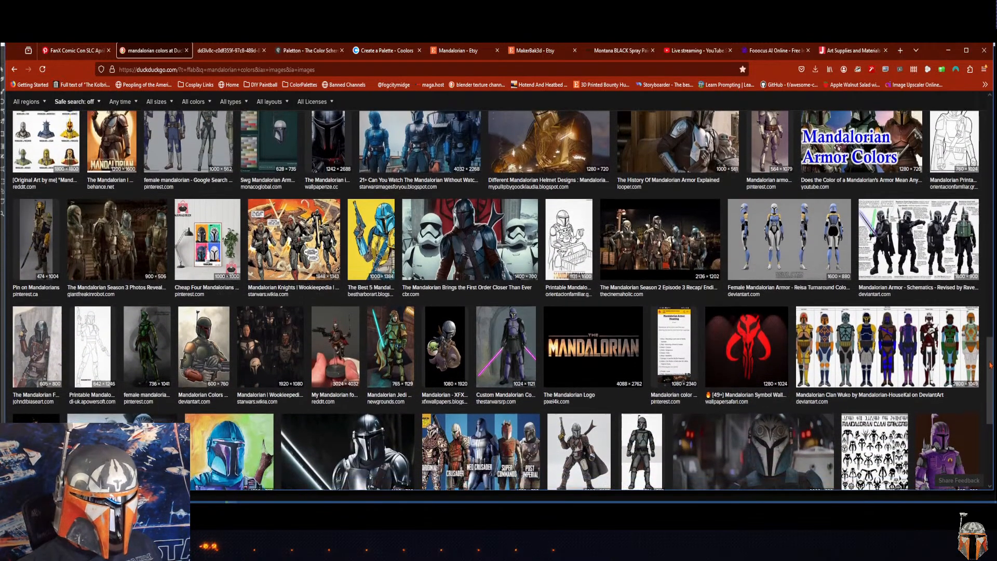
scroll(987, 389, down, 3)
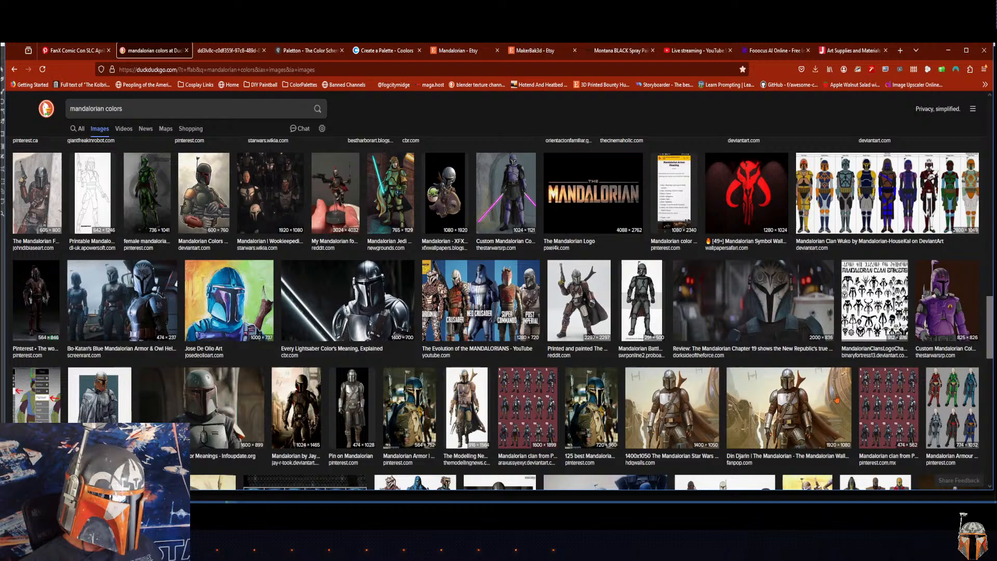
click(258, 199)
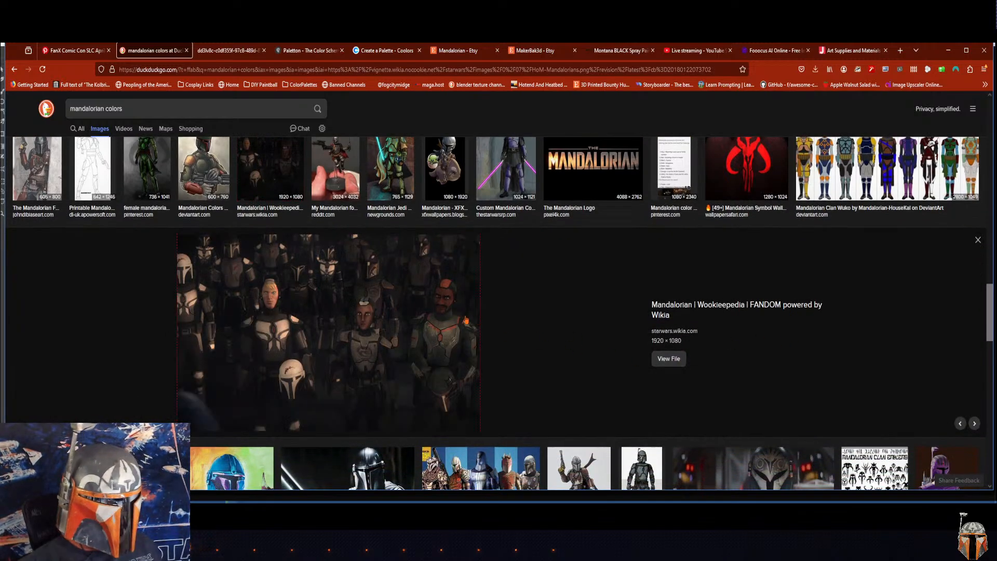
click(675, 358)
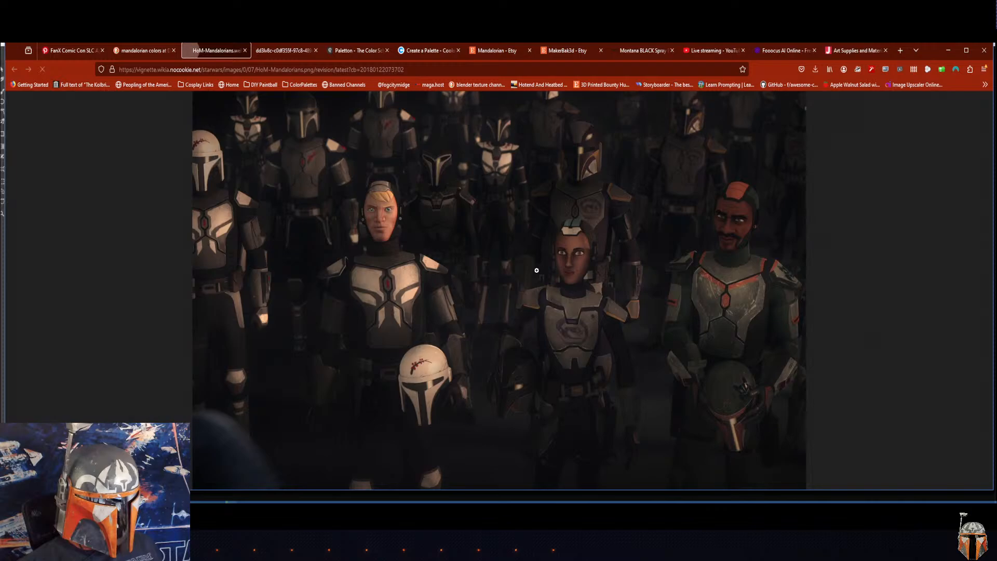
Step: Close the full-size Wookieepedia image and its preview, and look further down the "mandalorian colors" image results
right_click(489, 247)
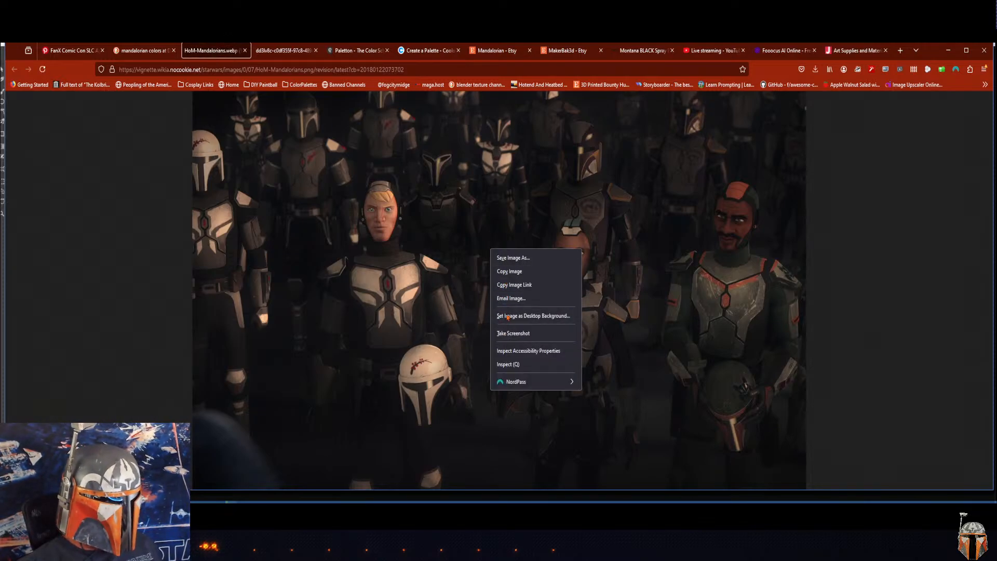
click(613, 166)
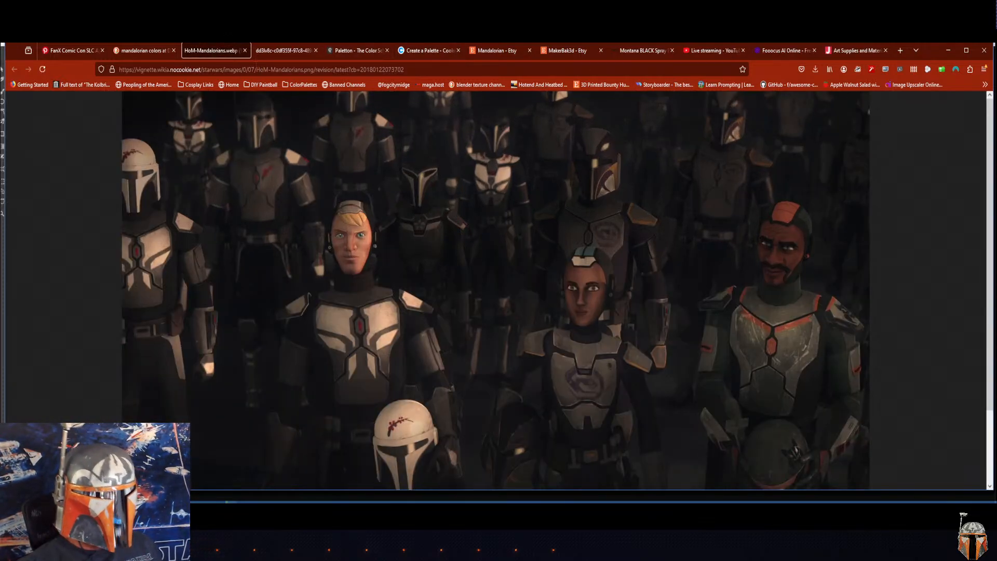
click(244, 50)
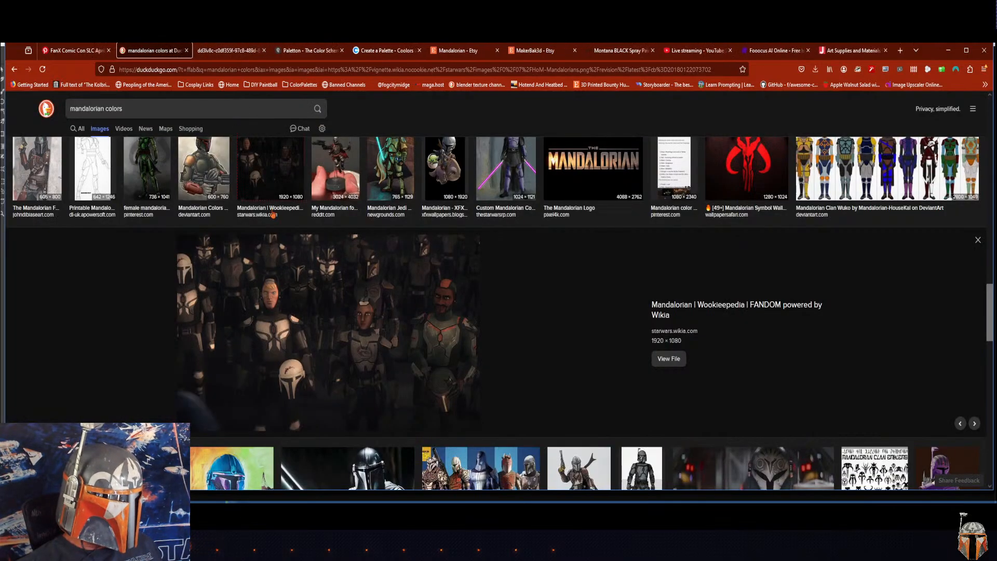
click(981, 246)
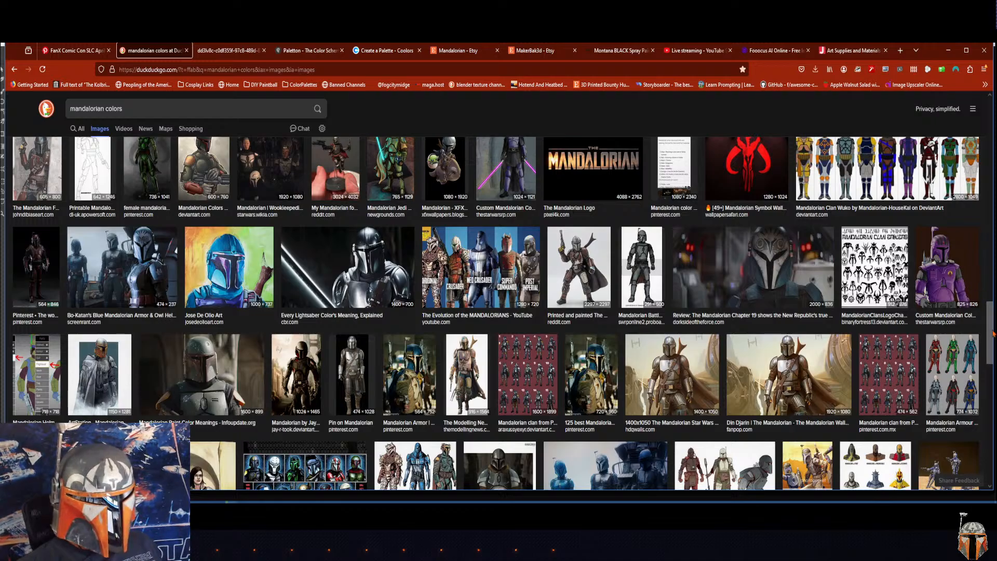
drag(989, 336, 967, 370)
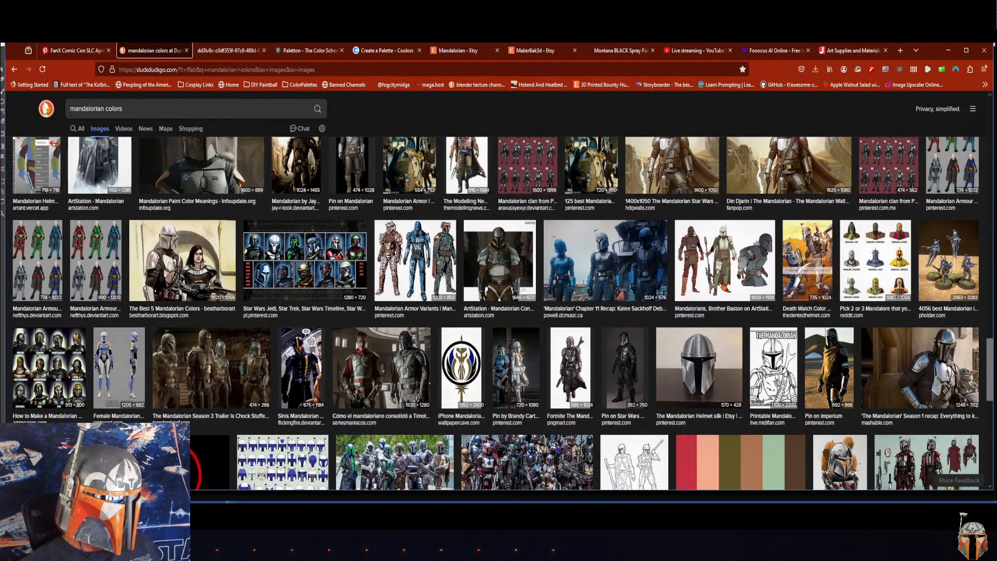
Step: In Paletton, shift the four-color tetrad's base hue slightly toward orange and preview the palette in the White page usage example
click(224, 52)
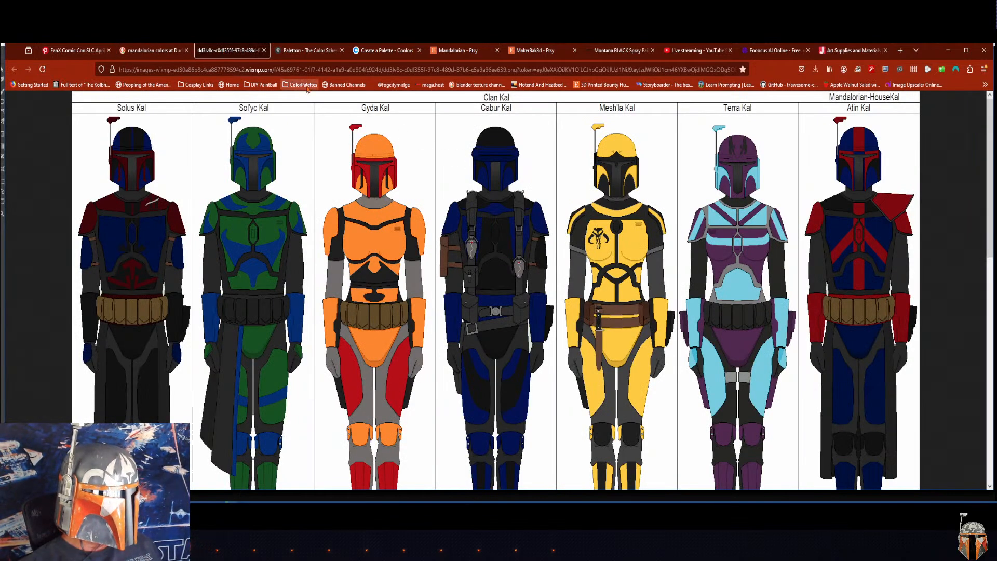
click(302, 51)
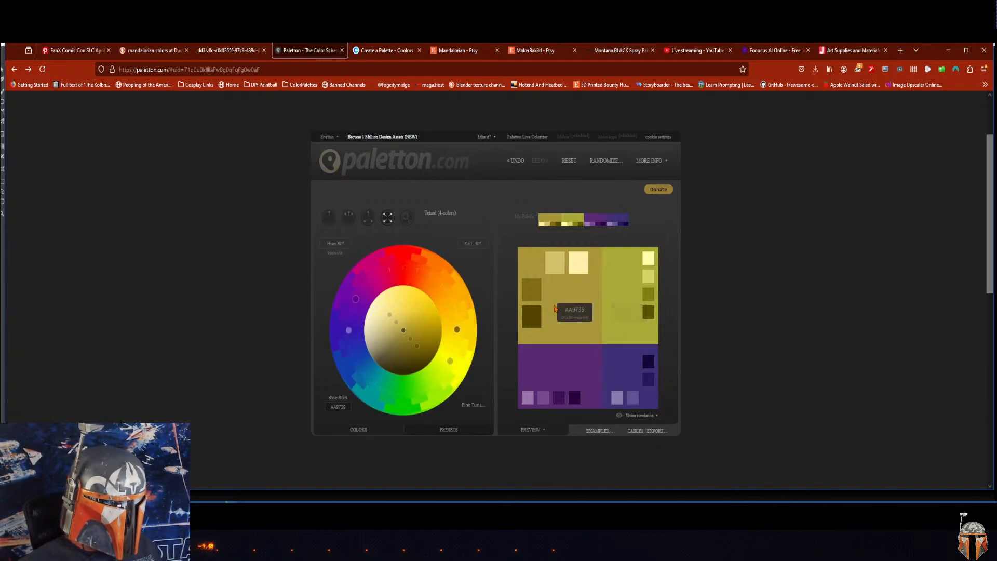
mouse_move(457, 330)
mouse_down()
mouse_move(447, 364)
mouse_move(461, 312)
mouse_up()
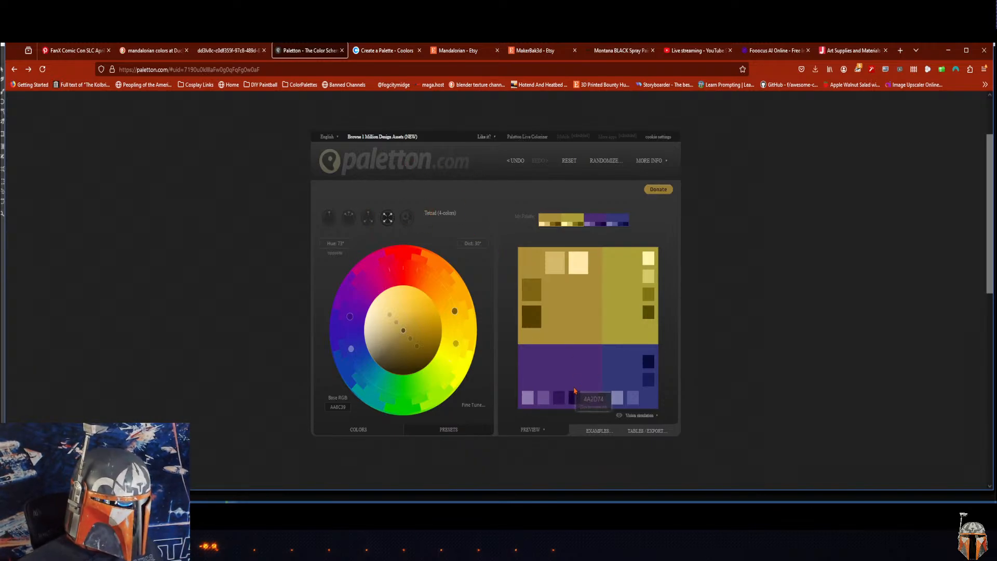
click(600, 431)
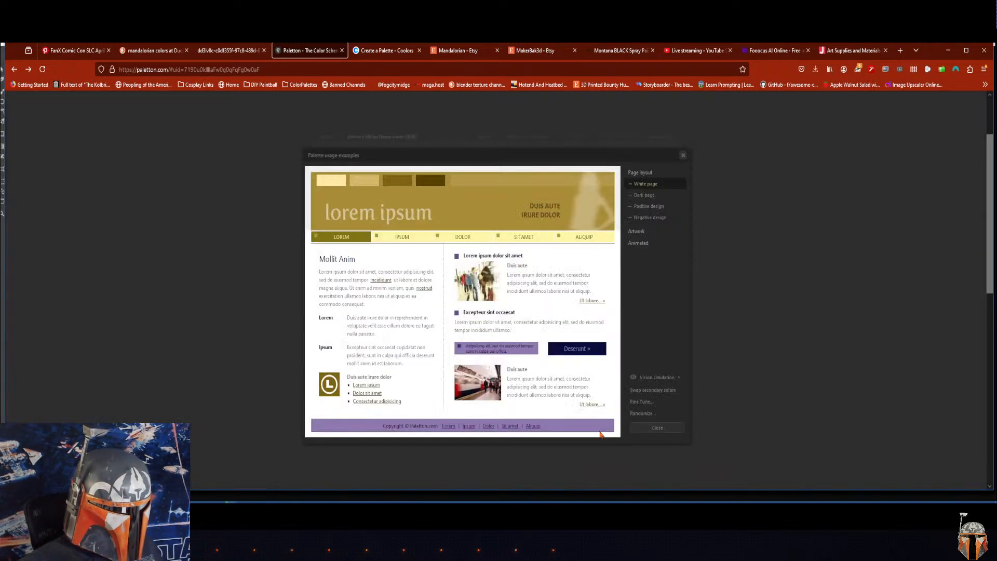
click(683, 155)
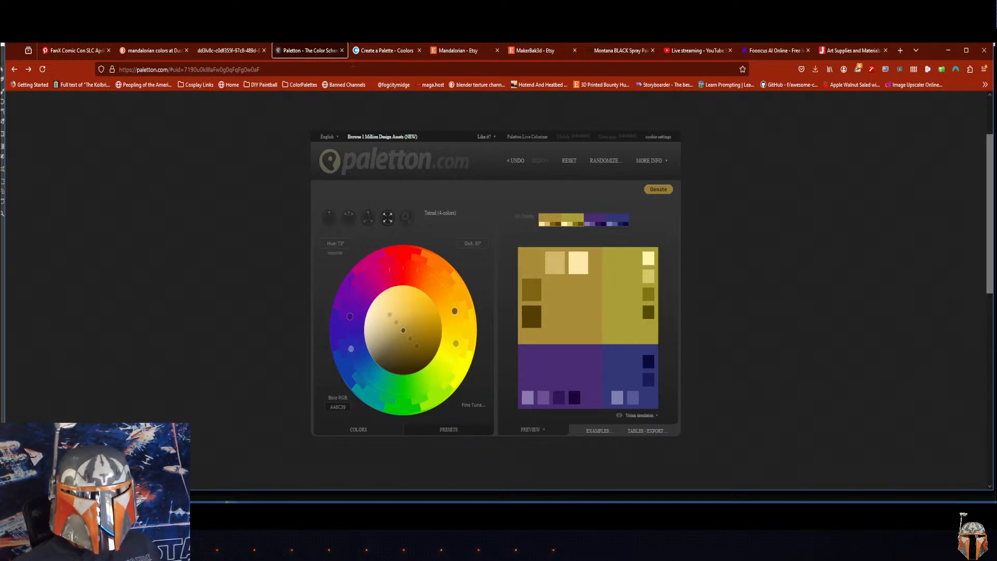
Step: Switch to Coolors and unlock the brown, ivory F4F9E9, rose F92A82 and dark purple 0F0326 colors
click(383, 52)
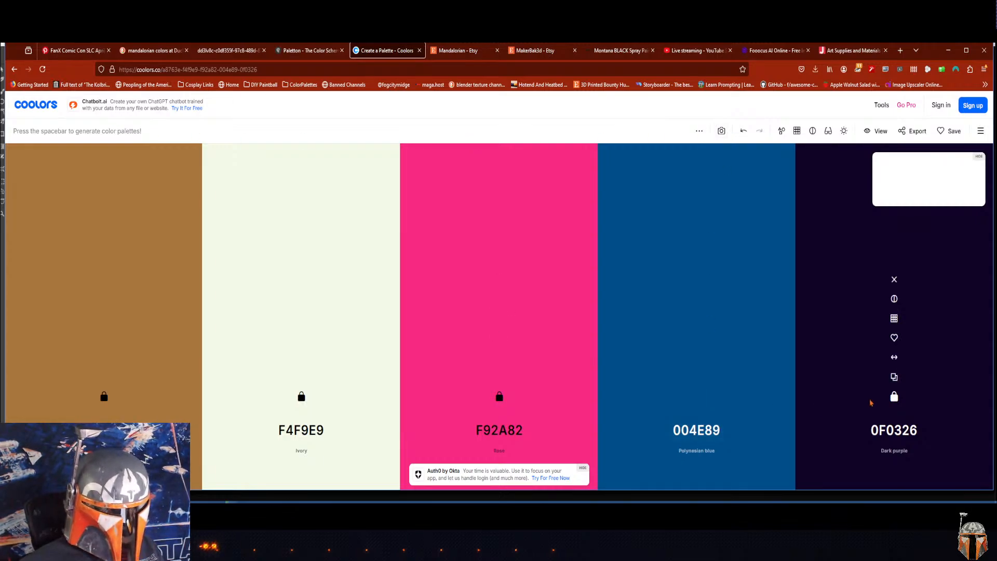
click(894, 396)
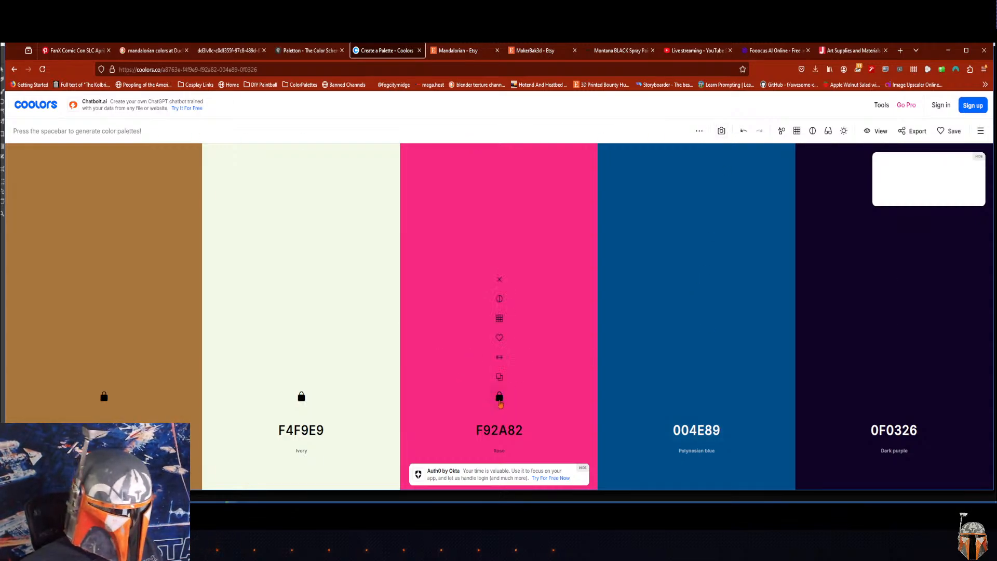
click(500, 397)
click(301, 397)
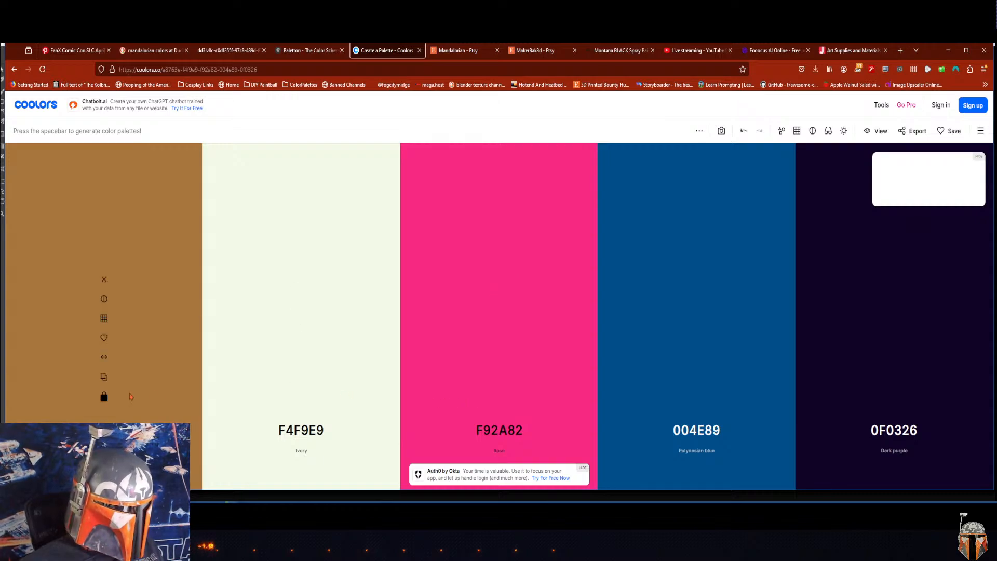
click(104, 397)
Step: Generate new random palettes until a bright multicolor one comes up, and lock its orange F86624 and turquoise 43BCCD
key(space)
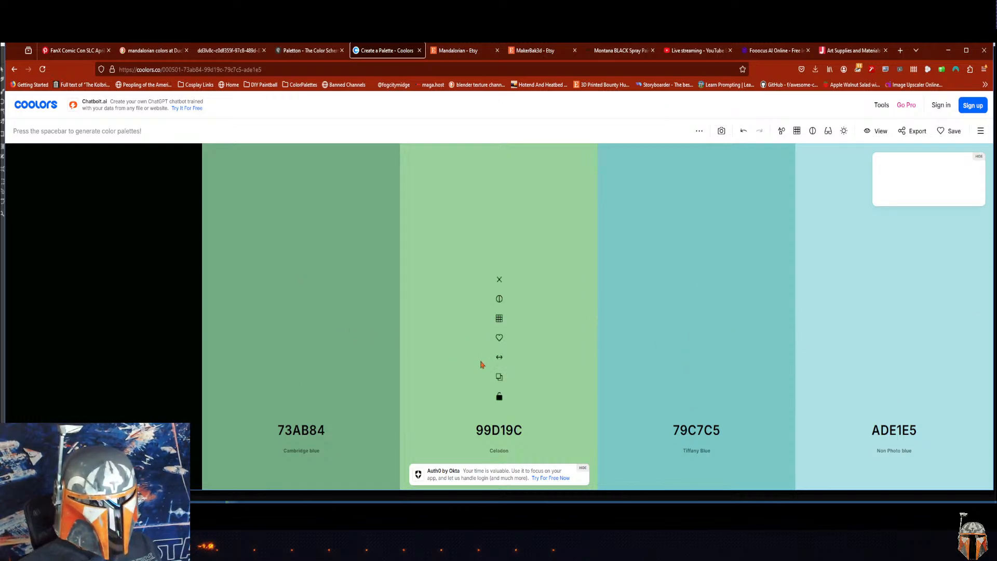
key(space)
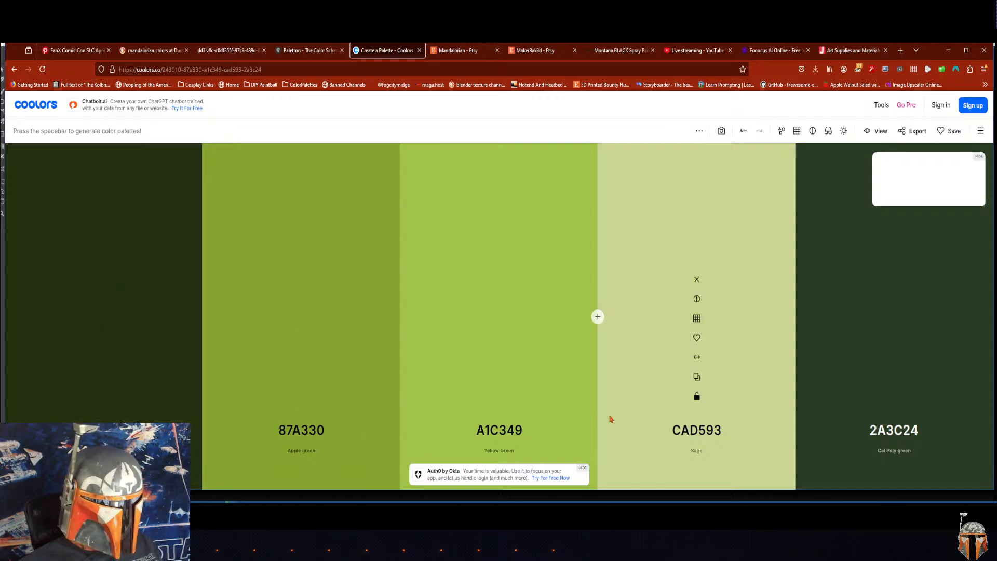
key(space)
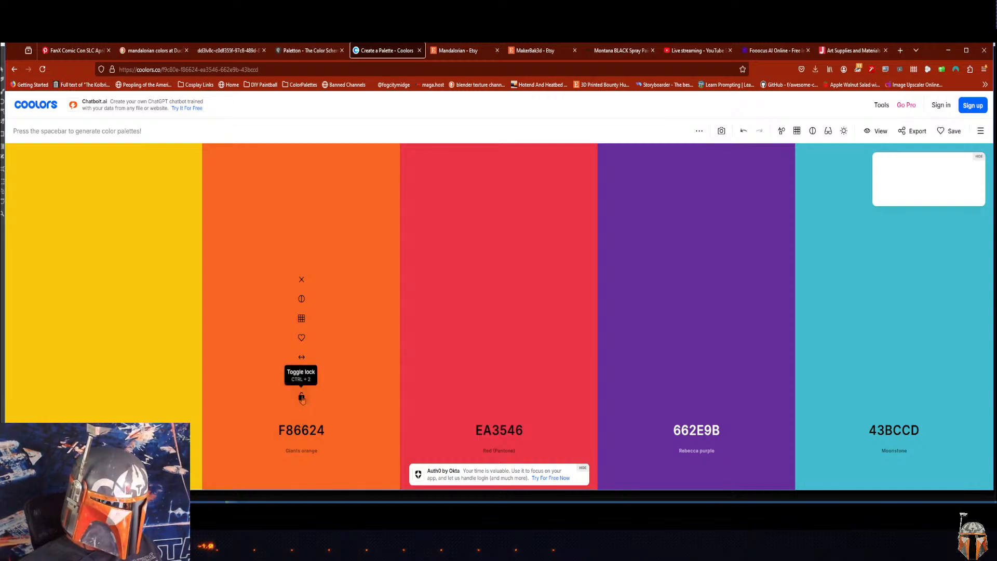
click(301, 397)
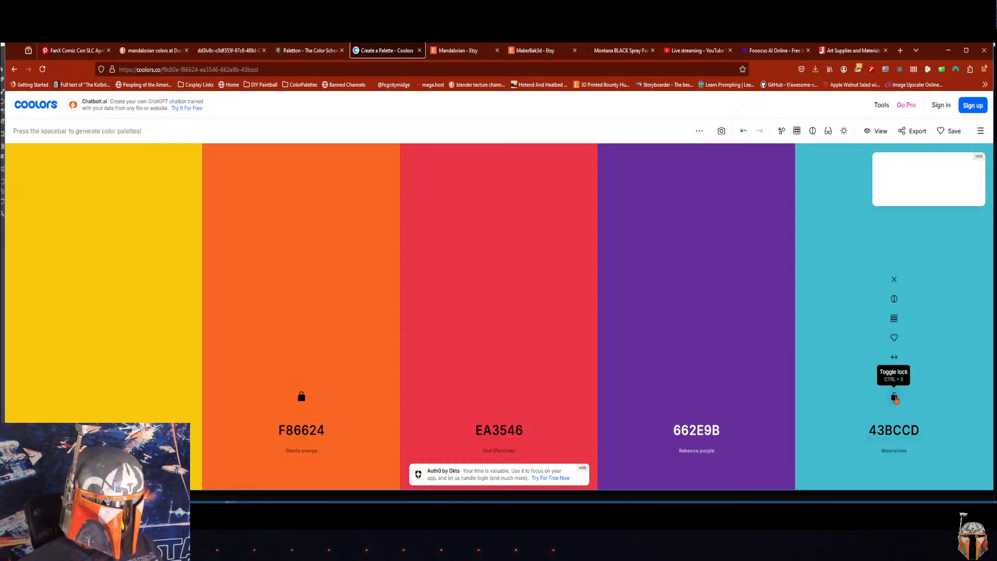
click(894, 397)
Step: Regenerate the unlocked colors and lock the near-black 0A0F0D in the third slot and the cream FDF0D5 in the fourth
key(space)
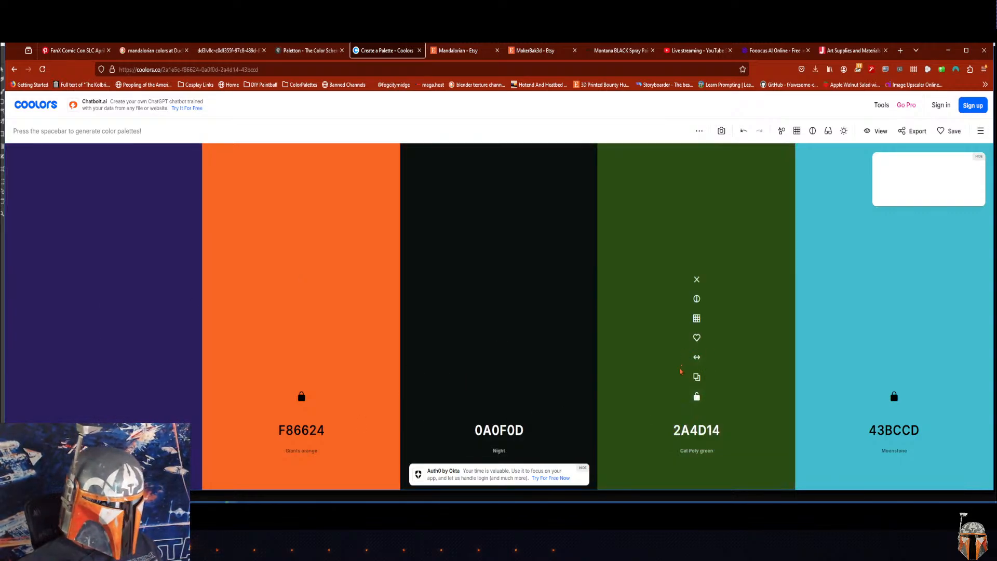
click(697, 396)
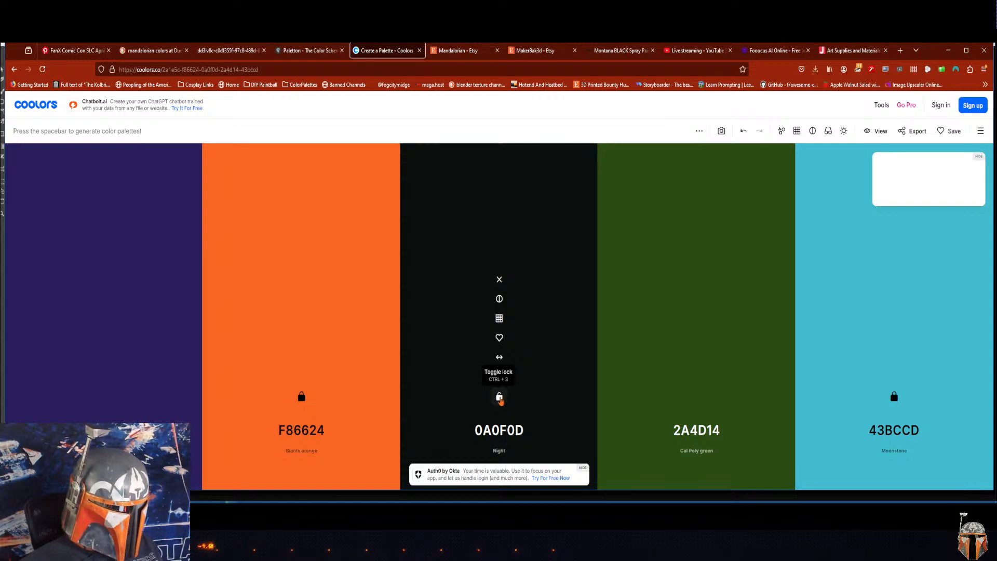
click(500, 397)
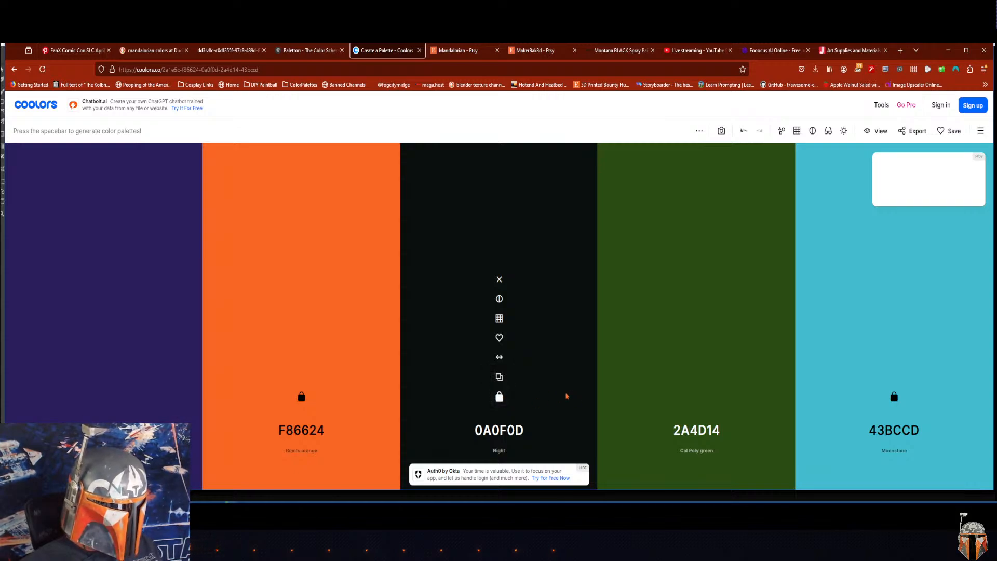
key(space)
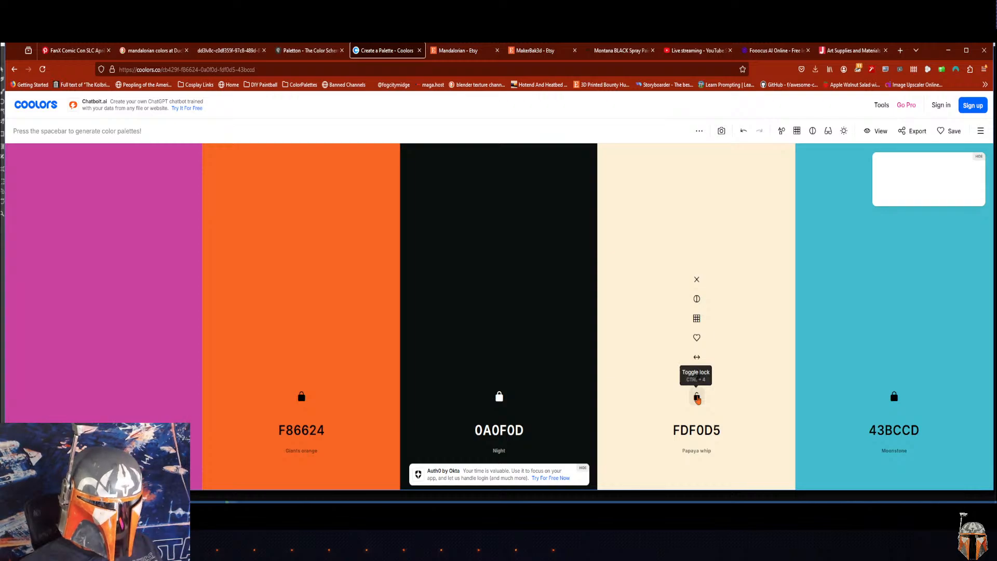
click(696, 397)
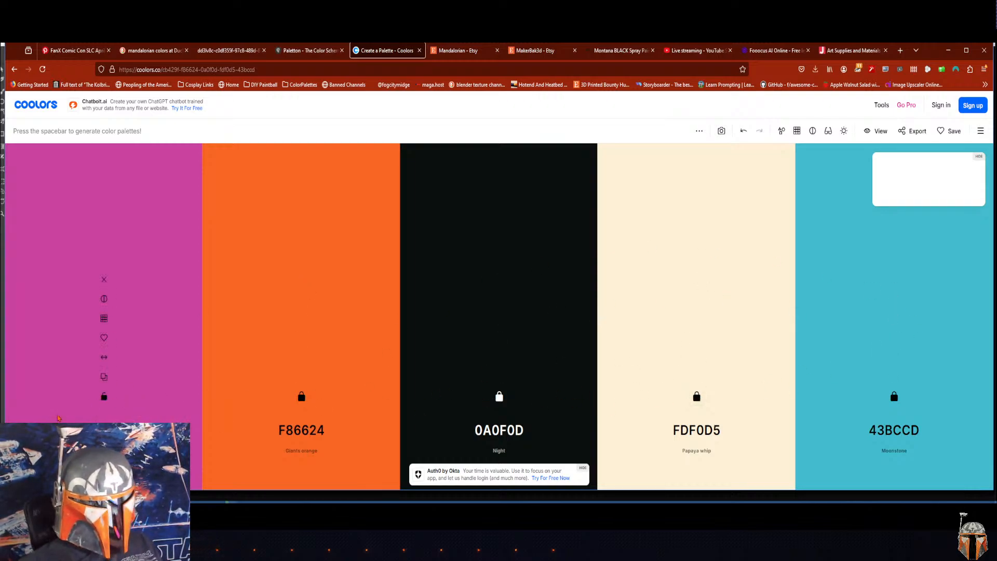
Step: Regenerate the first color until it is slate gray 66717E and lock it
key(space)
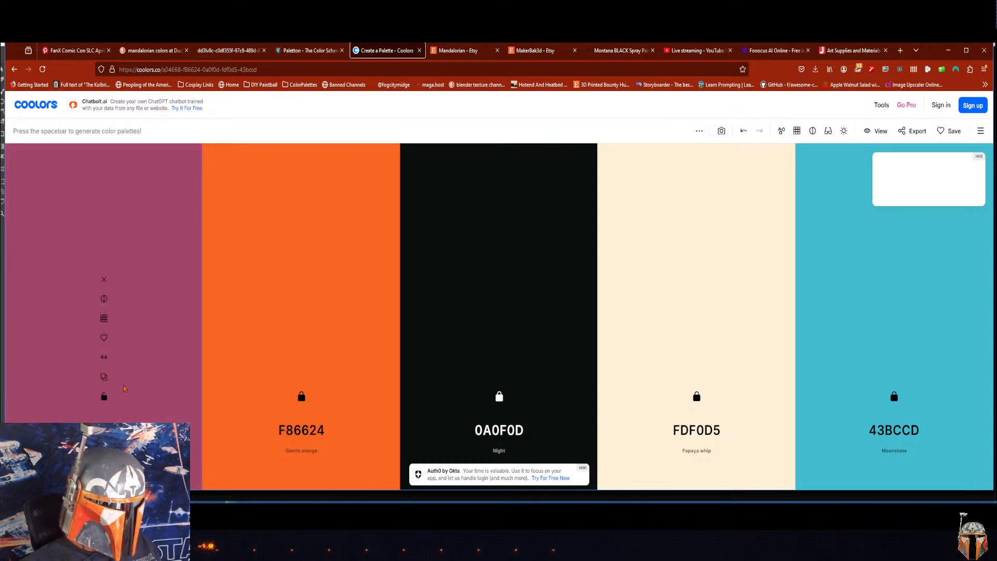
key(space)
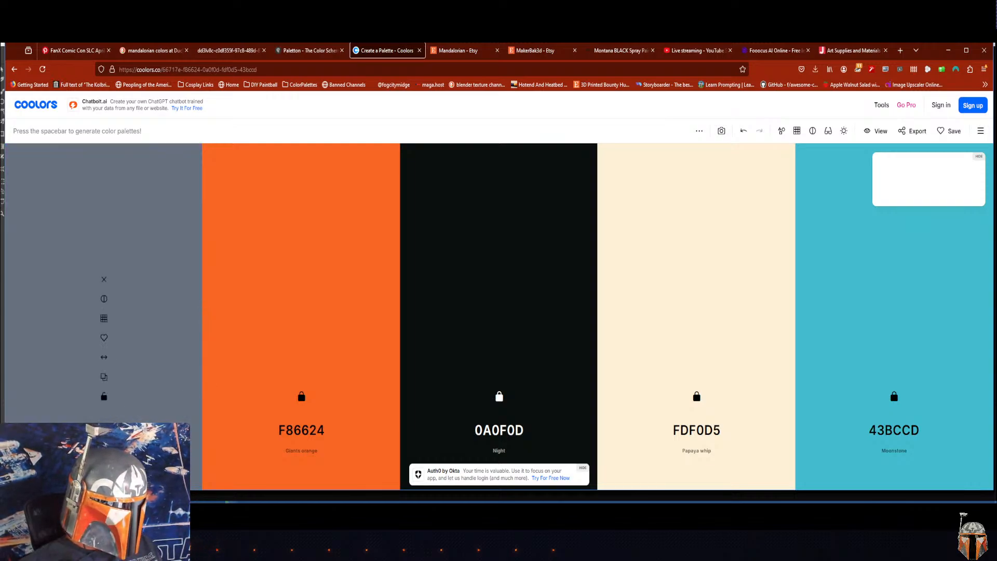
click(105, 397)
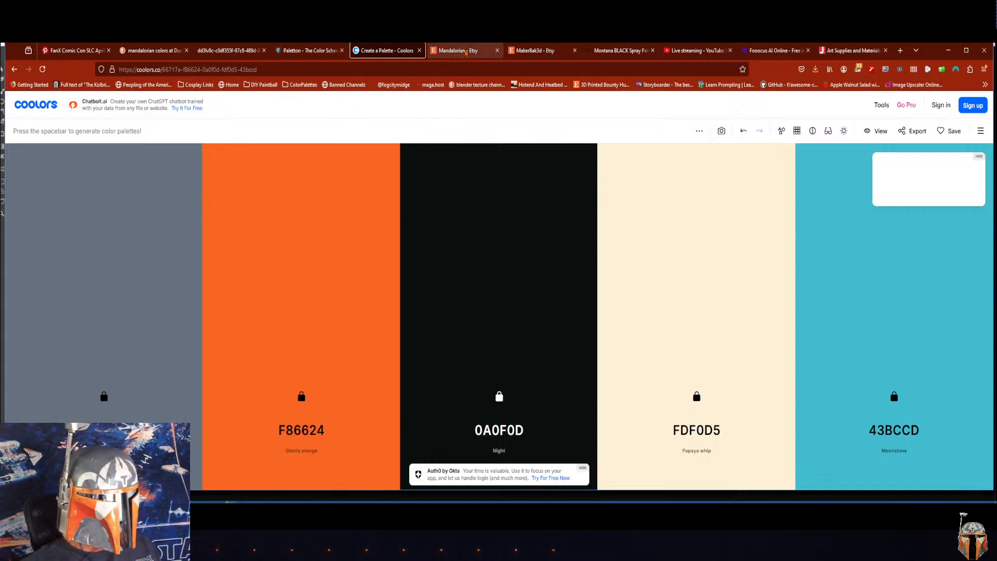
Step: Switch to the Montana Cans site and open its GOLD 400ml Artist Paint spray can range
click(312, 53)
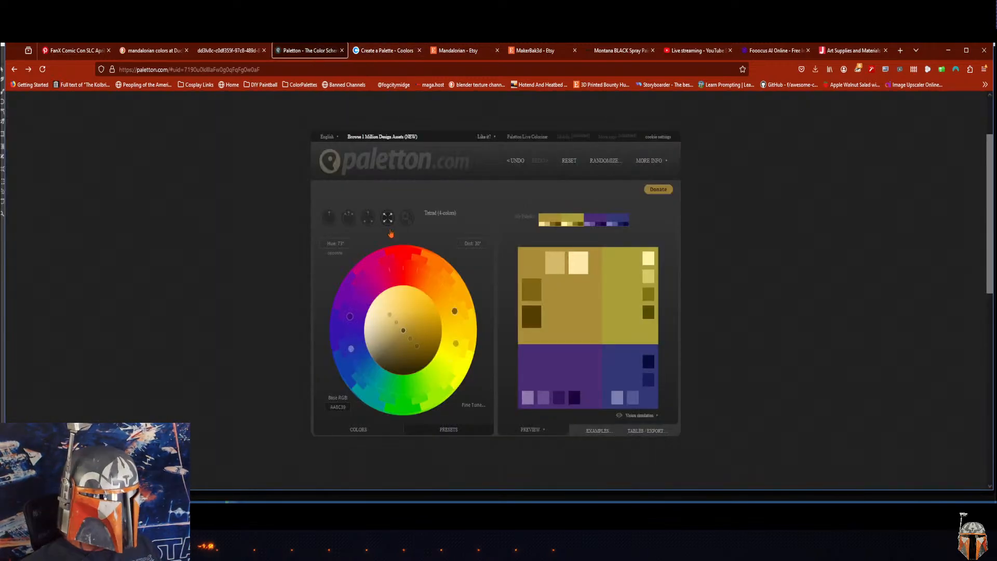
click(390, 50)
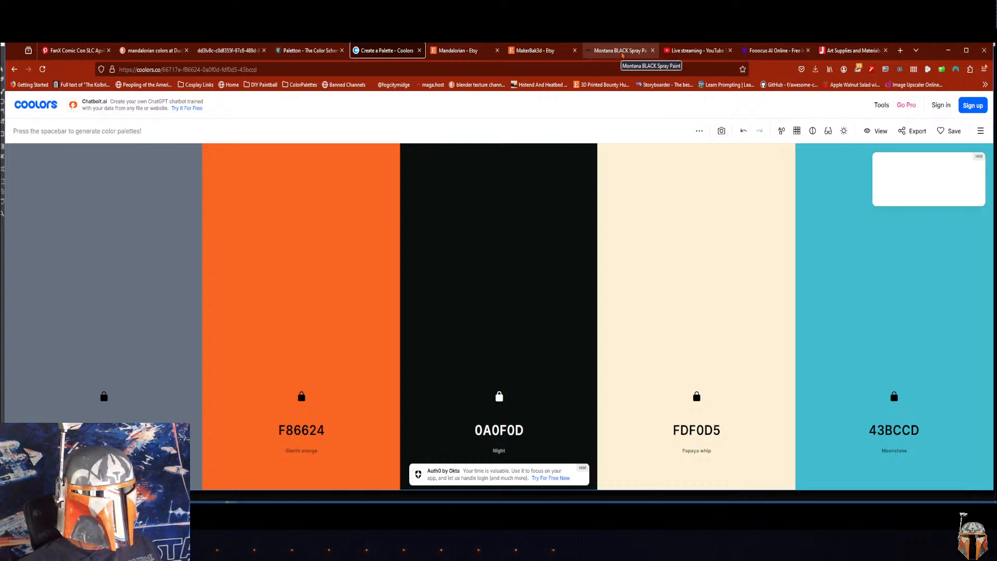
click(622, 56)
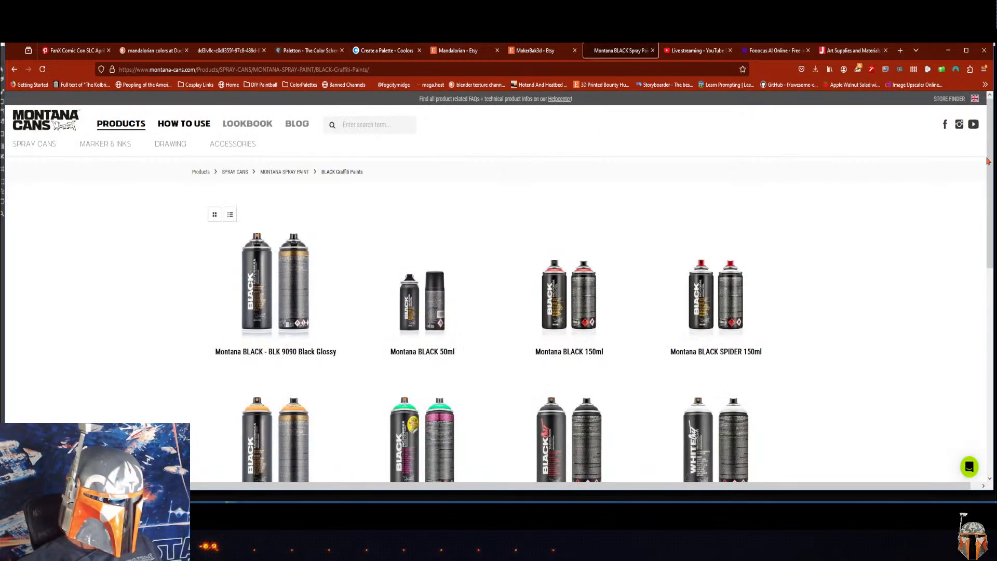
mouse_move(988, 161)
mouse_down()
mouse_move(981, 297)
mouse_move(974, 164)
mouse_up()
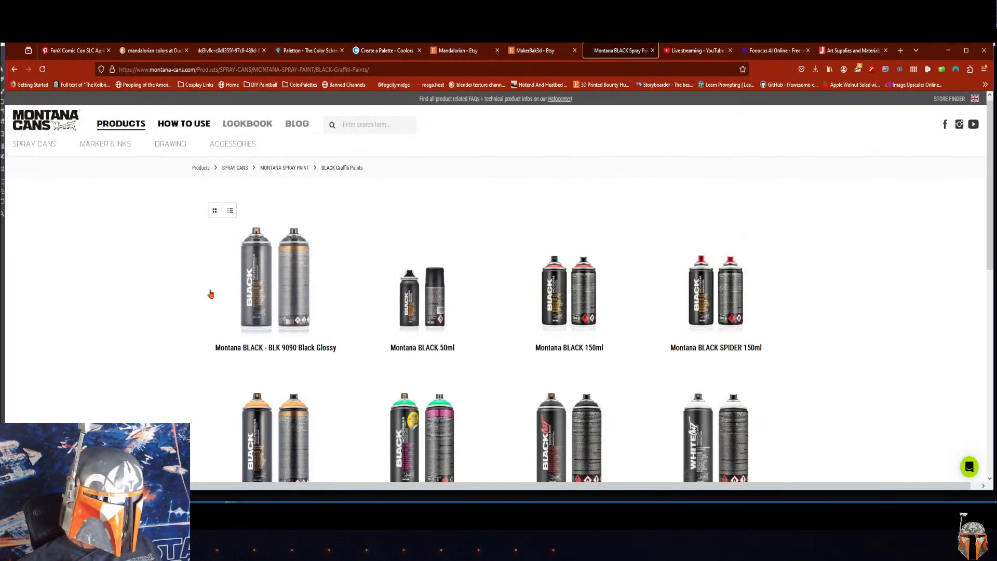
mouse_move(76, 148)
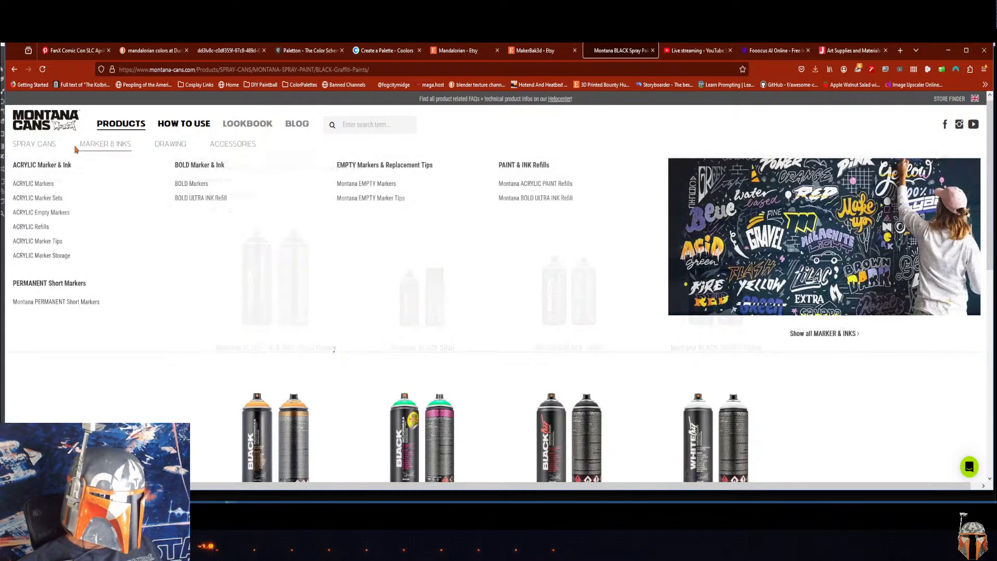
mouse_move(41, 147)
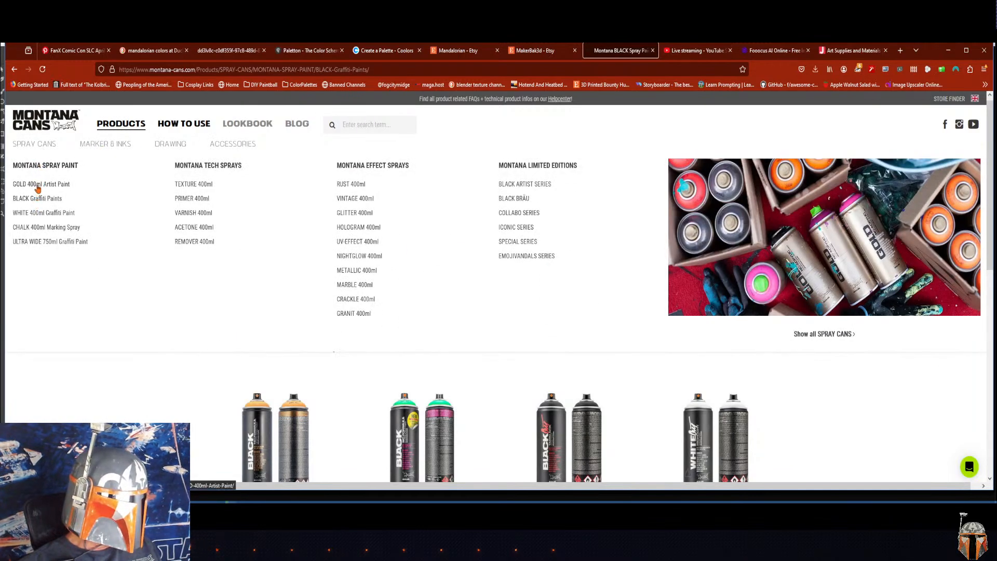
click(38, 186)
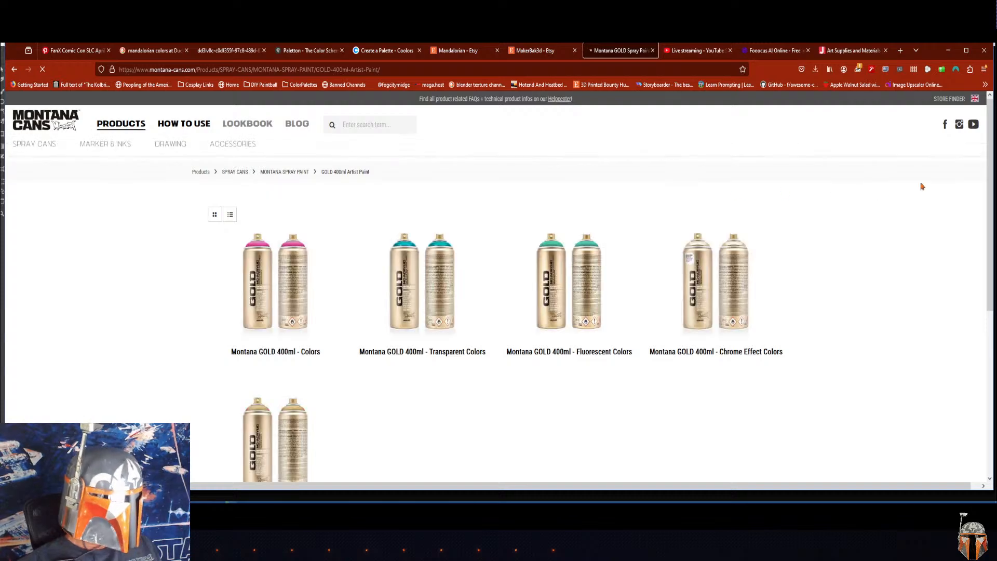
Step: Open the Montana GOLD 400ml Colors product and expand its color chart to look through more of the available shades
click(301, 280)
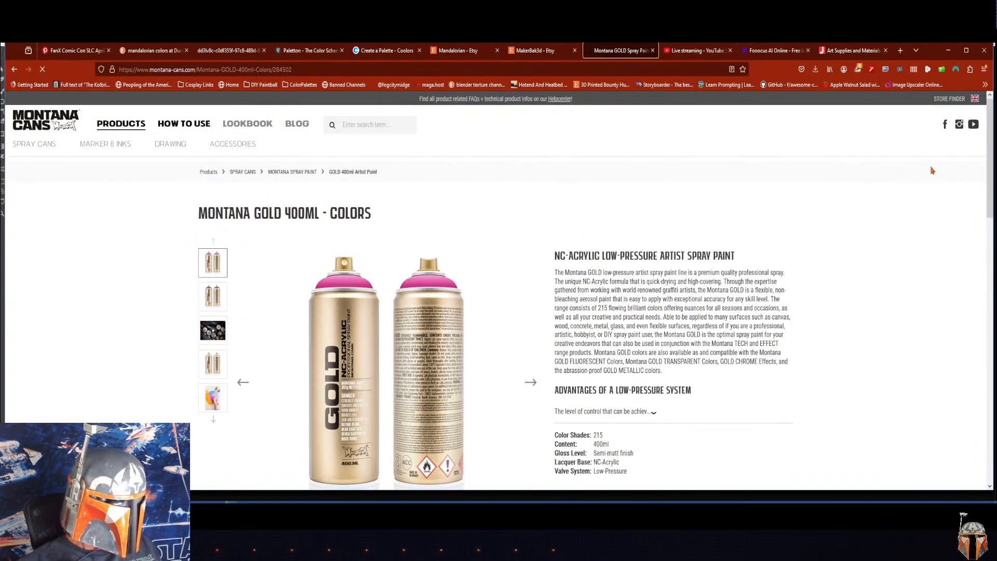
drag(989, 150, 988, 271)
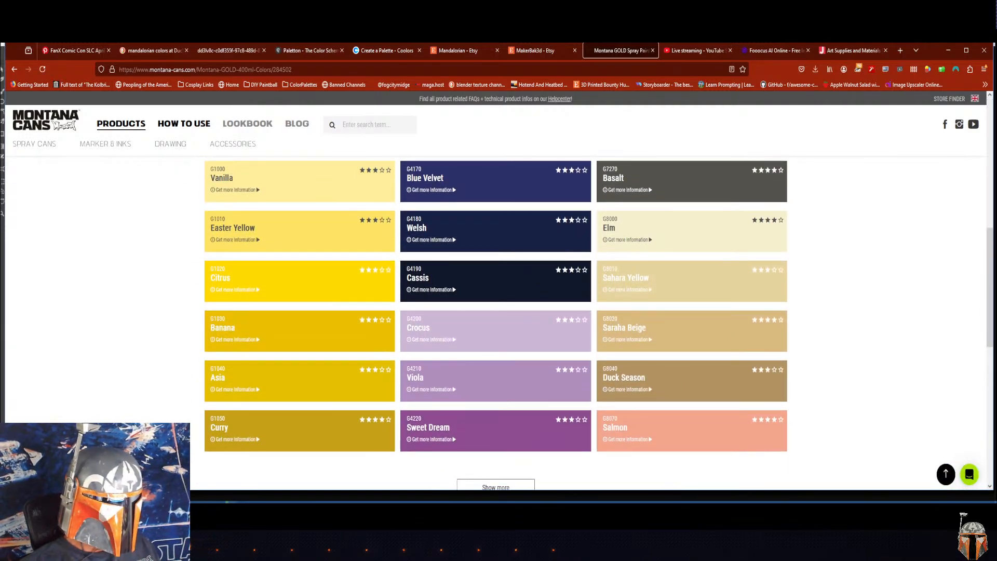
click(495, 487)
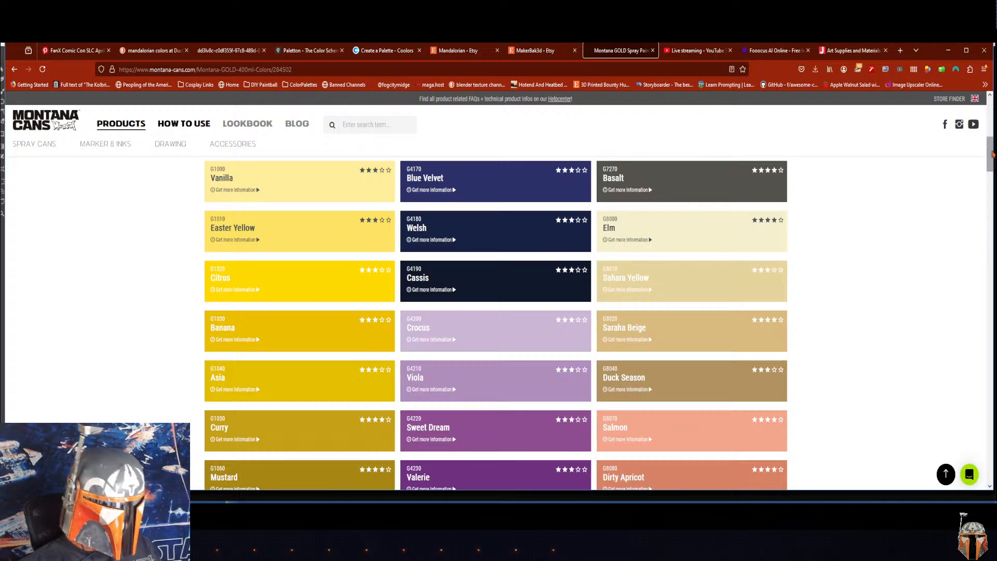
mouse_move(989, 161)
mouse_down()
mouse_move(993, 441)
mouse_move(983, 156)
mouse_up()
Step: Switch to the Jerry's Artarama store and look over its home page as a source for art supplies
click(841, 51)
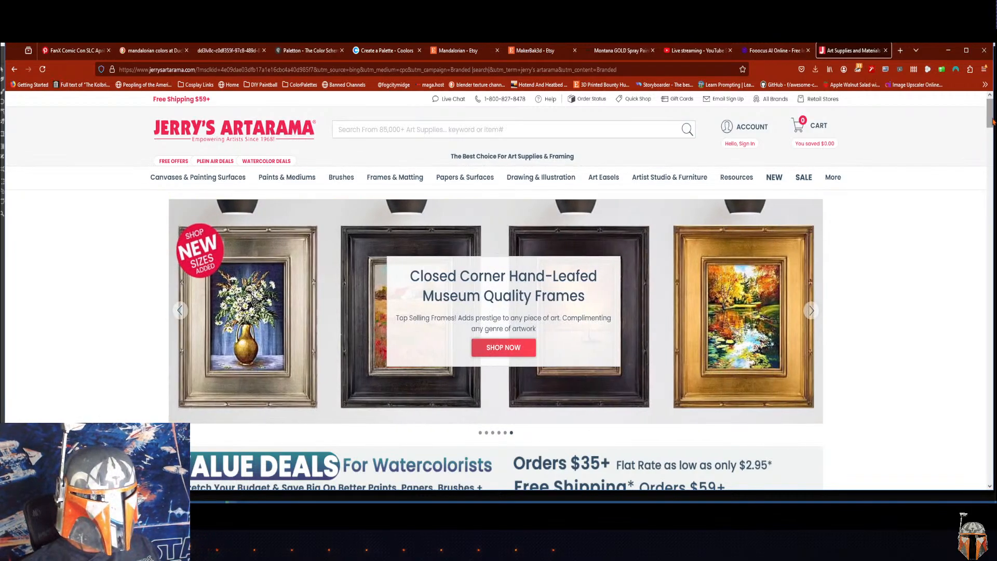
drag(991, 120, 991, 121)
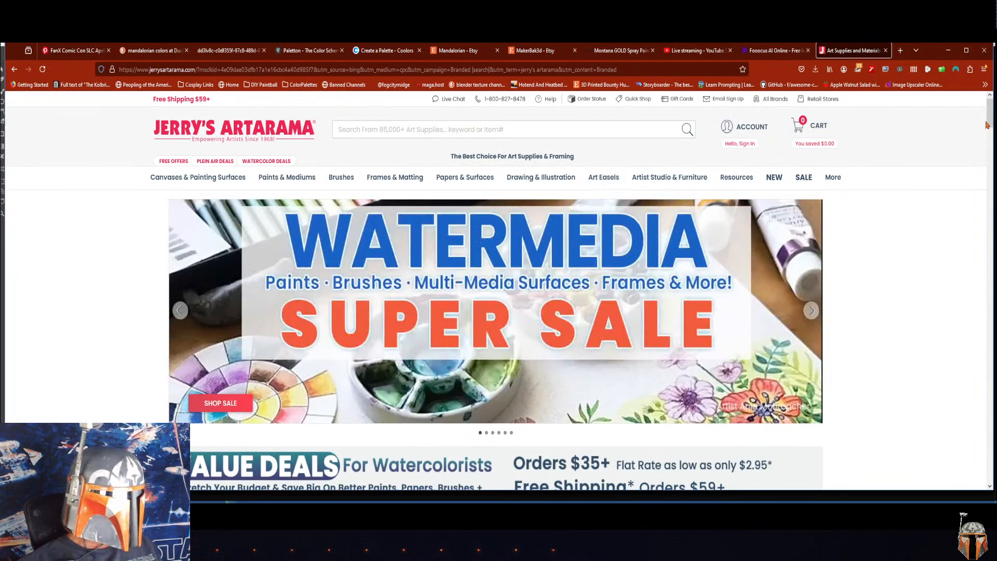
mouse_move(987, 125)
mouse_down()
mouse_move(995, 322)
mouse_move(985, 116)
mouse_up()
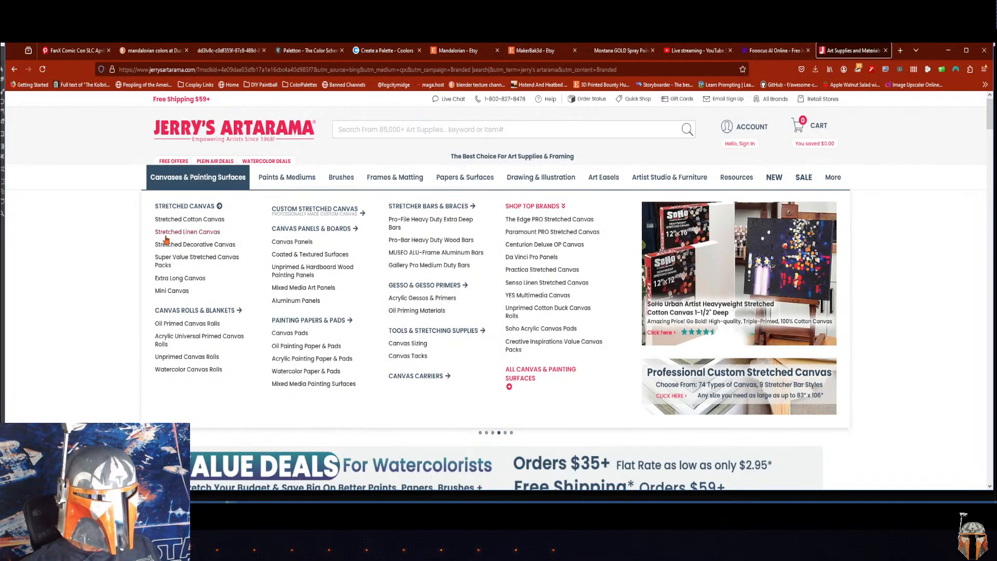
drag(988, 125, 986, 124)
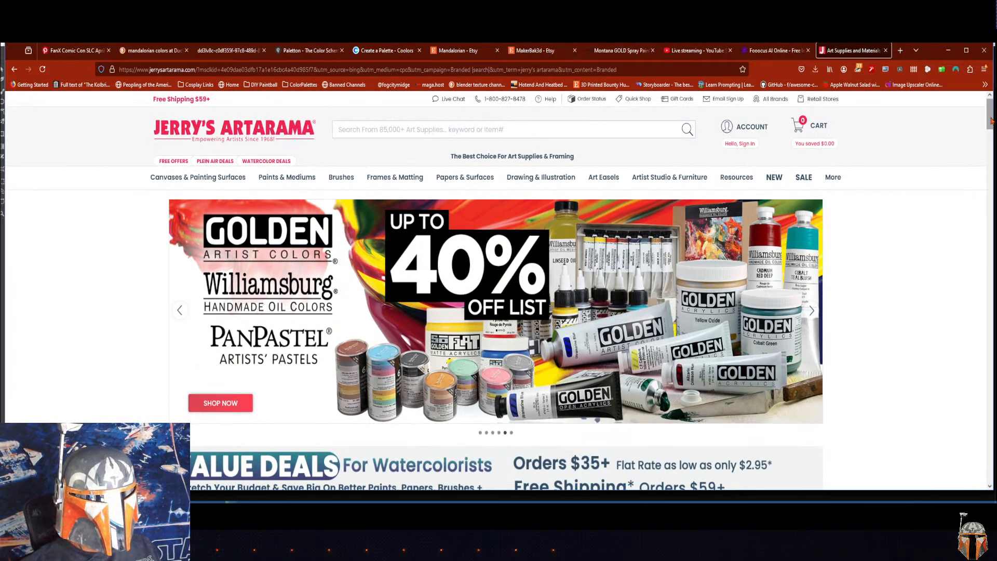
mouse_move(991, 120)
mouse_down()
mouse_move(990, 148)
mouse_move(990, 117)
mouse_up()
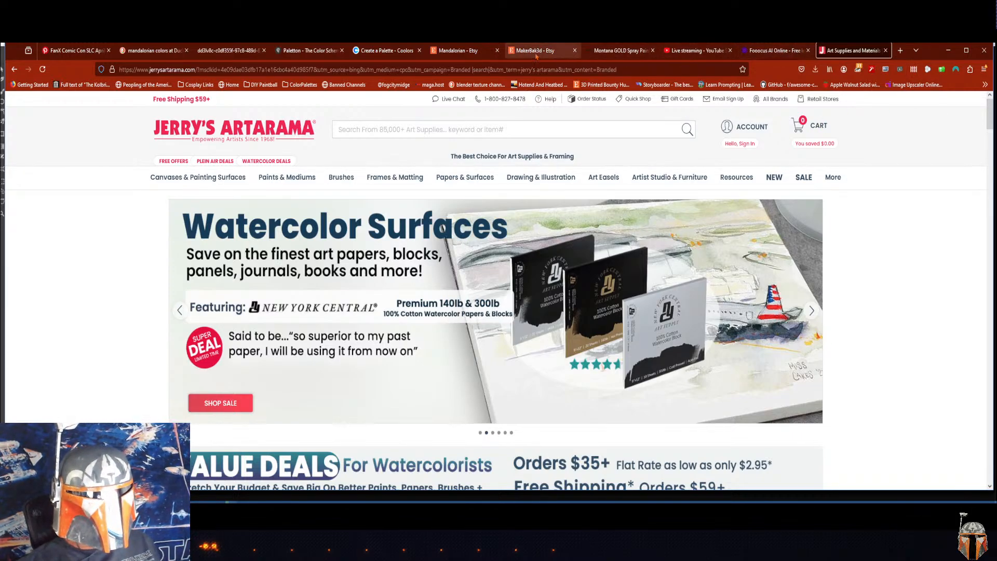
Step: Revisit the Montana GOLD color chart briefly, and look over the Fooocus AI Online image generator's home page
click(618, 52)
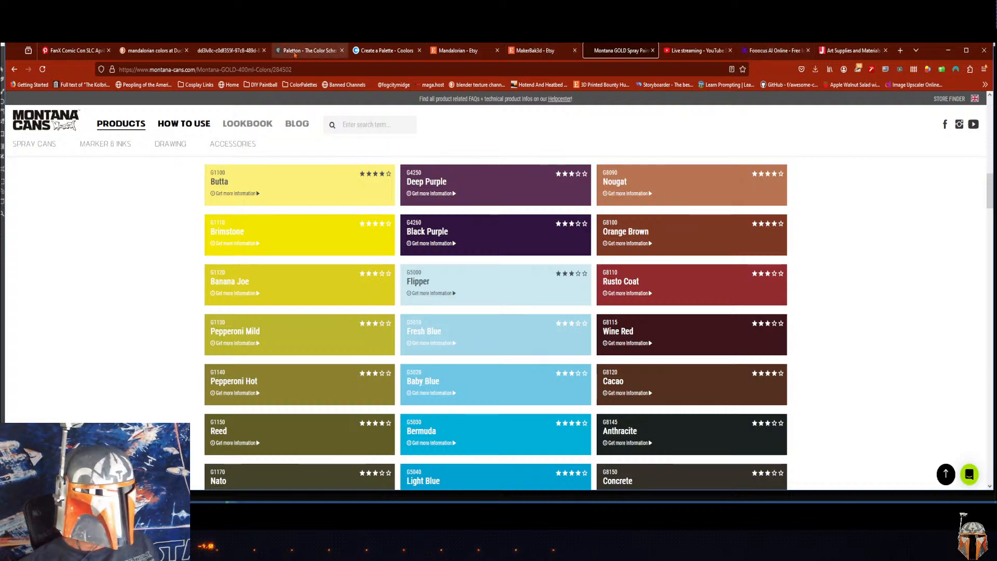
click(777, 52)
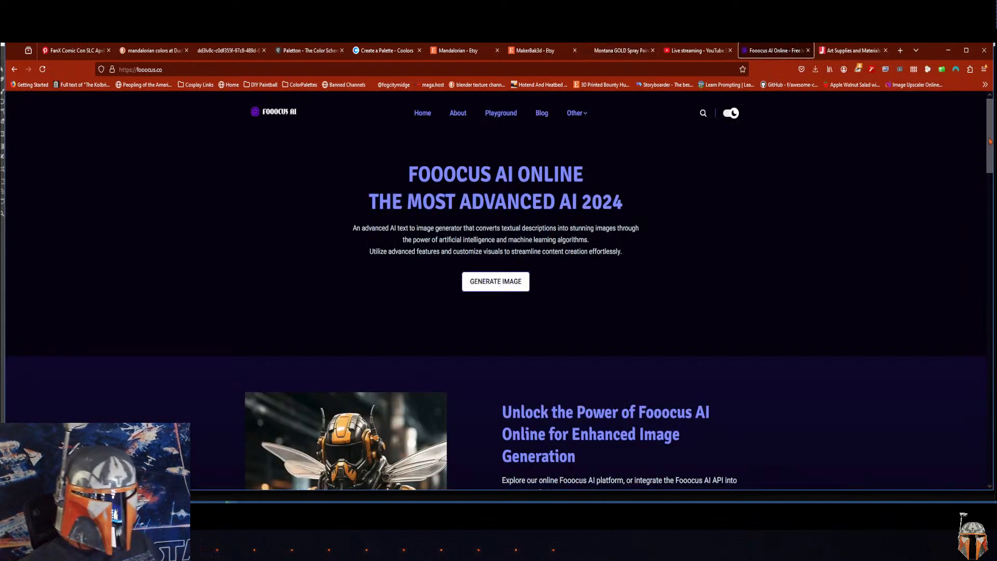
mouse_move(989, 142)
mouse_down()
mouse_move(989, 176)
mouse_move(989, 141)
mouse_up()
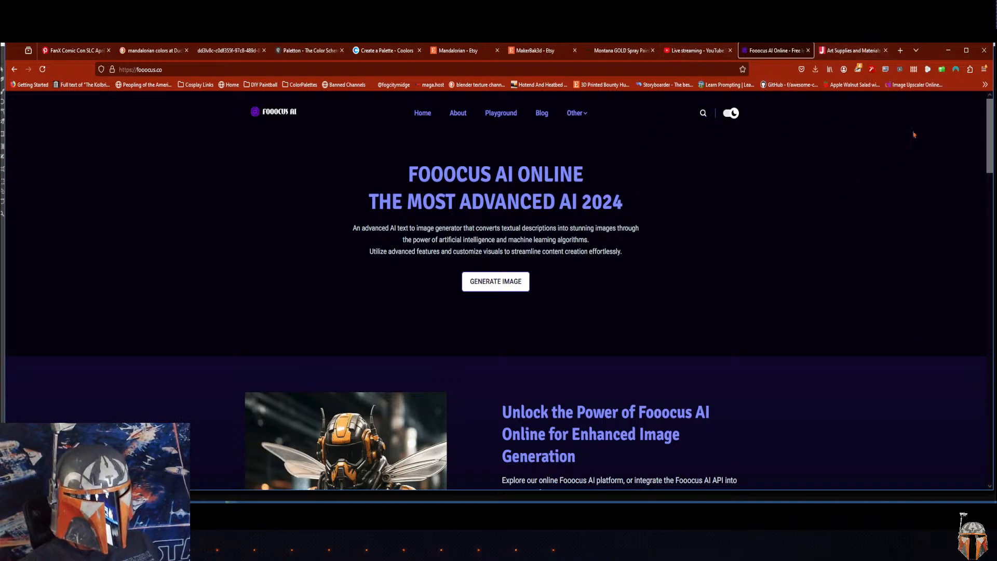
scroll(989, 128, down, 1)
scroll(989, 128, up, 1)
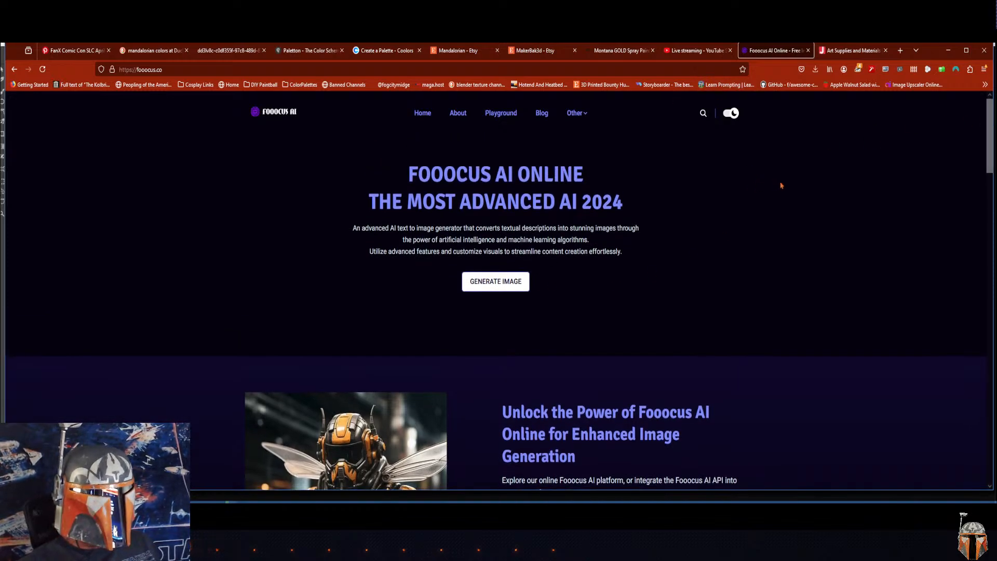
mouse_move(986, 160)
mouse_down()
mouse_move(991, 214)
mouse_move(994, 159)
mouse_up()
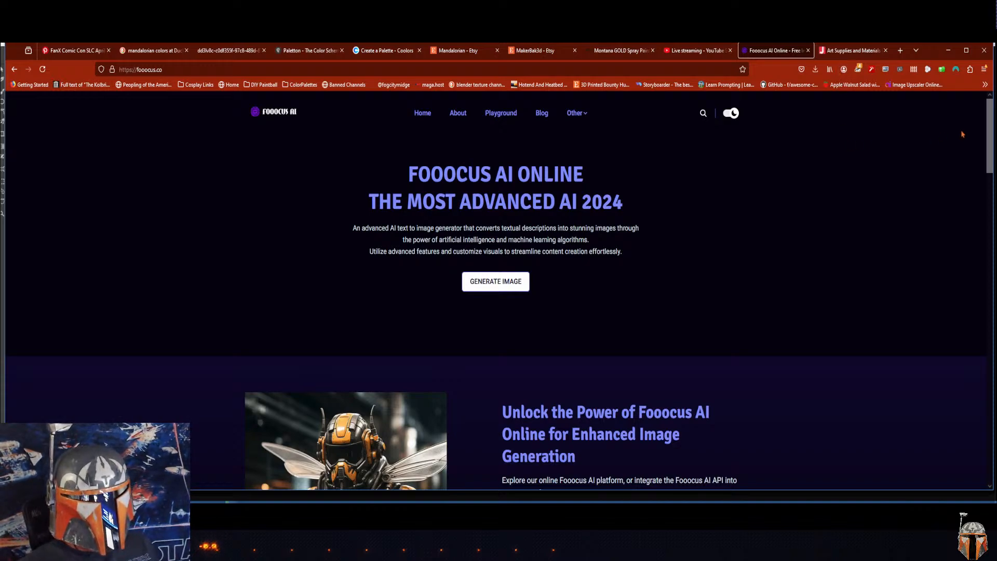
mouse_move(987, 130)
mouse_down()
mouse_move(988, 140)
mouse_move(988, 130)
mouse_up()
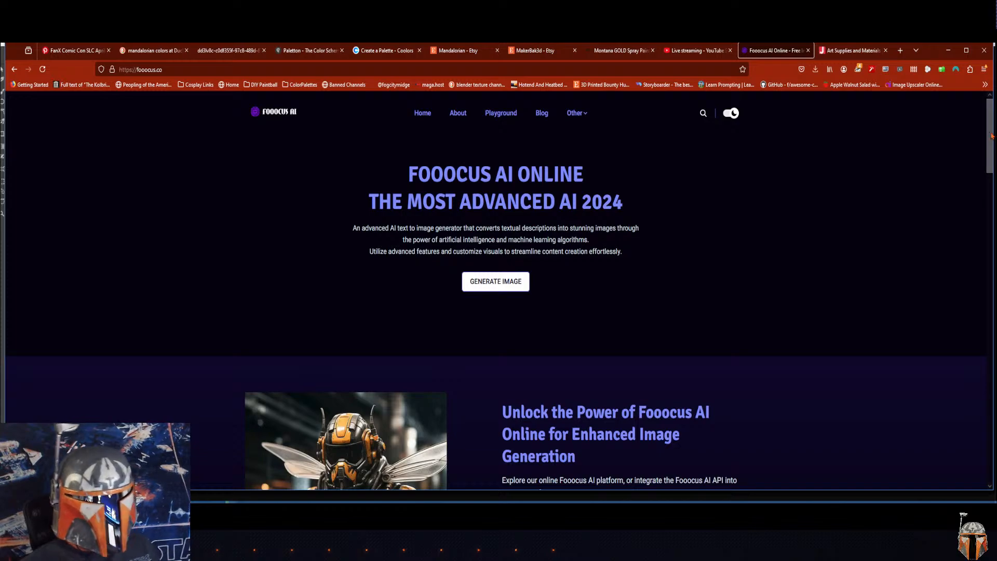
mouse_move(987, 136)
mouse_down()
mouse_move(989, 249)
mouse_move(990, 135)
mouse_up()
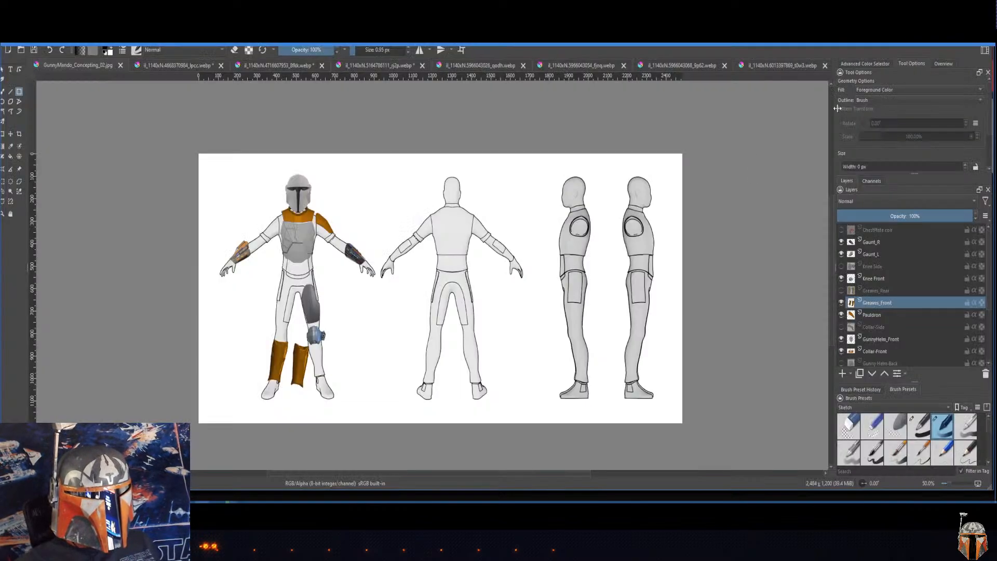
Step: Return to the GunnyMando_Concepting_02 drawing in Krita and undo the stray black rectangle drawn on the Greaves_Front layer
click(946, 50)
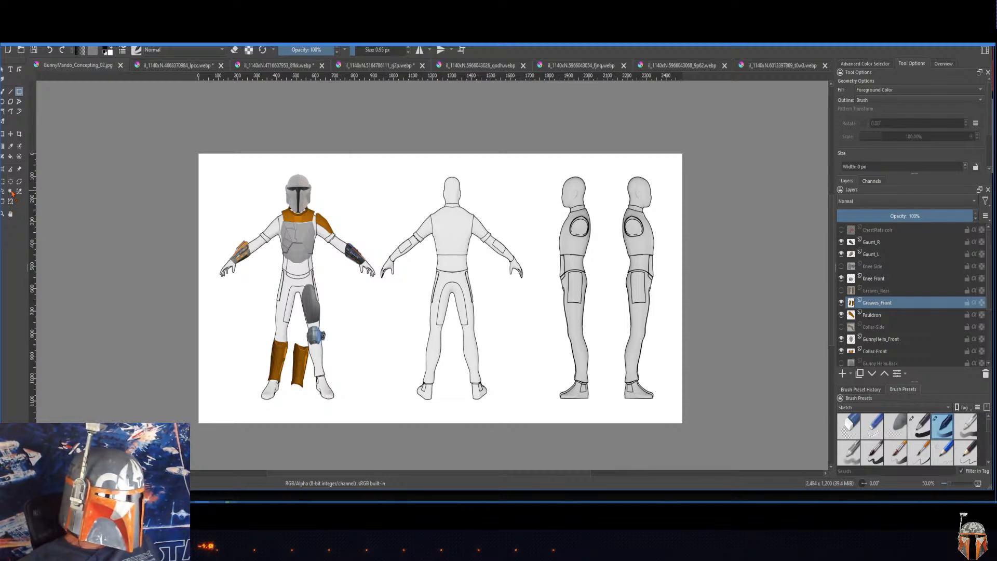
drag(167, 130, 387, 425)
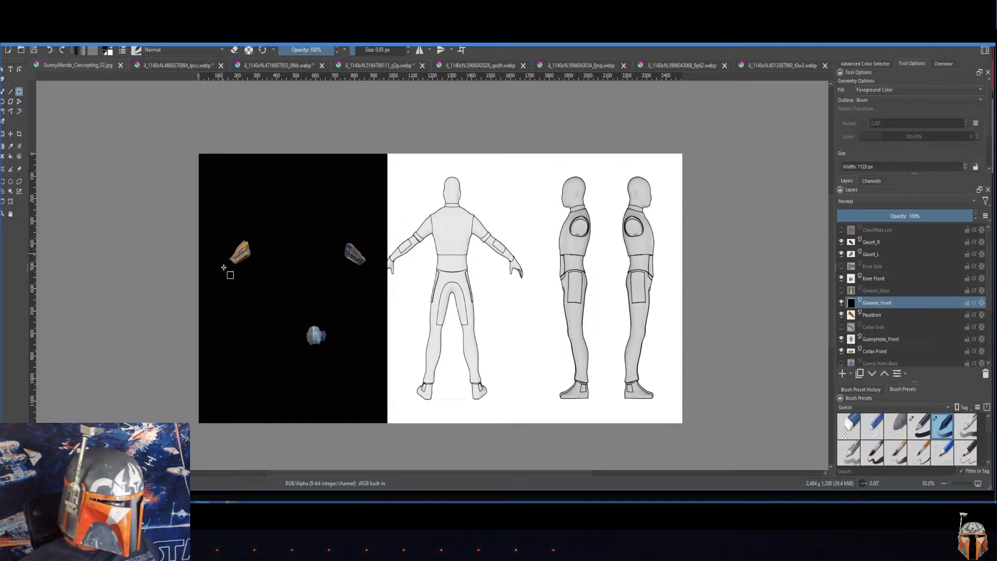
key(ctrl+z)
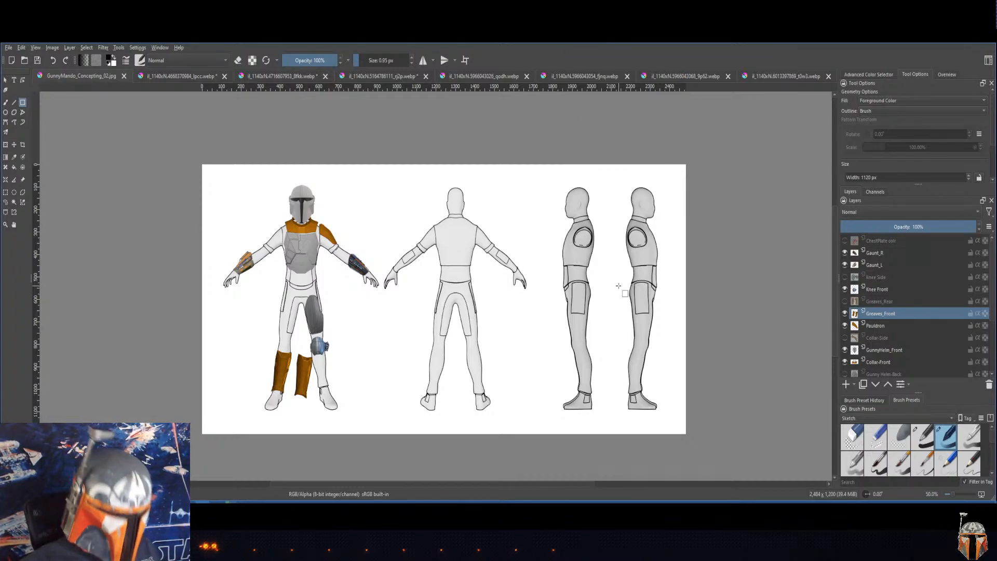
key(ctrl+z)
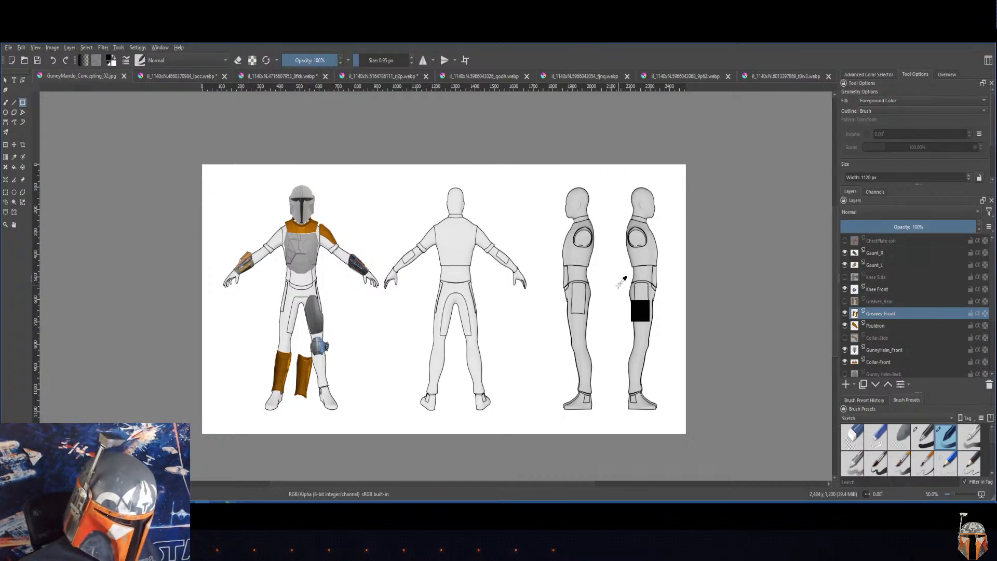
Step: Review the front and back view Gunny Greaves reference images and return to the GunnyMando_Concepting_02 drawing
key(1)
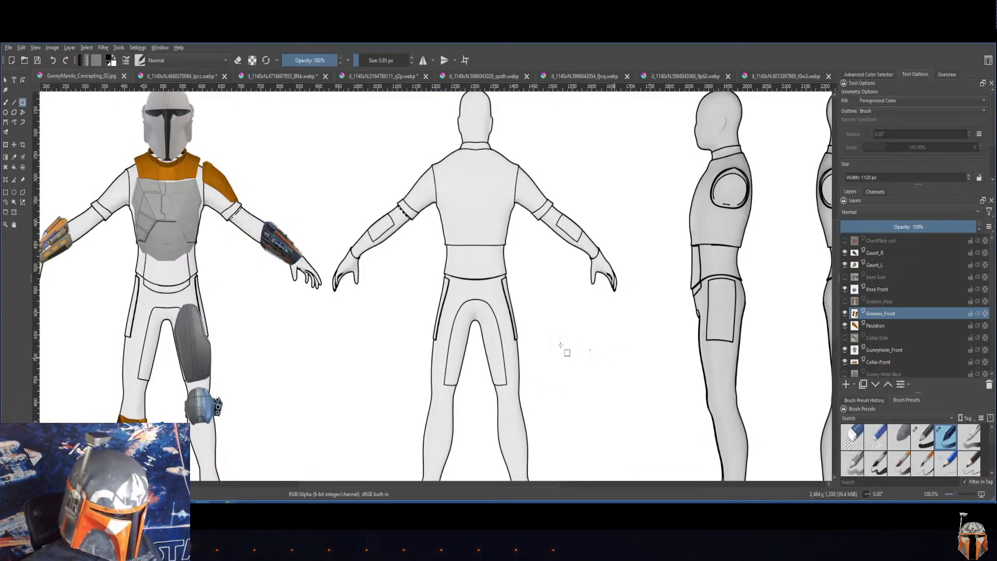
drag(354, 306, 536, 283)
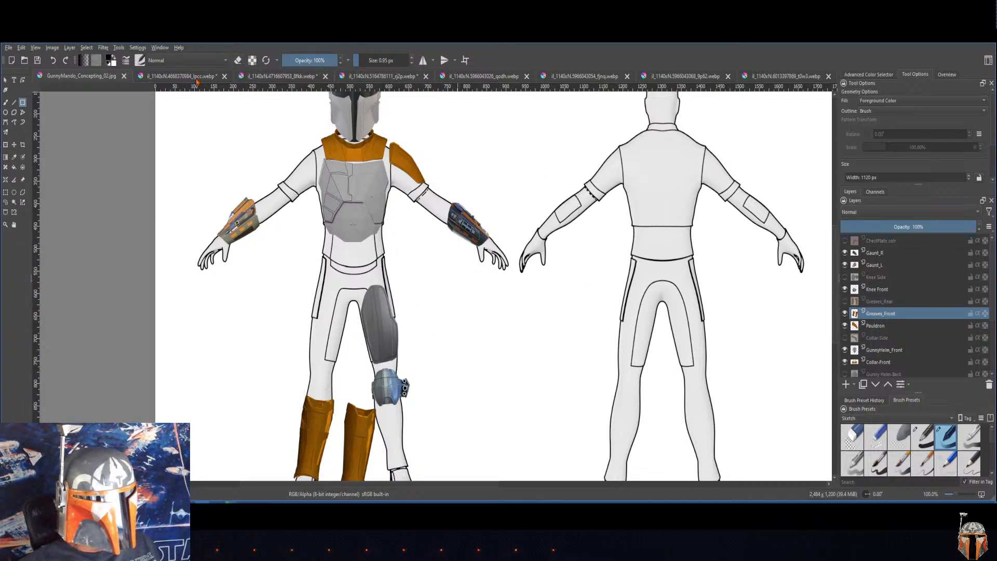
click(275, 77)
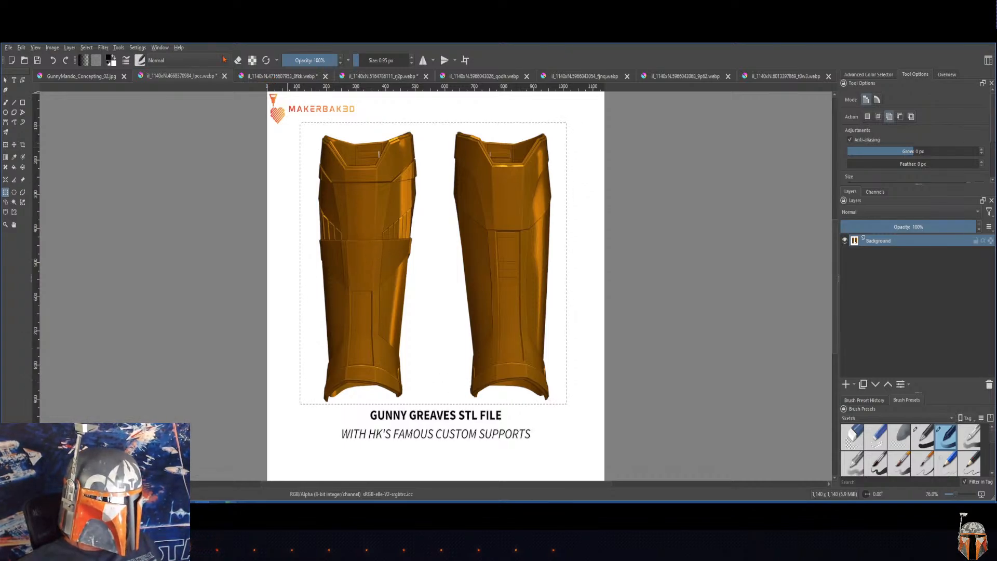
click(277, 77)
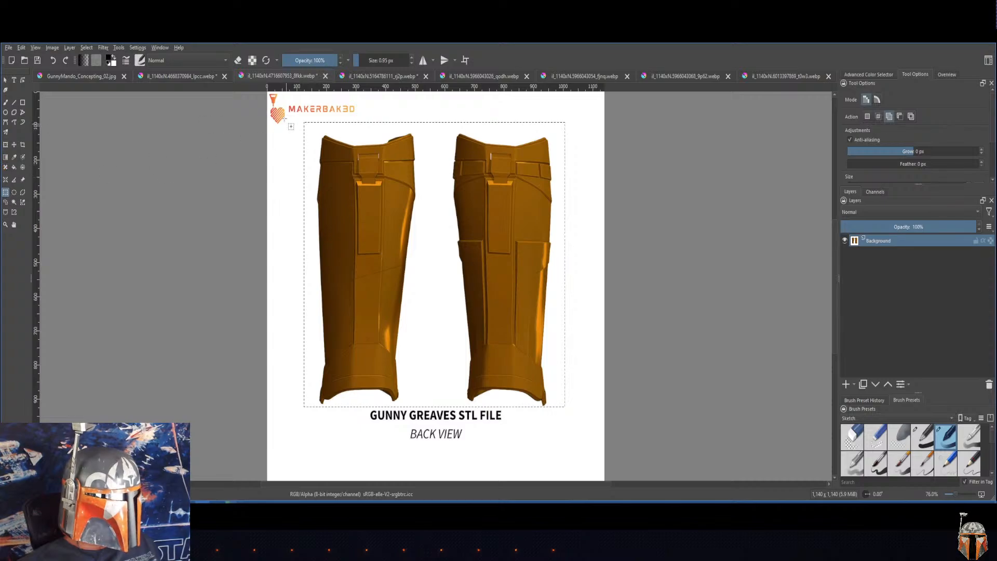
click(78, 76)
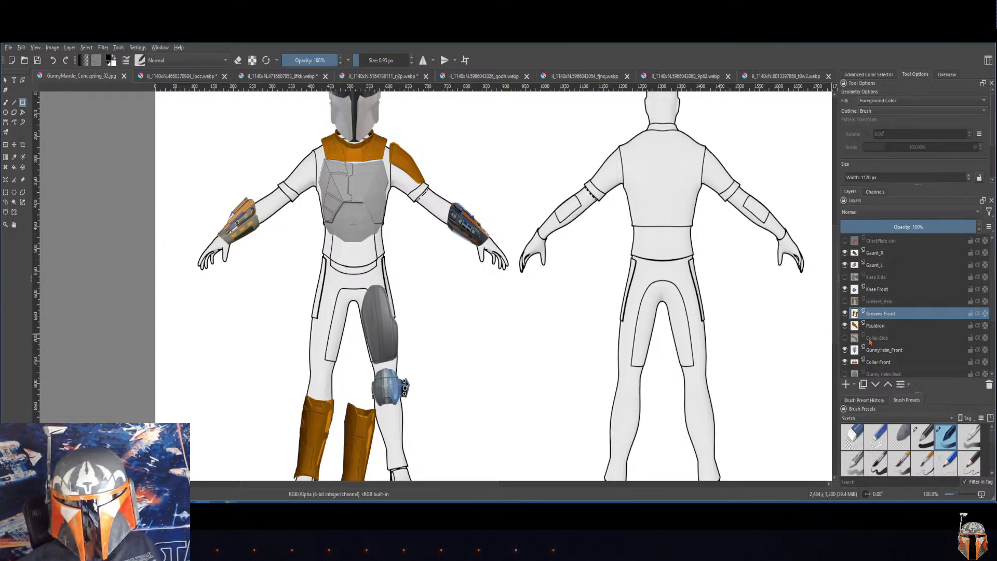
Step: Hide and reshow the Greaves_Front layer to check its artwork, and examine the two front greaves at 200% zoom
click(844, 313)
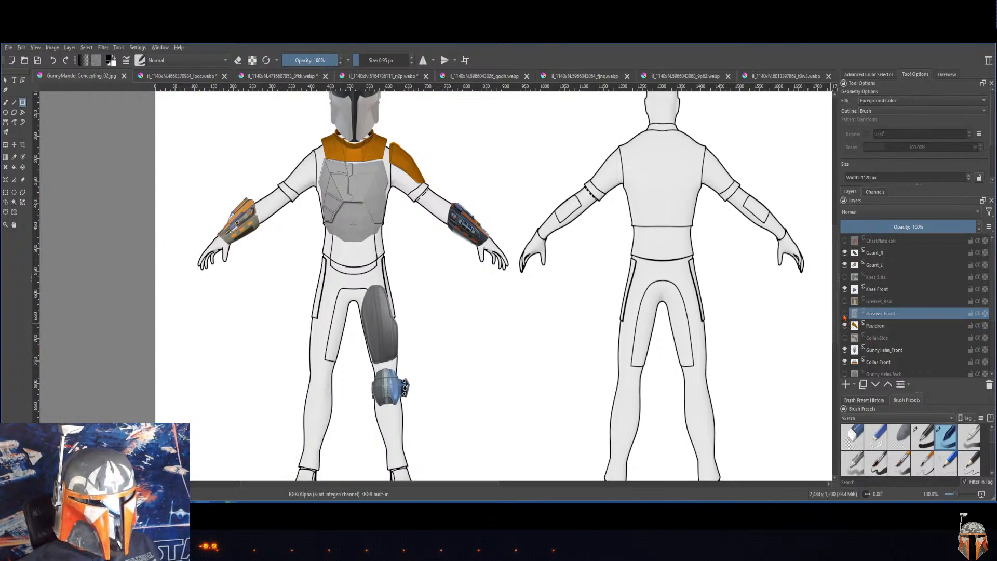
click(844, 314)
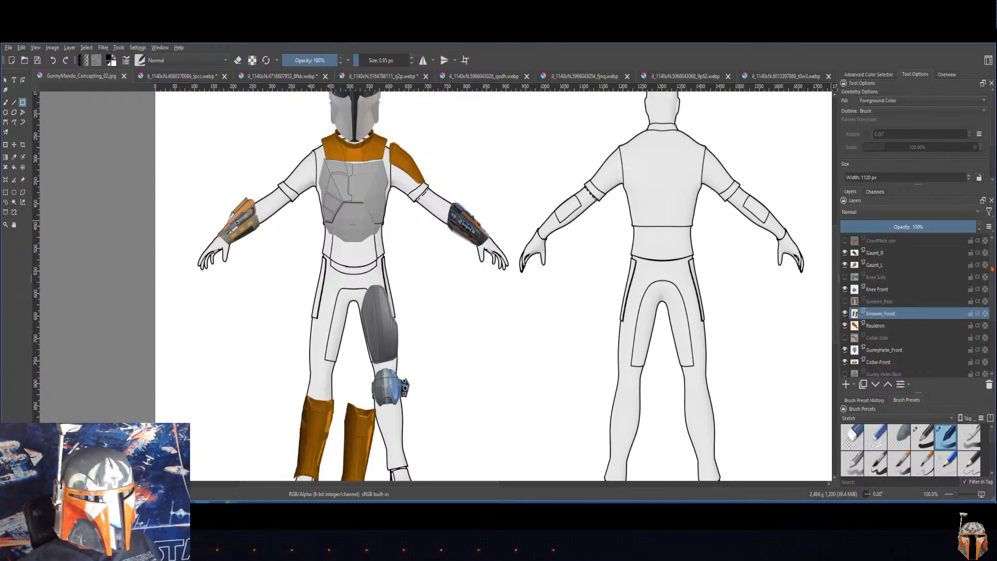
drag(992, 269, 992, 335)
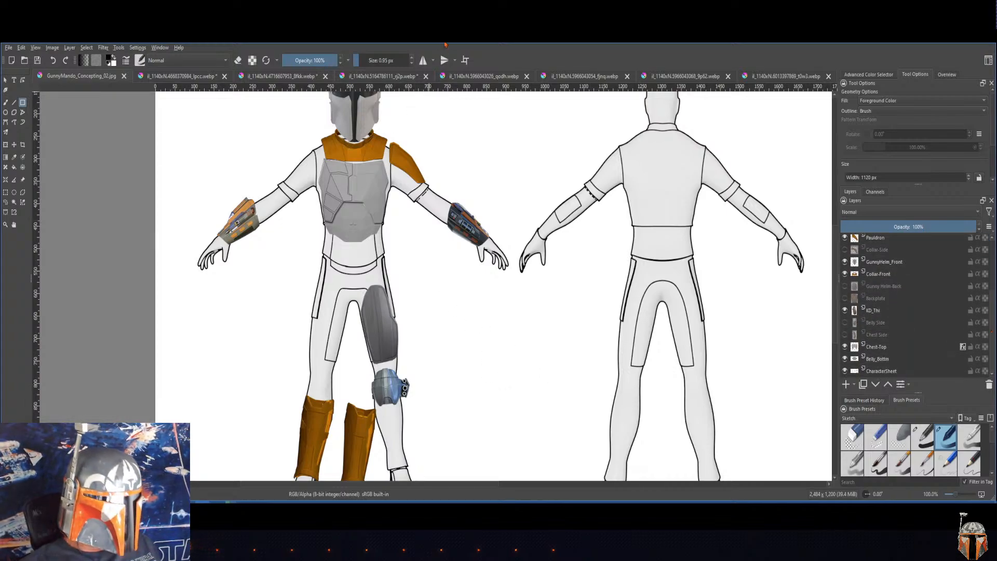
drag(388, 335, 446, 218)
scroll(437, 300, up, 2)
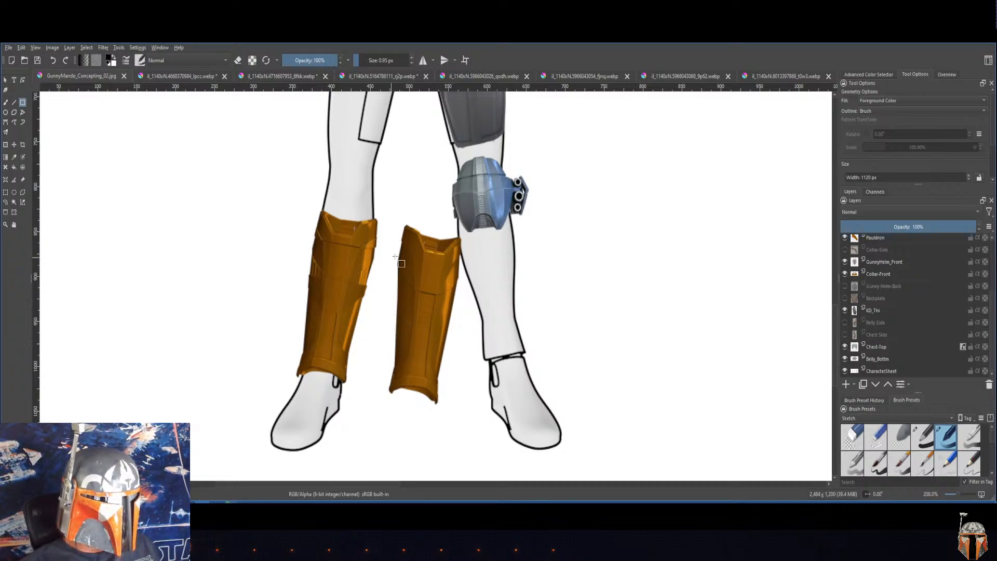
Step: Make the Greaves_Front layer active in the layer stack
scroll(399, 323, up, 10)
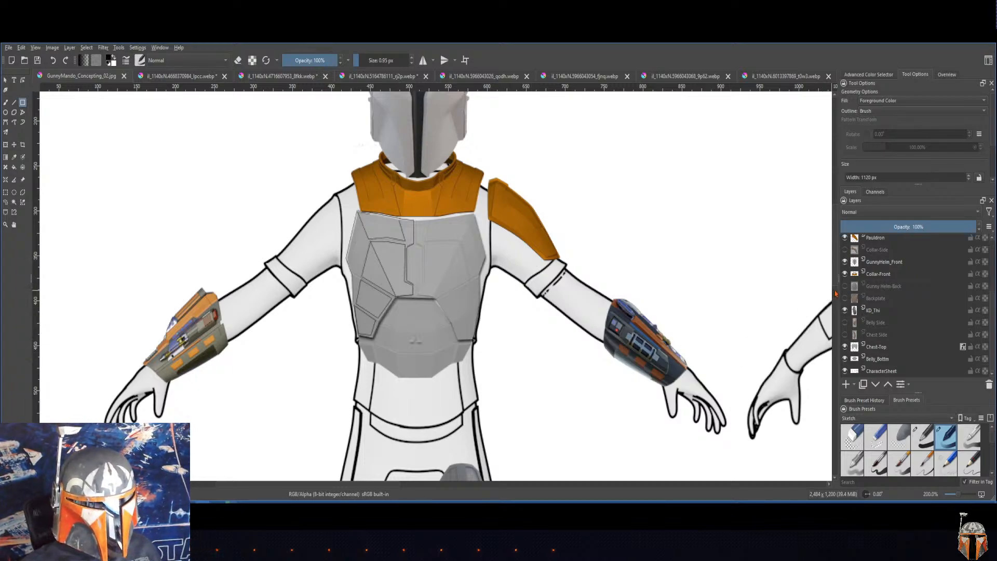
scroll(835, 293, down, 5)
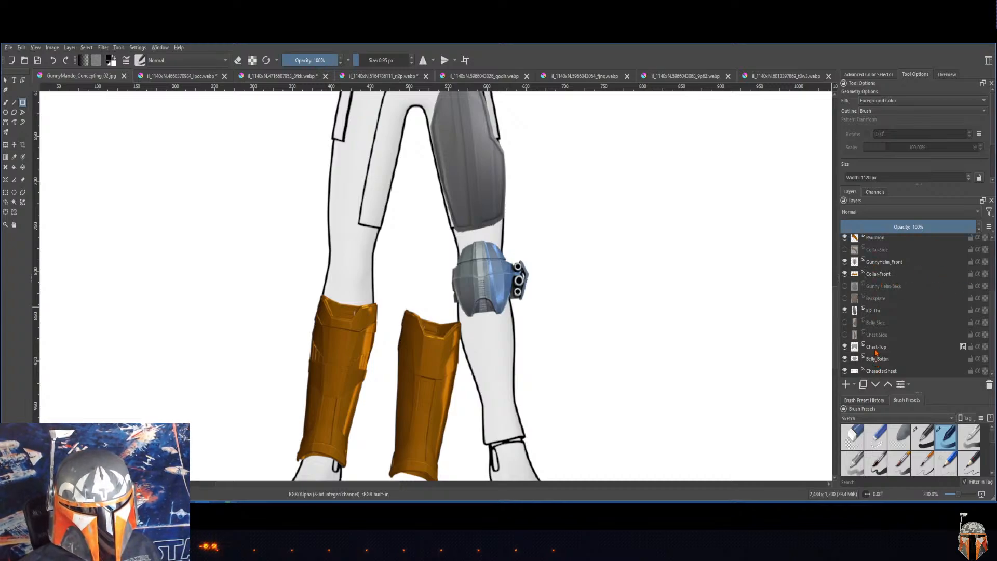
click(875, 311)
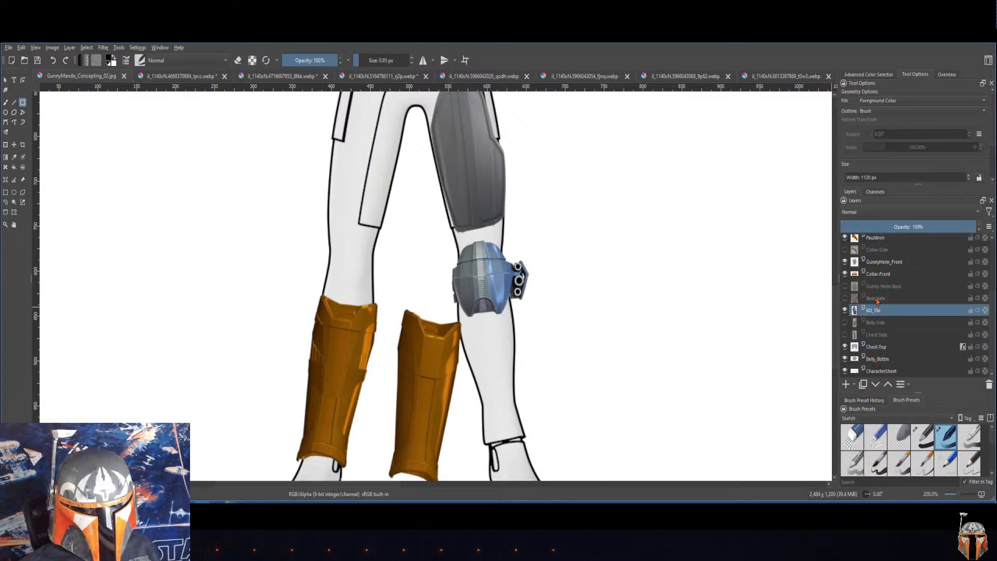
double_click(877, 274)
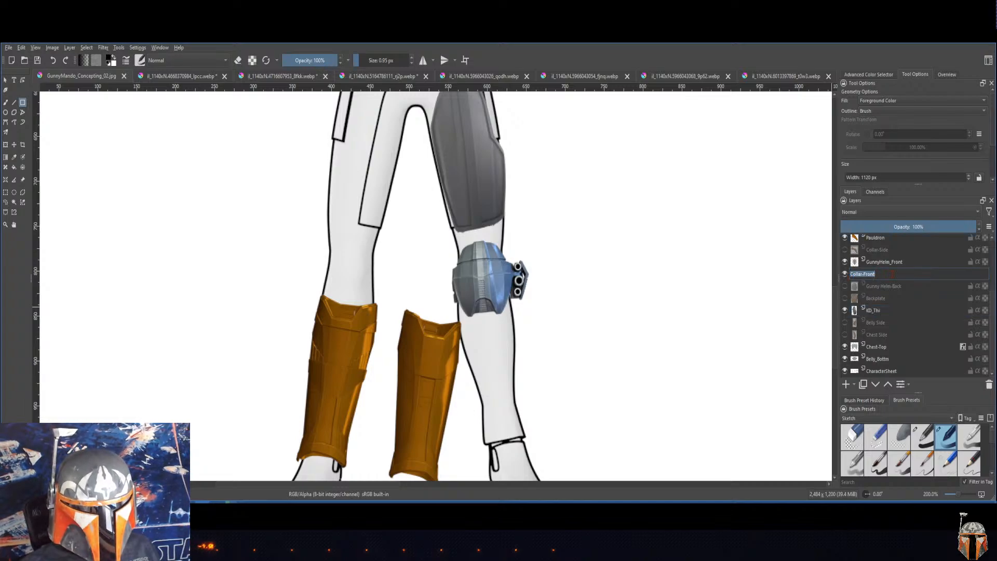
click(893, 276)
click(889, 289)
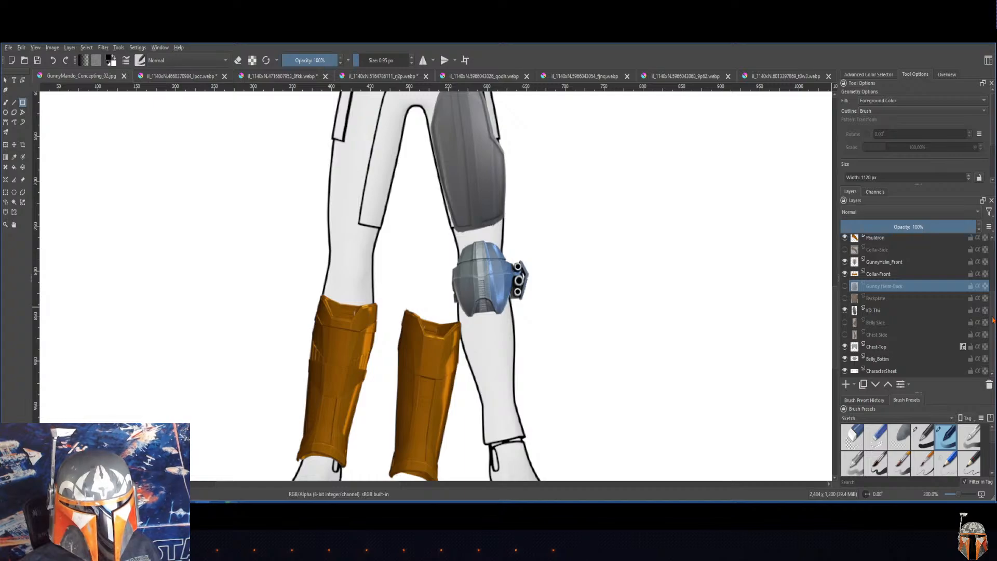
drag(993, 321, 994, 268)
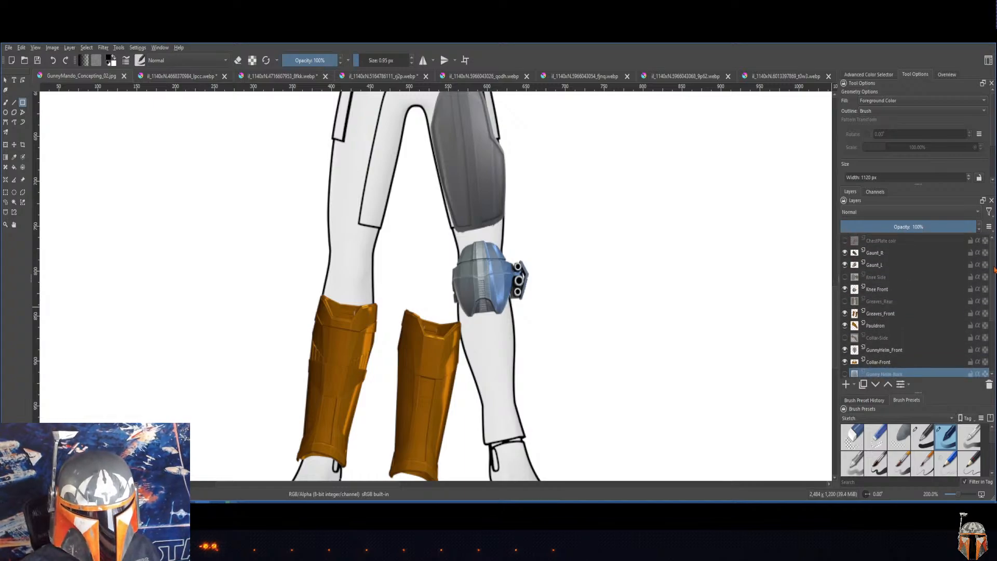
click(888, 316)
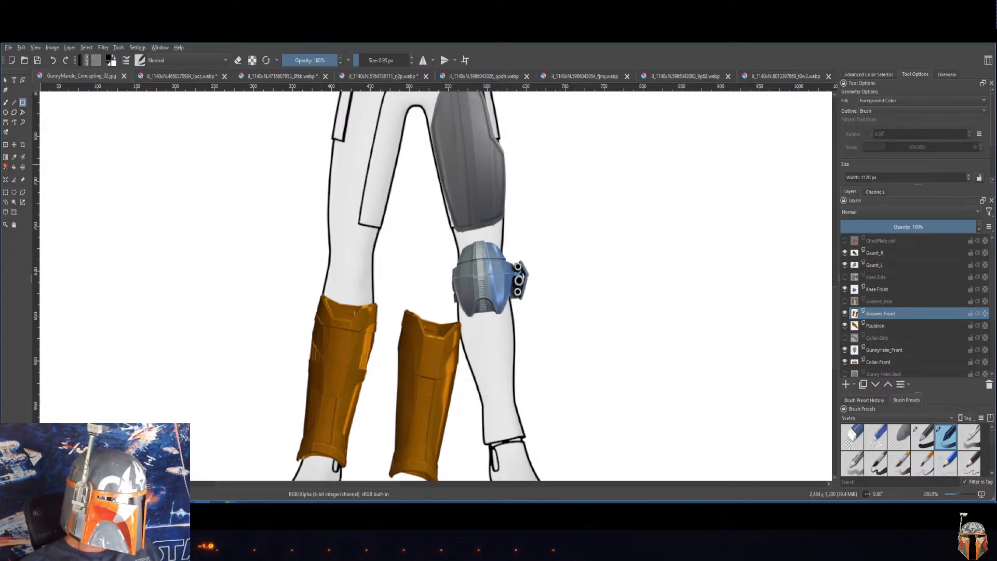
Step: Outline the detached greave between the legs with the Polygonal Selection tool
click(5, 145)
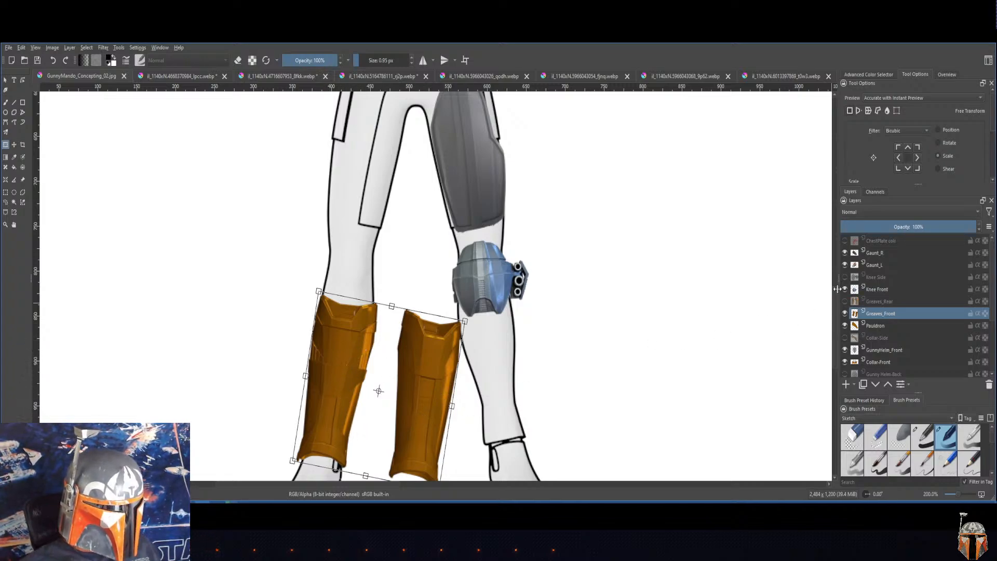
scroll(478, 318, down, 3)
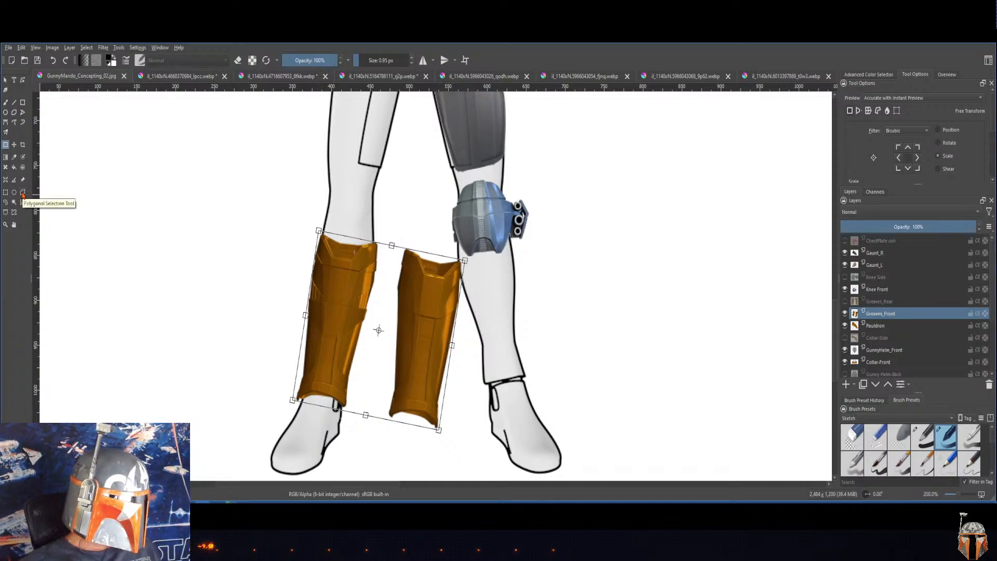
click(23, 194)
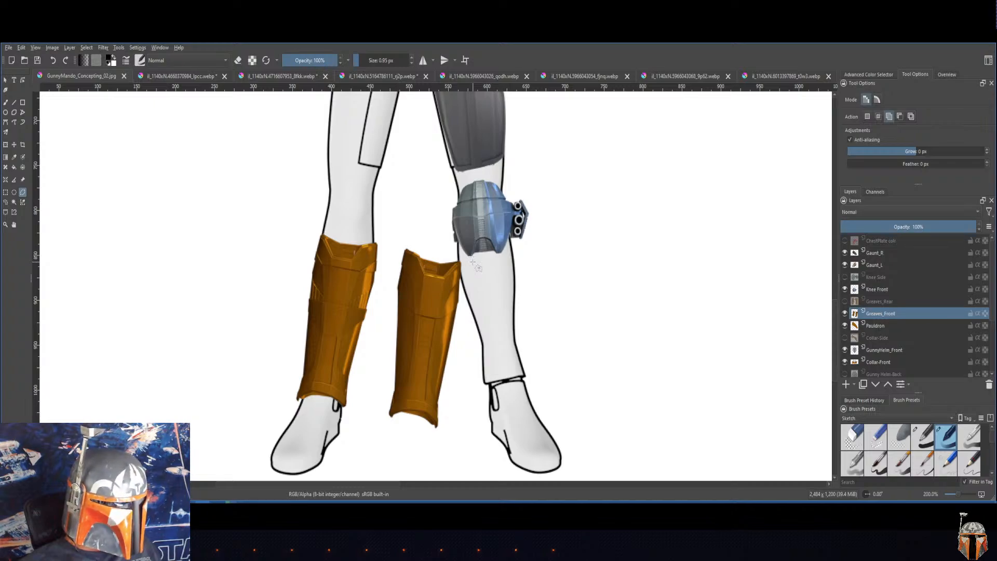
click(472, 259)
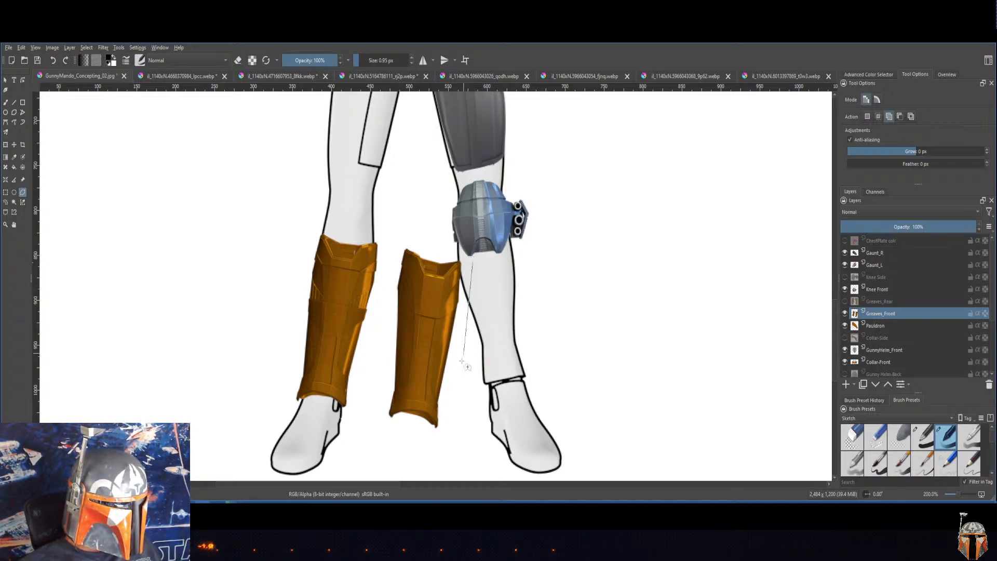
click(446, 441)
click(377, 428)
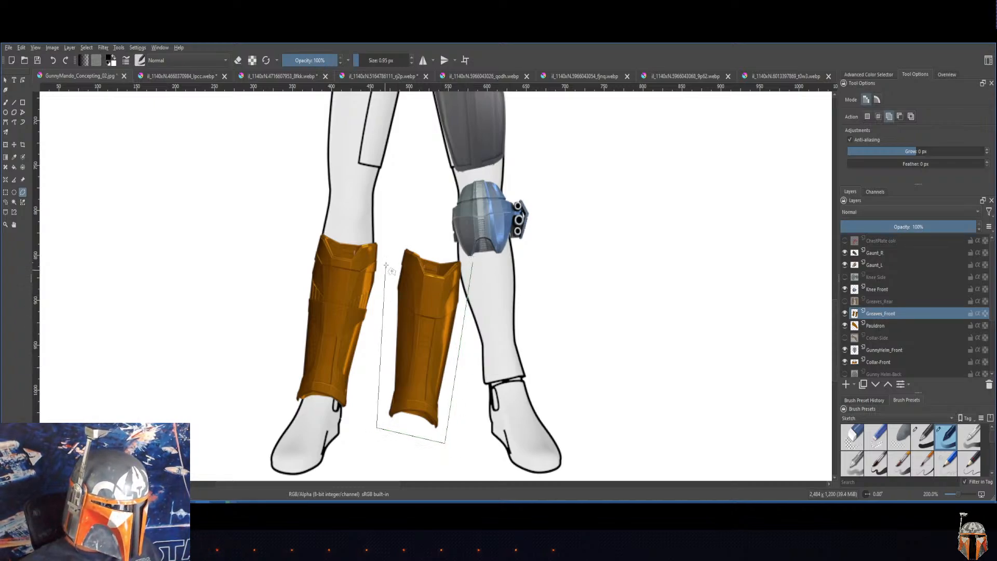
click(391, 235)
click(467, 258)
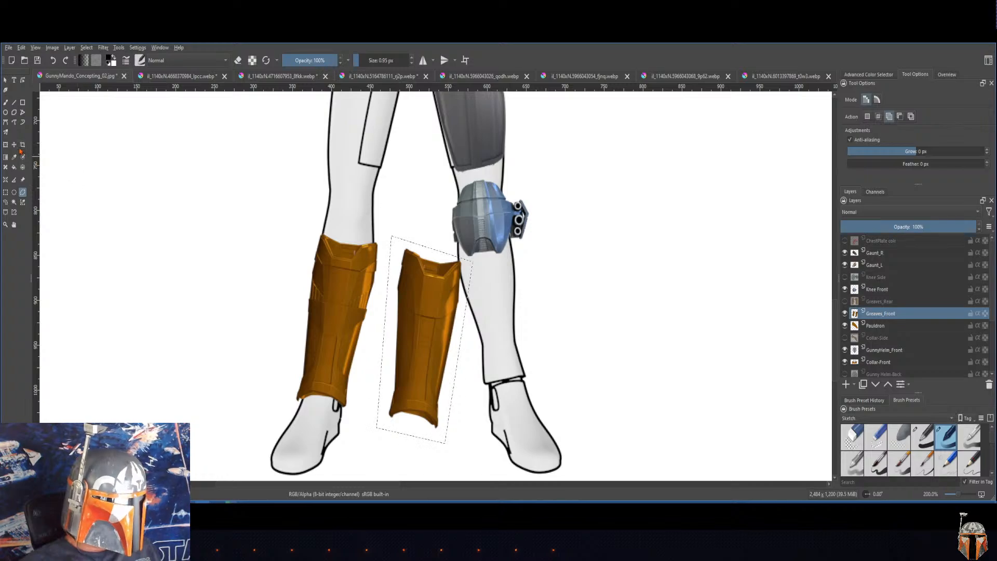
Step: Move the selected greave onto the bare shin and hide the Knee Front layer to expose its upper edge
key(t)
drag(435, 329, 497, 308)
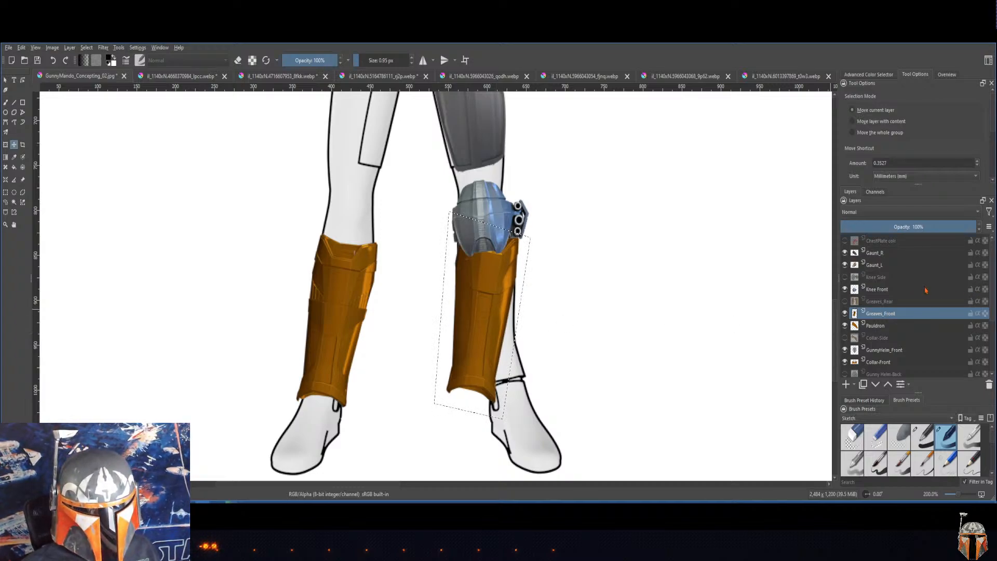
click(845, 290)
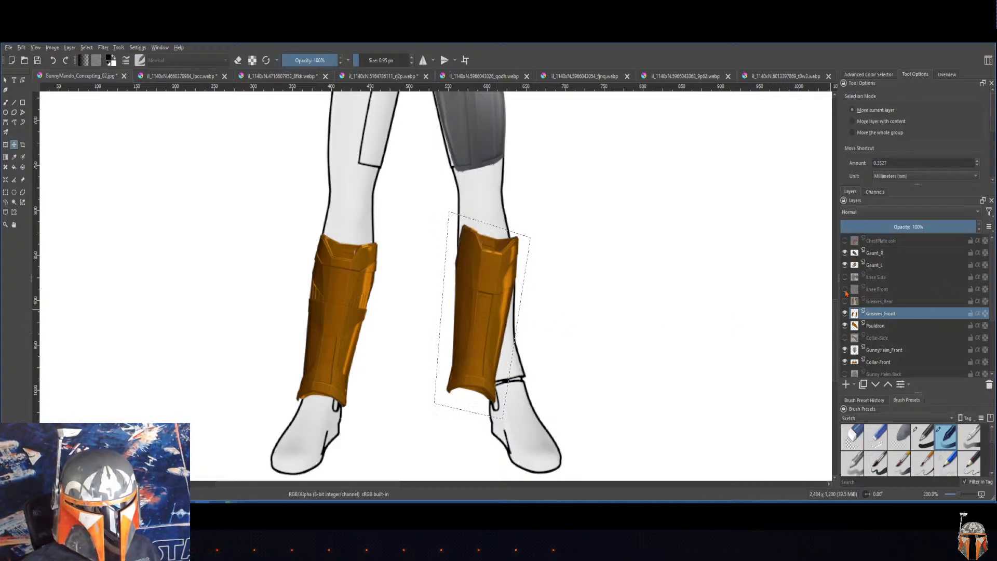
click(845, 290)
click(844, 290)
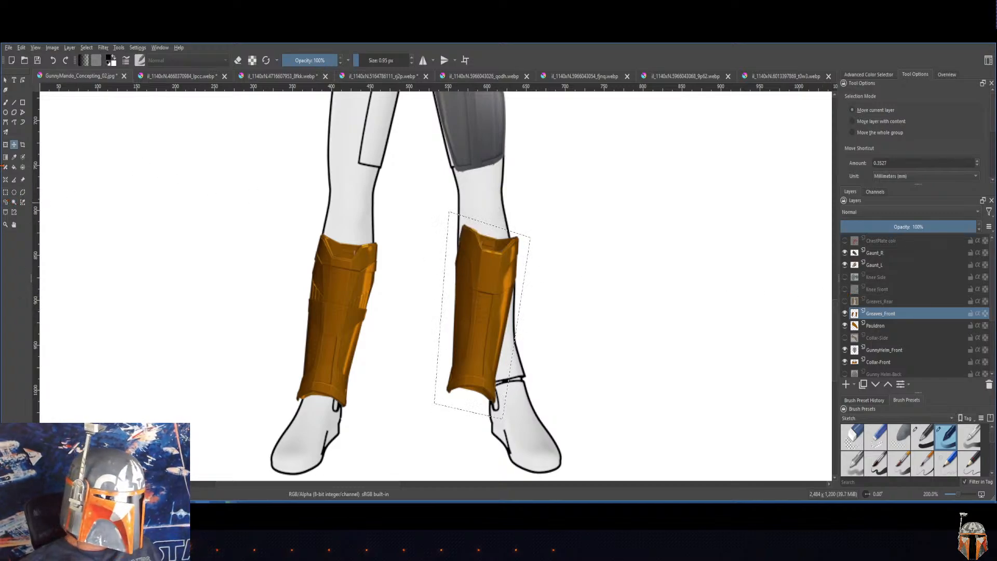
Step: Rotate the selected greave slightly counter-clockwise with a free transform so it leans toward the angle of the shin
click(5, 145)
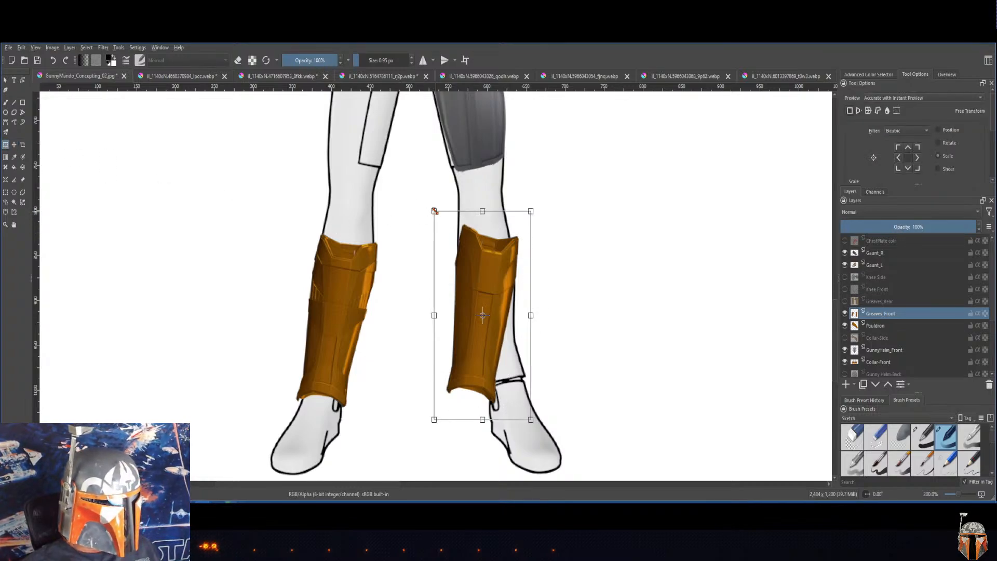
drag(432, 205, 428, 208)
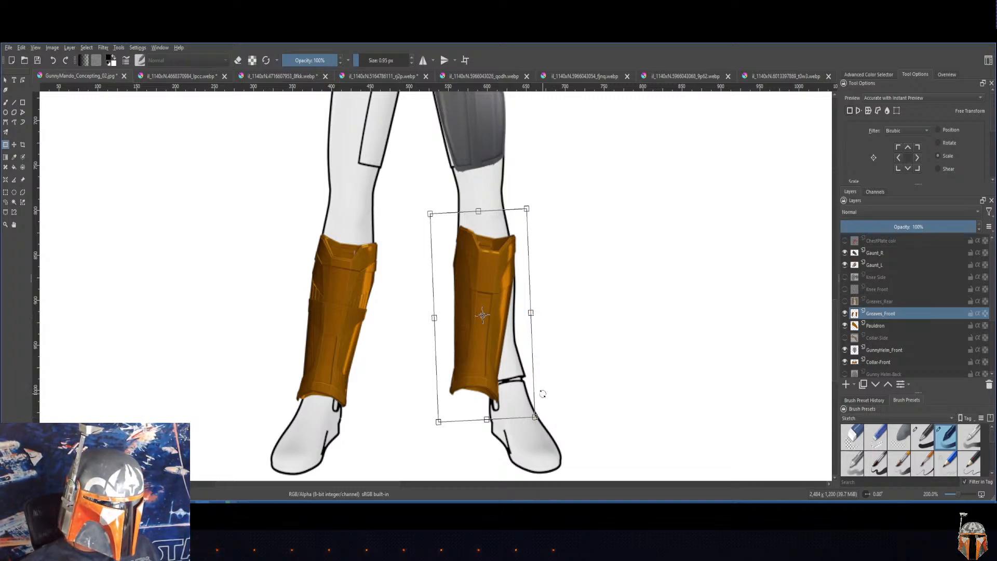
drag(543, 394, 551, 360)
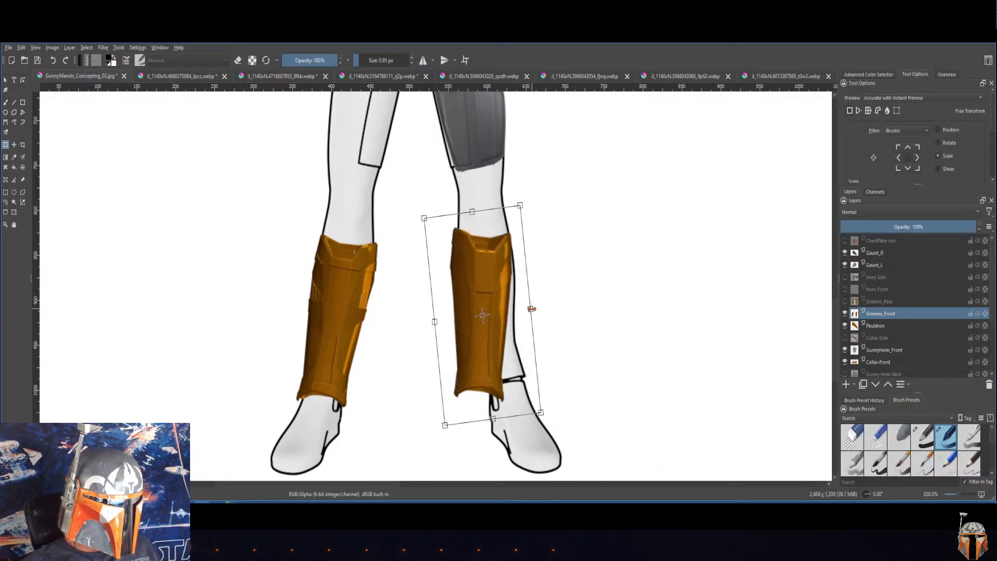
Step: Try widening and then lengthening the selected greave, undoing each scale change
drag(531, 309, 541, 307)
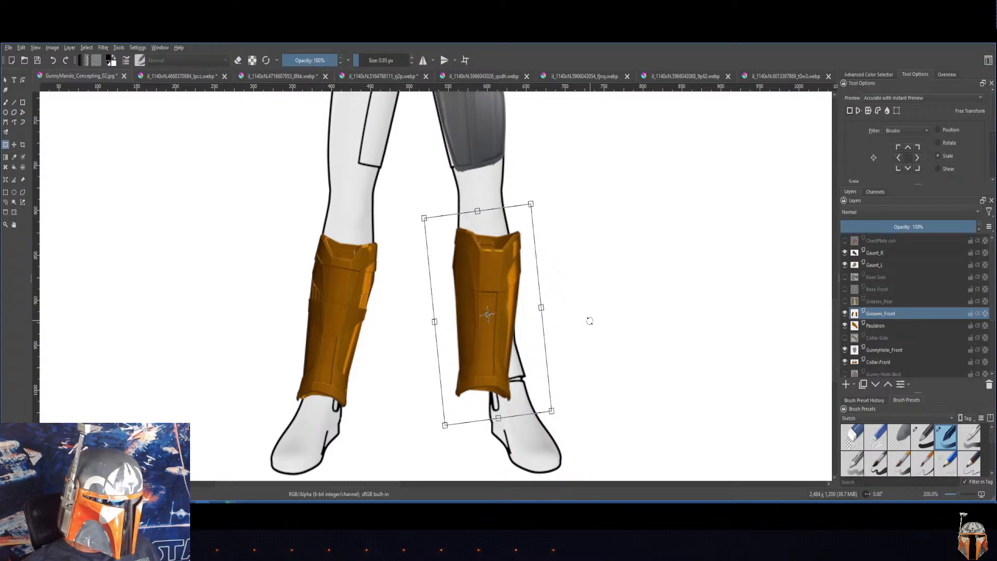
key(ctrl+z)
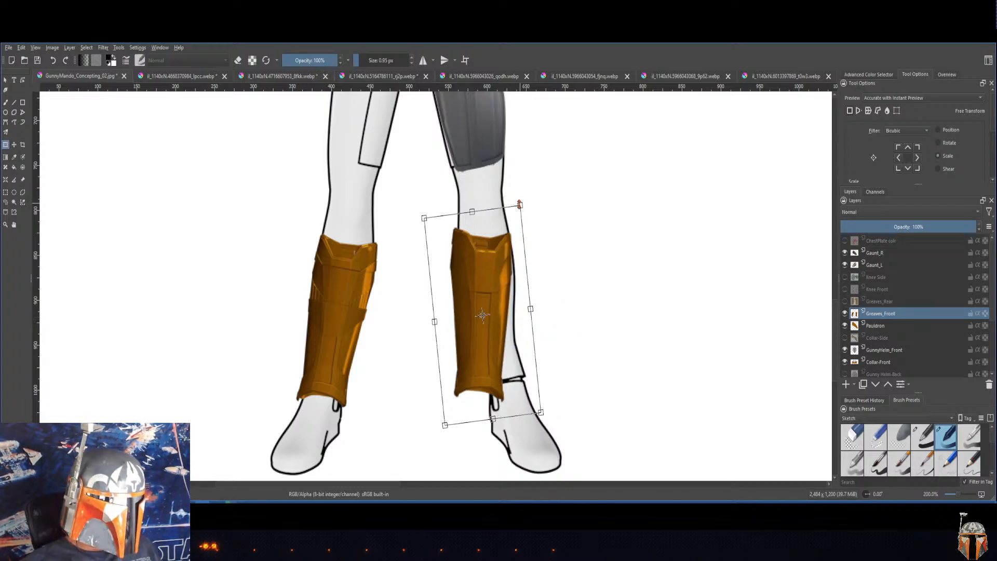
drag(519, 204, 518, 192)
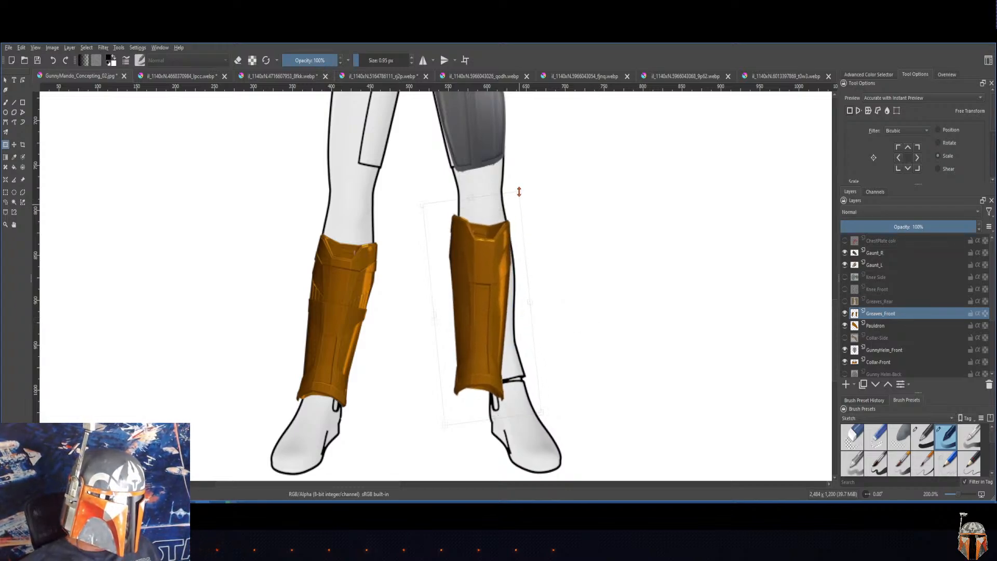
key(ctrl+z)
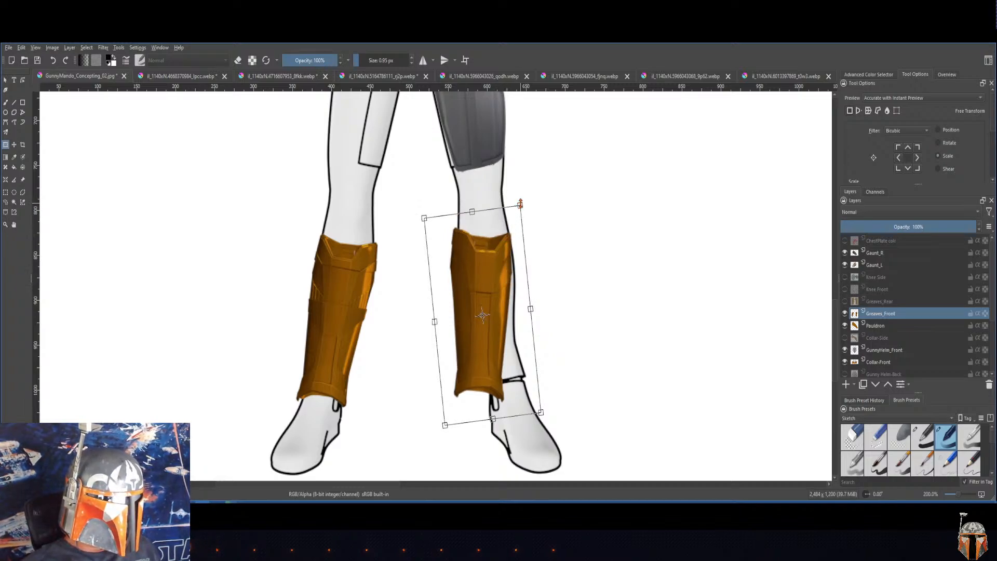
Step: Rotate the greave further counter-clockwise and reposition it so it covers the shin from below the knee to the ankle
mouse_move(521, 204)
mouse_down()
mouse_move(532, 185)
mouse_move(522, 205)
mouse_move(530, 193)
mouse_move(528, 212)
mouse_move(549, 212)
mouse_move(505, 200)
mouse_up()
drag(495, 292, 511, 295)
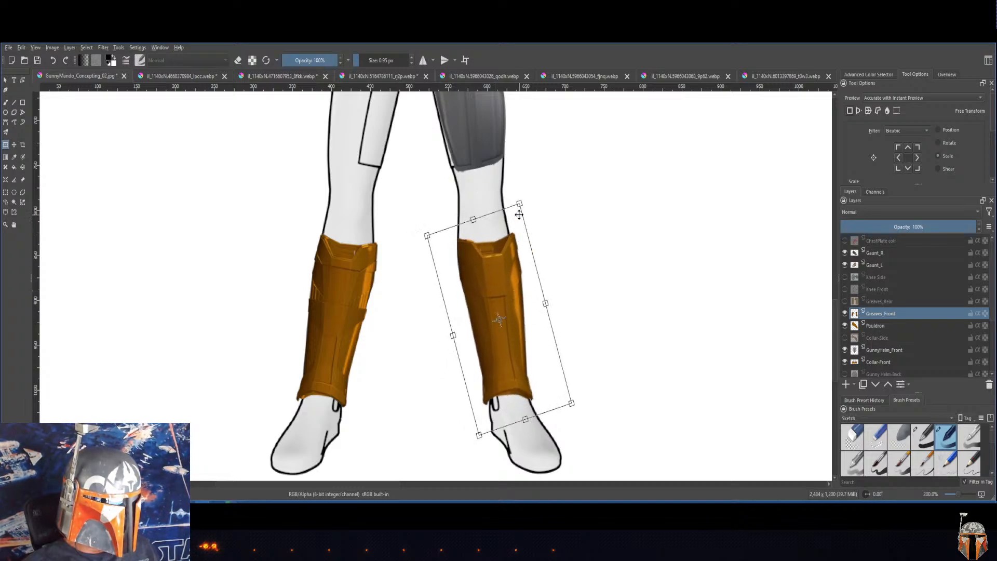
drag(520, 204, 517, 200)
drag(513, 260, 514, 262)
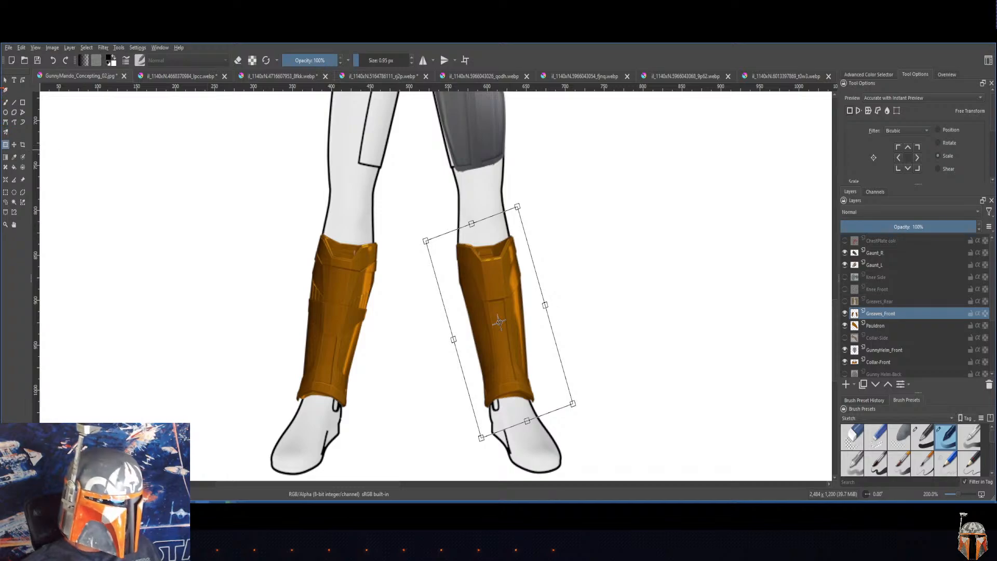
Step: Apply the greave's transform and clear the selection around it
click(15, 145)
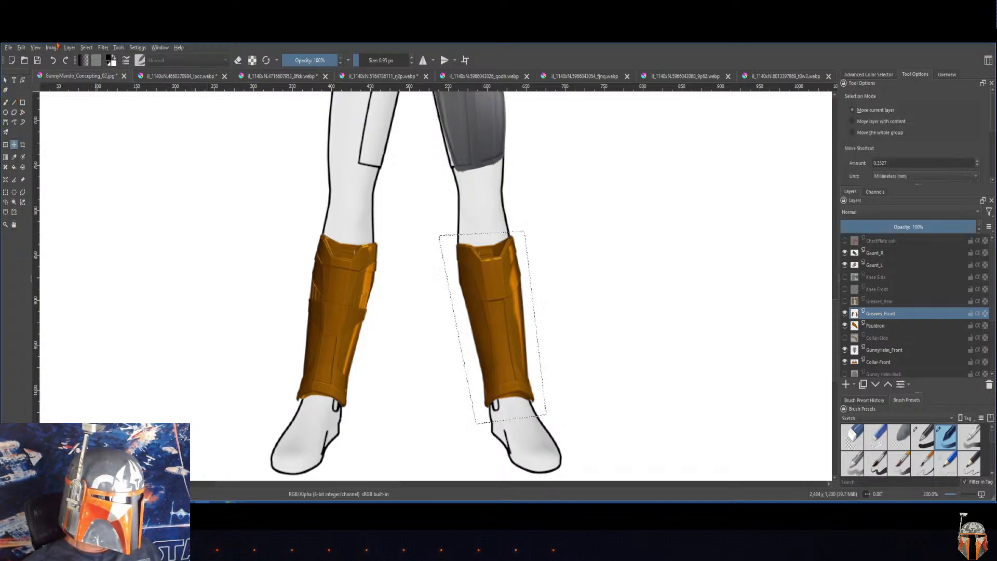
click(86, 50)
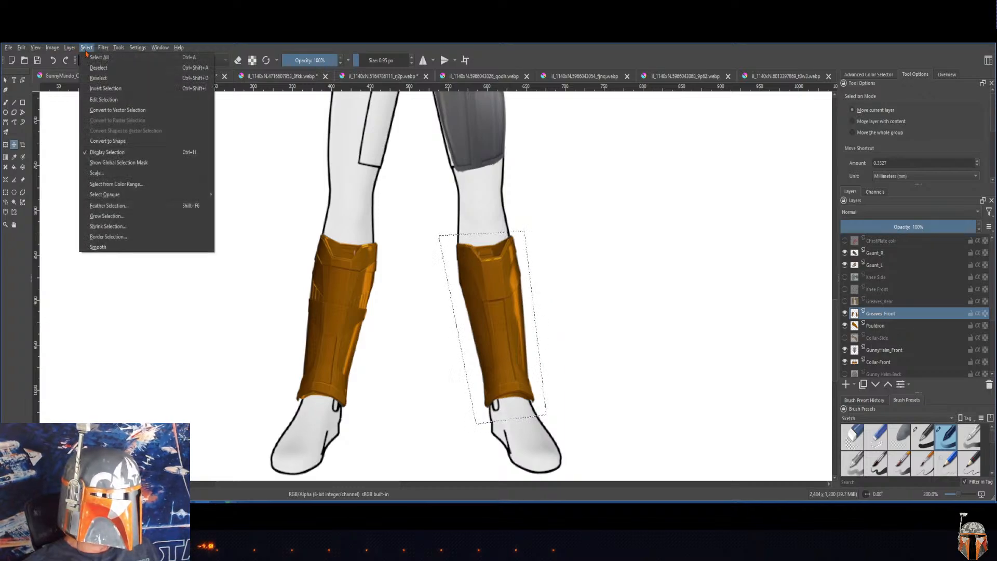
mouse_move(73, 50)
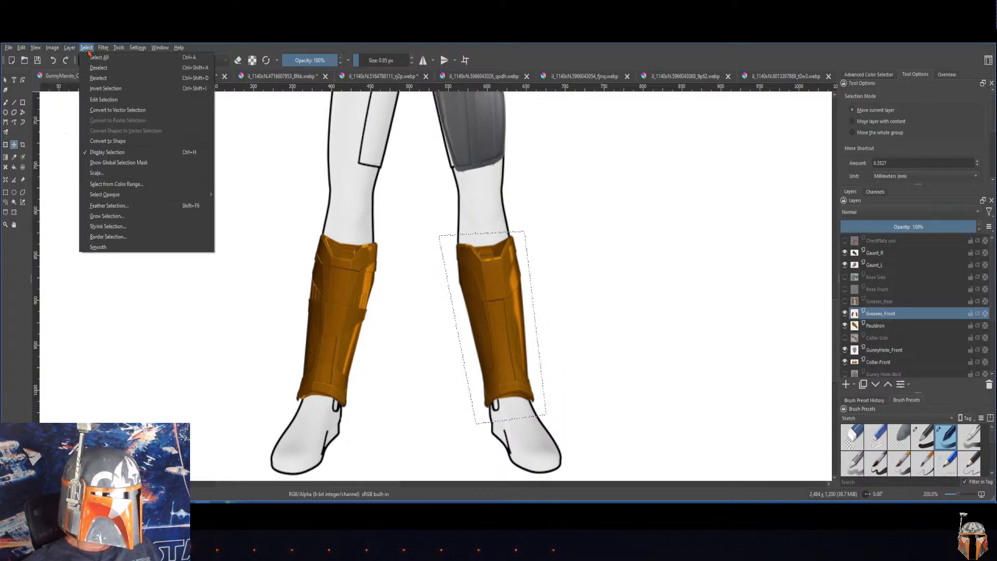
click(98, 68)
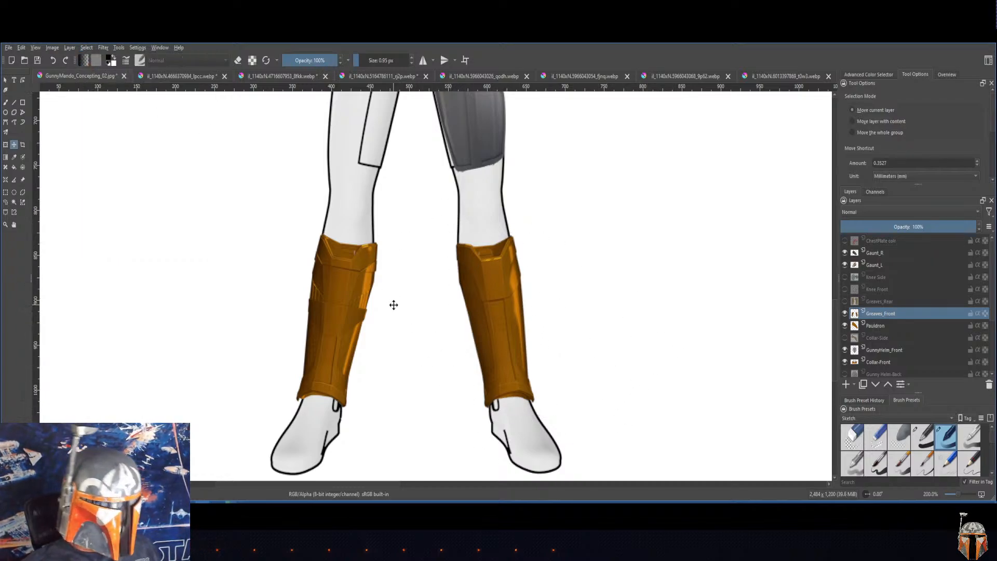
drag(391, 294, 424, 306)
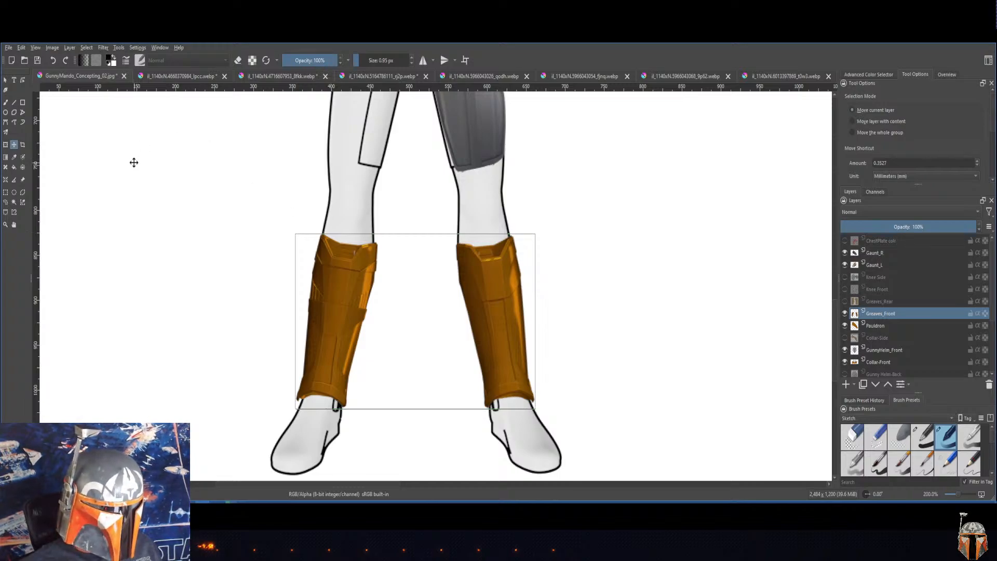
Step: Cut away the inner back section above the notched top edge of the newly rotated greave using a polygonal selection, and deselect
click(6, 225)
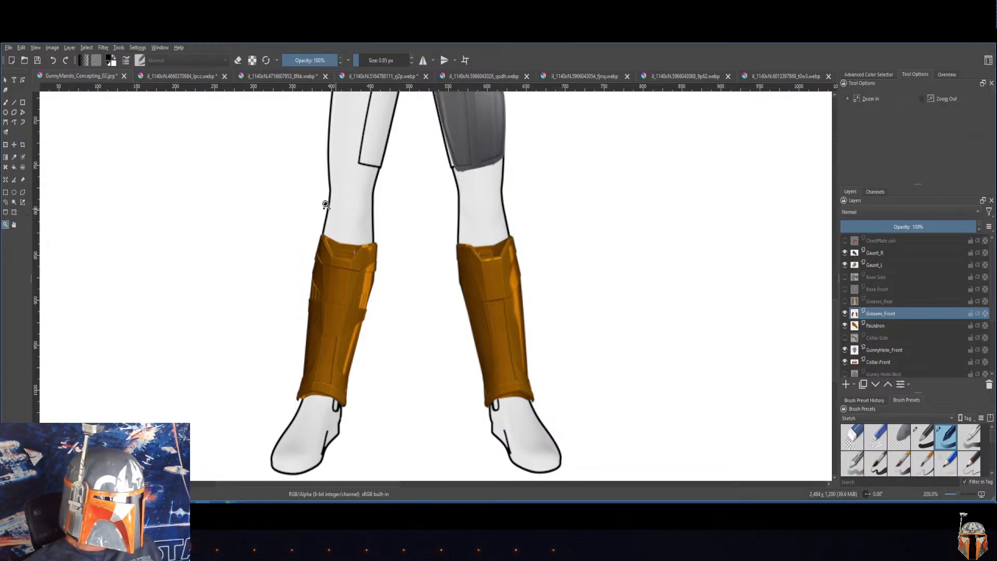
drag(262, 184, 405, 315)
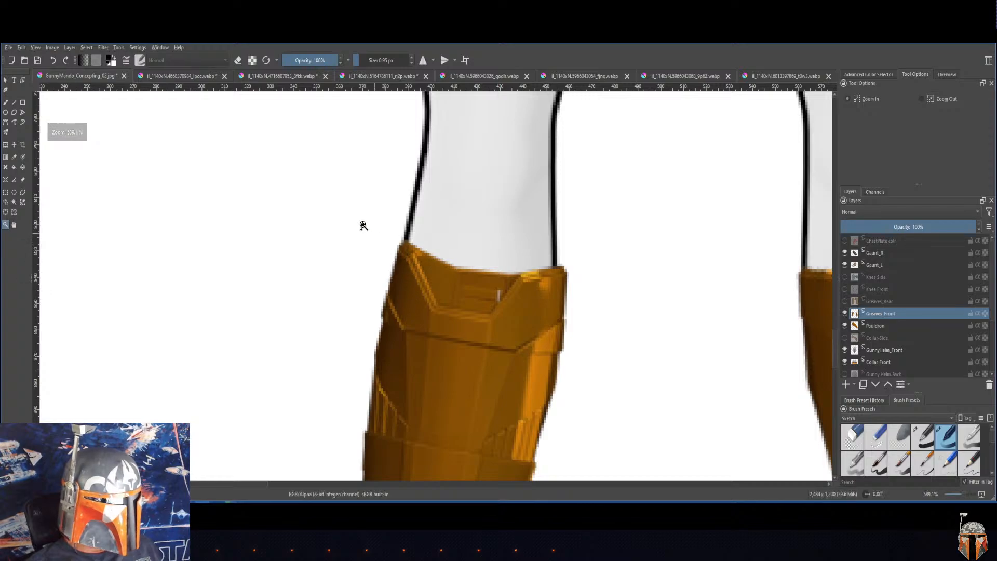
click(22, 193)
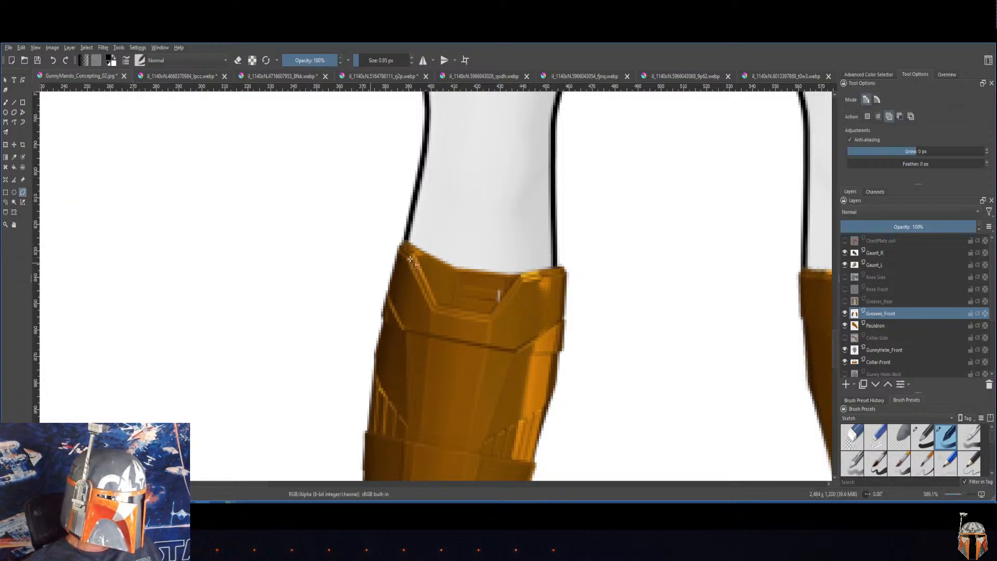
click(526, 266)
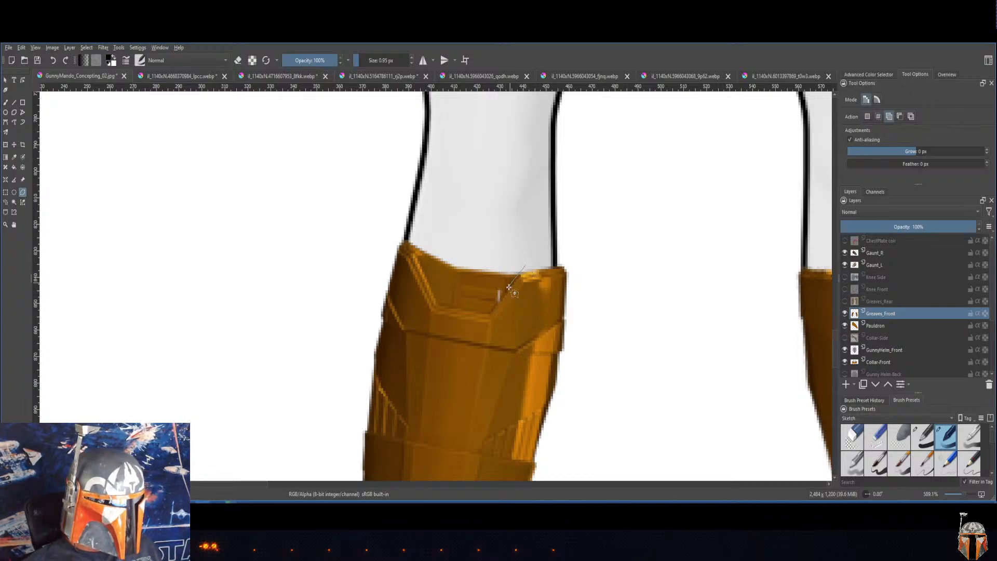
click(490, 314)
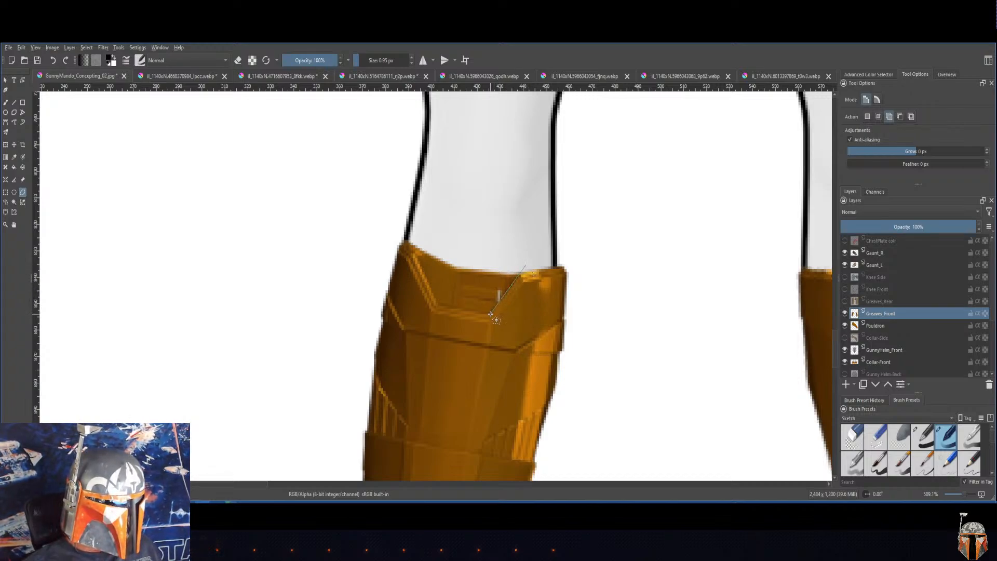
click(435, 303)
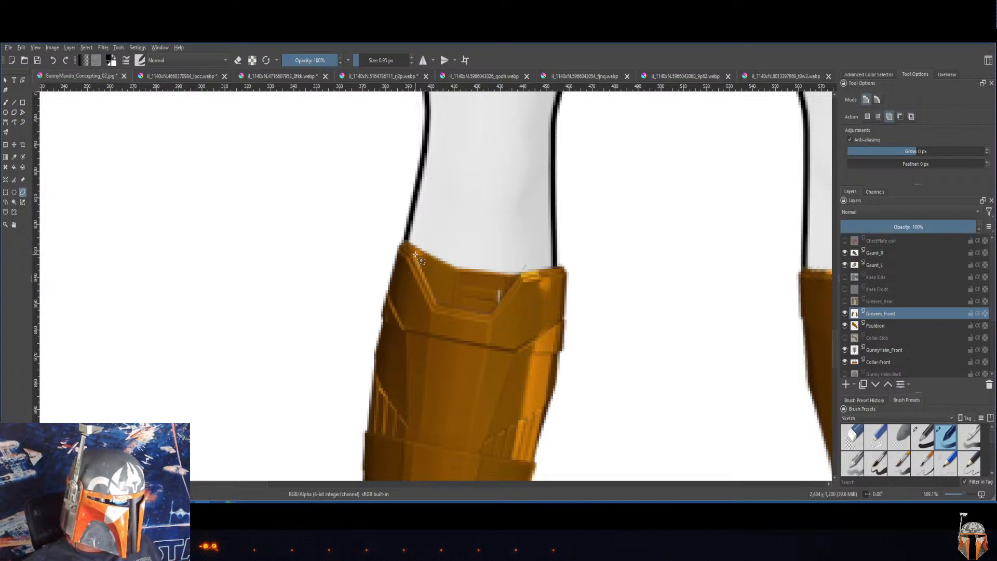
click(411, 228)
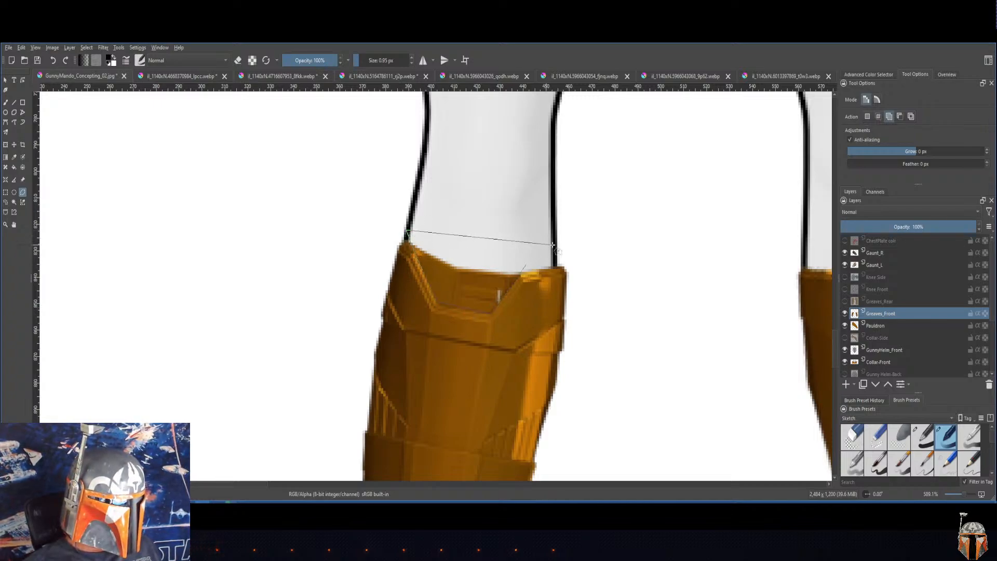
click(564, 248)
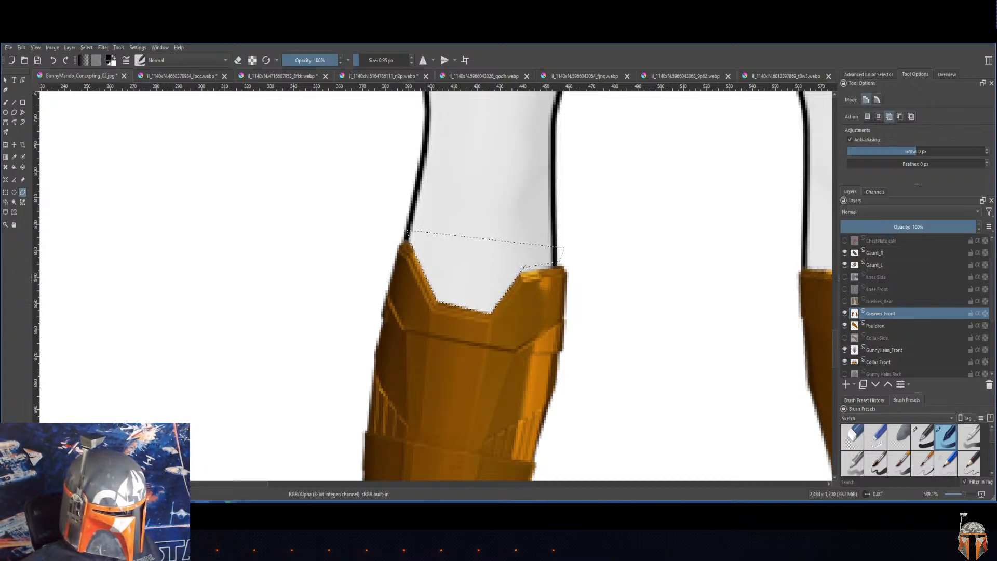
click(86, 47)
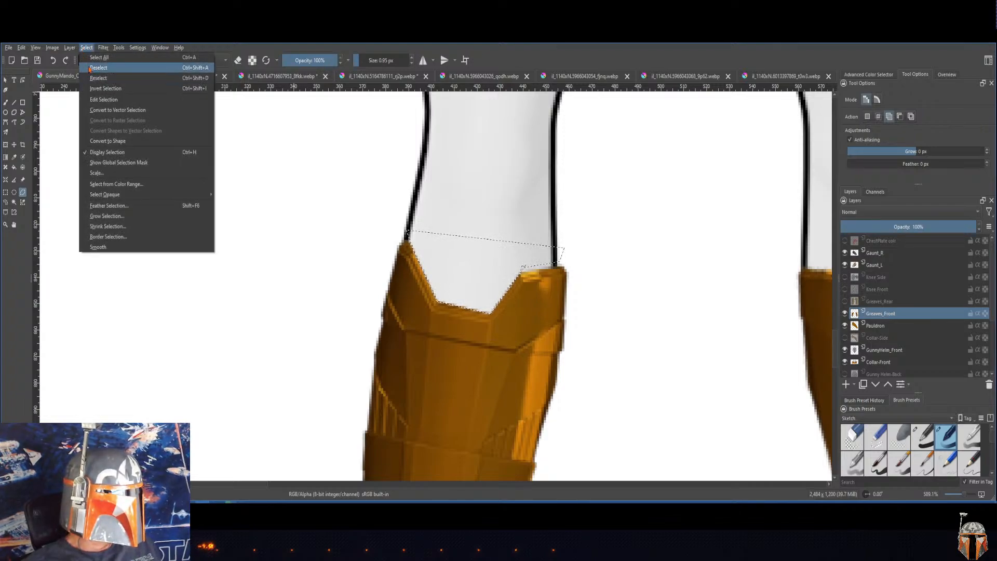
click(99, 68)
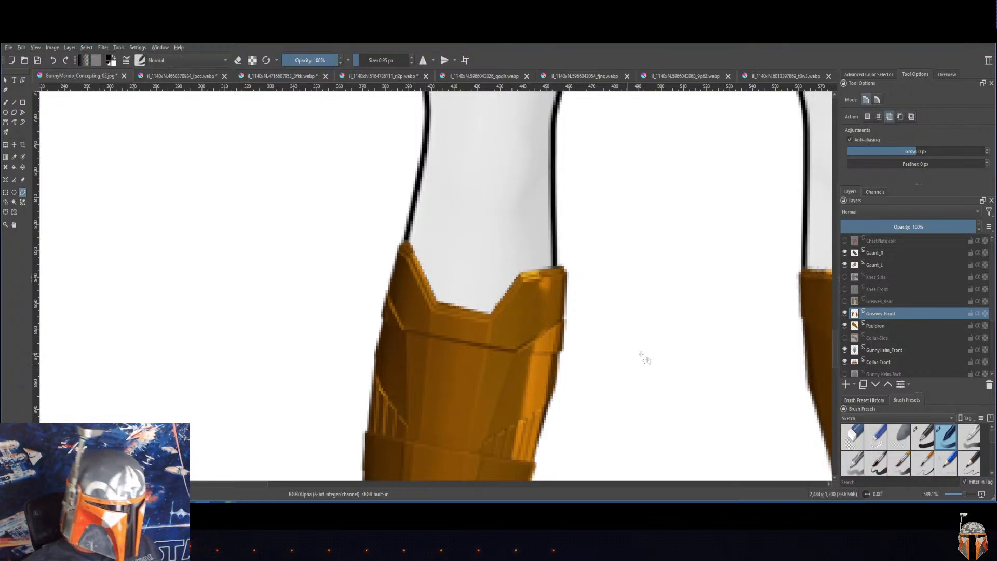
Step: Move on to the top opening of the other front greave to trim its inner back section
drag(655, 350, 298, 344)
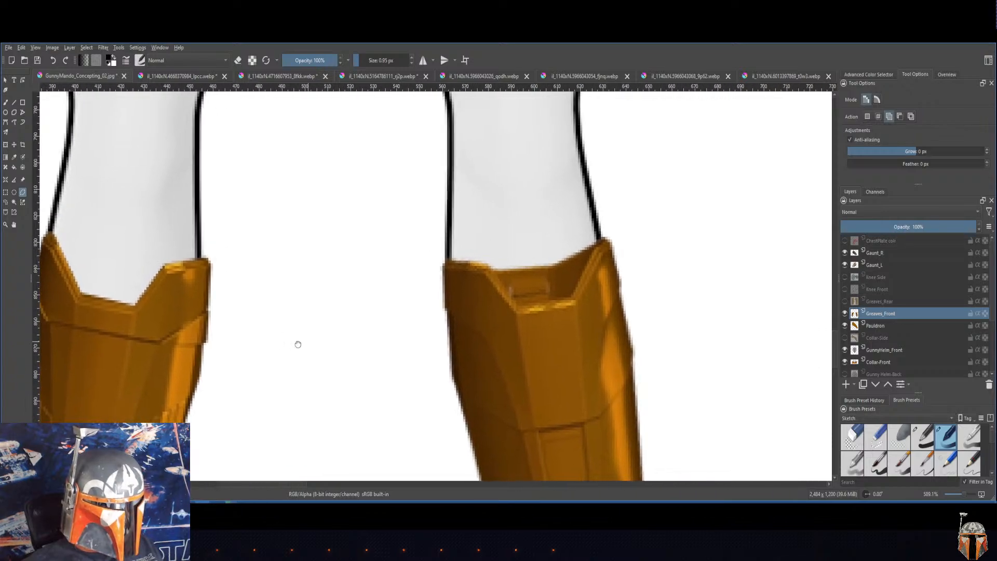
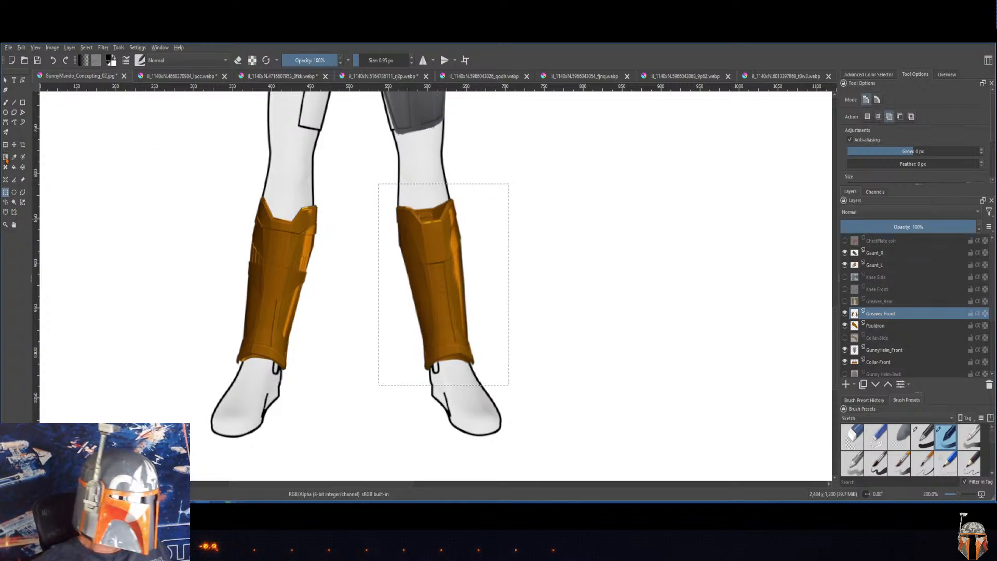
Step: Fine-tune the fit of the greave on the figure's left shin with a slight transform, and clear the selection around it
key(ctrl+t)
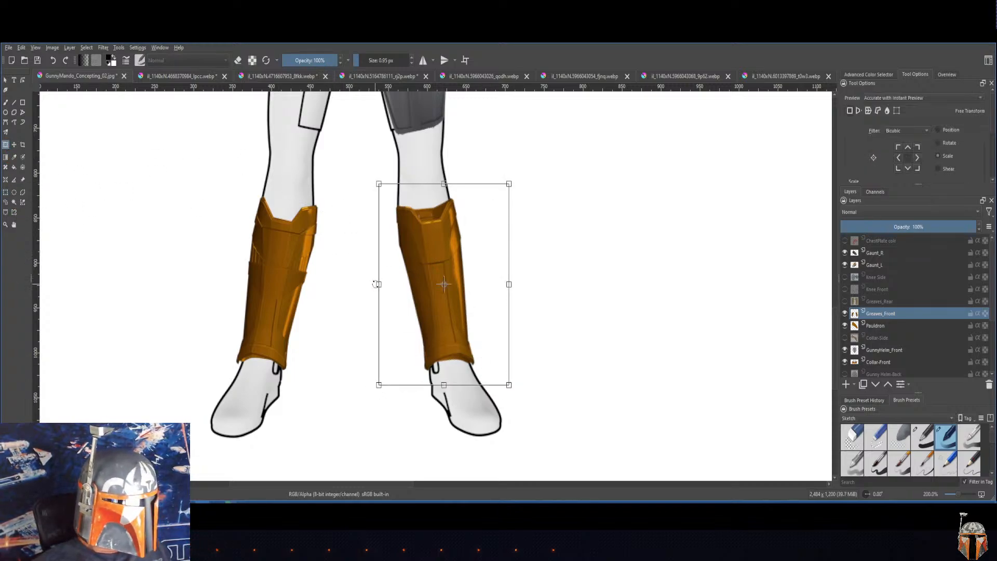
drag(378, 284, 420, 266)
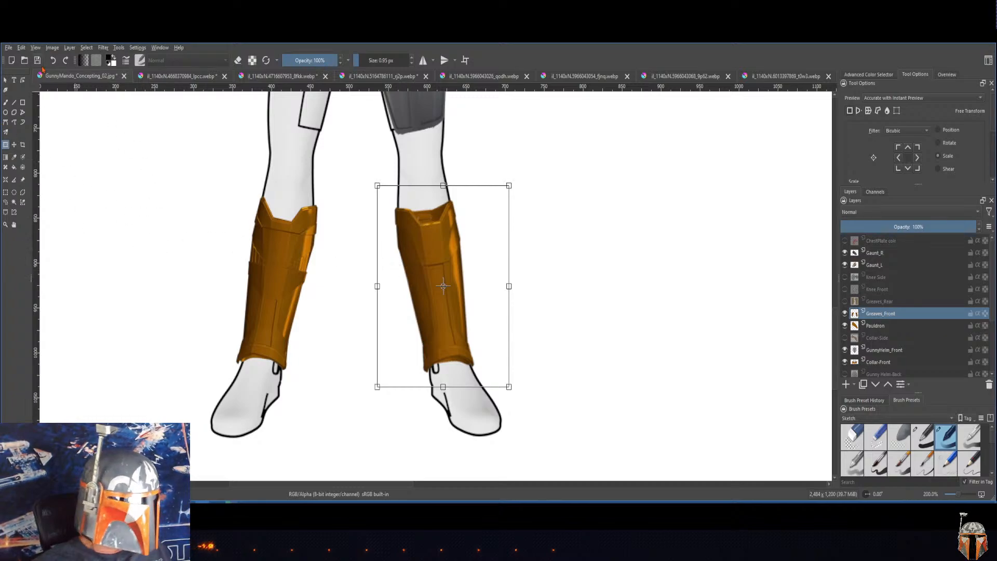
click(87, 48)
click(99, 58)
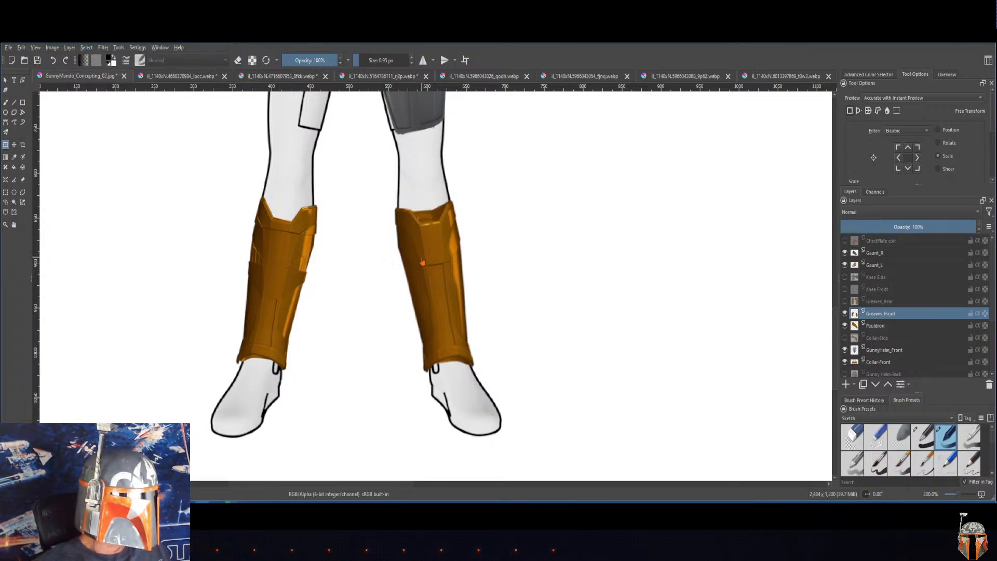
Step: Cut away the inner back section above the left-leg greave's notched top edge using a polygonal selection, and deselect
click(5, 224)
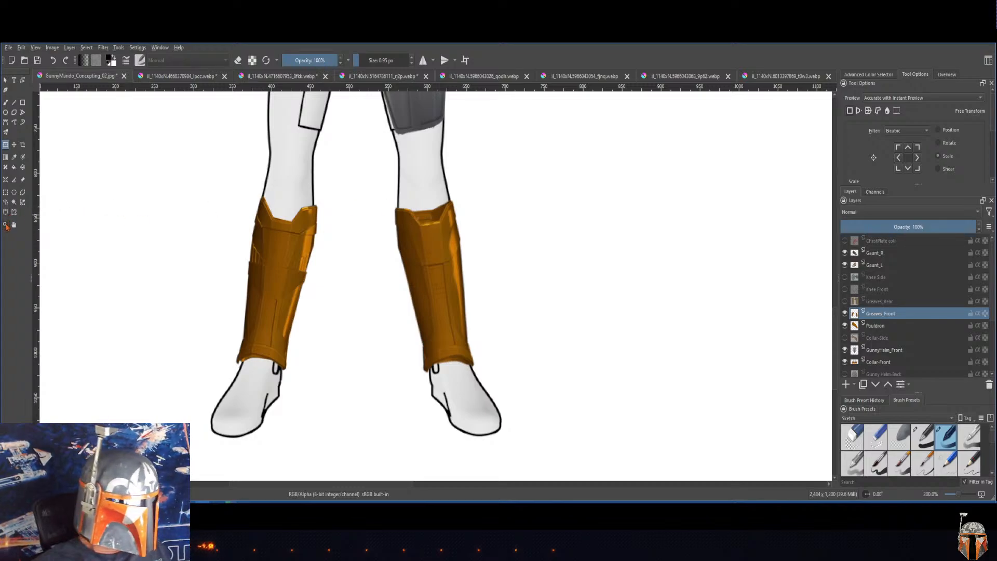
drag(385, 187, 479, 256)
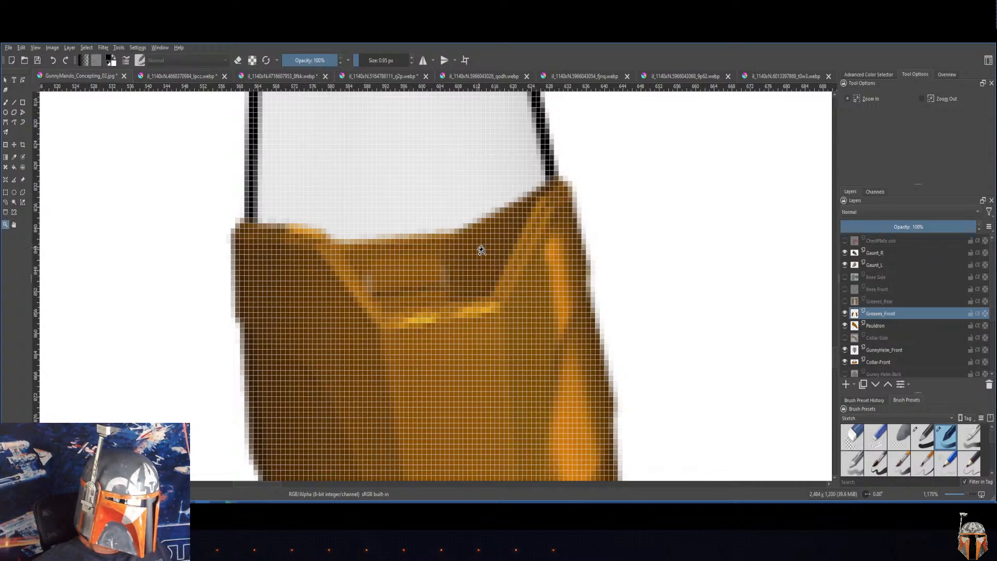
click(22, 192)
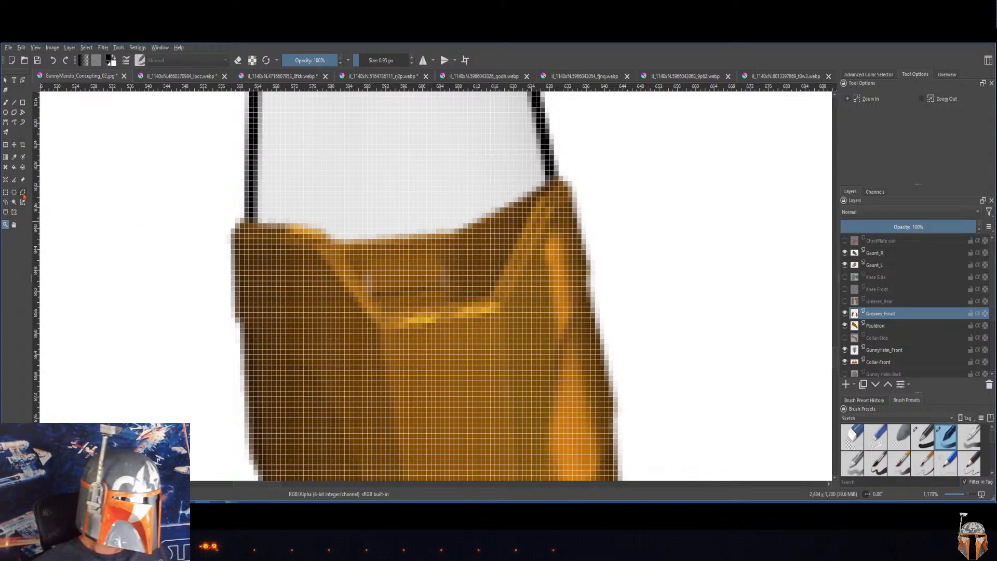
click(326, 226)
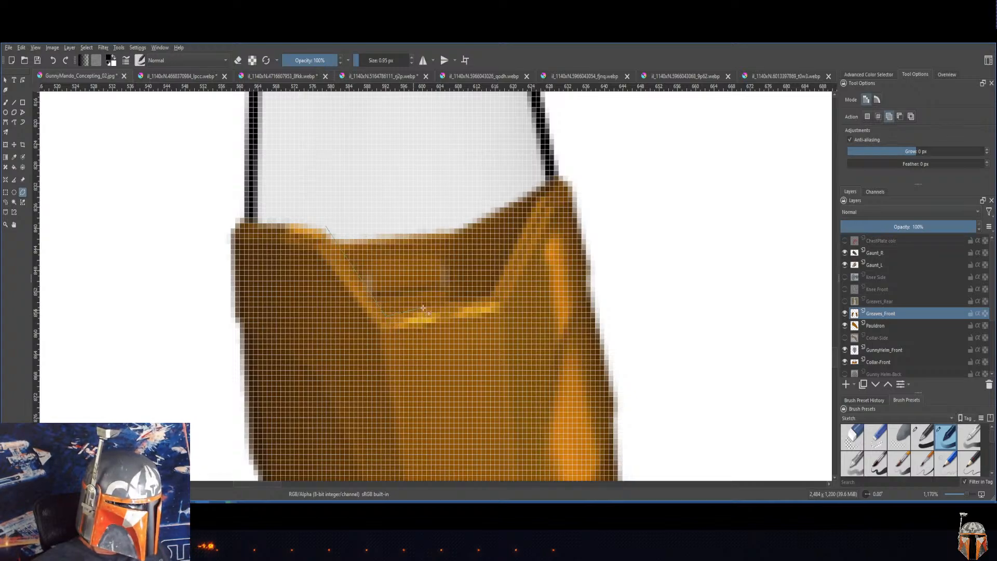
click(489, 300)
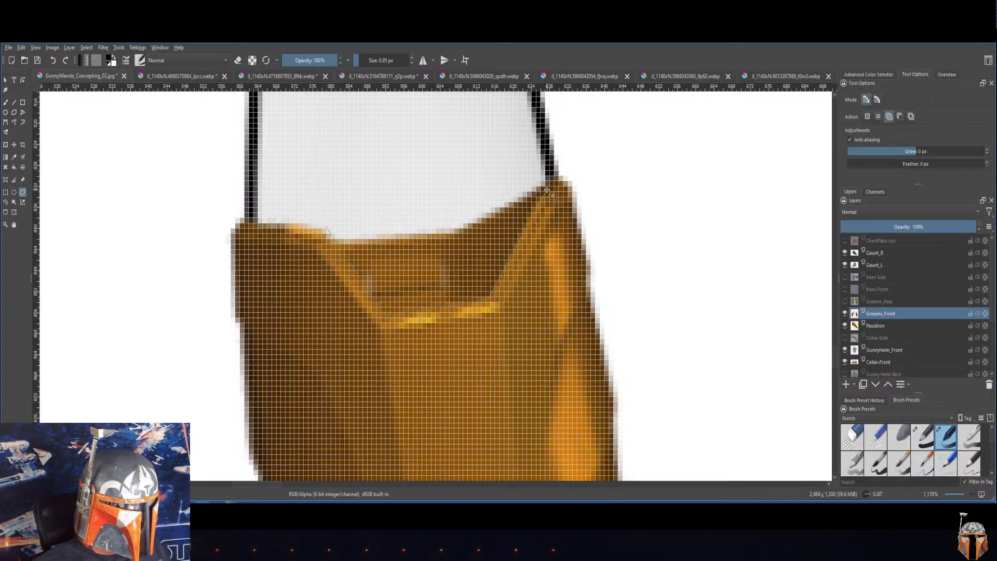
click(546, 191)
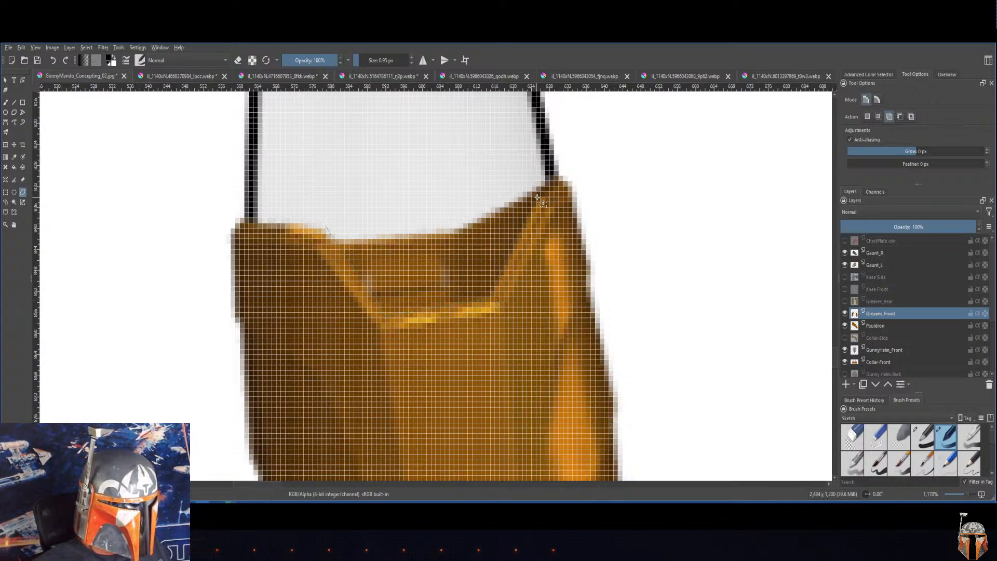
click(575, 157)
click(568, 148)
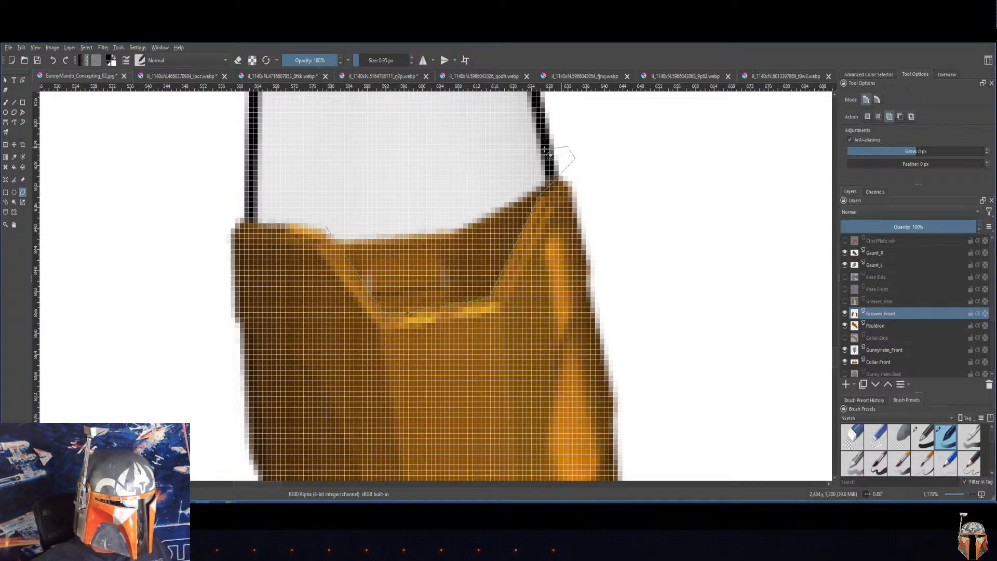
click(219, 200)
click(233, 217)
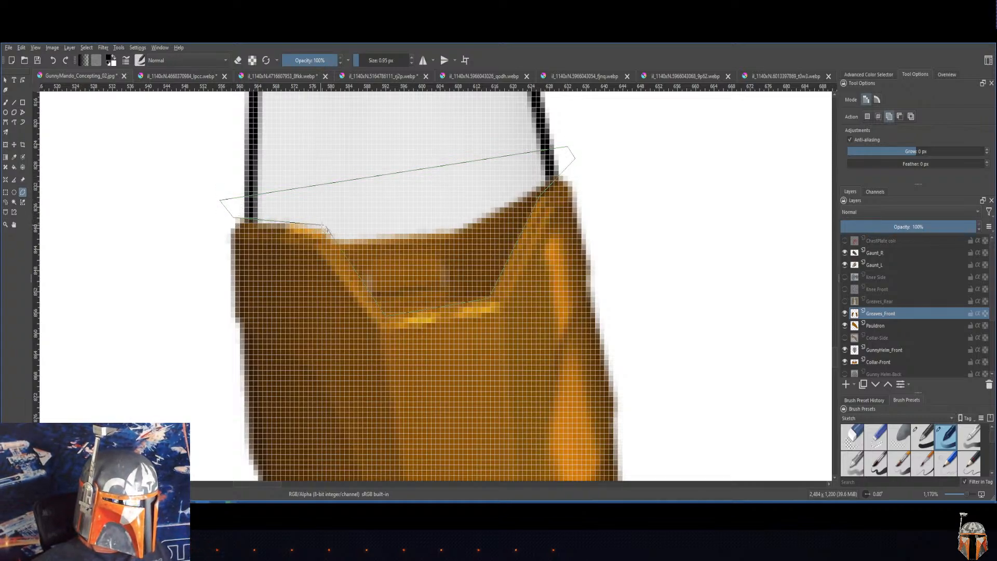
click(327, 229)
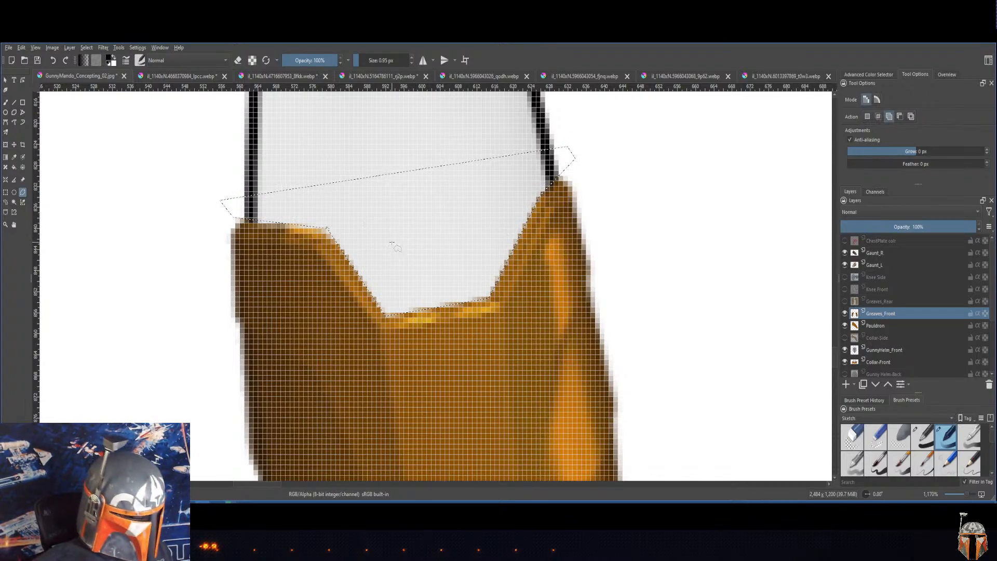
click(55, 51)
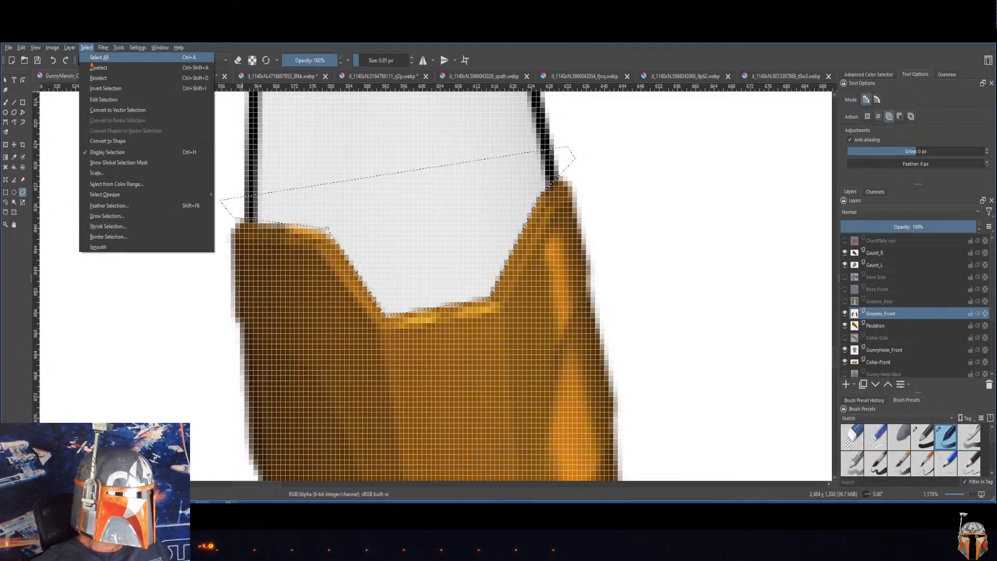
click(93, 69)
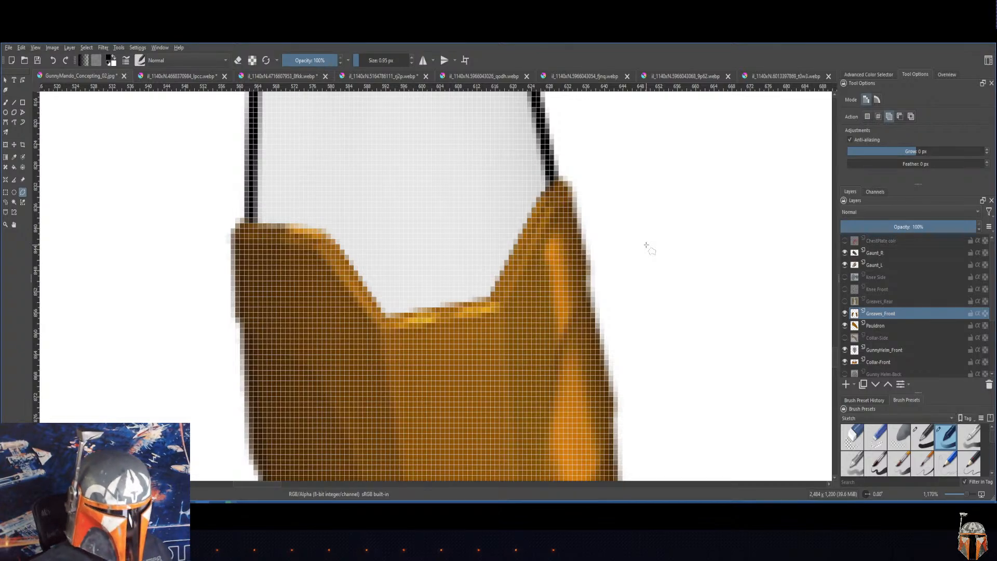
Step: Examine the front figure's armor from the helmet and chest down to the thigh plate and both greaves
key(ctrl+minus)
key(ctrl+minus)
key(ctrl+minus)
key(ctrl+minus)
key(ctrl+minus)
key(ctrl+minus)
key(ctrl+minus)
key(ctrl+minus)
key(ctrl+minus)
key(ctrl+minus)
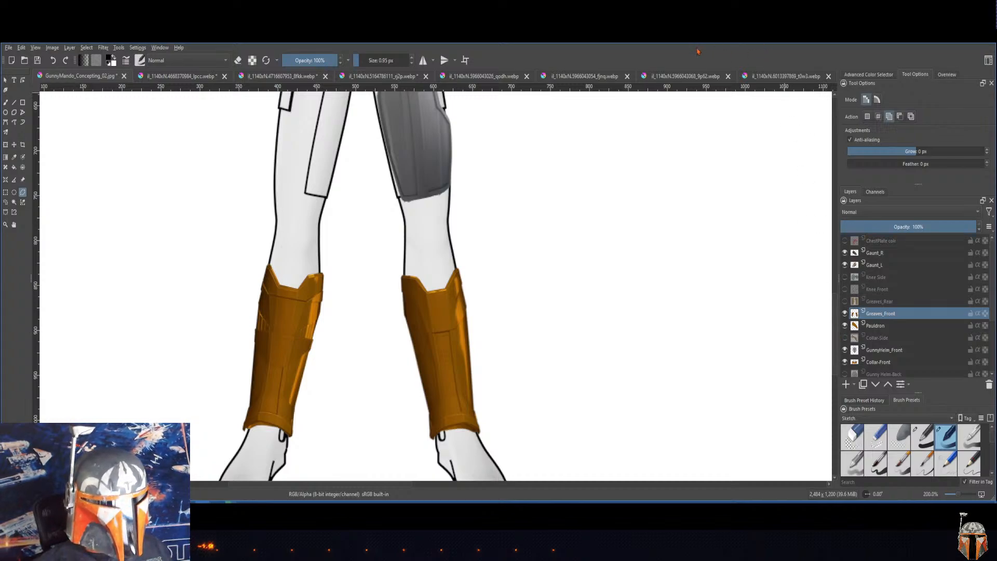
drag(543, 172, 628, 310)
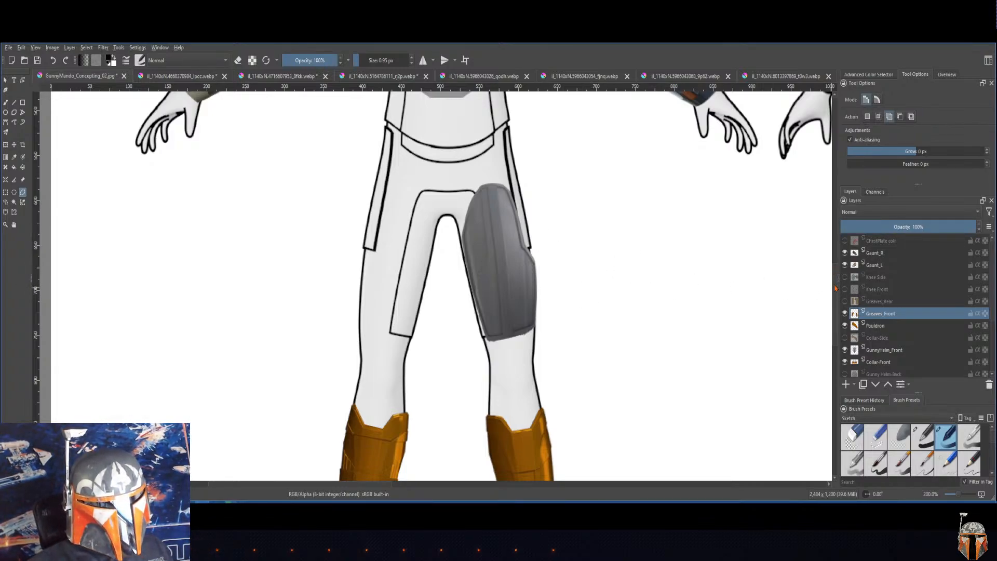
drag(835, 287, 817, 231)
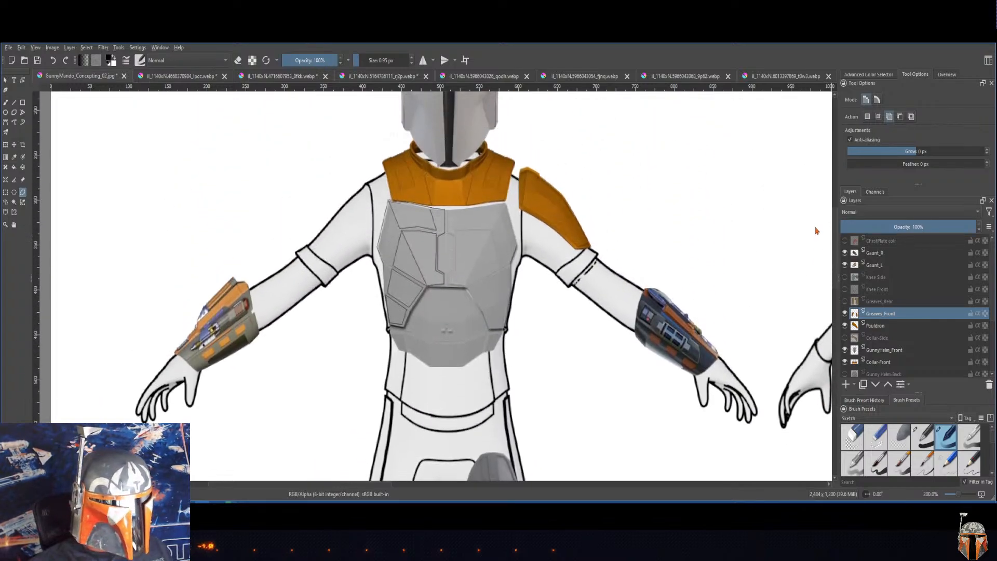
scroll(815, 231, up, 3)
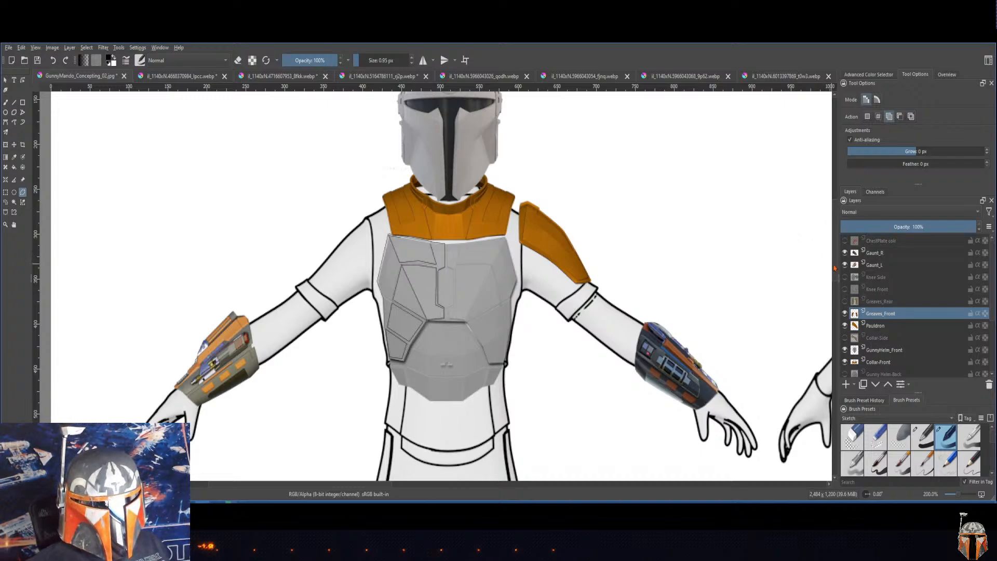
scroll(834, 268, down, 5)
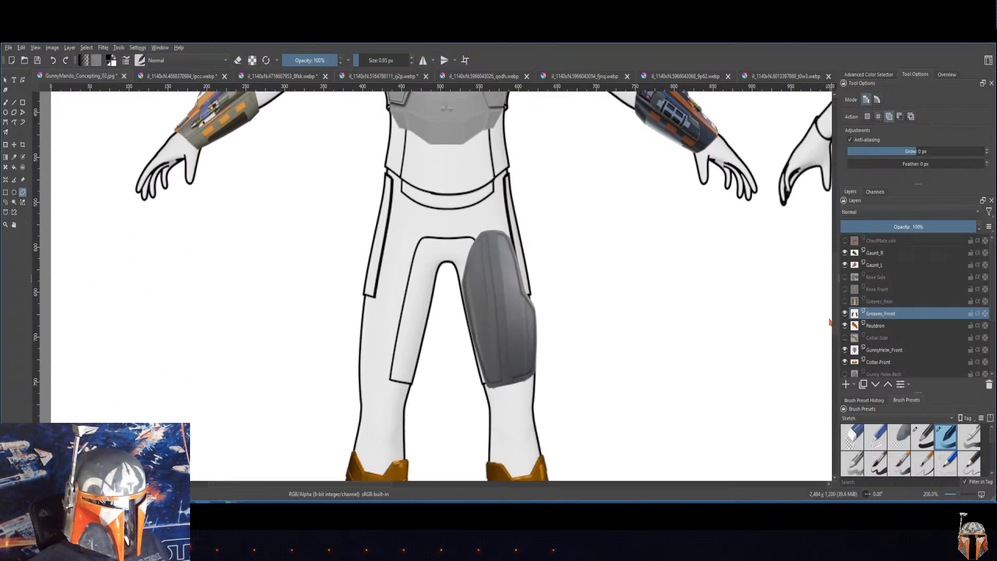
scroll(830, 321, down, 5)
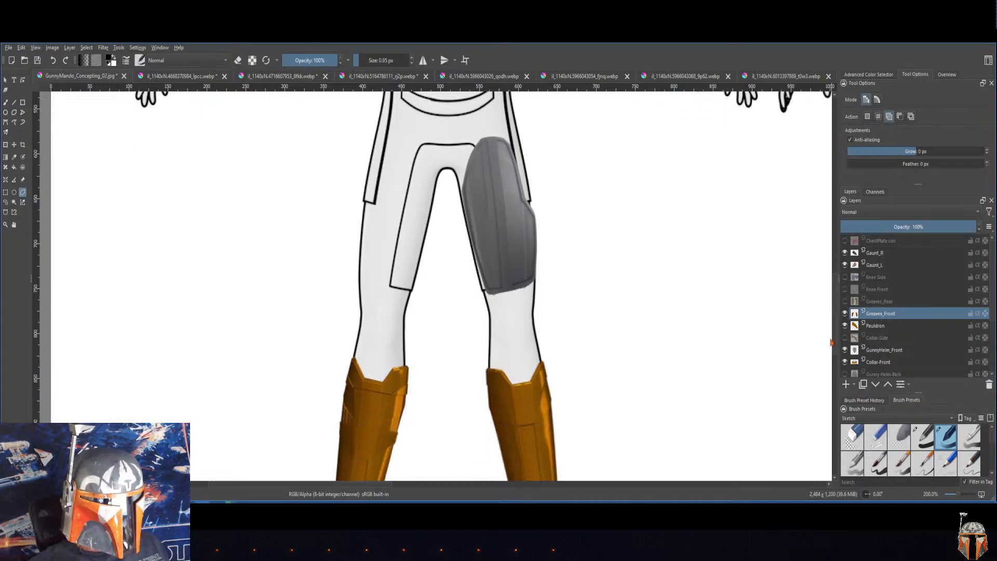
scroll(831, 343, down, 3)
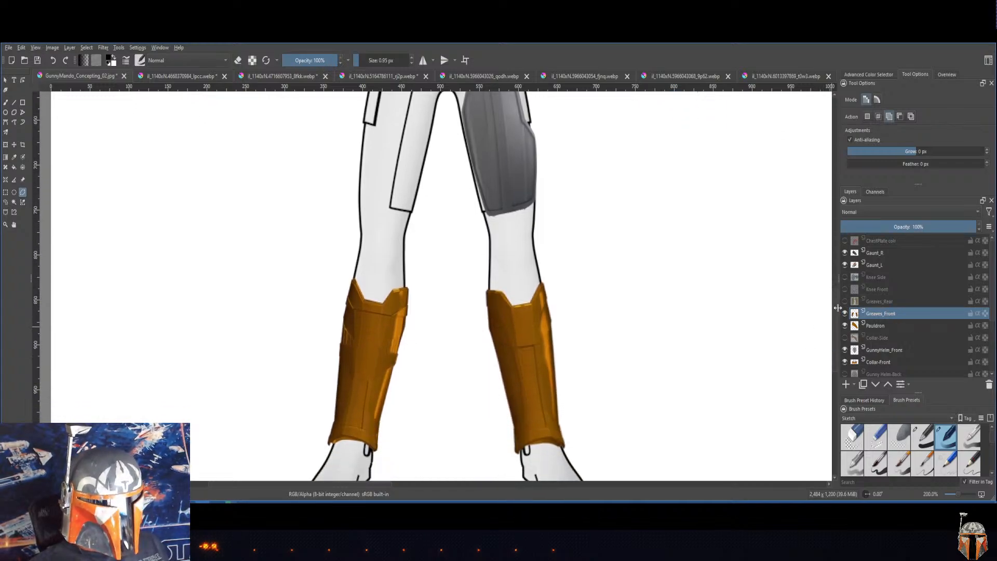
scroll(835, 314, up, 2)
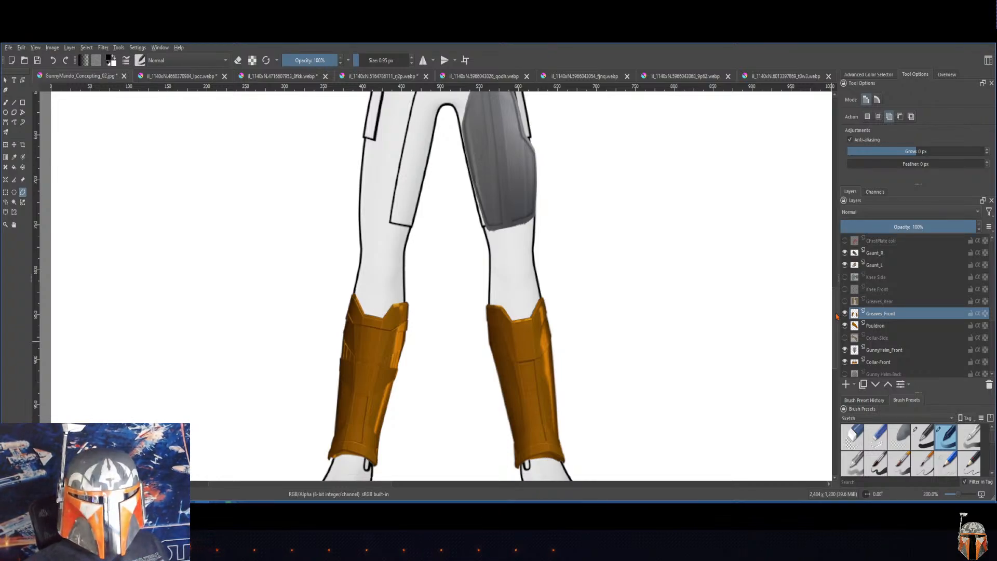
scroll(838, 317, up, 1)
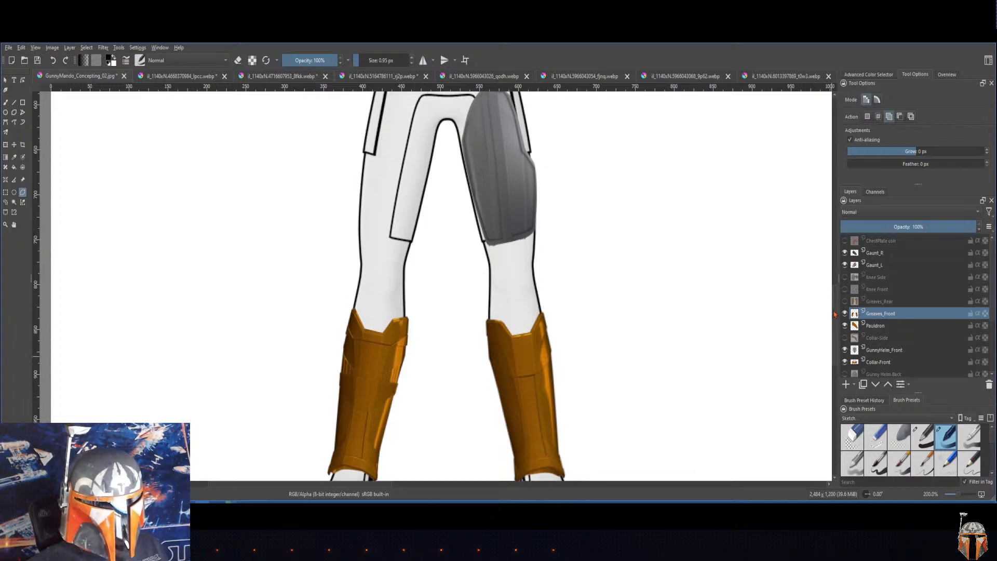
scroll(837, 321, down, 3)
scroll(837, 325, up, 2)
scroll(837, 321, down, 1)
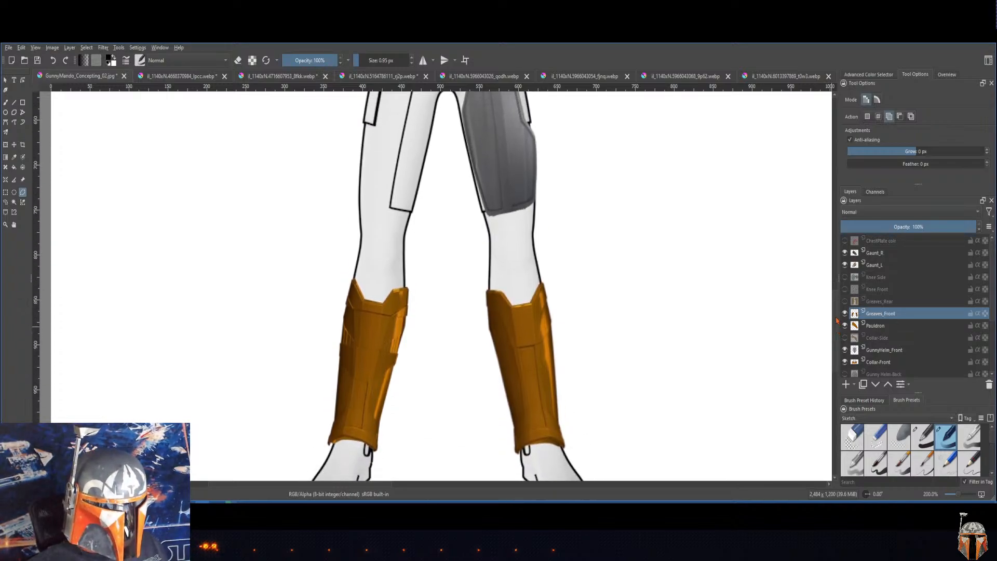
scroll(836, 321, up, 12)
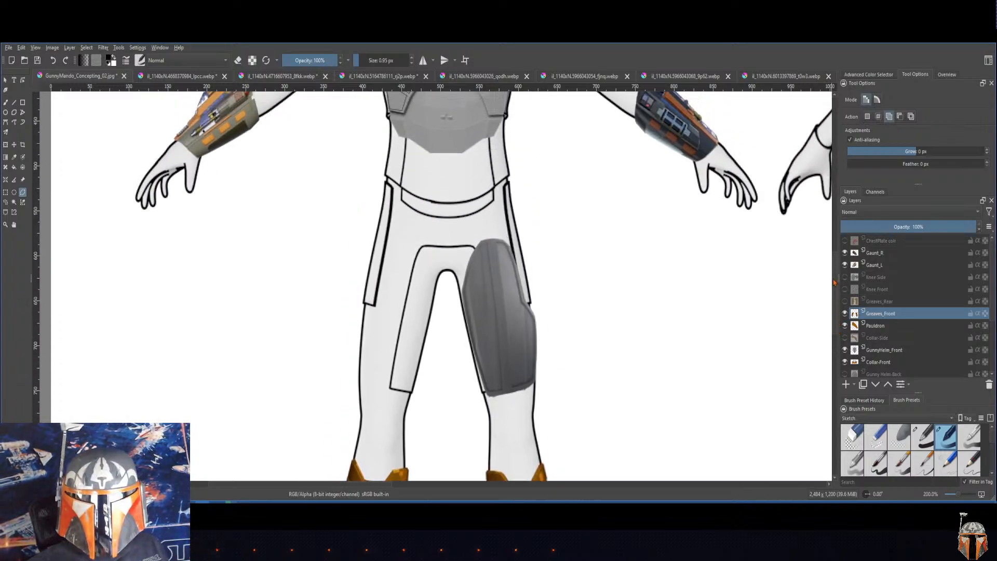
mouse_move(834, 258)
mouse_down()
mouse_move(833, 222)
mouse_move(834, 280)
mouse_move(834, 257)
mouse_up()
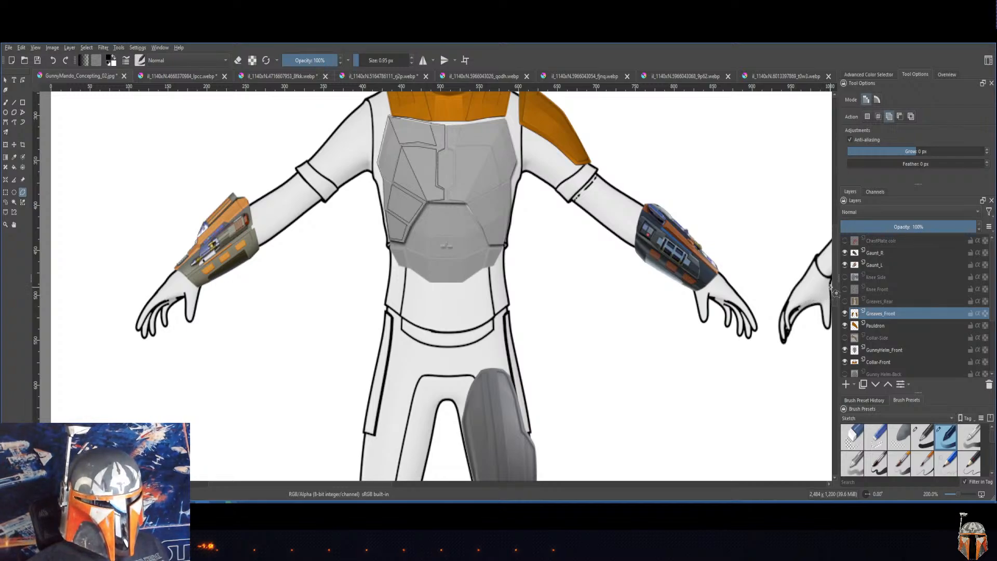
scroll(828, 270, up, 5)
scroll(826, 253, down, 15)
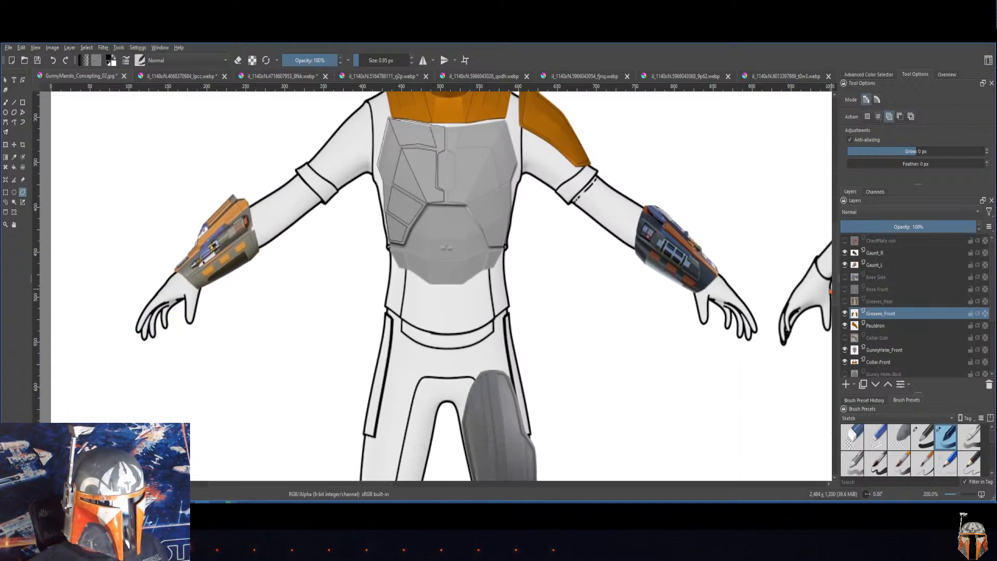
scroll(834, 364, up, 7)
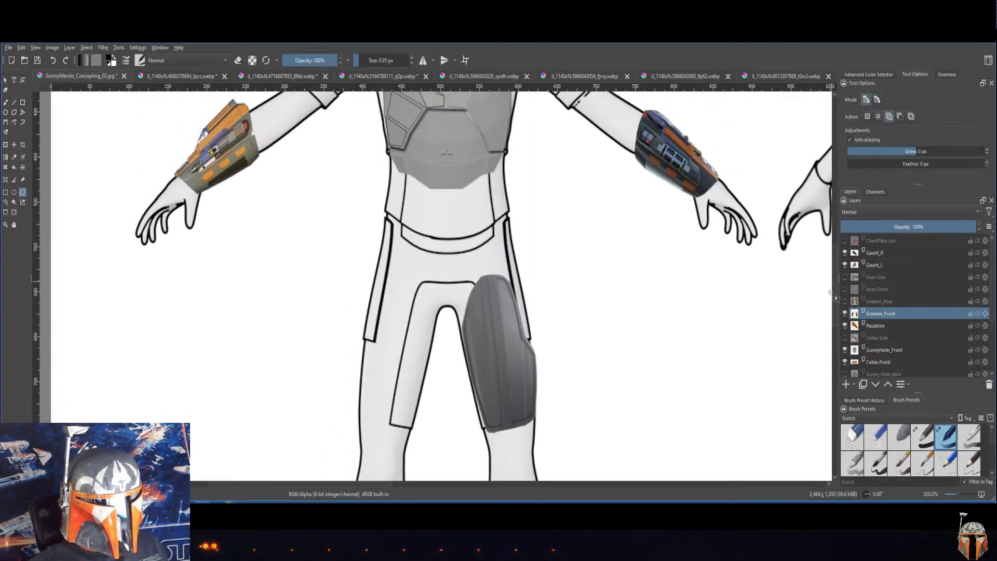
scroll(834, 291, up, 2)
scroll(834, 291, down, 5)
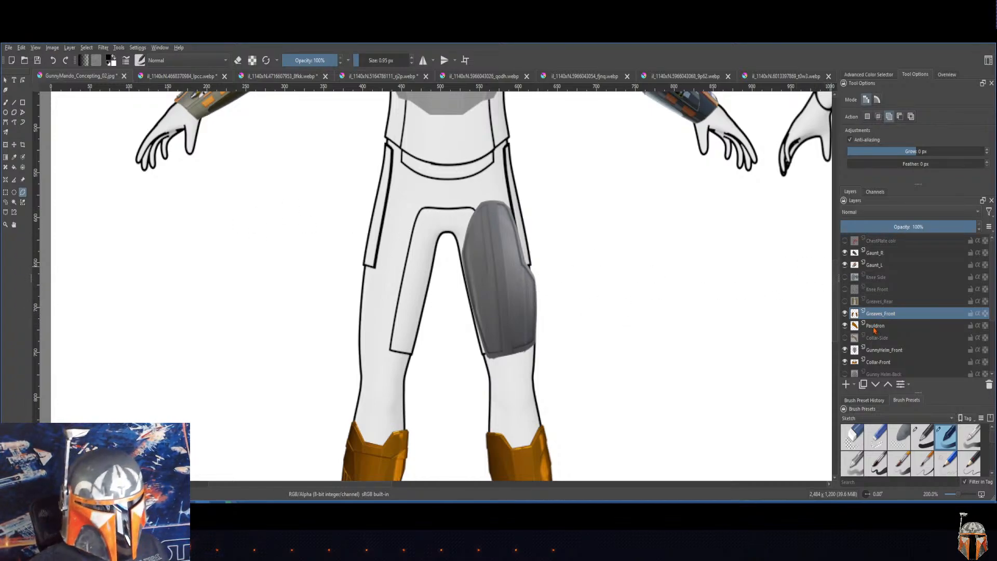
Step: Duplicate the thigh plate layer KD_Thi and make the copy the active layer
click(875, 265)
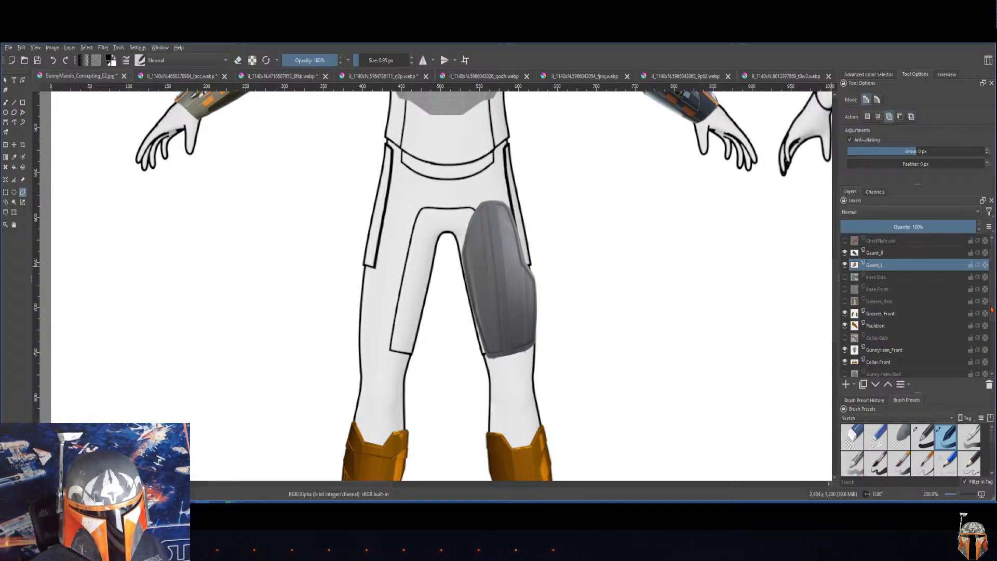
scroll(875, 332, down, 2)
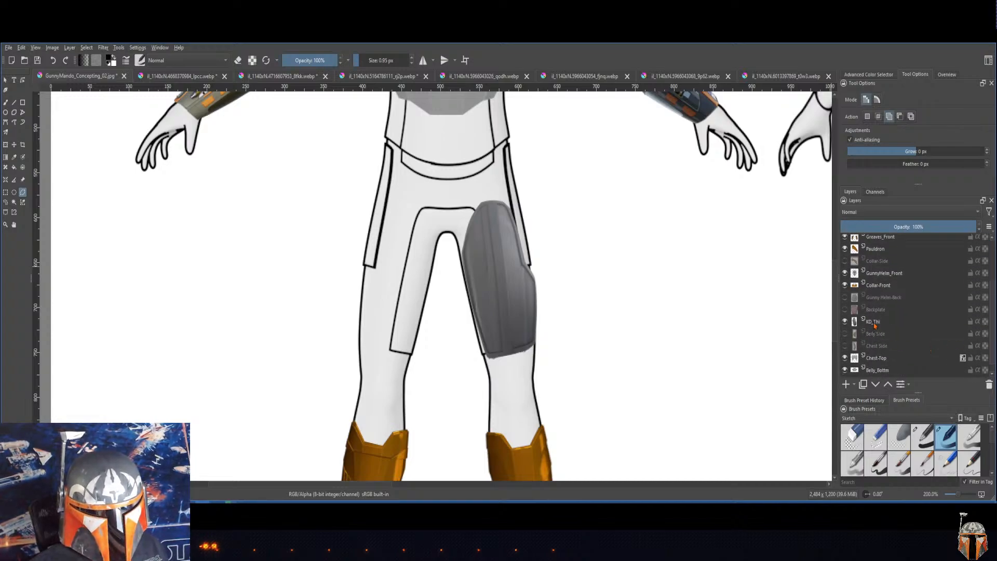
click(875, 323)
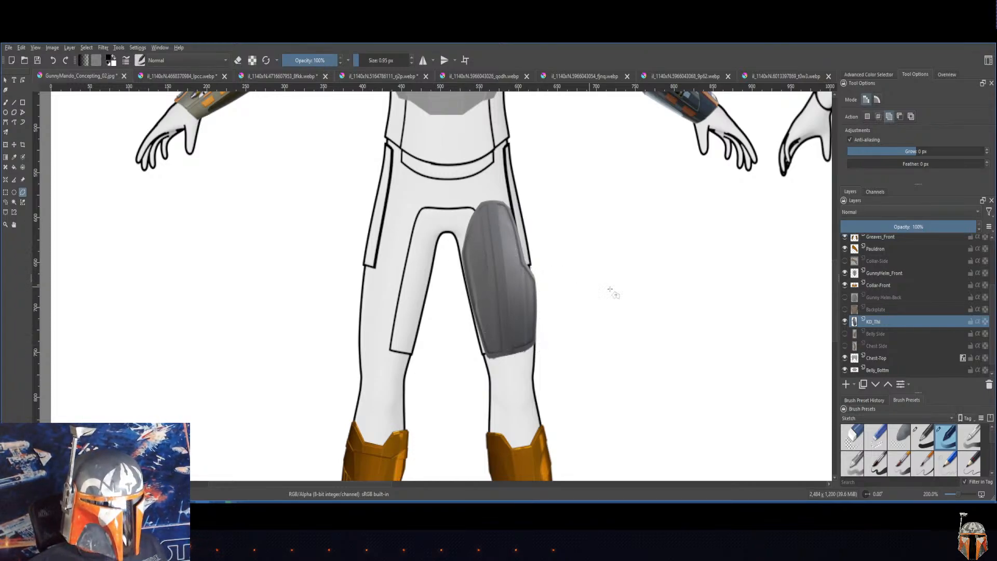
right_click(878, 329)
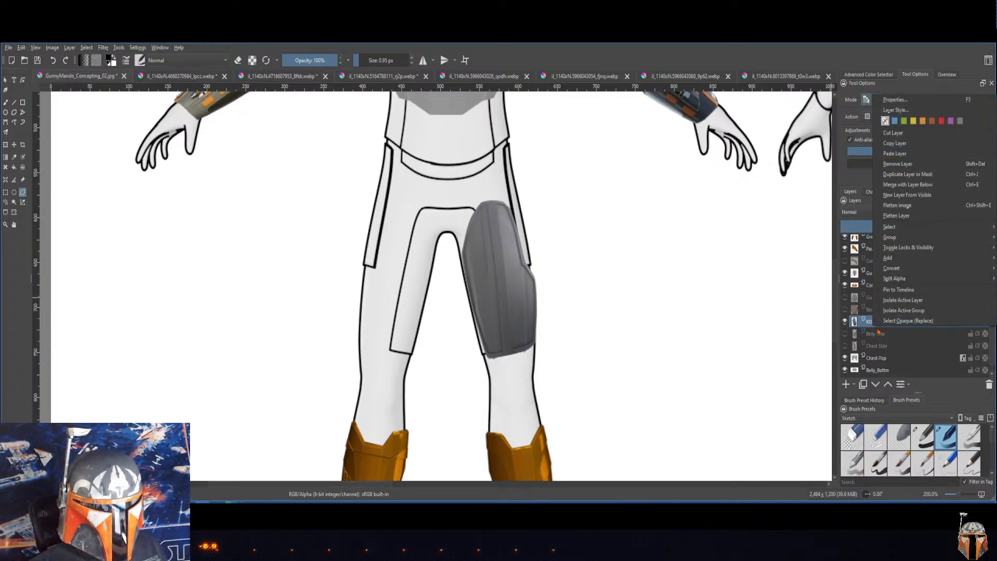
click(896, 179)
click(874, 334)
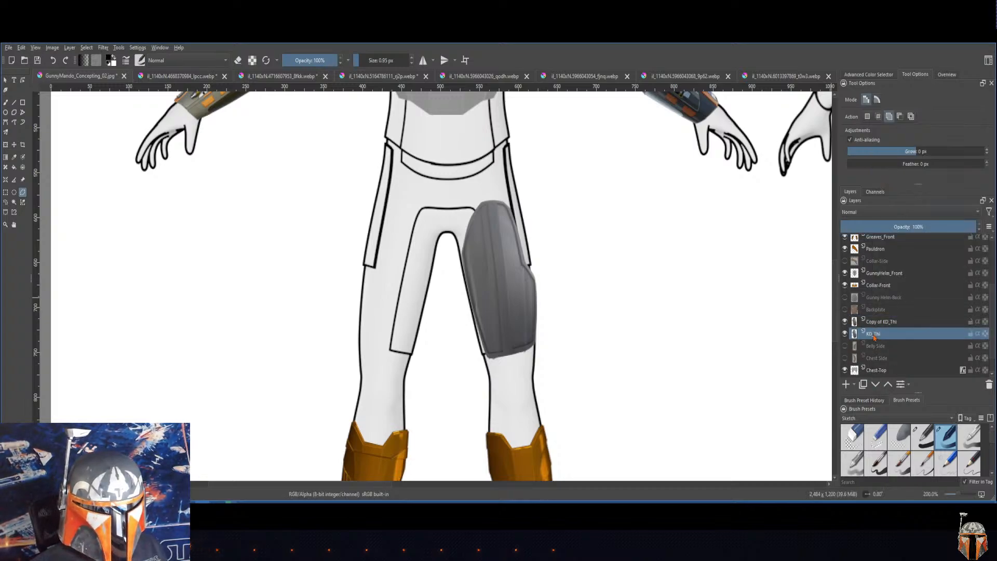
click(875, 324)
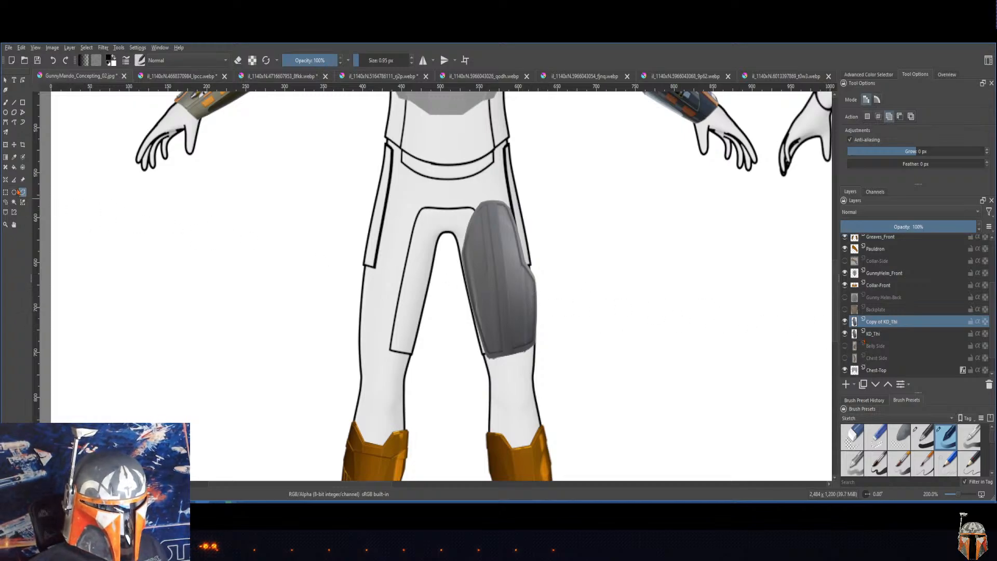
Step: Move the thigh plate copy onto the front figure's bare thigh and mirror that layer horizontally
click(14, 144)
drag(513, 297, 395, 300)
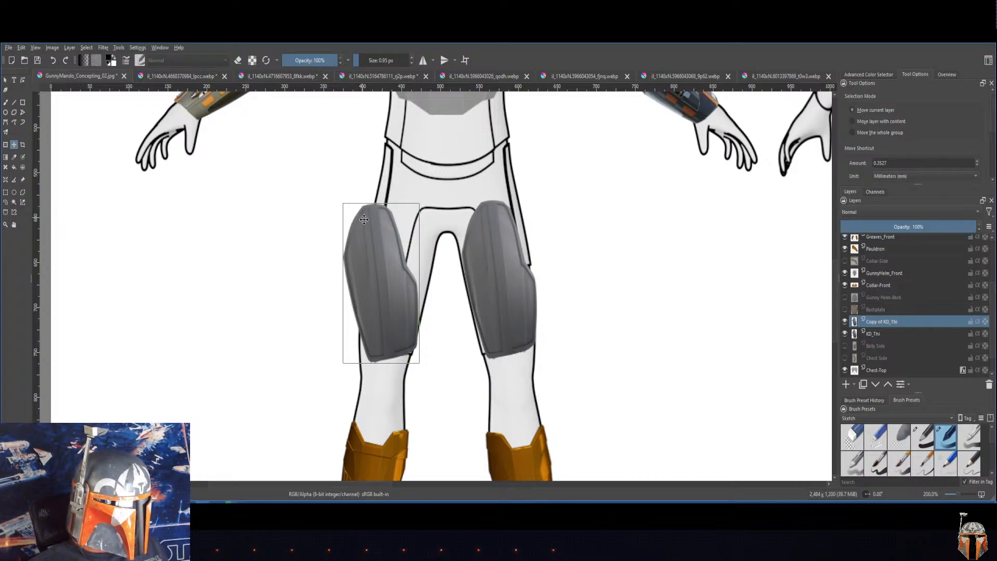
click(52, 48)
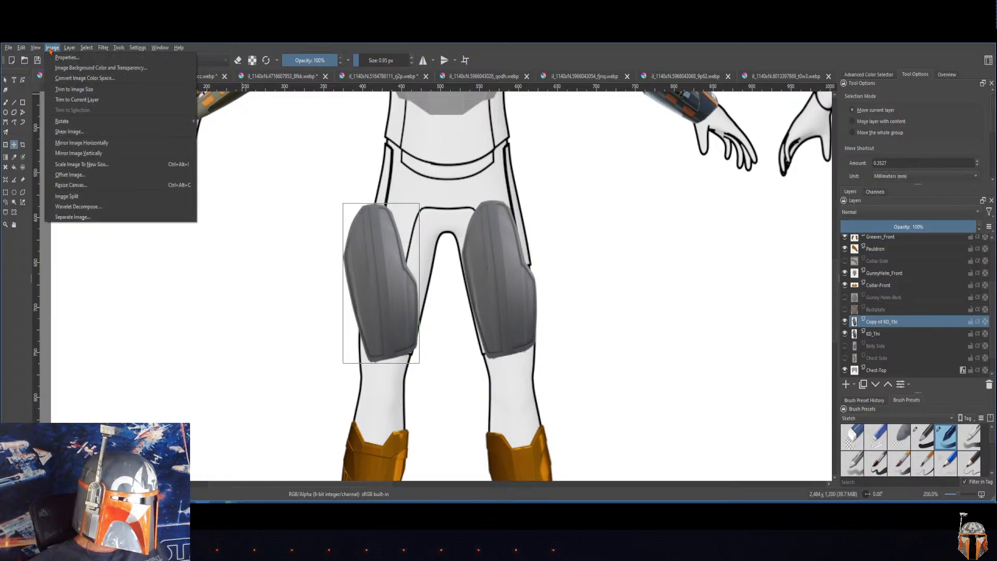
mouse_move(70, 50)
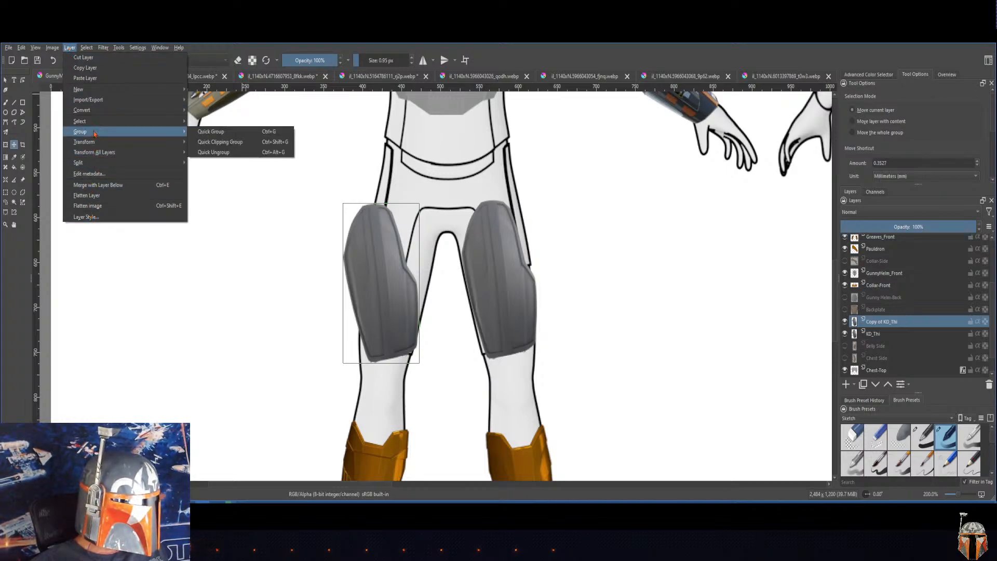
mouse_move(95, 140)
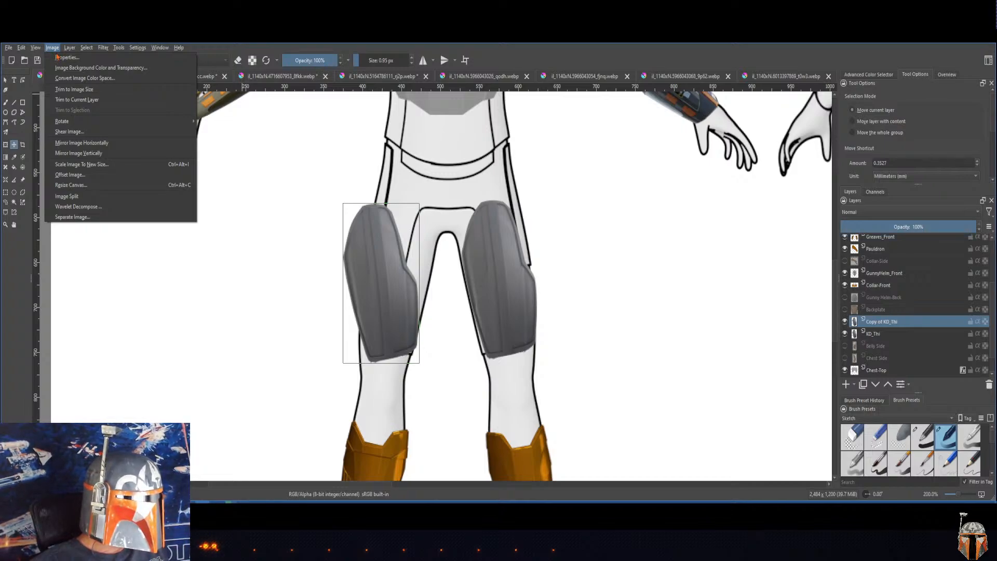
mouse_move(21, 48)
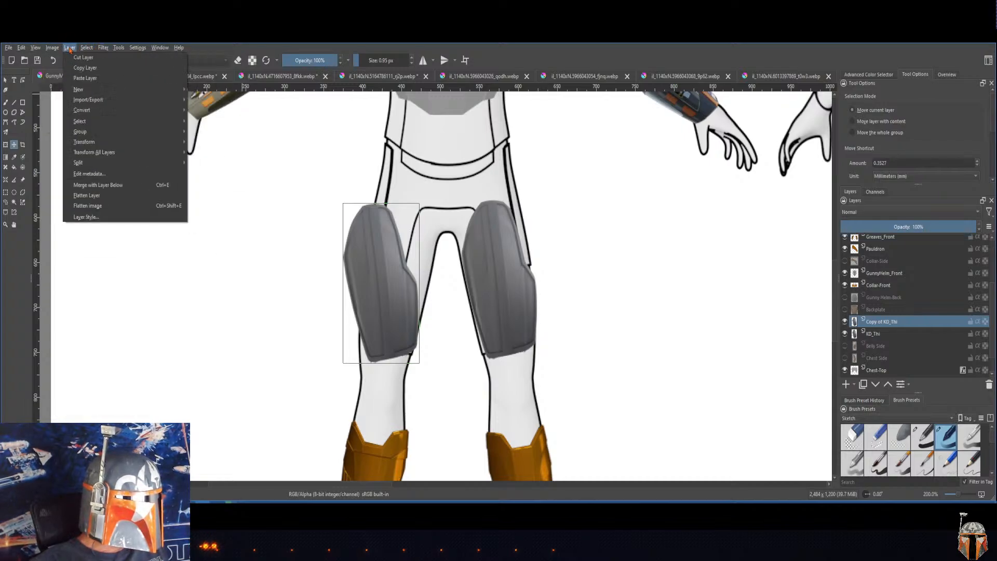
mouse_move(163, 144)
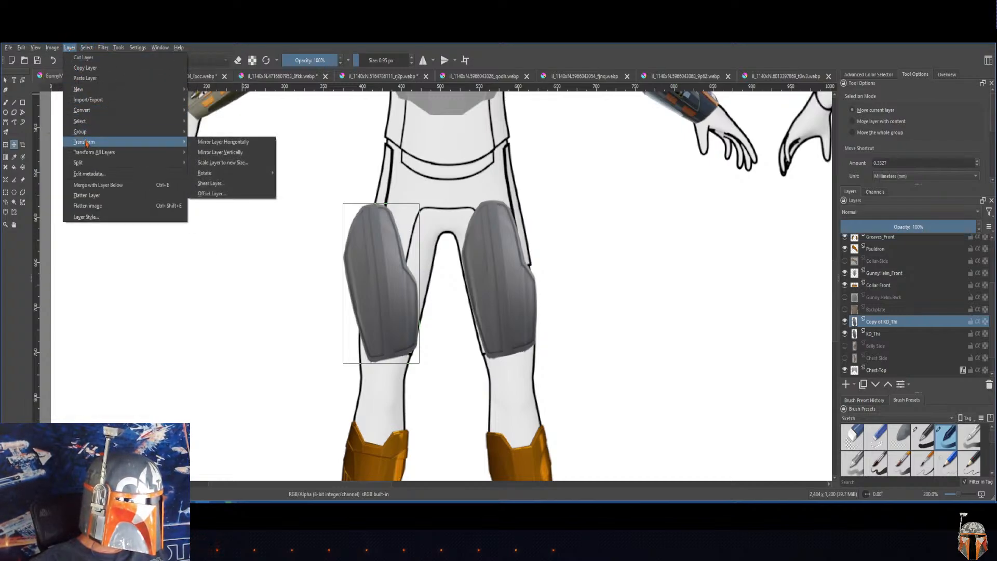
click(227, 142)
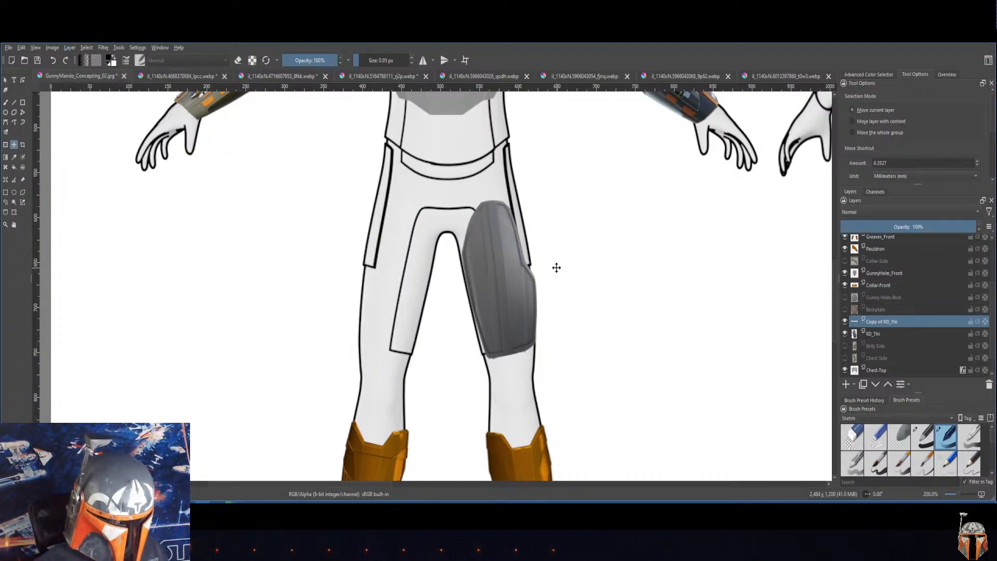
Step: Bring the mirrored thigh plate from between the side-view figures back onto the front figure's bare thigh
key(minus)
key(minus)
key(minus)
key(minus)
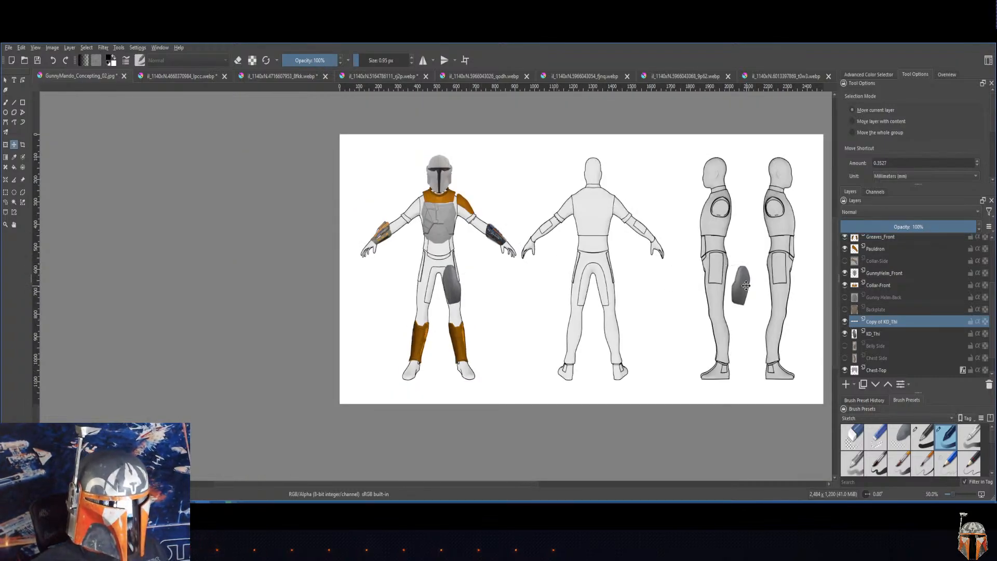
drag(744, 284, 428, 283)
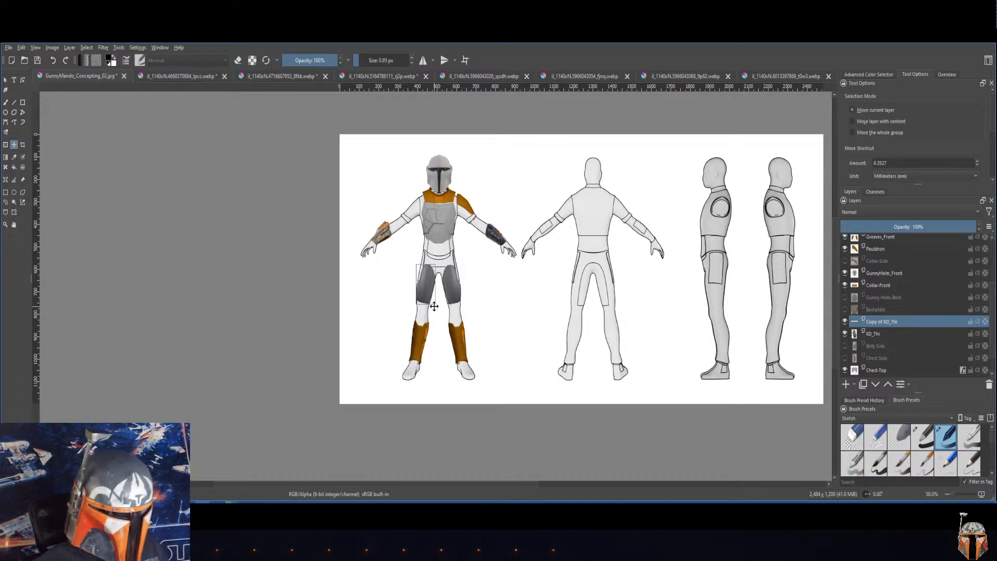
Step: Fine-tune the mirrored thigh plate's rotation and position with a slight free transform to fit the leg outline
scroll(434, 307, up, 4)
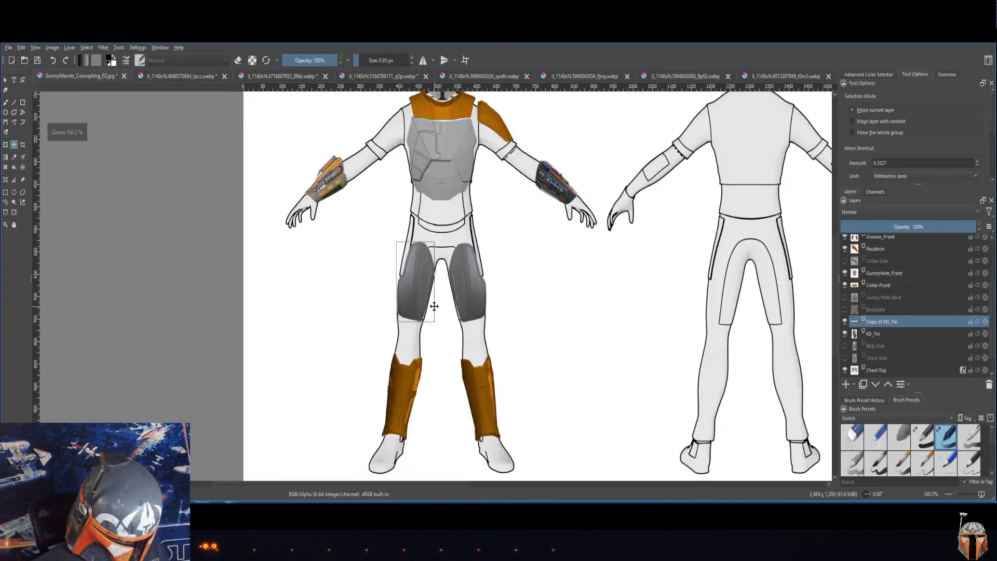
scroll(434, 306, up, 1)
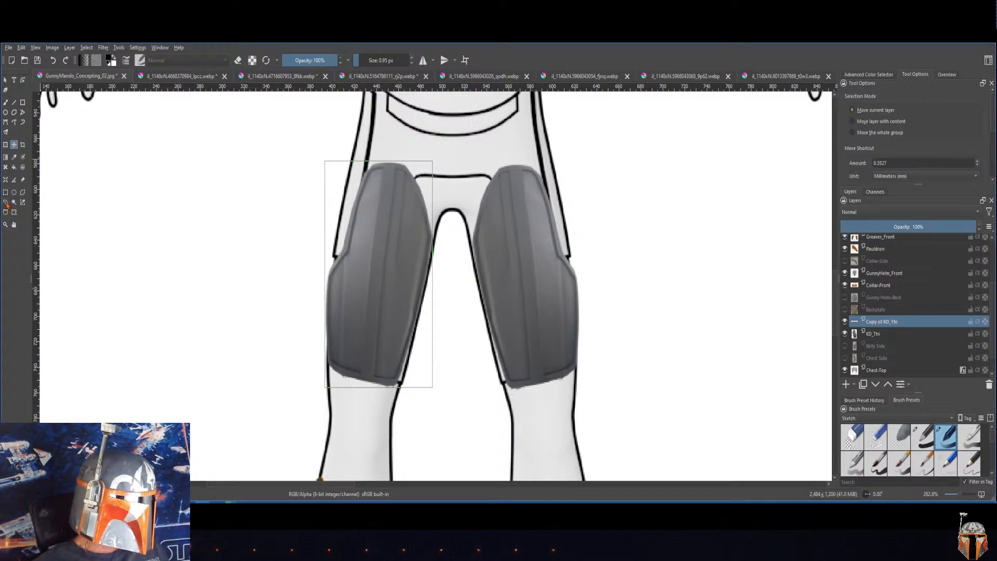
click(6, 145)
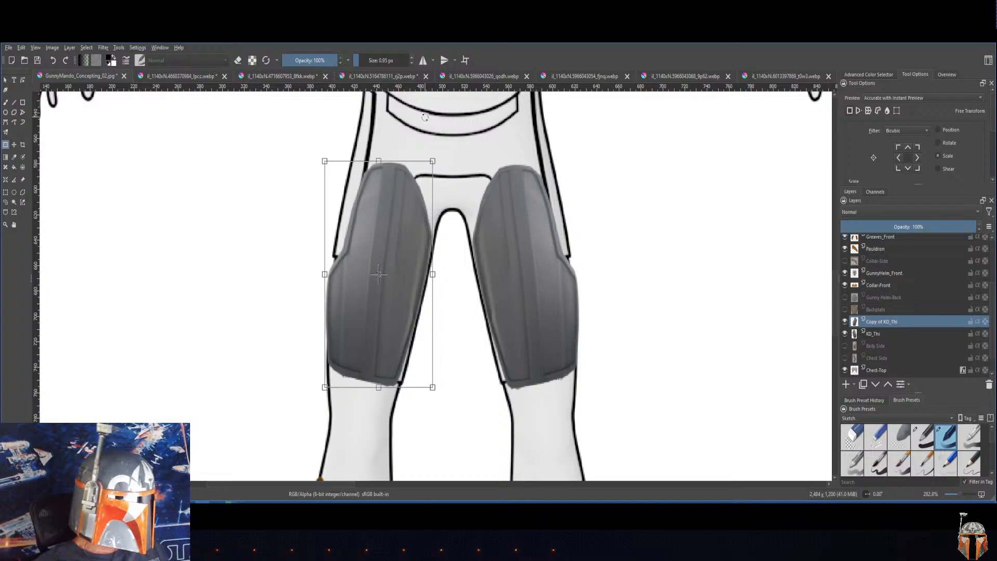
drag(436, 156, 434, 155)
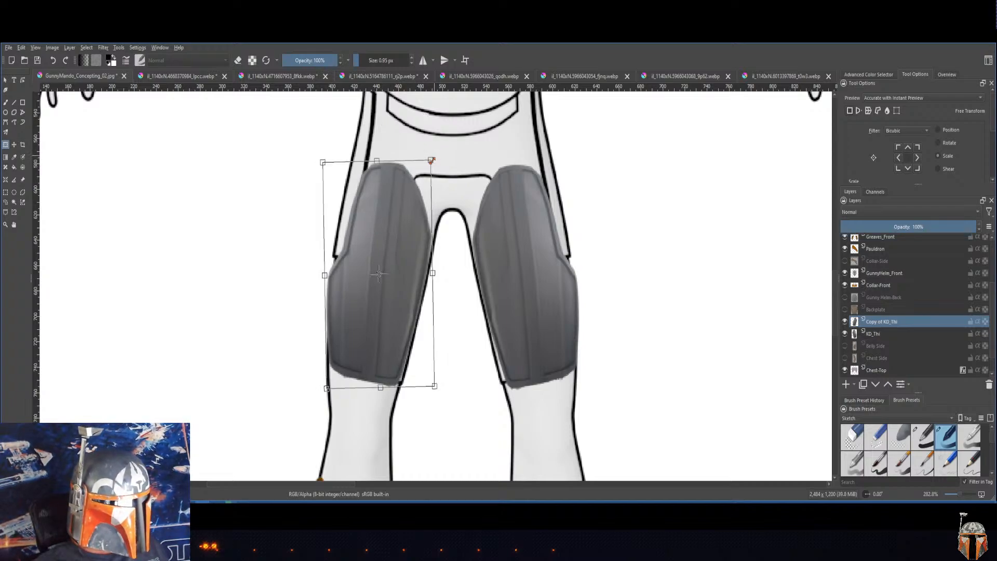
drag(403, 221, 405, 224)
drag(430, 157, 433, 157)
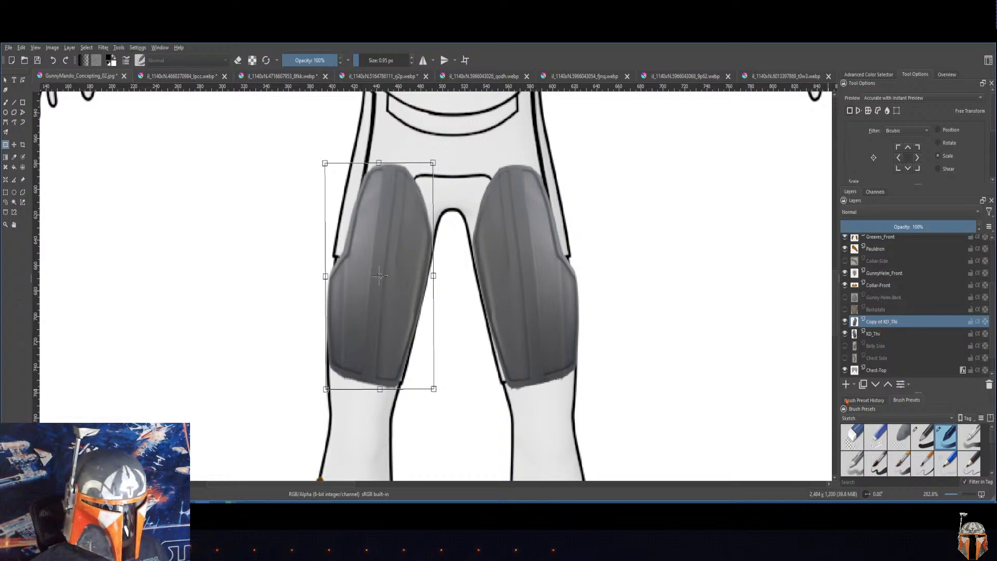
Step: Apply the transform, merge the copied thigh plate into the KD_Thi layer, and check the merged layer by toggling its visibility
click(872, 335)
click(877, 322)
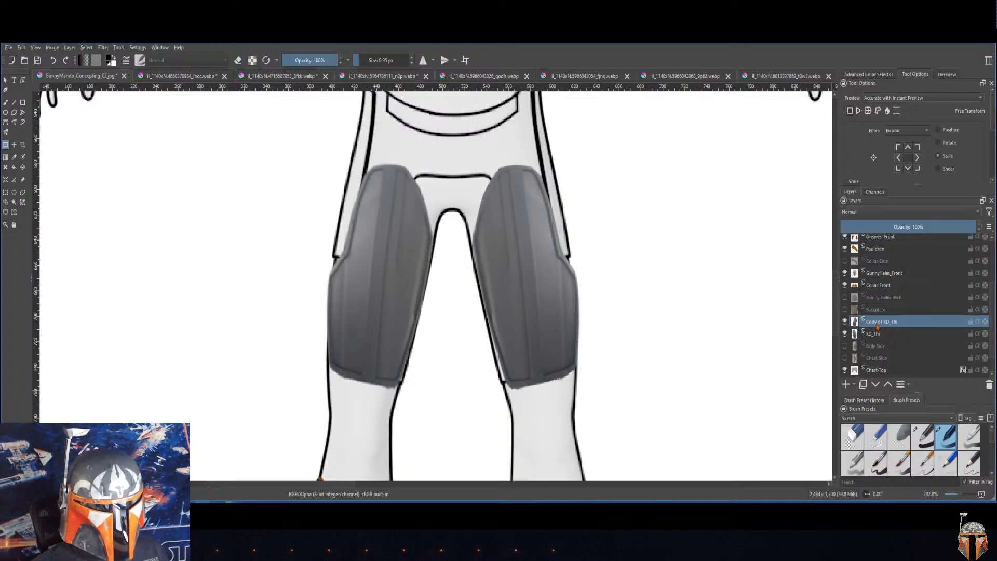
right_click(876, 325)
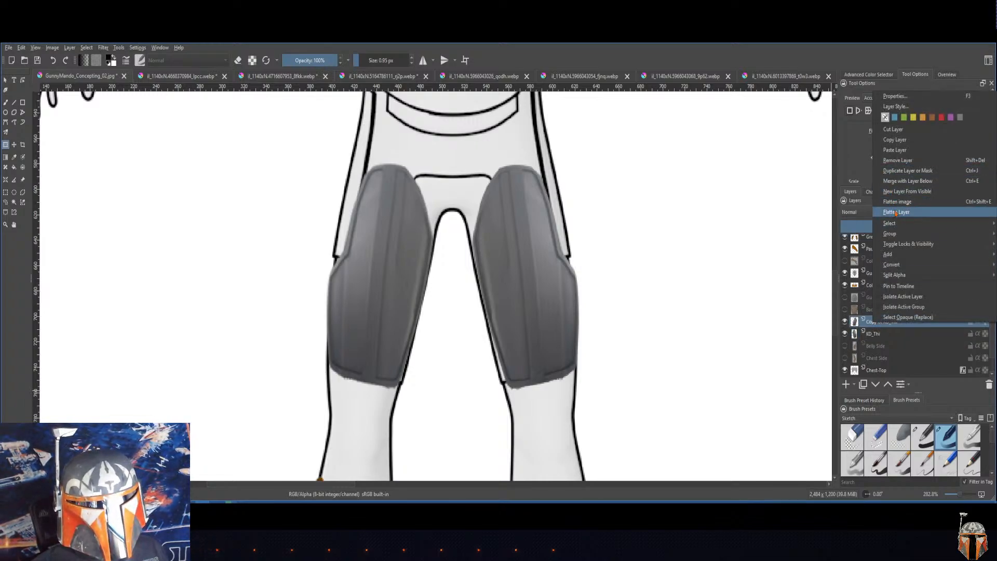
click(895, 181)
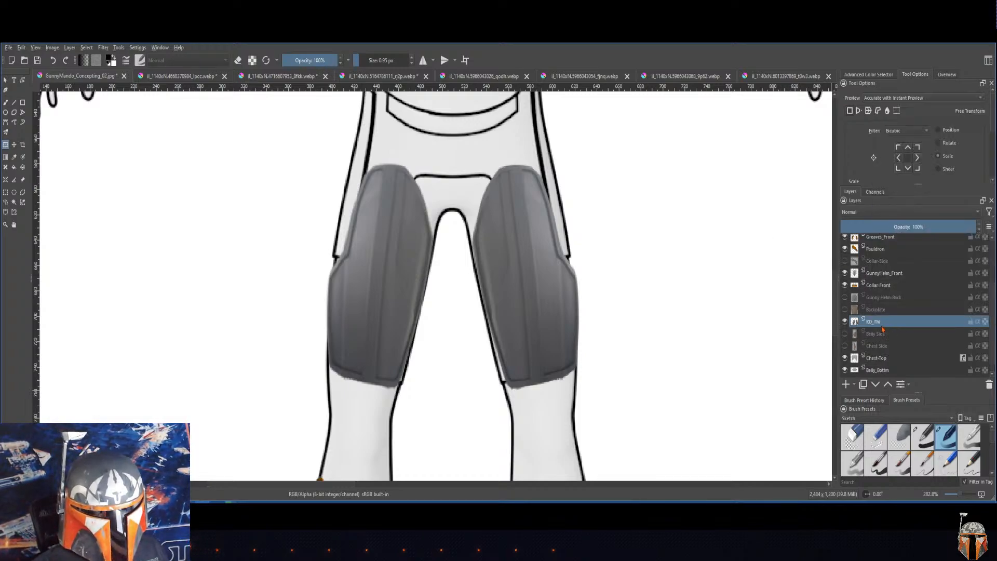
click(844, 321)
click(844, 321)
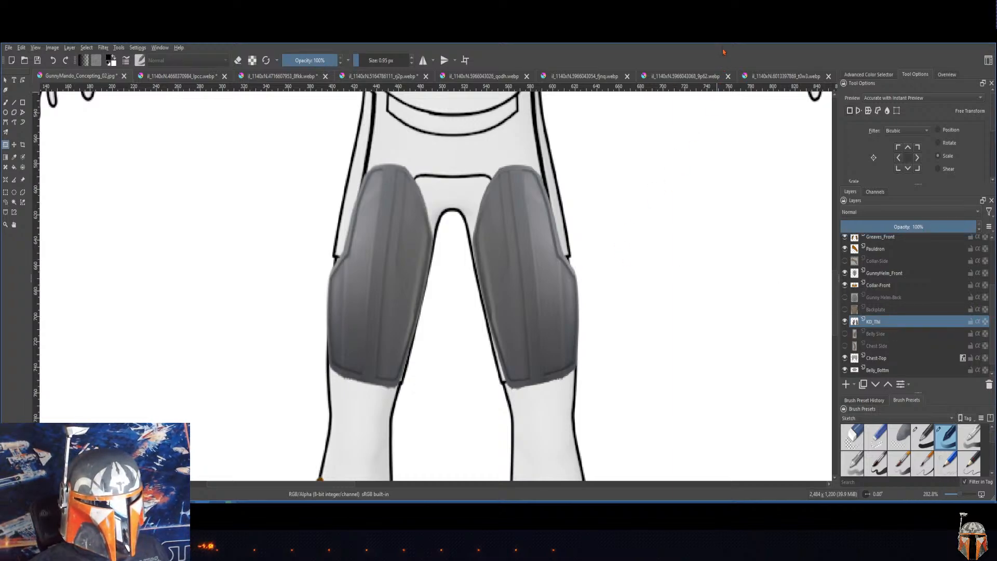
Step: Make the Greaves_Front layer active and mirror the canvas view, bringing the greaves into view
click(881, 286)
click(886, 249)
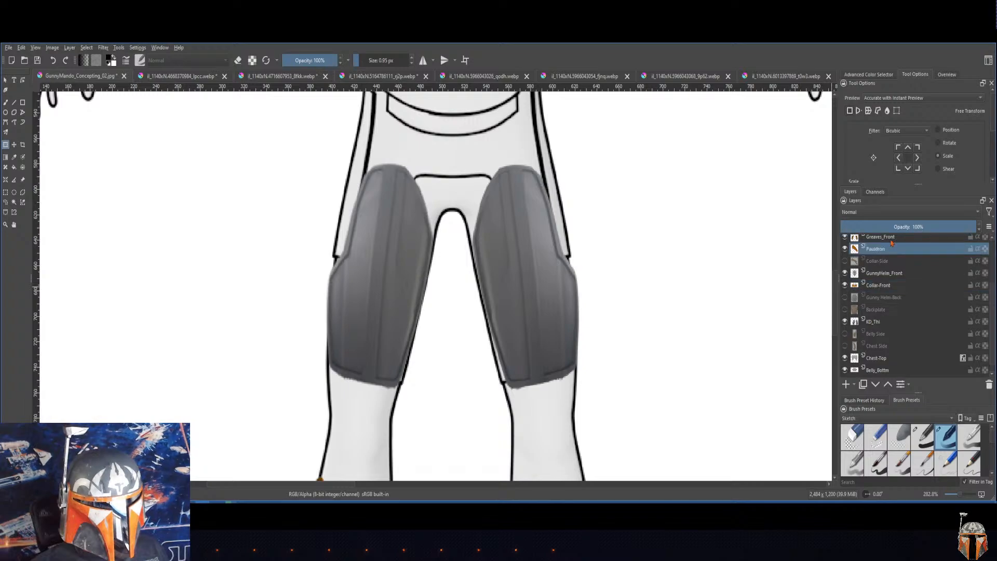
click(890, 237)
mouse_move(993, 318)
mouse_down()
mouse_move(993, 307)
mouse_move(993, 315)
mouse_up()
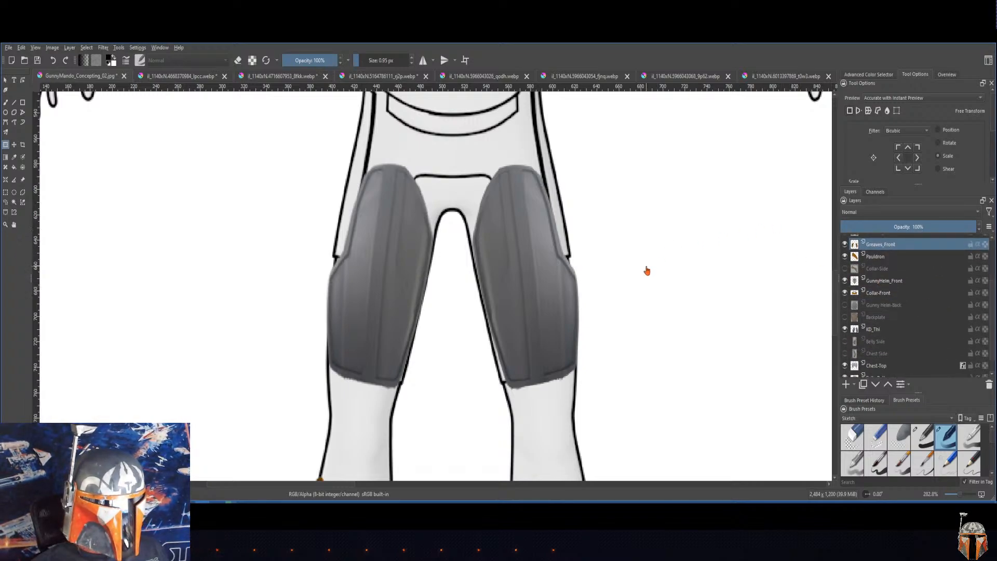
key(m)
drag(644, 273, 659, 198)
scroll(665, 218, down, 5)
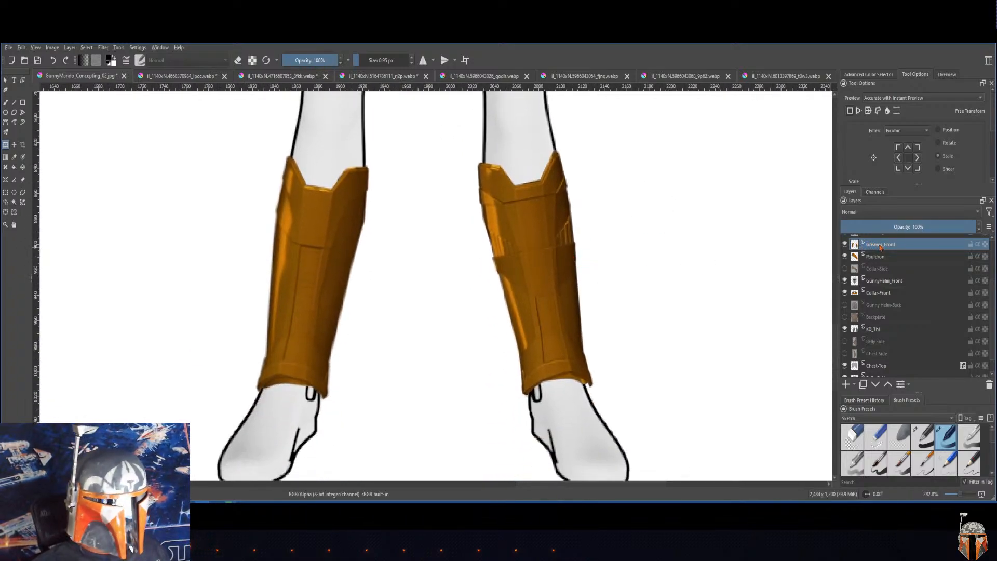
Step: Start an HSV Adjustment on the front greaves and set the saturation to -100
click(104, 48)
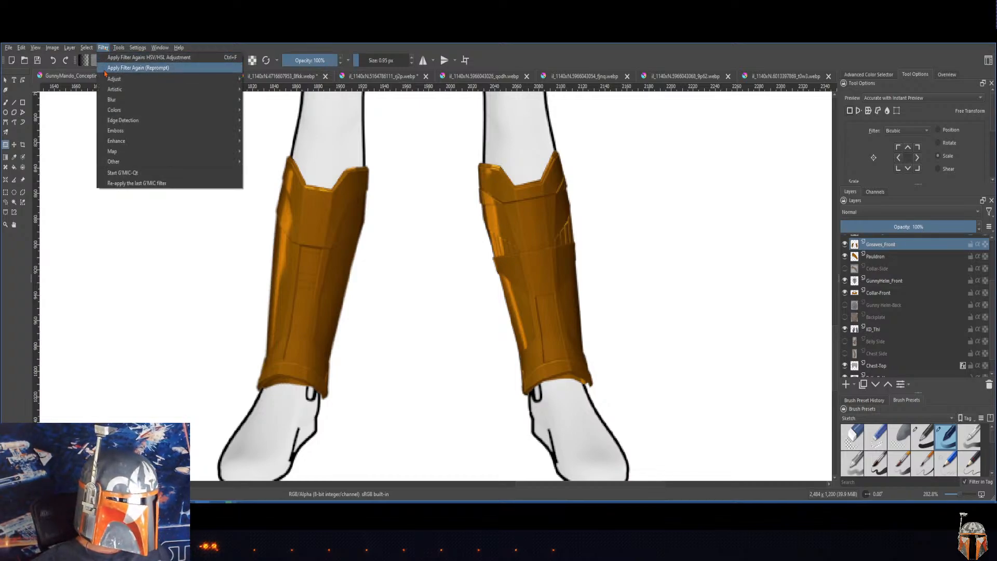
mouse_move(119, 79)
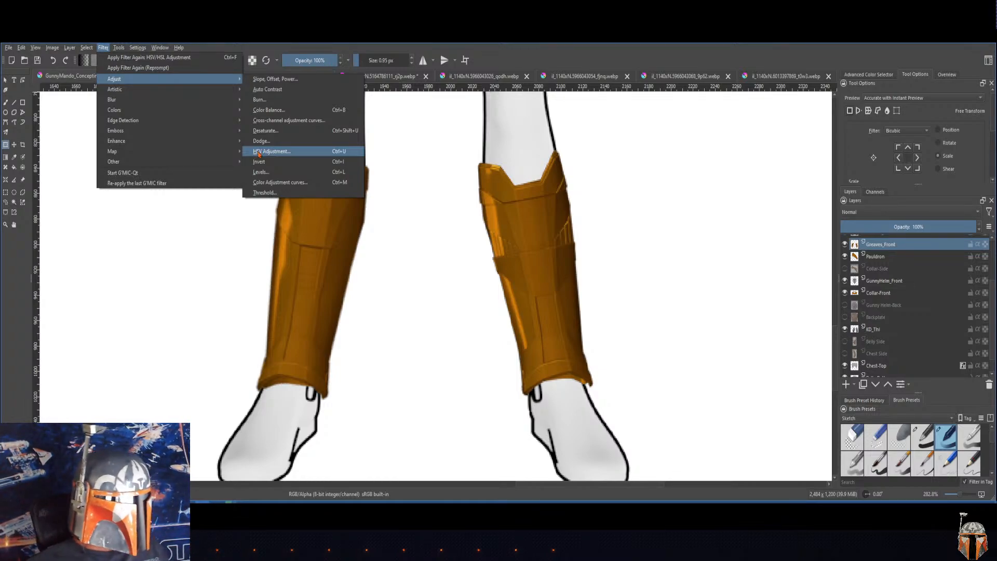
click(259, 152)
drag(261, 176, 674, 129)
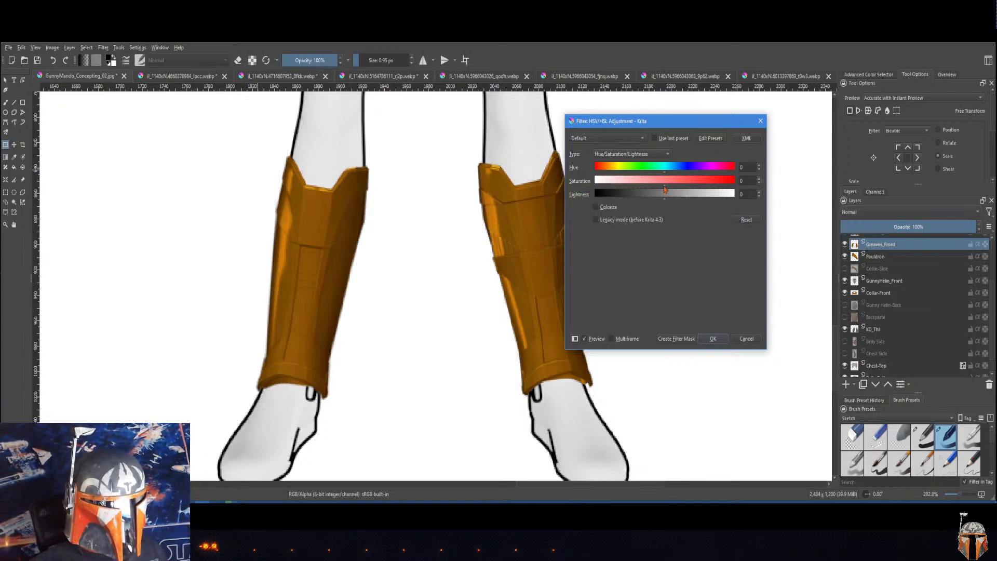
drag(665, 187, 497, 211)
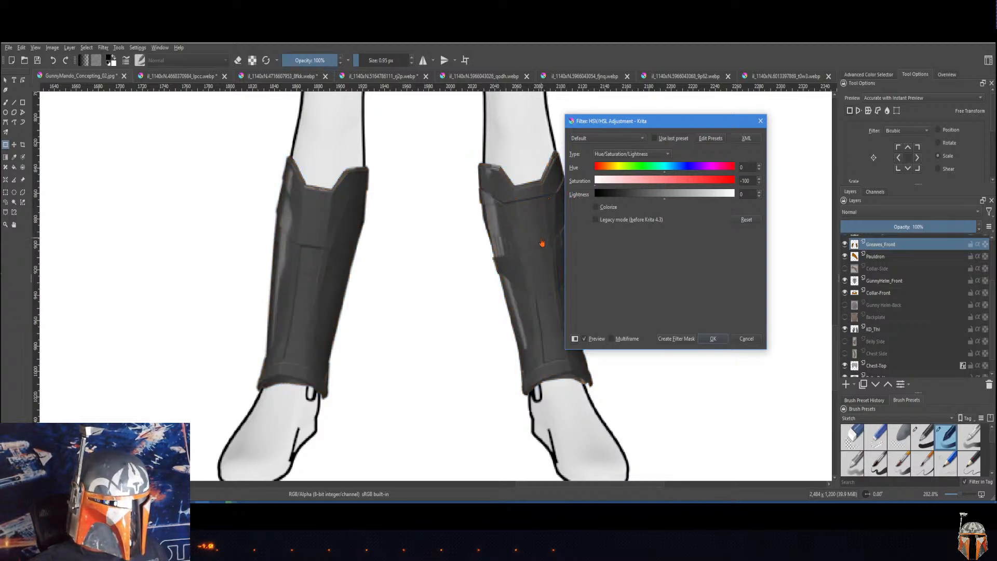
Step: Set the greaves' lightness to 52 and apply the adjustment
drag(632, 121, 672, 117)
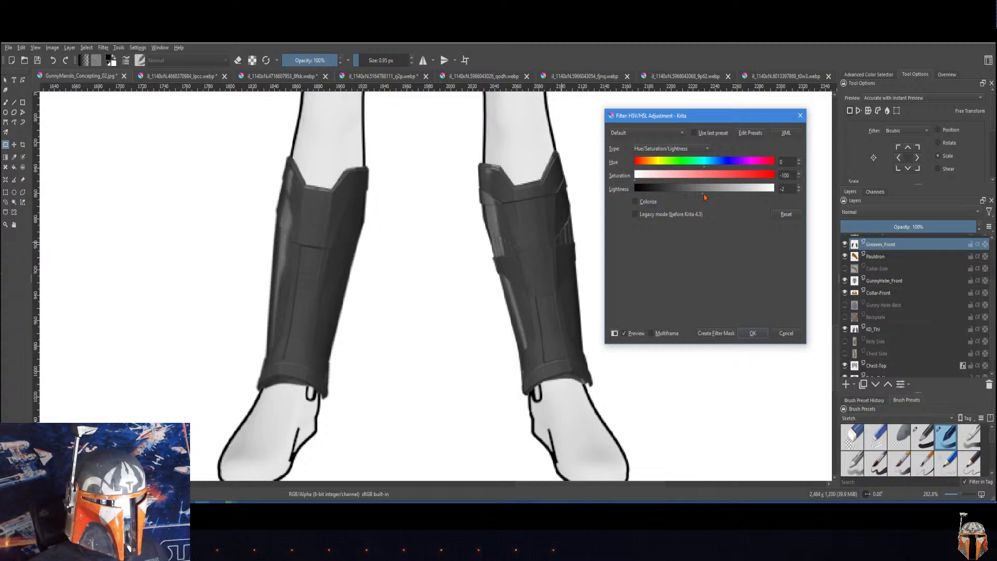
drag(706, 196, 742, 198)
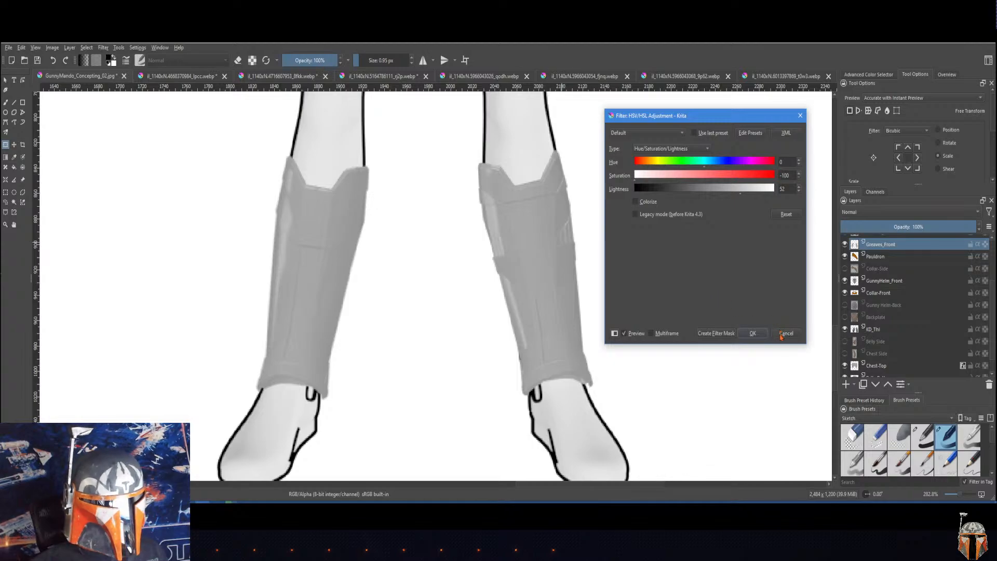
click(752, 335)
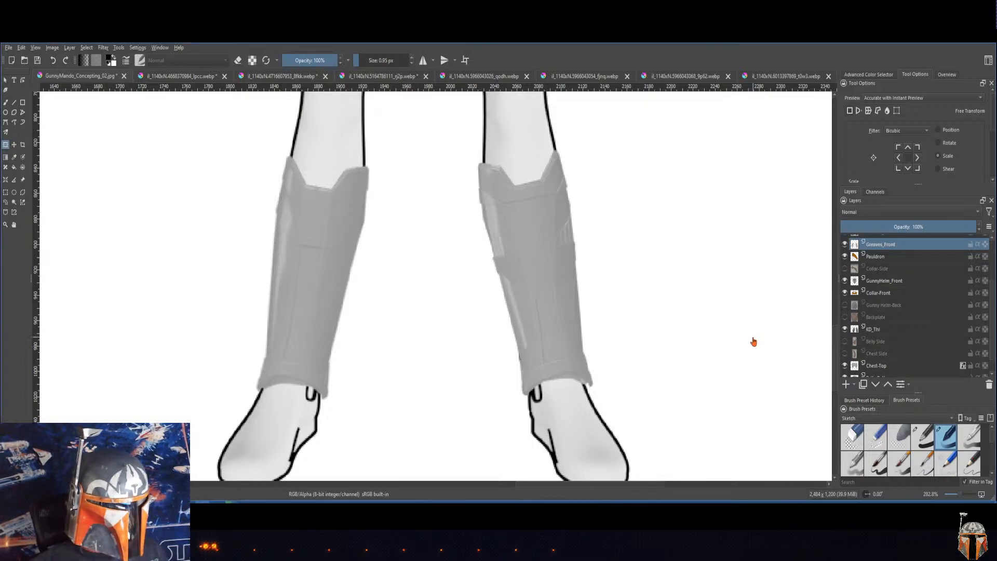
Step: Make the KD_Thi layer with the two front thigh plates active
scroll(621, 335, up, 10)
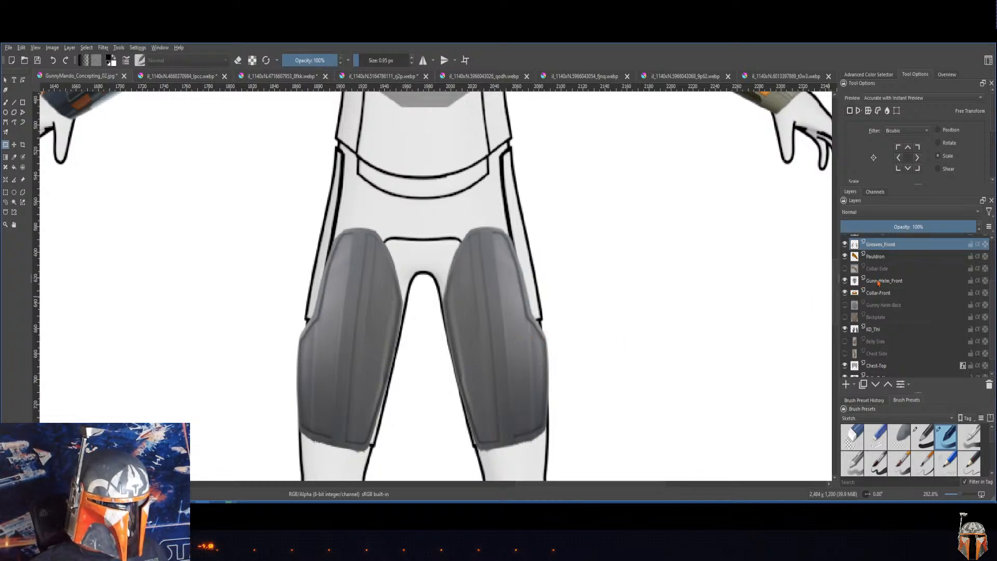
click(879, 331)
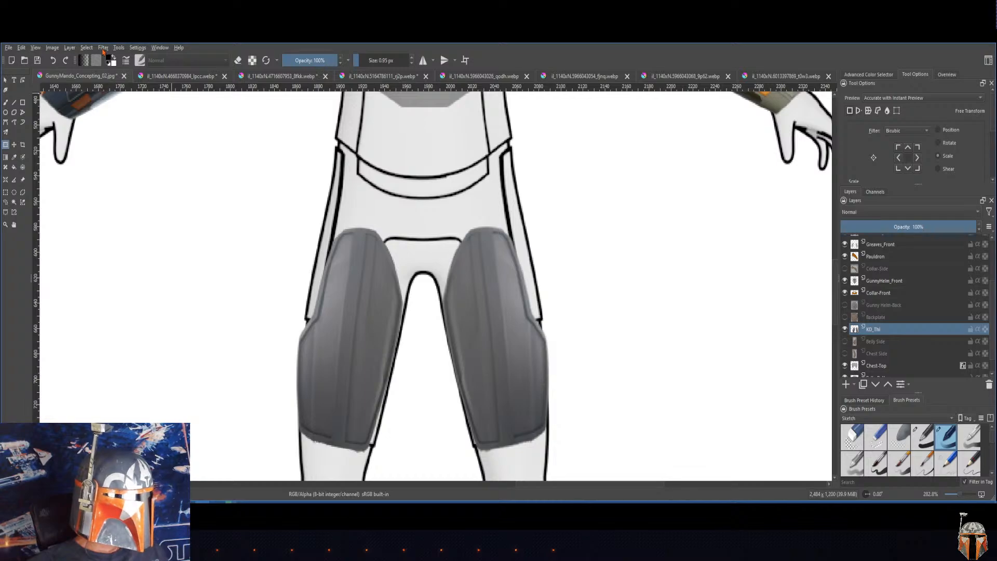
click(103, 48)
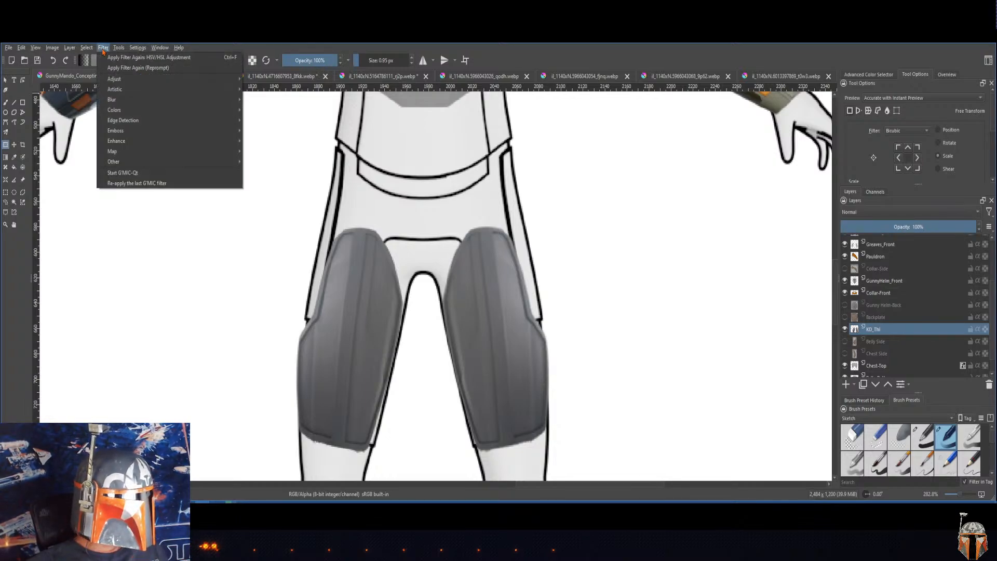
mouse_move(87, 49)
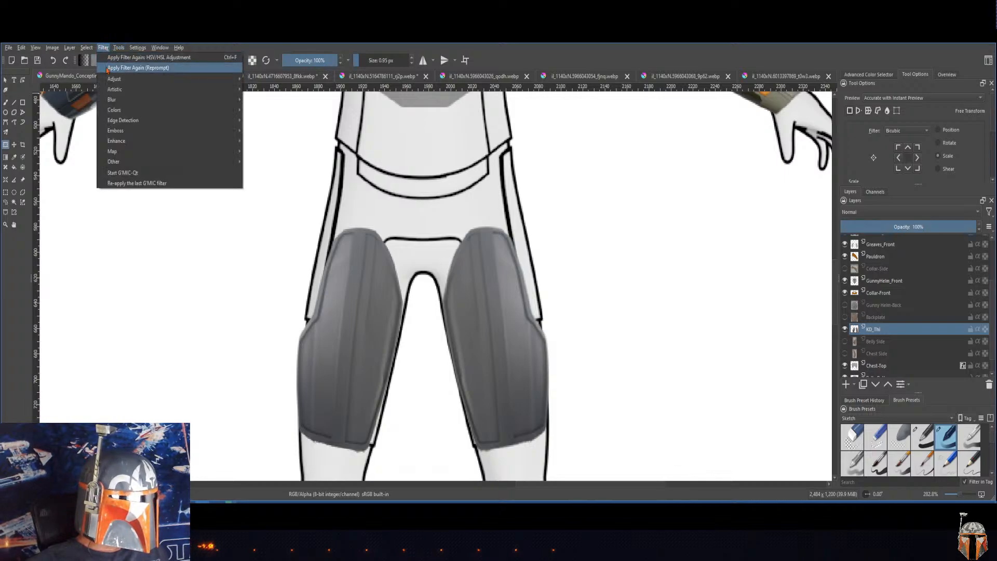
mouse_move(112, 79)
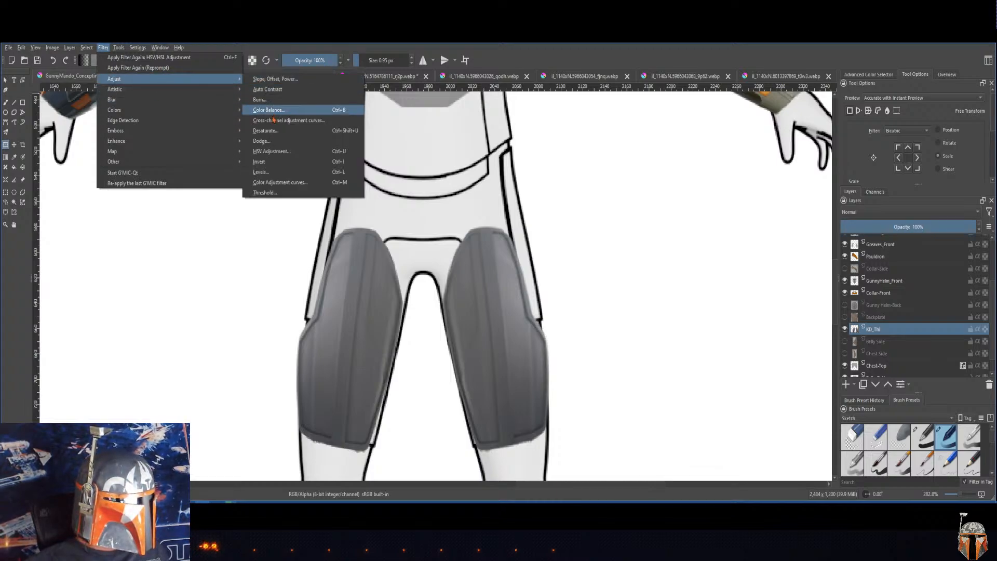
click(276, 152)
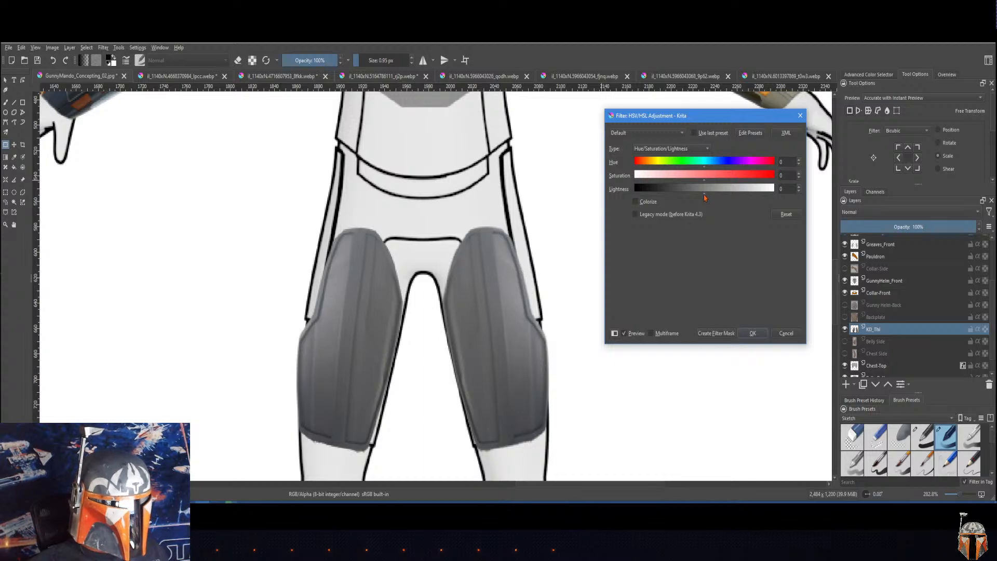
drag(704, 198, 727, 200)
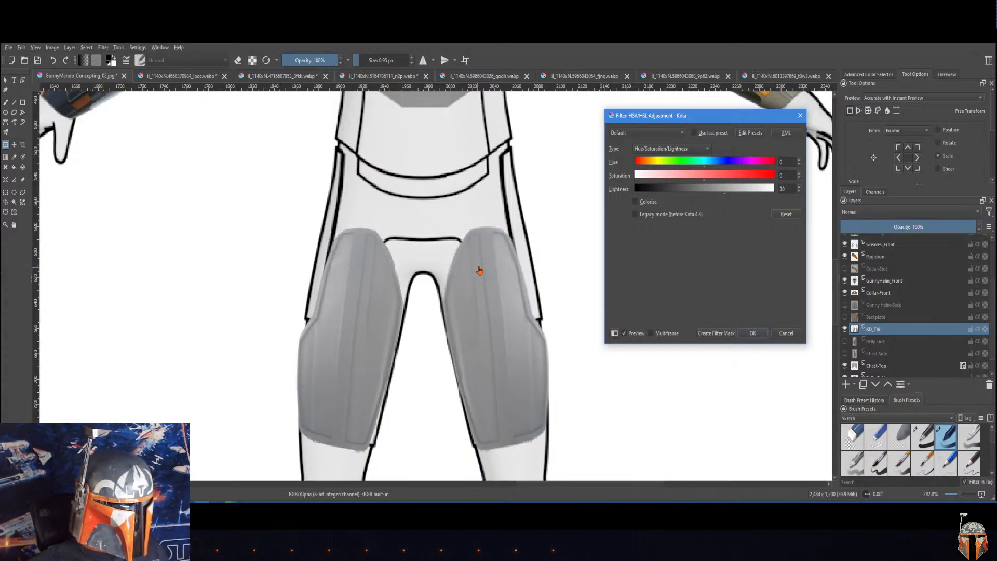
click(786, 333)
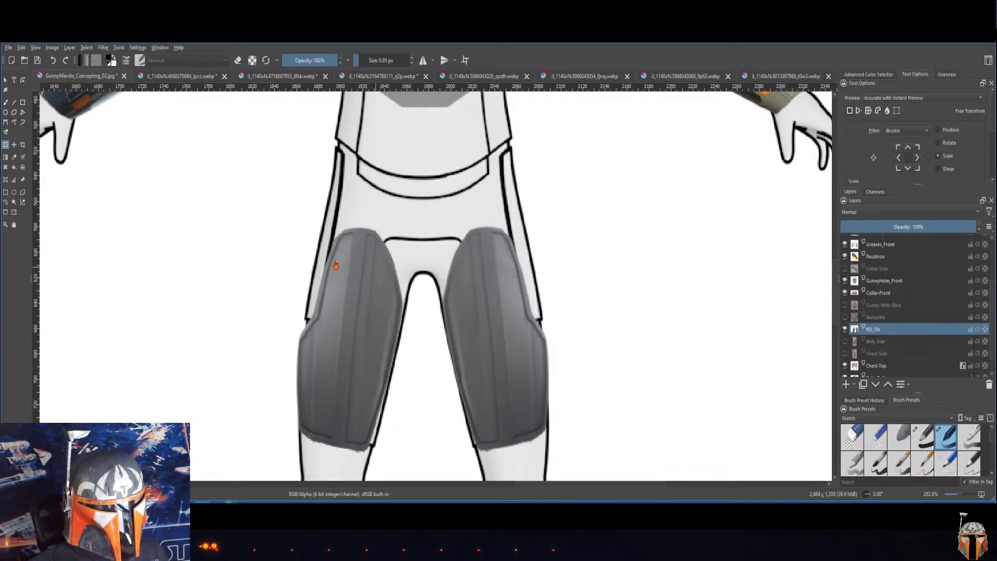
Step: Trace the long vertical panel lines and the lower edge of the left-hand thigh plate's central strip in thin black with the Line tool
click(15, 102)
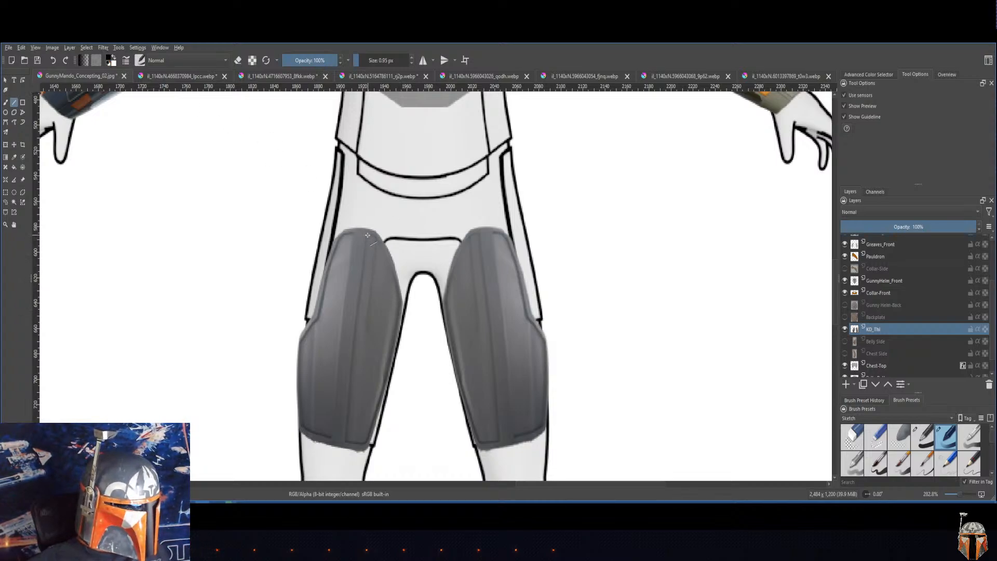
drag(368, 235, 363, 283)
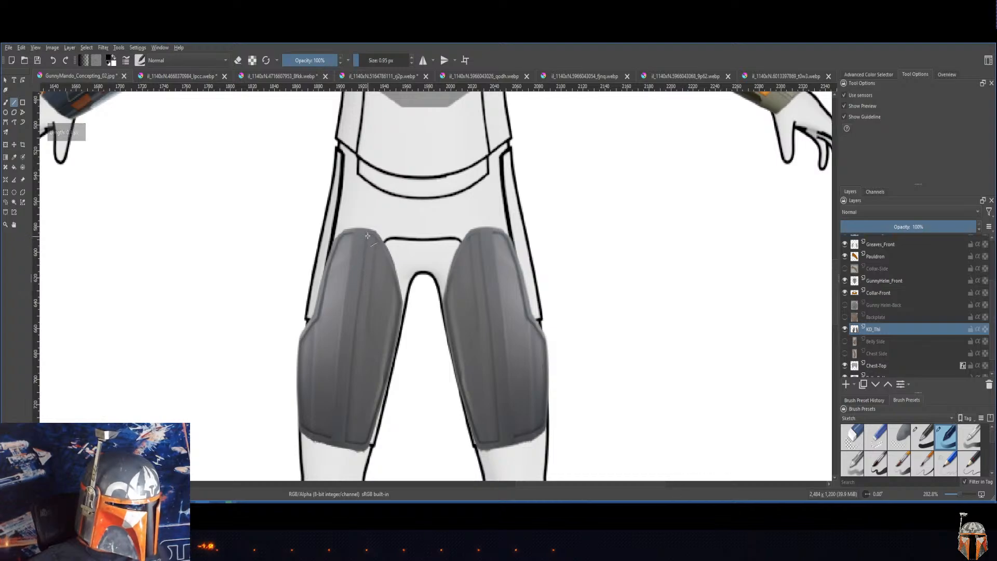
drag(368, 235, 358, 315)
drag(359, 315, 359, 441)
drag(359, 440, 388, 363)
mouse_move(389, 363)
mouse_down()
mouse_move(399, 299)
mouse_move(388, 261)
mouse_up()
mouse_move(388, 260)
mouse_down()
mouse_move(376, 239)
mouse_move(378, 314)
mouse_move(369, 306)
mouse_up()
drag(364, 342, 358, 441)
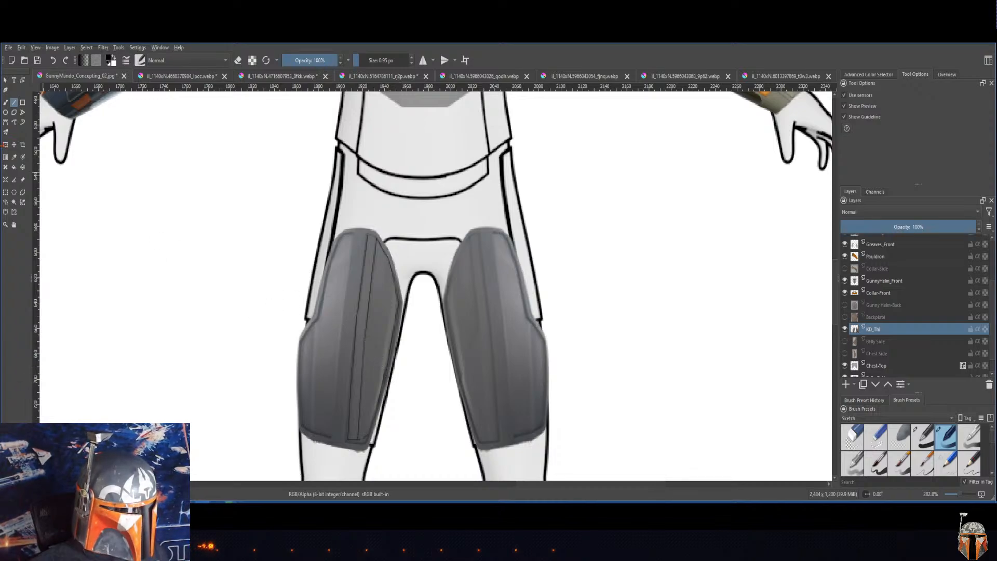
Step: Try erasing the lower segment of the inner panel line, undo back until that segment is removed, and leave eraser mode
click(239, 63)
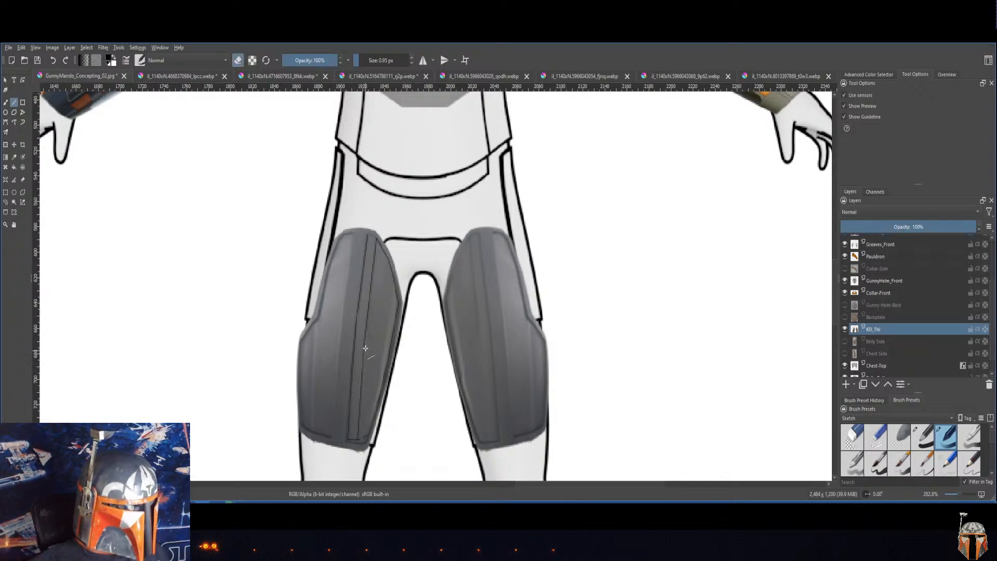
drag(364, 338, 357, 441)
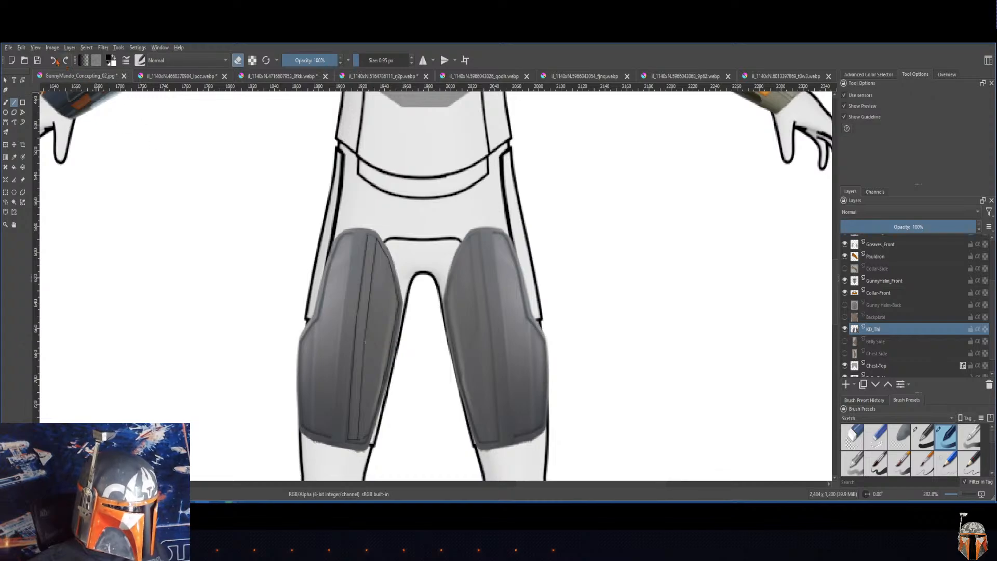
click(22, 48)
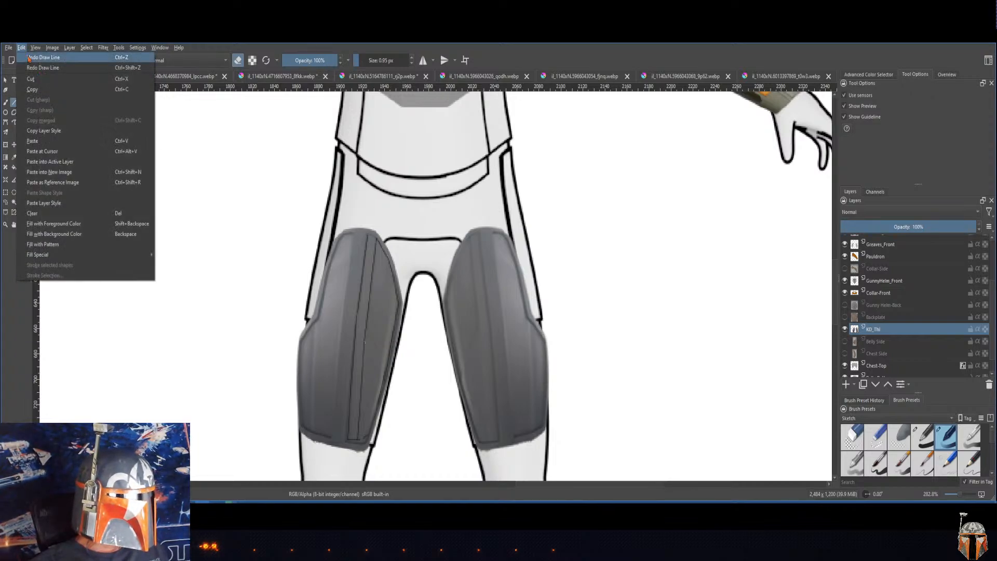
click(29, 58)
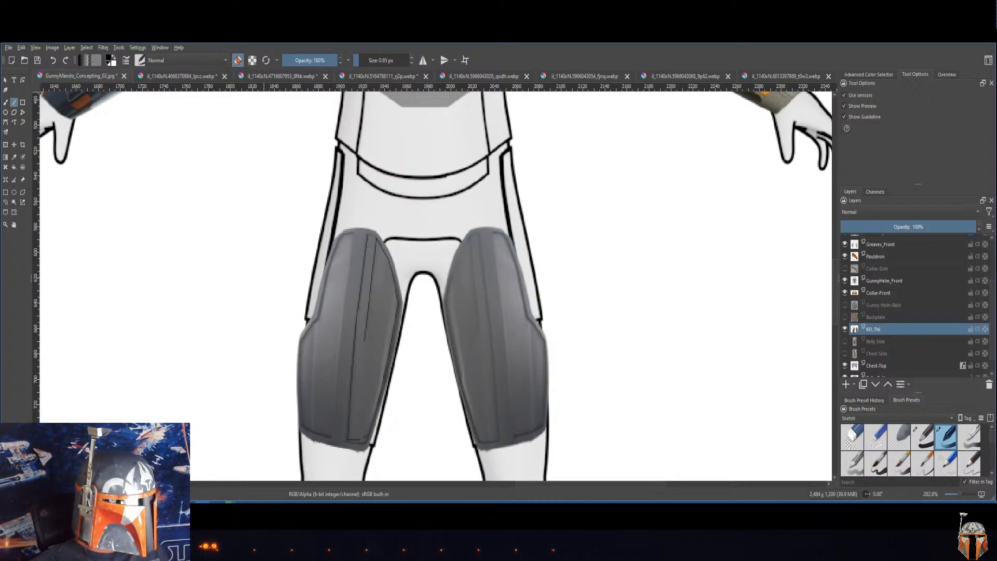
click(238, 61)
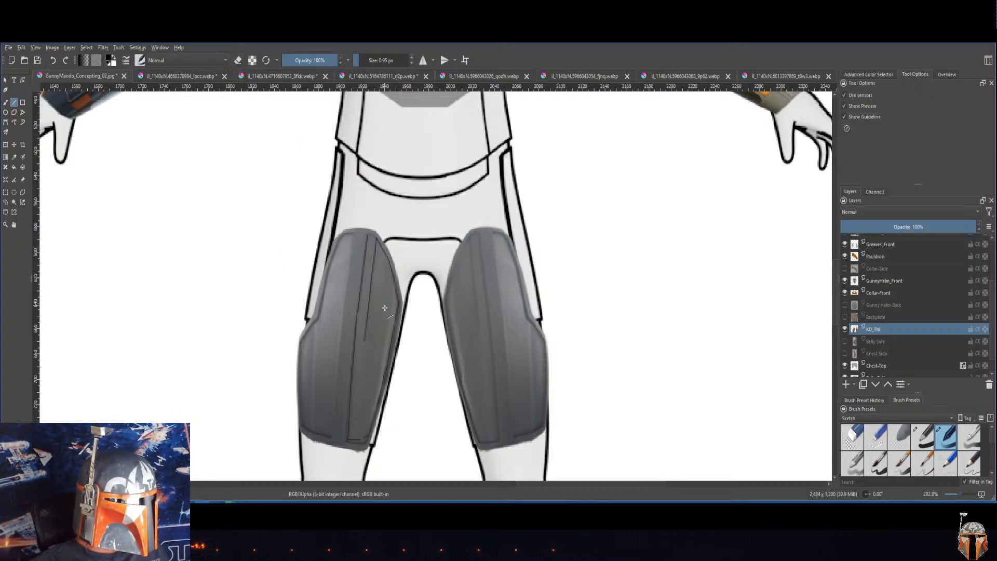
Step: Draw an angled line from the shortened panel line to the left-hand thigh plate's inner edge, redoing it once, and trace the outer panel line
click(366, 338)
drag(366, 337, 386, 377)
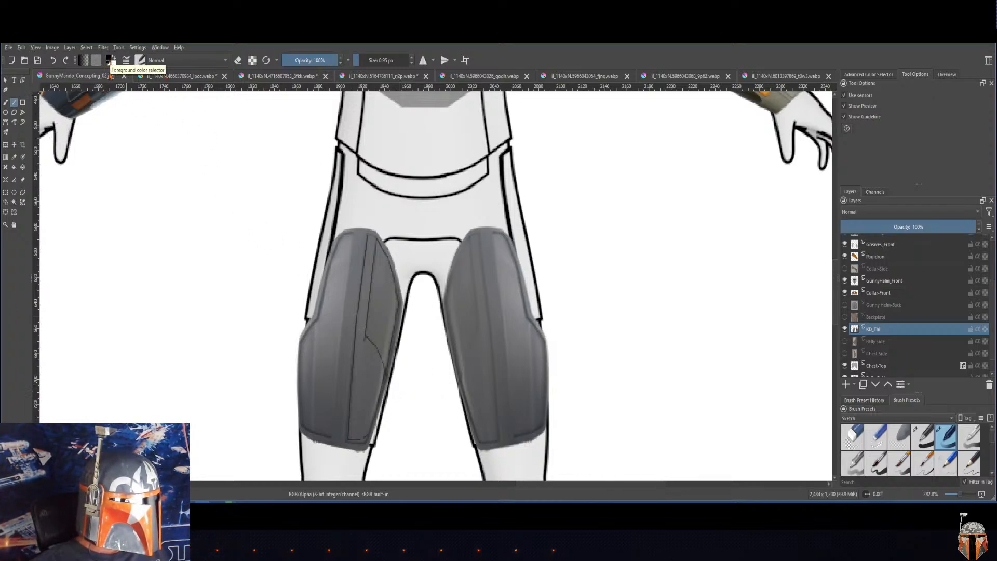
key(ctrl+z)
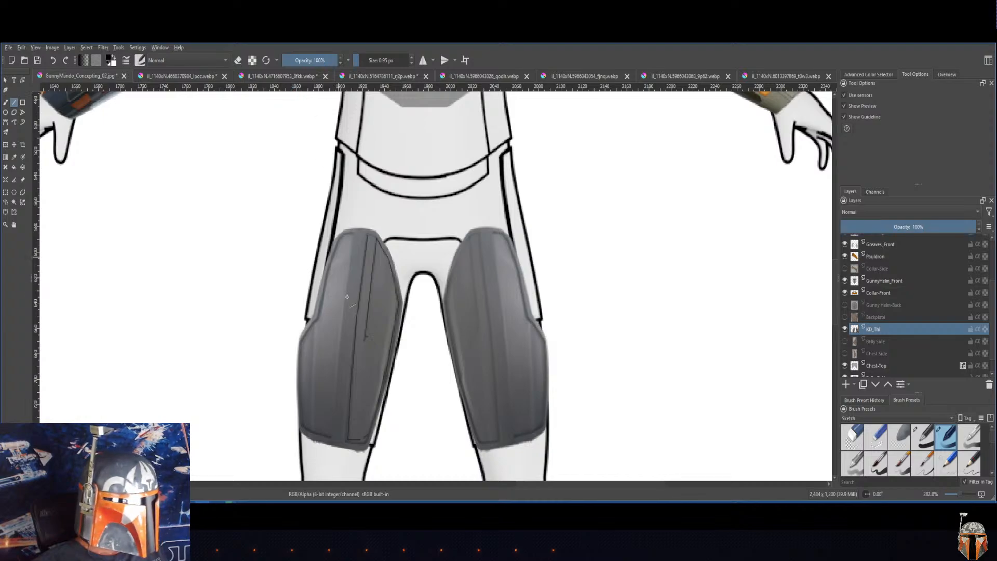
mouse_move(365, 338)
mouse_down()
mouse_move(386, 373)
mouse_move(406, 357)
mouse_up()
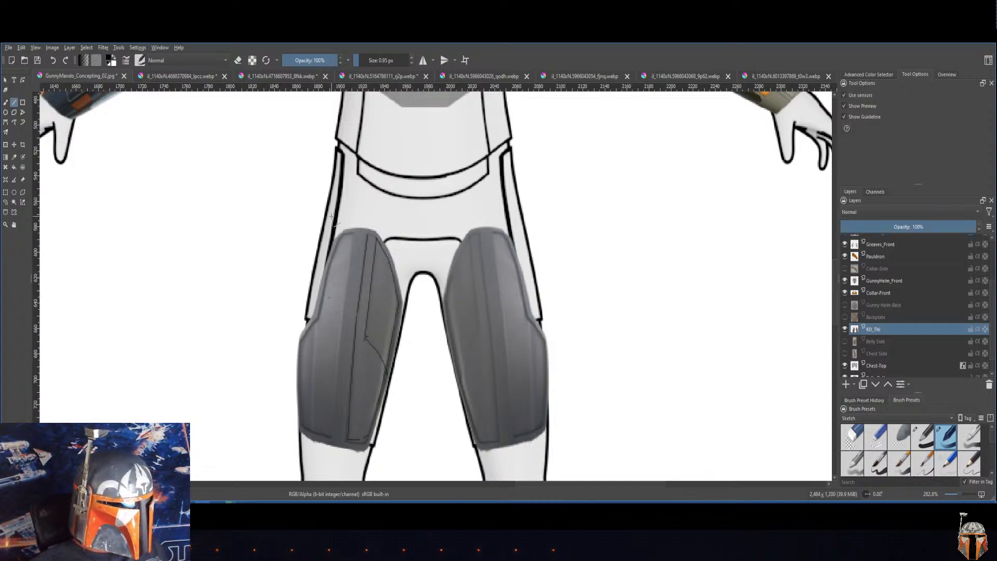
drag(354, 235, 300, 424)
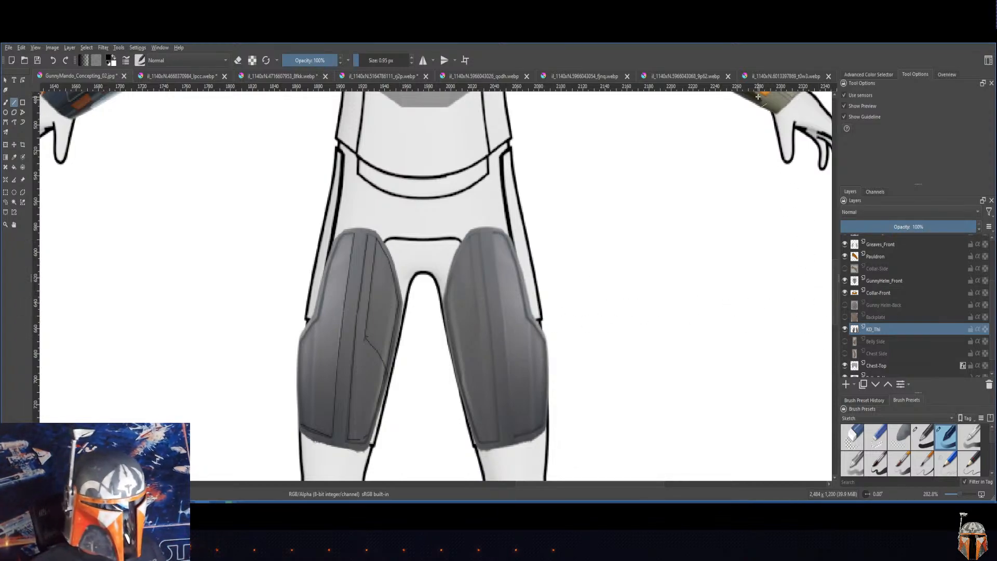
Step: Make the Collar-Front layer active and check which part it holds by toggling its visibility
drag(677, 260, 639, 372)
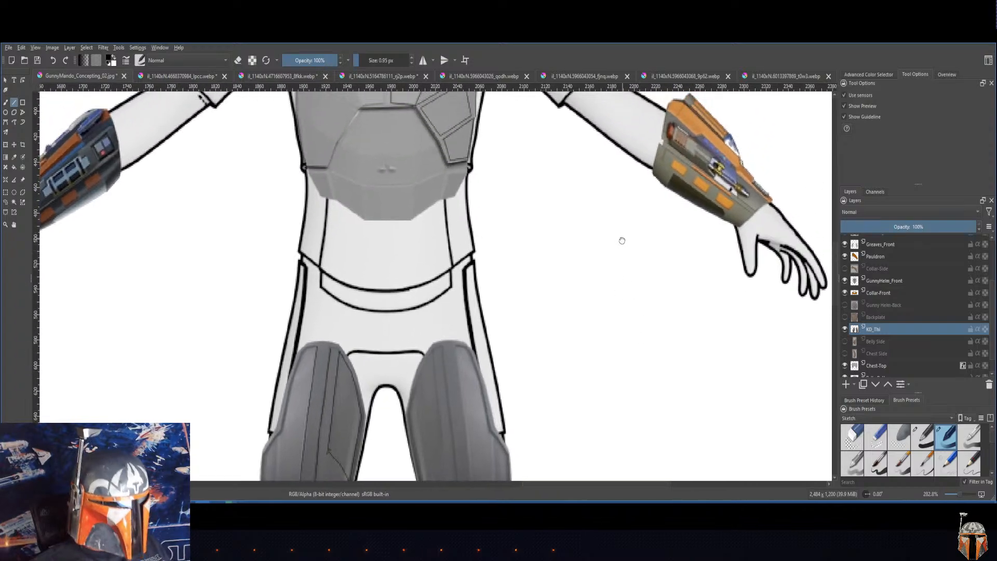
mouse_move(622, 240)
mouse_down()
mouse_move(638, 347)
mouse_move(660, 389)
mouse_move(694, 389)
mouse_up()
drag(658, 331, 668, 385)
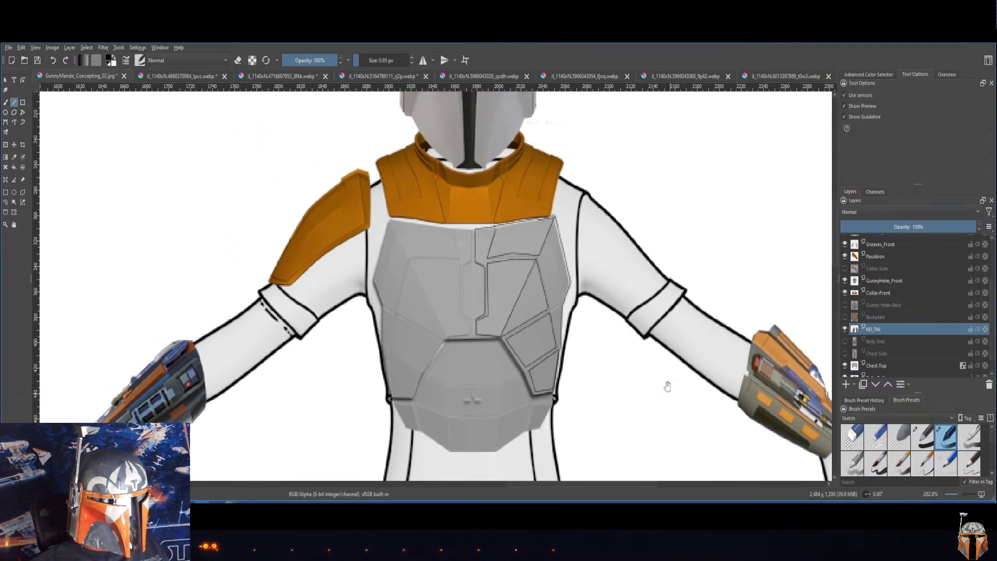
mouse_move(667, 313)
mouse_down()
mouse_move(671, 397)
mouse_move(653, 432)
mouse_up()
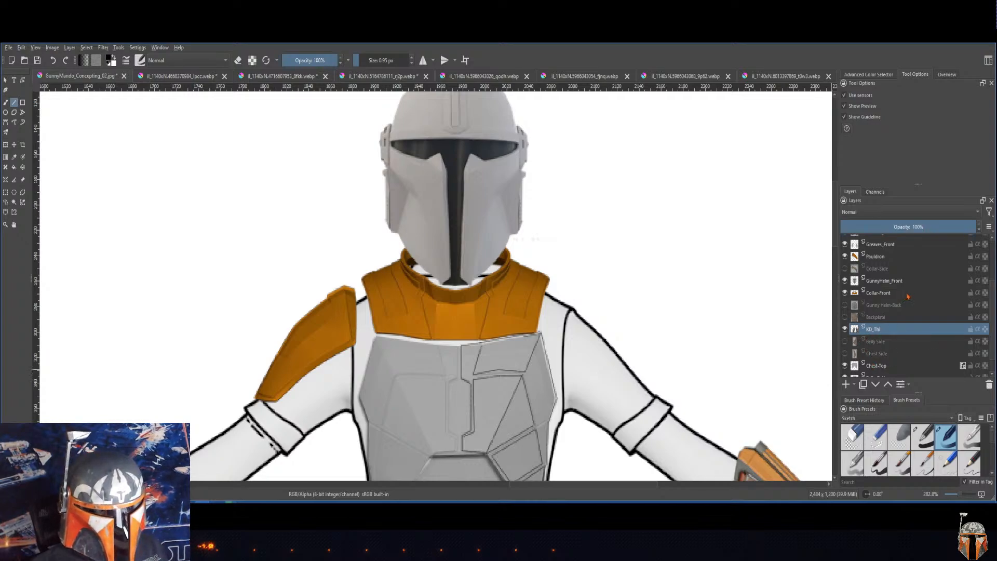
click(882, 295)
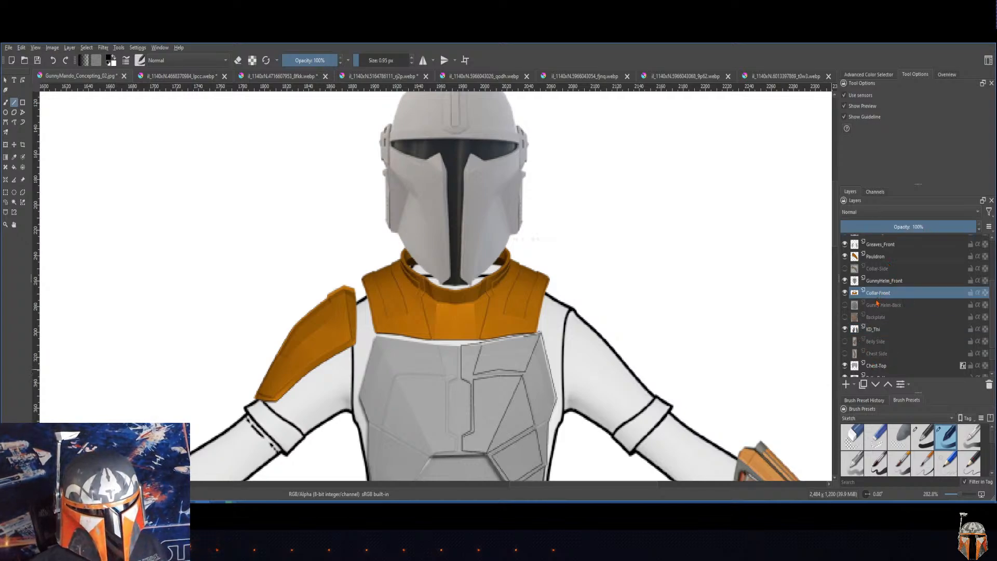
click(844, 292)
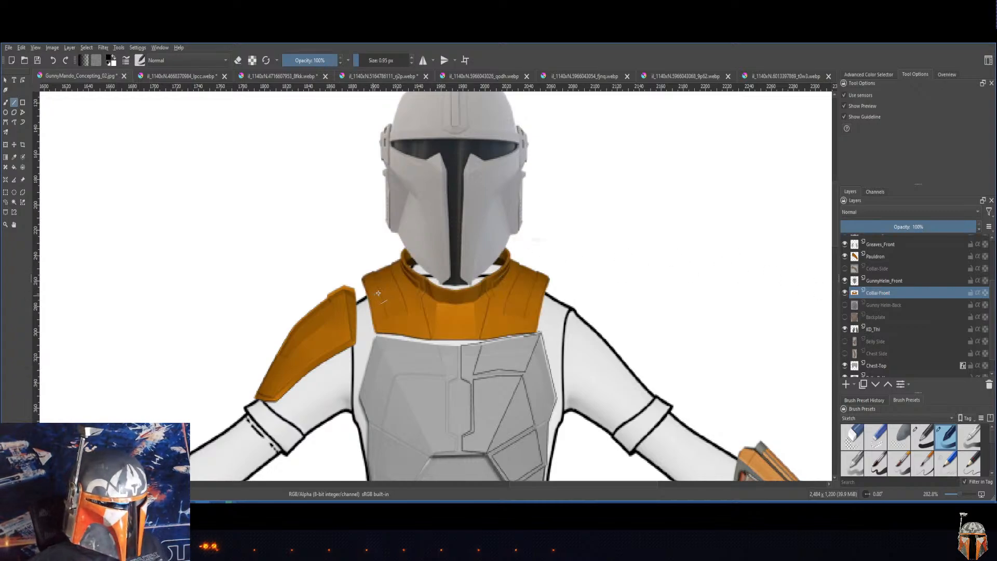
Step: Squash the front collar vertically with a free transform, lowering its upper edge toward the base of the neck
click(5, 146)
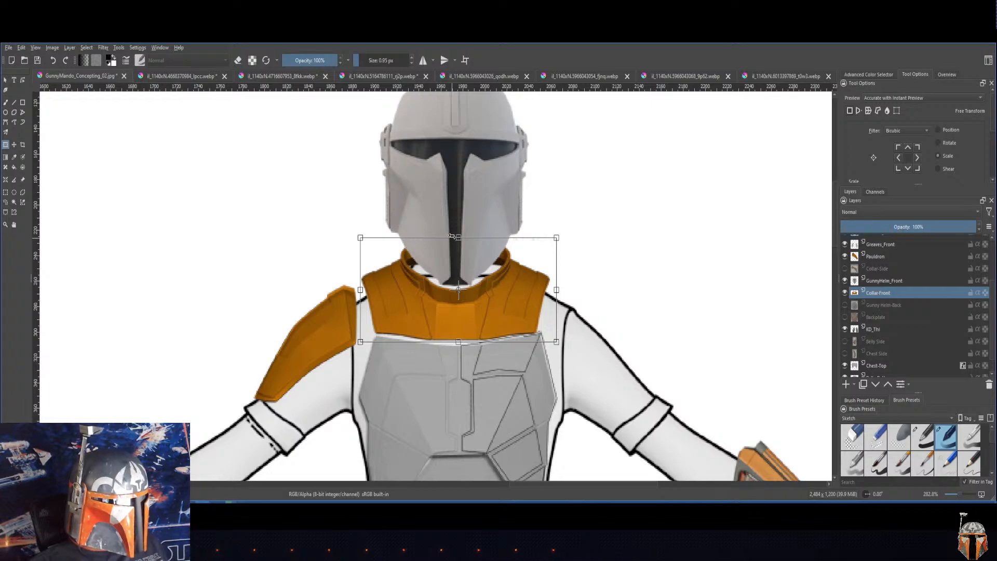
key(Return)
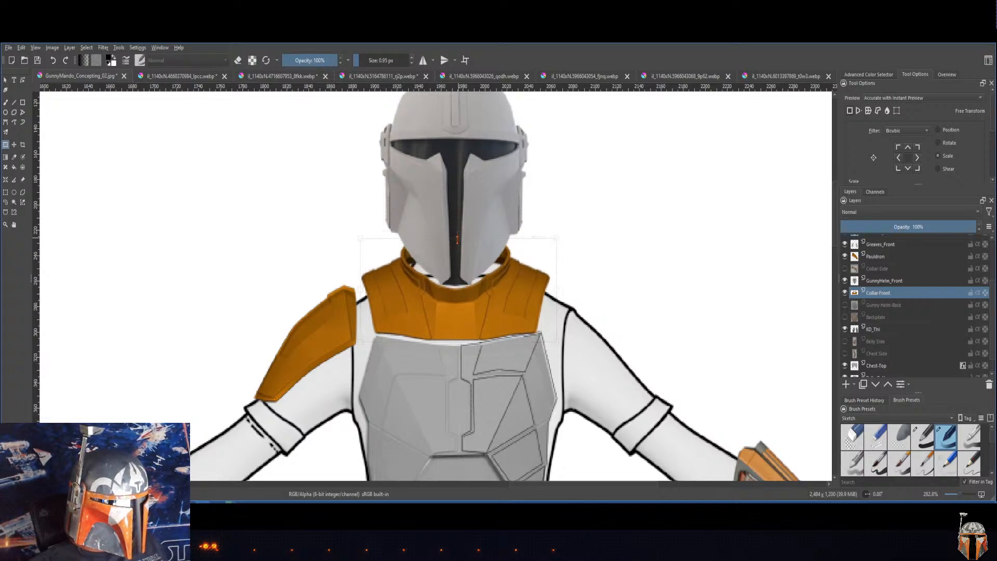
drag(457, 243, 456, 256)
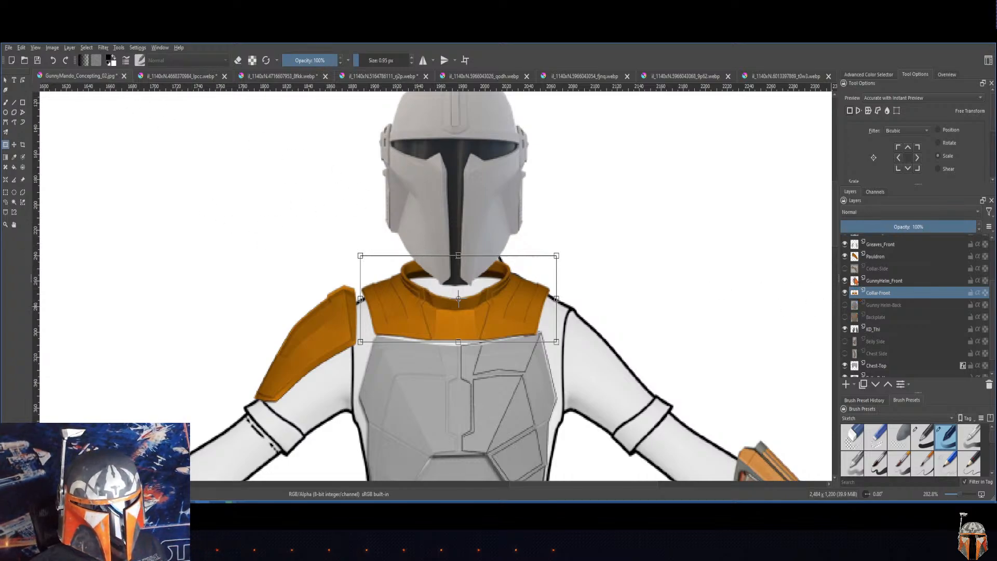
Step: Hide the GunnyHelm_Front layer to expose the neck opening, and make Collar-Front active again
click(855, 280)
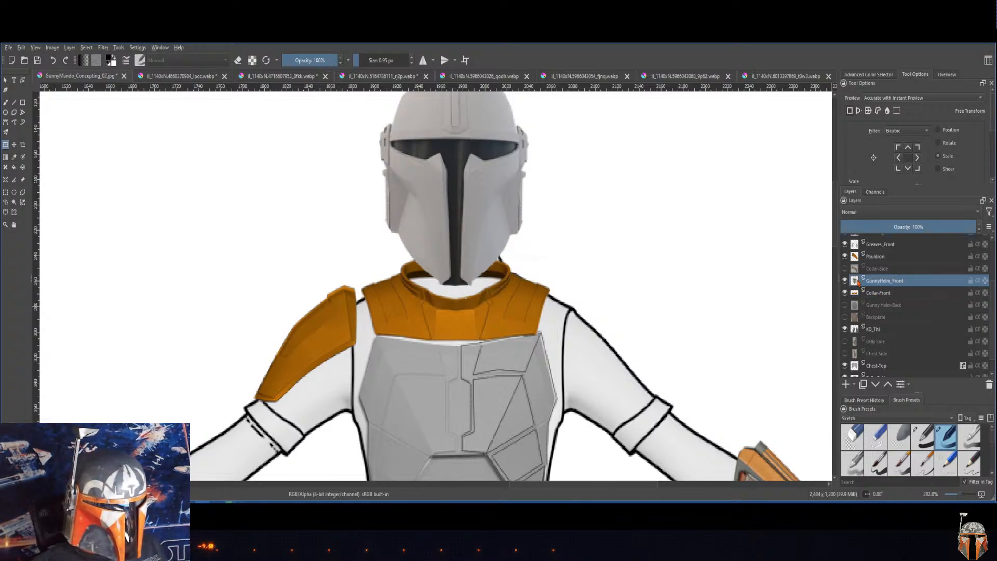
click(845, 280)
click(876, 293)
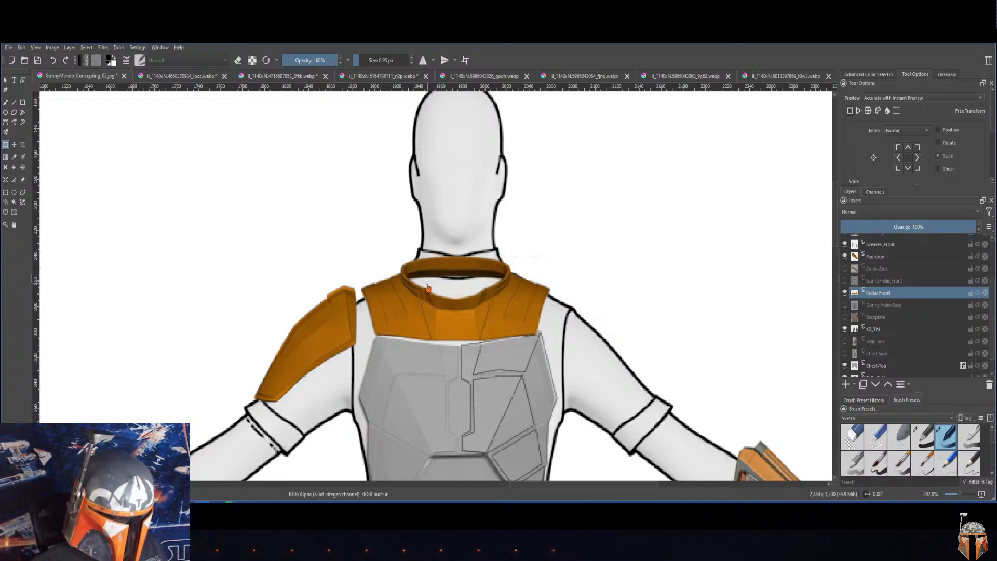
Step: Outline the collar's raised back rim across the neck with a polygonal selection and delete it from the Collar-Front layer
click(5, 225)
drag(392, 226, 519, 316)
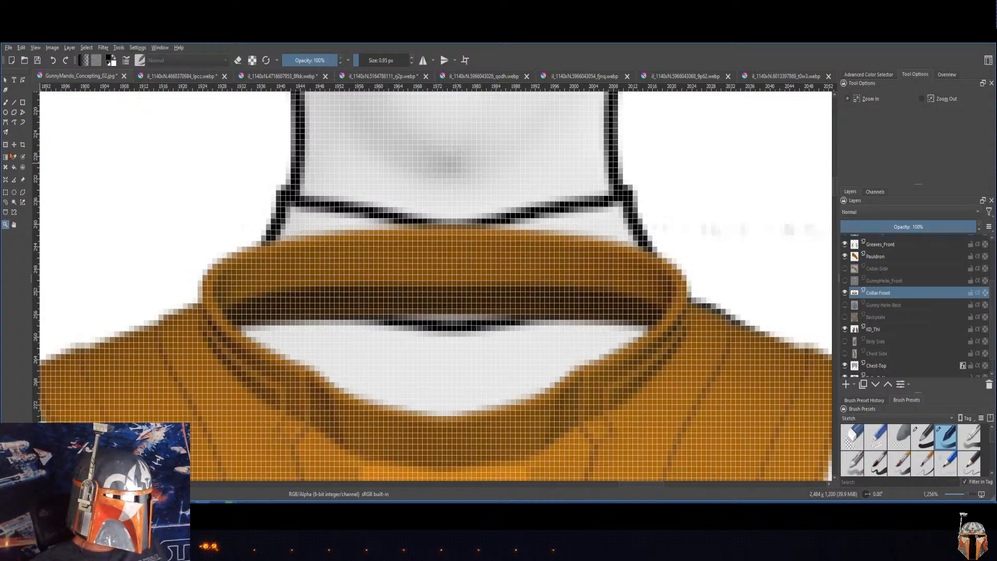
click(23, 193)
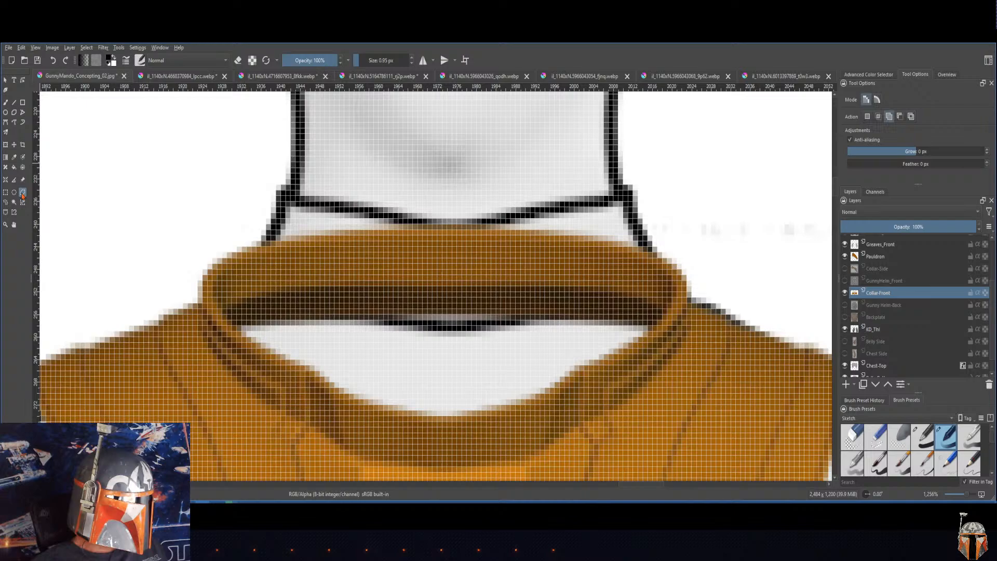
click(223, 312)
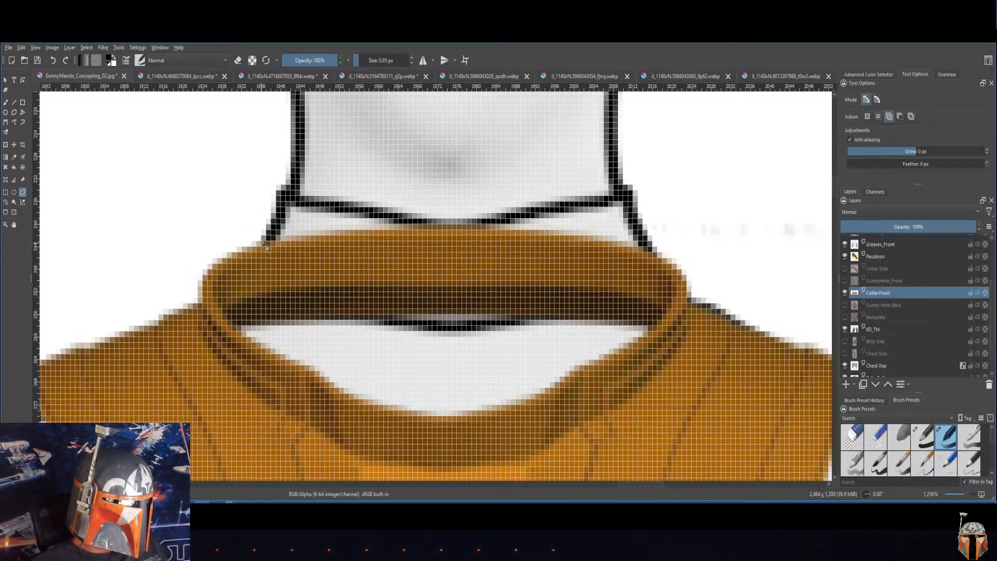
click(270, 229)
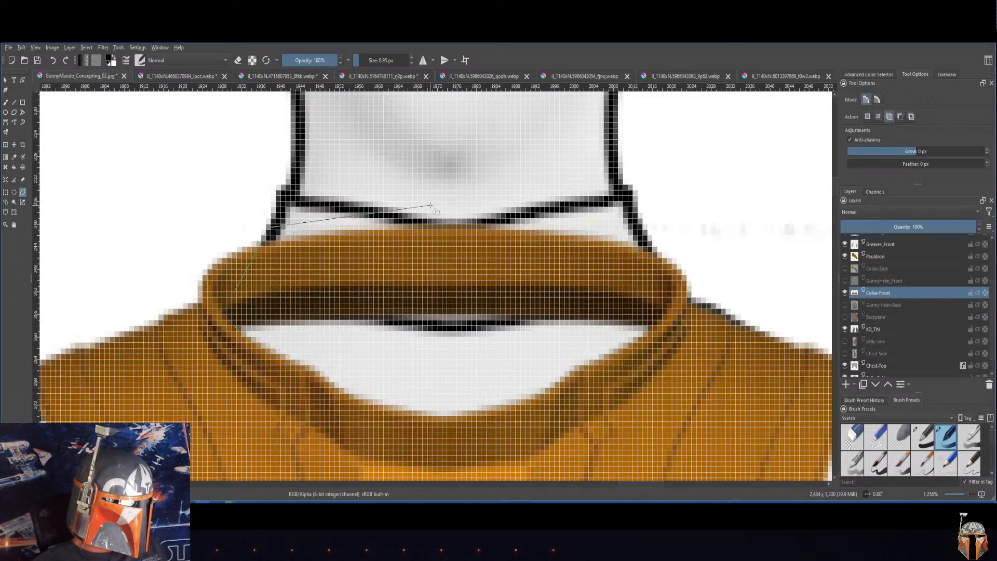
click(483, 207)
double_click(652, 240)
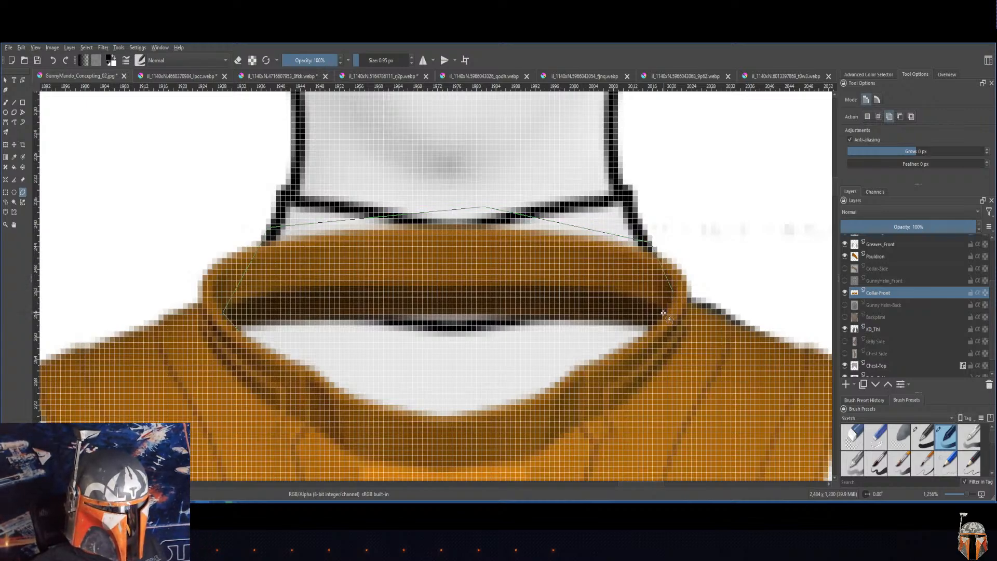
click(633, 343)
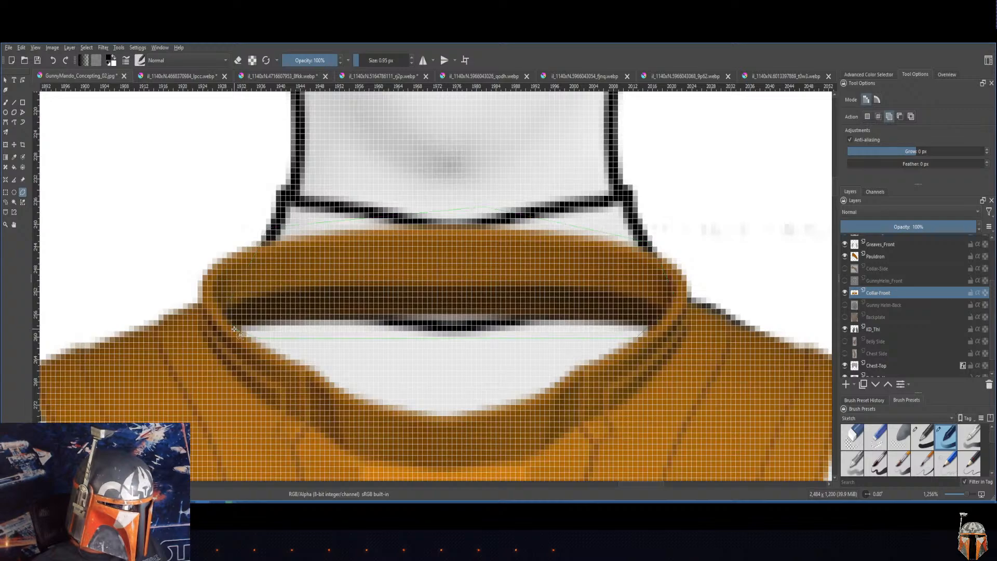
click(235, 329)
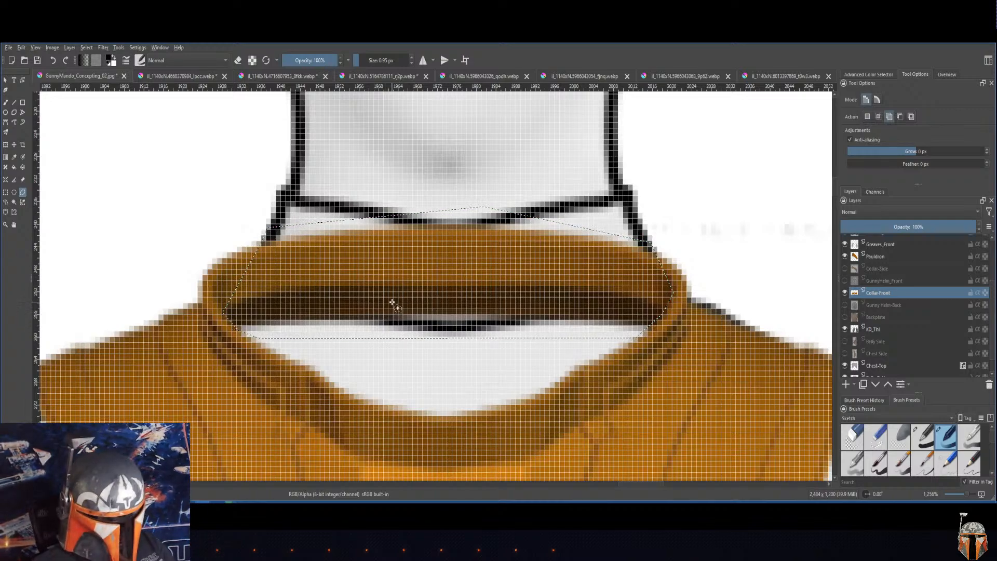
key(Delete)
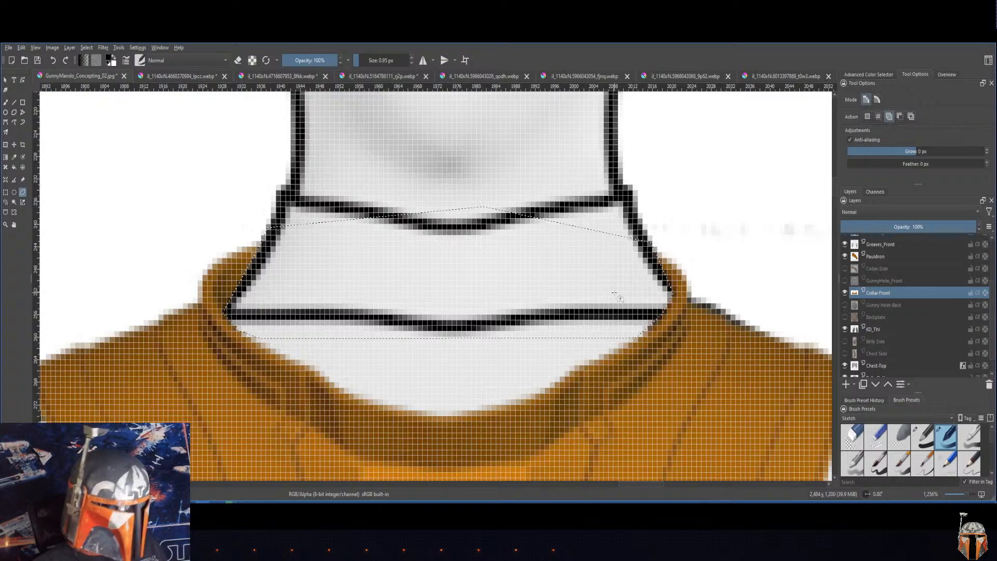
Step: Make the Pauldron layer active and duplicate it for the opposite shoulder
key(ctrl+minus)
key(ctrl+minus)
key(ctrl+minus)
key(ctrl+minus)
key(ctrl+minus)
key(ctrl+minus)
key(ctrl+minus)
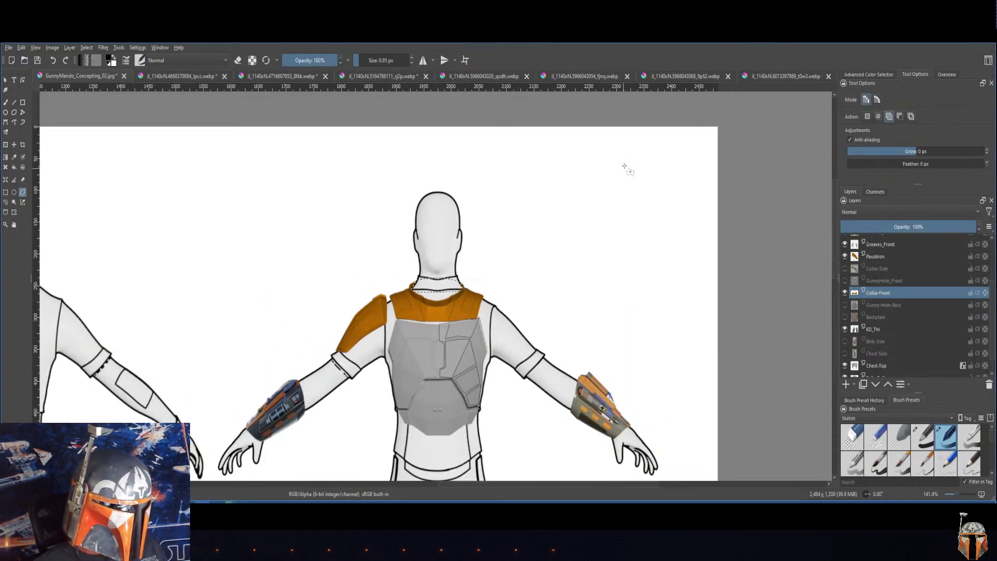
mouse_move(835, 274)
mouse_down()
mouse_move(836, 297)
mouse_move(838, 288)
mouse_up()
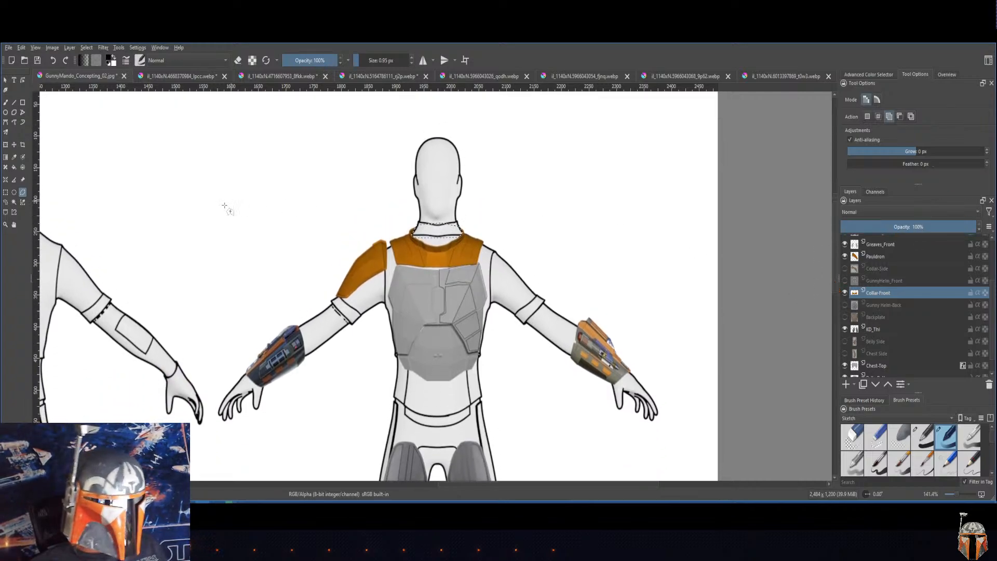
click(5, 81)
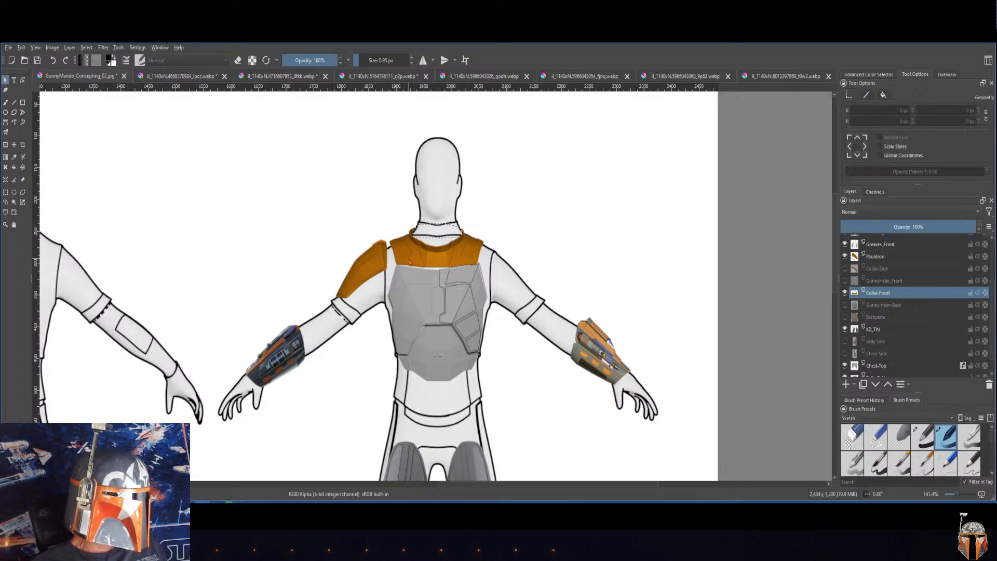
click(378, 265)
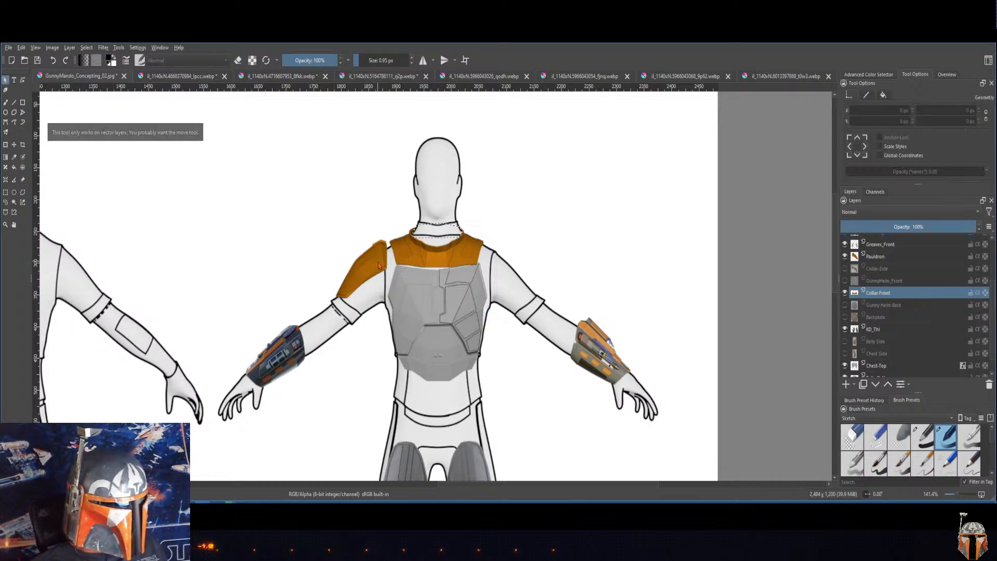
click(881, 257)
key(b)
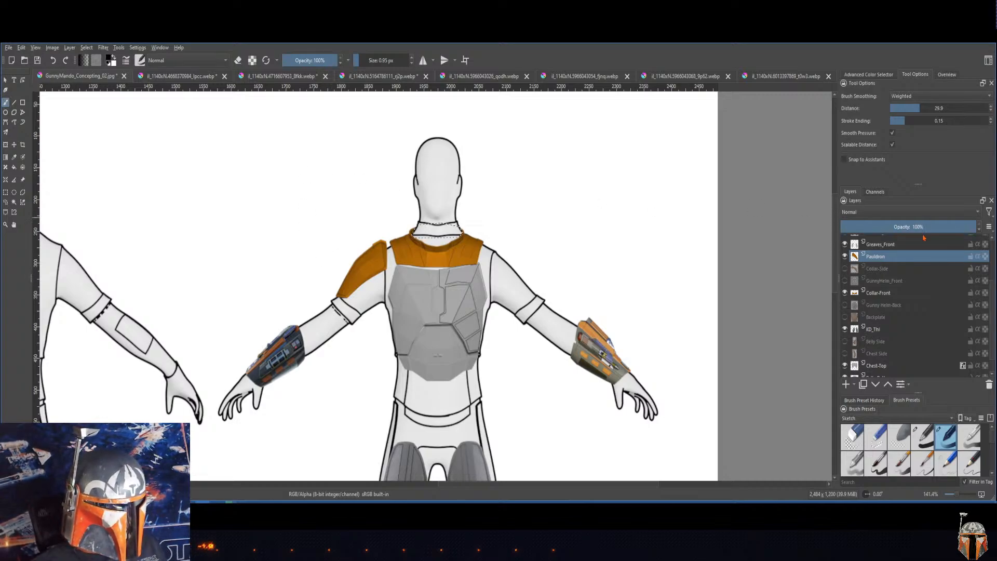
right_click(880, 261)
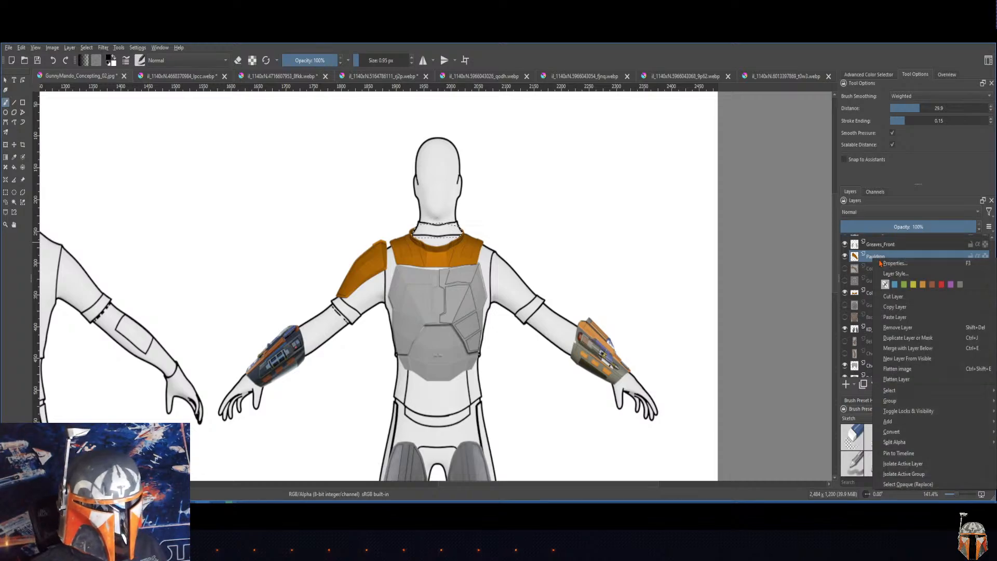
click(897, 338)
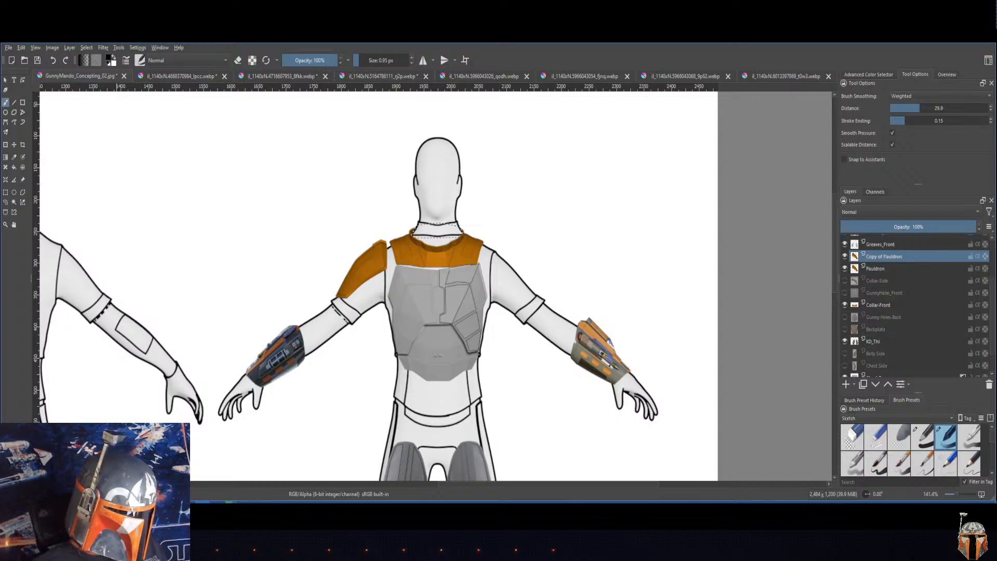
Step: Switch to Firefox and search the web for "flip image in Krita" in a new tab
click(210, 502)
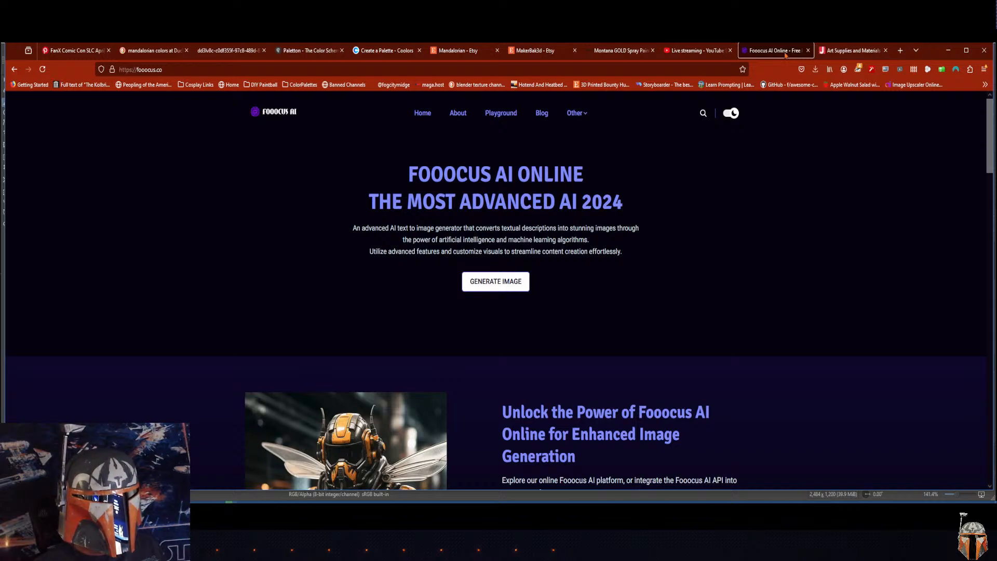
click(900, 51)
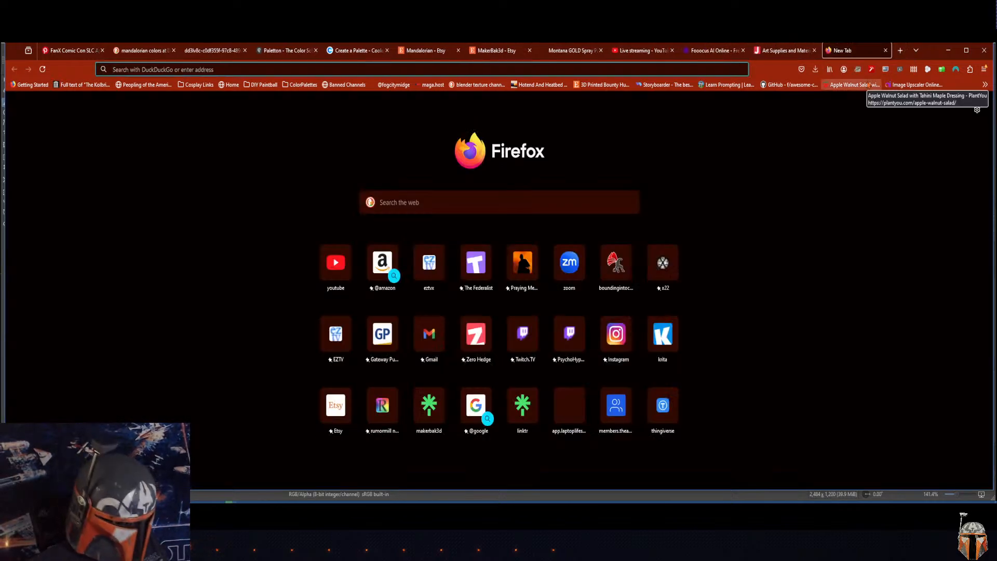
text(gi)
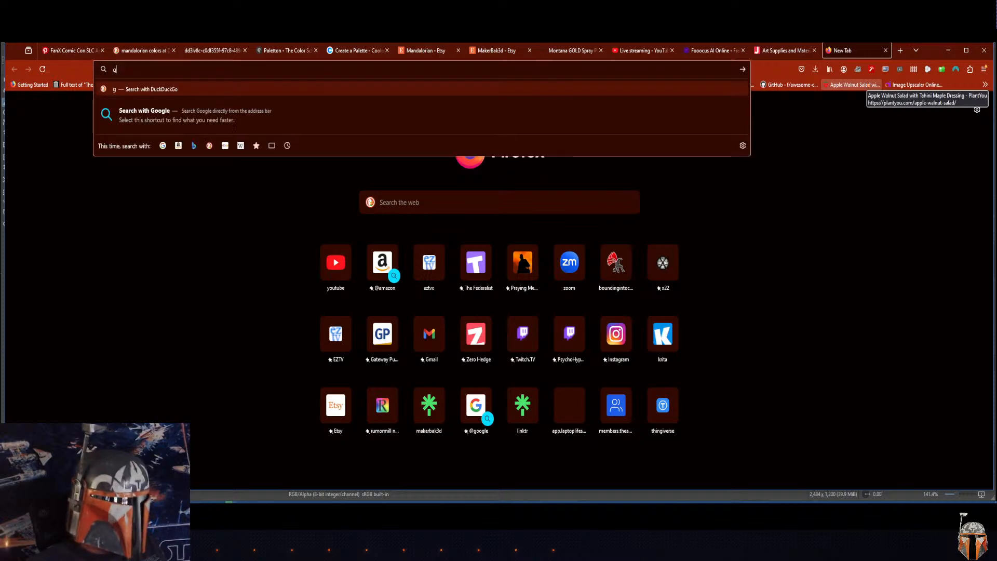
key(BackSpace)
key(BackSpace)
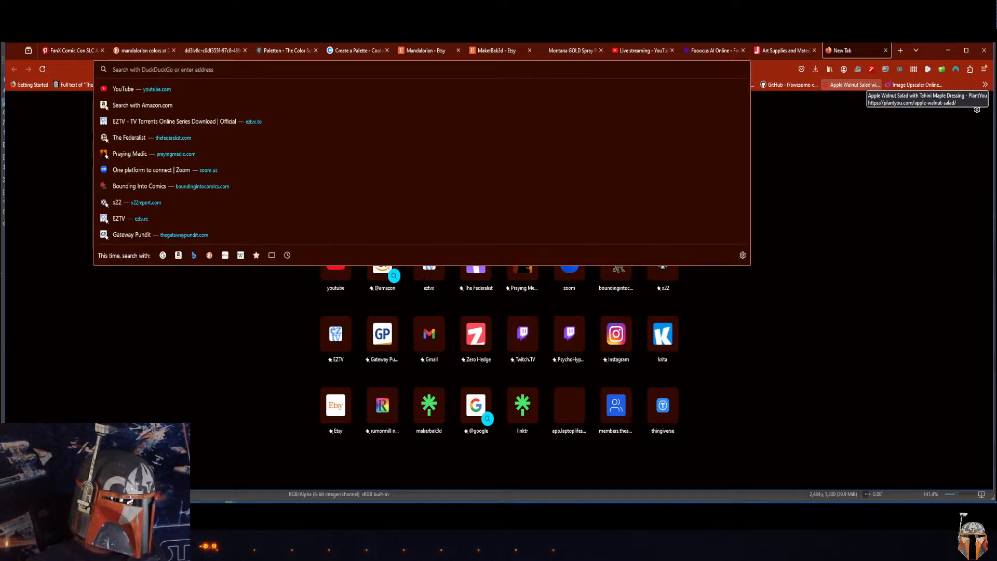
text(flip)
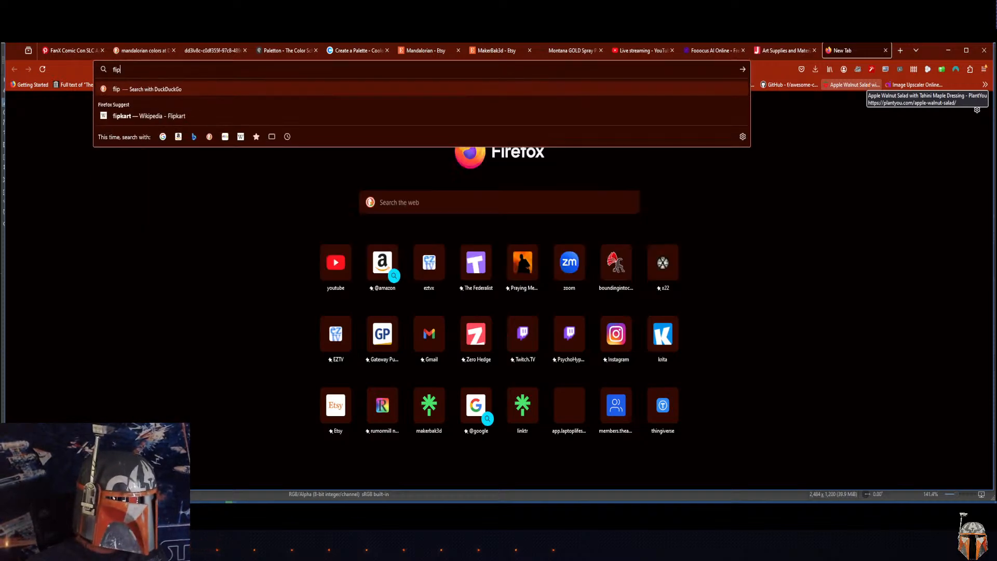
text( image in K)
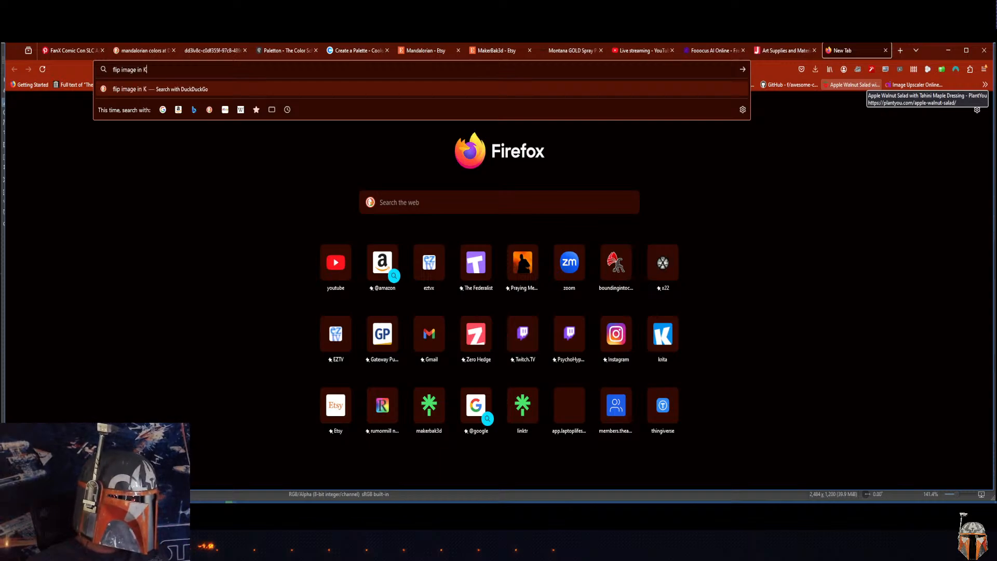
text(rita)
key(Return)
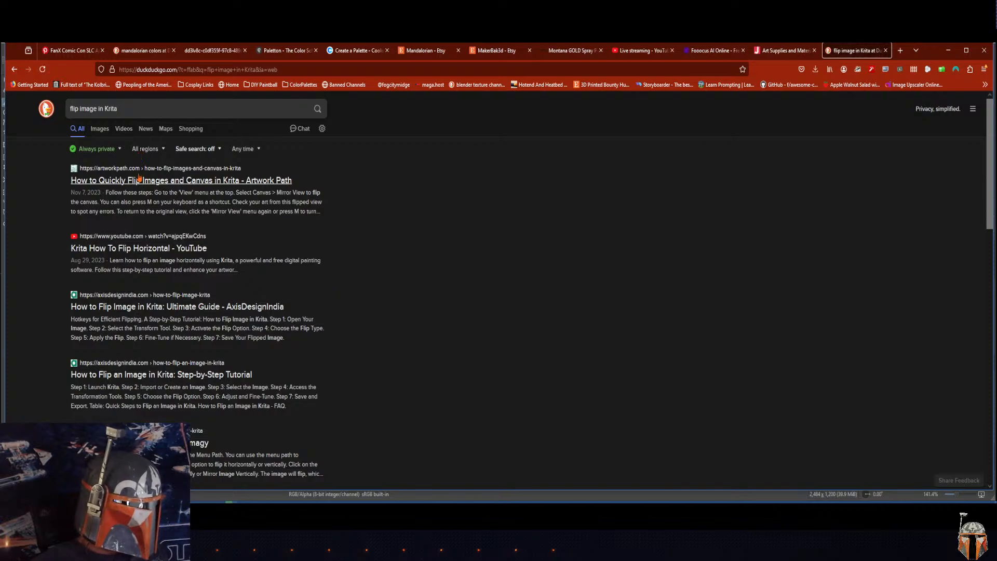
Step: Open the "Krita How To Flip Horizontal" YouTube result, play it past the advertisement, and lower its volume
click(138, 249)
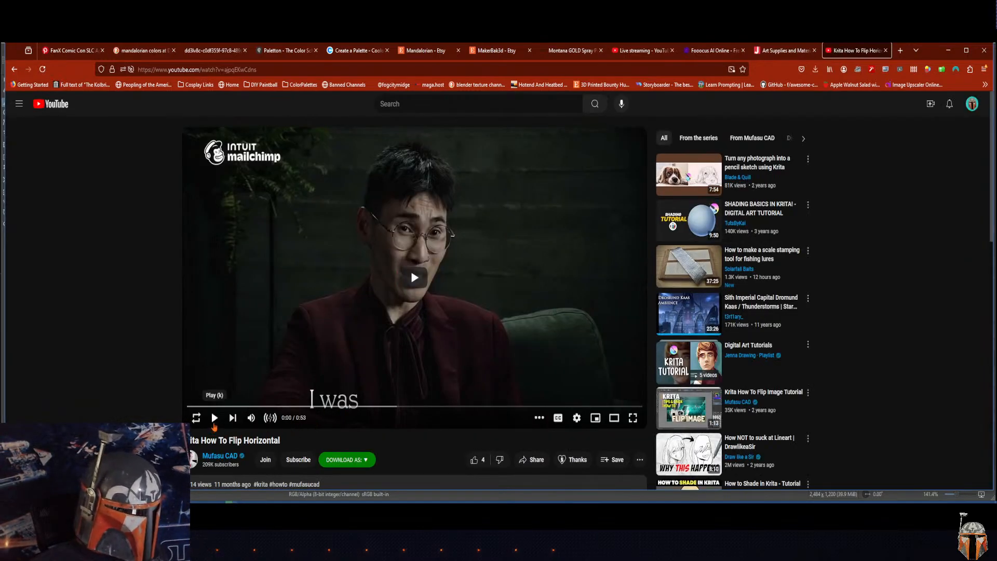
click(215, 420)
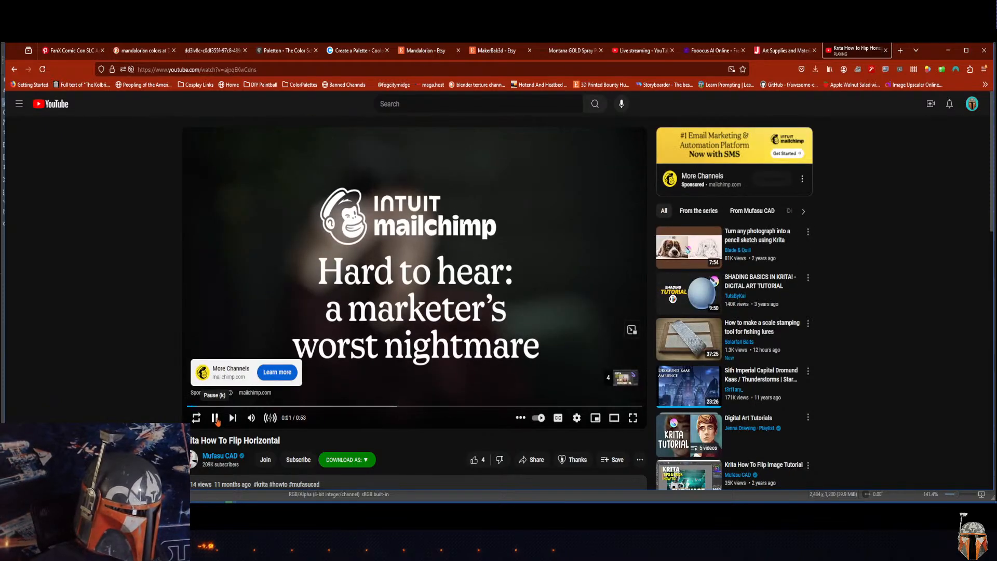
mouse_move(627, 382)
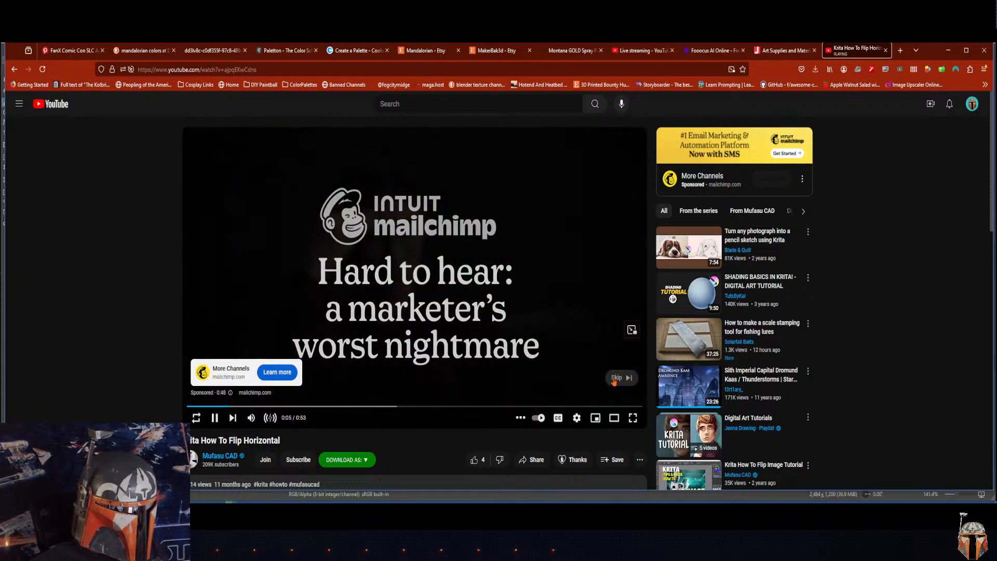
click(592, 380)
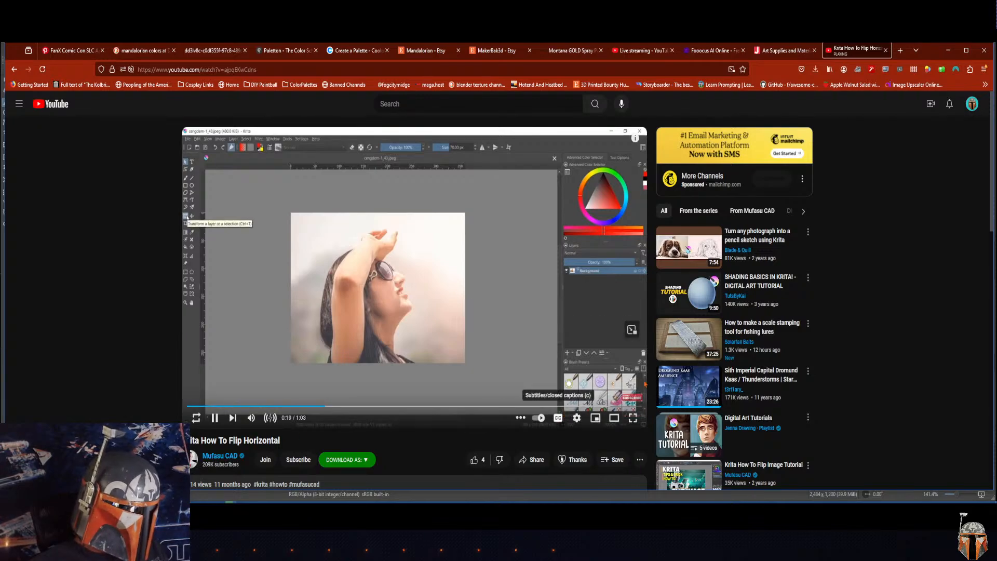
scroll(987, 220, down, 1)
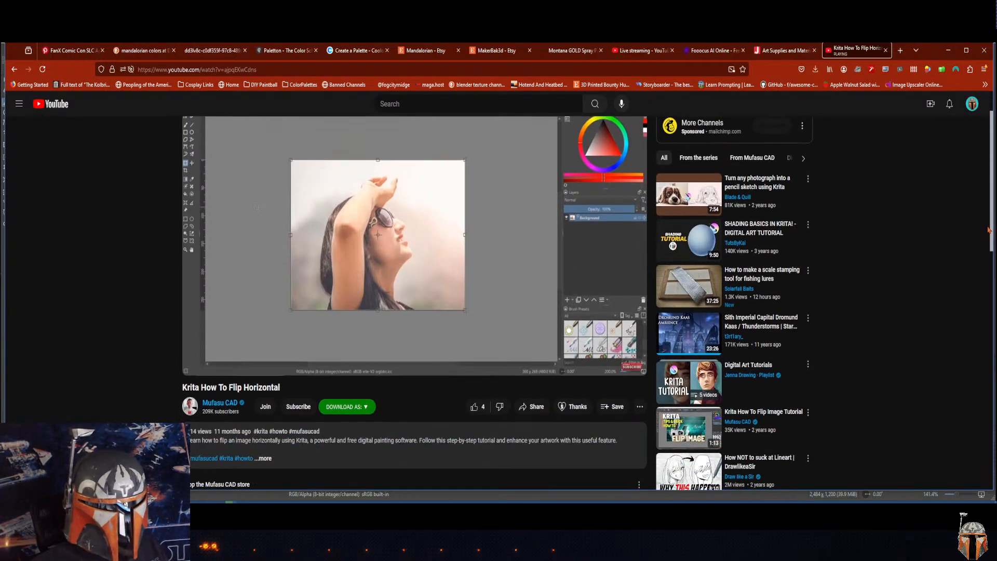
scroll(990, 225, up, 1)
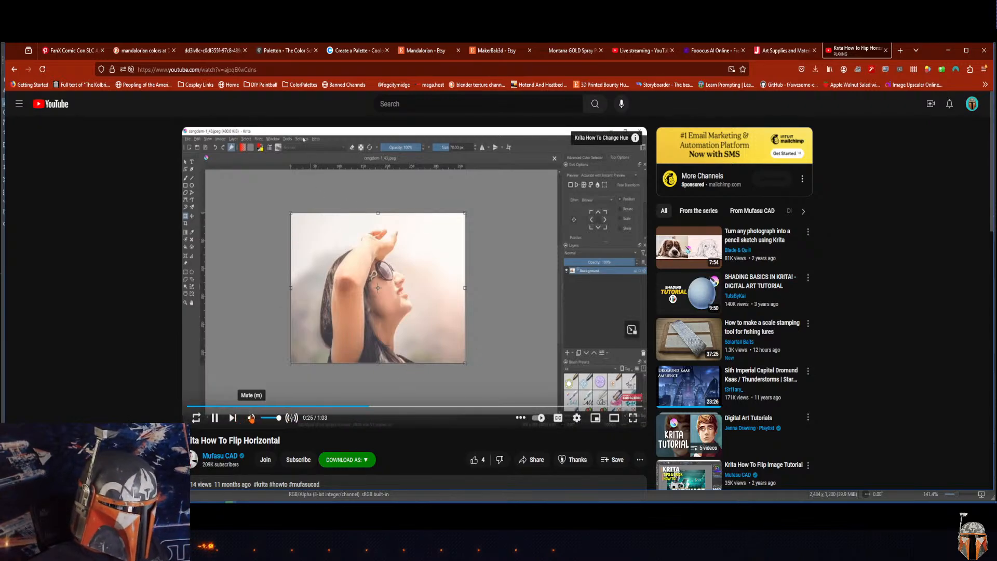
drag(276, 418, 270, 418)
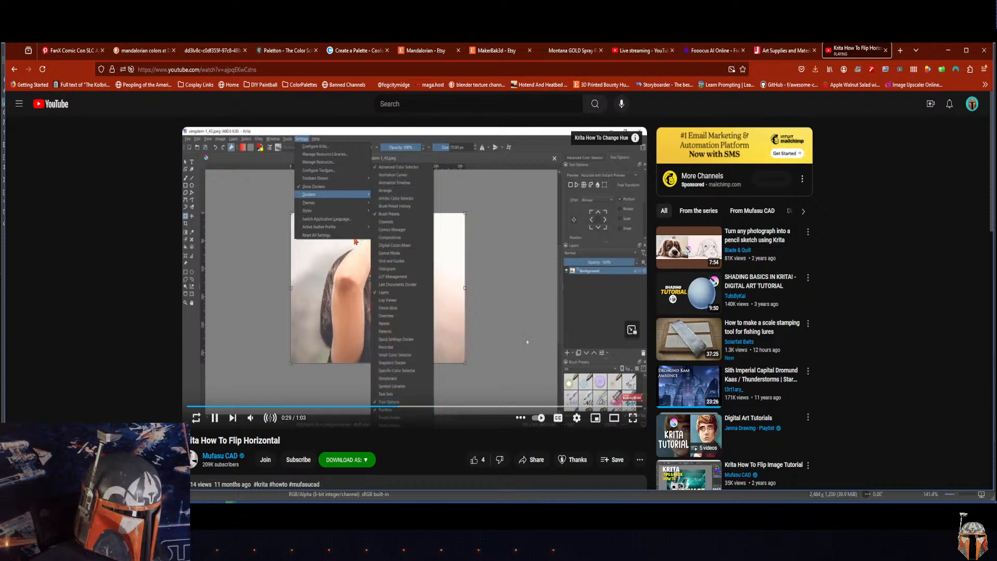
Step: Watch the tutorial in full screen and rewind to about 0:37 to review how the image is flipped horizontally
click(269, 252)
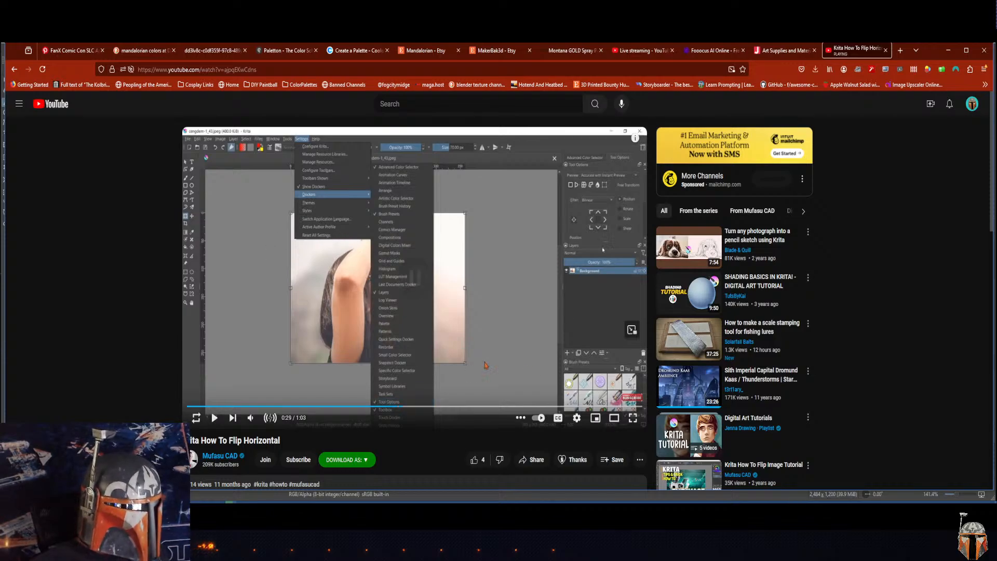
click(633, 418)
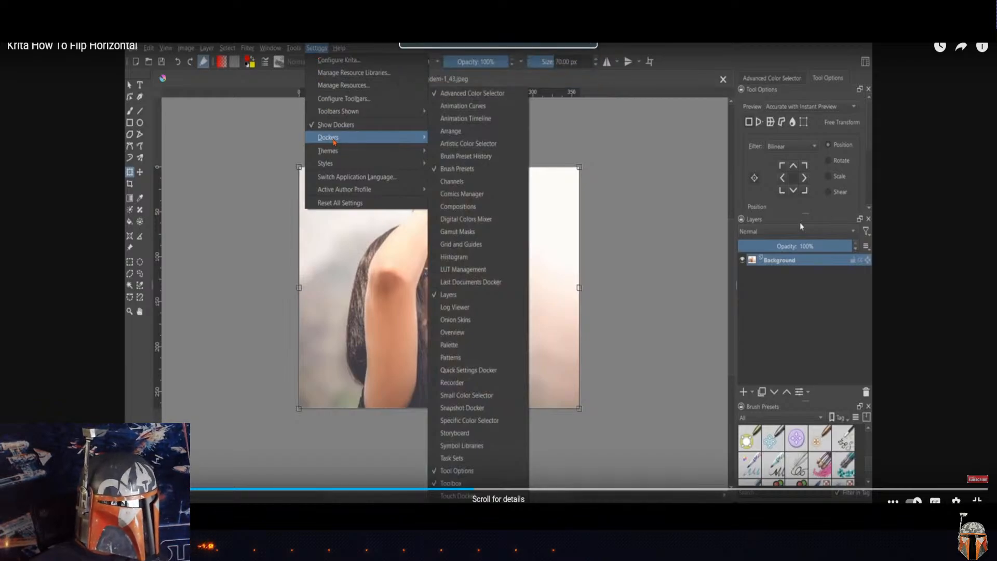
click(800, 223)
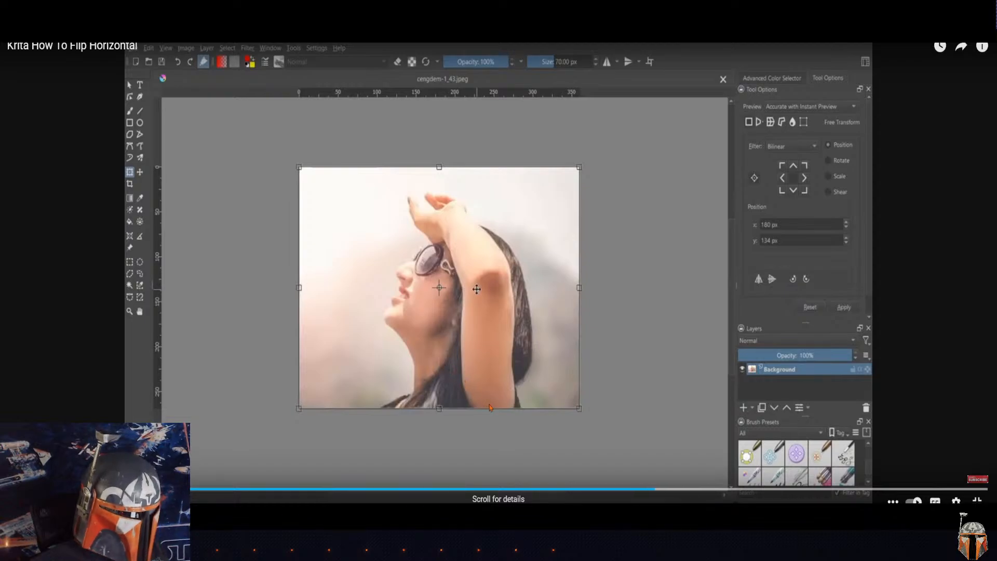
click(665, 490)
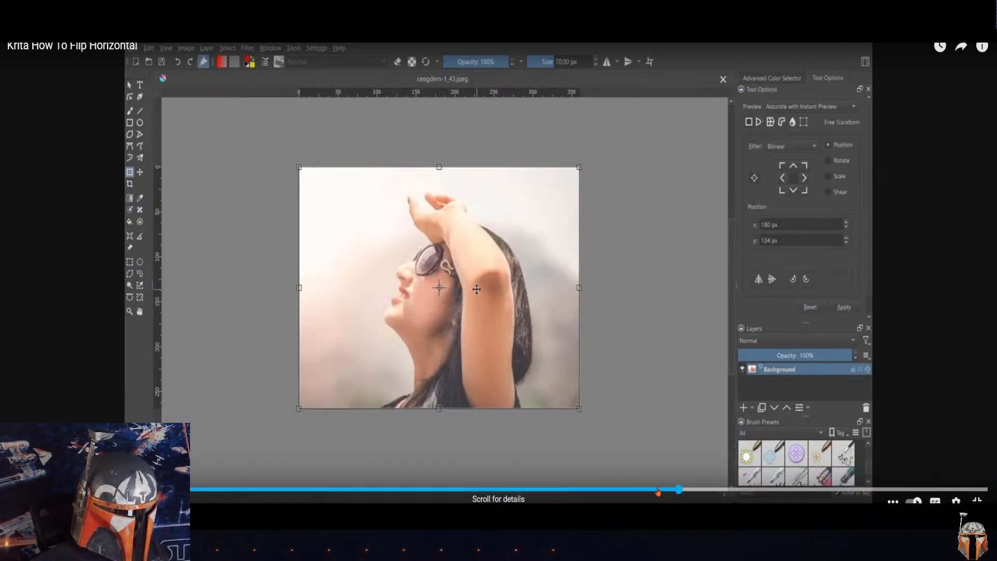
click(650, 489)
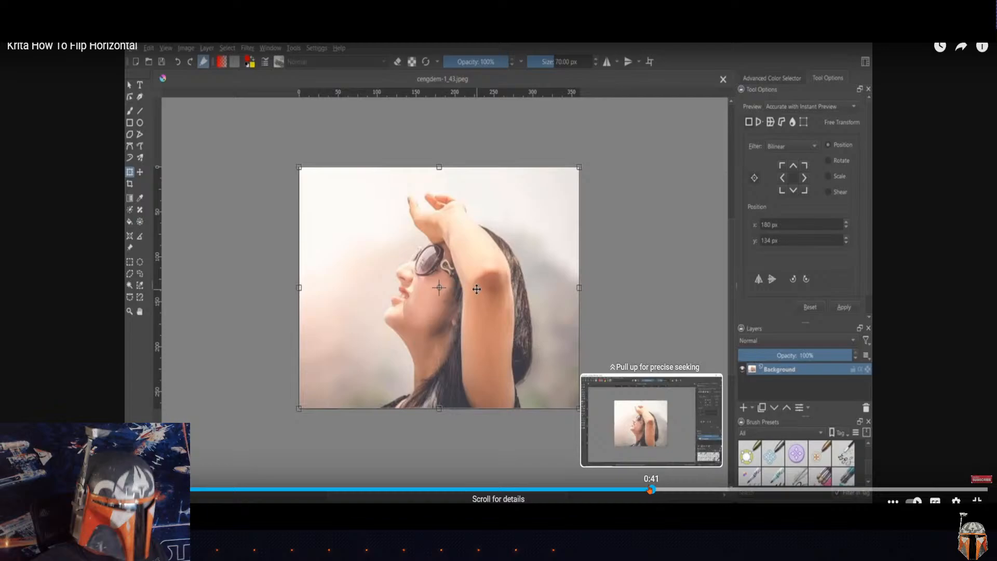
click(614, 490)
click(605, 489)
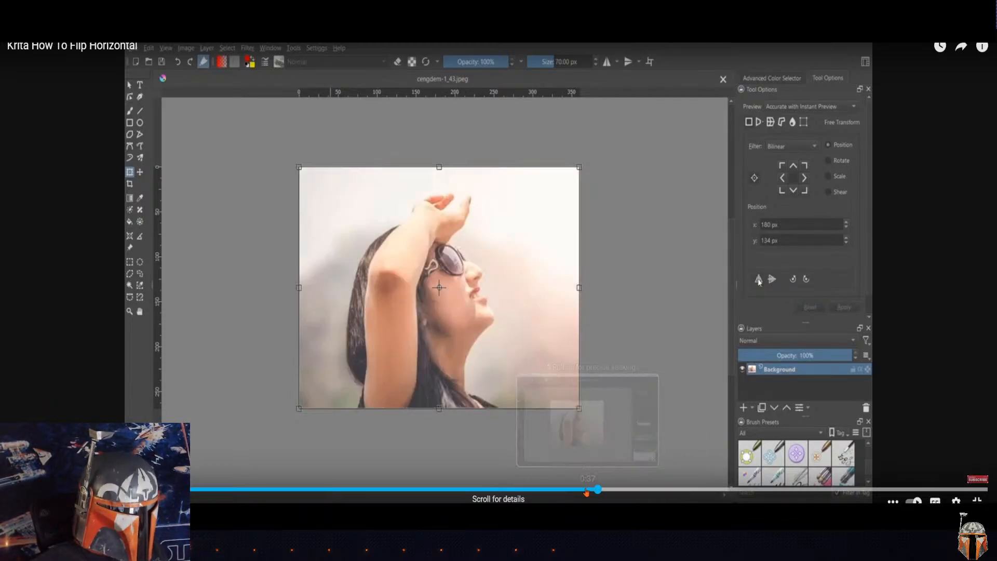
Step: Replay and pause the tutorial at the horizontal flip option, leave full screen, and switch back to Krita
click(572, 490)
click(555, 490)
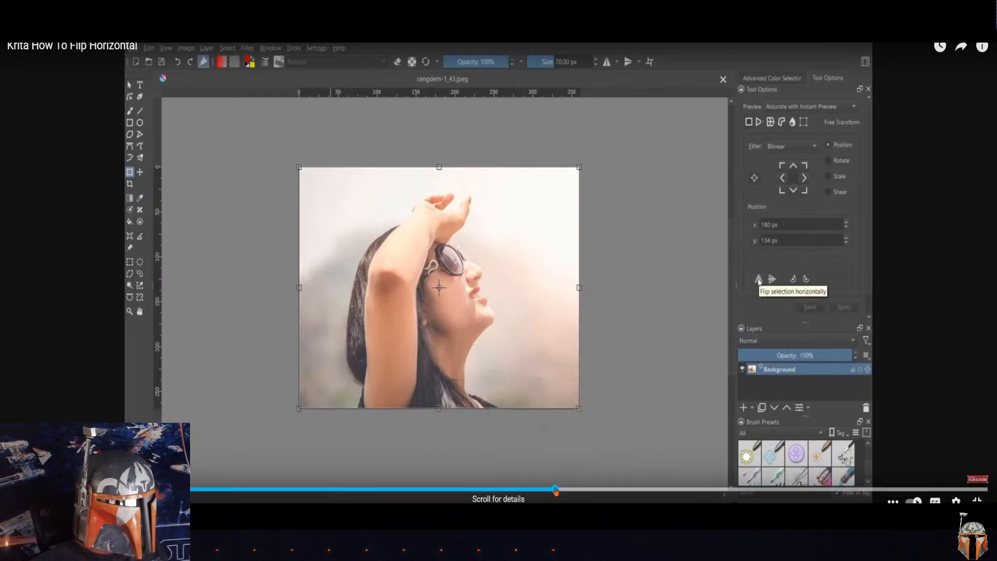
click(720, 329)
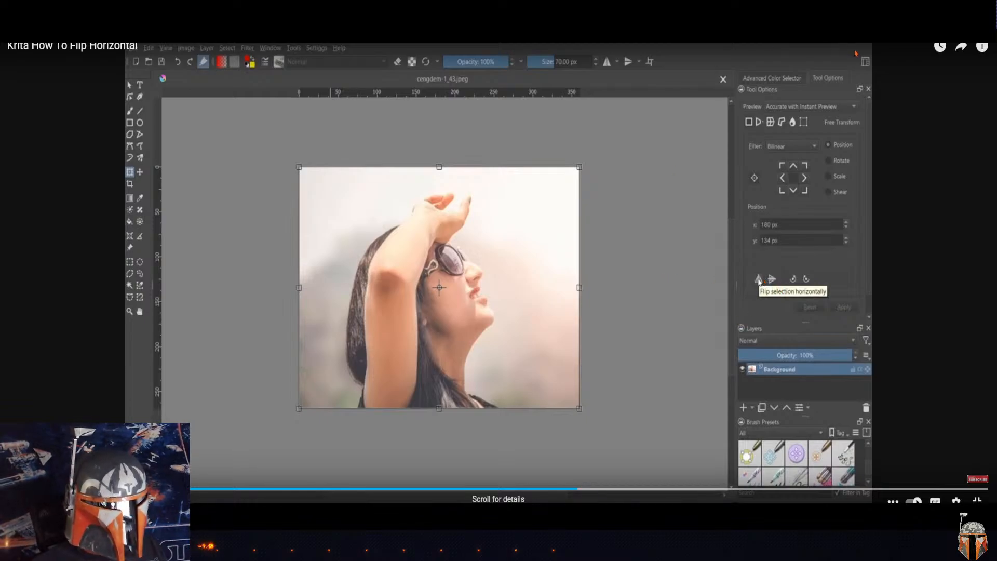
click(976, 501)
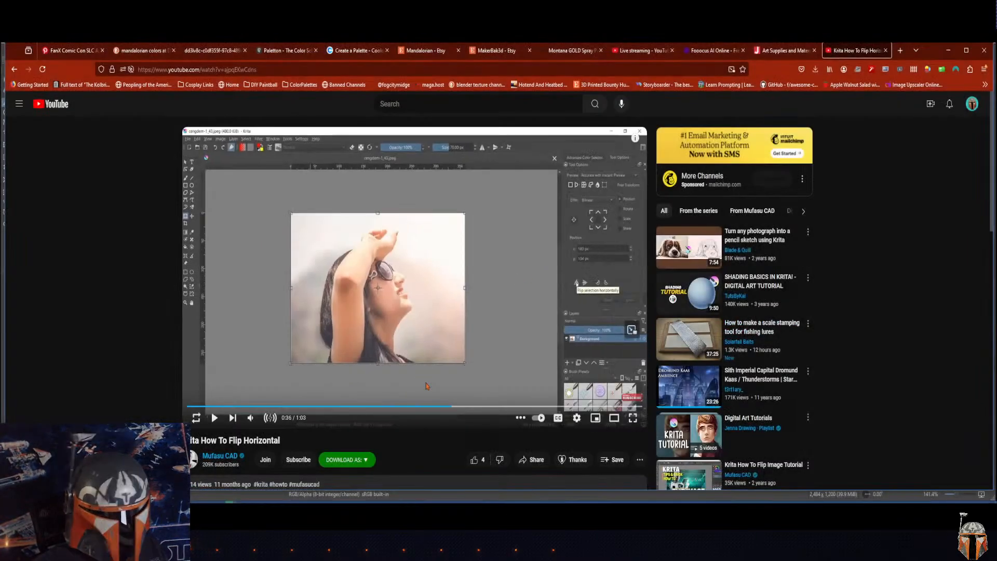
click(948, 51)
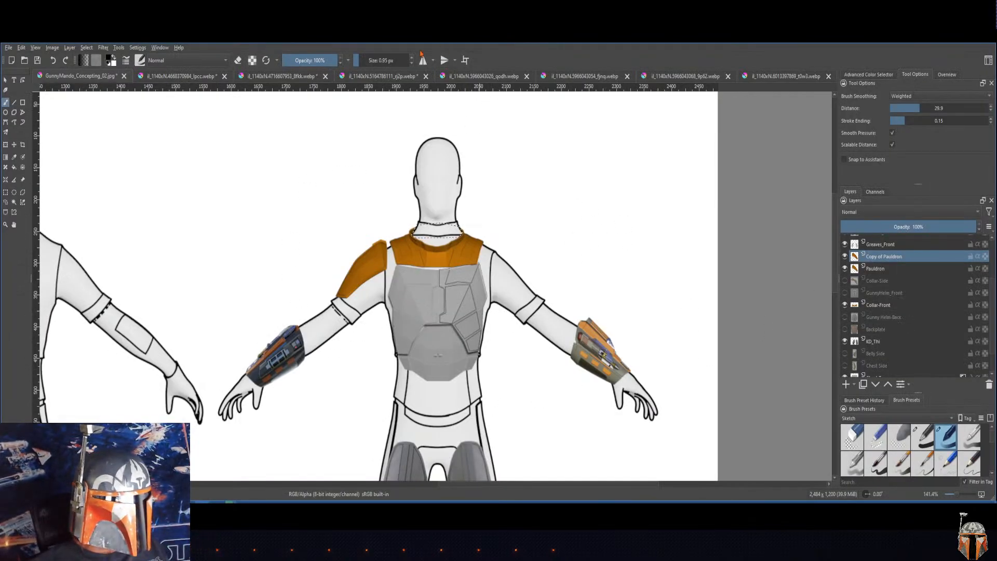
Step: Clear the active selection and make the Copy of Pauldron layer active
click(87, 47)
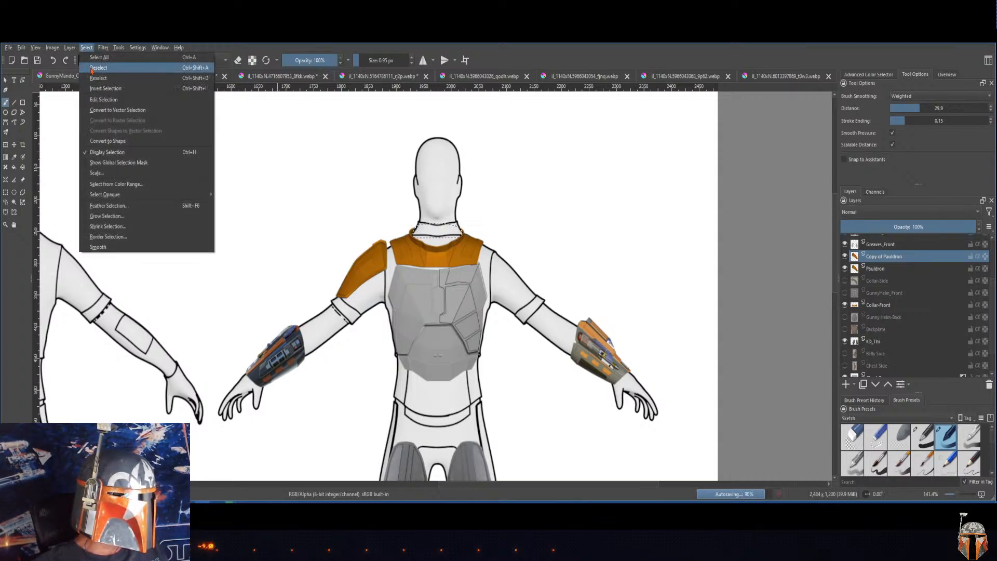
click(98, 68)
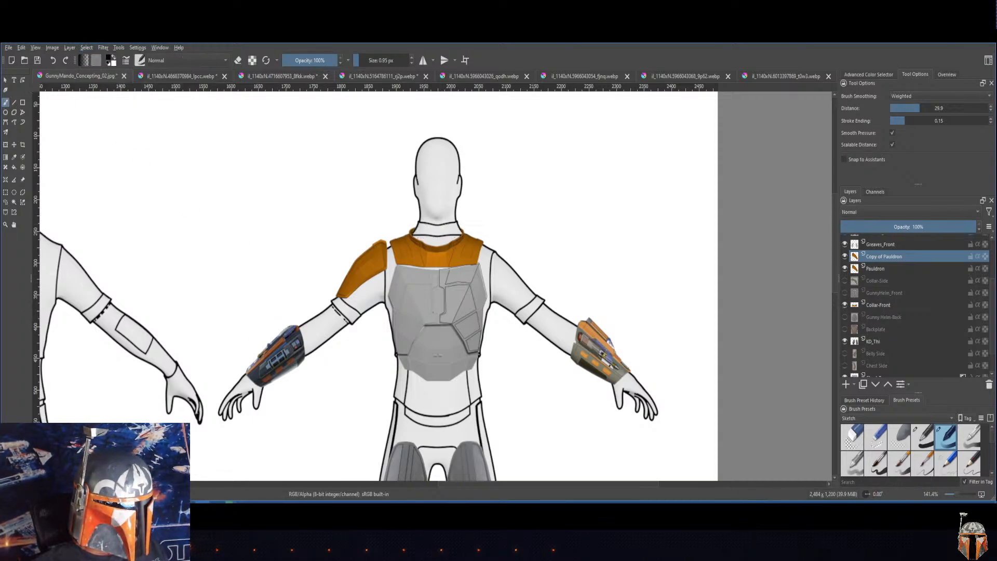
click(878, 269)
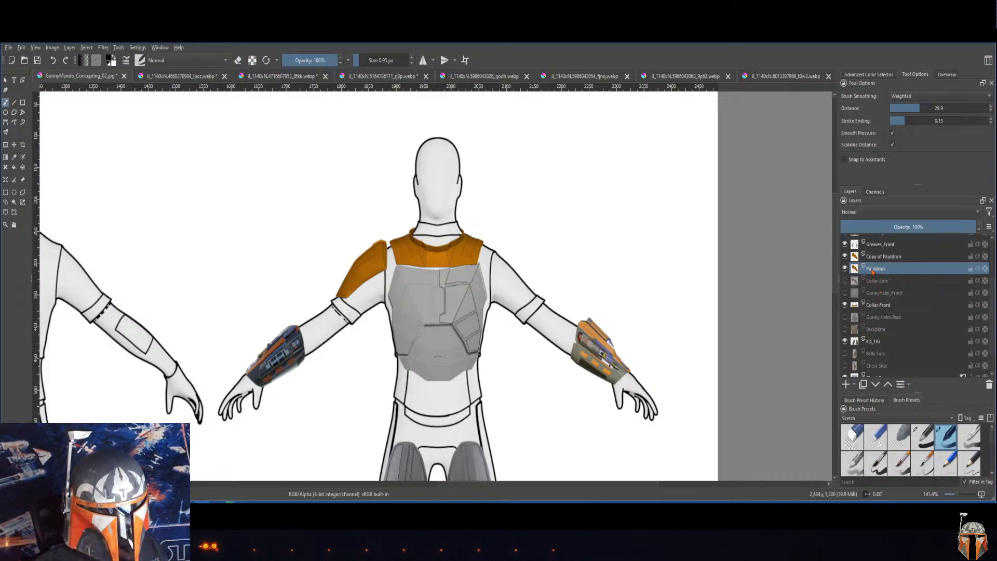
right_click(872, 272)
click(877, 260)
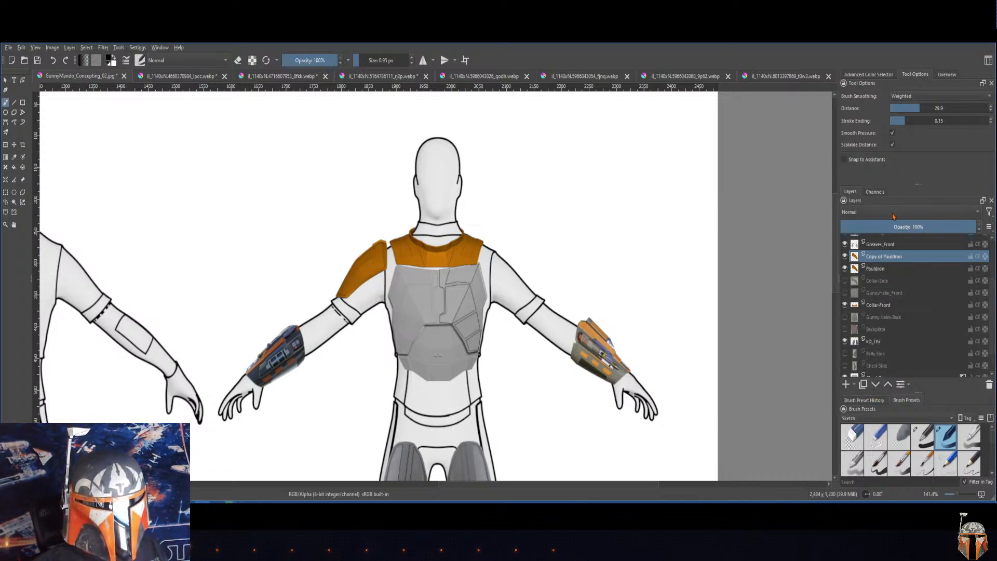
Step: Give the tool options more room above the layer list and review the list of available dockers
scroll(903, 311, down, 2)
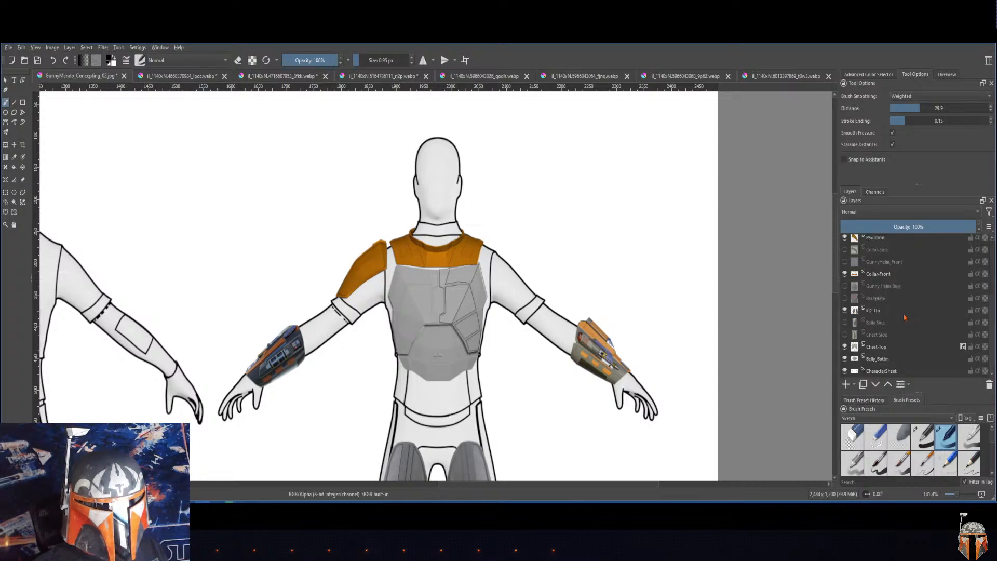
scroll(925, 211, up, 3)
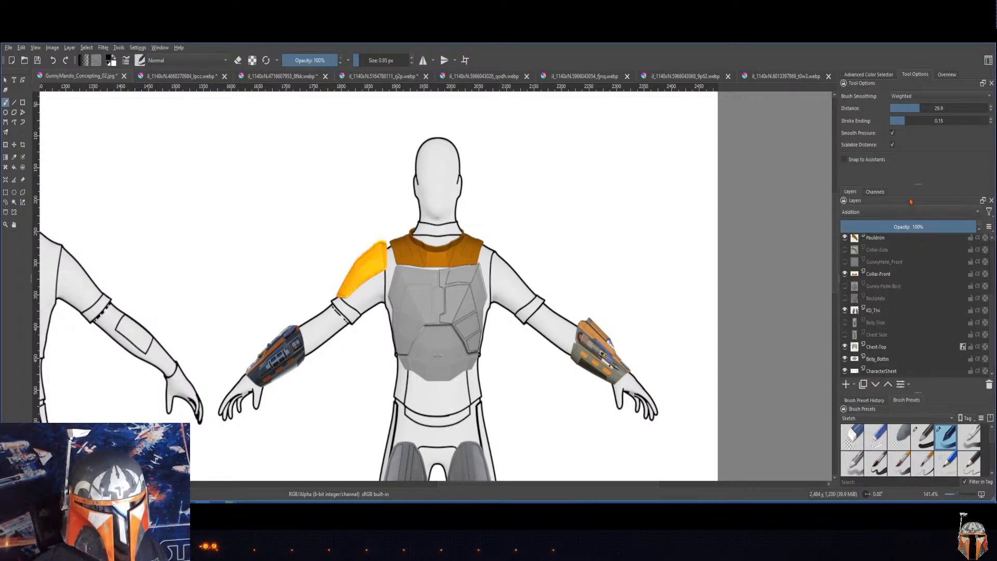
drag(903, 183, 903, 235)
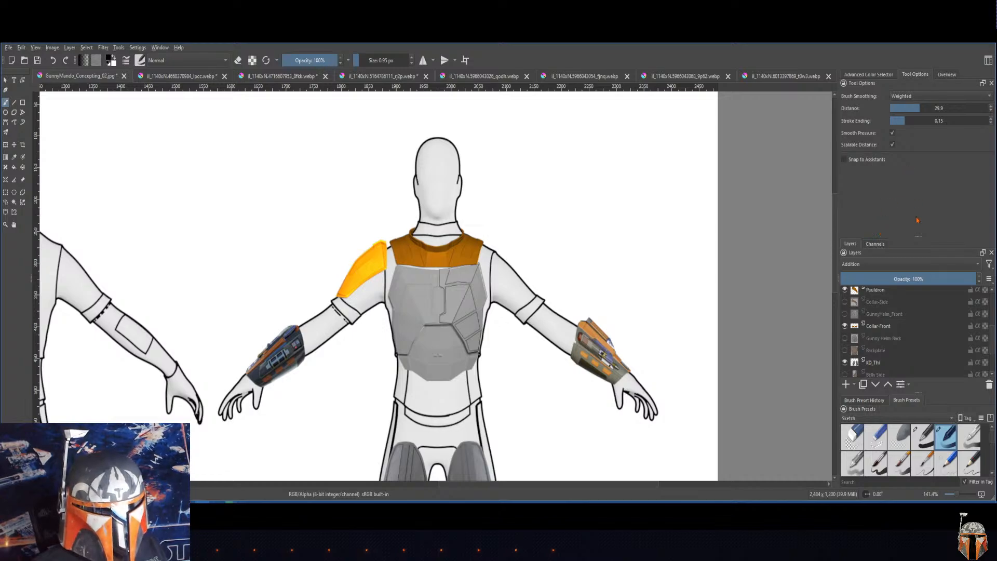
scroll(882, 300, up, 3)
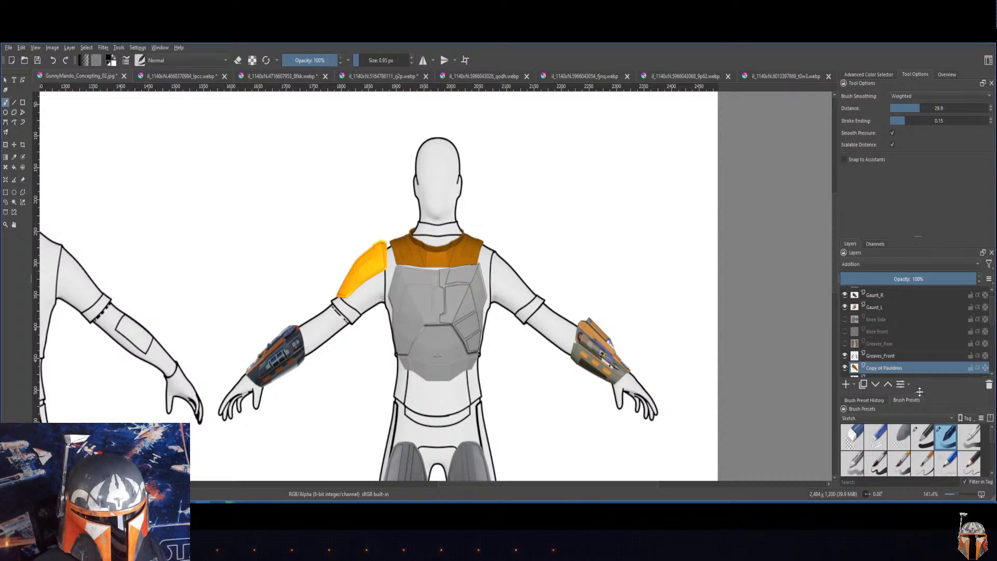
click(138, 47)
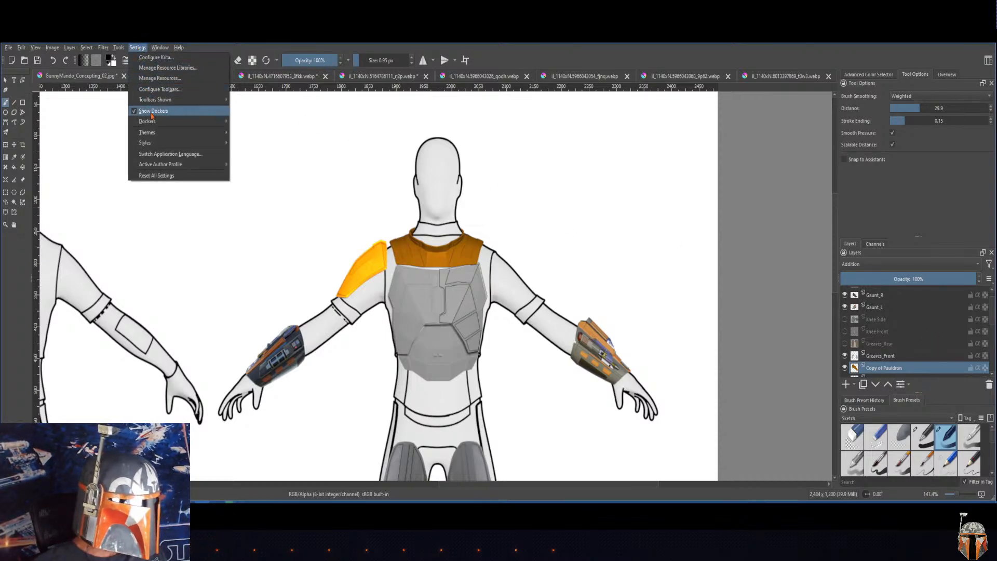
mouse_move(155, 121)
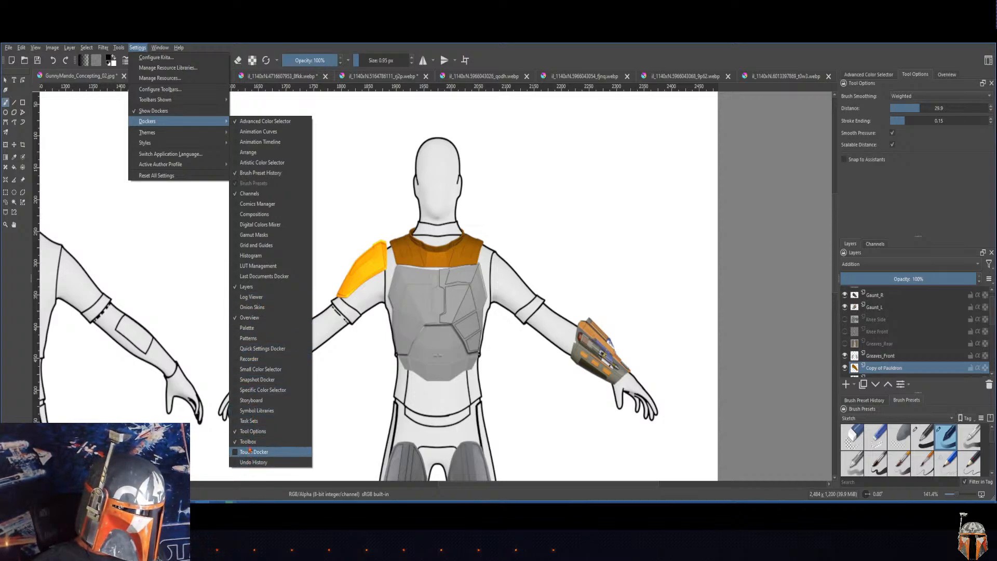
click(423, 217)
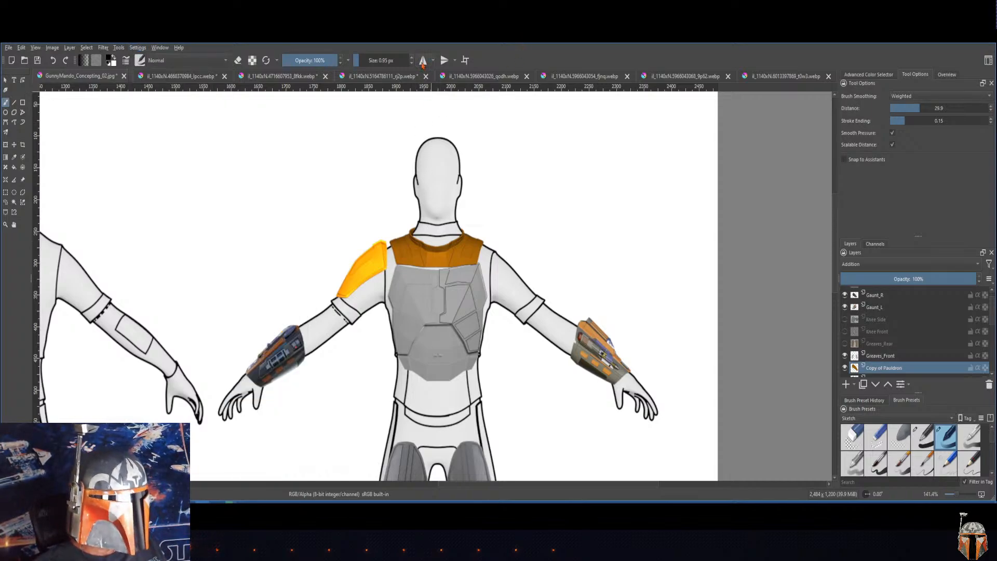
Step: Try the horizontal mirror tool for flipping the pauldron copy, repositioning its mirror line and moving it to the canvas center
click(423, 62)
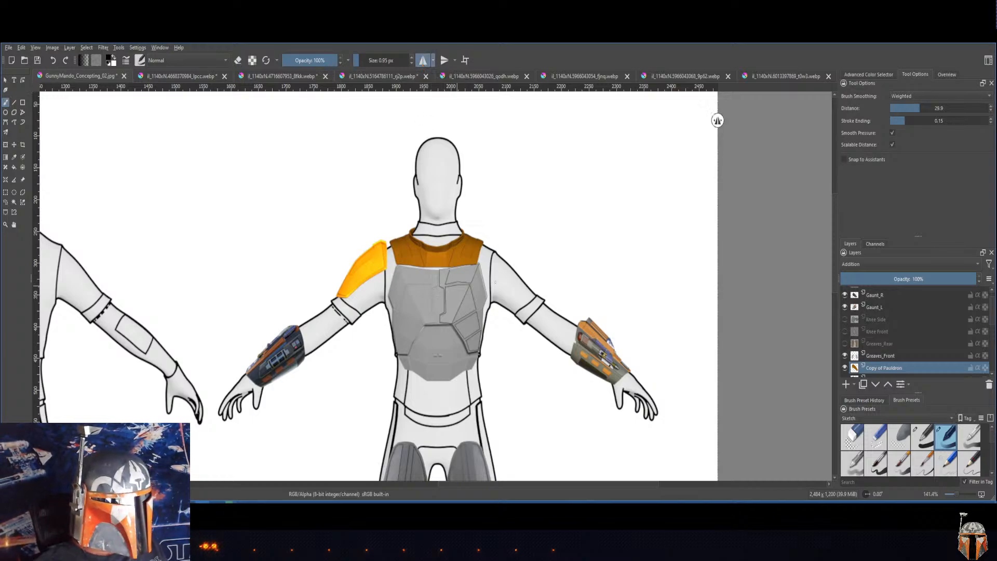
scroll(574, 275, down, 6)
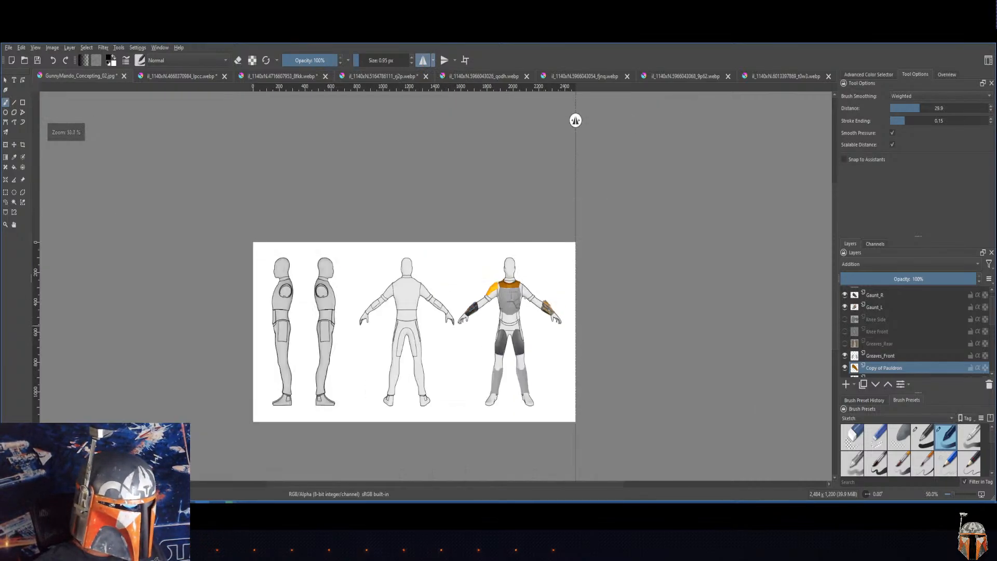
scroll(575, 275, up, 3)
scroll(524, 296, up, 1)
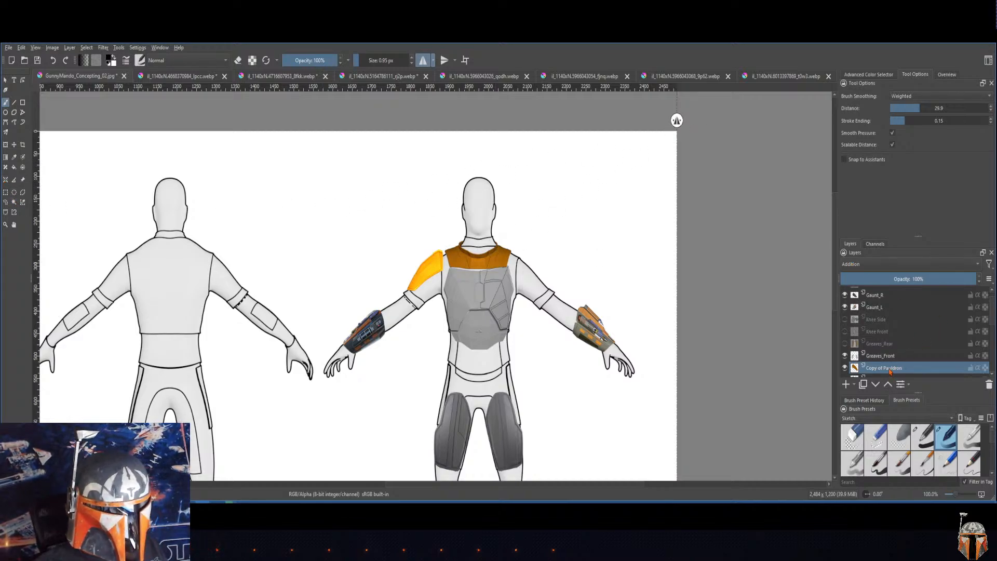
drag(675, 119, 465, 137)
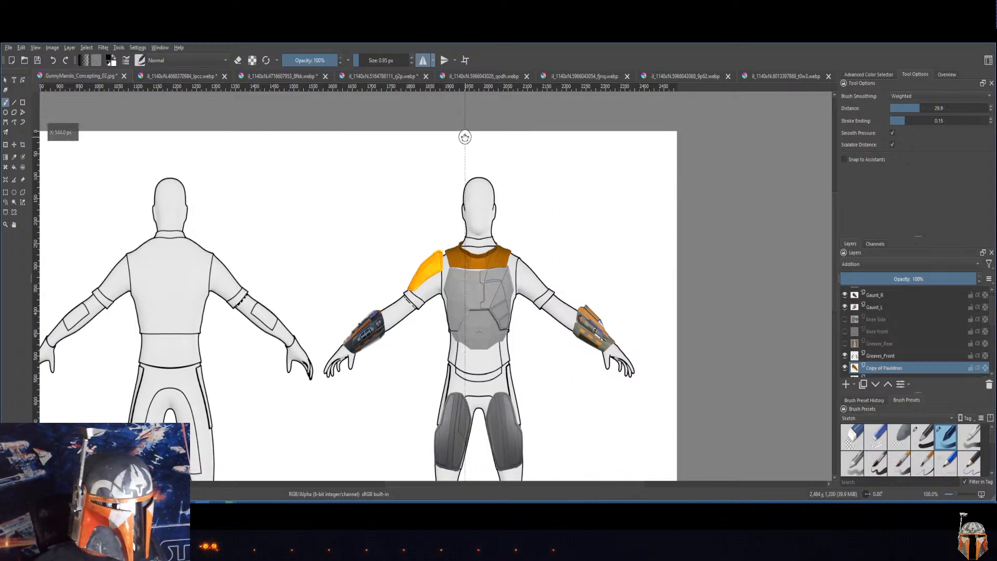
click(433, 60)
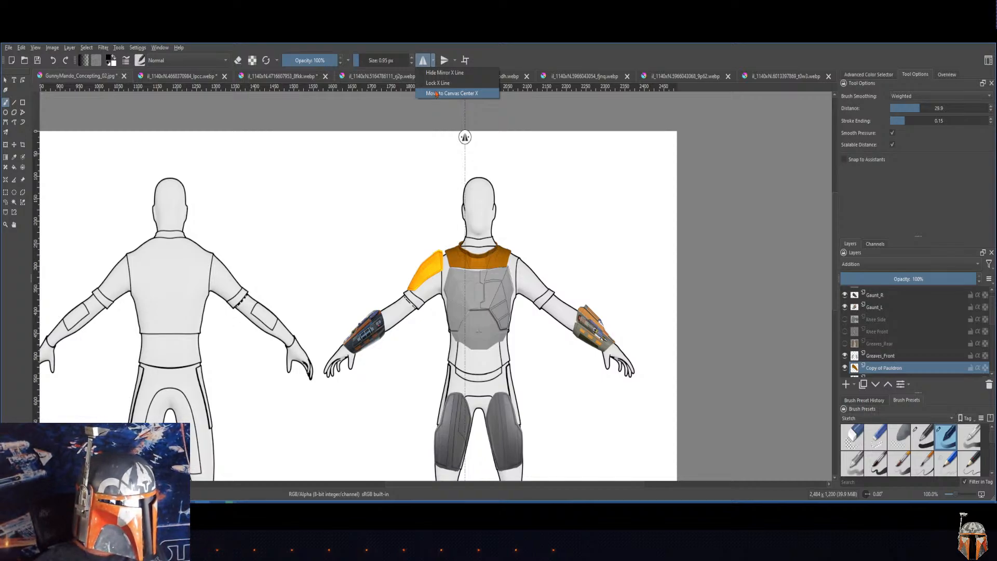
click(436, 94)
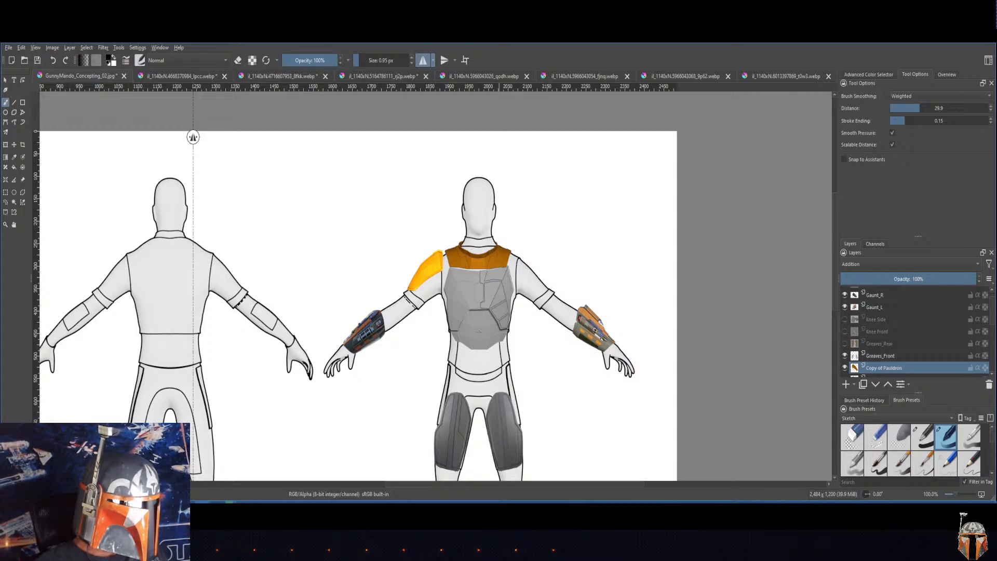
drag(293, 365, 589, 376)
drag(383, 358, 142, 325)
drag(509, 415, 546, 398)
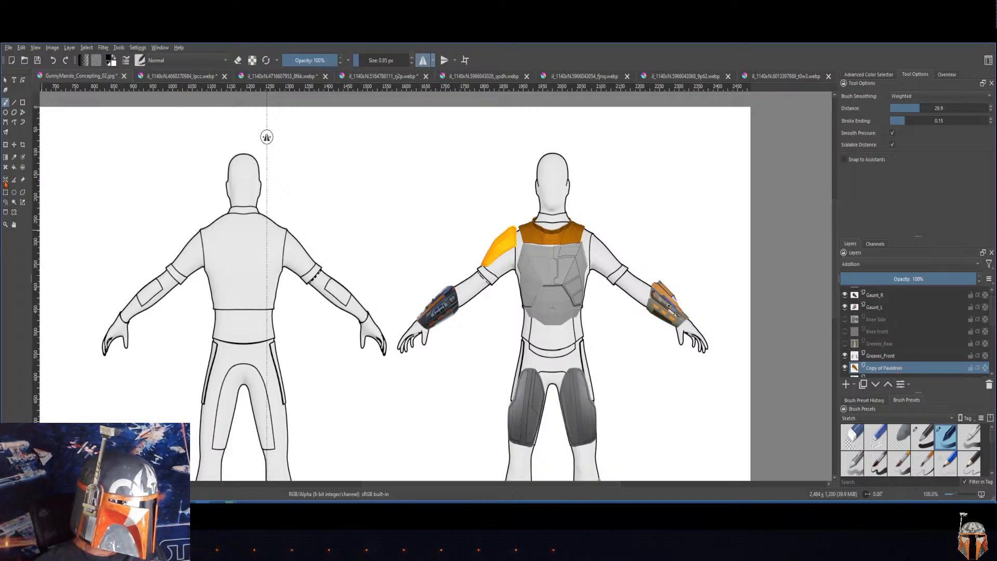
Step: Set the pauldron copy's blending mode to Normal and move it onto the left shoulder of the back-view figure
click(13, 146)
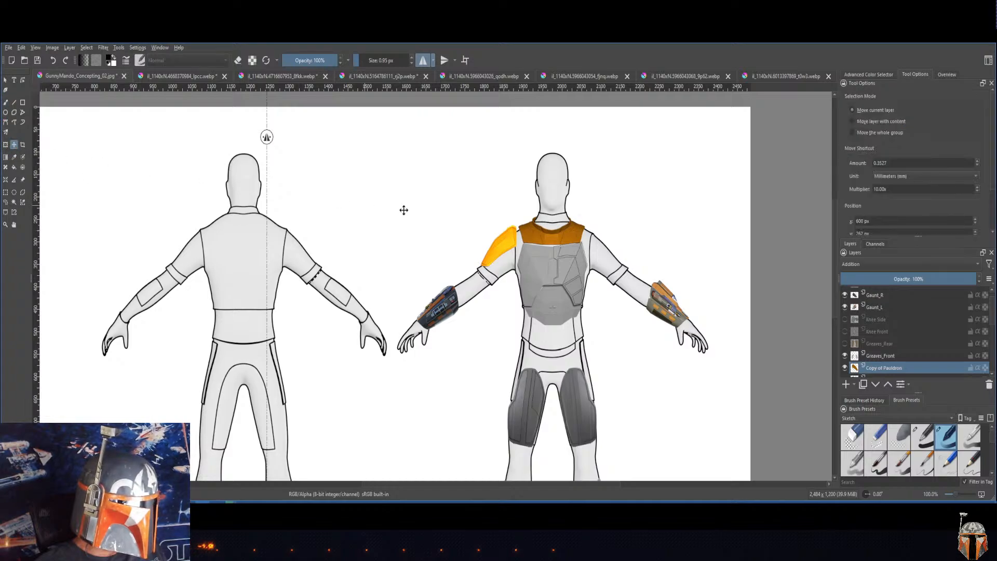
mouse_move(497, 248)
mouse_down()
mouse_move(459, 233)
mouse_move(507, 241)
mouse_move(496, 244)
mouse_up()
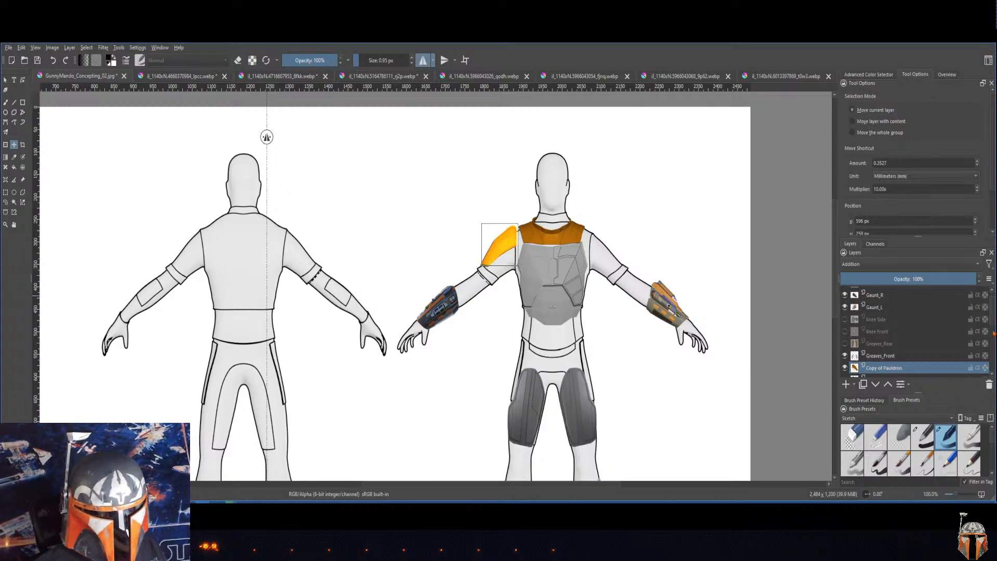
click(914, 264)
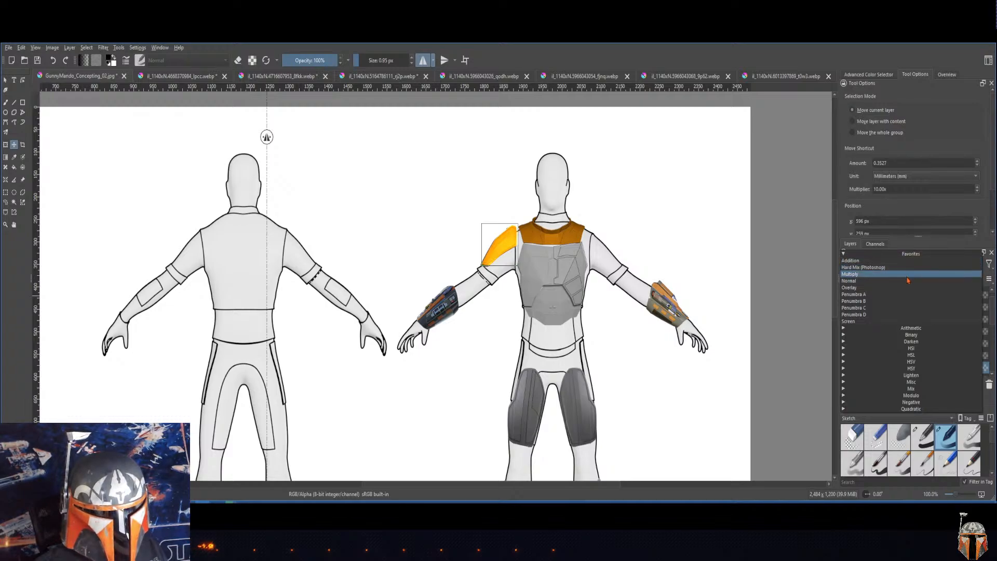
click(908, 281)
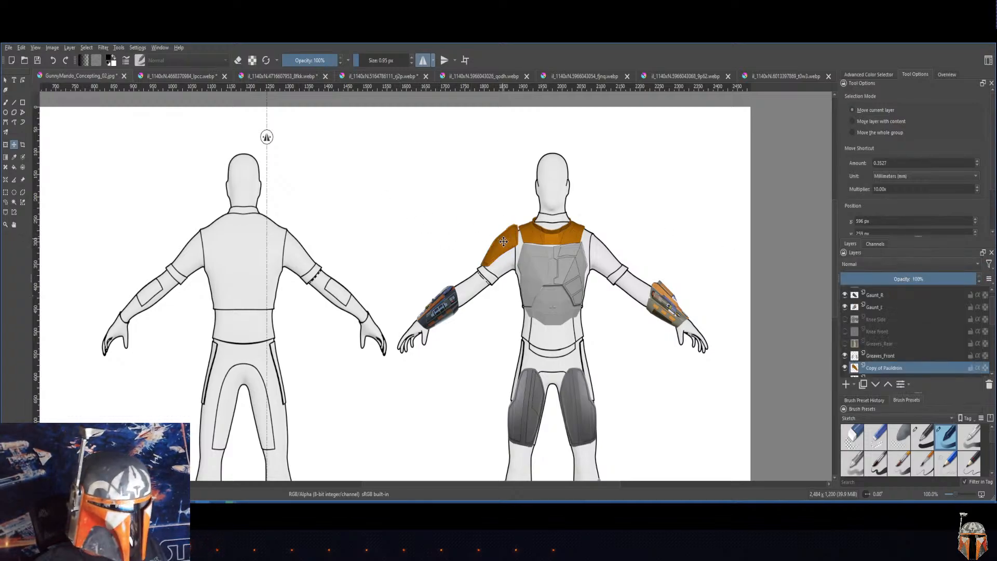
drag(498, 239, 217, 225)
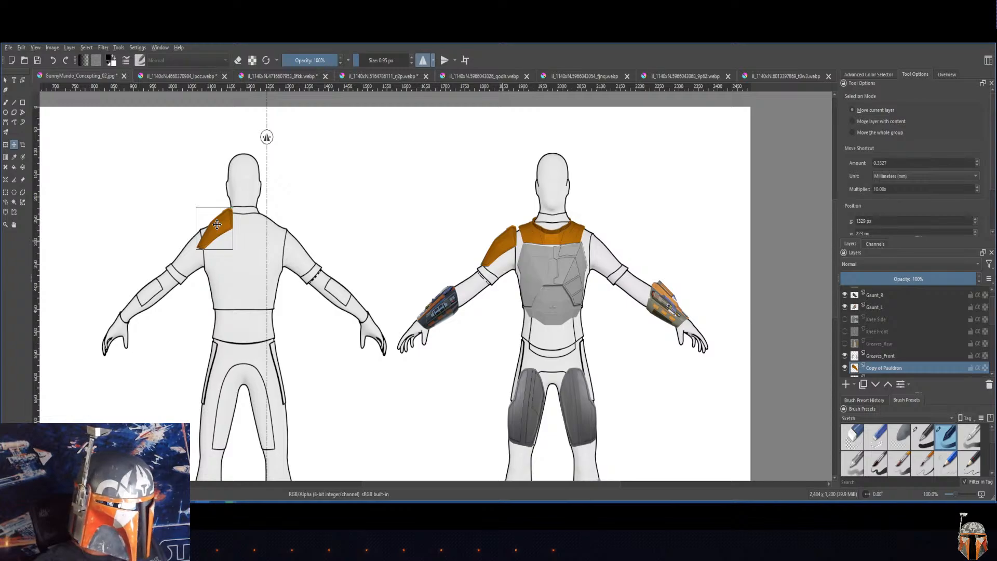
Step: Nudge the vertical mirror line to about X 1250 px, try the vertical mirror tool, and switch both mirror tools off
drag(267, 137, 266, 137)
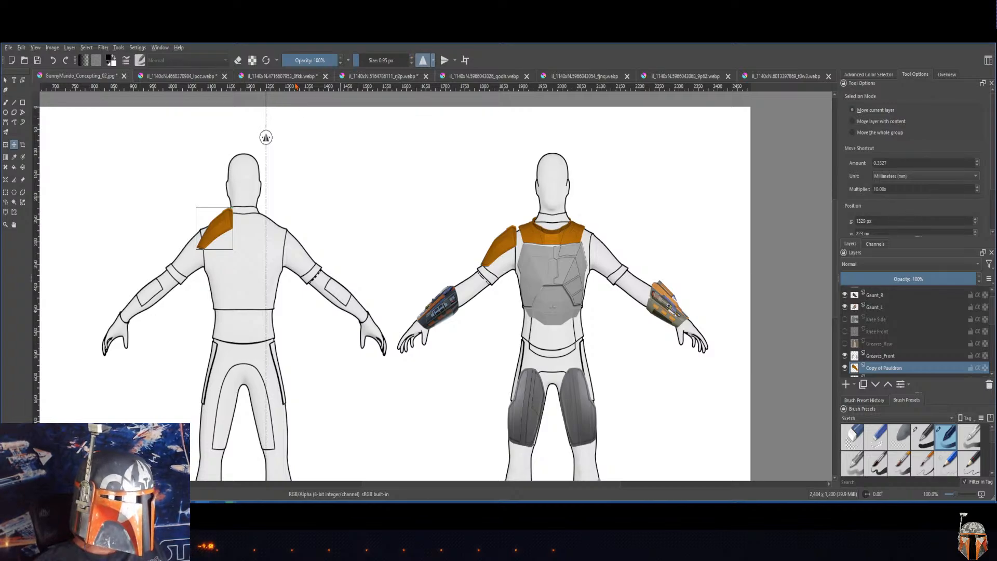
drag(266, 137, 264, 137)
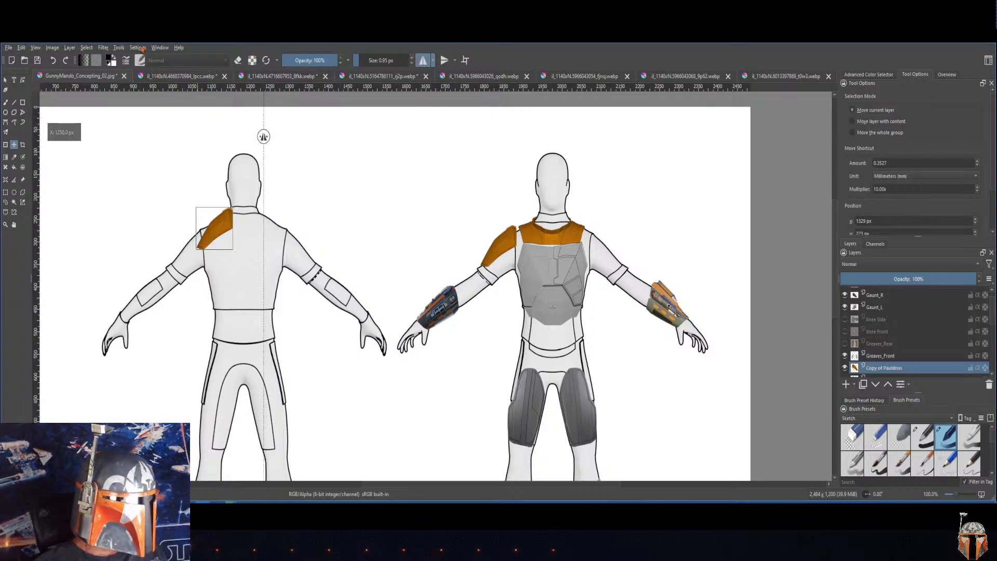
click(450, 62)
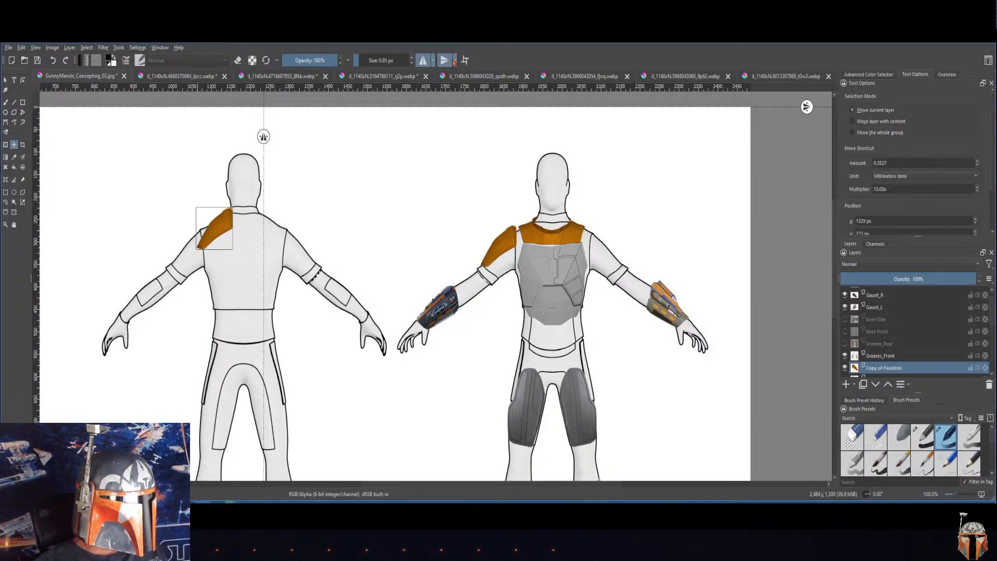
click(453, 62)
click(423, 61)
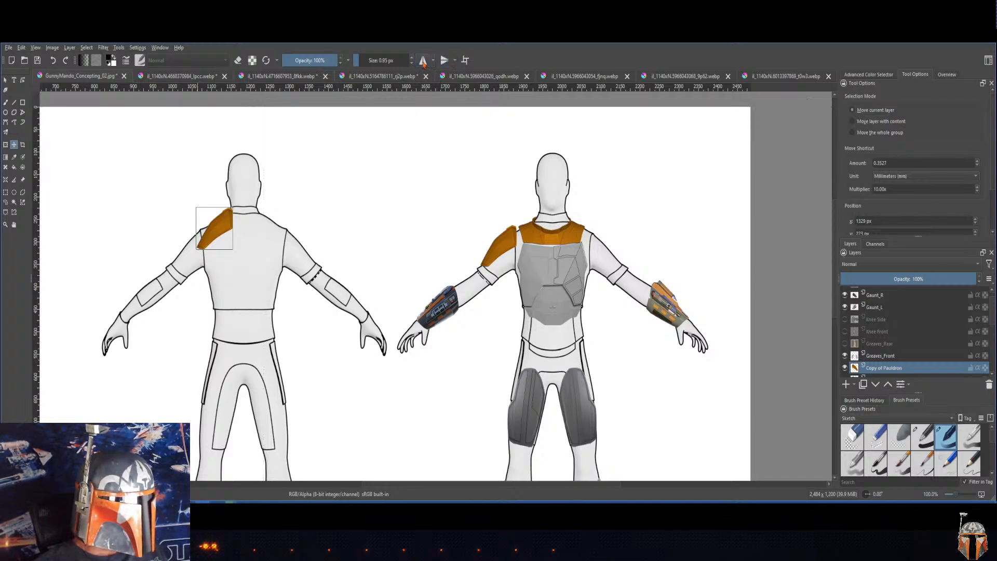
click(433, 61)
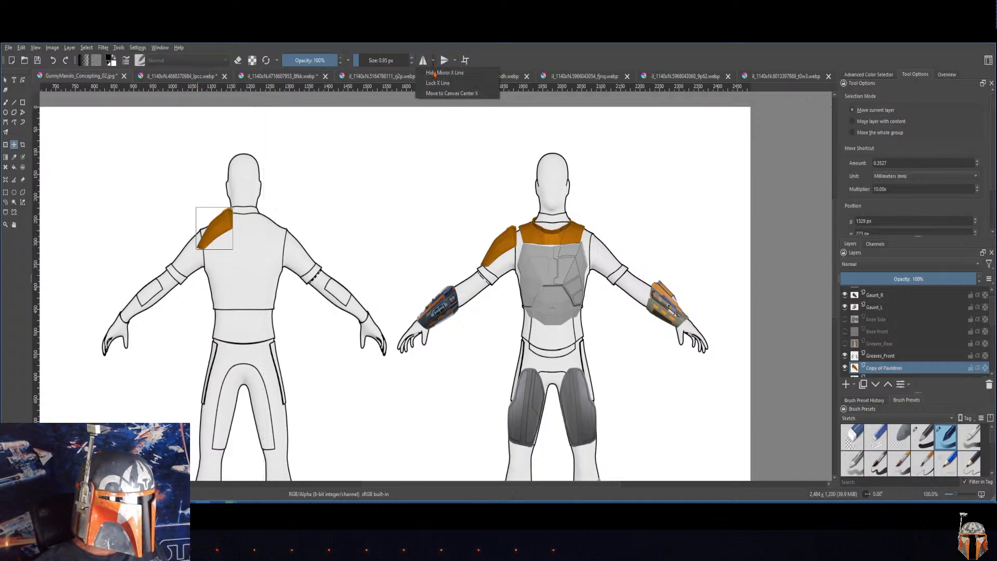
click(436, 74)
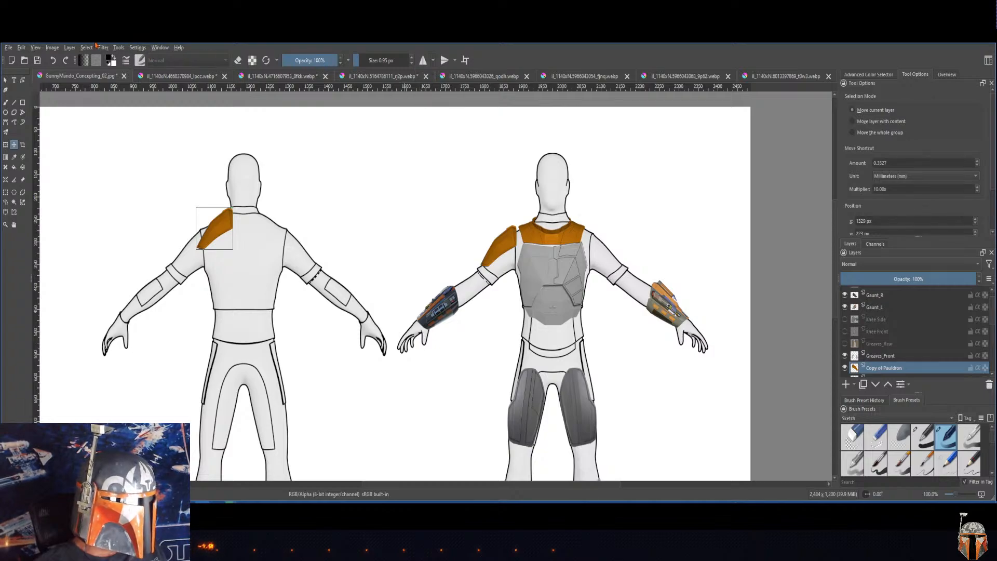
Step: Mirror the pauldron copy layer horizontally and move it onto the bare shoulder of the front-view figure
click(69, 48)
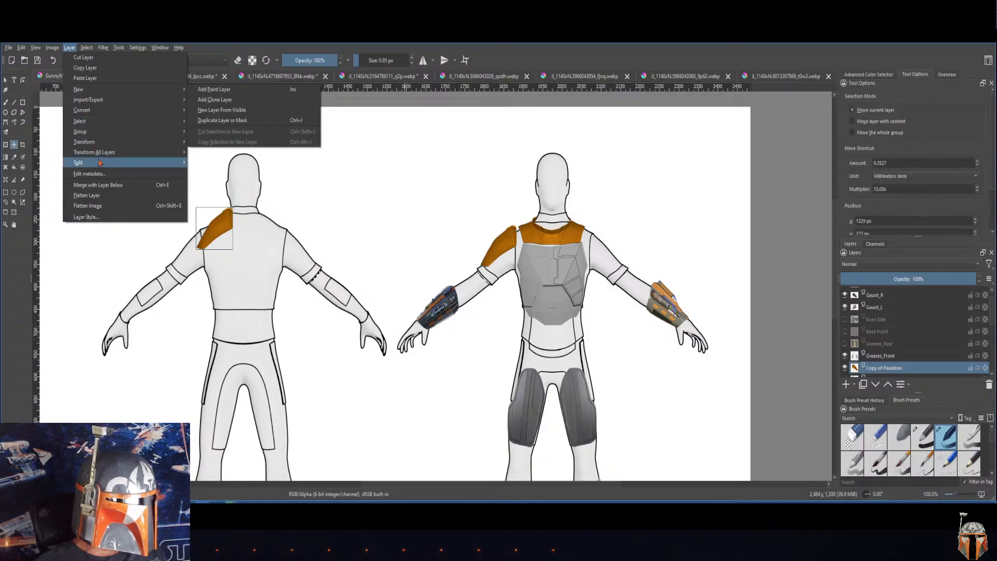
mouse_move(99, 144)
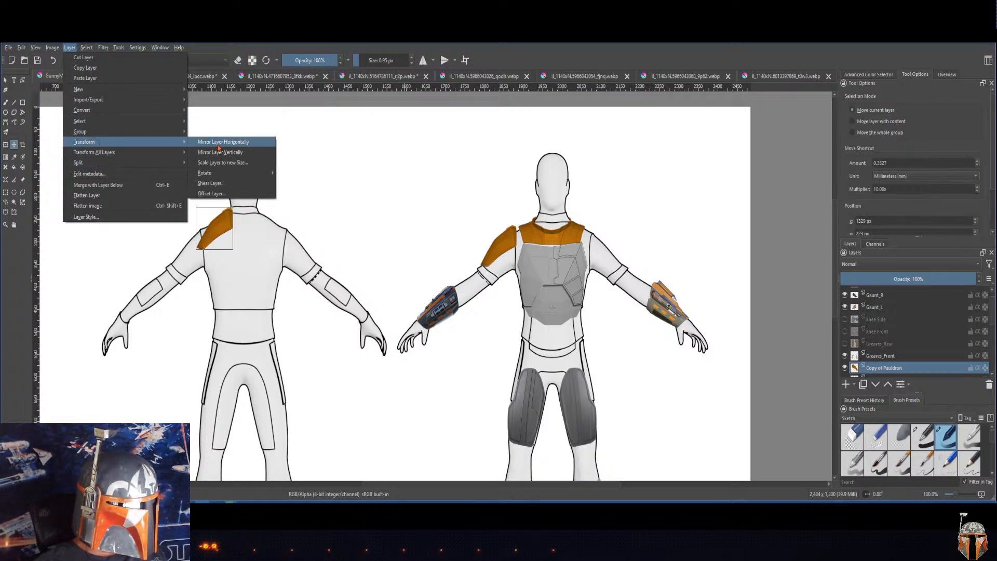
click(219, 144)
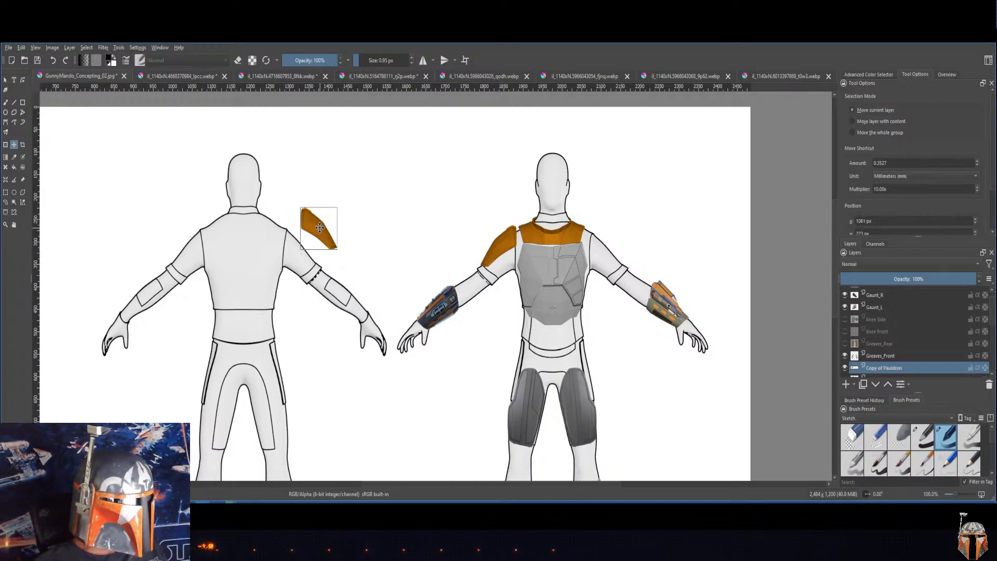
drag(317, 227, 605, 245)
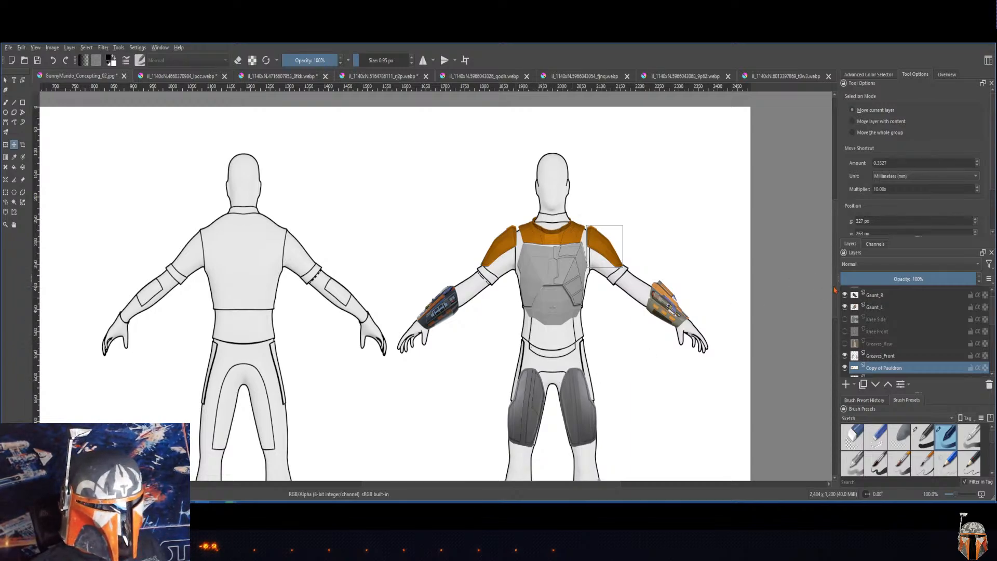
scroll(827, 286, down, 5)
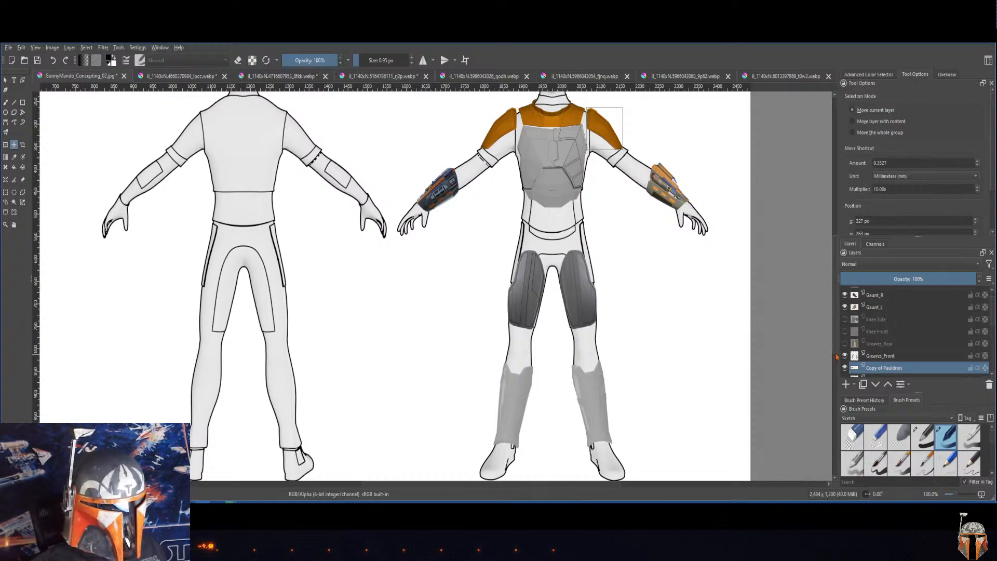
mouse_move(835, 355)
mouse_down()
mouse_move(835, 309)
mouse_move(836, 350)
mouse_up()
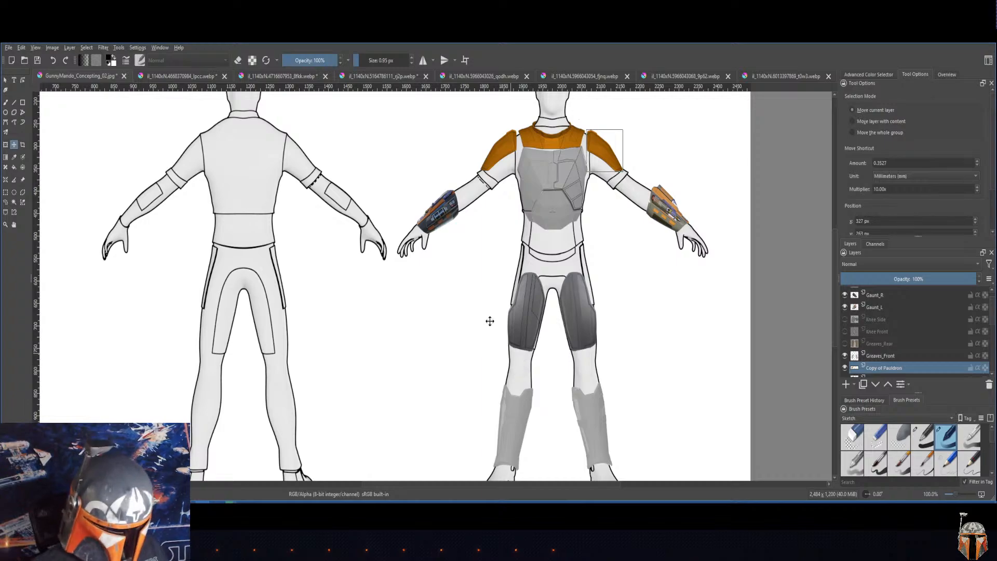
Step: Undo the pauldron copy's move to the front-view figure and its horizontal layer mirroring
click(20, 48)
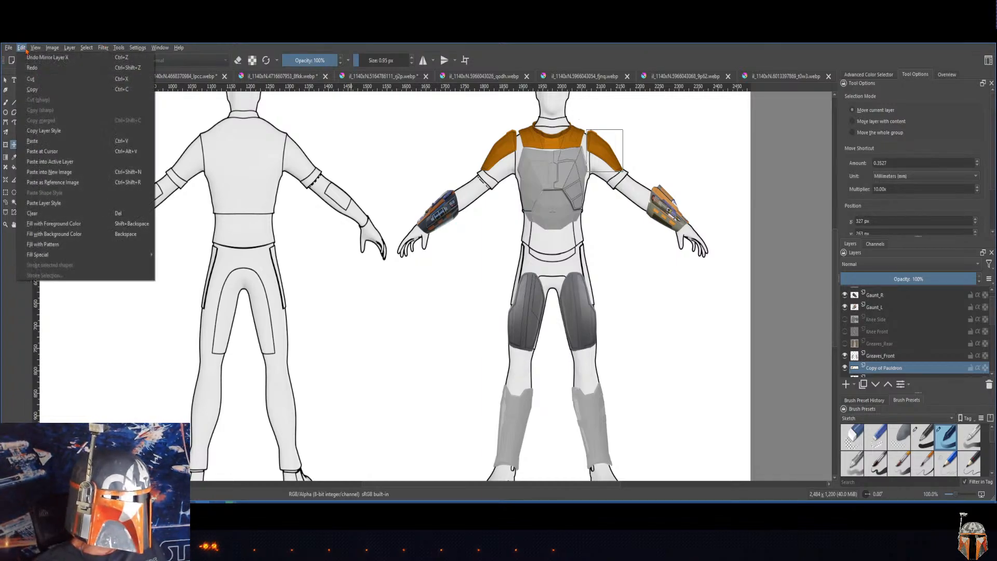
click(47, 57)
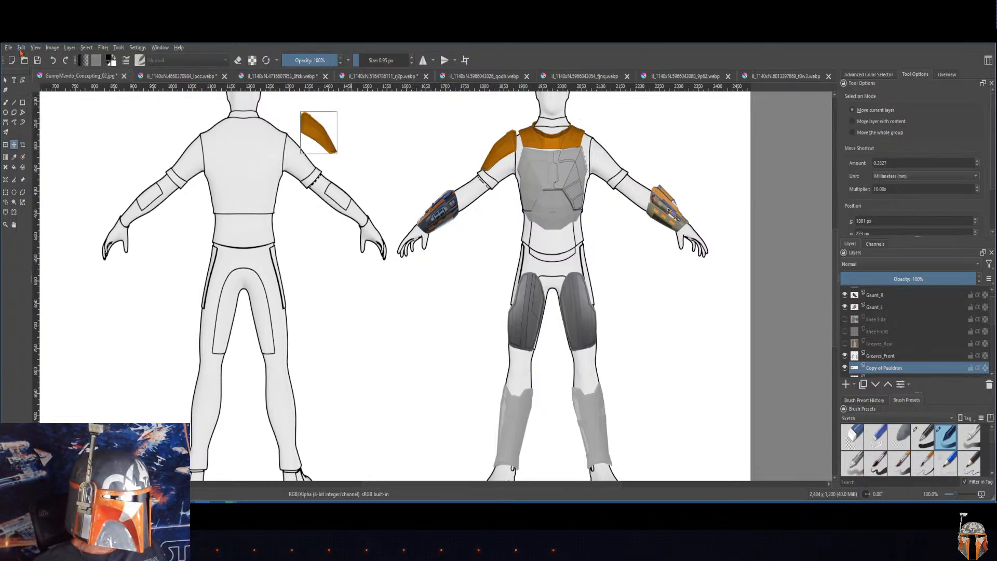
click(20, 50)
click(26, 59)
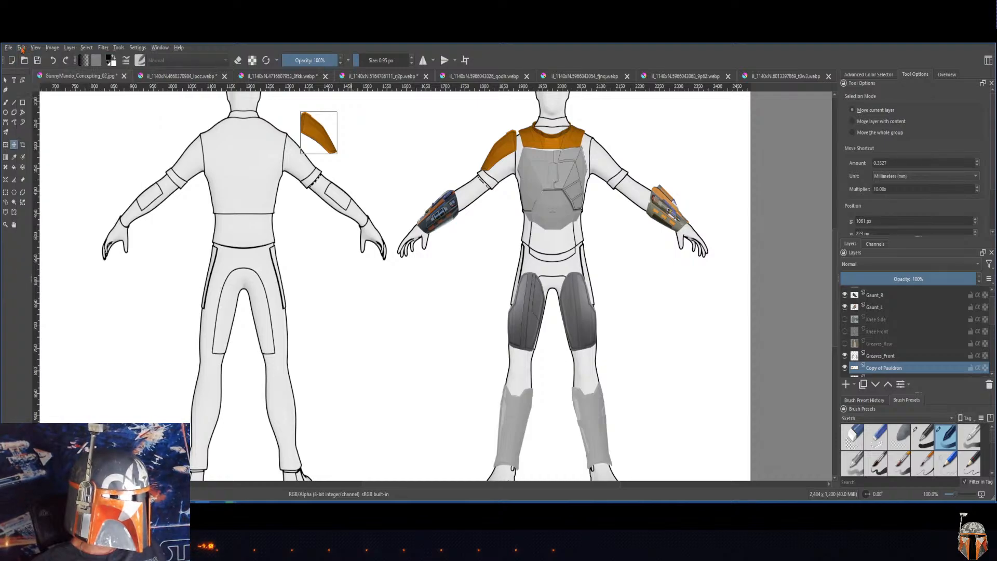
click(22, 49)
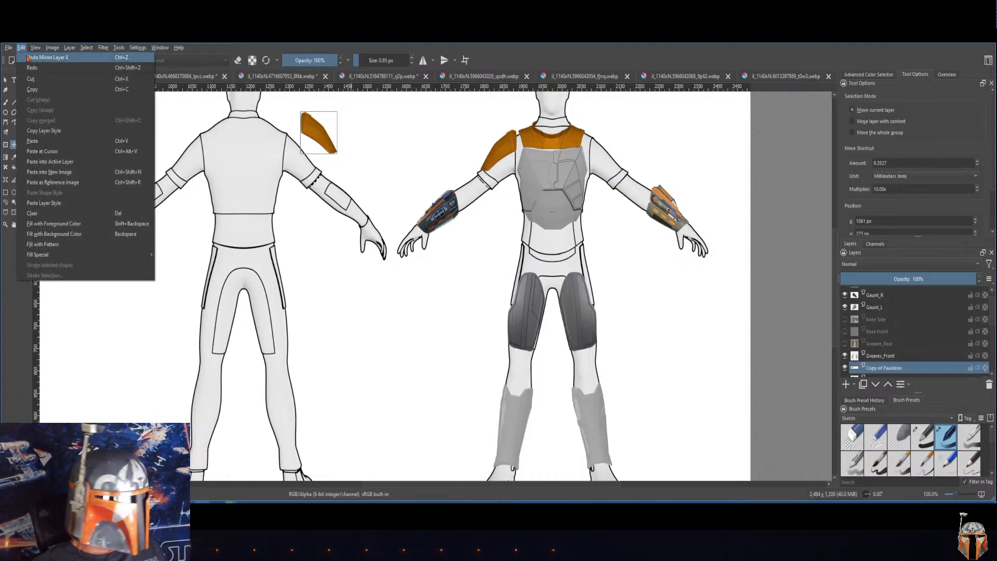
click(27, 58)
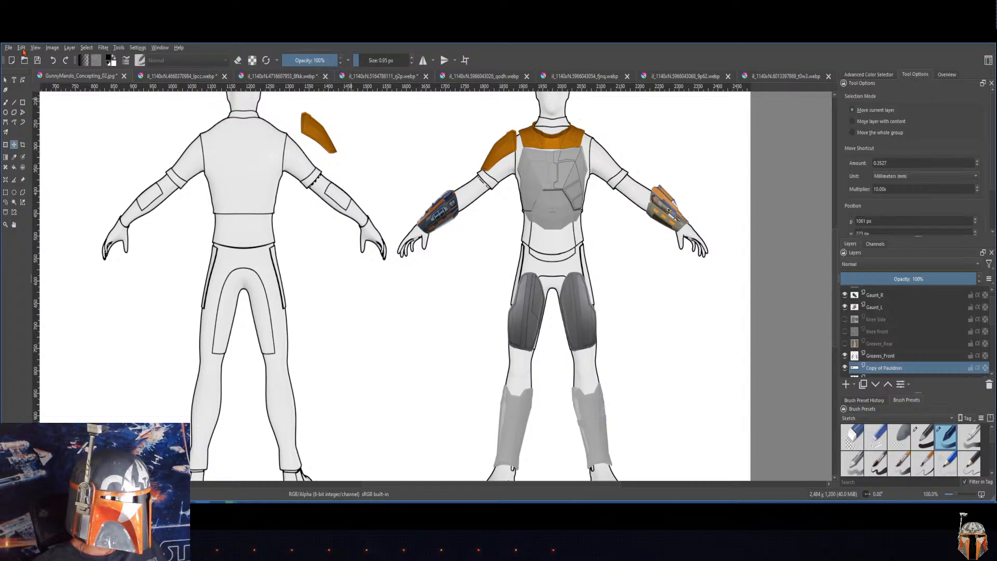
click(21, 48)
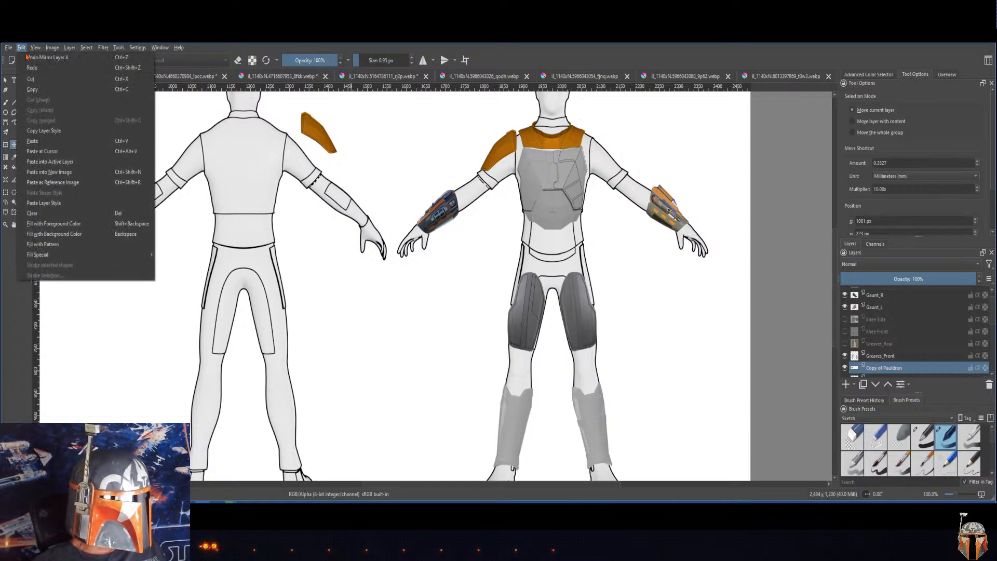
click(28, 57)
Step: Undo the pauldron copy's earlier move, its blending mode changes, the deselection at the collar and the layer duplication
click(21, 48)
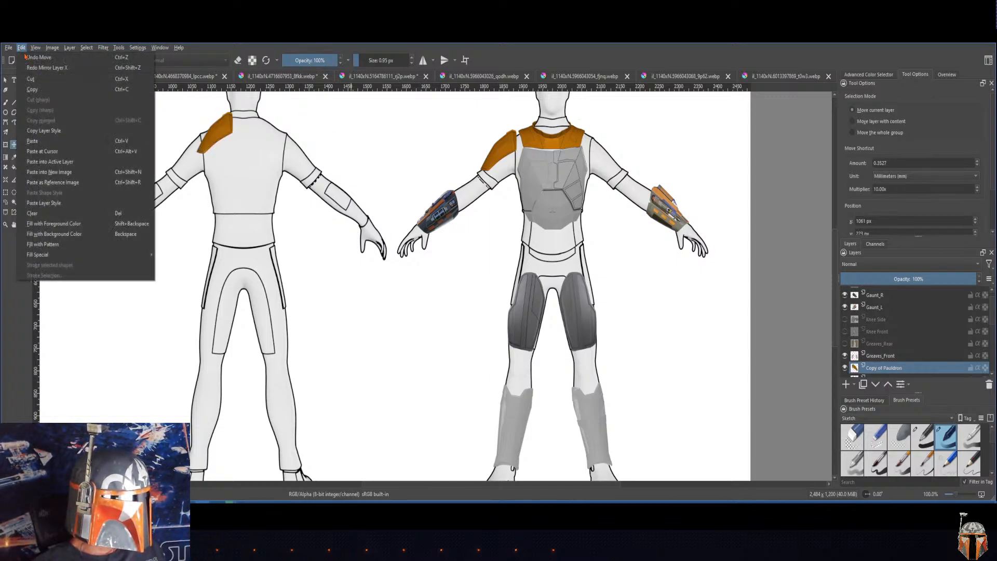
click(27, 58)
click(22, 47)
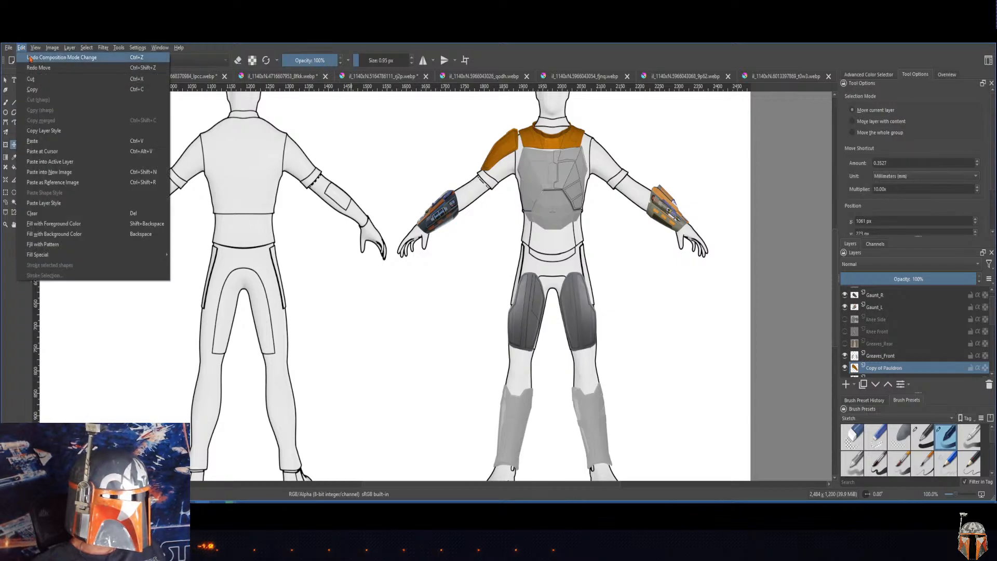
click(28, 58)
click(21, 48)
click(27, 58)
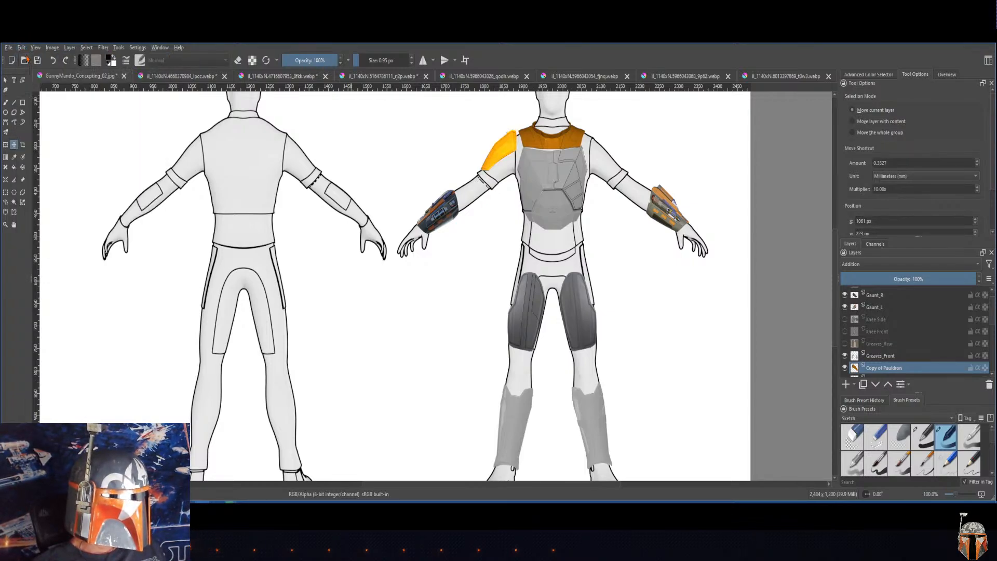
click(22, 48)
click(28, 58)
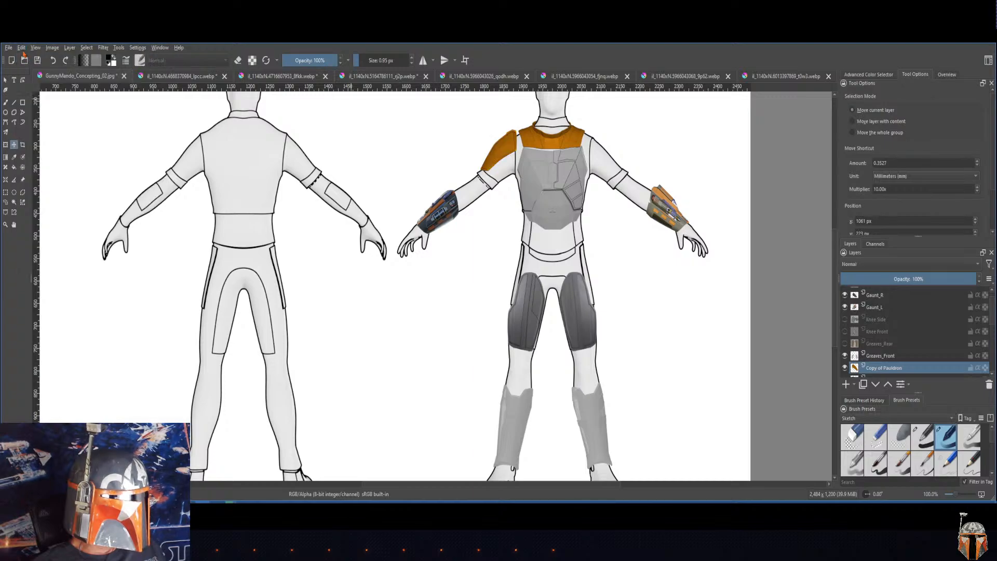
click(21, 48)
click(29, 59)
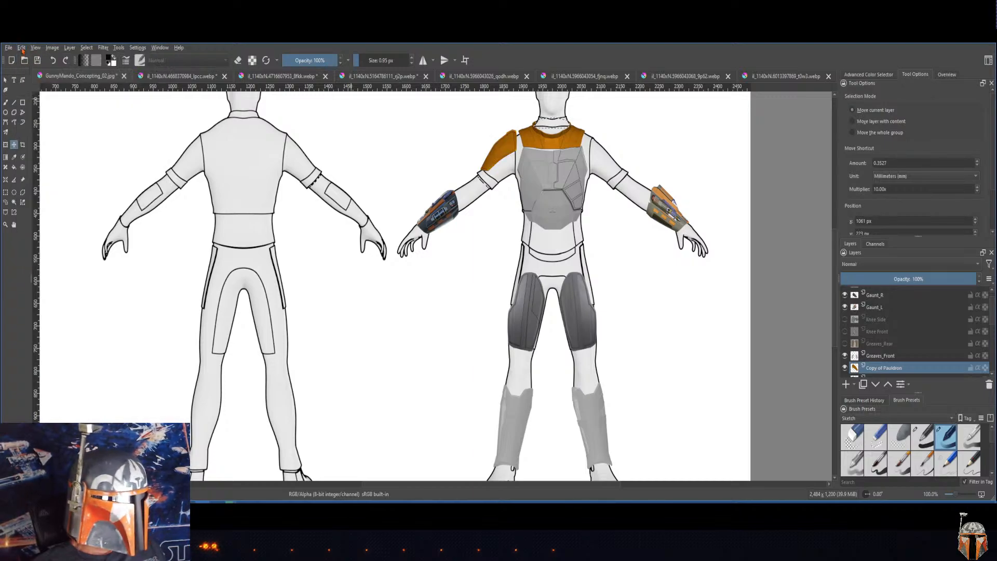
click(22, 48)
click(29, 59)
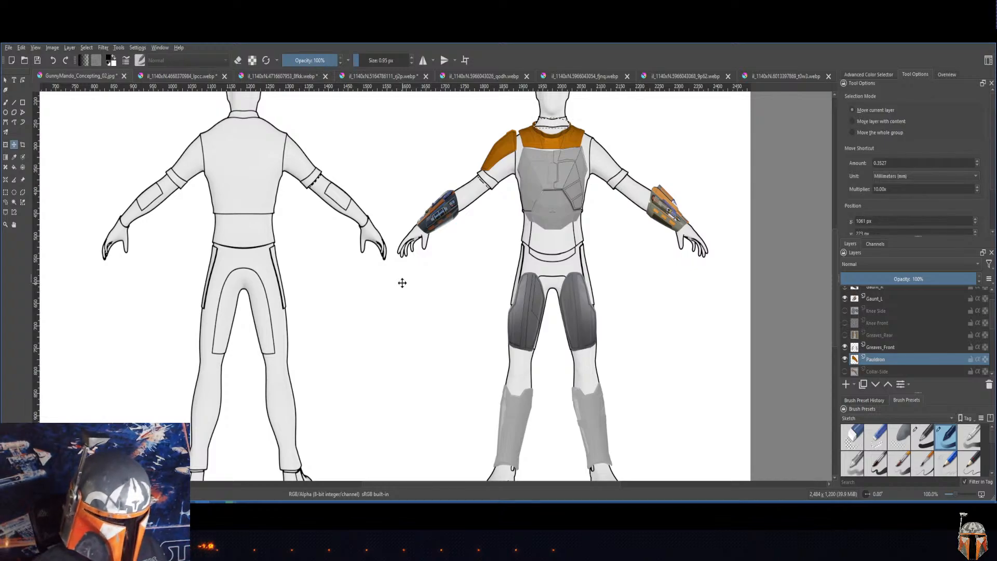
Step: Undo the clearing of the selected area inside the front-view figure's collar
key(minus)
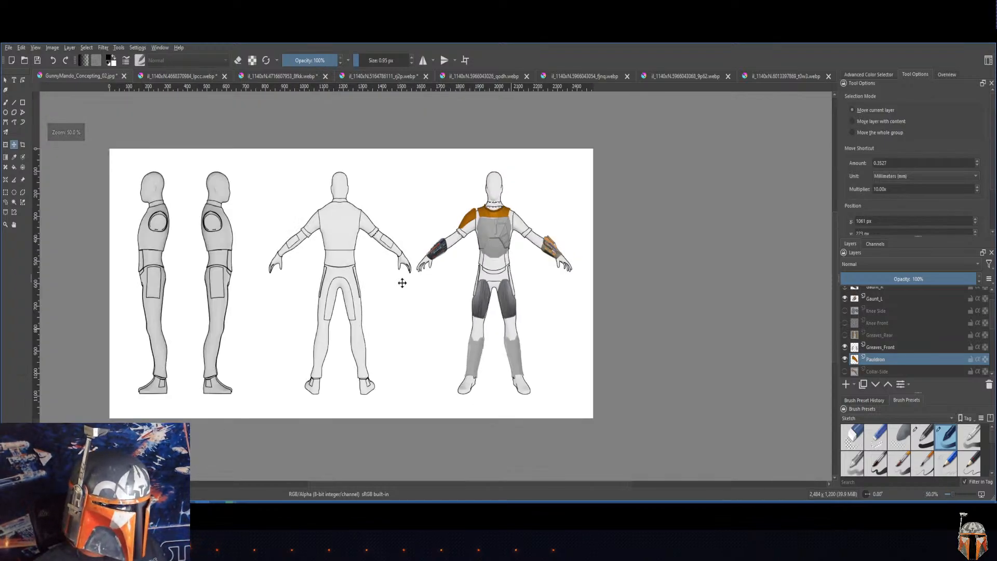
click(22, 48)
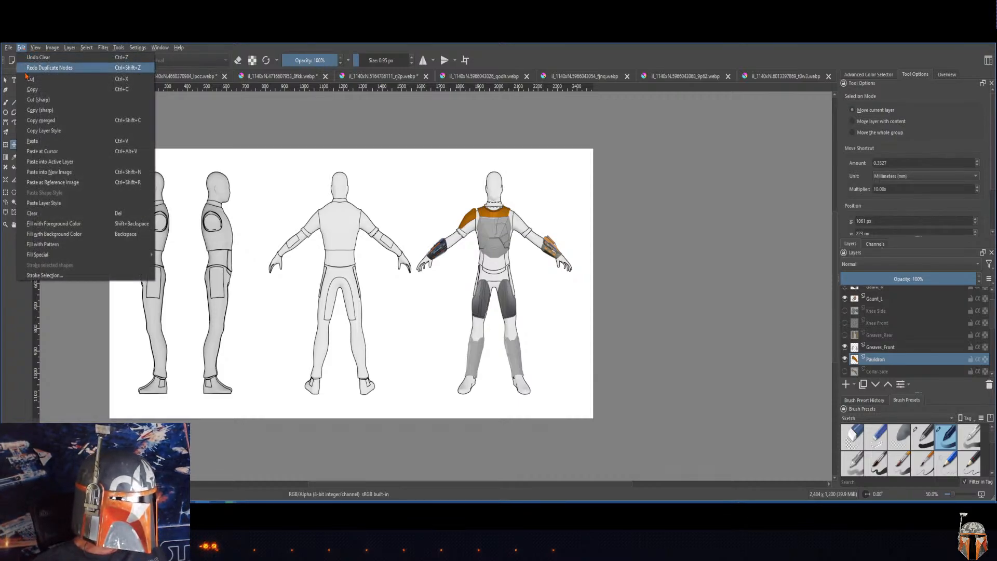
click(64, 59)
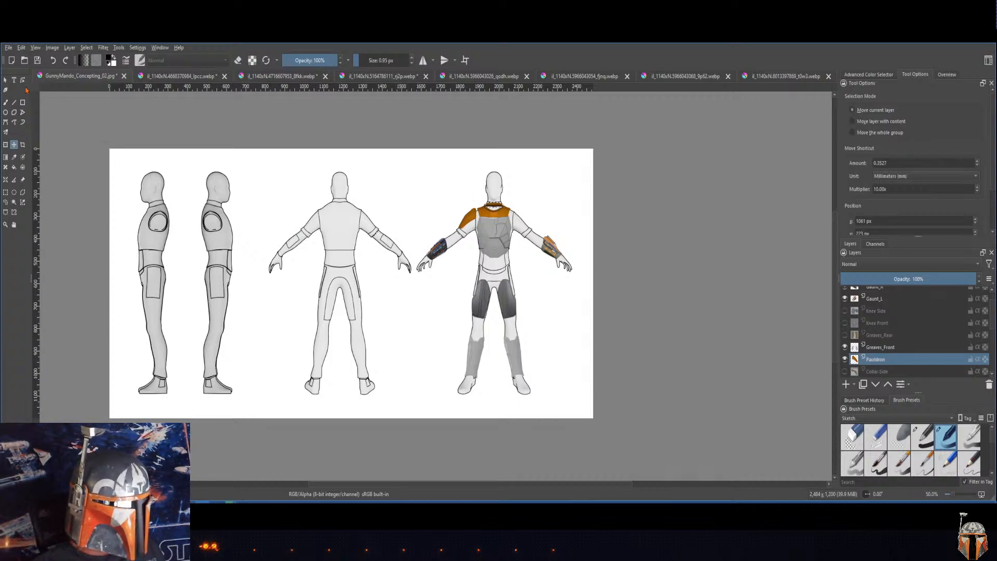
click(5, 80)
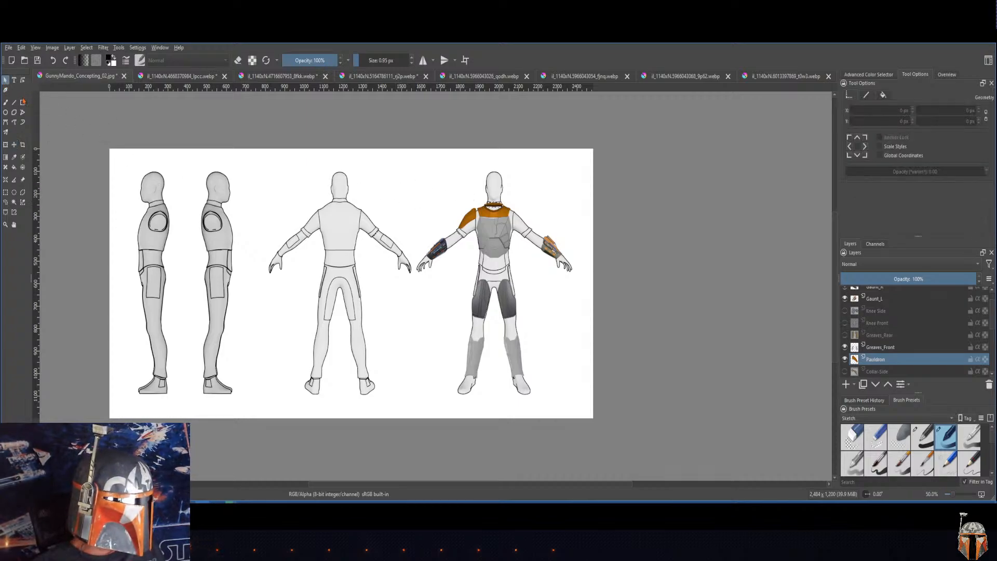
click(14, 145)
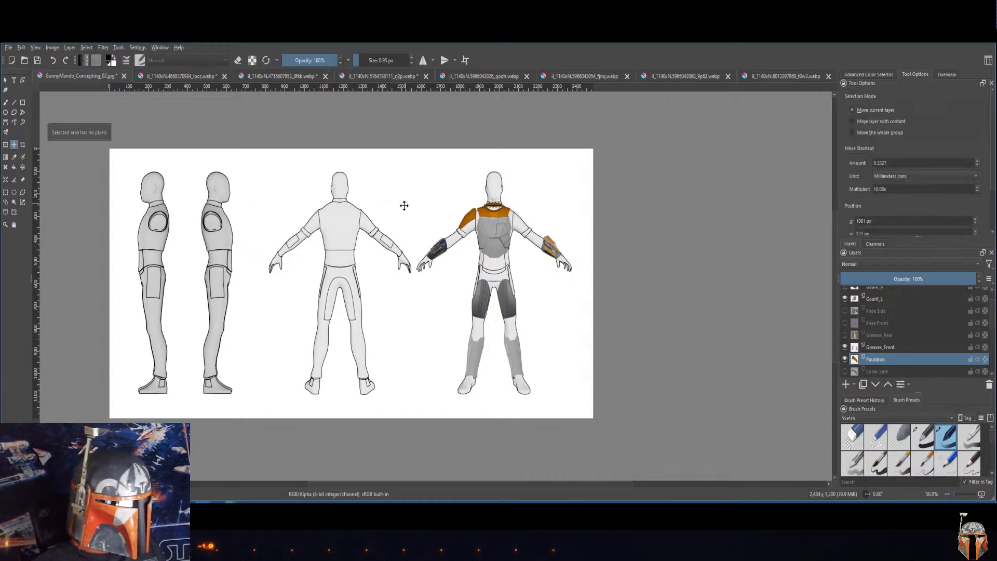
drag(404, 205, 504, 215)
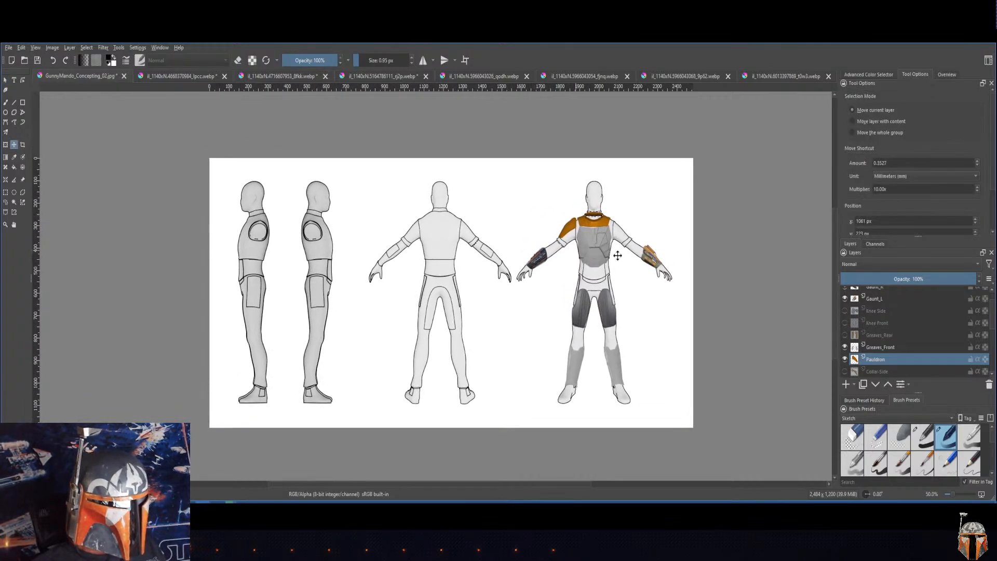
click(529, 170)
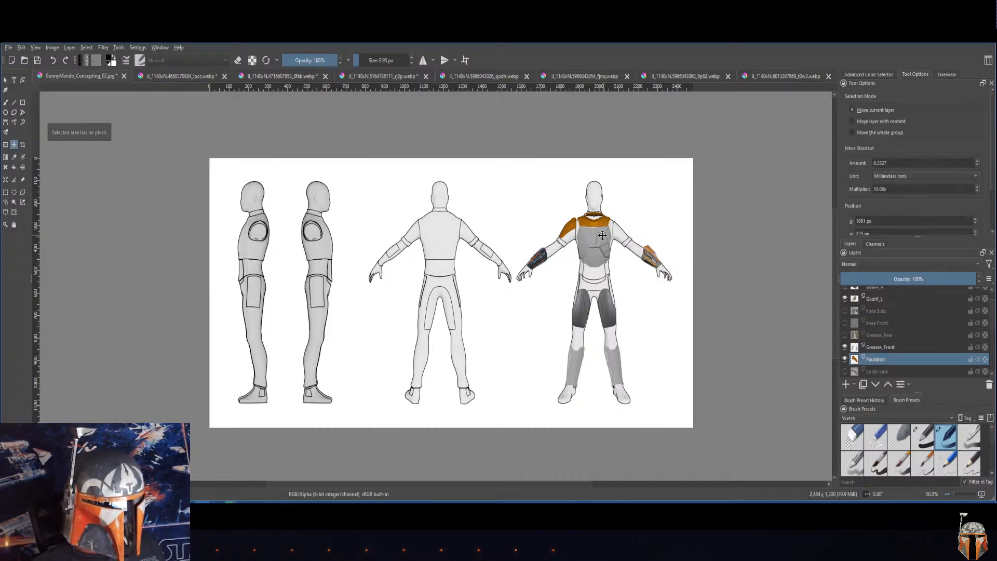
Step: Make the Collar-Front layer active and clear the selected area in front of the neck
scroll(623, 225, up, 3)
scroll(586, 210, down, 2)
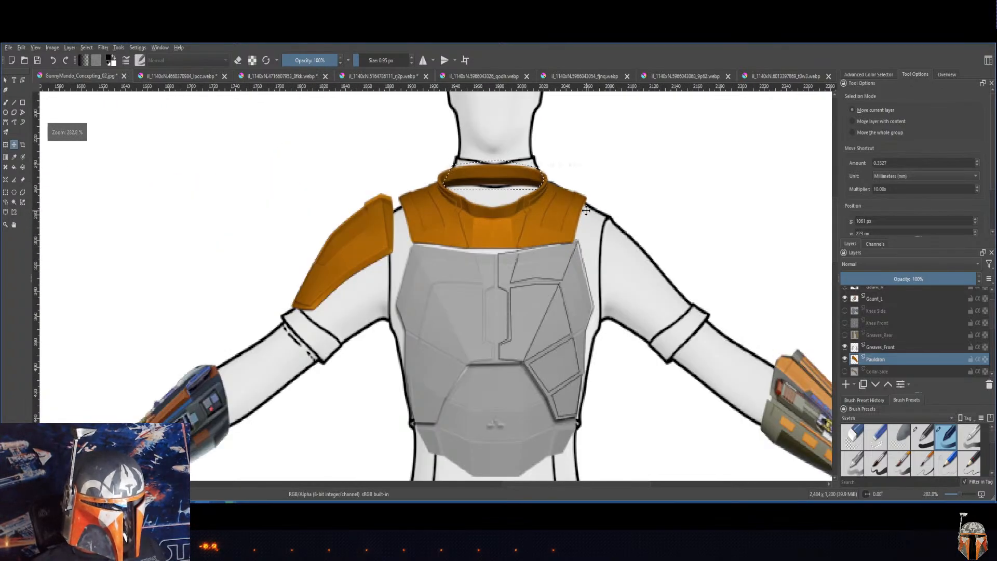
scroll(586, 210, up, 2)
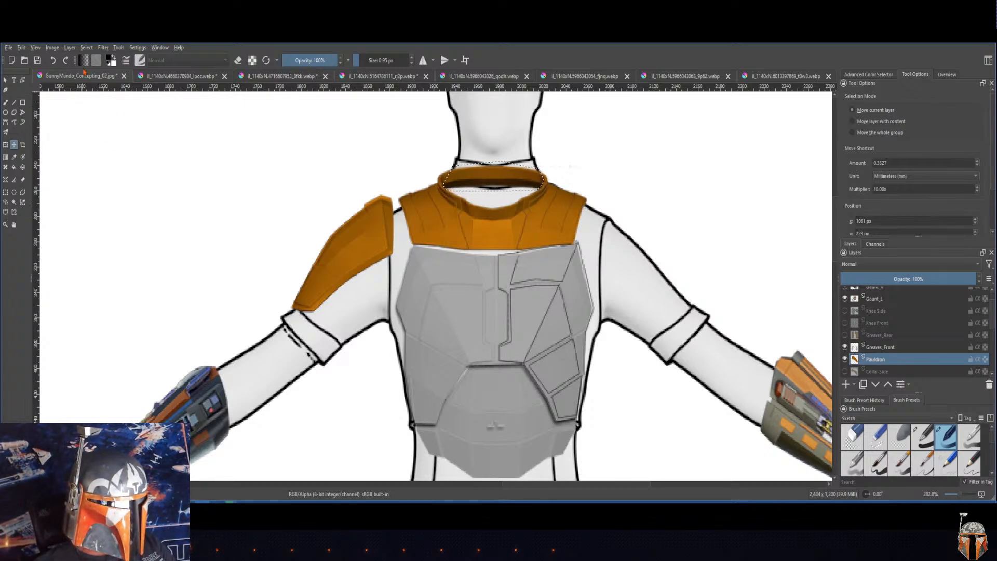
click(911, 348)
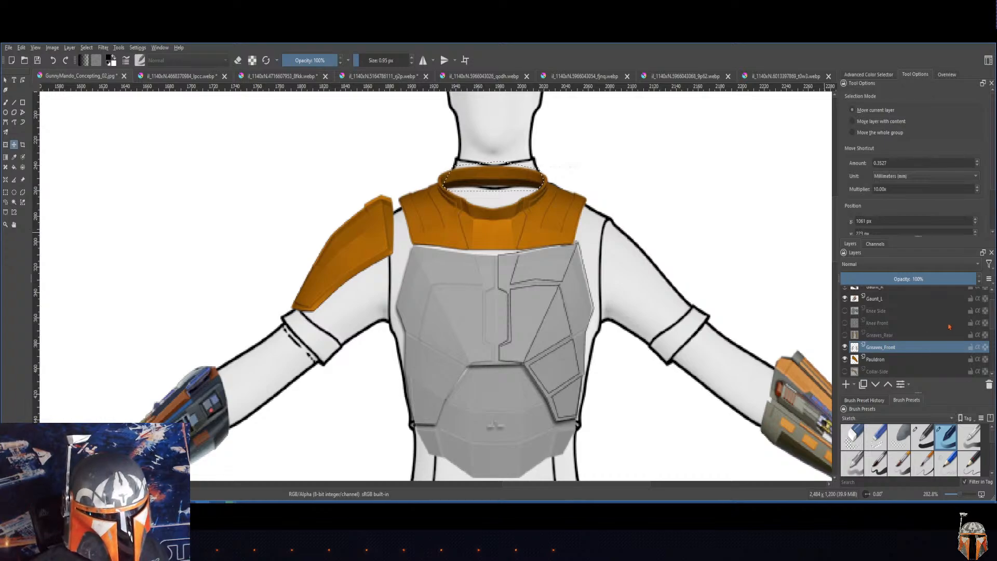
scroll(949, 326, down, 5)
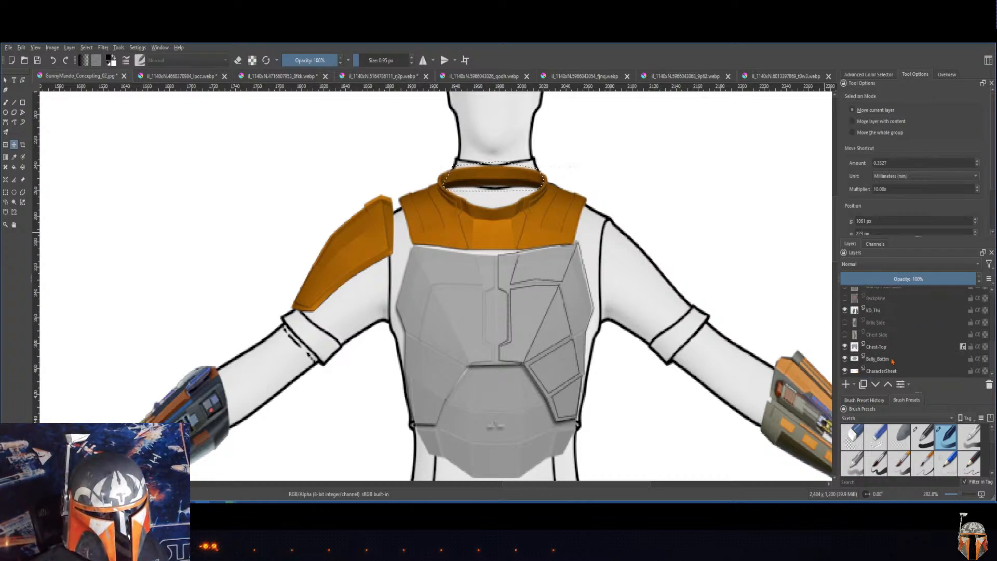
click(877, 360)
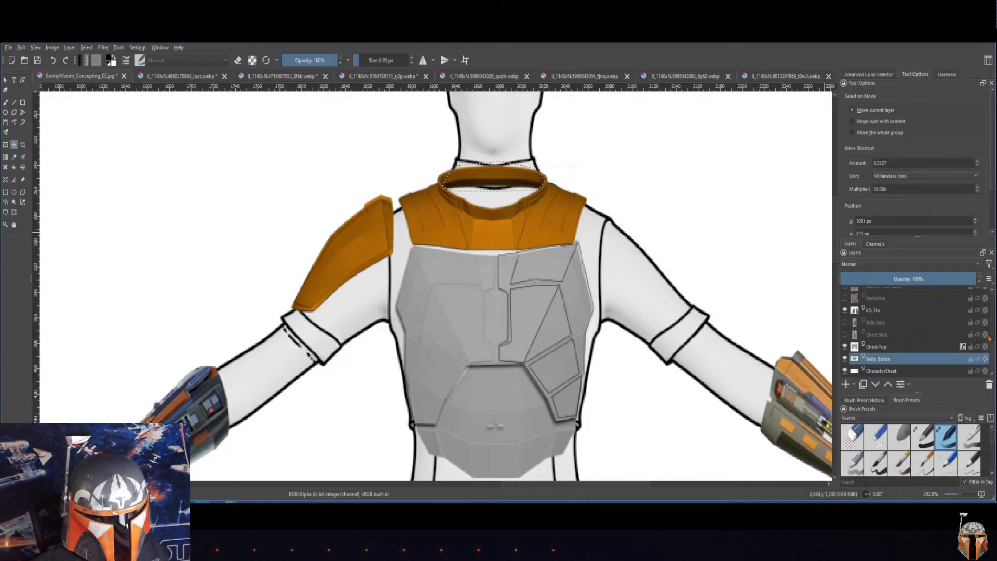
drag(991, 345, 986, 315)
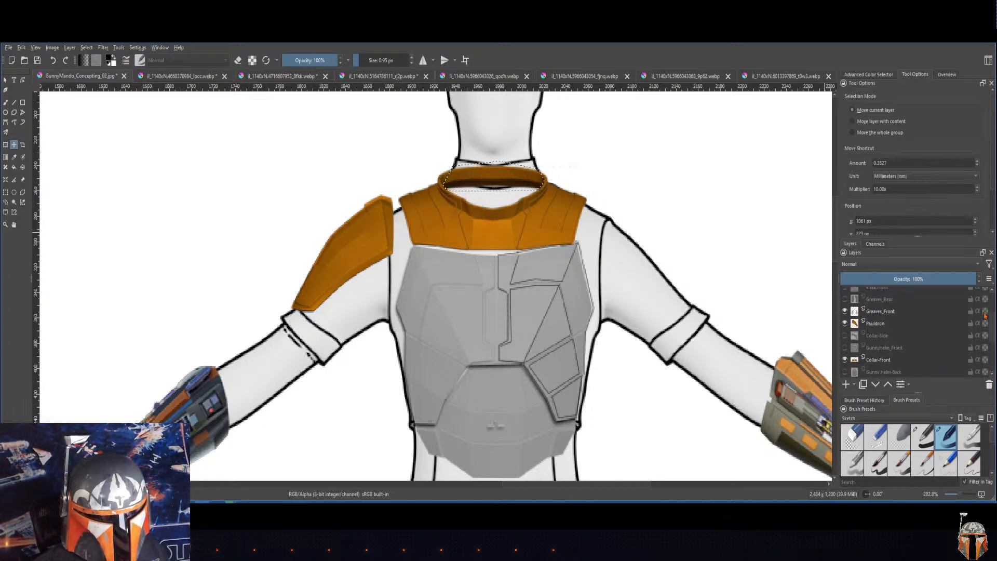
click(865, 363)
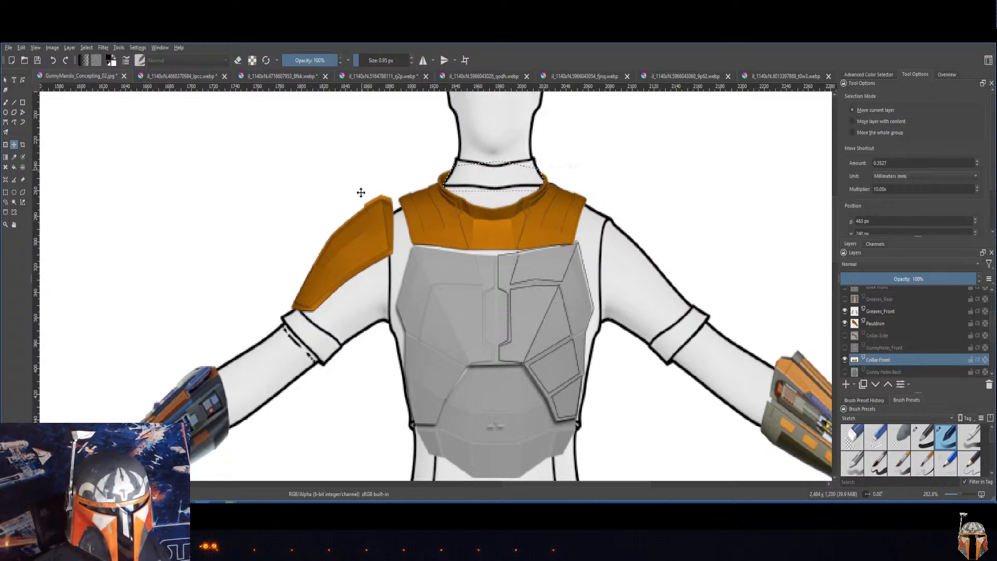
Step: Deselect the selection around the front-view figure's collar
click(103, 47)
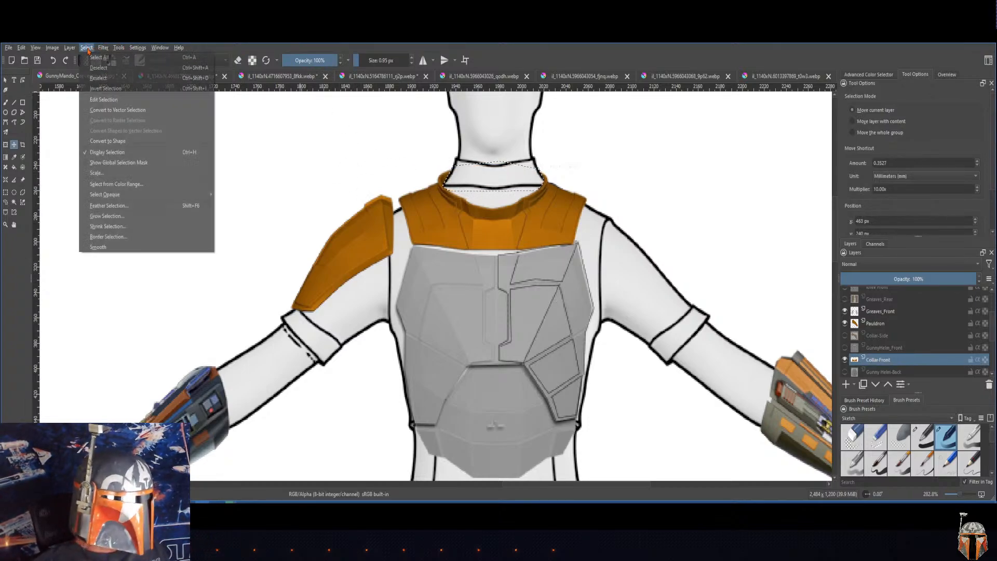
click(528, 167)
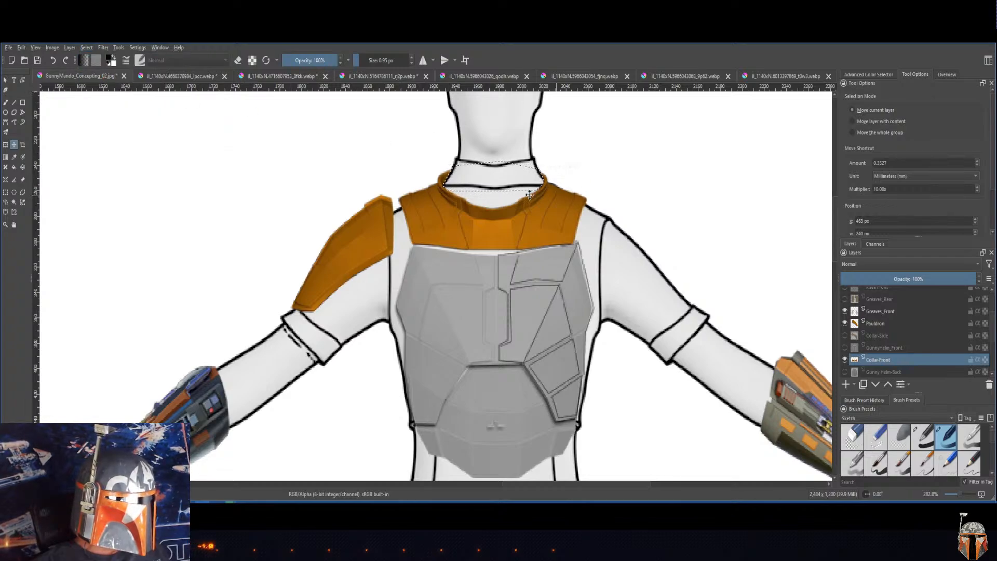
click(86, 47)
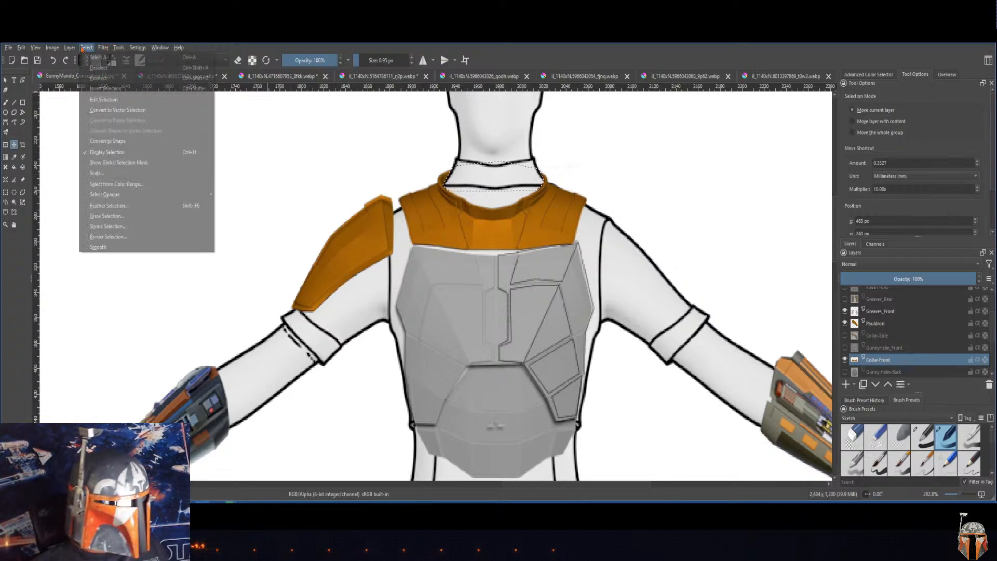
click(98, 68)
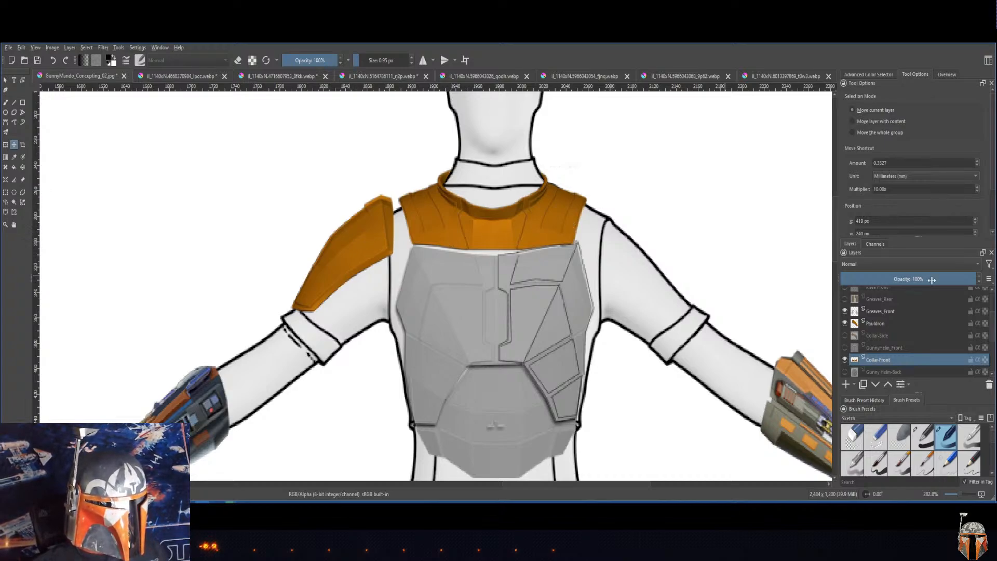
Step: Make the Pauldron layer active and duplicate it
click(914, 312)
drag(991, 340, 990, 317)
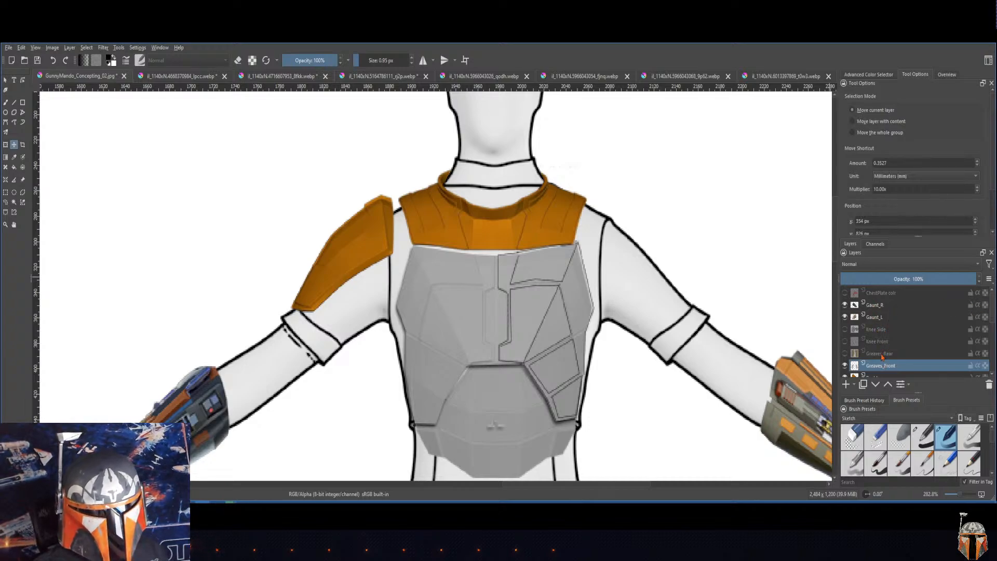
click(941, 354)
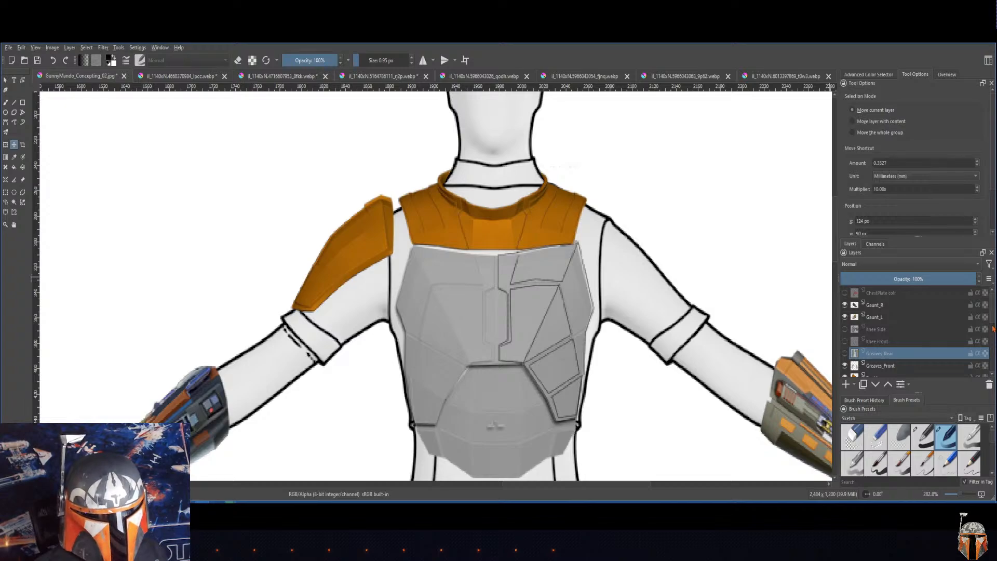
mouse_move(993, 328)
mouse_down()
mouse_move(994, 359)
mouse_move(996, 313)
mouse_up()
click(875, 333)
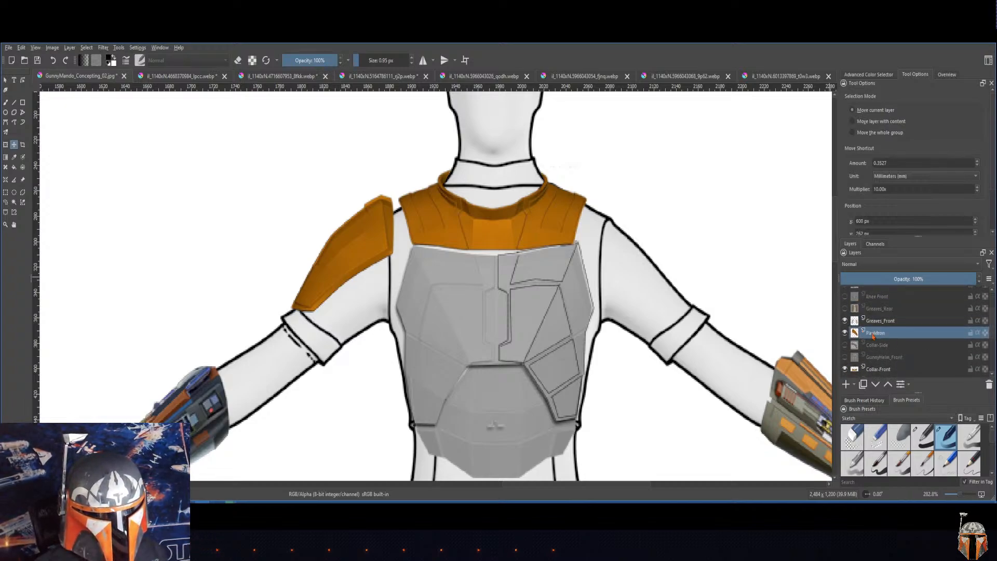
right_click(887, 336)
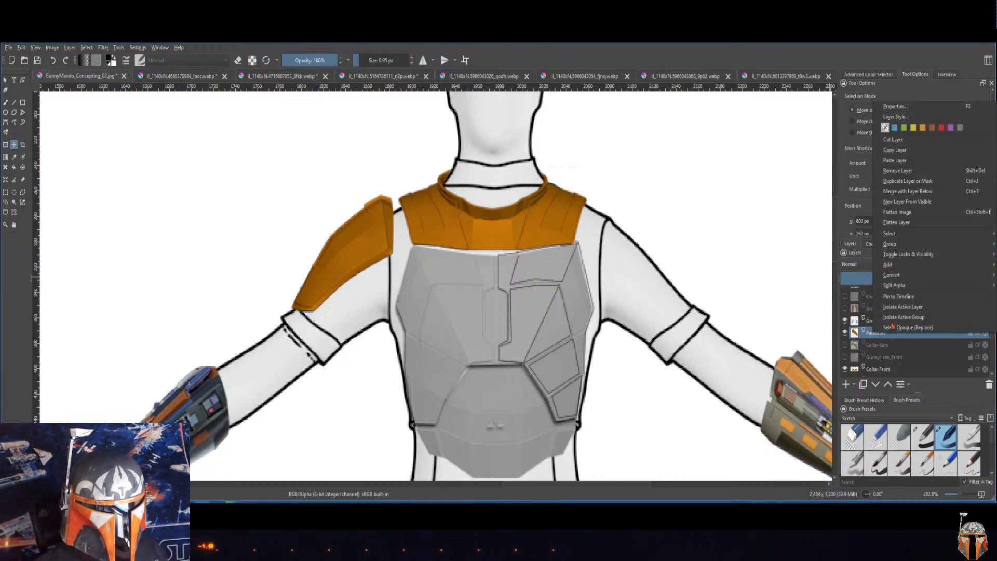
click(893, 185)
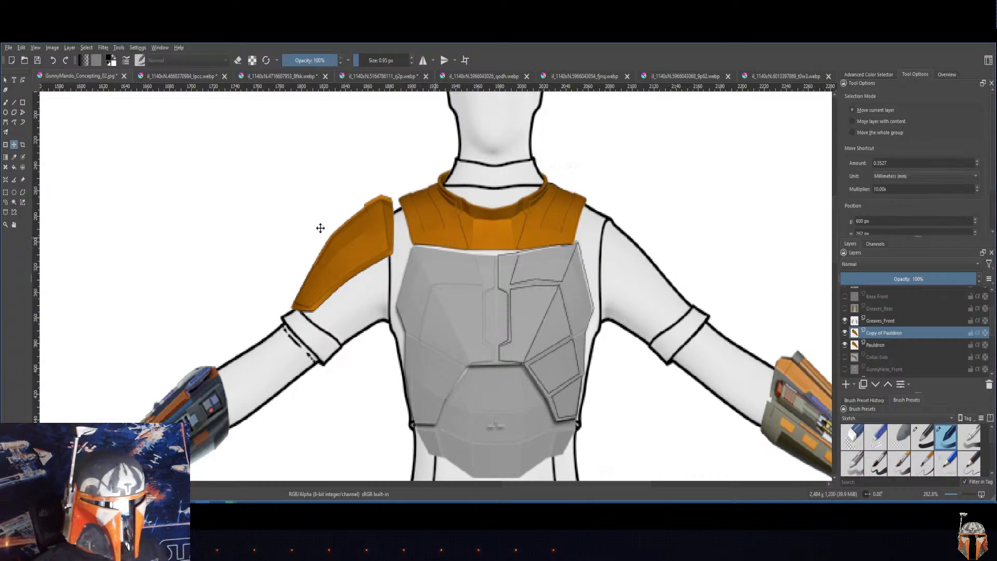
Step: Mirror the pauldron copy's layer horizontally
click(70, 48)
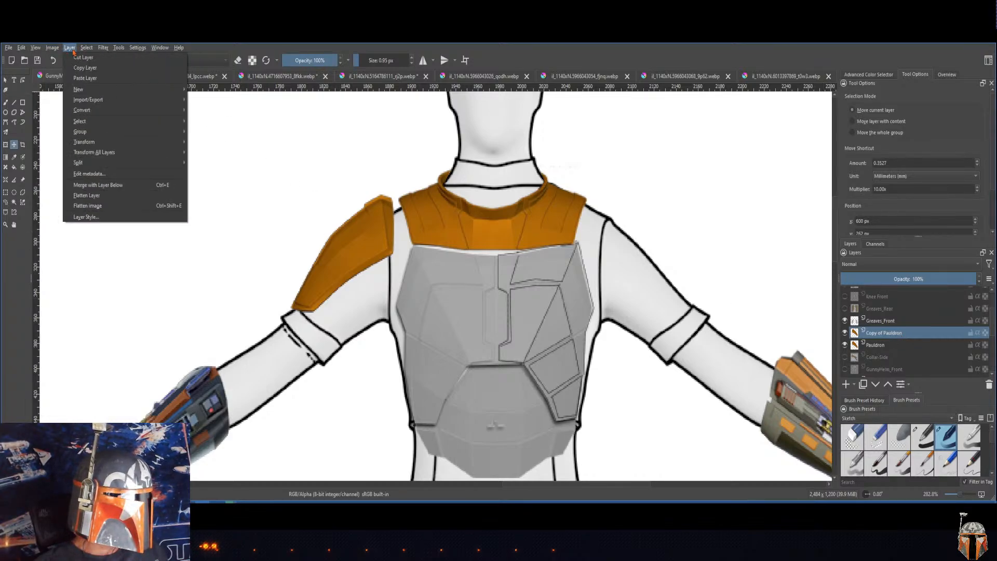
mouse_move(130, 142)
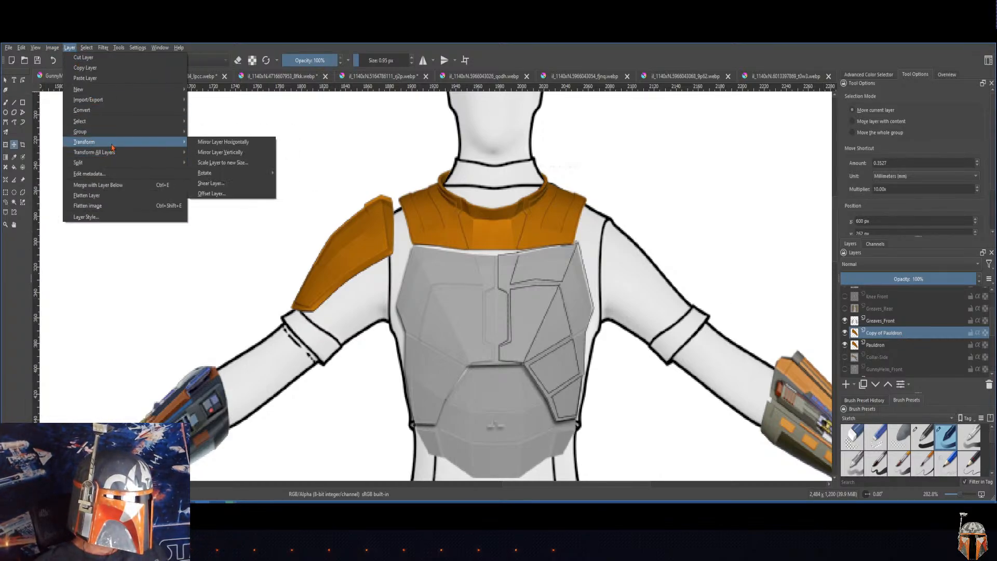
click(214, 149)
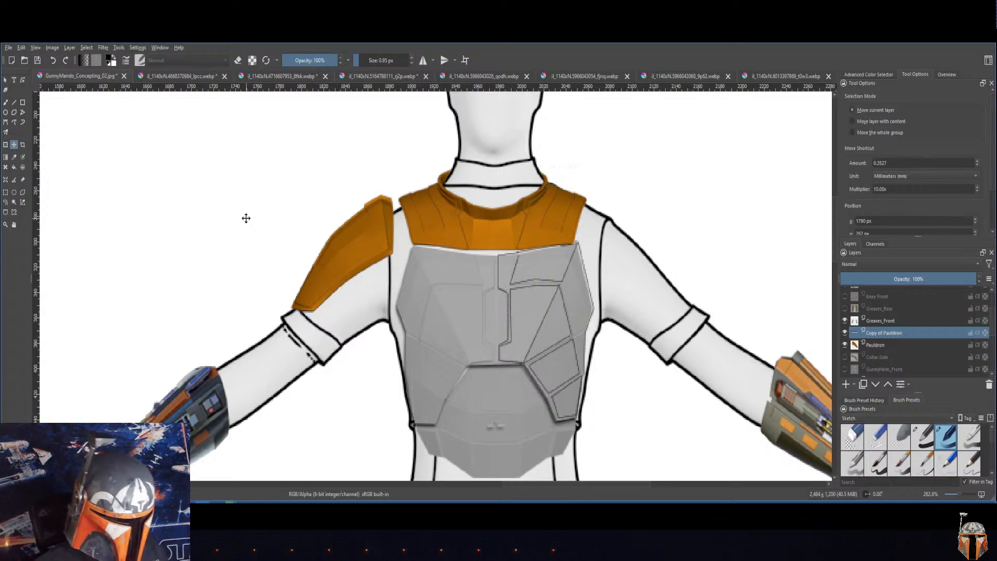
Step: Move the mirrored pauldron copy onto the front-view figure's bare shoulder and nudge it to match the opposite pauldron
scroll(246, 218, down, 5)
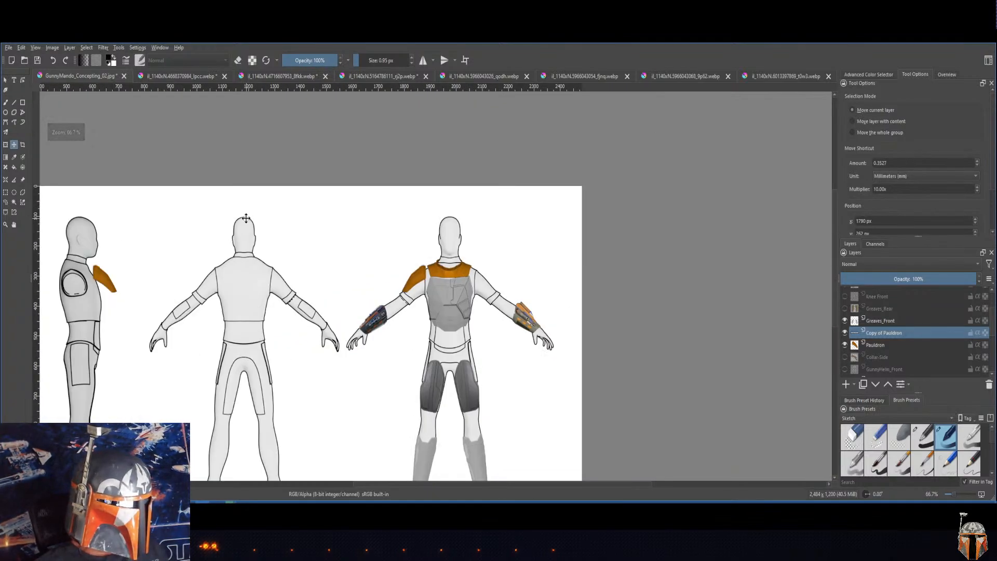
drag(106, 278, 487, 281)
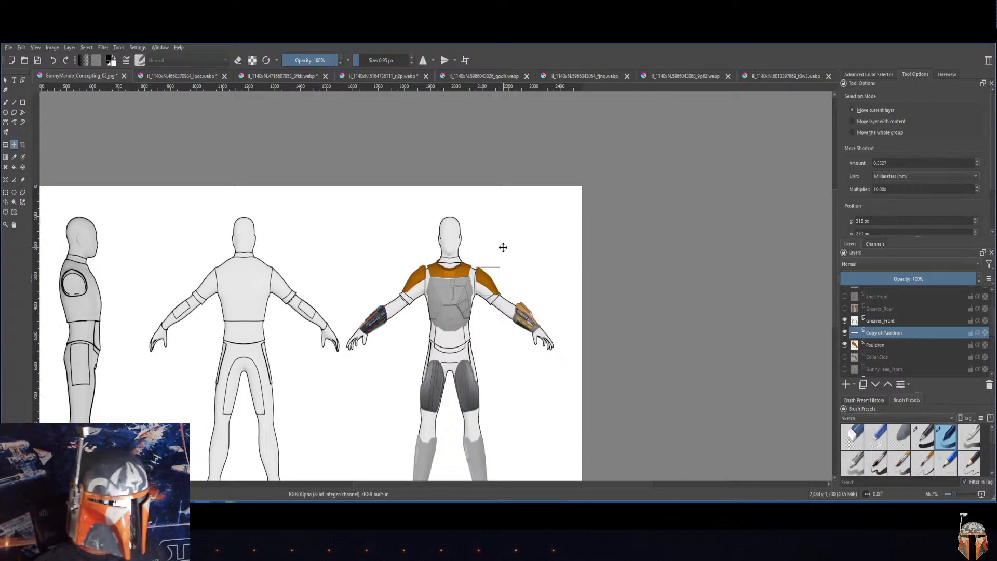
scroll(503, 247, down, 1)
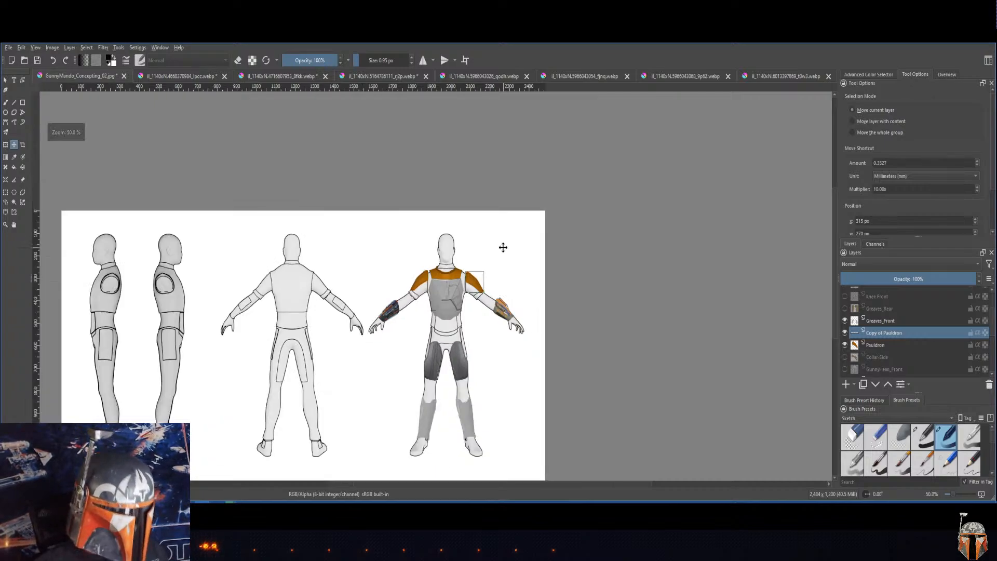
scroll(503, 247, up, 4)
scroll(503, 248, down, 1)
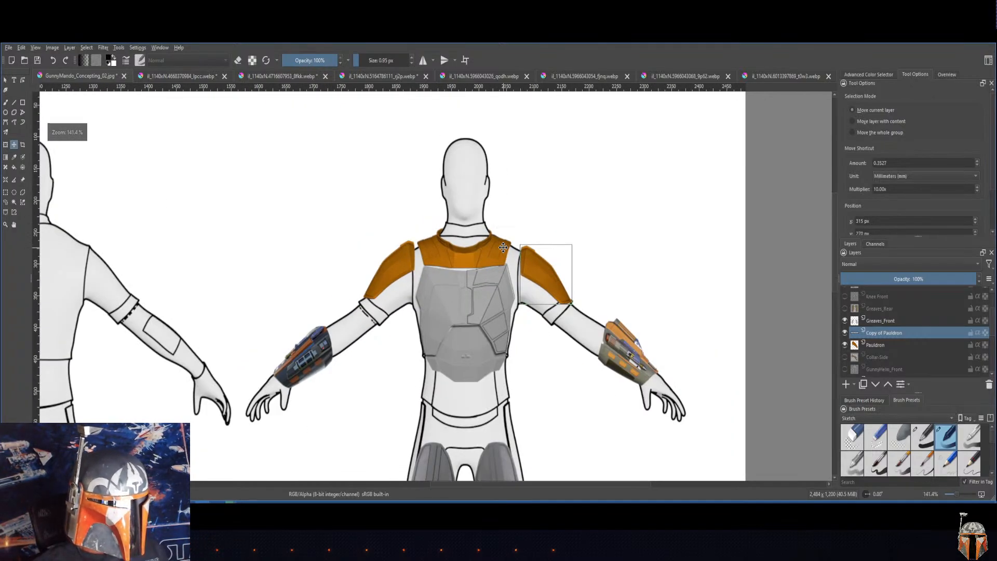
drag(542, 256, 538, 254)
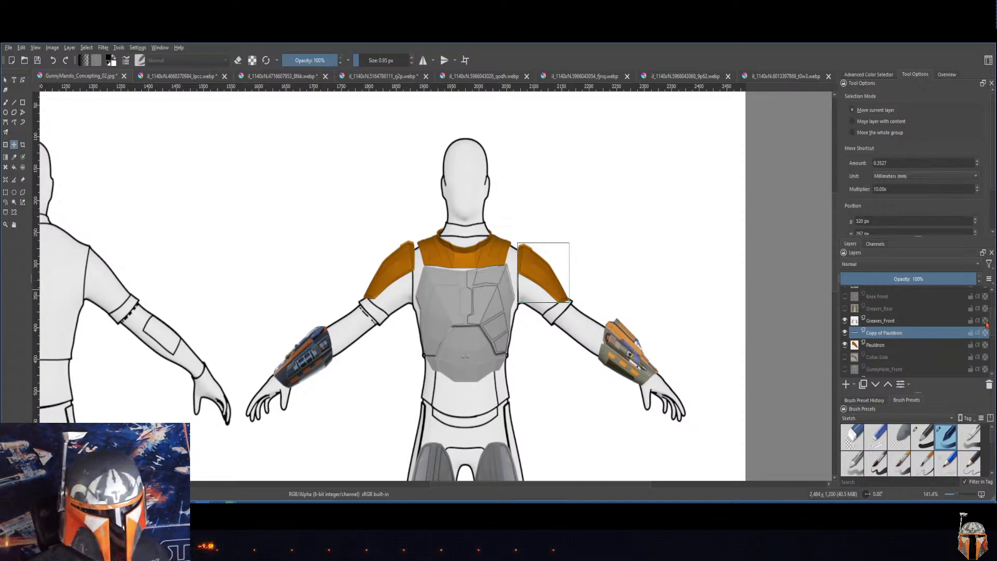
Step: Show the GunnyHelm_Front layer so the helmet covers the front-view figure's head
drag(991, 314, 992, 304)
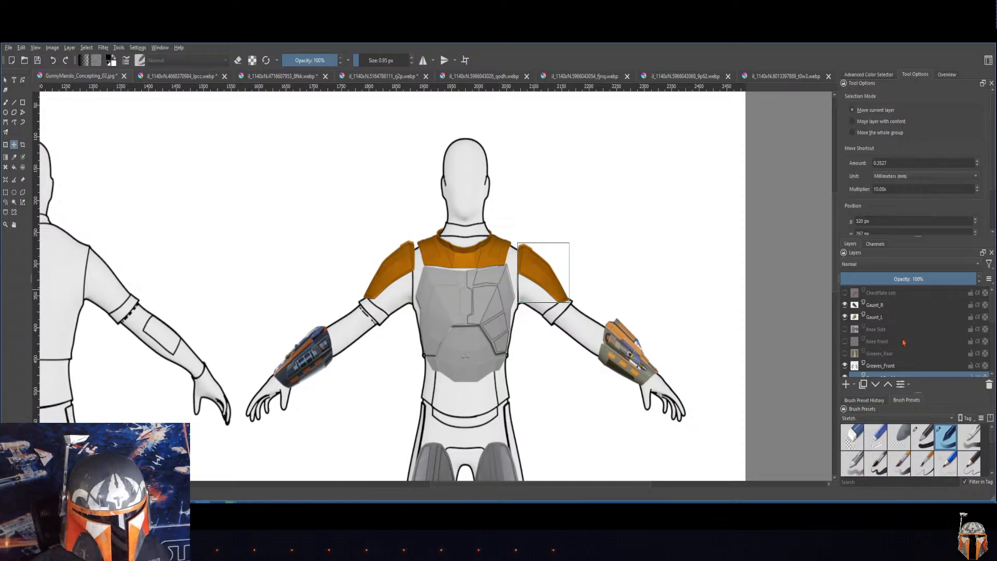
mouse_move(994, 328)
mouse_down()
mouse_move(994, 360)
mouse_move(993, 328)
mouse_up()
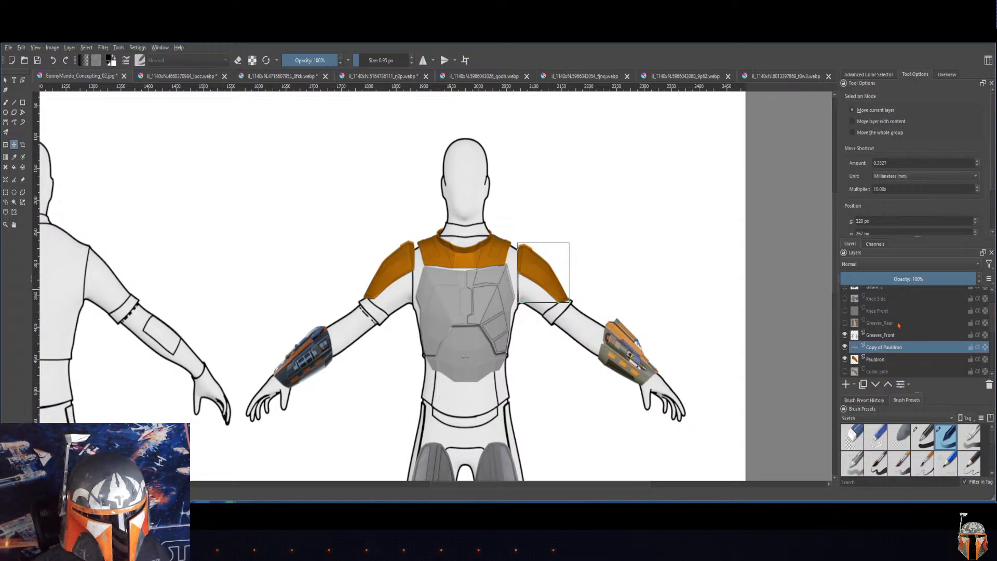
click(880, 324)
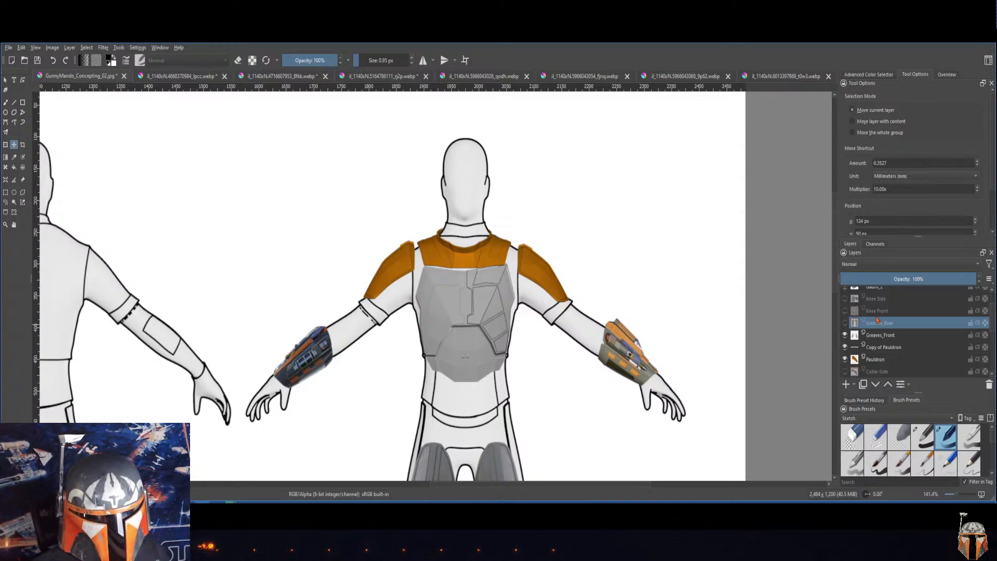
scroll(932, 301, up, 2)
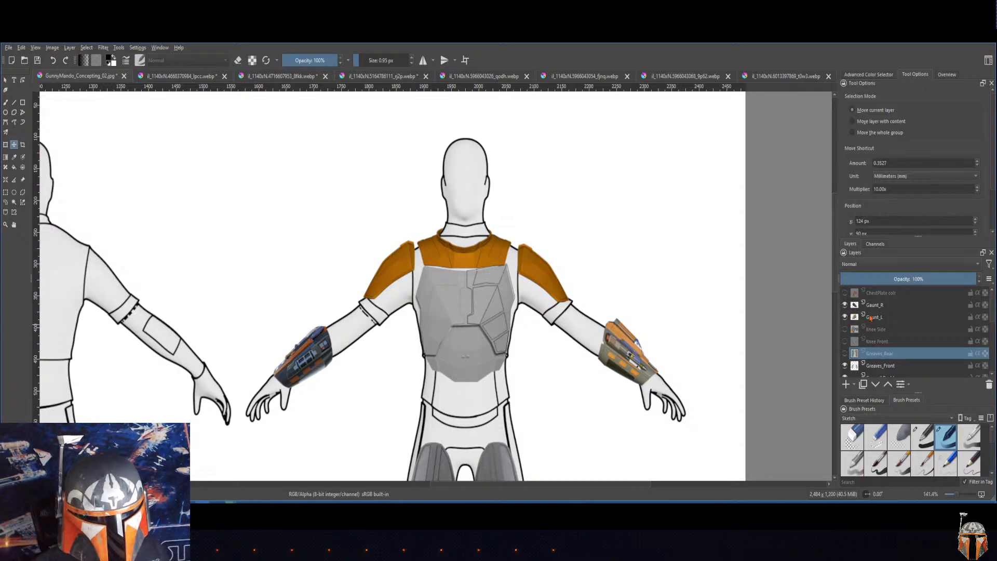
drag(993, 315, 996, 353)
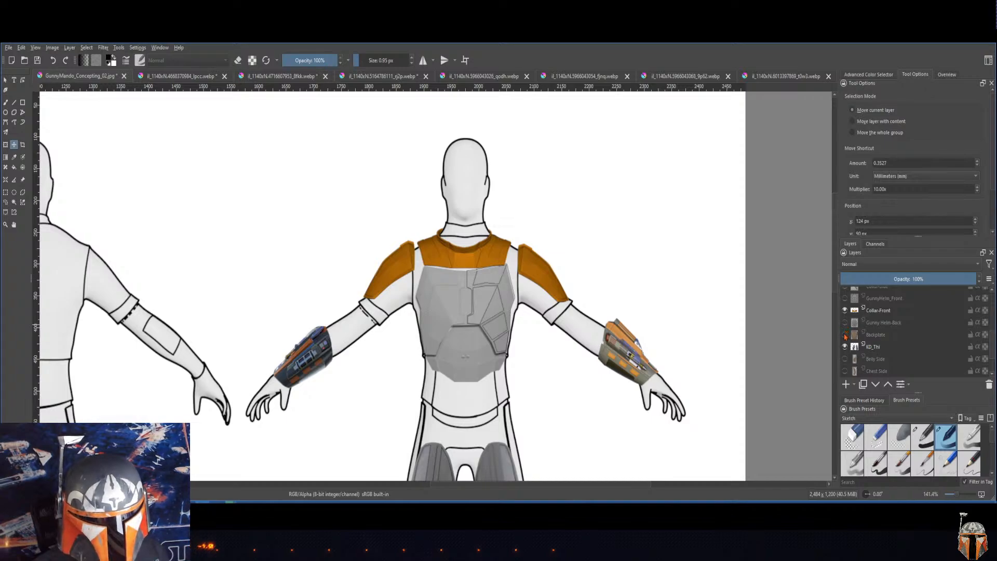
mouse_move(845, 334)
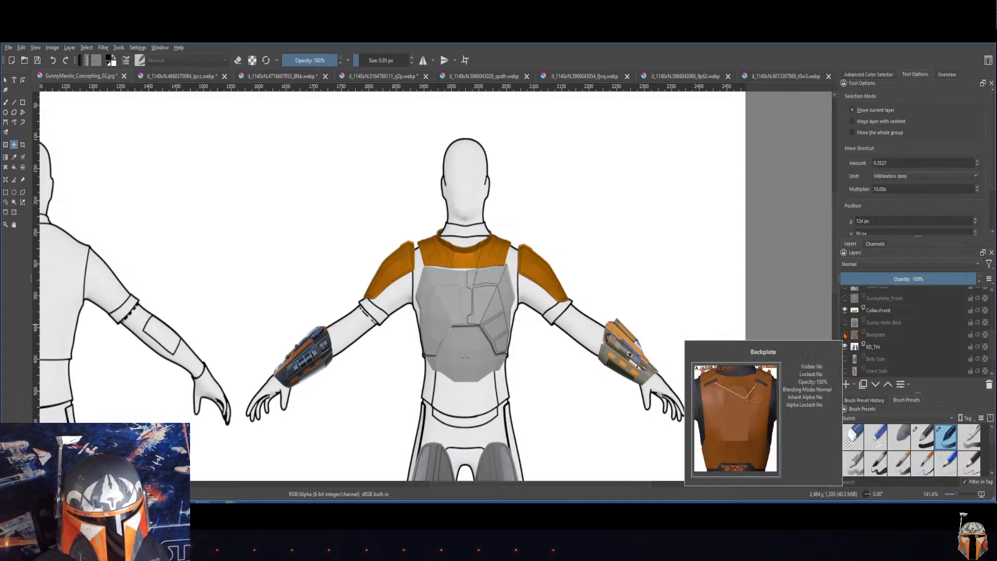
mouse_move(867, 297)
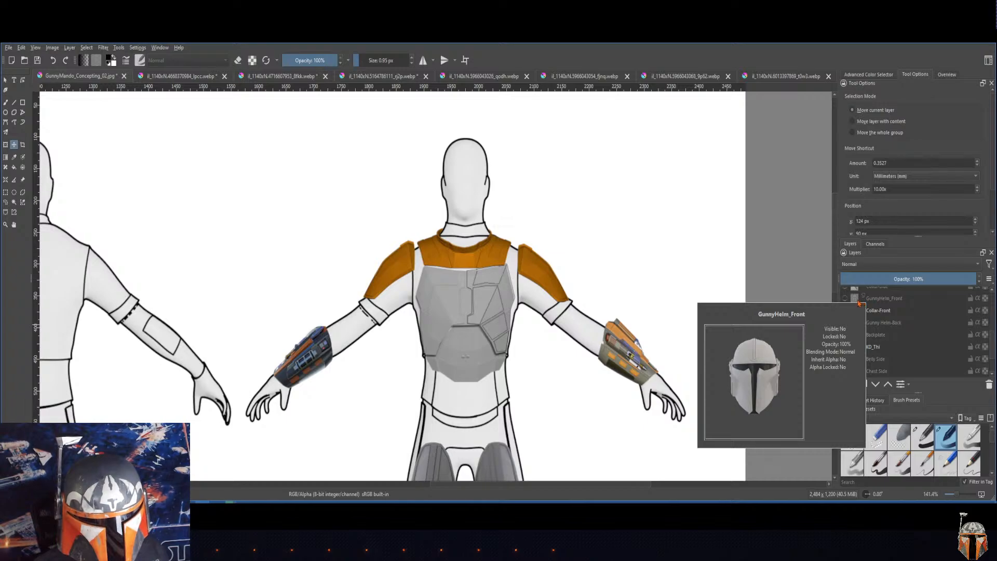
click(844, 300)
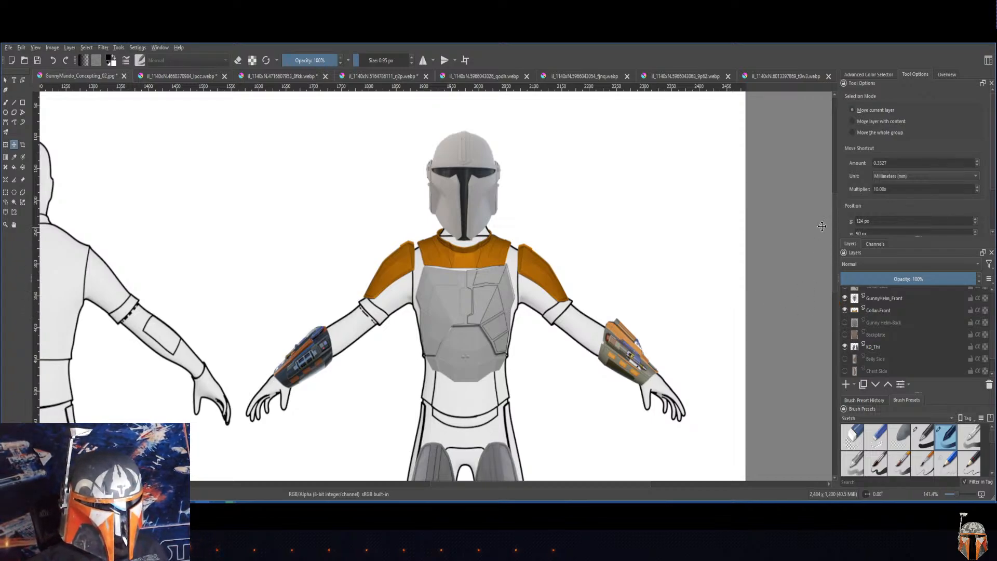
Step: Show the Knee Front layer and move the knee armor slightly upward on the front-view figure's knee
drag(835, 214, 836, 289)
drag(988, 341, 992, 307)
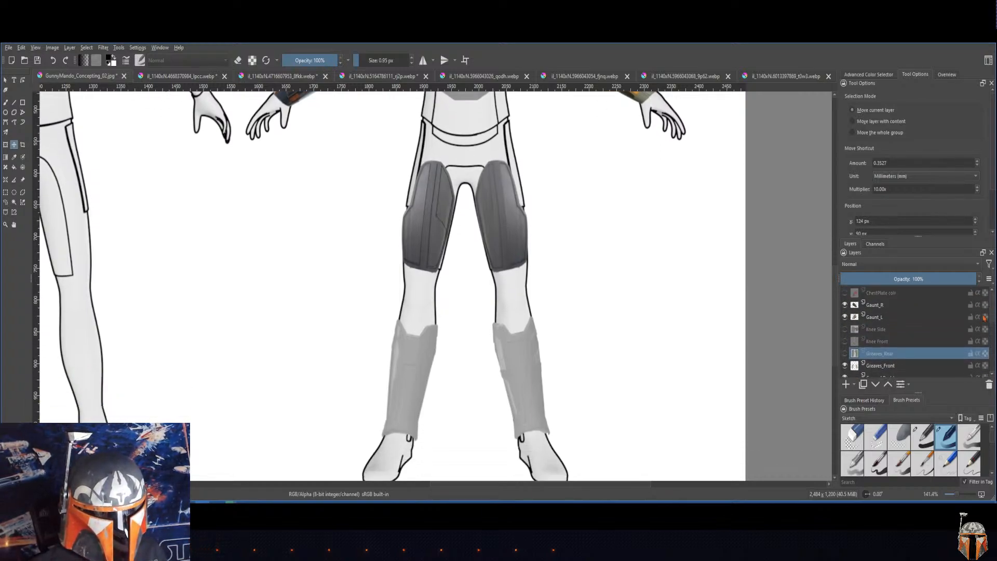
click(844, 341)
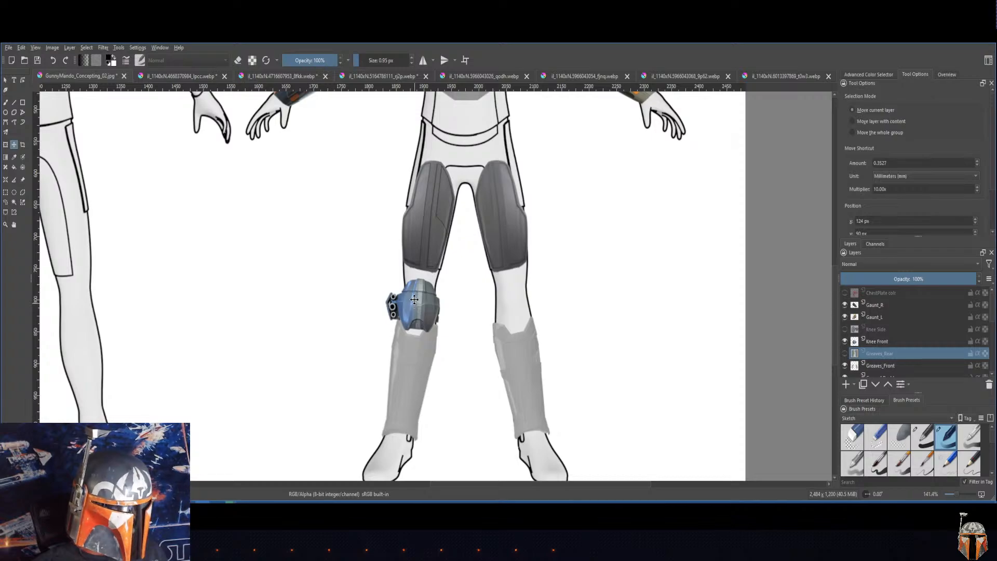
click(874, 342)
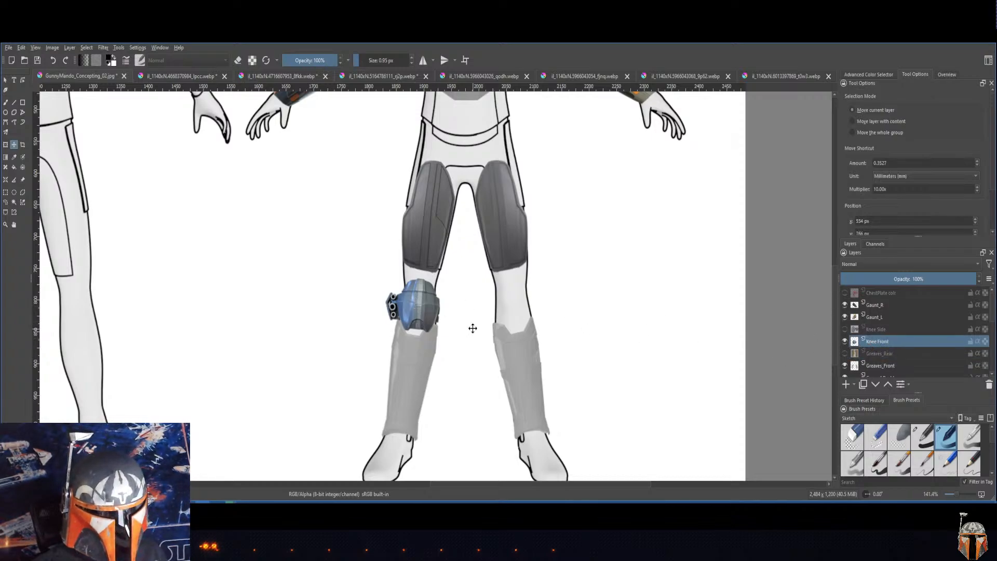
drag(430, 313, 428, 306)
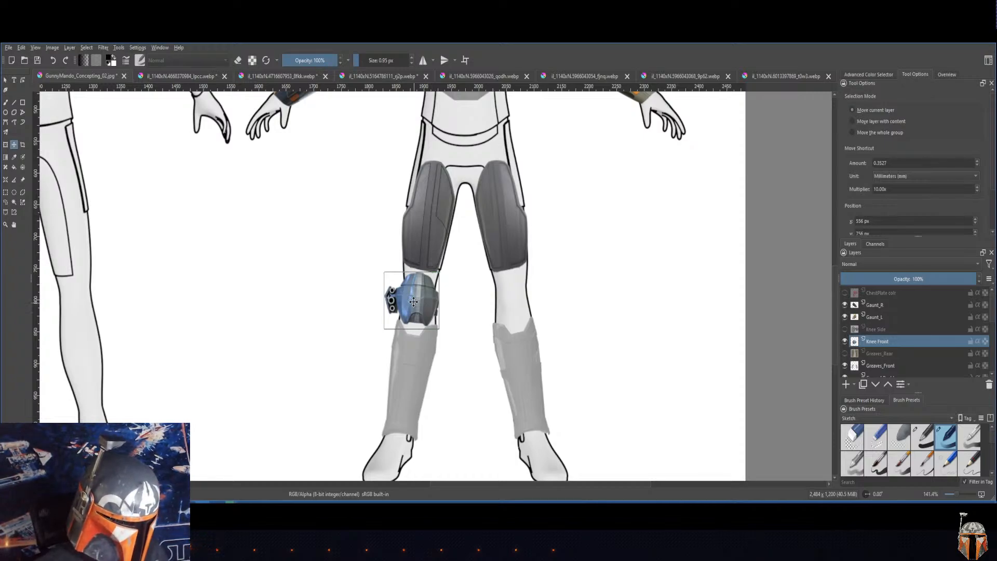
Step: Check the knee armor's fit up close and duplicate the Knee Front layer
scroll(396, 289, up, 3)
scroll(291, 303, up, 1)
scroll(291, 303, down, 2)
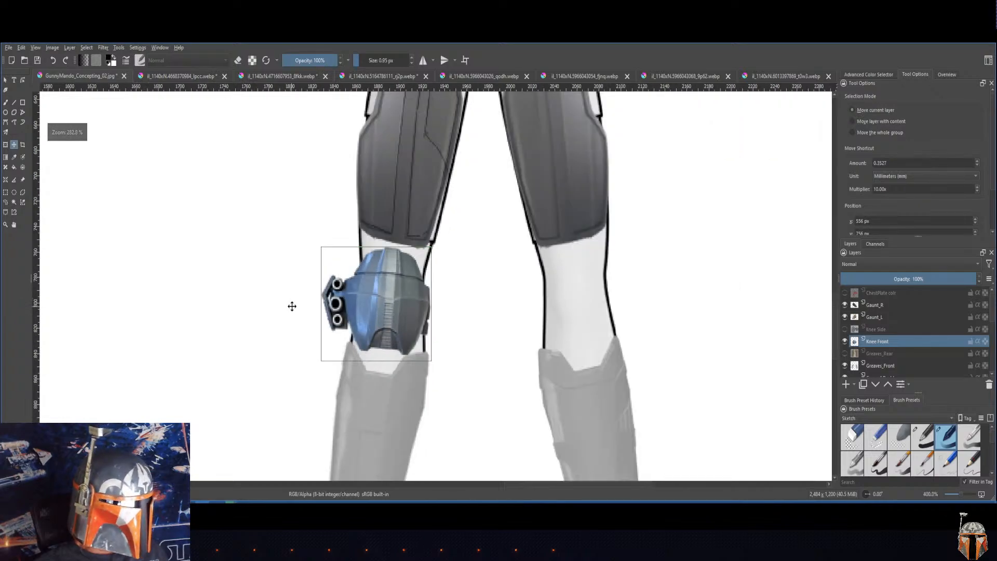
scroll(292, 303, up, 3)
scroll(478, 300, down, 2)
scroll(479, 300, up, 2)
scroll(479, 300, down, 2)
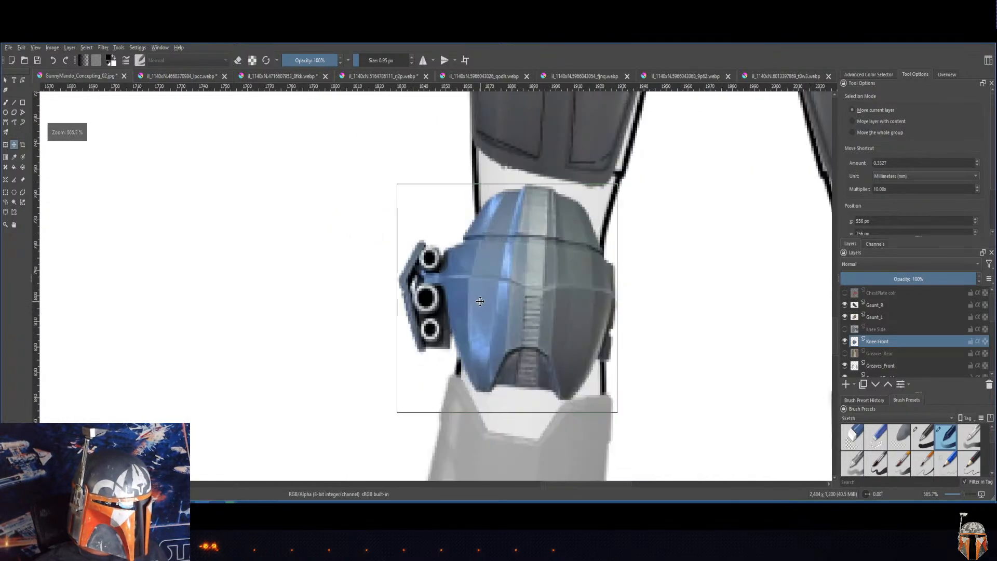
scroll(479, 301, down, 1)
scroll(481, 301, up, 3)
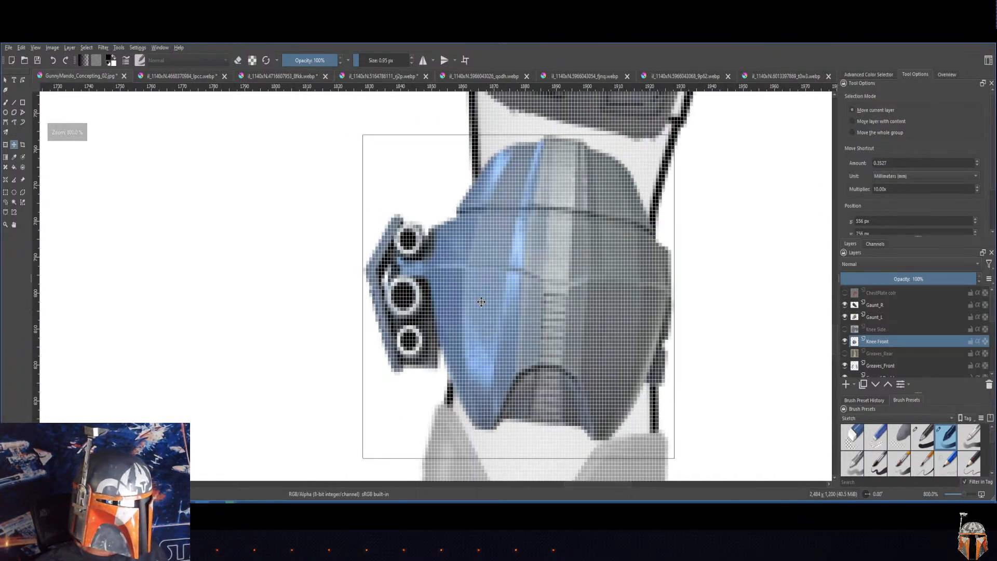
scroll(482, 301, down, 2)
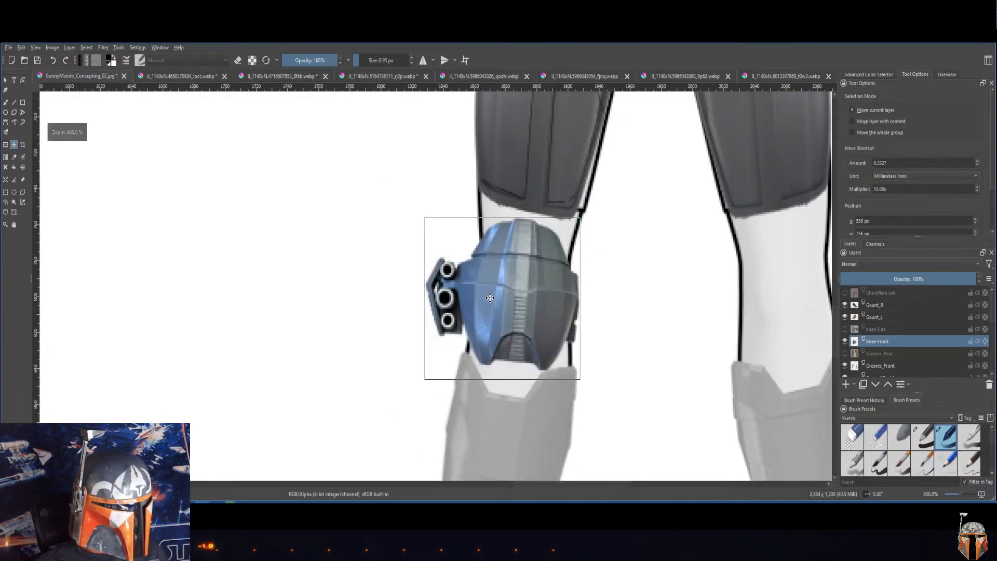
right_click(884, 344)
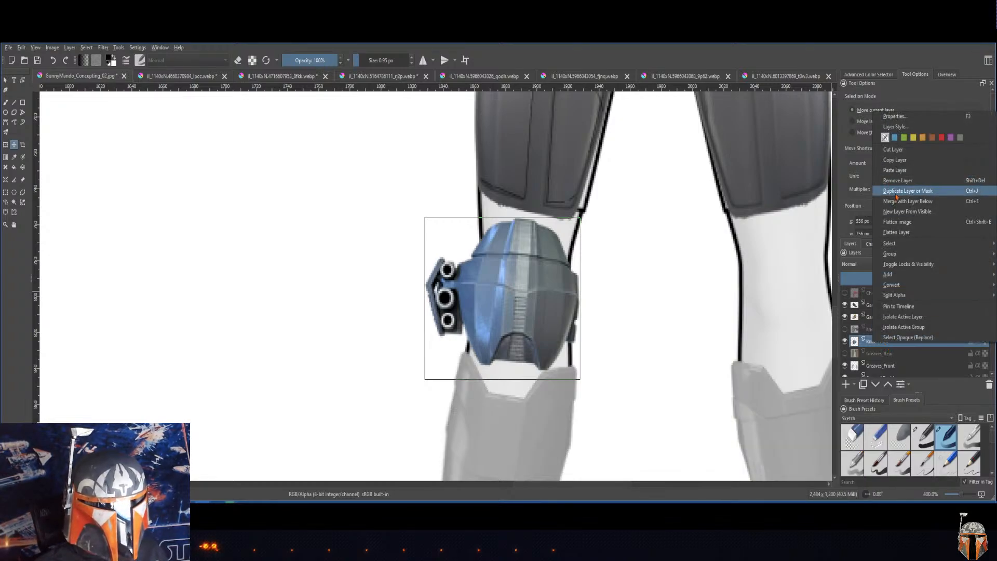
click(896, 197)
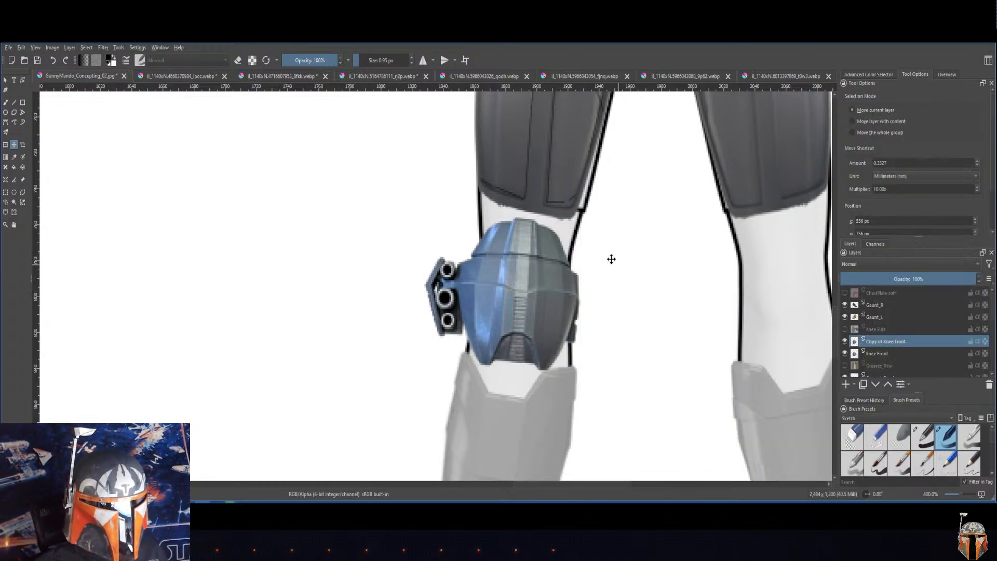
Step: Mirror the Copy of Knee Front layer horizontally and move it onto the front-view figure's bare knee
click(96, 48)
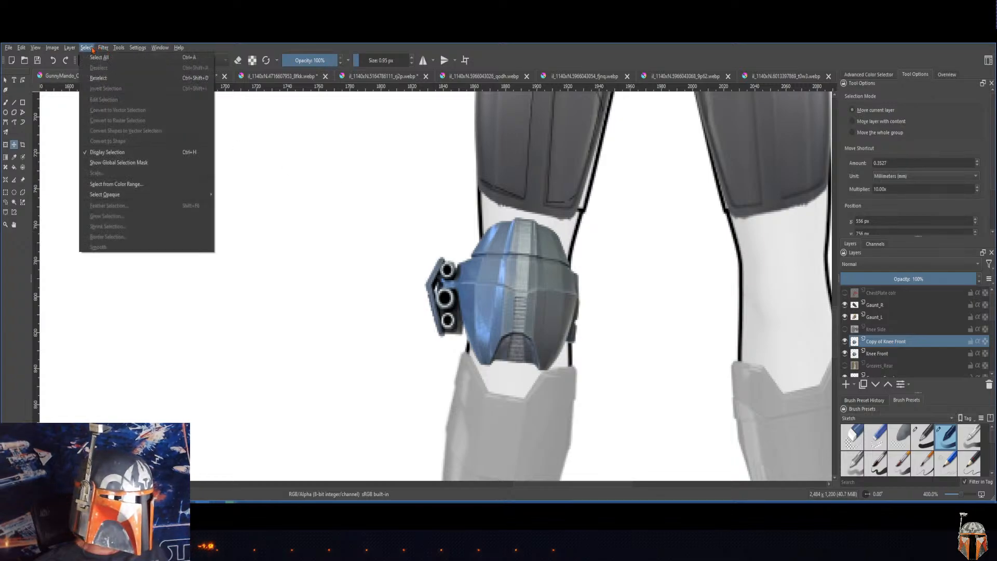
click(69, 47)
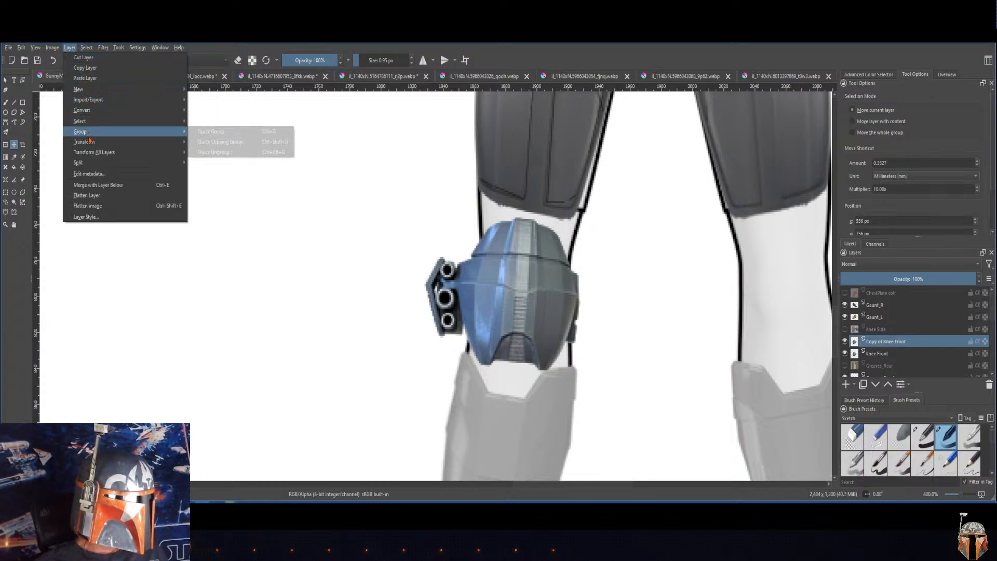
mouse_move(88, 141)
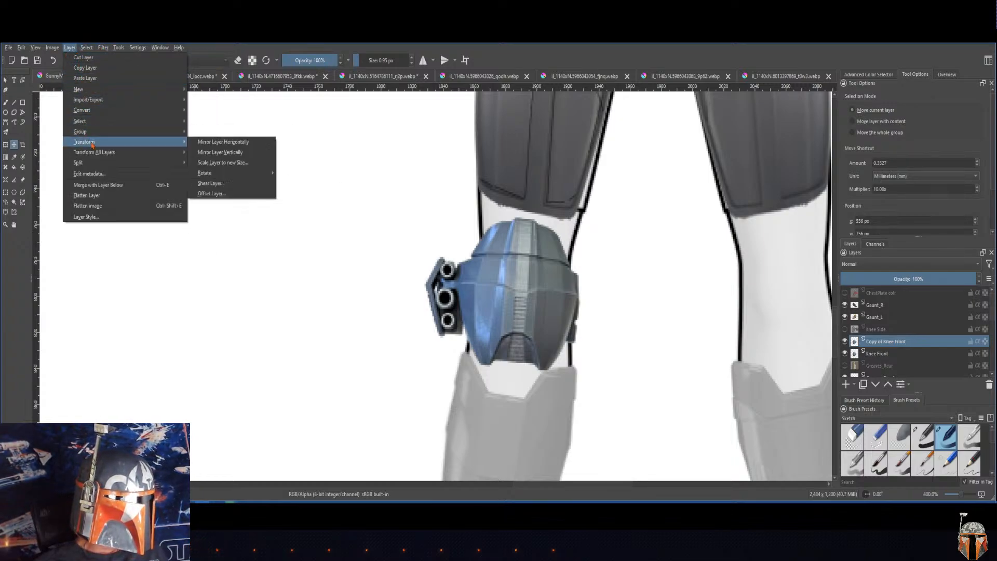
click(221, 146)
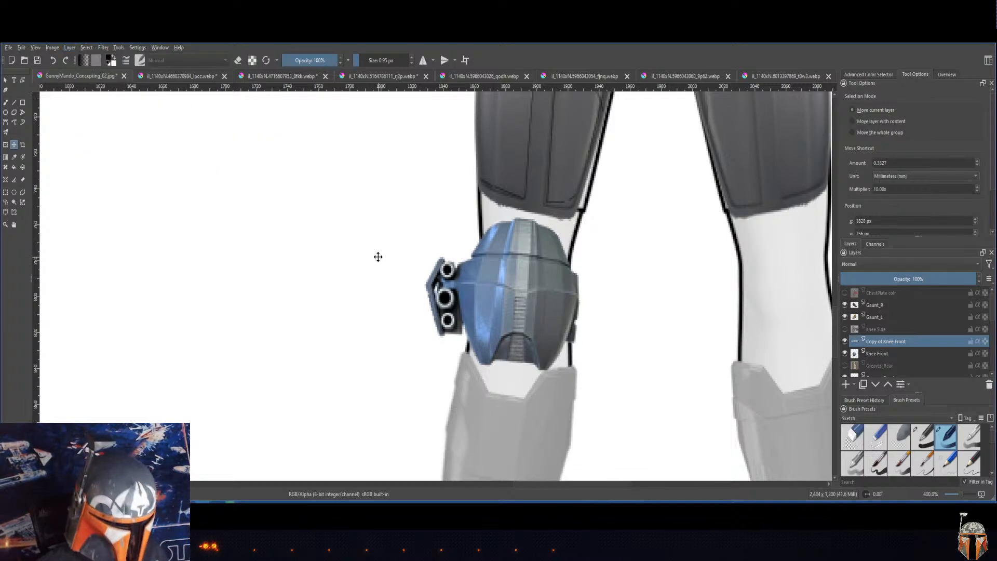
scroll(378, 257, down, 5)
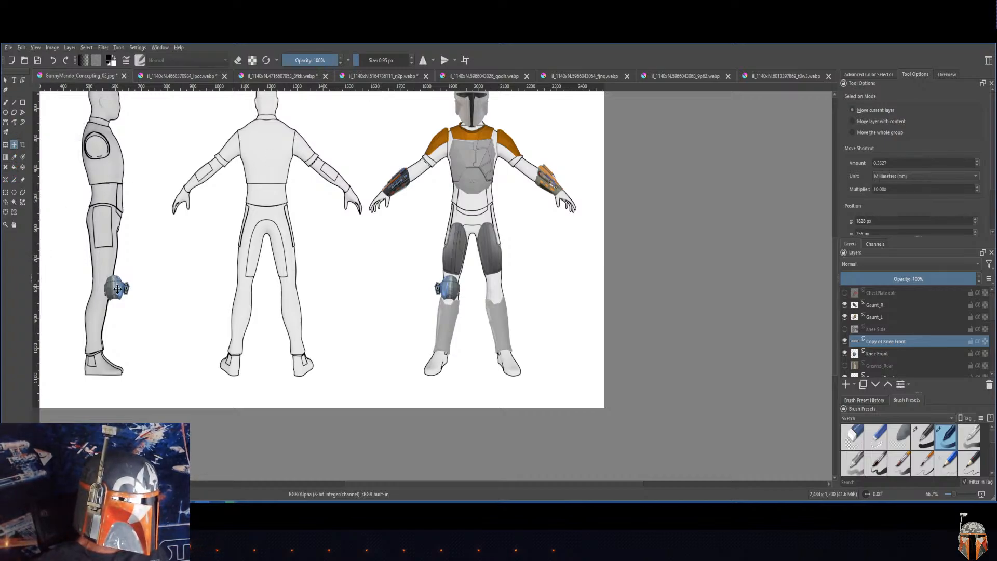
drag(118, 288, 495, 289)
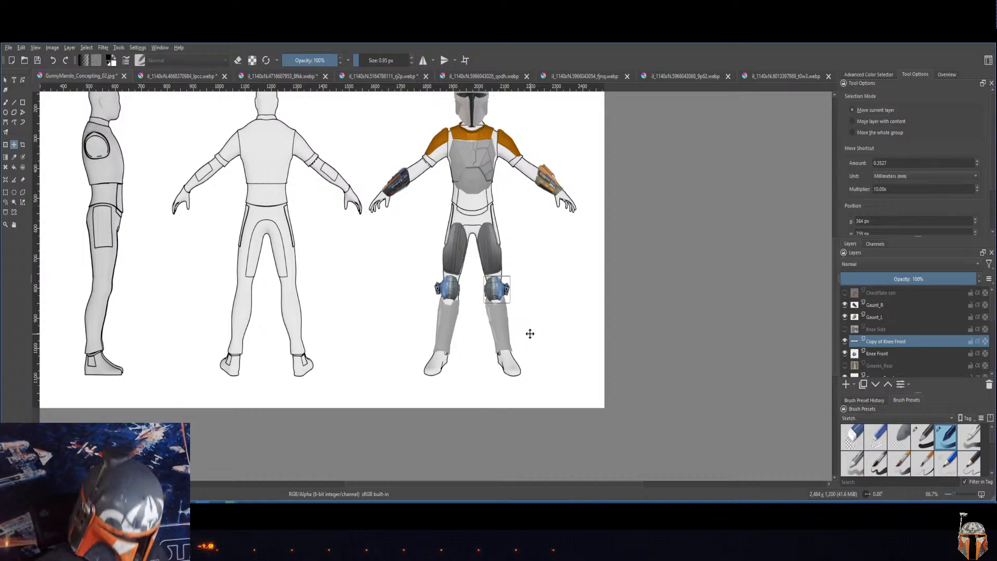
Step: Nudge the mirrored knee armor into line with the opposite knee and merge it with the Knee Front layer below
key(plus)
key(plus)
key(plus)
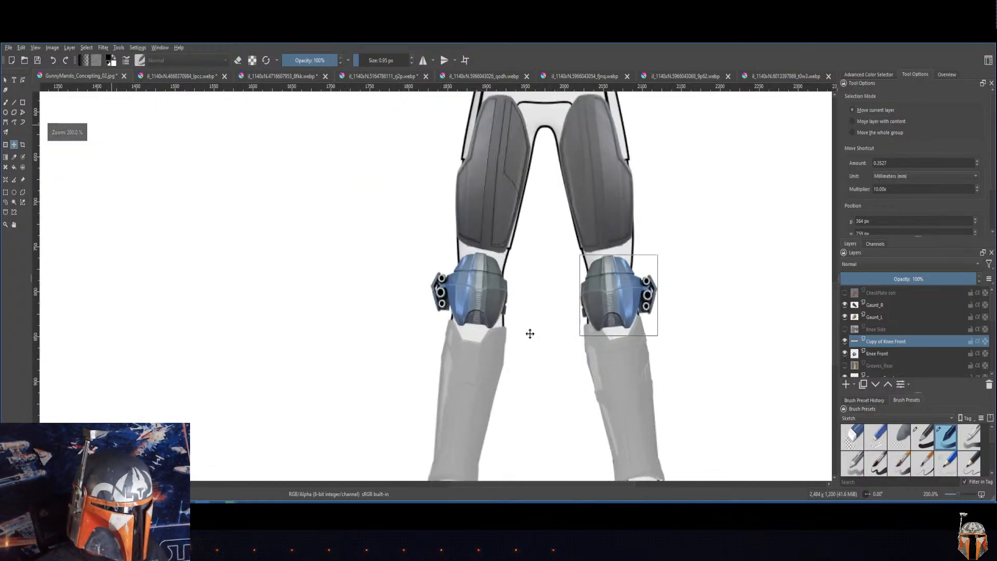
scroll(511, 217, up, 5)
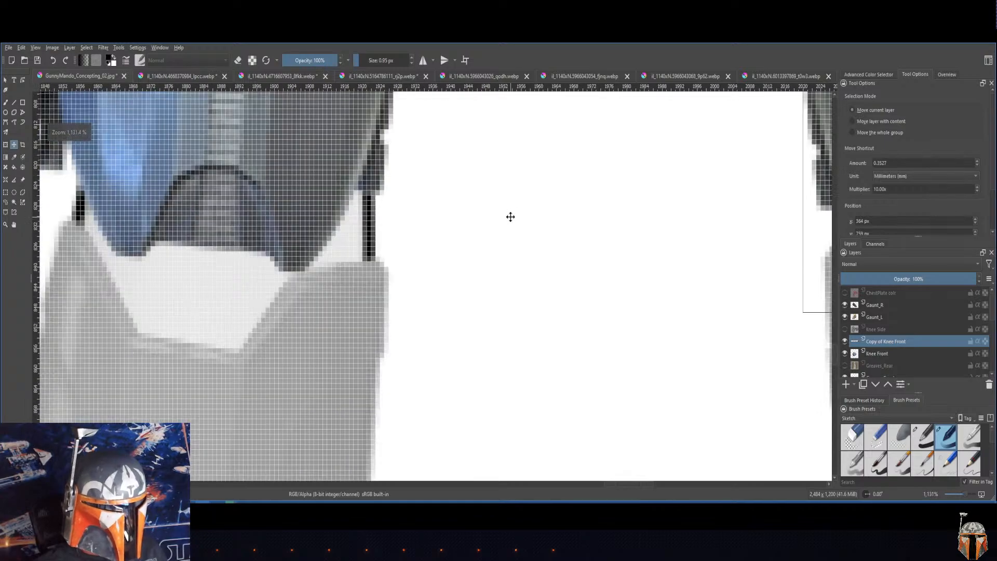
scroll(511, 216, down, 4)
scroll(510, 216, down, 1)
scroll(765, 289, up, 1)
scroll(822, 313, down, 1)
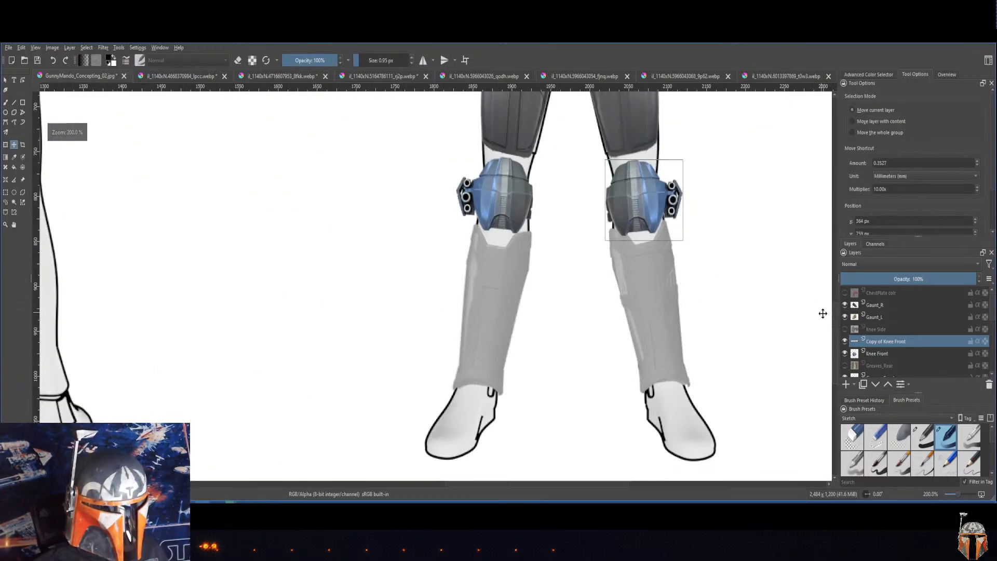
scroll(823, 313, up, 4)
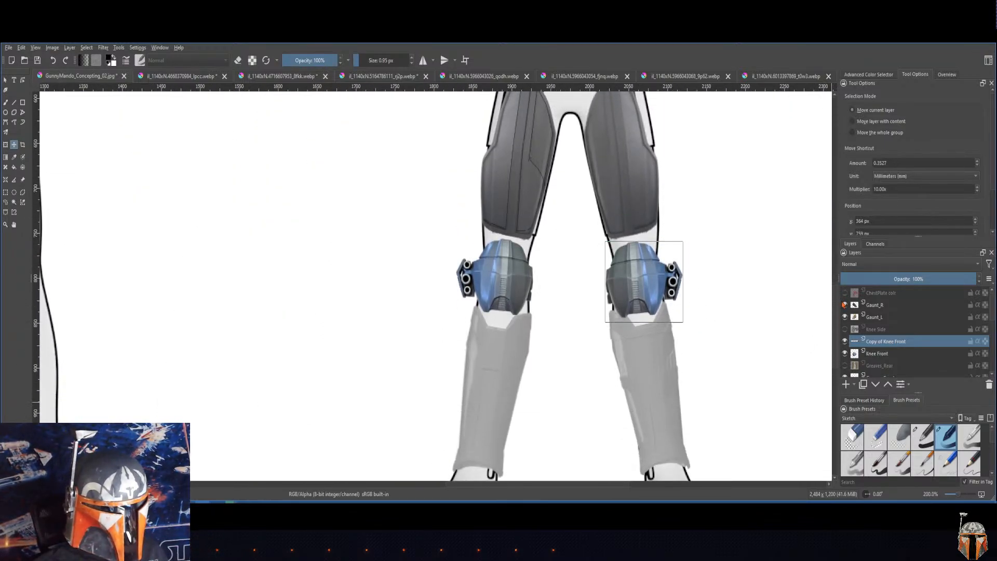
drag(640, 282, 641, 279)
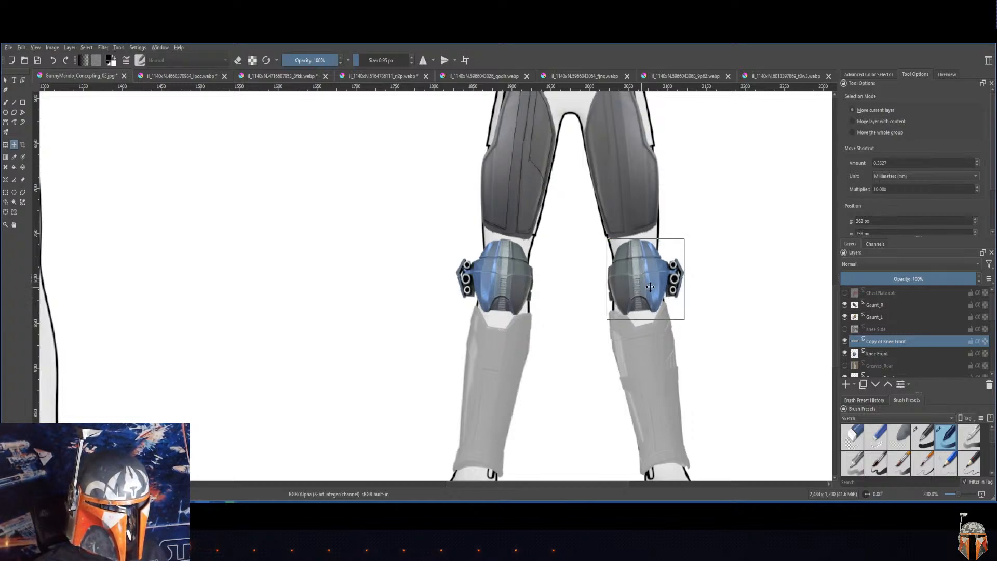
right_click(873, 348)
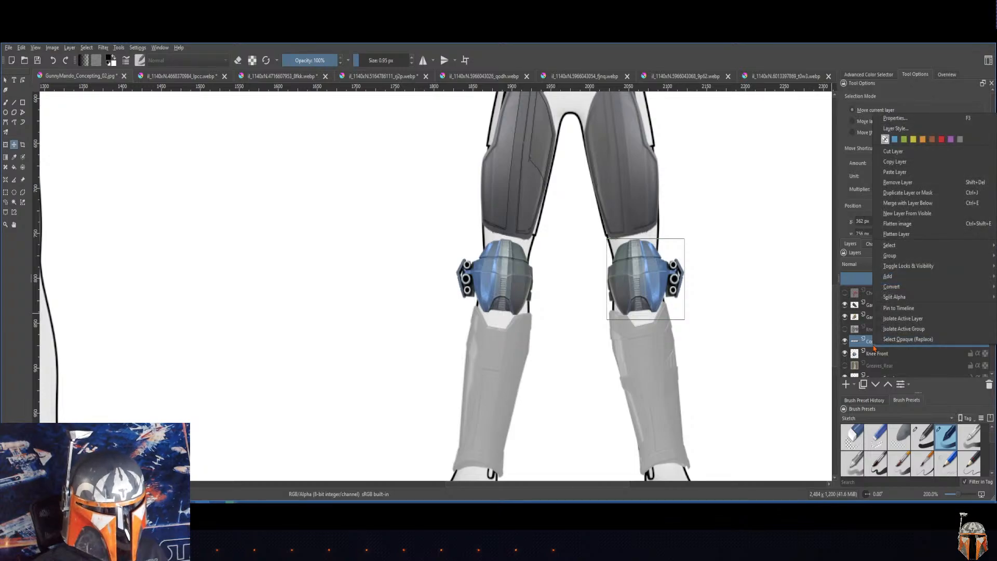
click(906, 203)
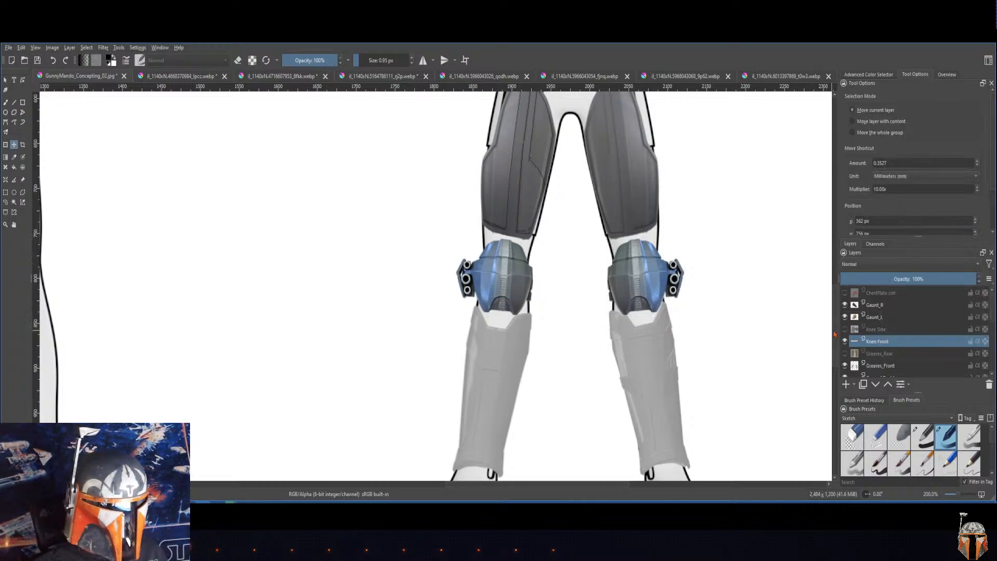
Step: Add a 1 px black outside Stroke layer style to the Knee Front layer
scroll(831, 319, up, 3)
scroll(836, 315, down, 3)
right_click(882, 344)
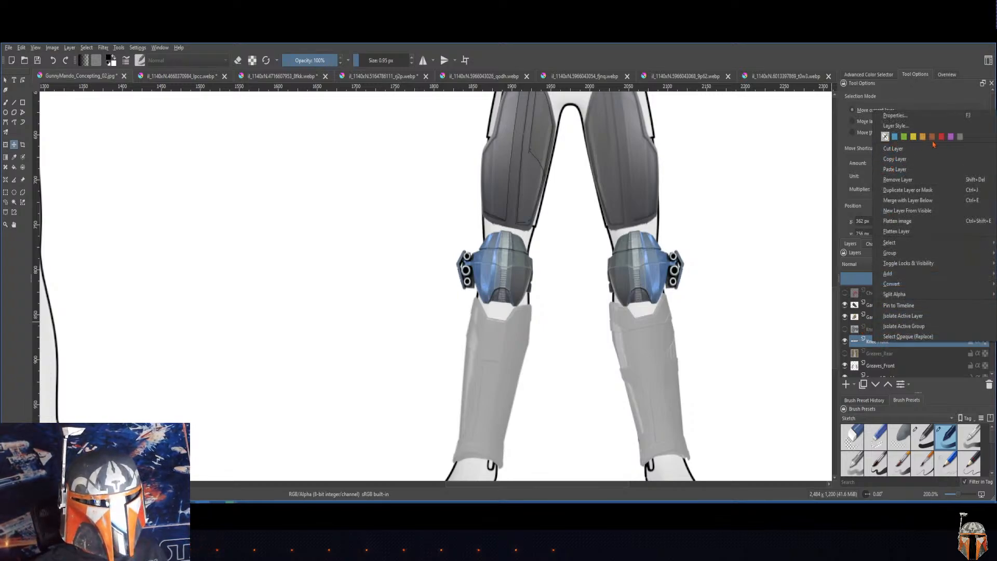
click(897, 126)
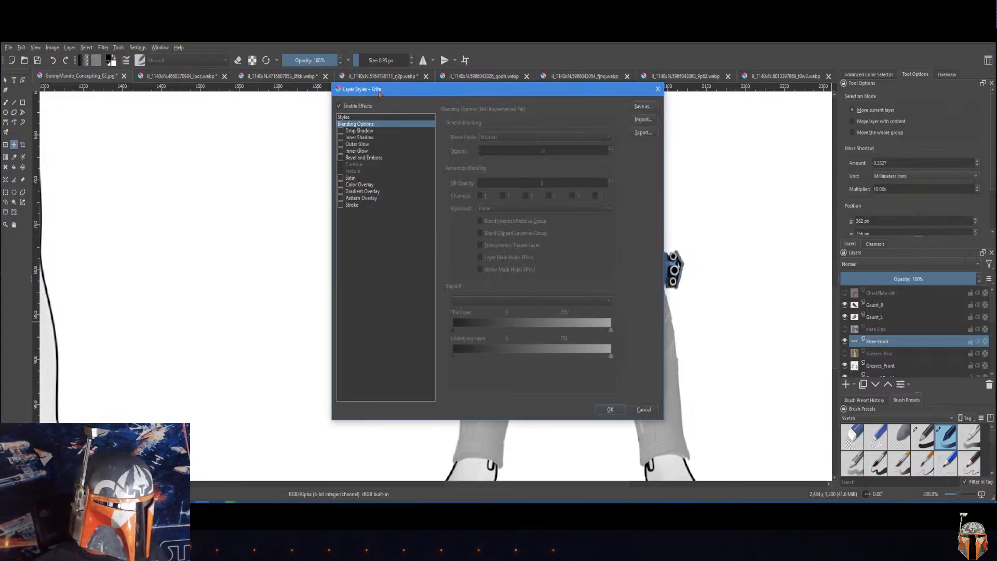
drag(372, 89, 169, 155)
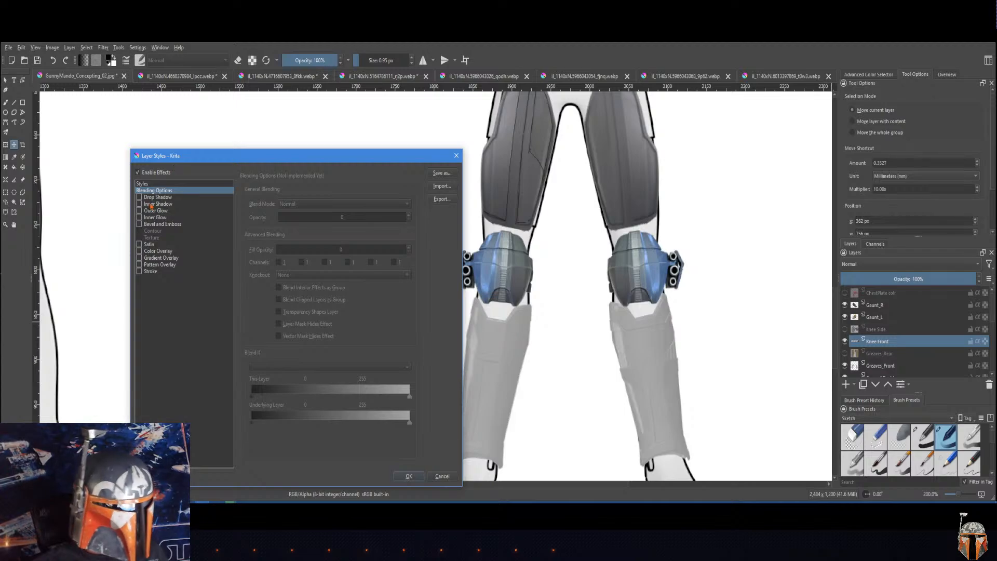
click(141, 276)
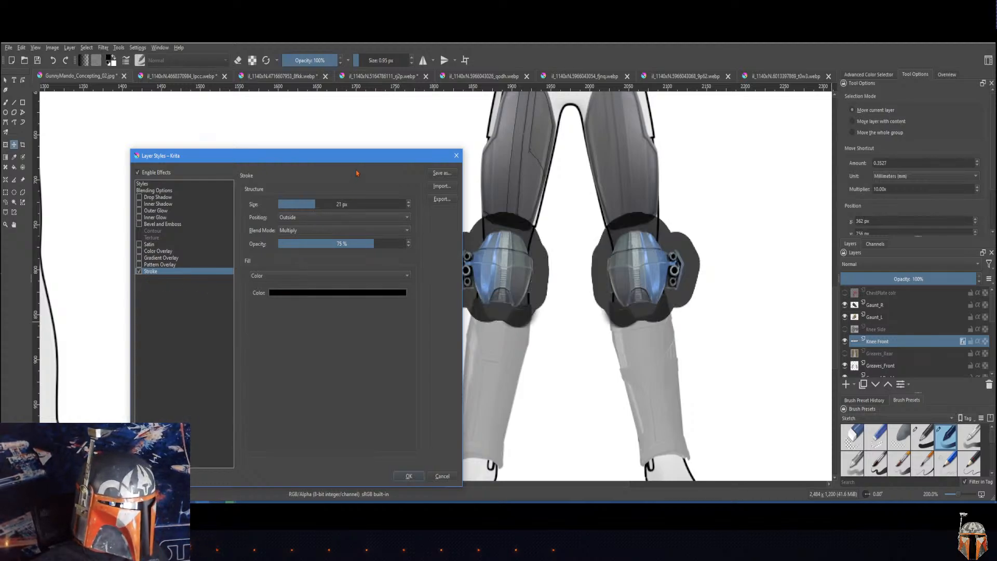
drag(363, 158, 322, 150)
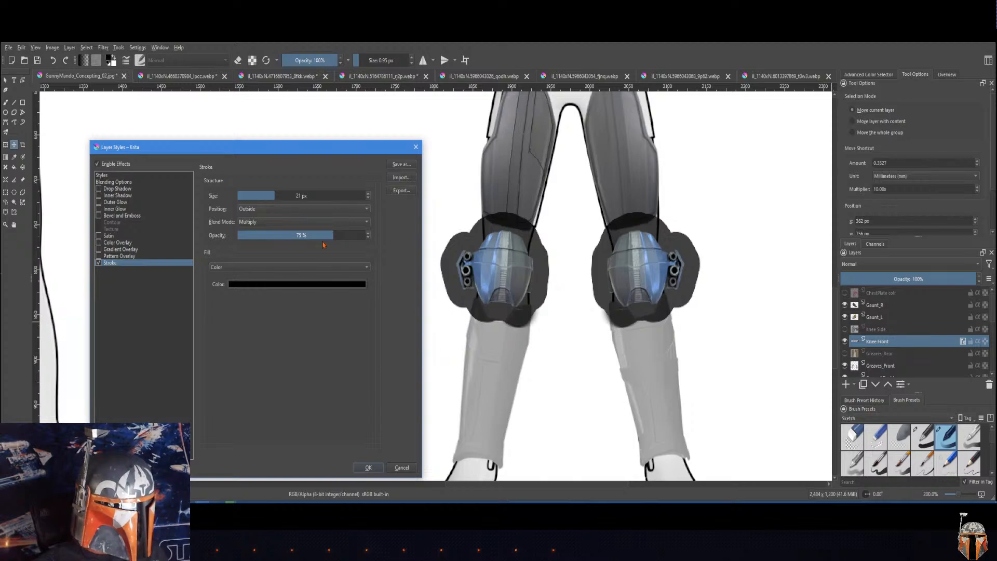
drag(273, 197, 244, 199)
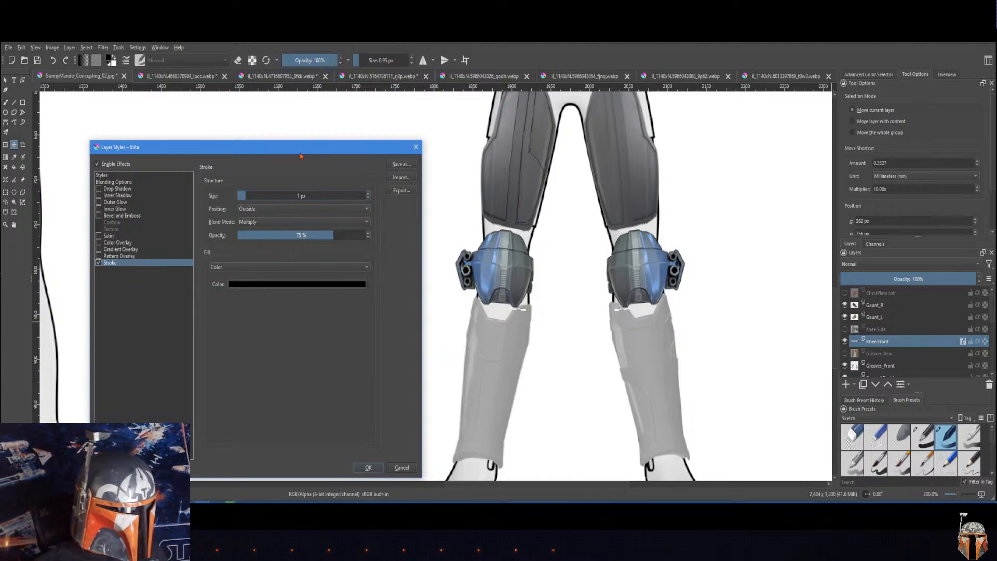
drag(301, 155, 321, 152)
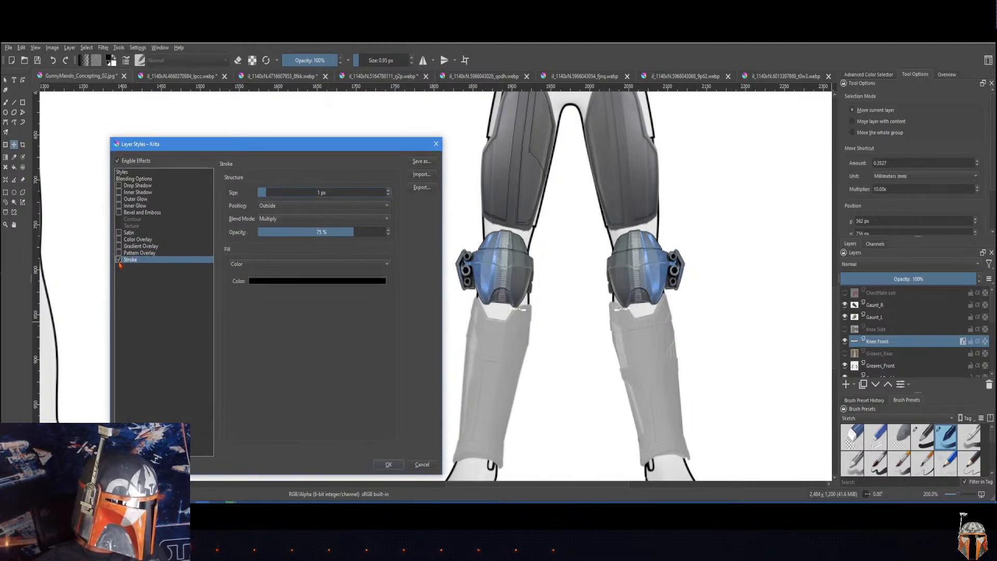
click(381, 465)
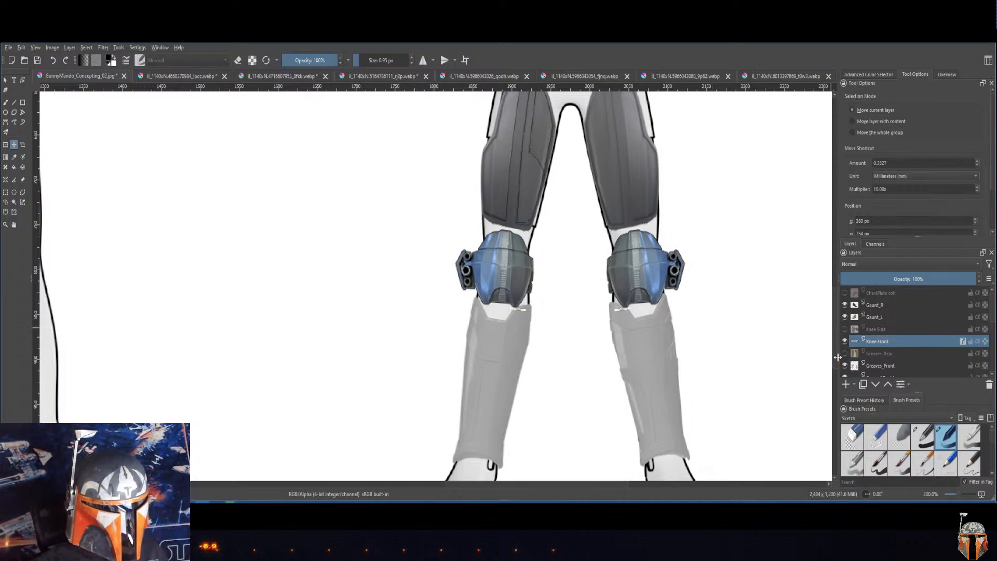
Step: Apply an HSV adjustment to the Knee Front layer with saturation -100 and lightness 35
mouse_move(836, 362)
mouse_down()
mouse_move(836, 345)
mouse_move(836, 355)
mouse_up()
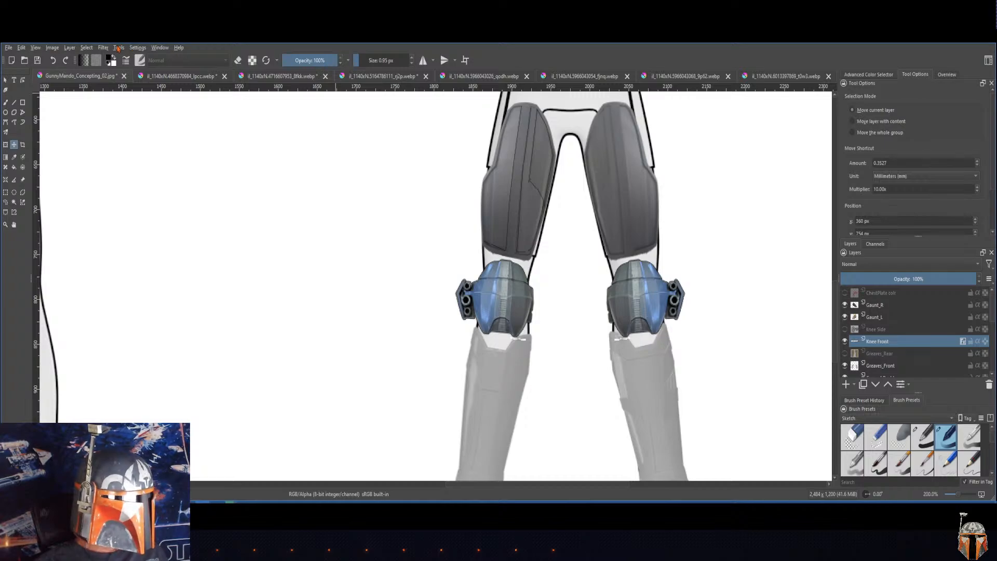
click(119, 48)
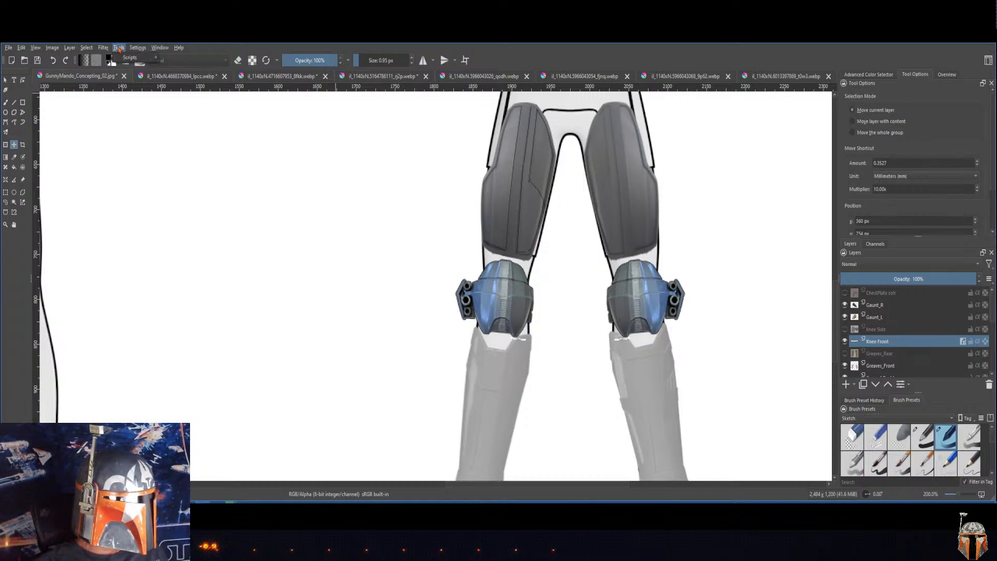
mouse_move(103, 49)
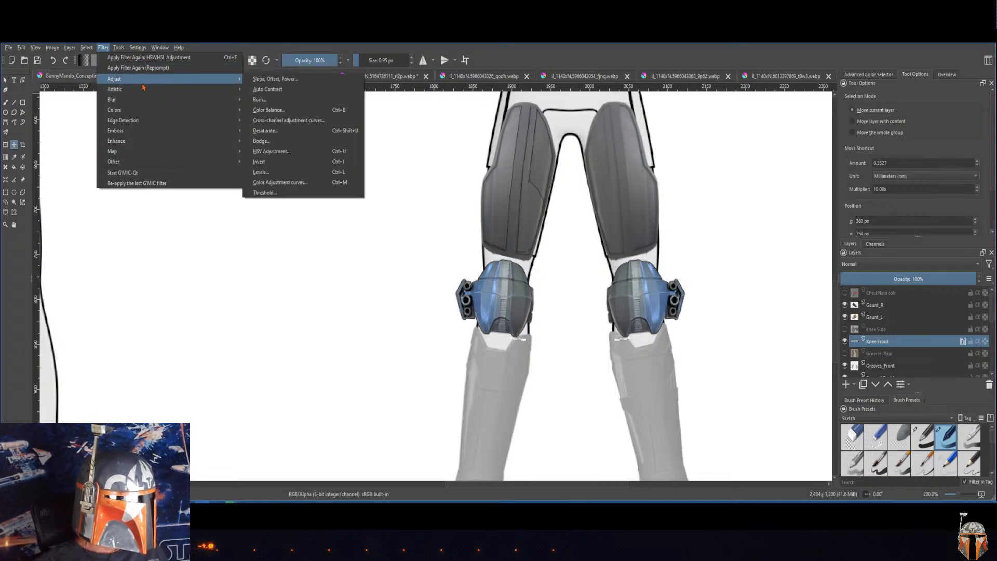
click(308, 155)
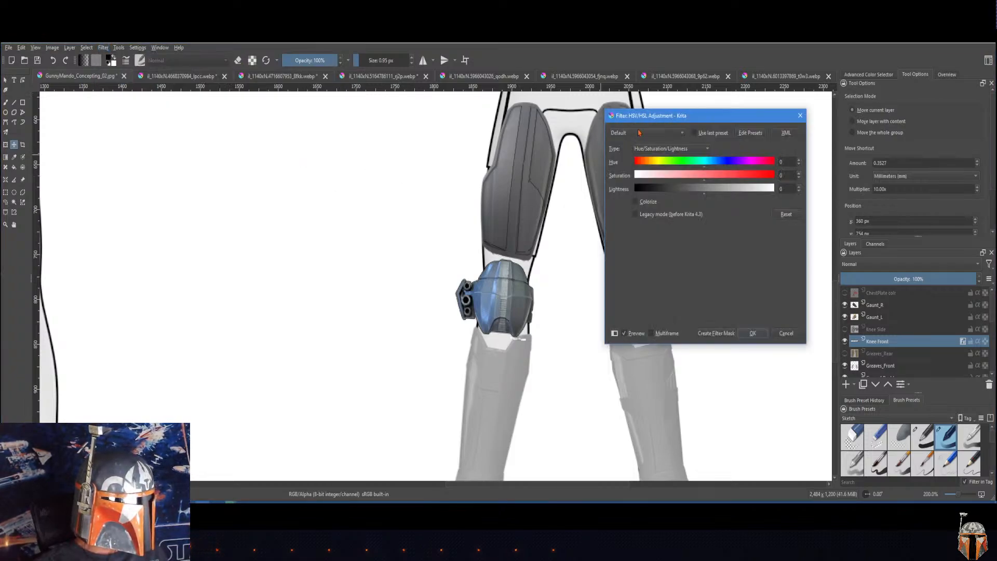
drag(690, 121, 244, 148)
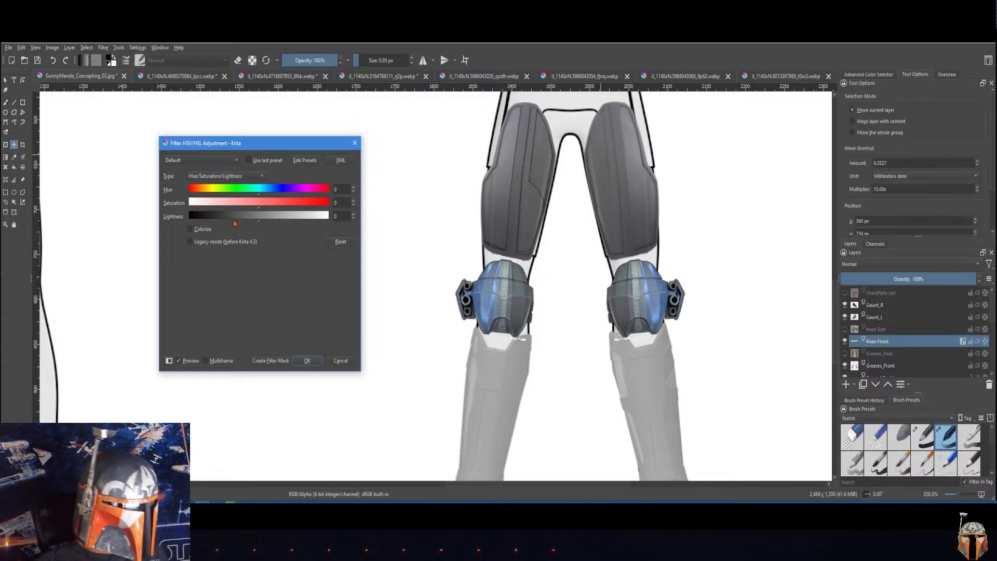
mouse_move(260, 224)
mouse_down()
mouse_move(281, 226)
mouse_move(248, 212)
mouse_up()
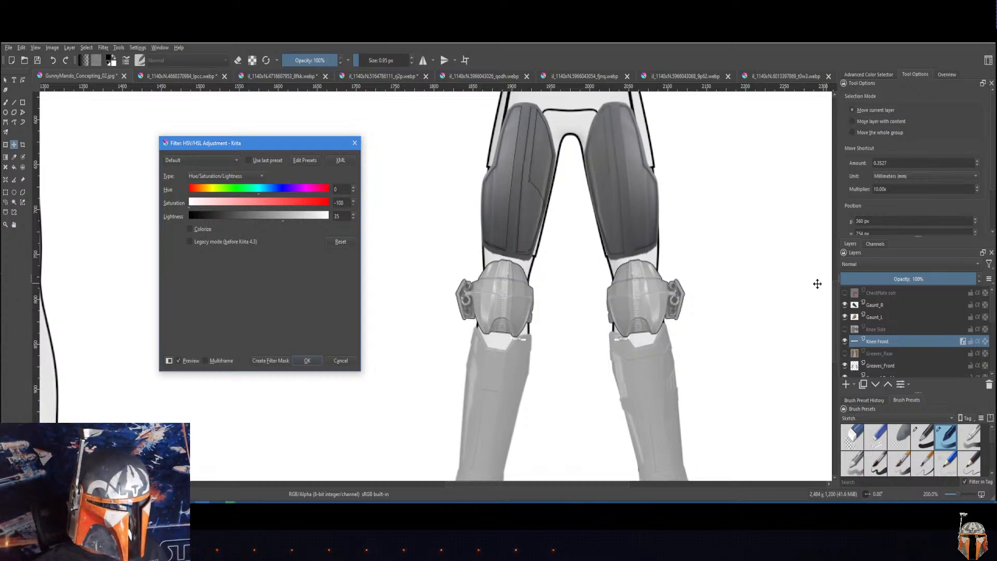
click(307, 361)
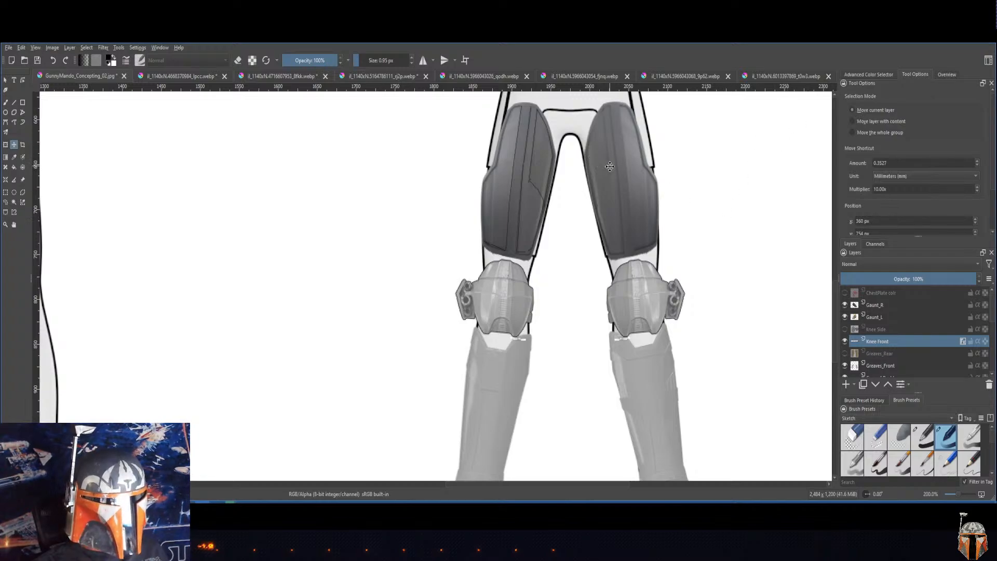
Step: Apply an HSV adjustment with saturation -100 and lightness 40 to the thigh armor layer
scroll(886, 343, up, 3)
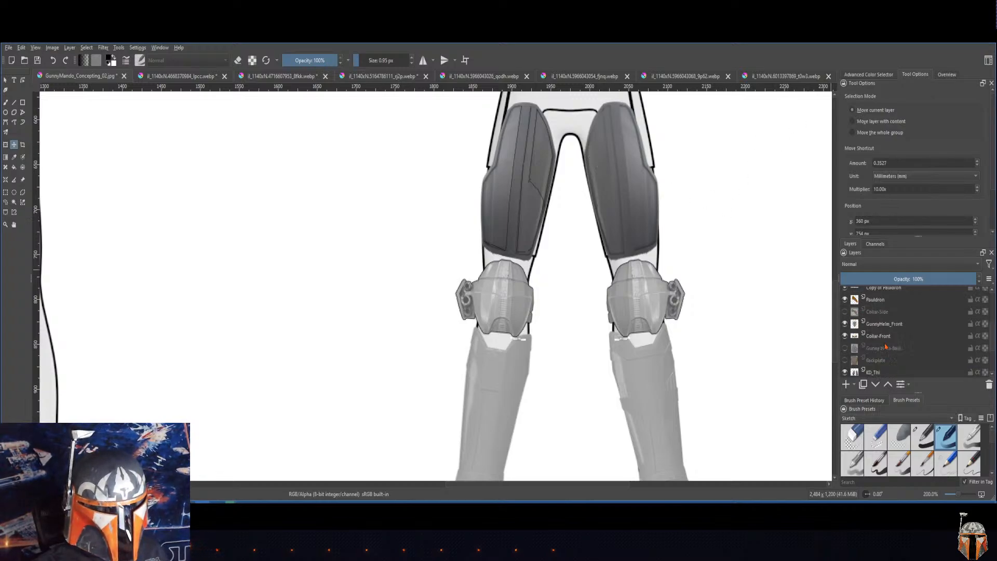
click(882, 372)
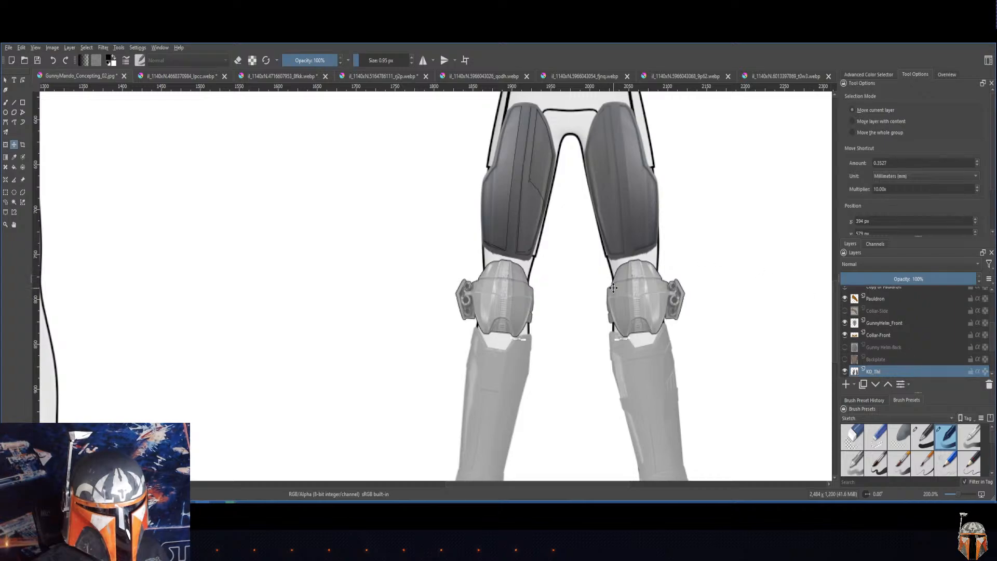
scroll(909, 351, down, 3)
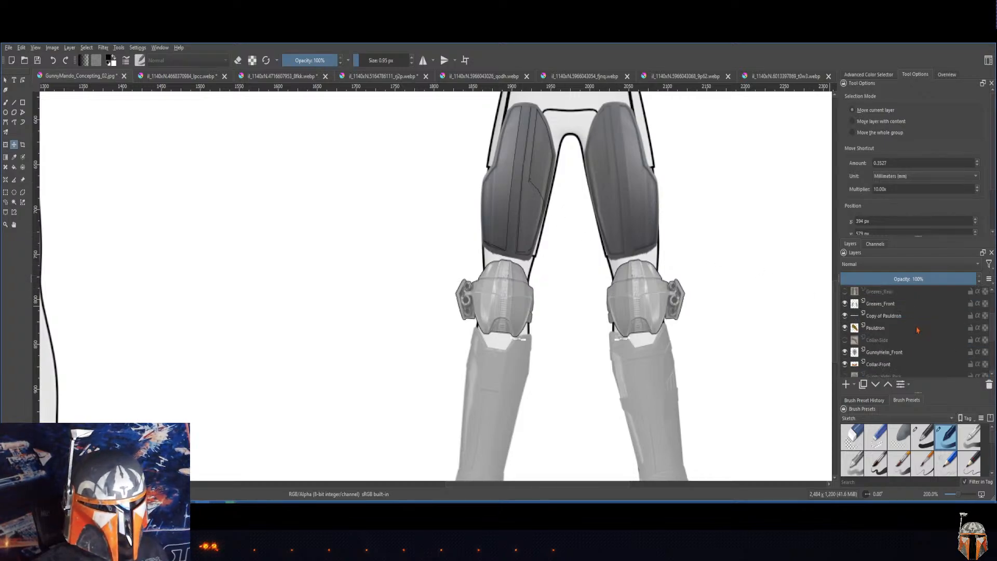
click(844, 310)
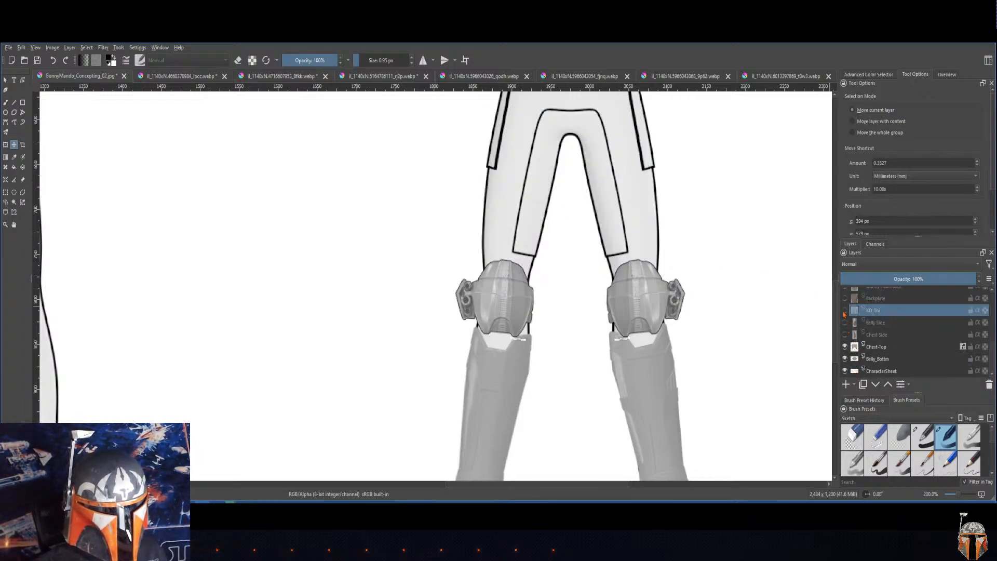
click(844, 310)
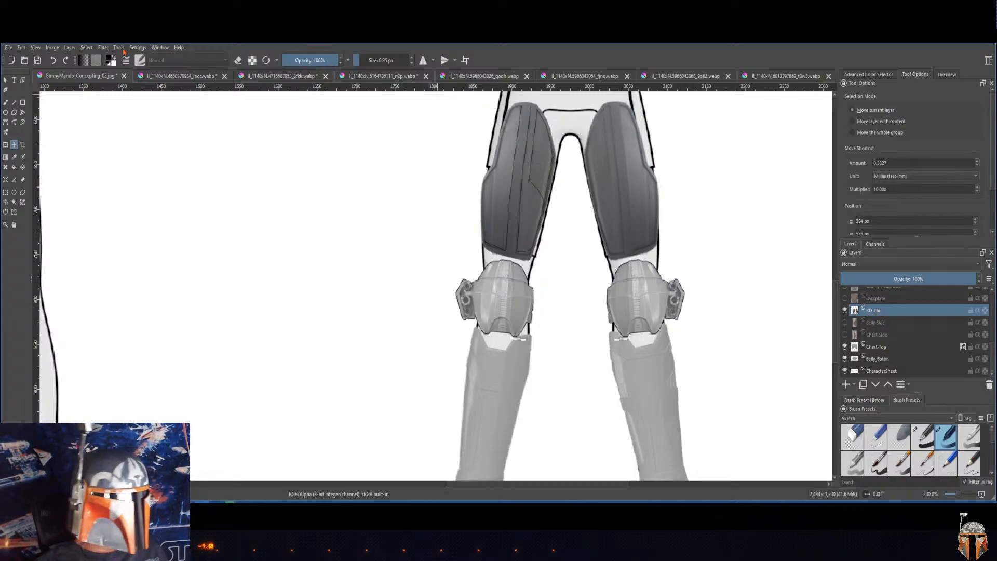
click(103, 47)
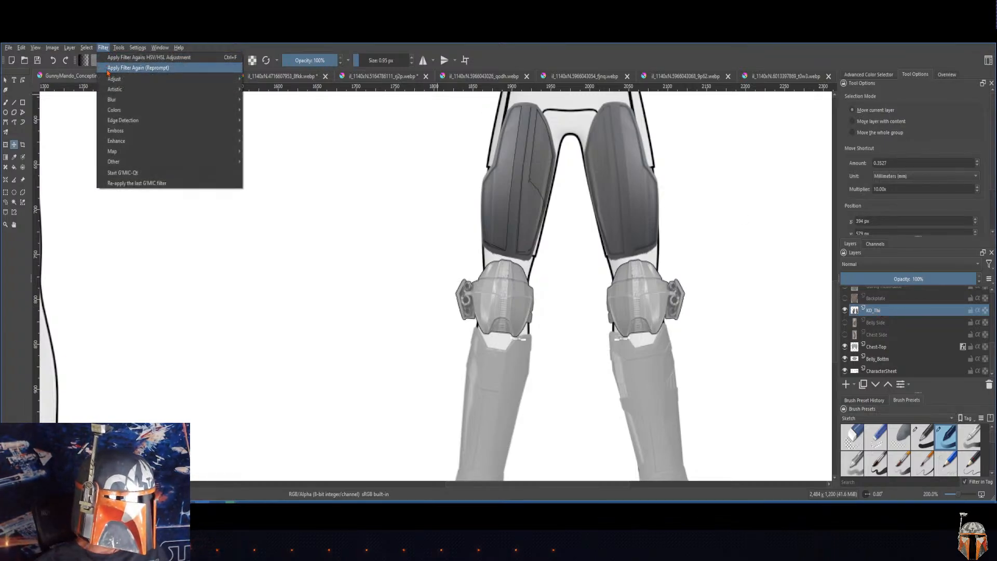
mouse_move(114, 78)
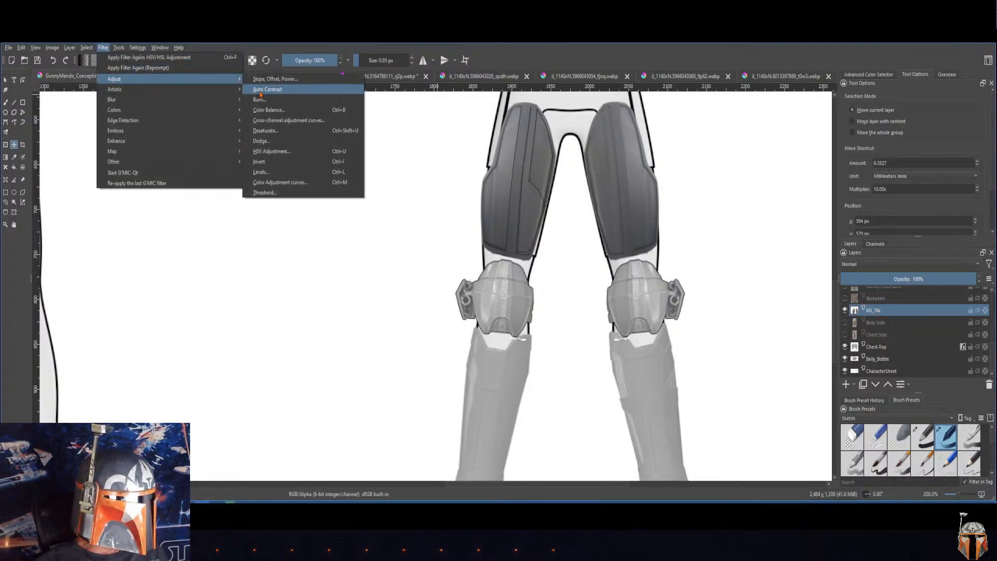
click(284, 152)
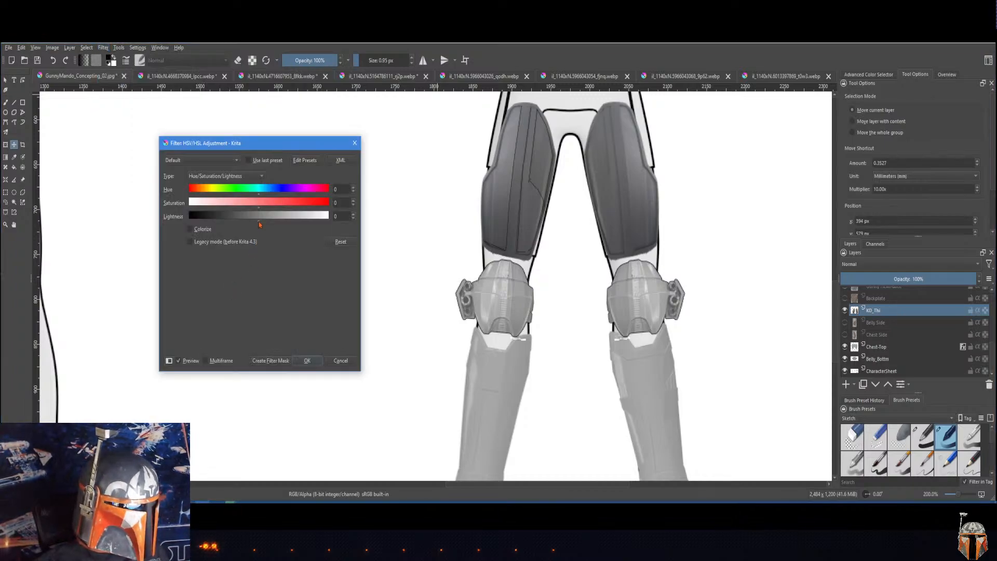
drag(259, 224, 176, 215)
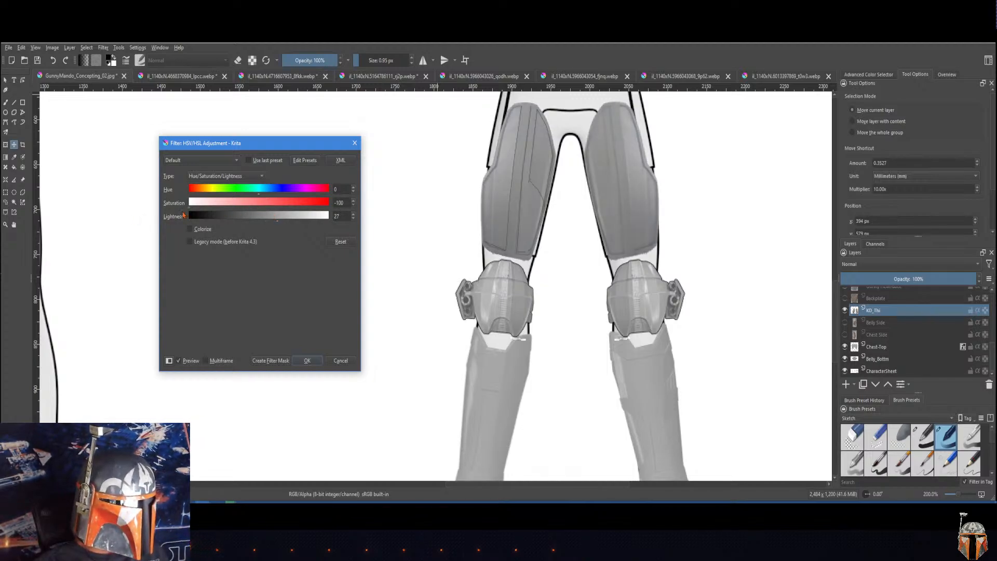
drag(255, 209, 227, 211)
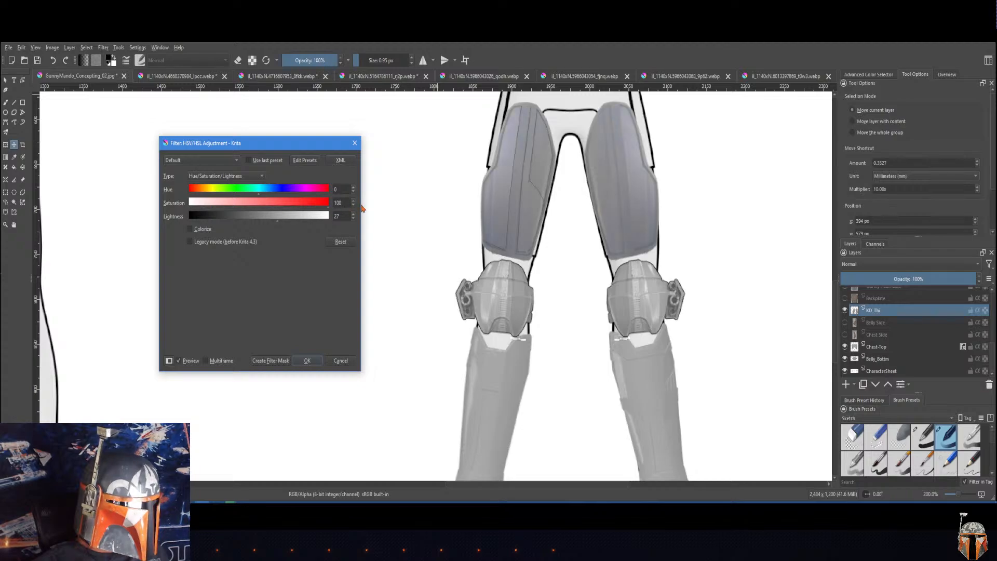
drag(362, 208, 134, 211)
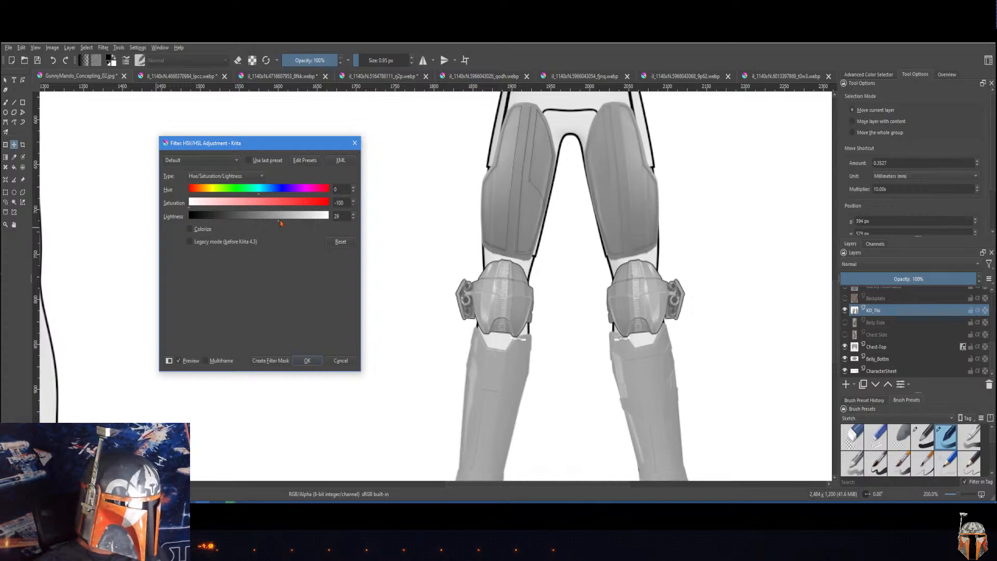
drag(280, 223, 286, 222)
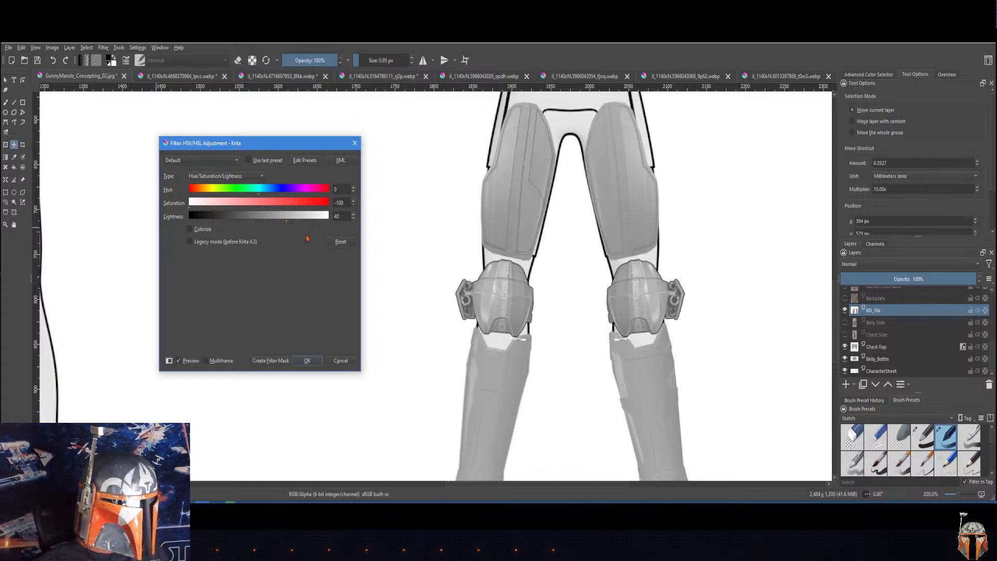
click(308, 361)
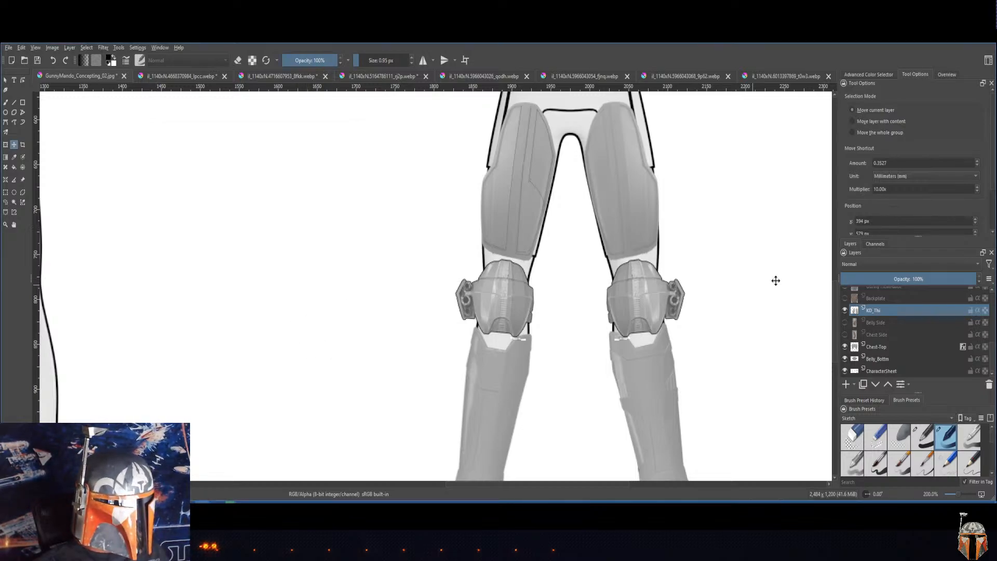
Step: Examine the front-view figure's fitted armor and the bare side and back views across the character sheet
drag(704, 168, 635, 86)
drag(709, 306, 719, 285)
drag(668, 215, 611, 312)
scroll(671, 281, up, 10)
drag(608, 268, 602, 319)
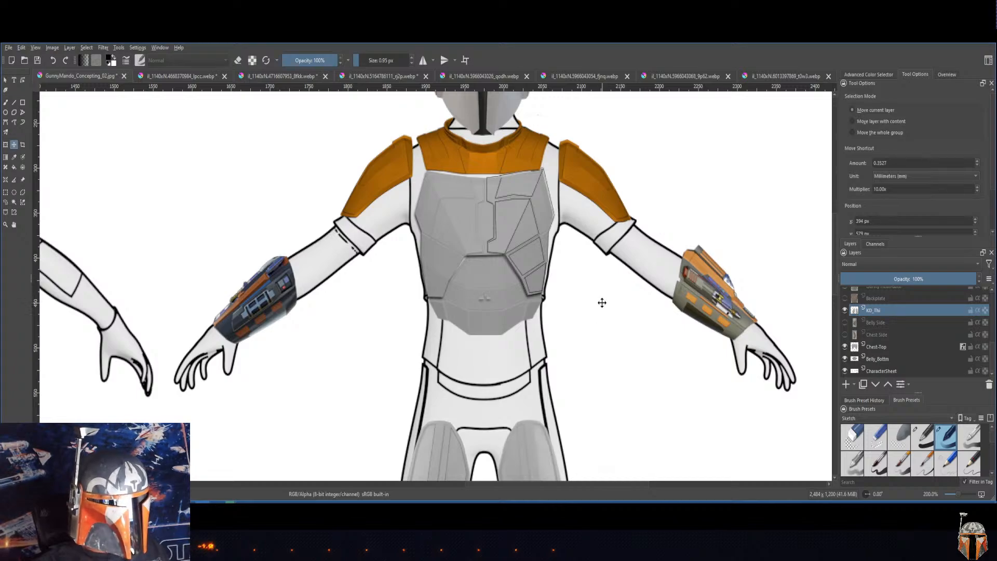
drag(359, 369, 611, 301)
drag(256, 396, 748, 287)
drag(407, 314, 548, 340)
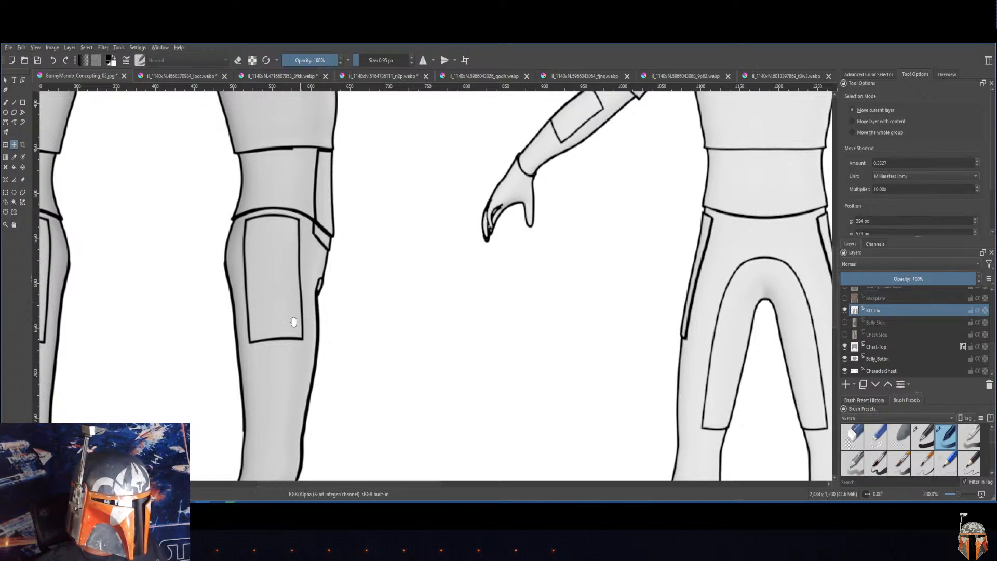
drag(410, 299, 565, 287)
drag(263, 290, 338, 330)
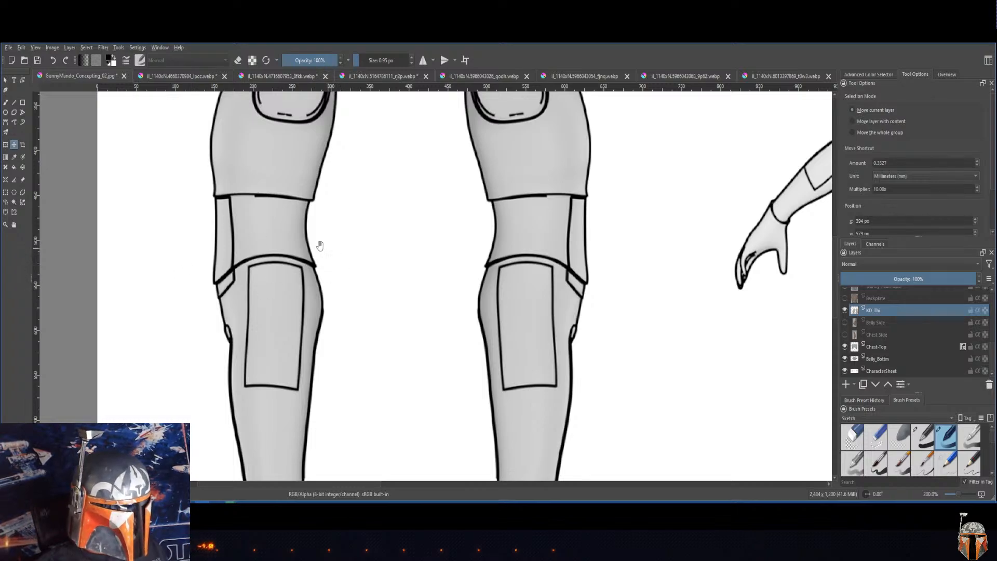
drag(398, 270, 397, 290)
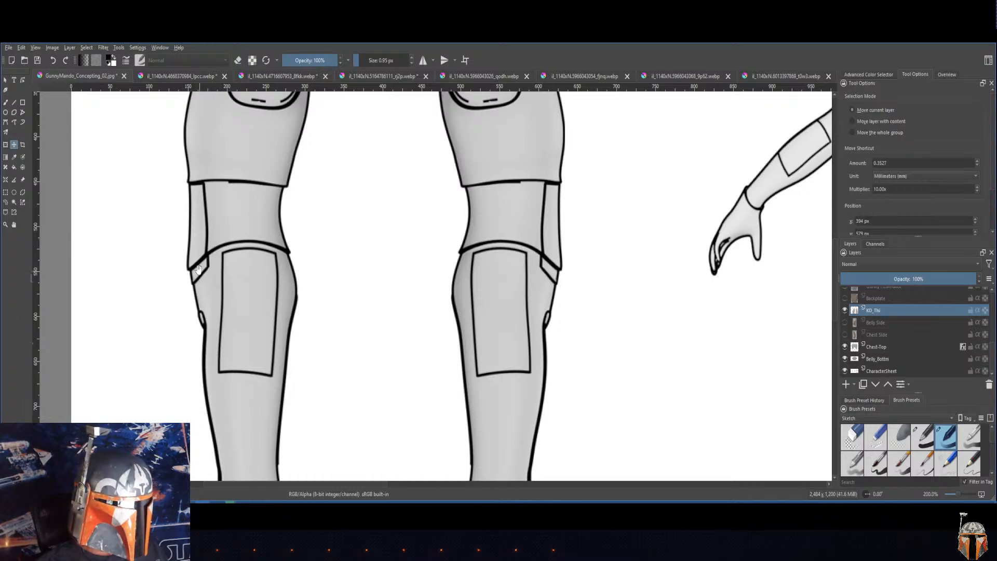
drag(388, 333, 121, 348)
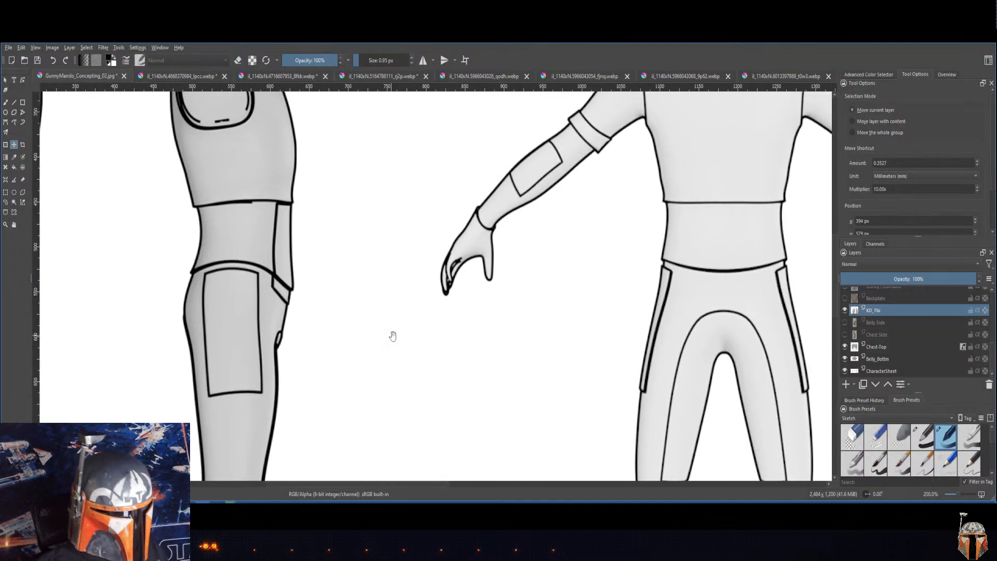
drag(420, 332, 198, 335)
drag(606, 301, 176, 320)
drag(498, 301, 277, 211)
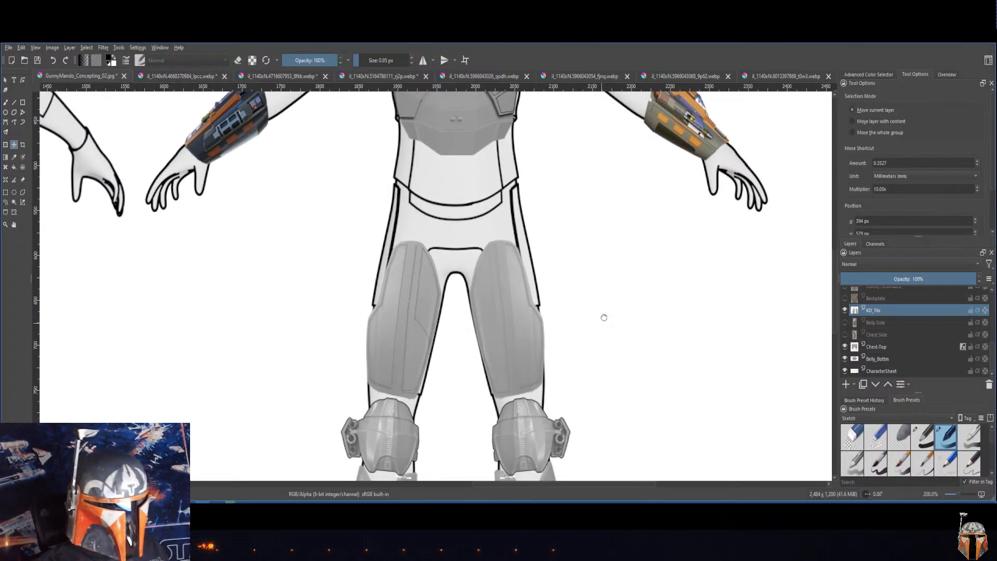
drag(600, 314, 635, 443)
drag(640, 206, 699, 198)
drag(323, 252, 278, 213)
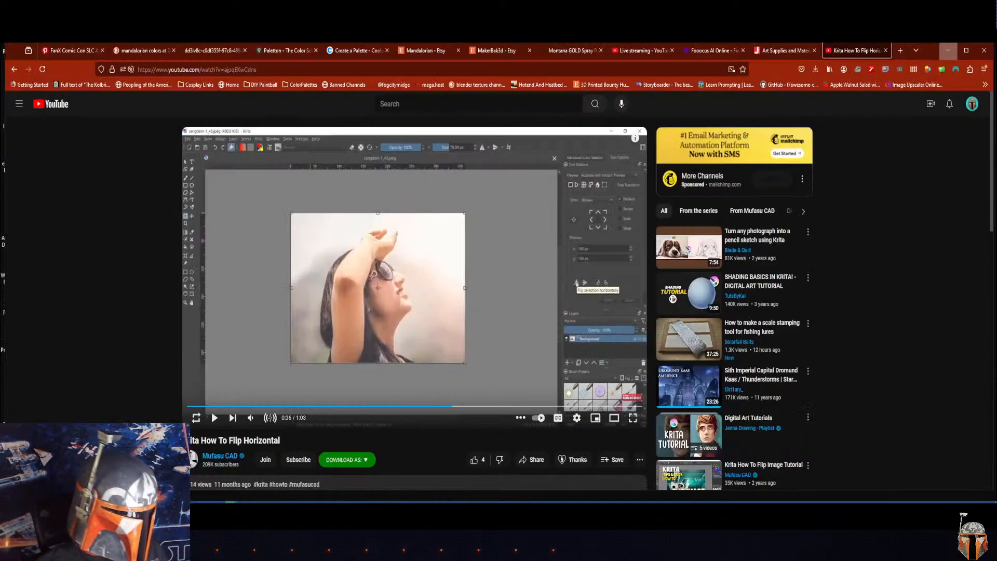
Step: Switch to the browser, close the Krita flip tutorial, and open the HK'S Gen3 Mandalorian inspired Gauntlets listing from the Etsy Mandalorian search results
click(130, 462)
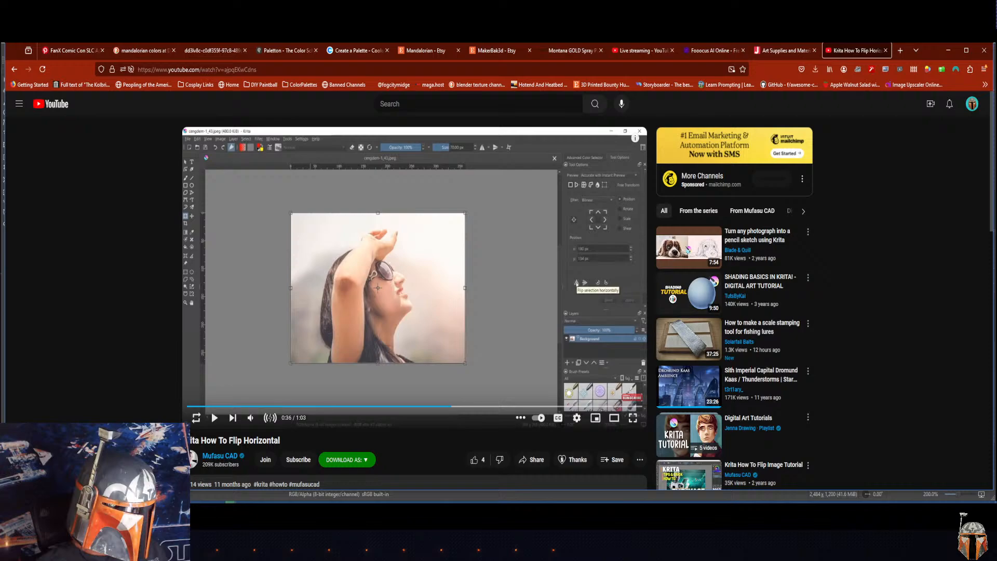
click(885, 50)
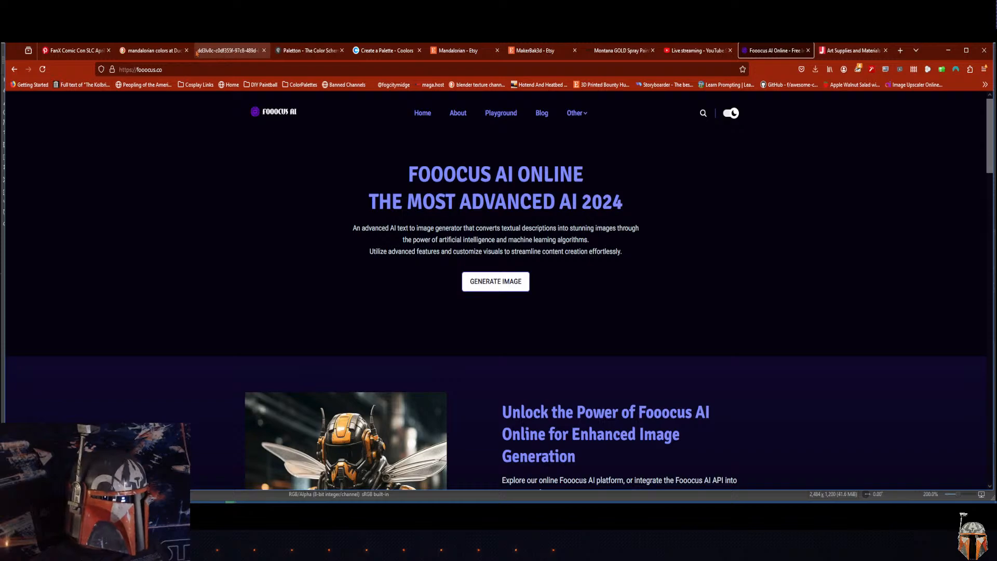
click(455, 51)
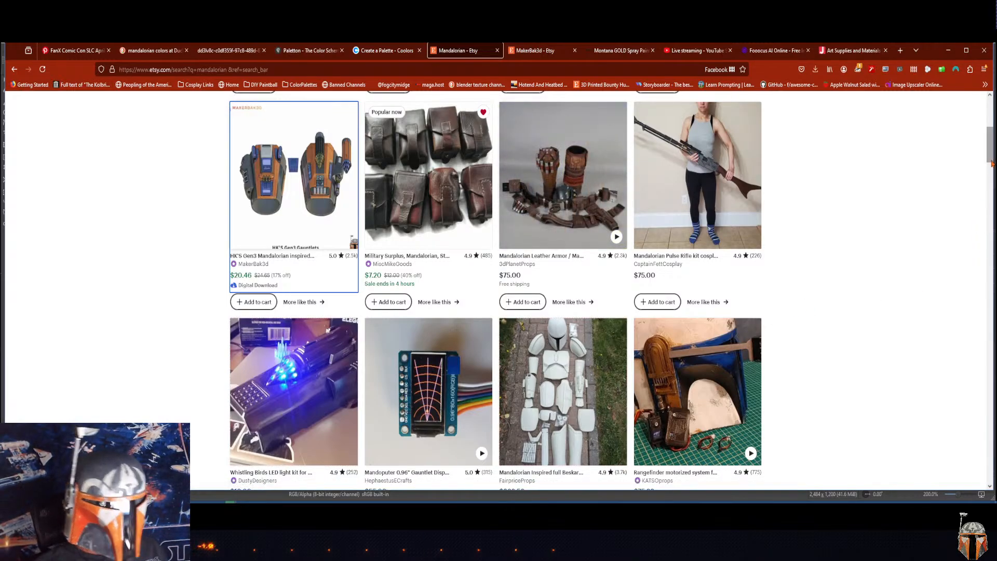
drag(991, 162, 991, 142)
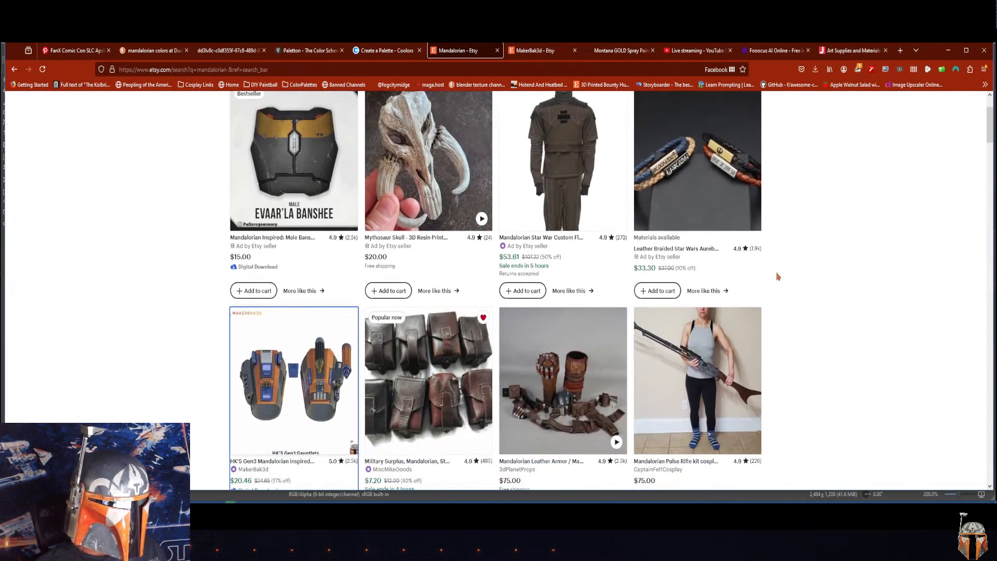
click(295, 362)
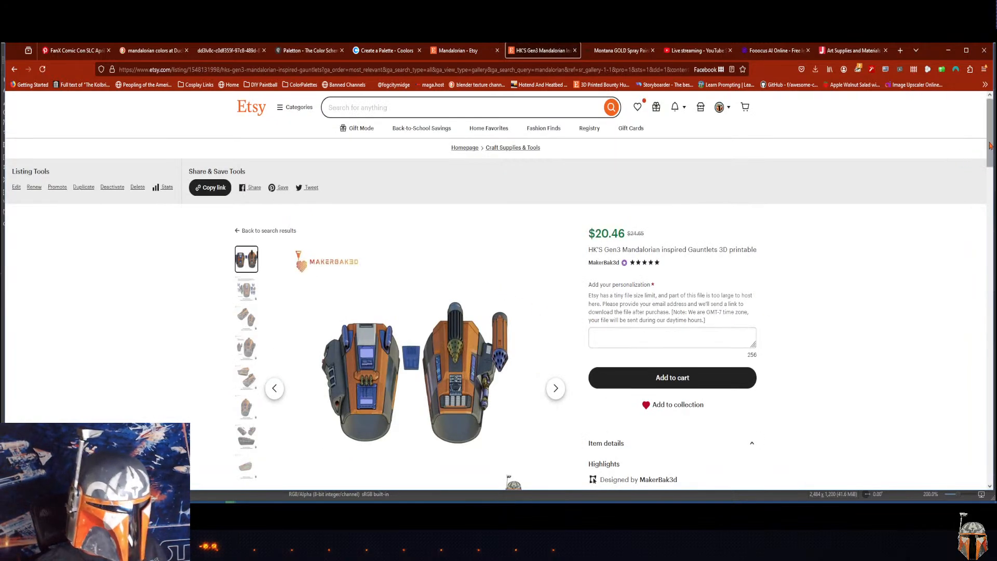
Step: Look through the gauntlet listing's gallery images, examining the angled, side and left gauntlet views up close
drag(990, 145, 981, 165)
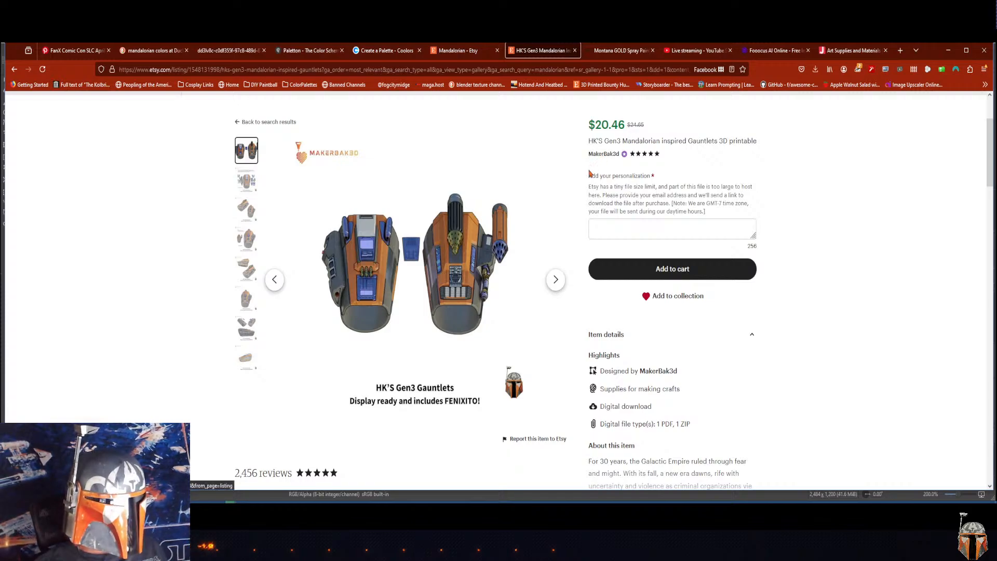
click(244, 332)
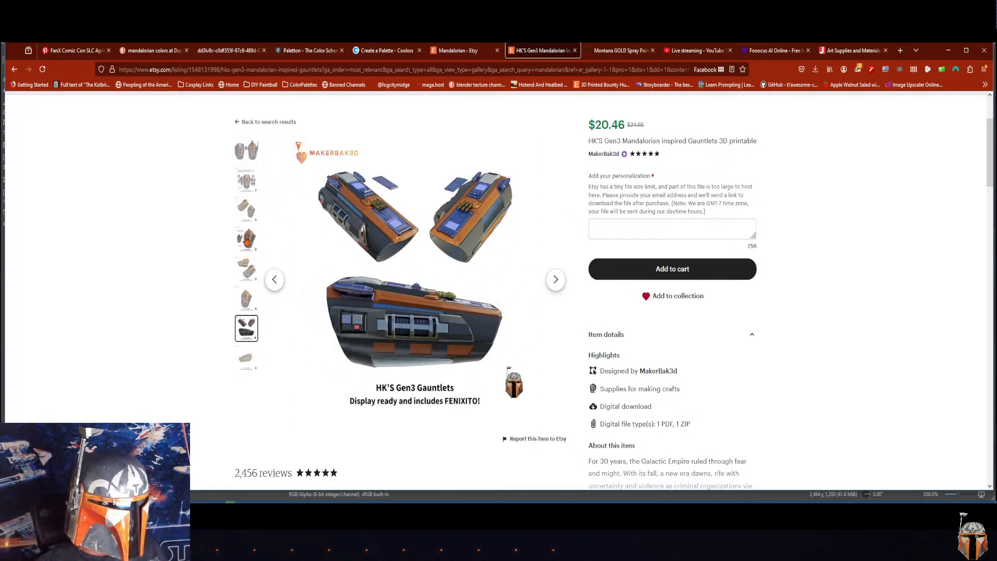
click(246, 270)
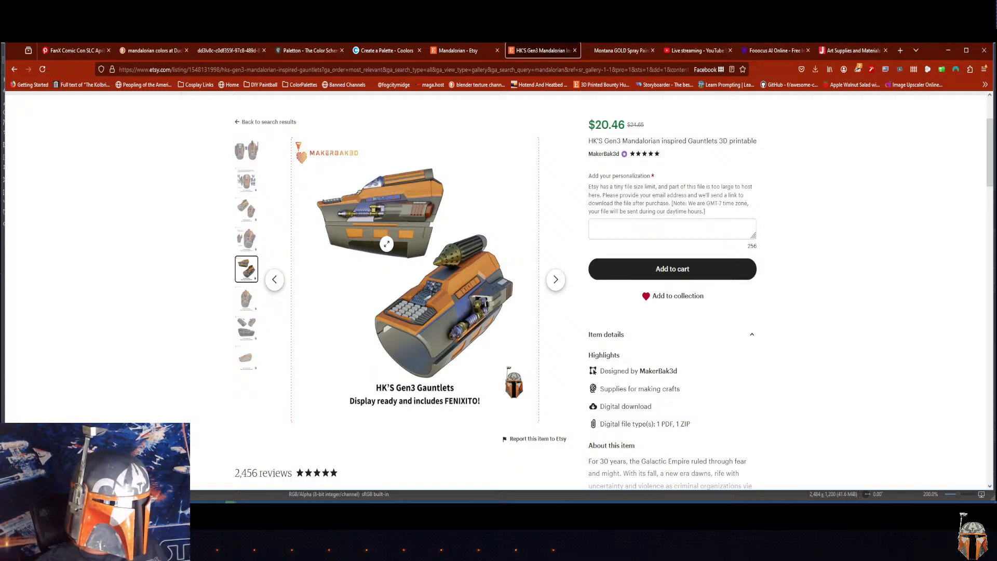
mouse_move(385, 243)
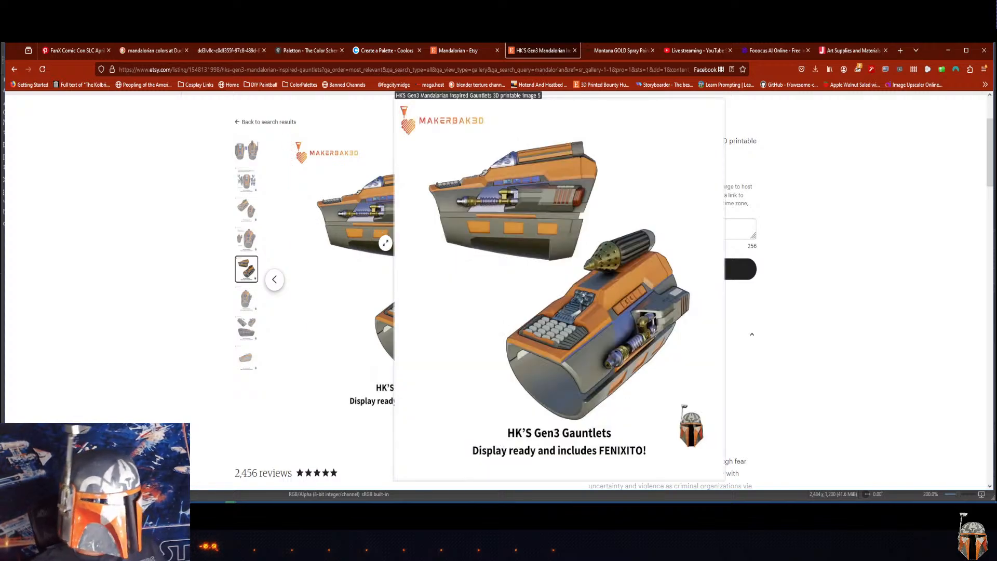
mouse_move(253, 254)
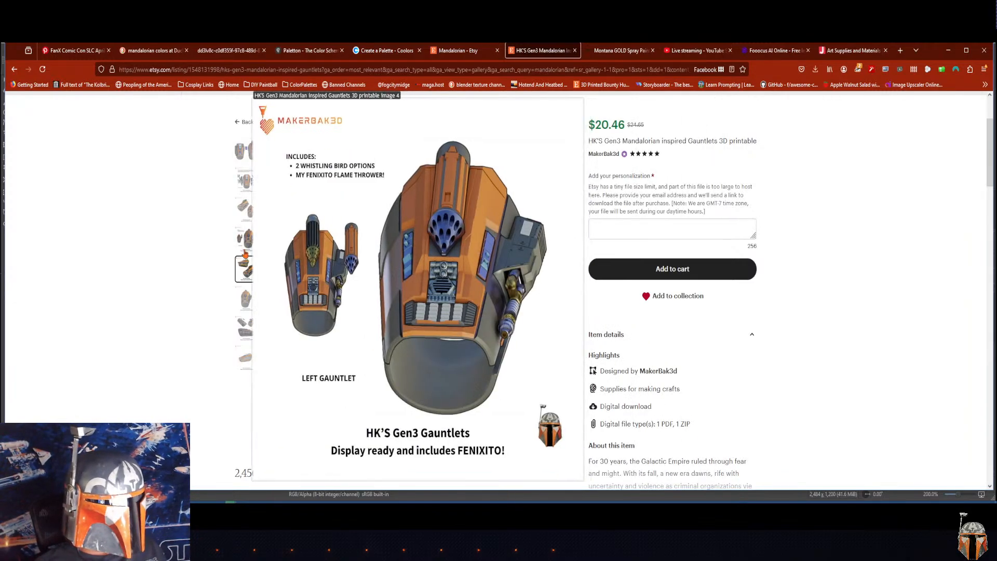
mouse_move(307, 275)
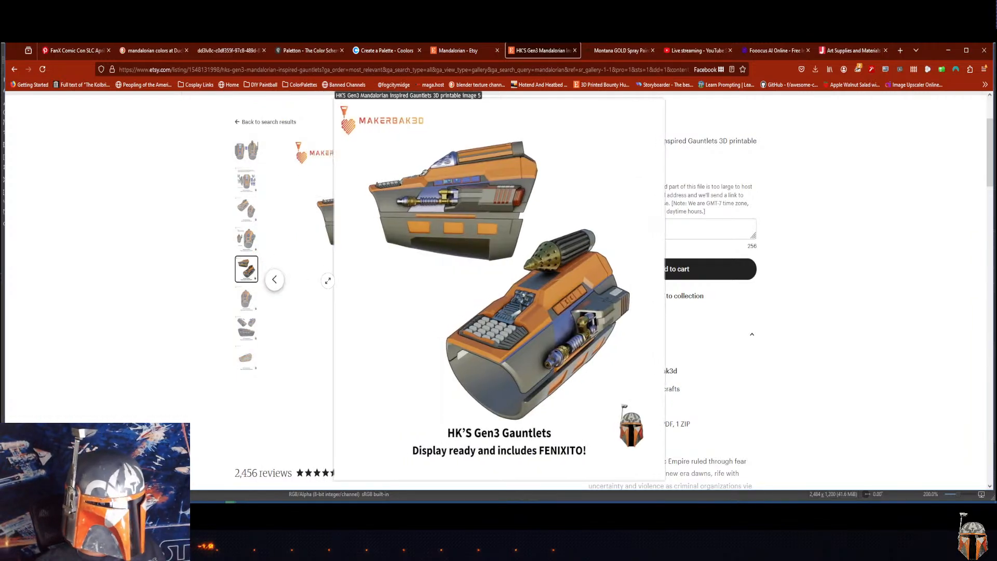
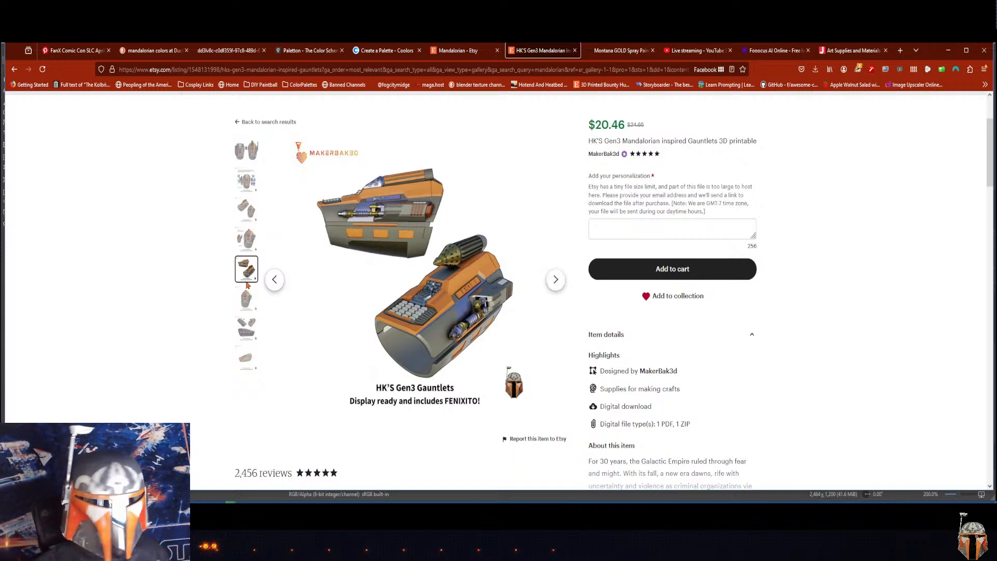
mouse_move(246, 279)
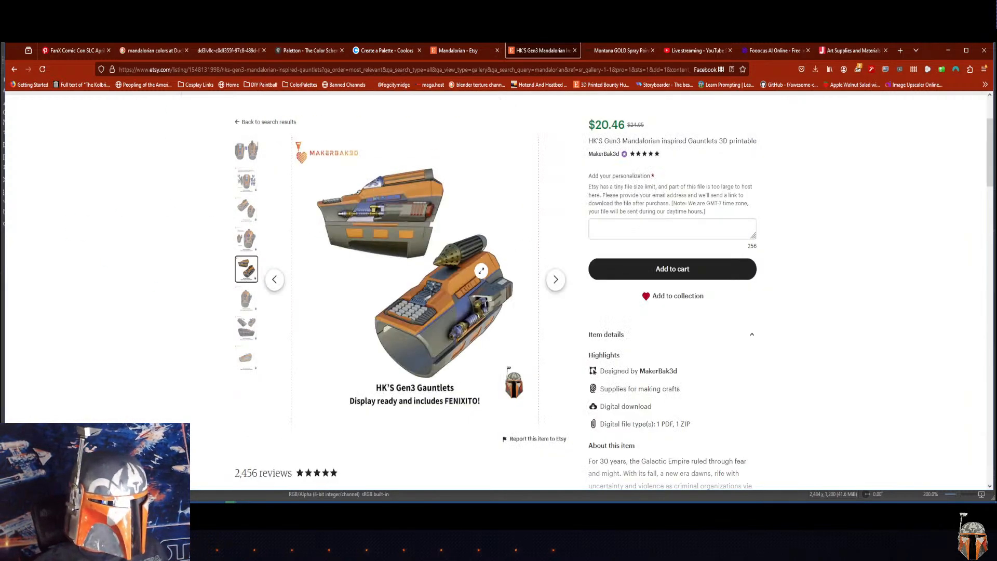
click(427, 254)
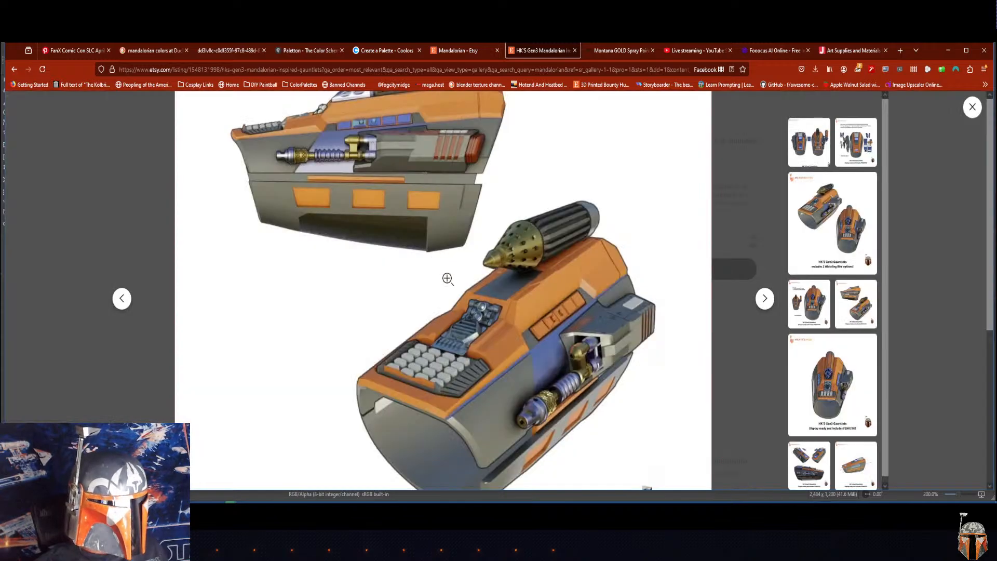
right_click(439, 245)
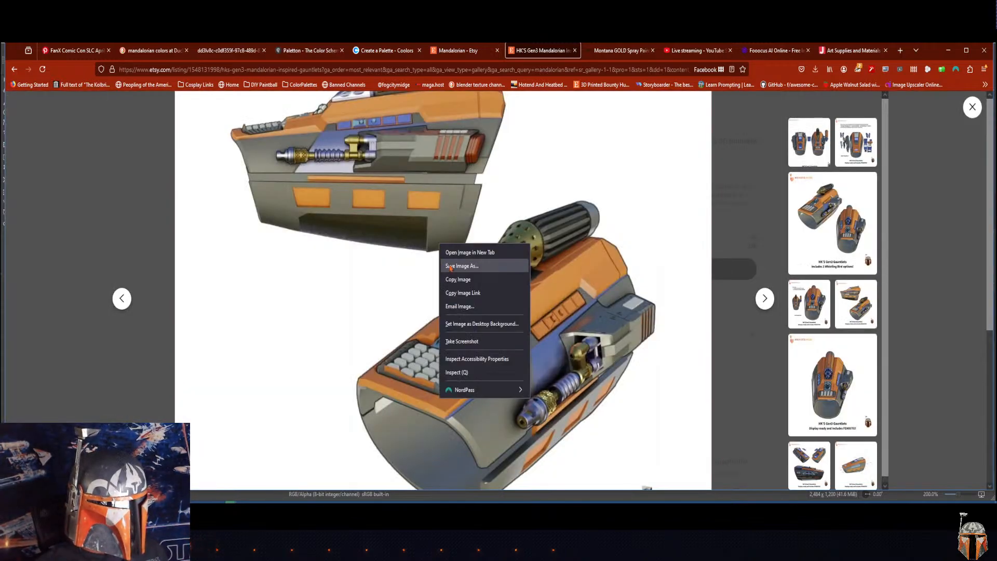
click(450, 266)
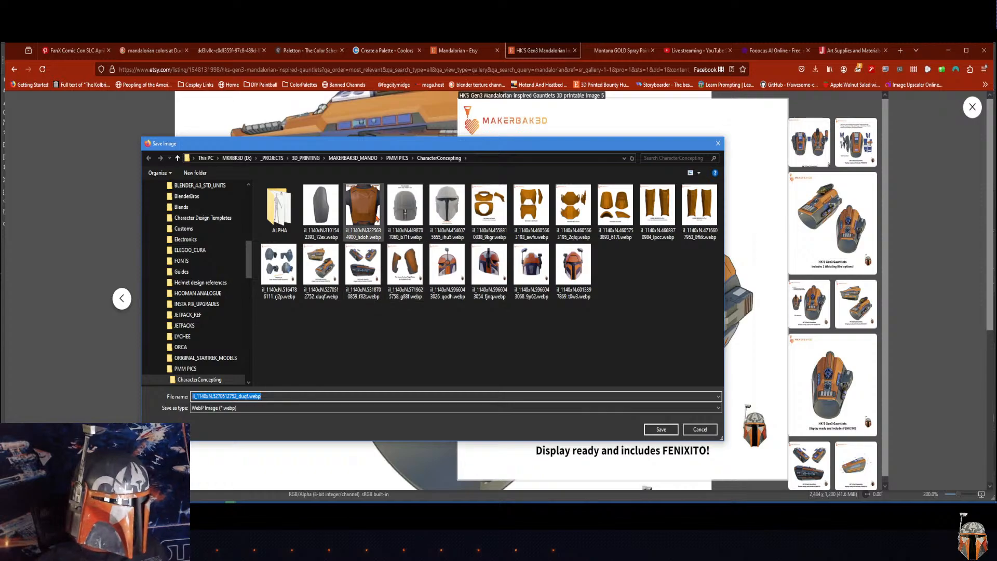
click(718, 143)
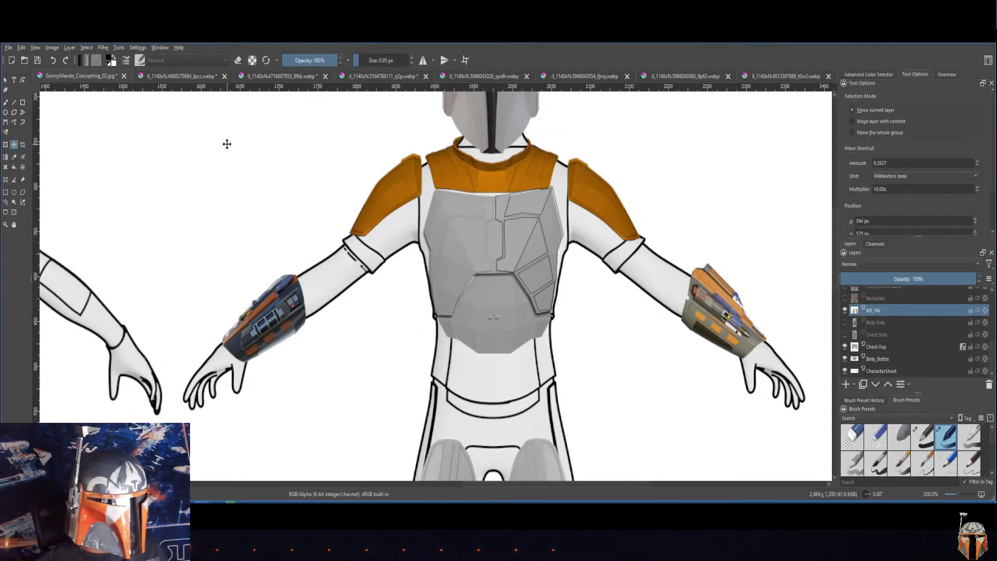
Step: Switch to Krita and open Character_Front.png from the ALPHA folder using the sRGB-elle-V2-g10.icc profile
click(8, 48)
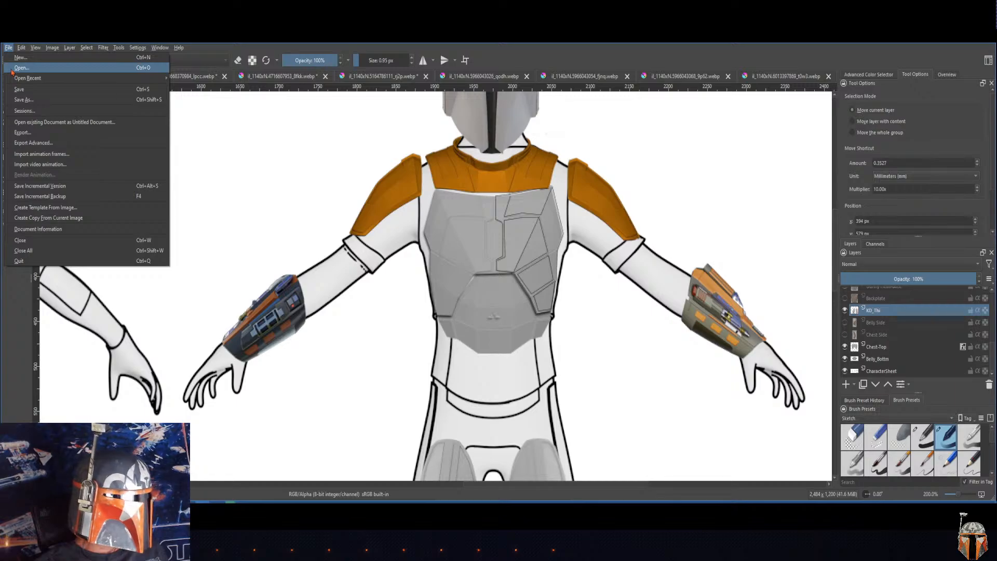
click(21, 68)
drag(340, 57, 752, 151)
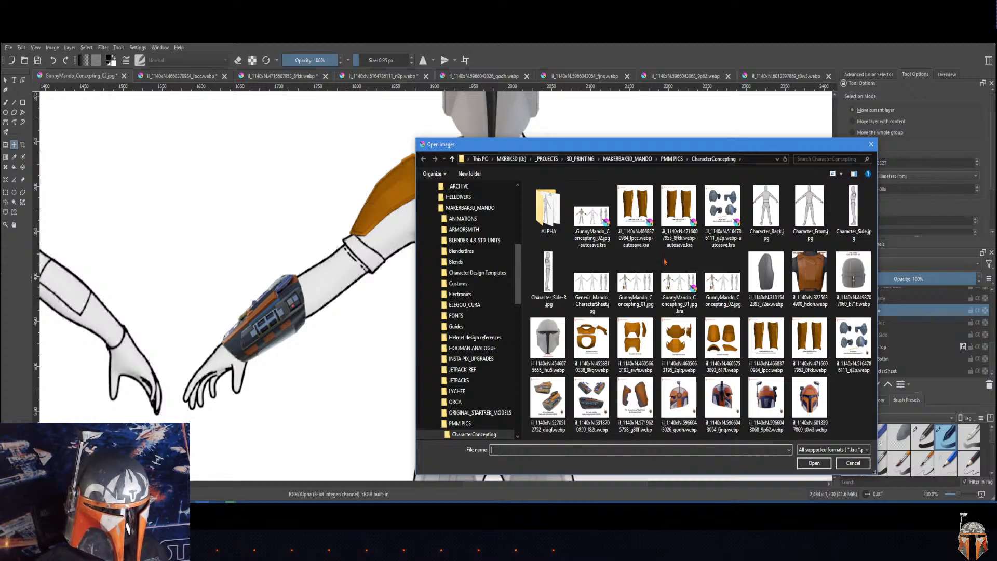
double_click(554, 210)
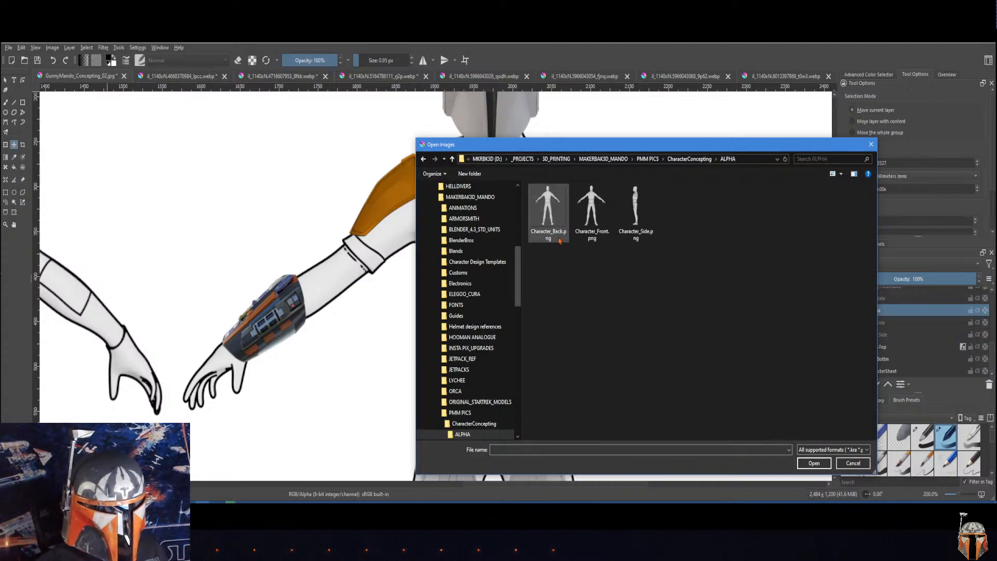
click(551, 208)
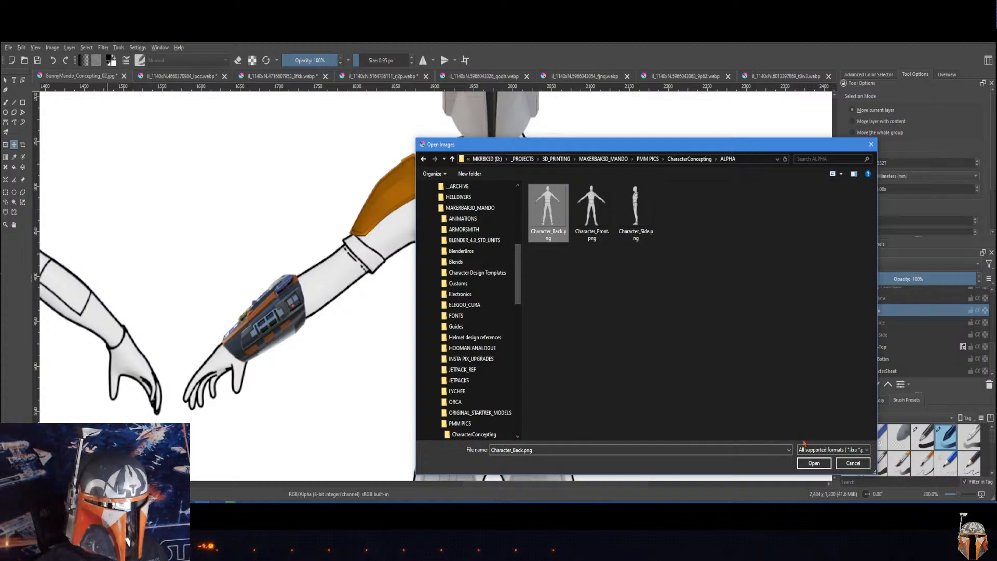
click(804, 465)
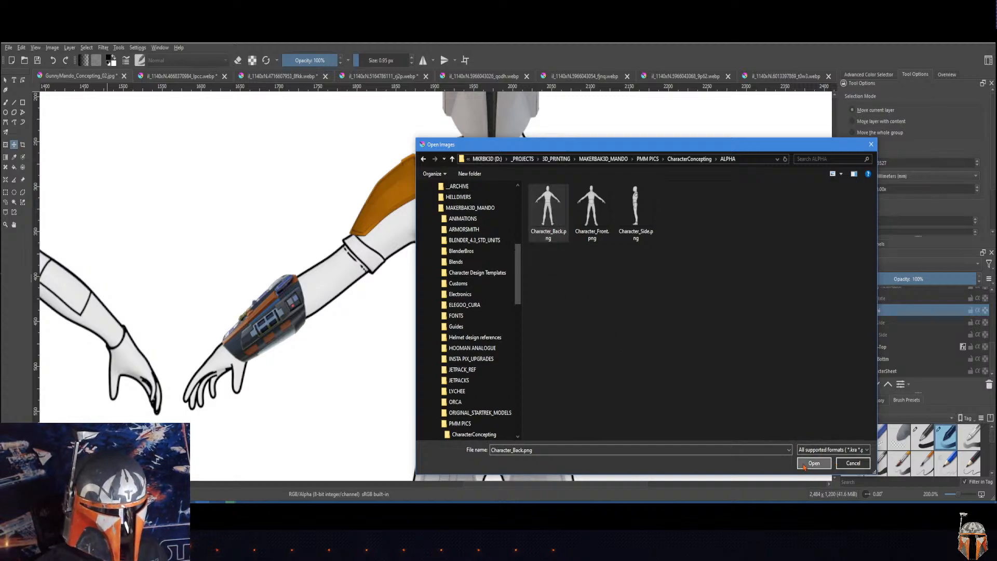
click(596, 217)
click(813, 463)
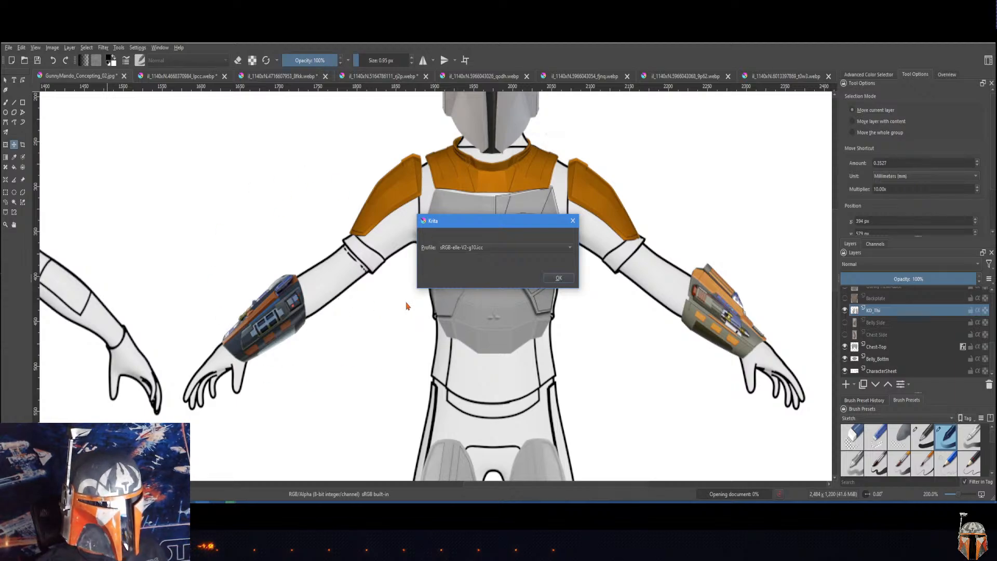
click(559, 278)
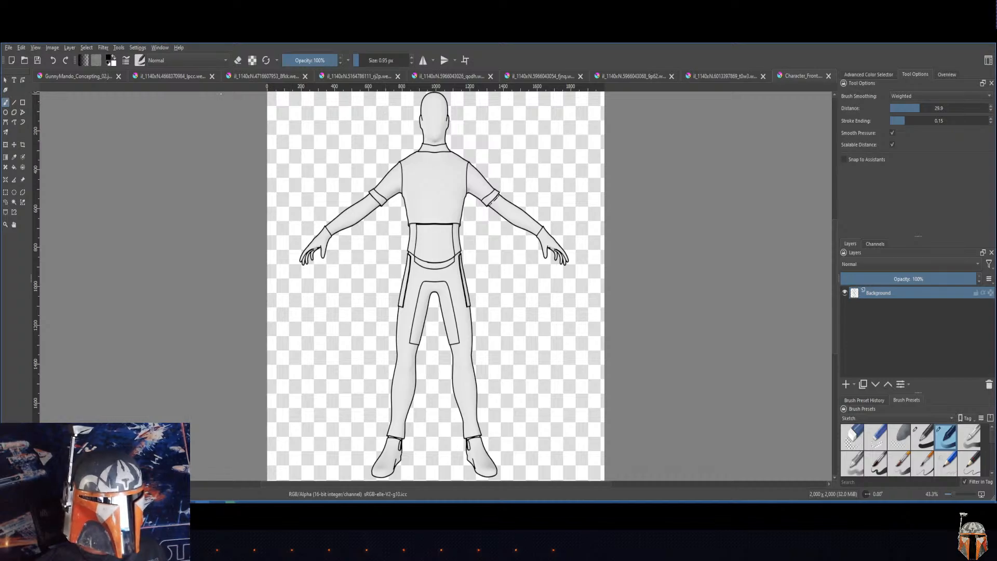
Step: Look through the open helmet, knee armor and greaves reference images, and close the Character_Front document
click(721, 77)
click(626, 78)
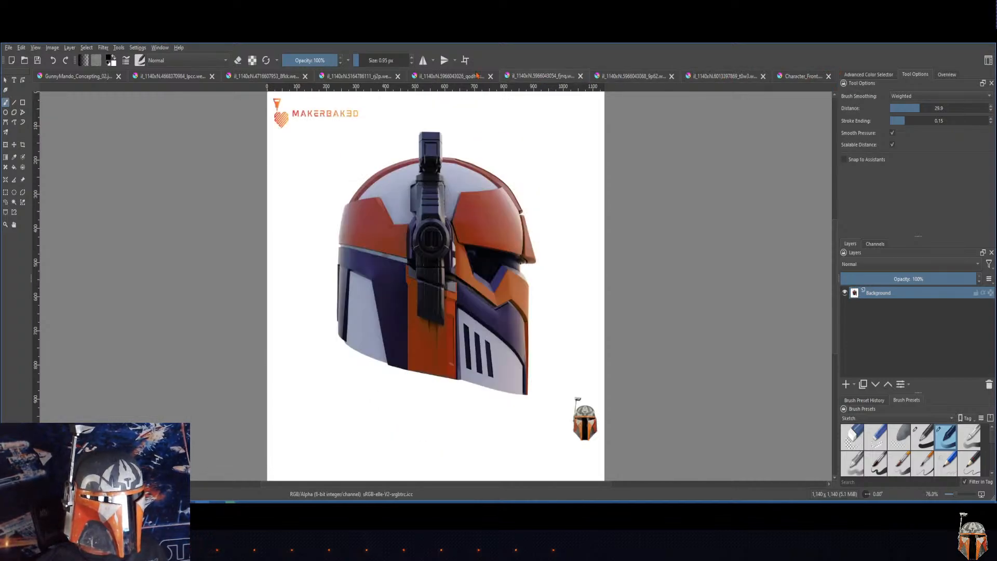
click(429, 77)
click(359, 77)
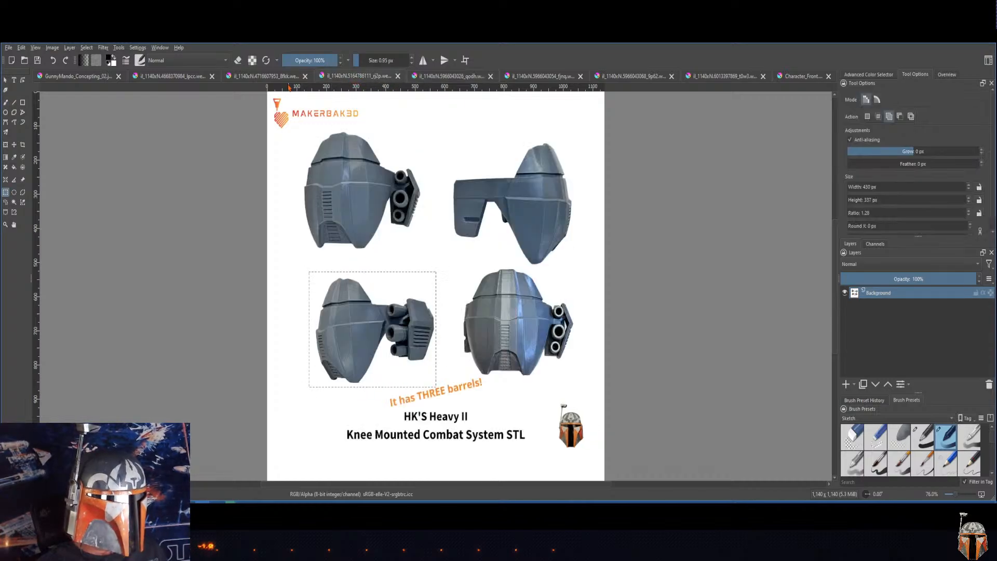
click(184, 77)
click(265, 77)
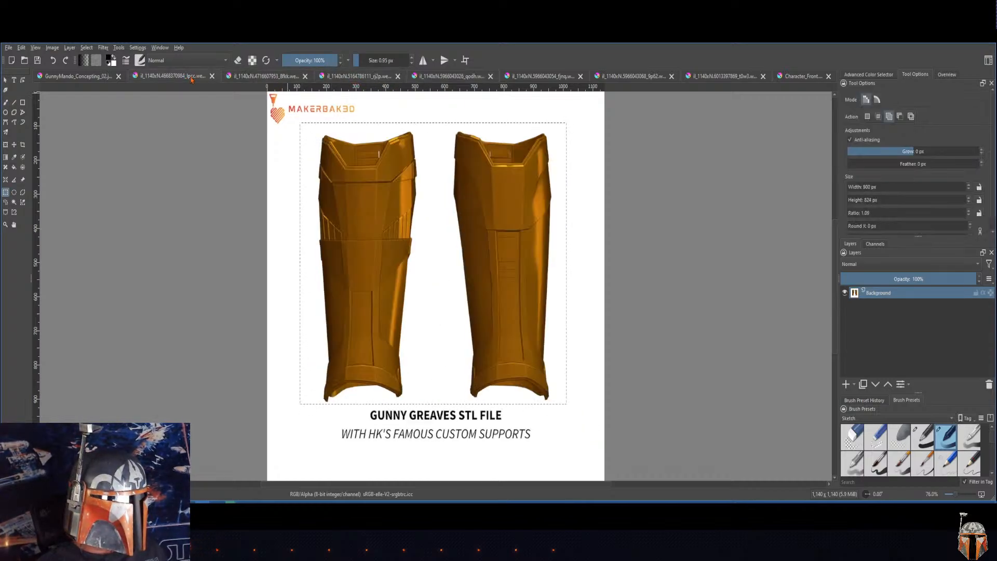
click(343, 77)
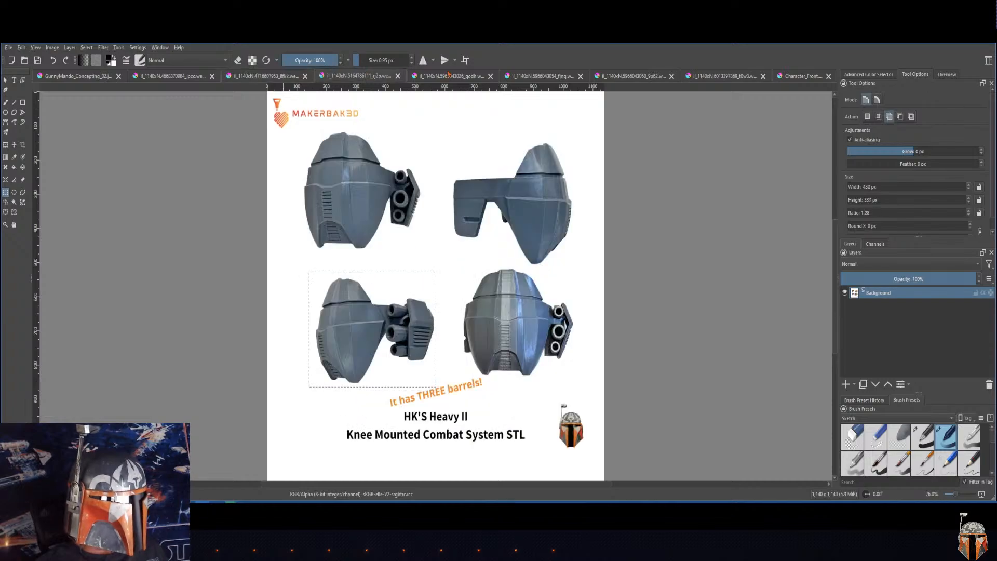
click(502, 74)
click(536, 77)
click(705, 77)
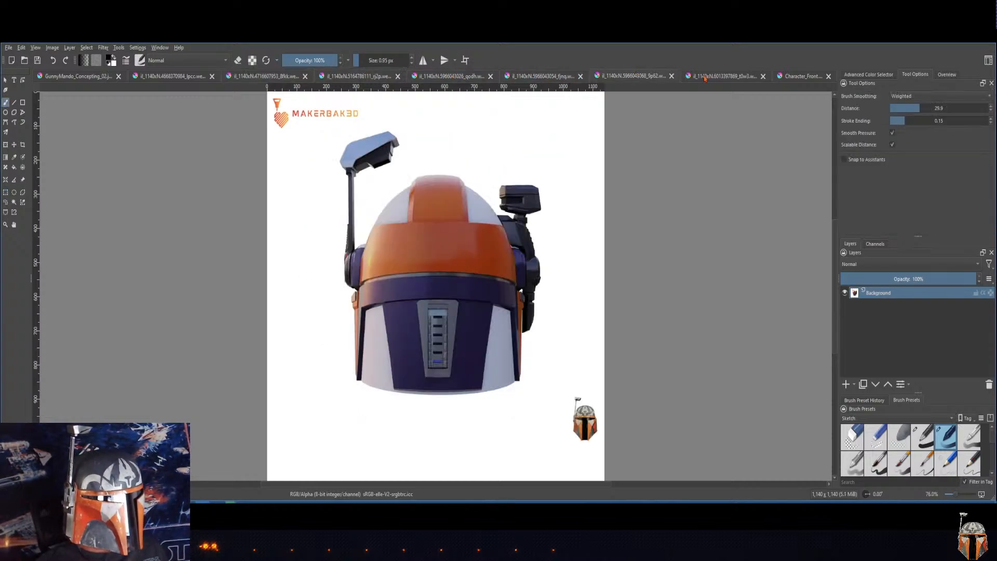
click(706, 78)
click(805, 79)
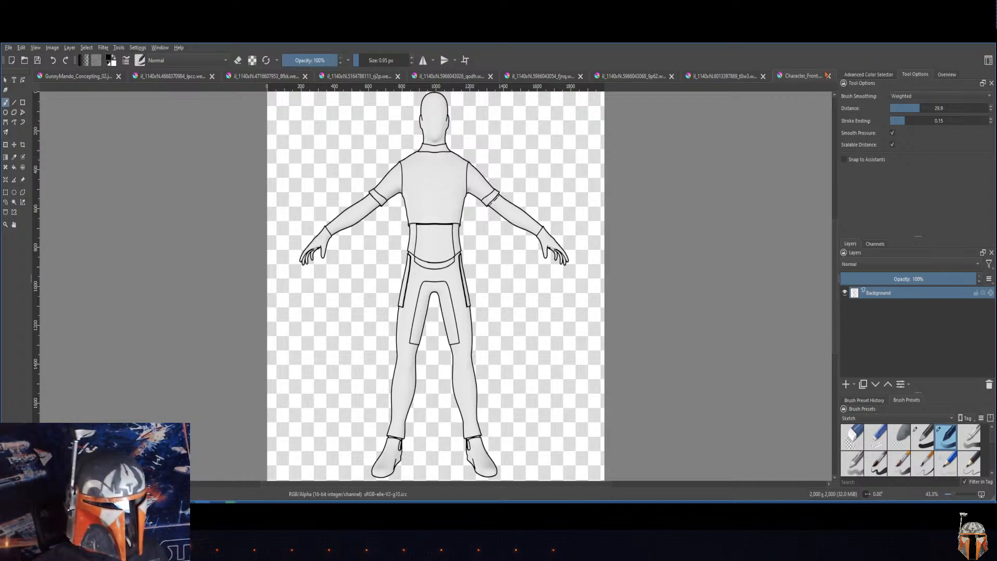
click(828, 76)
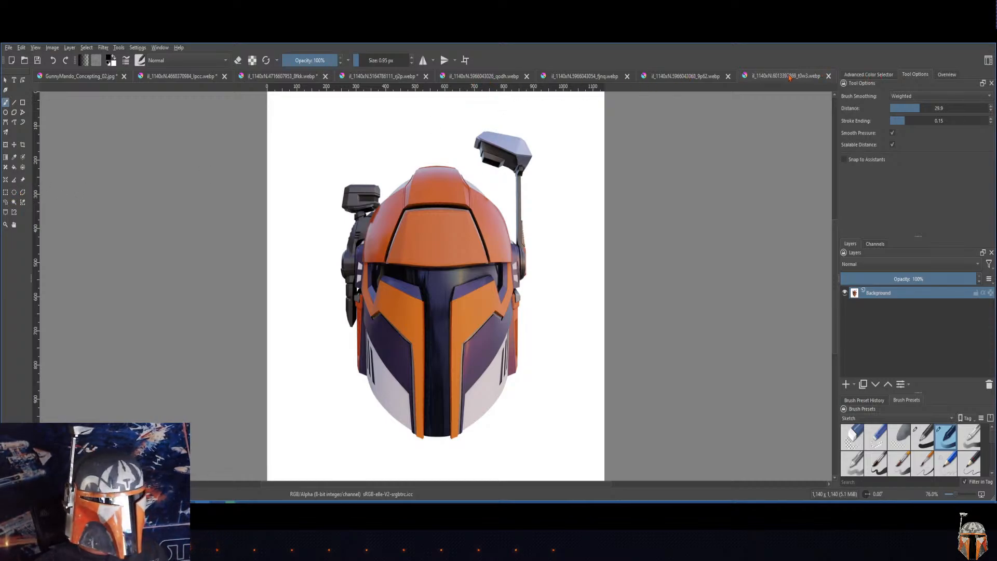
Step: Select the whole front-view helmet with a rectangle about 782 × 989 px and copy it
click(6, 194)
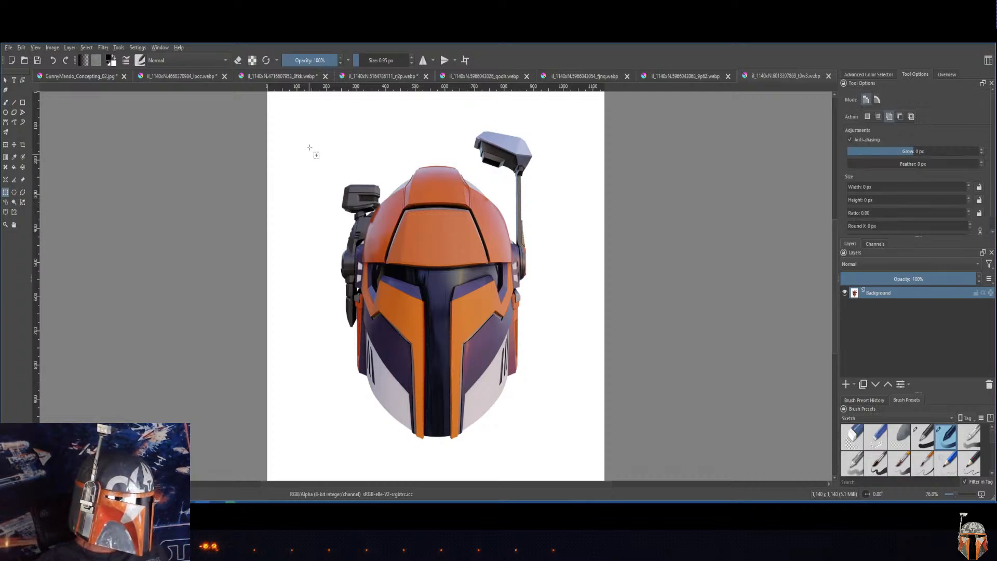
drag(325, 111, 556, 449)
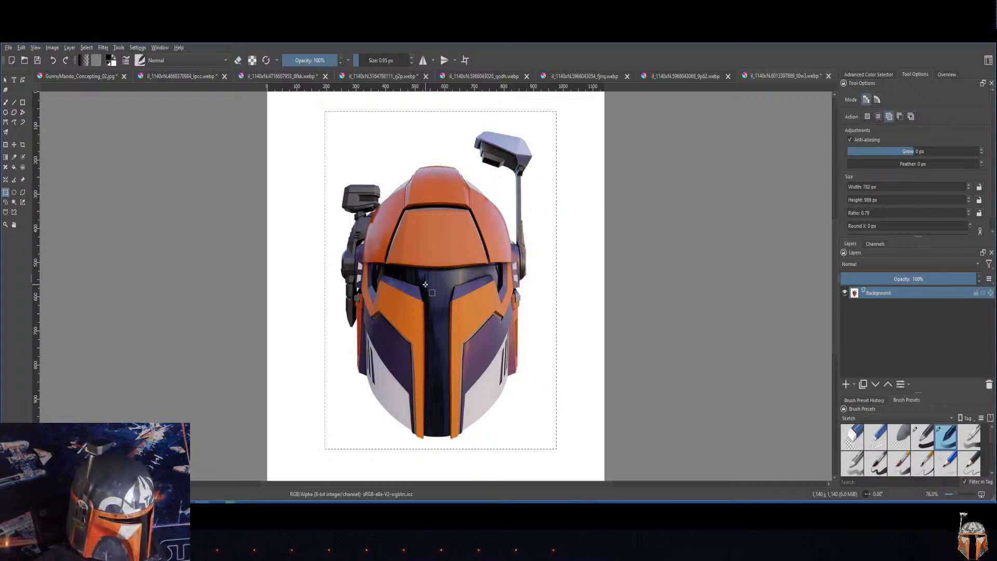
click(22, 47)
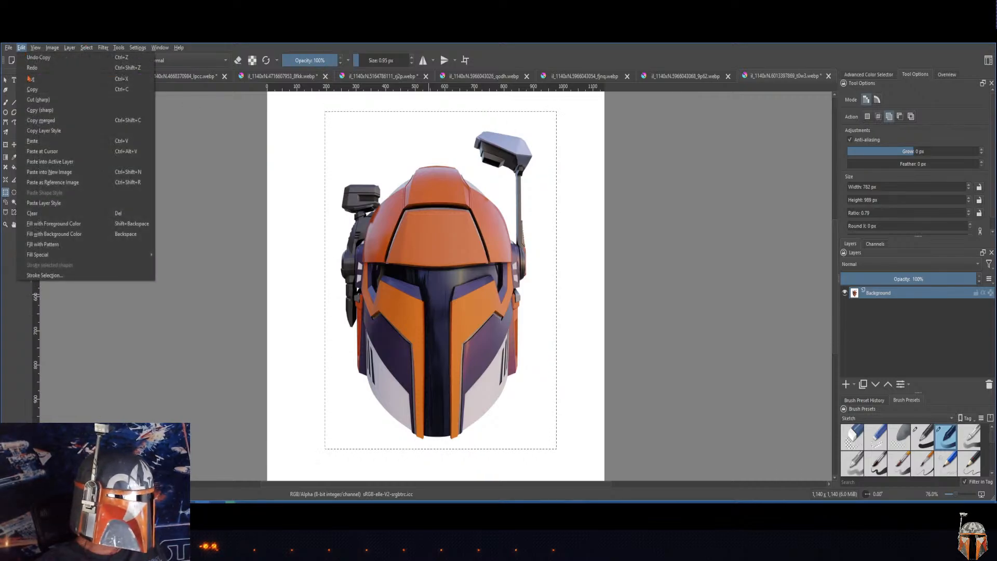
click(32, 88)
click(160, 48)
key(Escape)
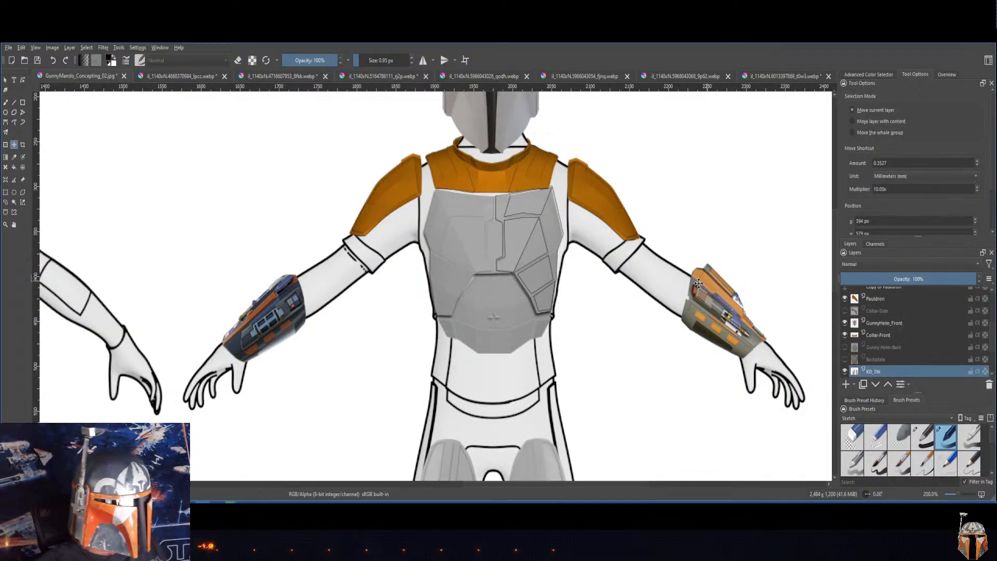
Step: Paste the copied helmet into the GunnyMando_Concepting_02 character sheet and shift it slightly upward over the front-view figure
drag(610, 250, 719, 236)
scroll(704, 250, down, 4)
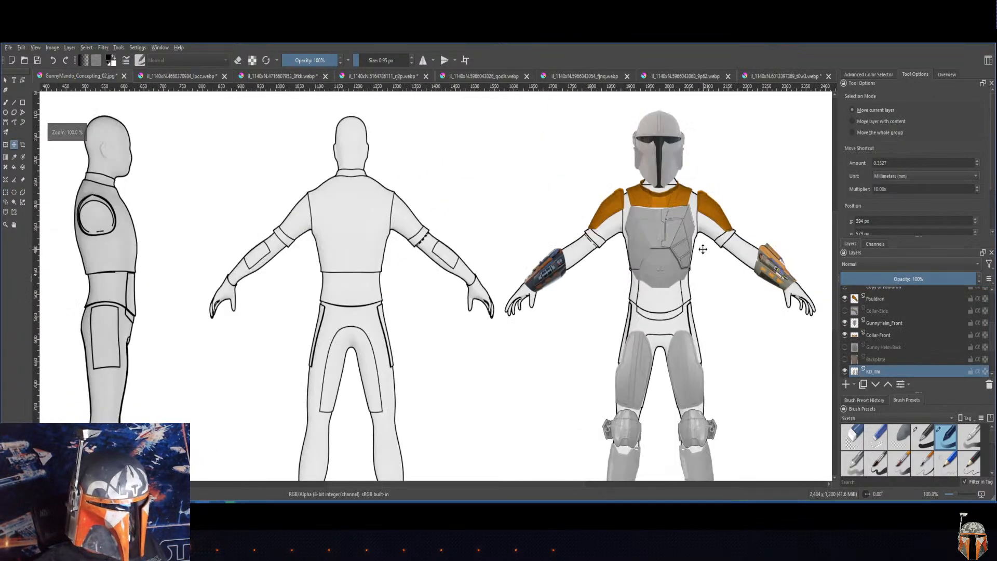
scroll(657, 254, up, 1)
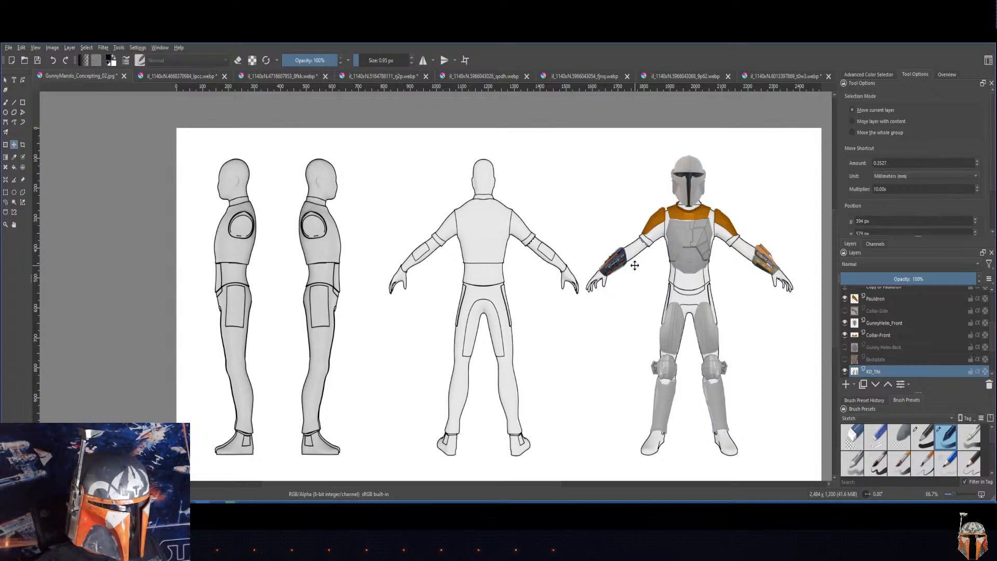
key(ctrl+v)
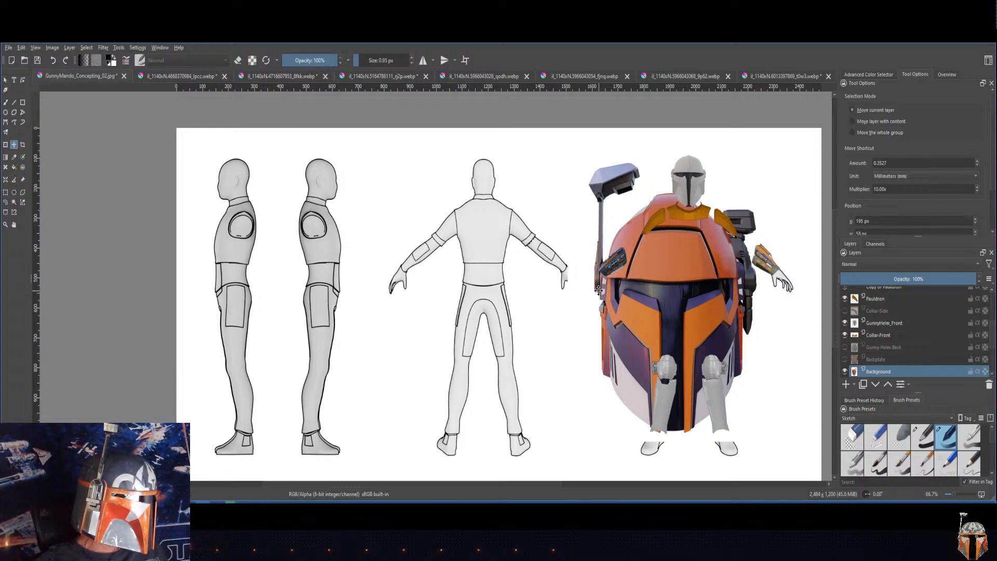
drag(659, 291, 656, 270)
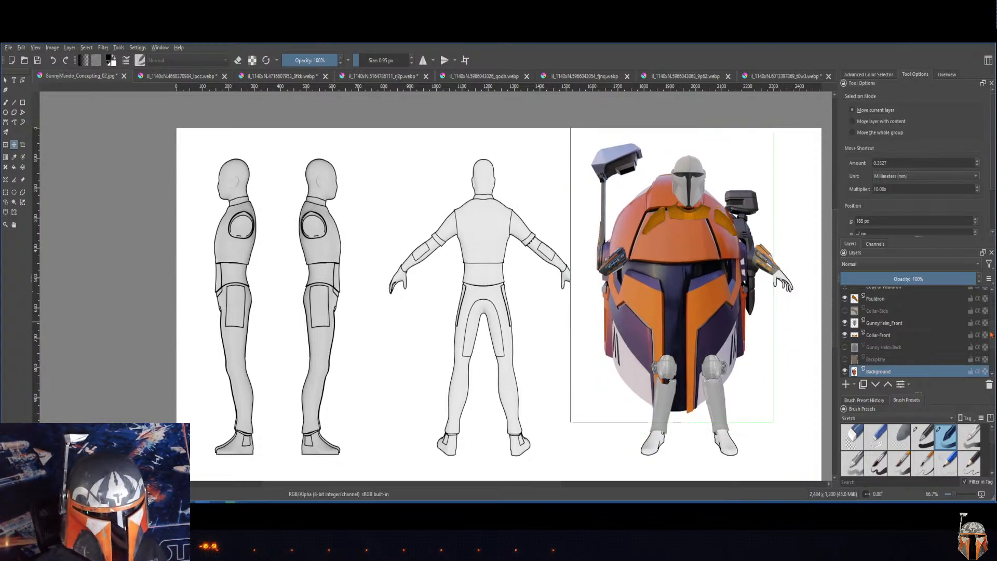
Step: Rename the pasted helmet layer as Berzerker_Front
drag(990, 334, 995, 344)
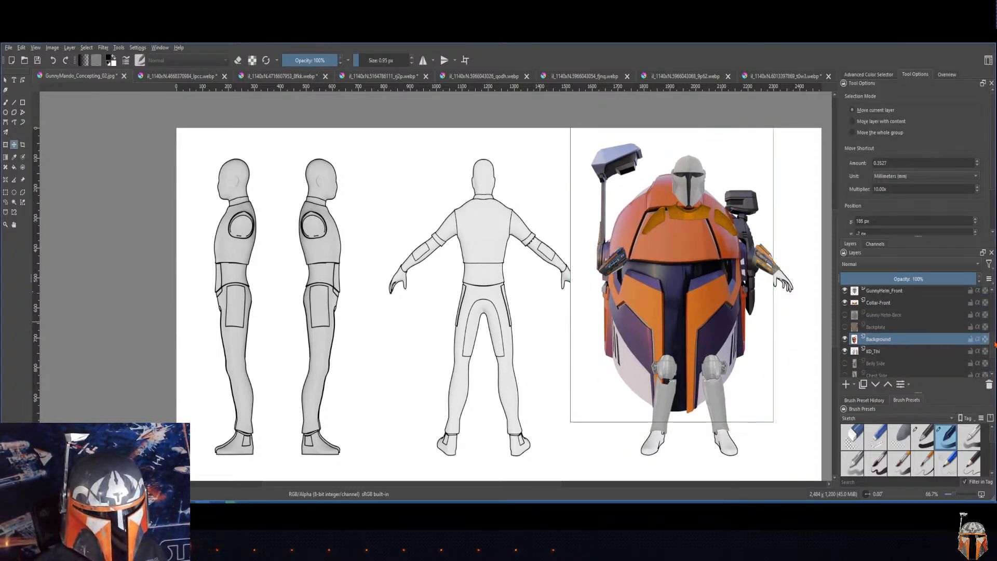
double_click(877, 340)
mouse_move(878, 360)
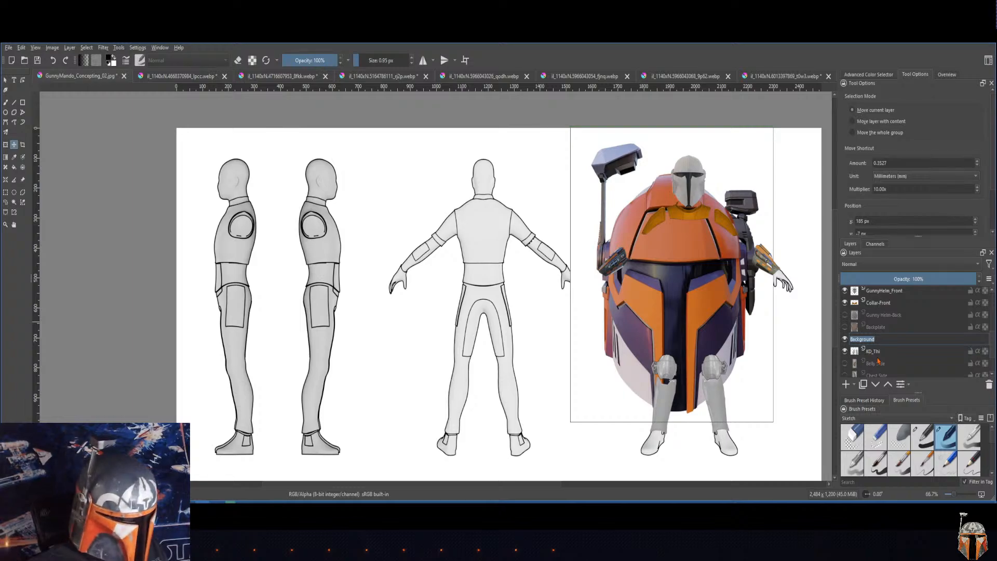
text(Berzerker_Fr)
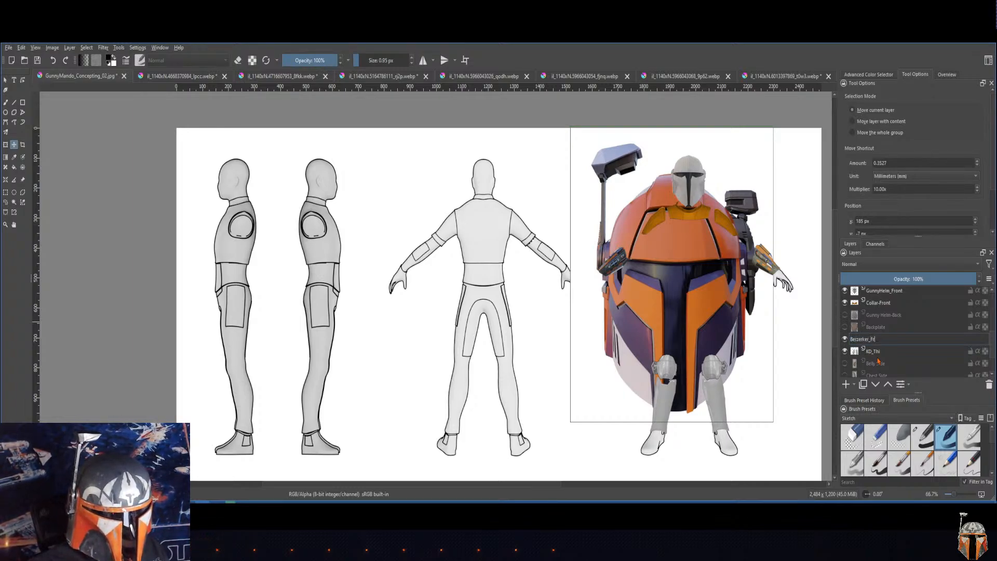
text(ont)
key(Return)
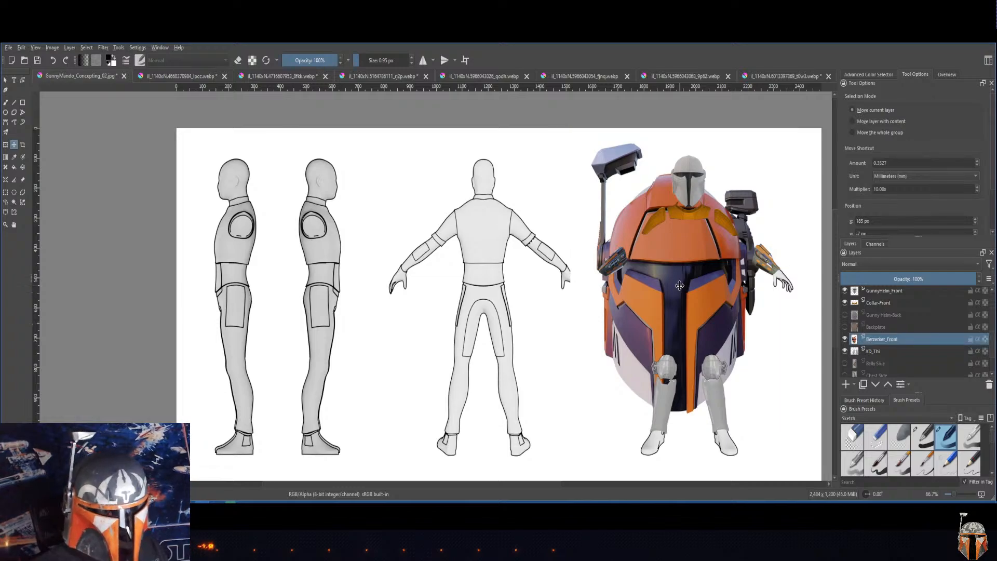
click(5, 194)
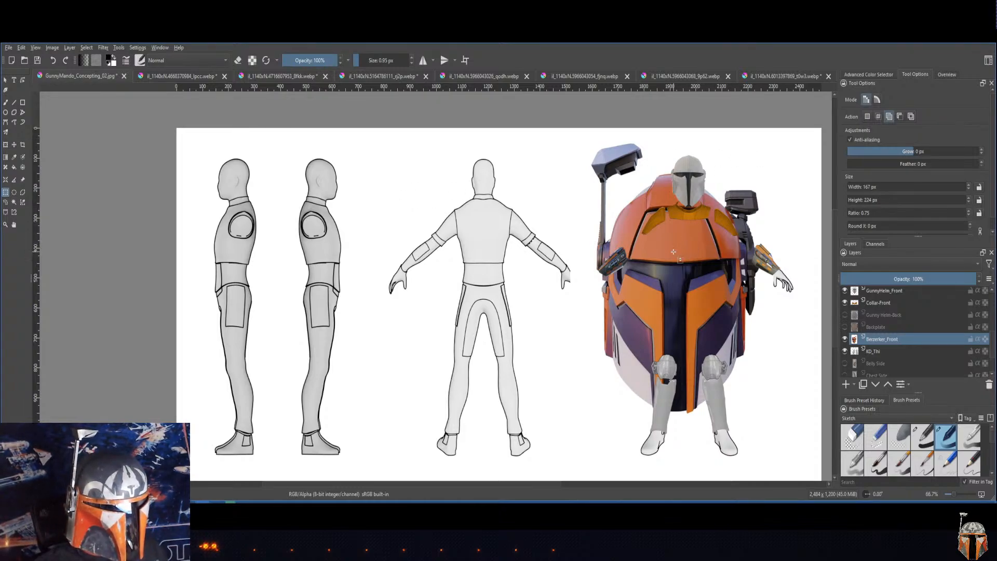
click(673, 252)
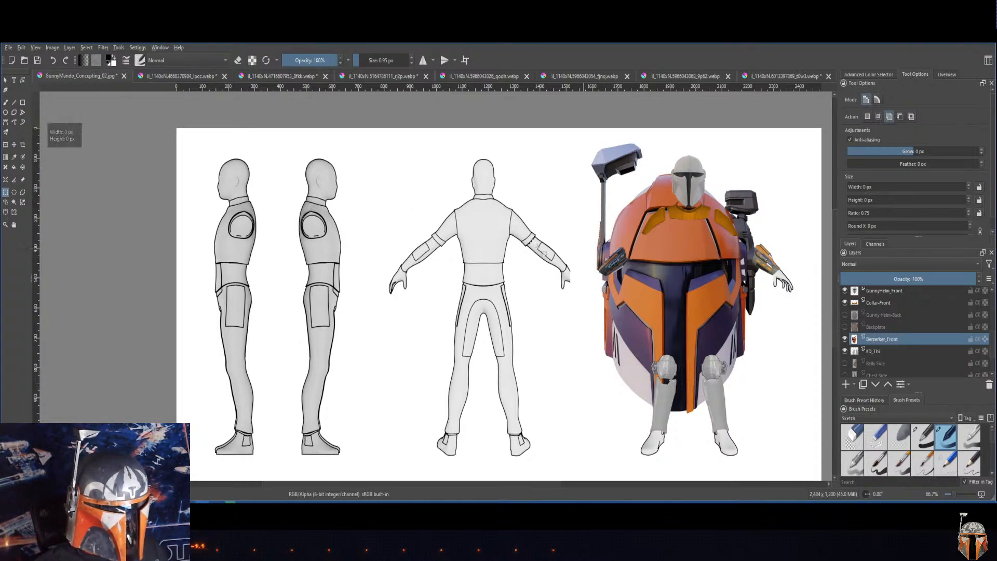
click(14, 145)
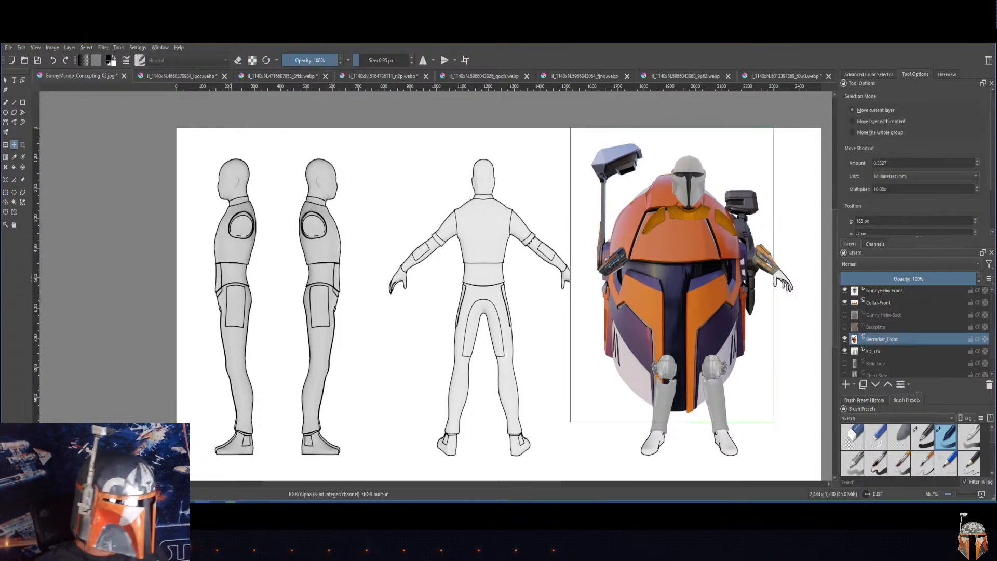
click(86, 47)
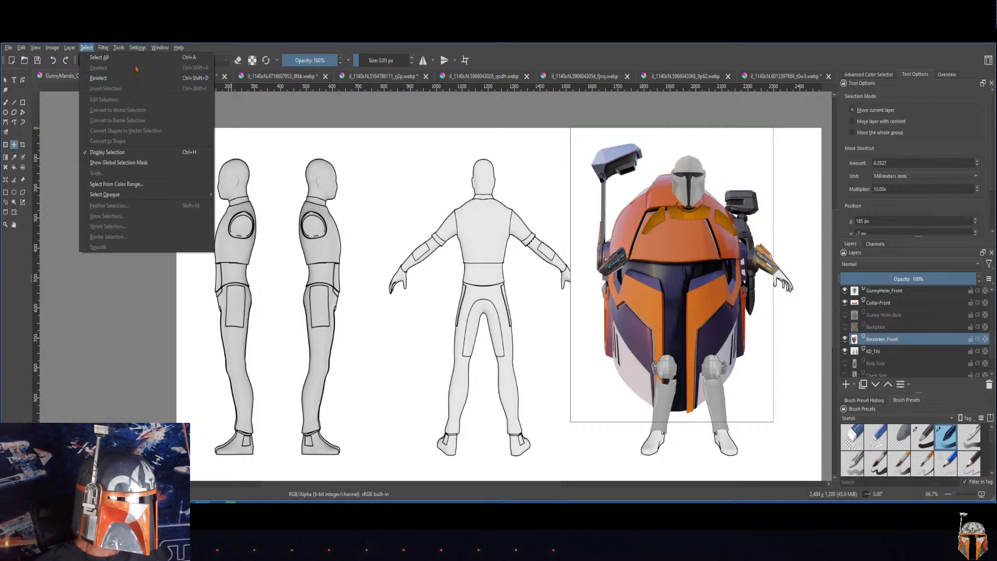
click(179, 48)
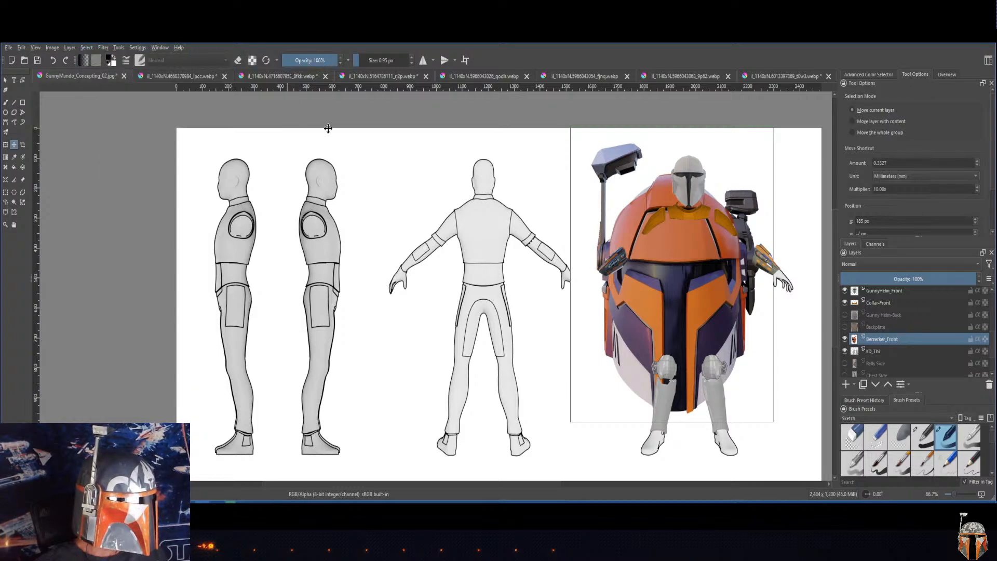
Step: Select a patch about 10 × 17 px on the helmet's dark center strip and move it slightly upward
click(6, 192)
mouse_move(675, 334)
mouse_down()
mouse_move(653, 334)
mouse_move(672, 329)
mouse_up()
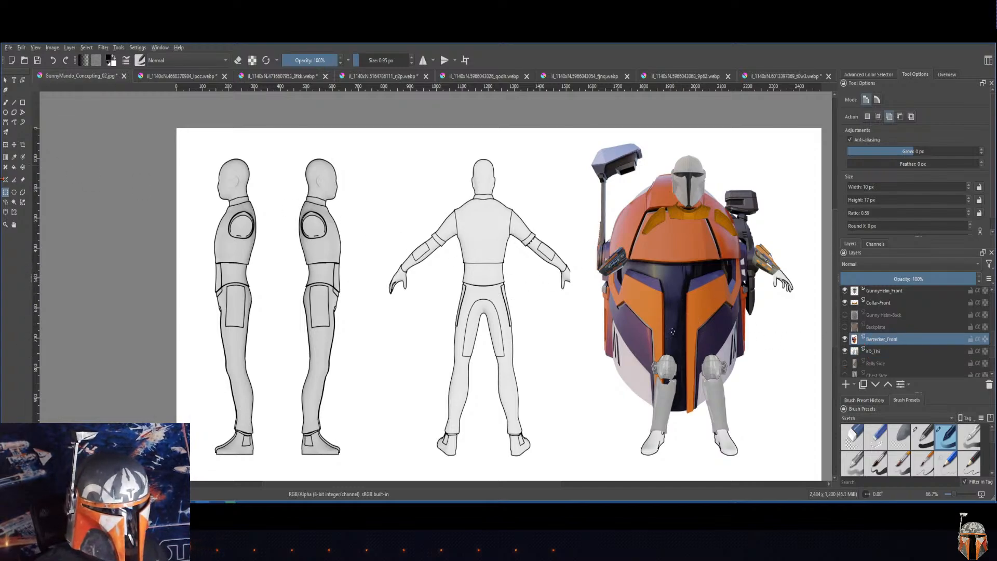
key(t)
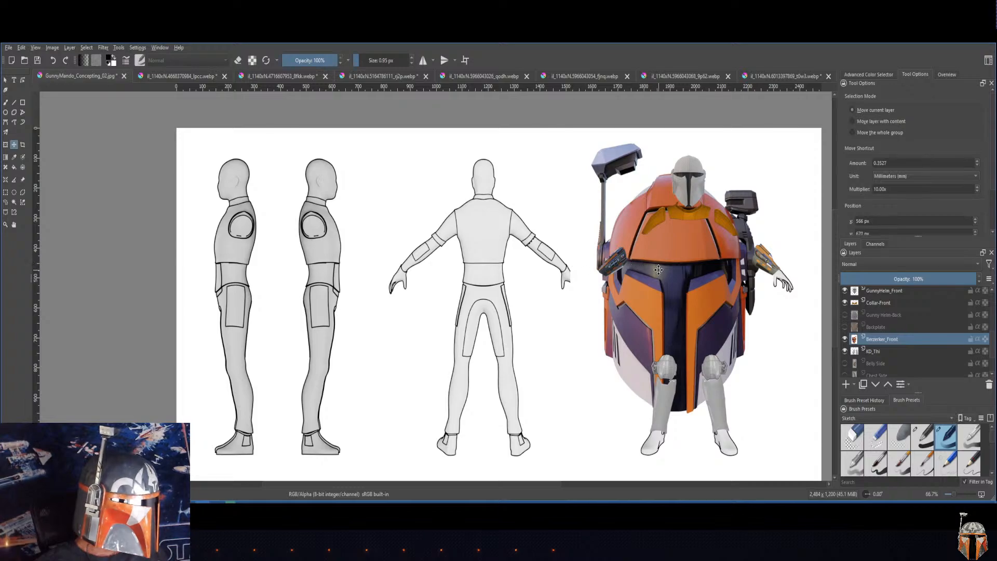
drag(606, 293, 658, 266)
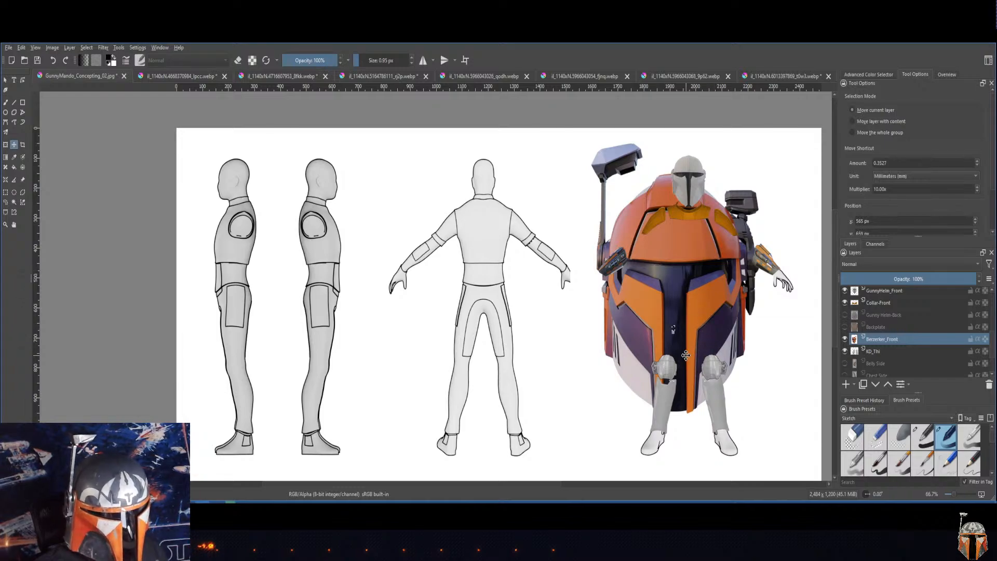
Step: Undo the move of the small helmet patch and clear the selection
key(ctrl+minus)
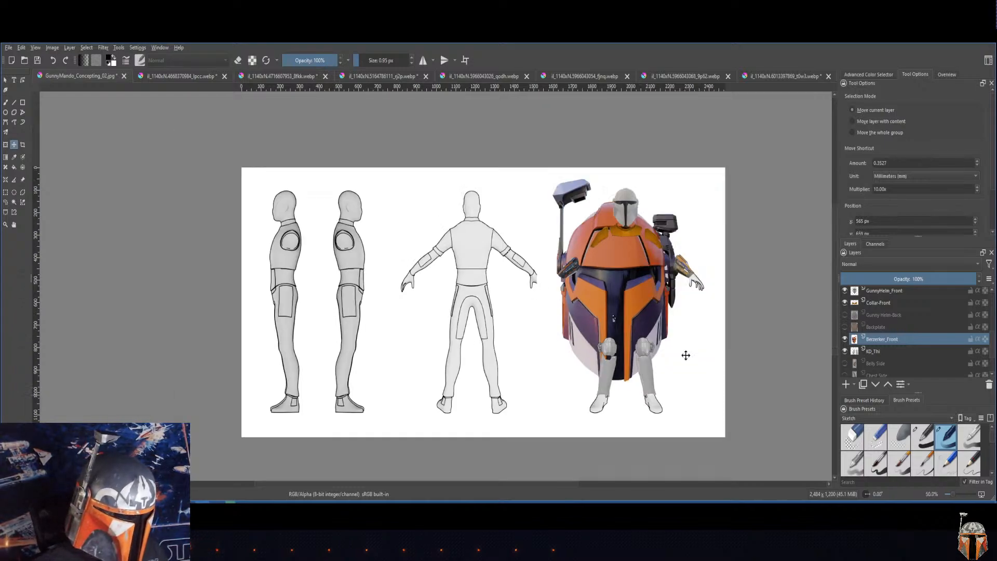
key(ctrl+plus)
key(ctrl+plus)
key(ctrl+plus)
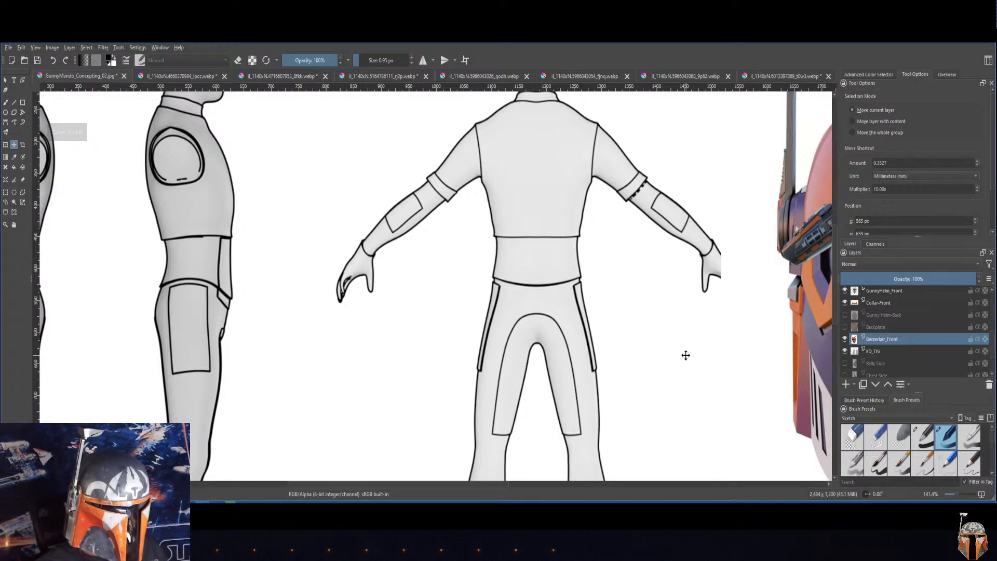
scroll(686, 355, up, 2)
drag(690, 362, 313, 310)
drag(595, 334, 306, 269)
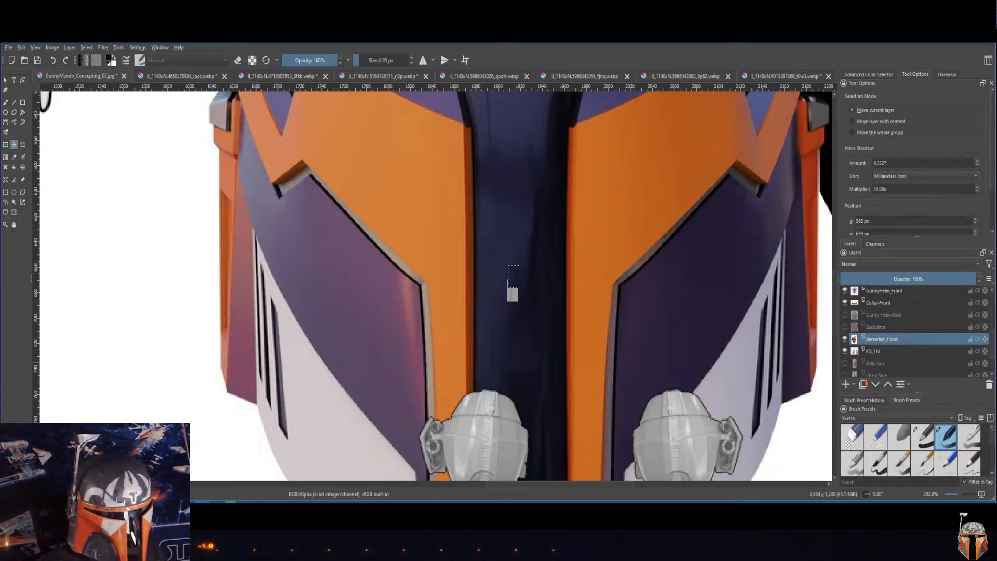
key(ctrl+z)
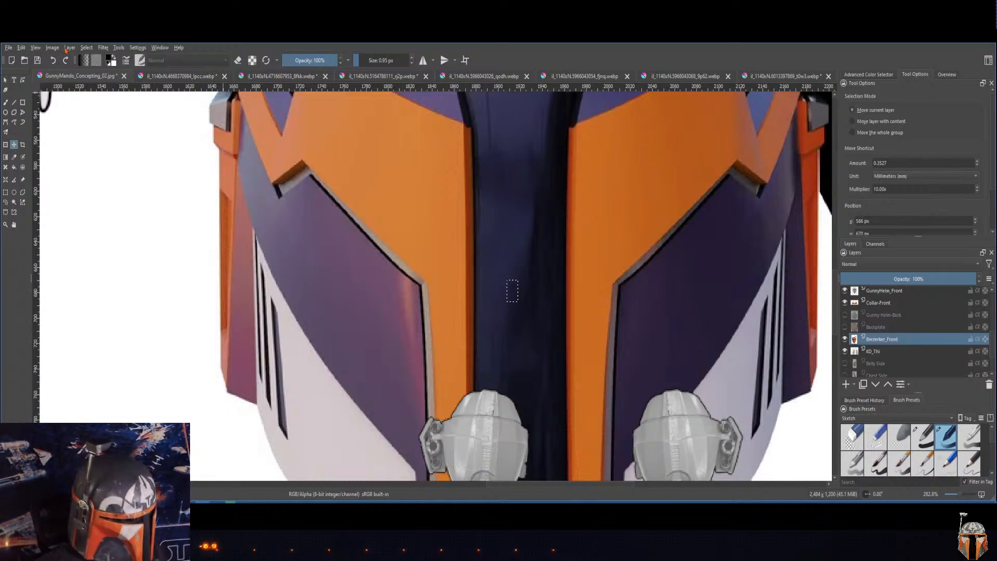
click(86, 48)
click(99, 70)
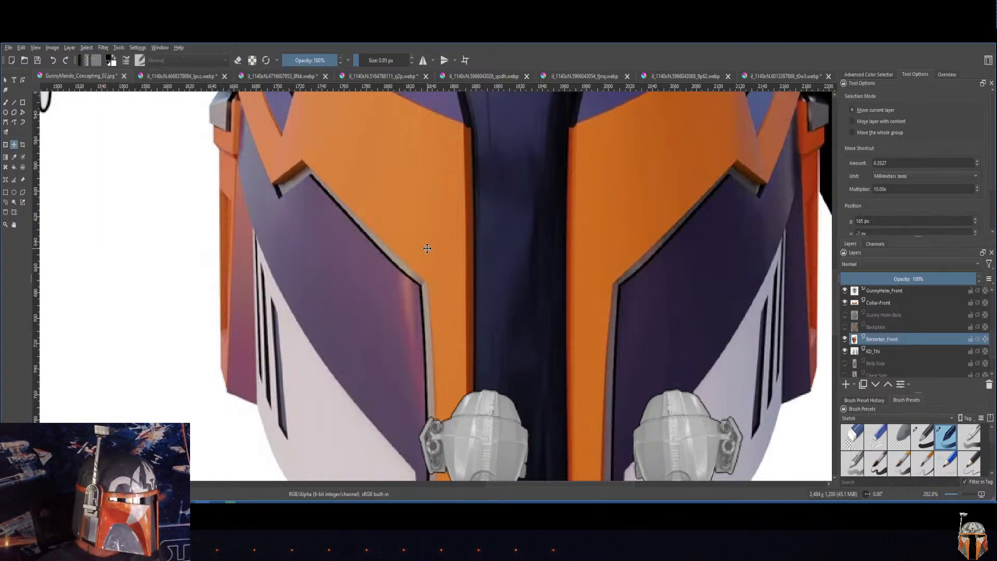
Step: Scale the Berzerker_Front helmet down to 23% and fit it over the front-view figure's head
scroll(421, 244, down, 5)
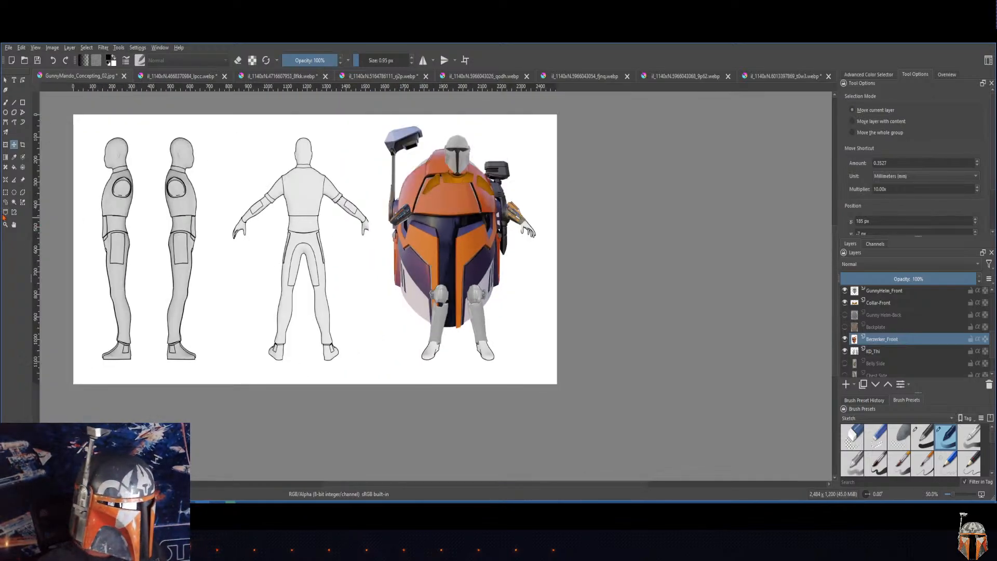
click(6, 193)
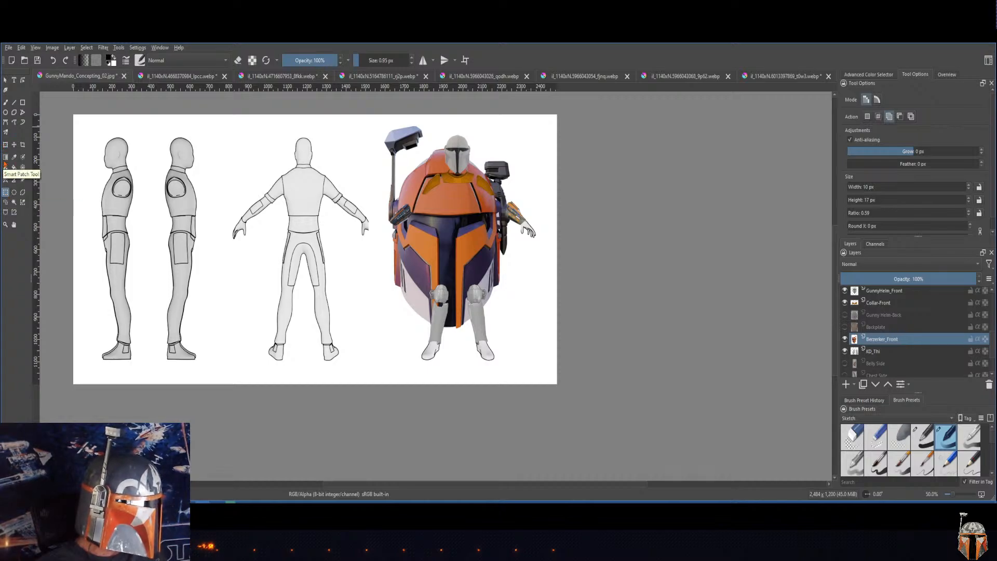
click(5, 145)
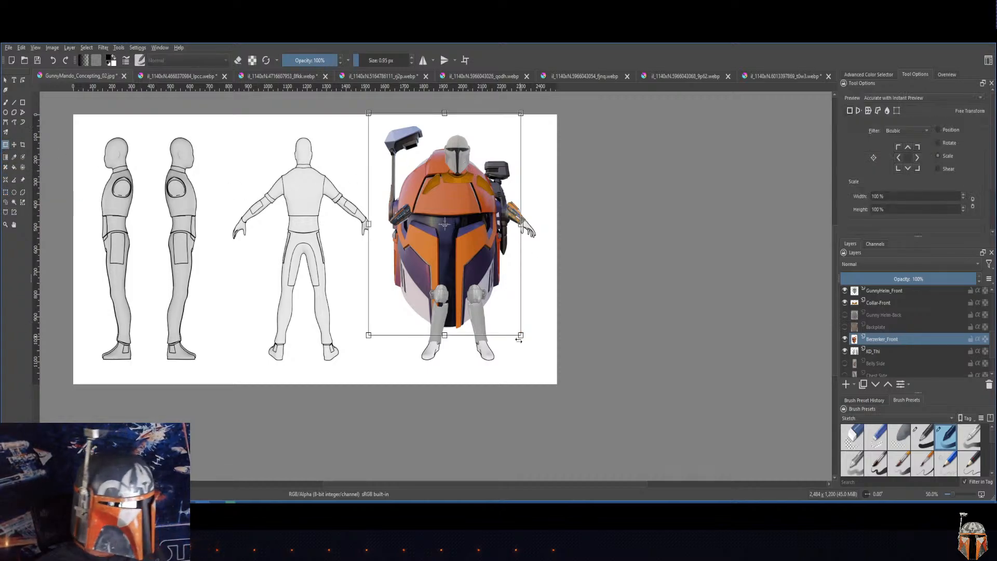
mouse_move(519, 337)
mouse_down()
mouse_move(412, 163)
mouse_move(459, 158)
mouse_move(474, 179)
mouse_move(464, 163)
mouse_up()
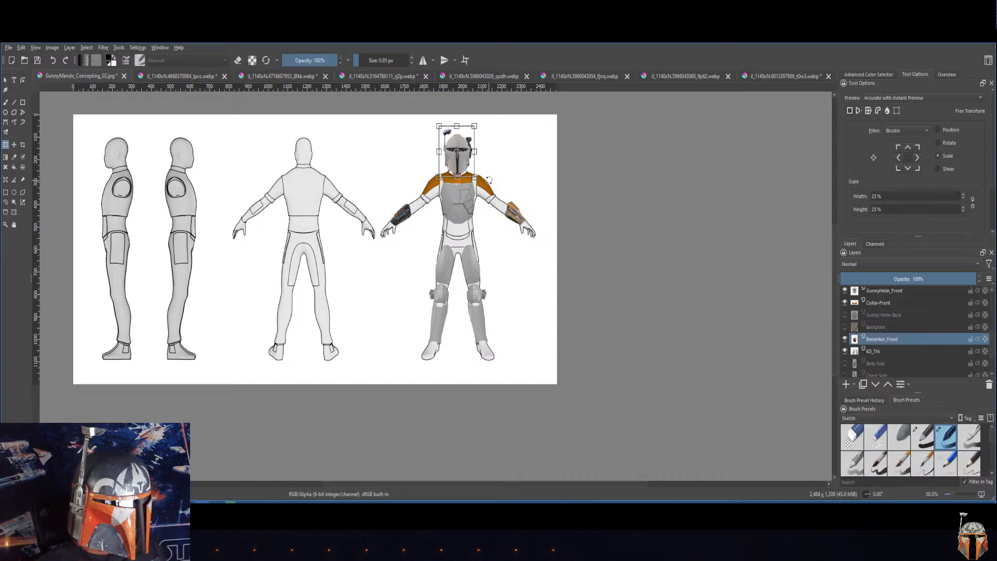
Step: Raise the Berzerker_Front layer above the GunnyHelm_Front and Collar-Side layers
click(889, 384)
click(888, 385)
click(889, 385)
click(888, 385)
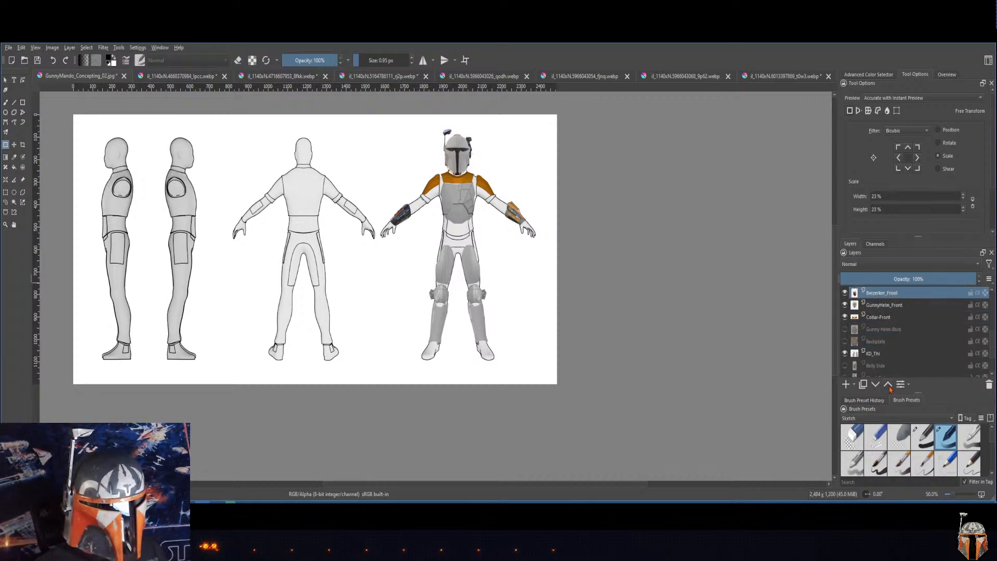
click(889, 385)
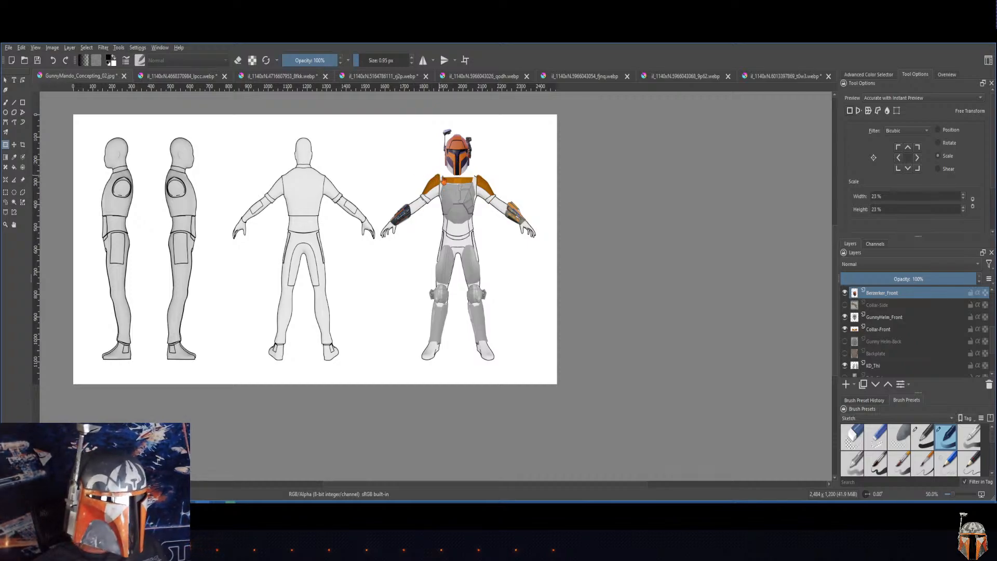
Step: Delete the white background around the Berzerker_Front helmet using Similar Color Selection at threshold 20, and clear the selection
scroll(460, 172, up, 3)
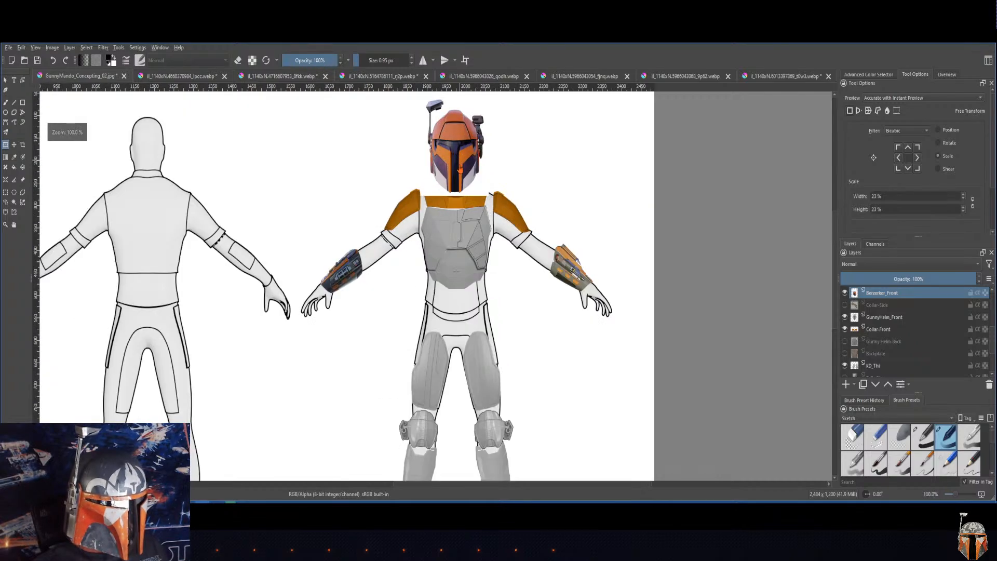
scroll(466, 180, up, 2)
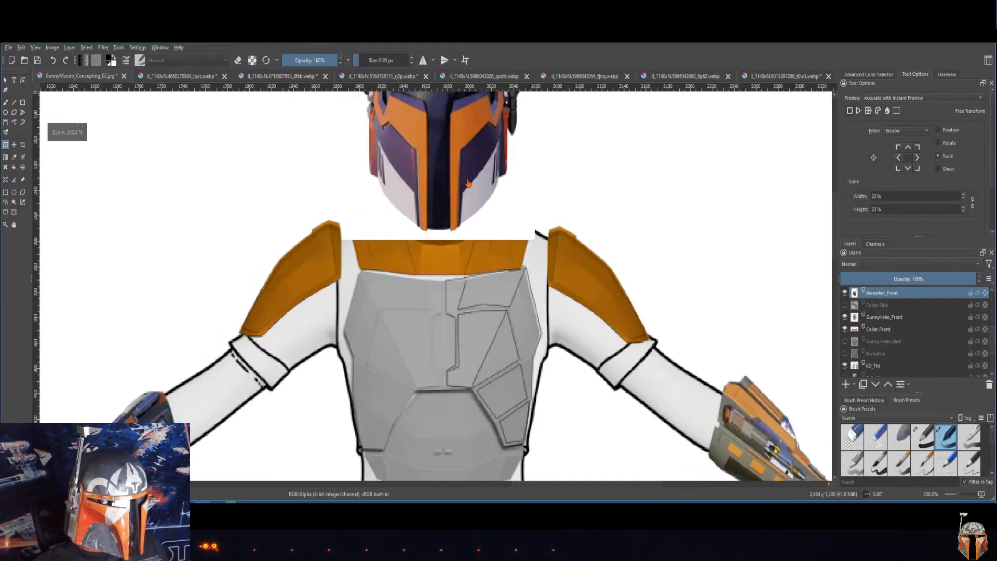
click(581, 159)
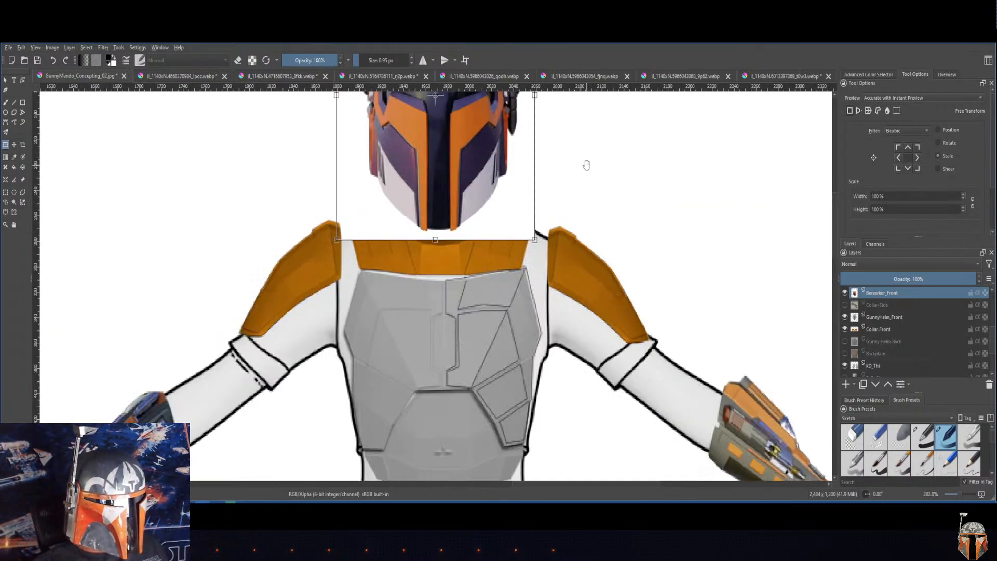
drag(586, 162, 592, 344)
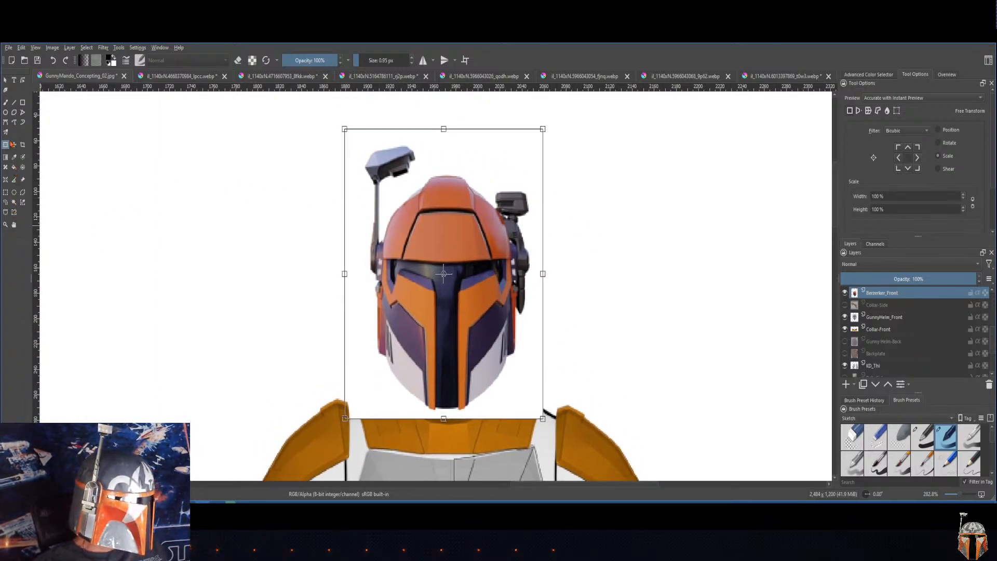
click(22, 203)
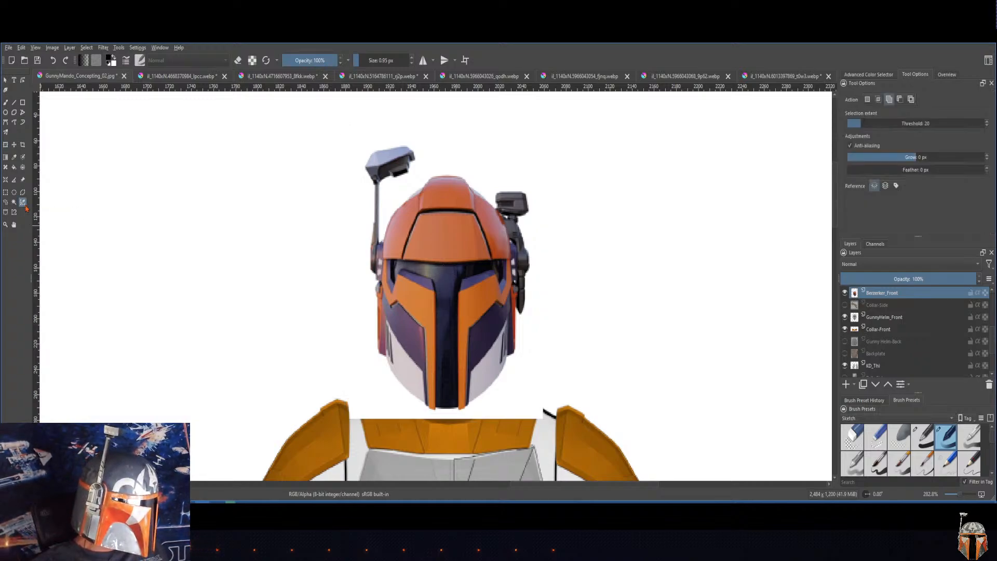
click(374, 368)
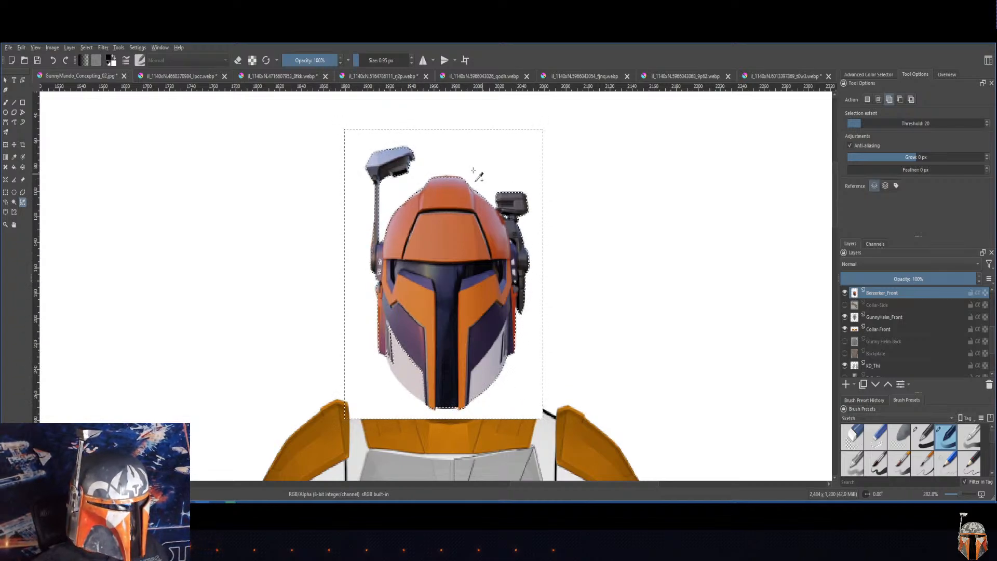
key(Delete)
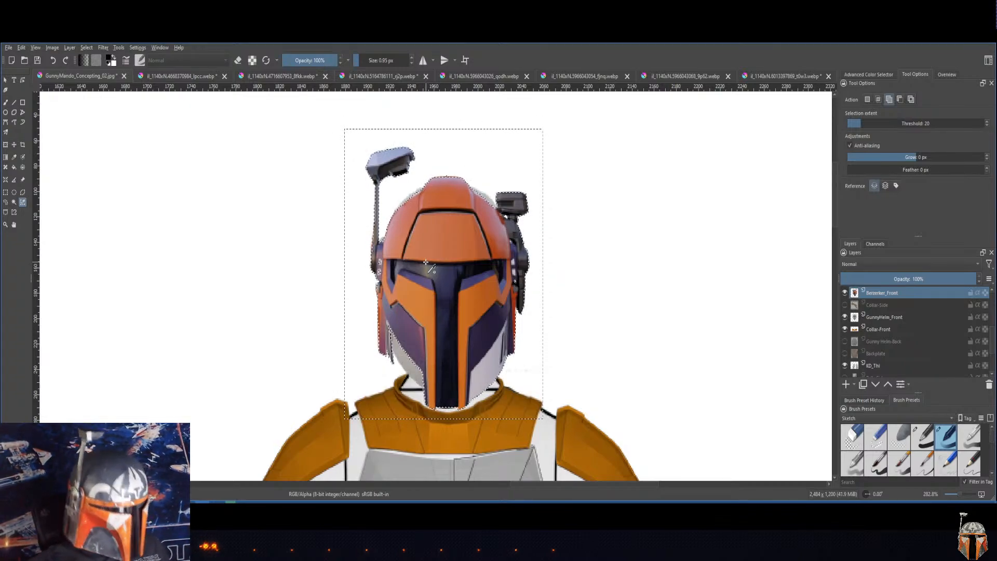
key(ctrl+shift+a)
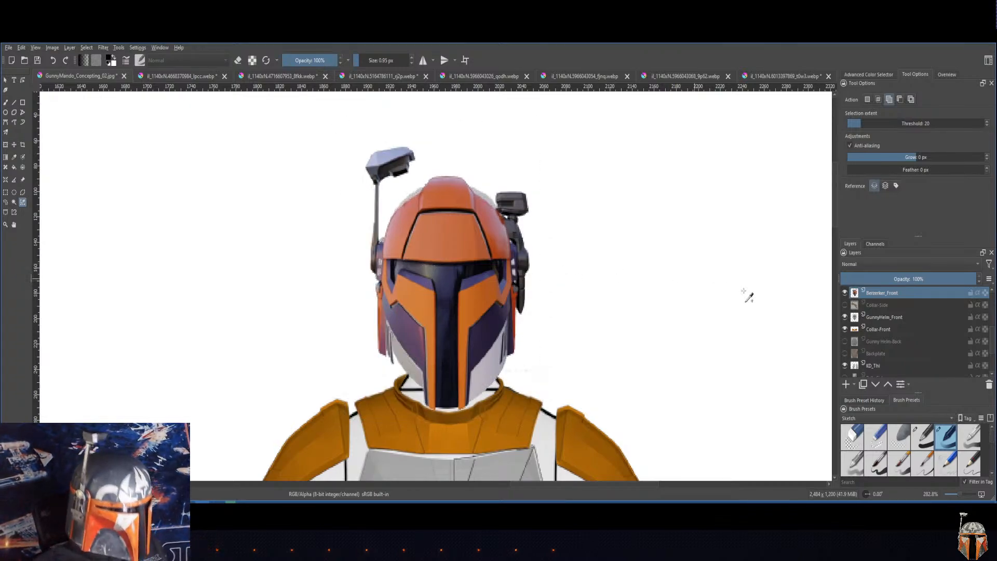
click(86, 48)
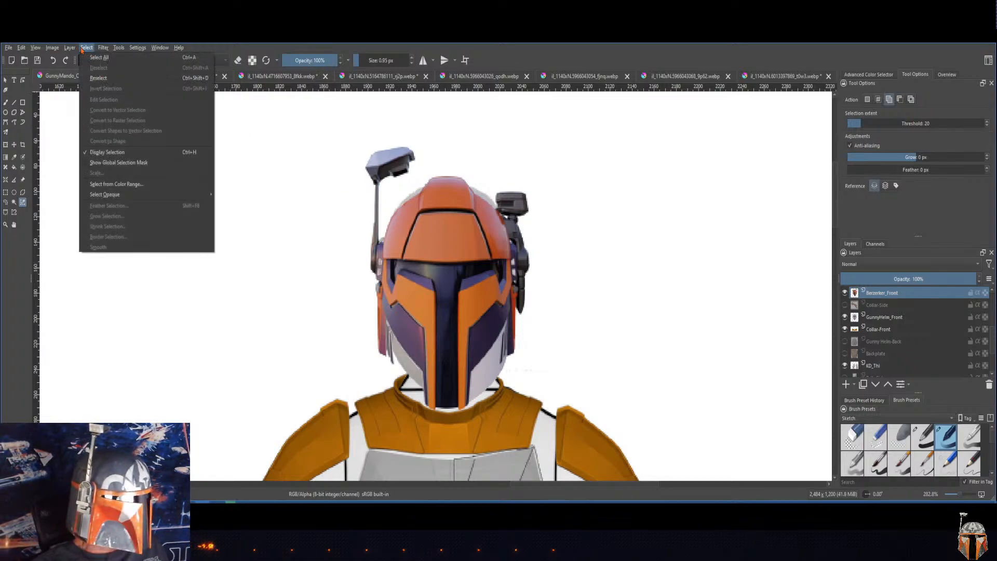
click(87, 48)
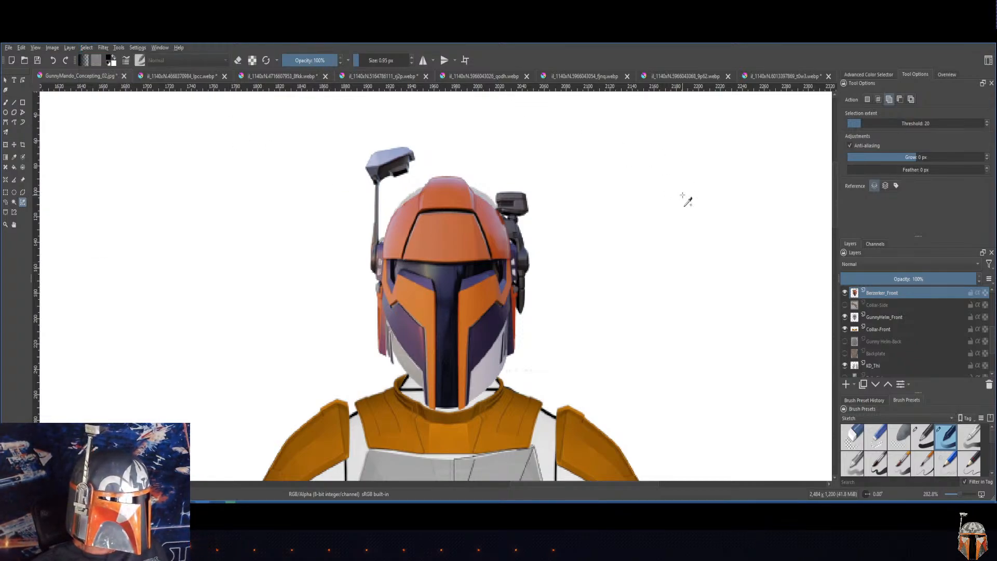
click(86, 48)
click(86, 48)
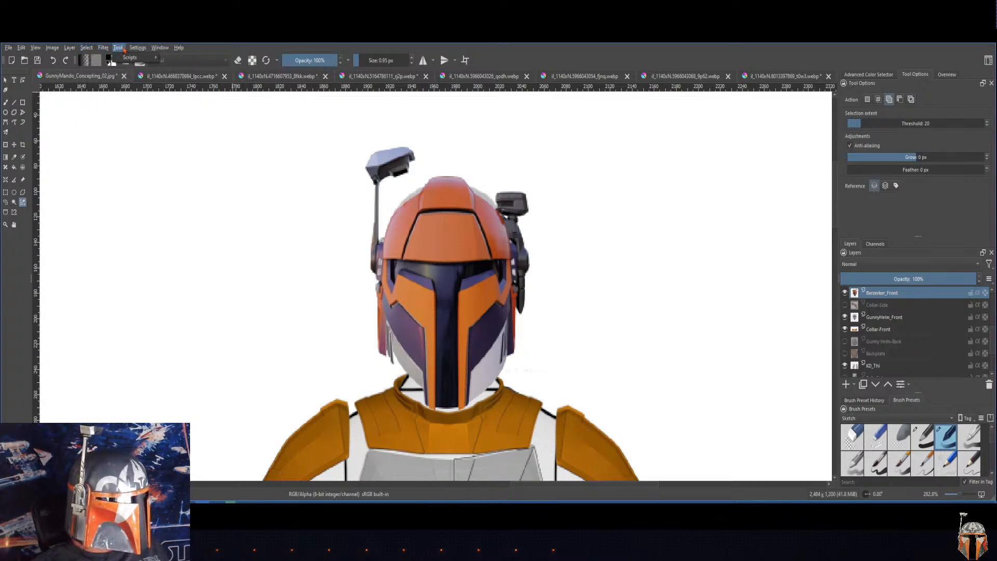
click(86, 48)
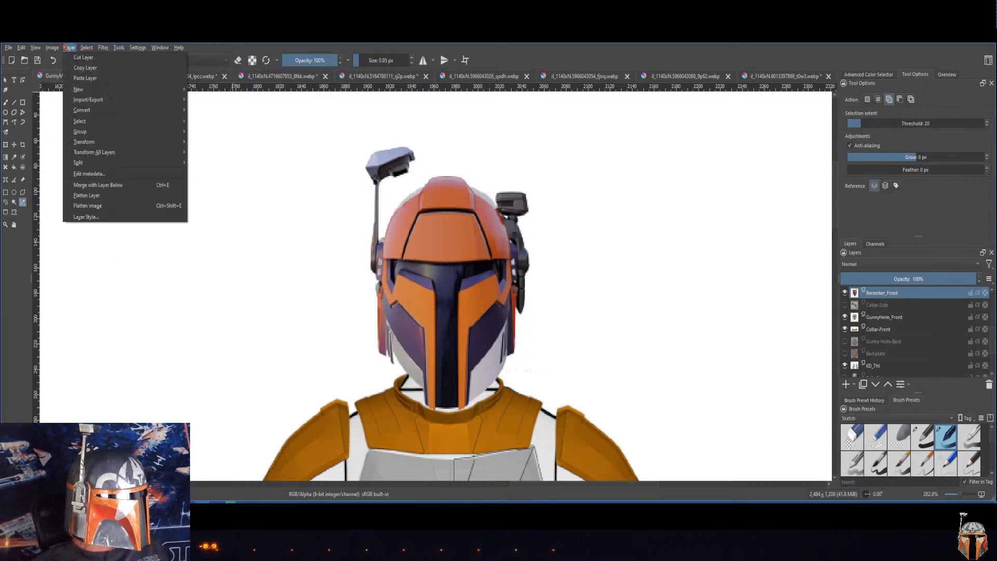
mouse_move(71, 48)
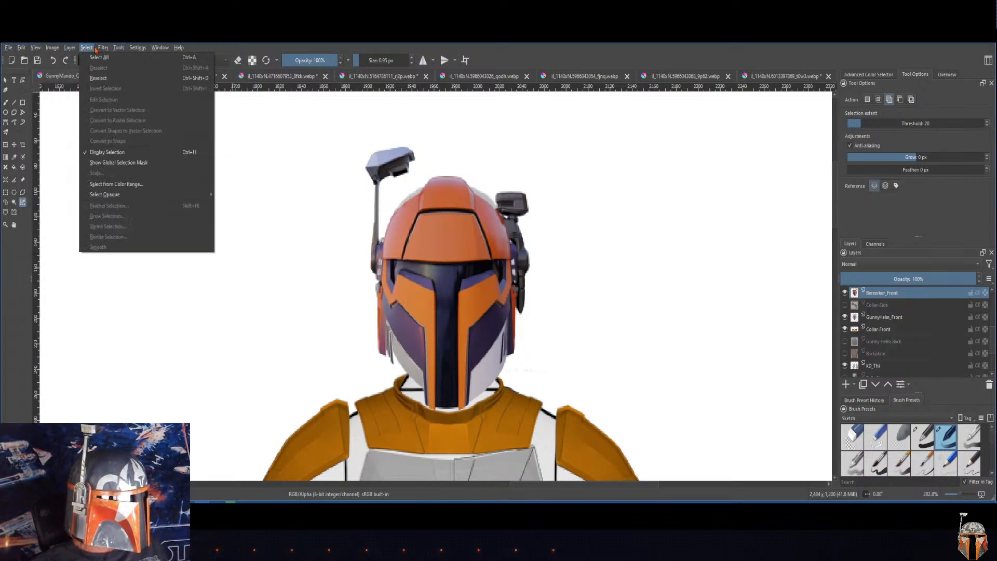
mouse_move(119, 48)
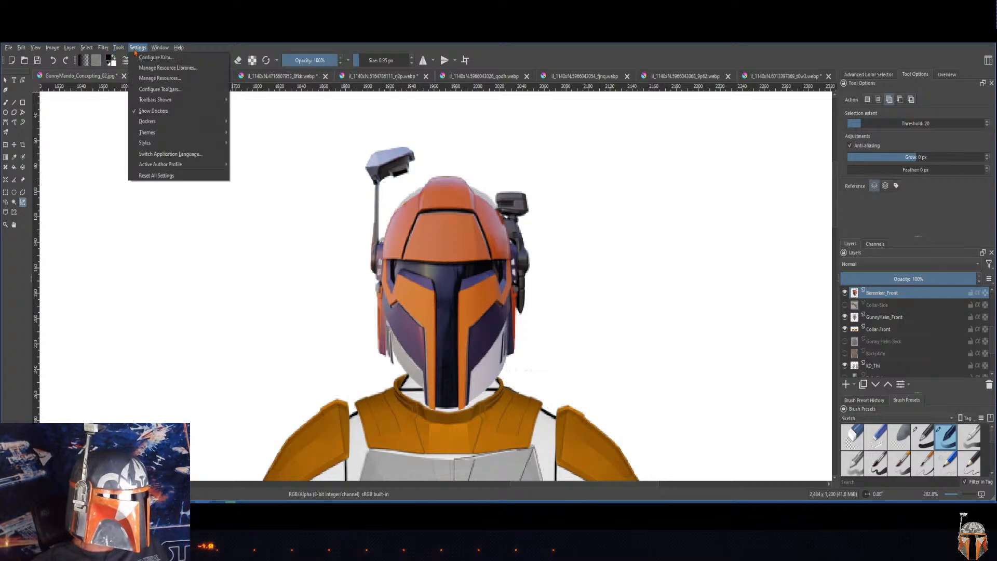
click(120, 50)
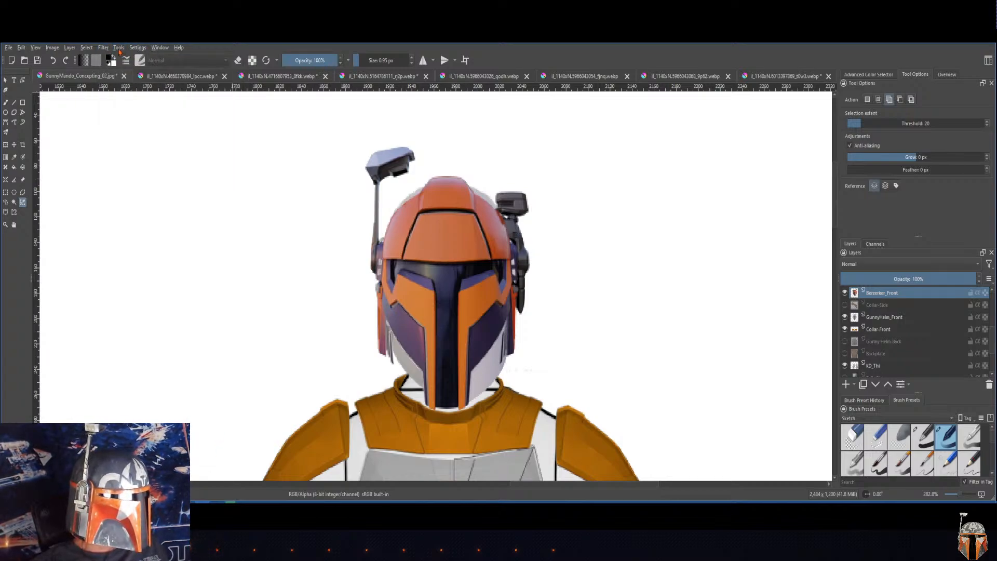
click(103, 49)
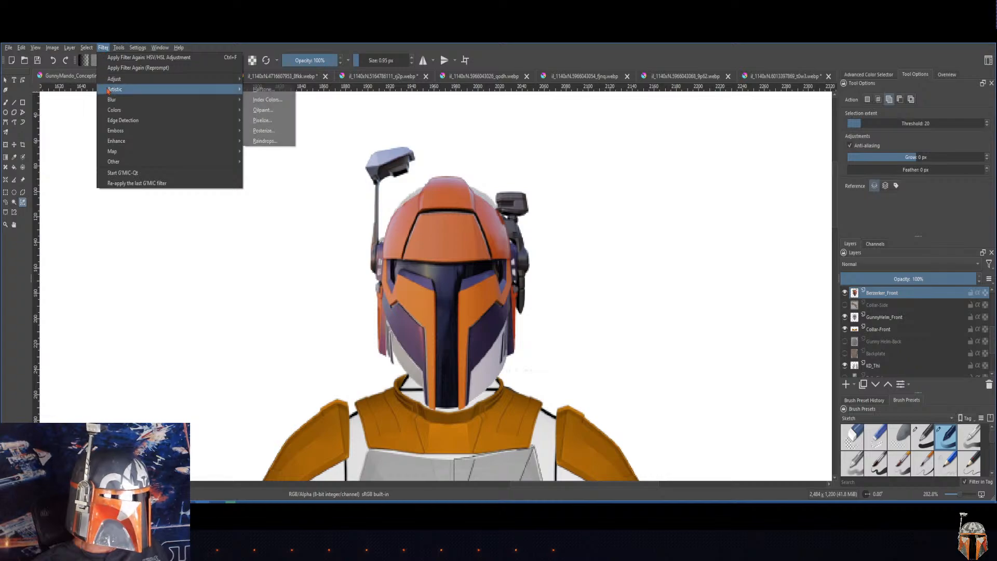
mouse_move(87, 50)
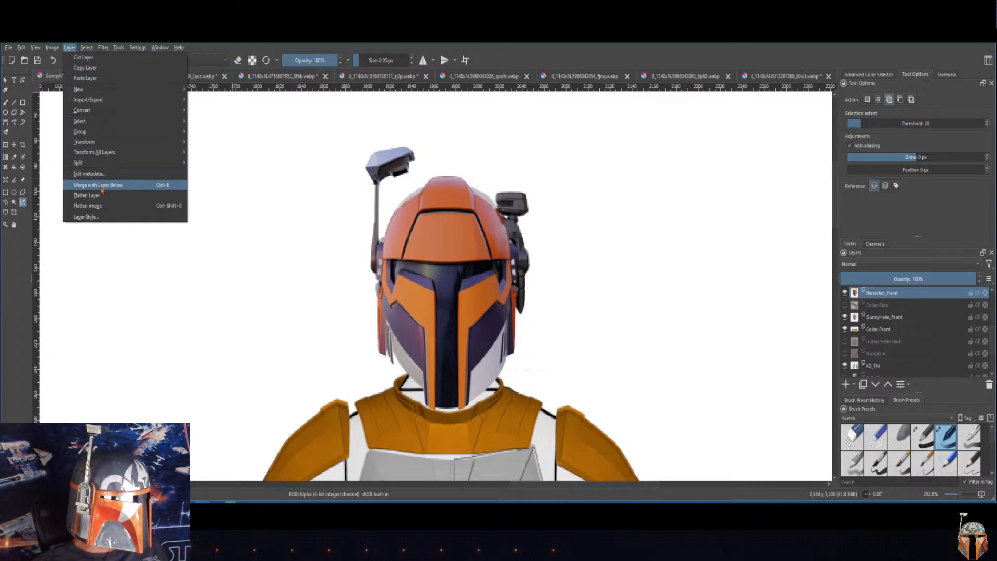
mouse_move(97, 165)
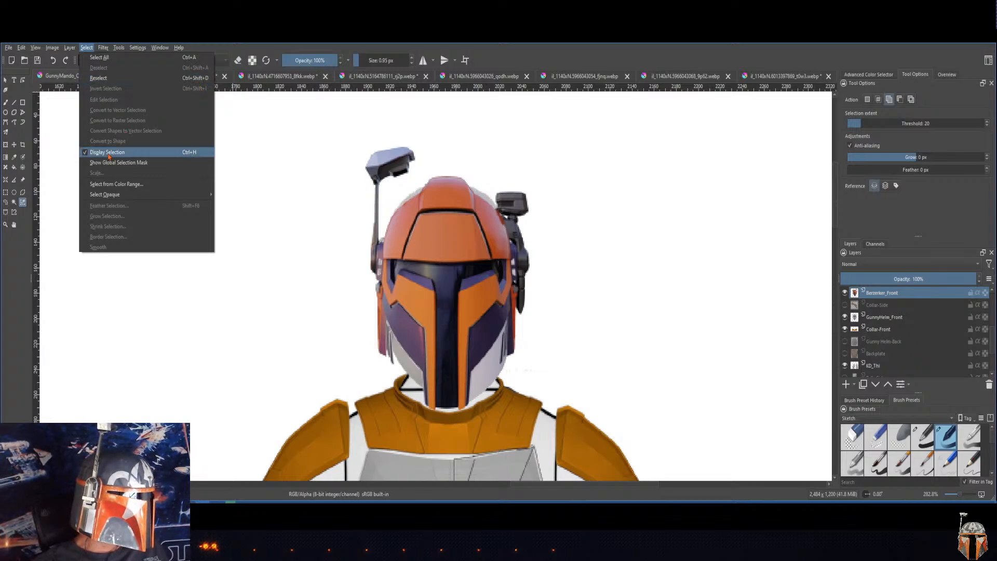
click(271, 47)
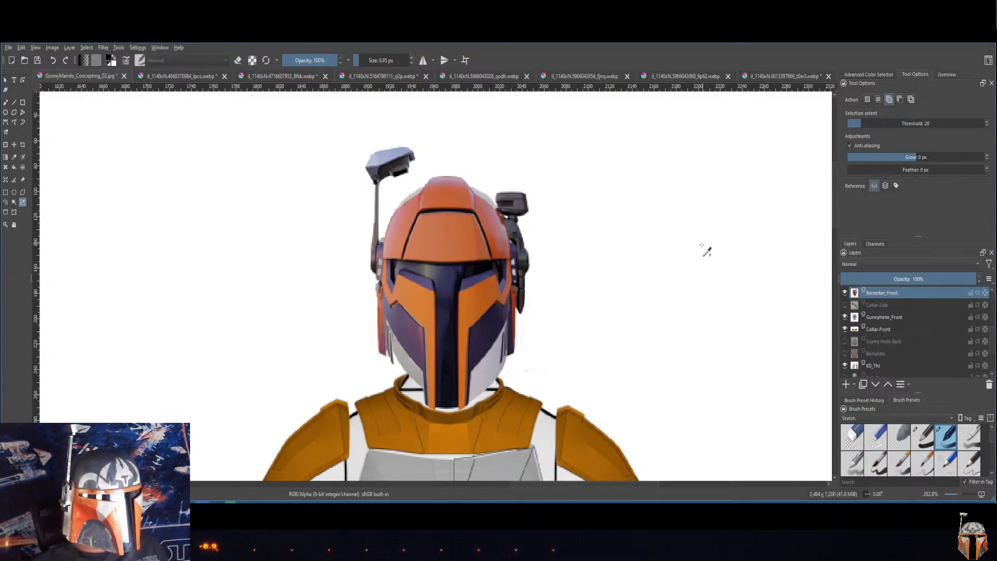
Step: Examine how the helmet, collar, chest plate, gauntlets and leg armor fit together on the front-view figure
scroll(681, 287, down, 3)
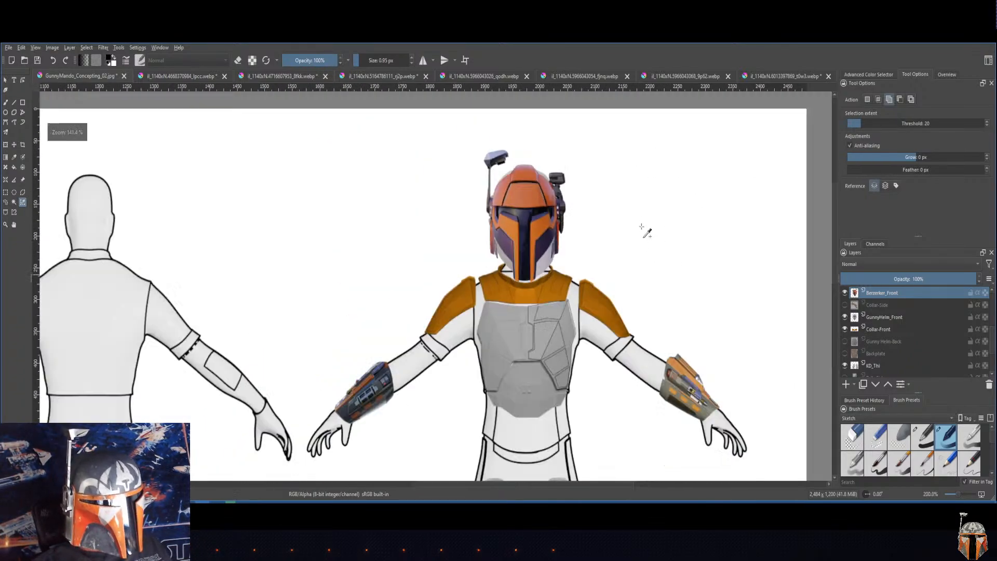
scroll(645, 241, up, 1)
scroll(650, 261, down, 2)
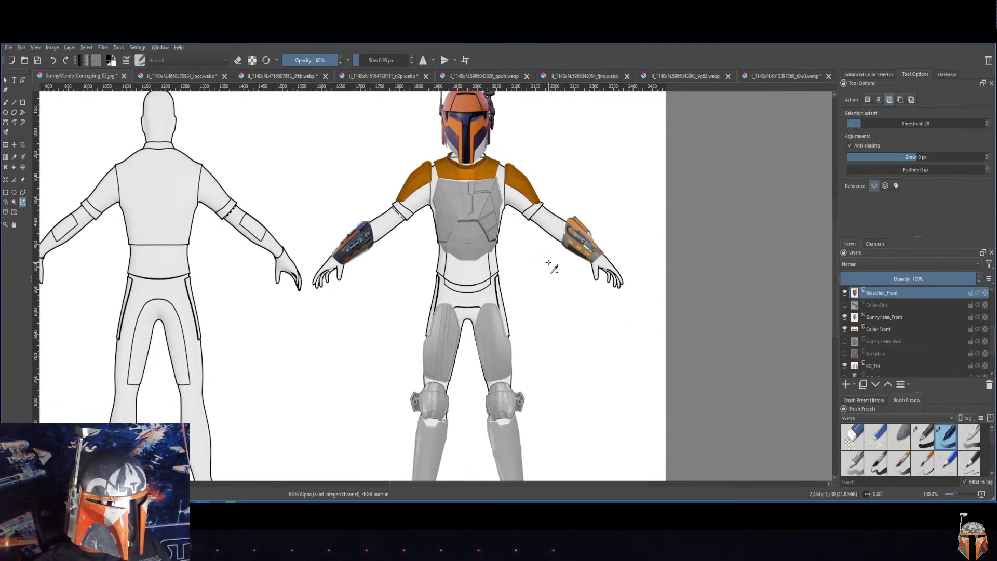
scroll(545, 263, down, 1)
drag(525, 270, 488, 302)
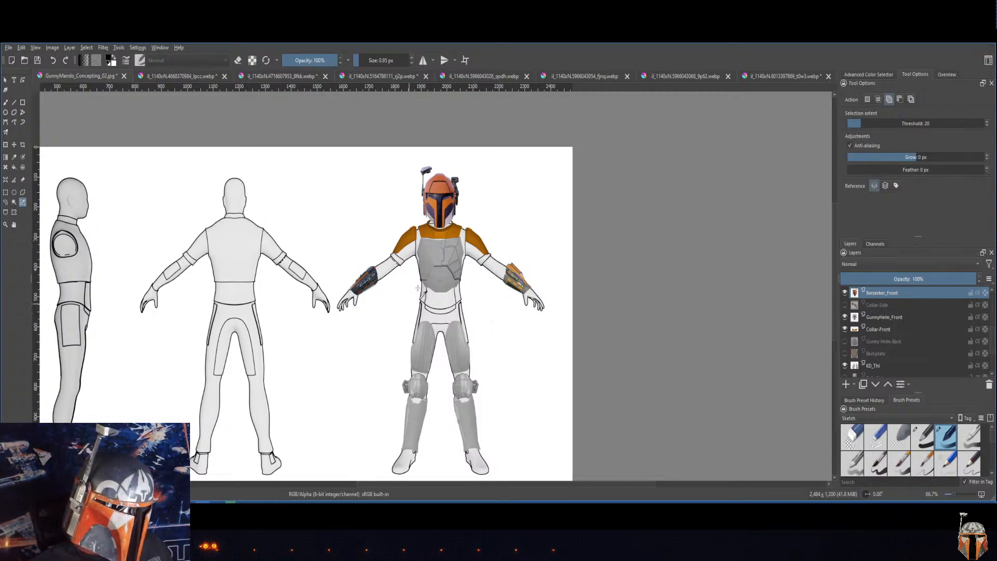
scroll(441, 253, up, 2)
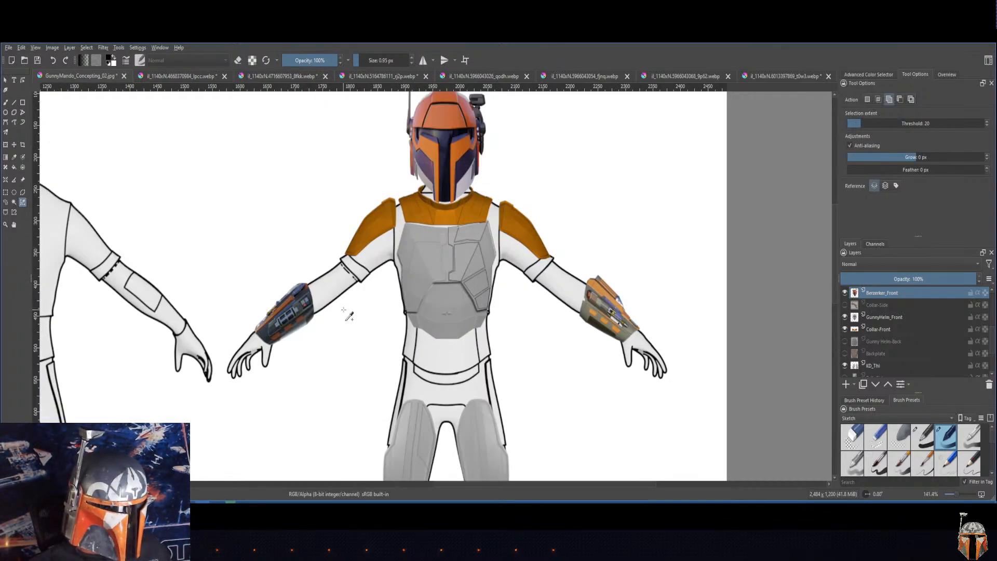
drag(345, 301, 364, 333)
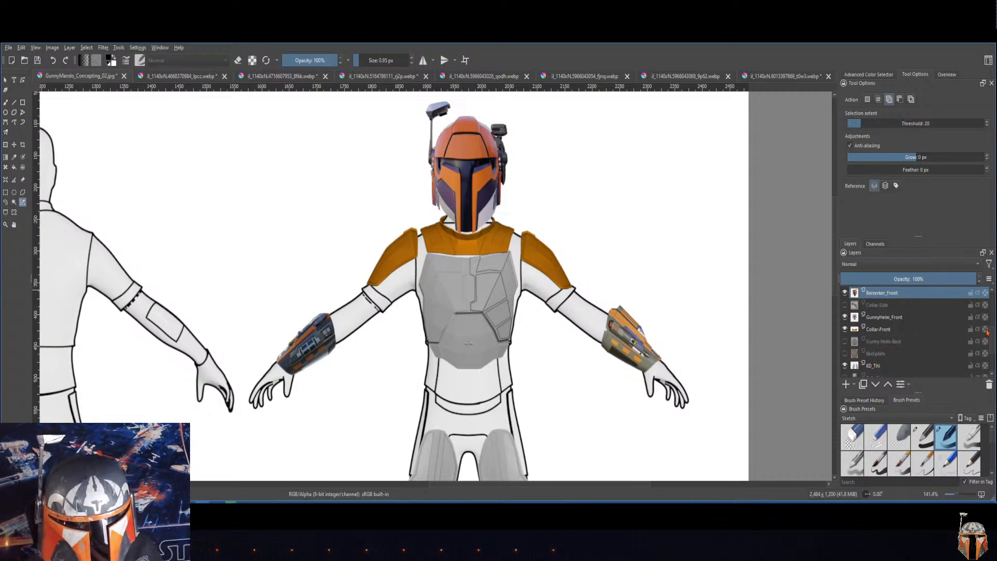
drag(993, 326, 992, 346)
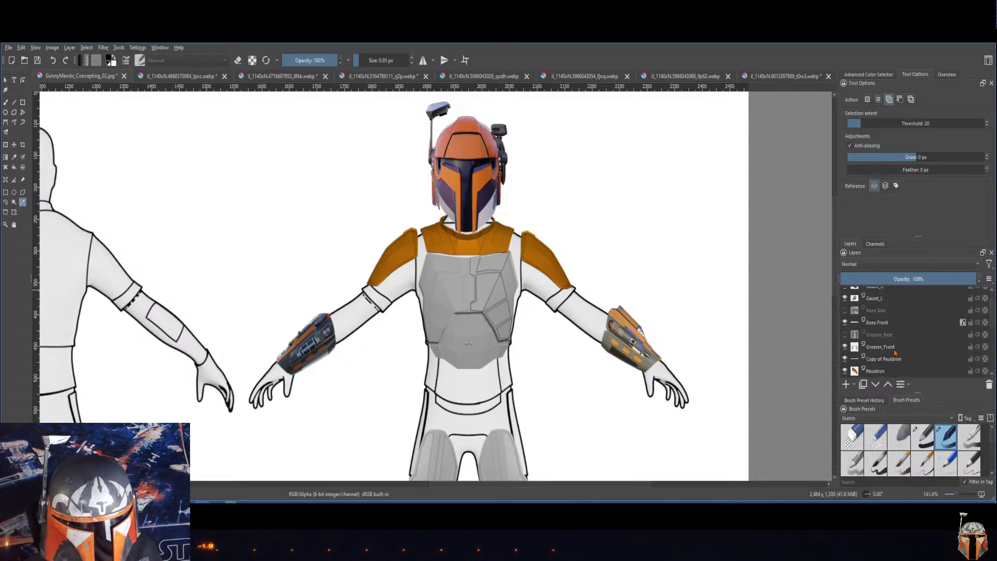
drag(556, 378, 554, 275)
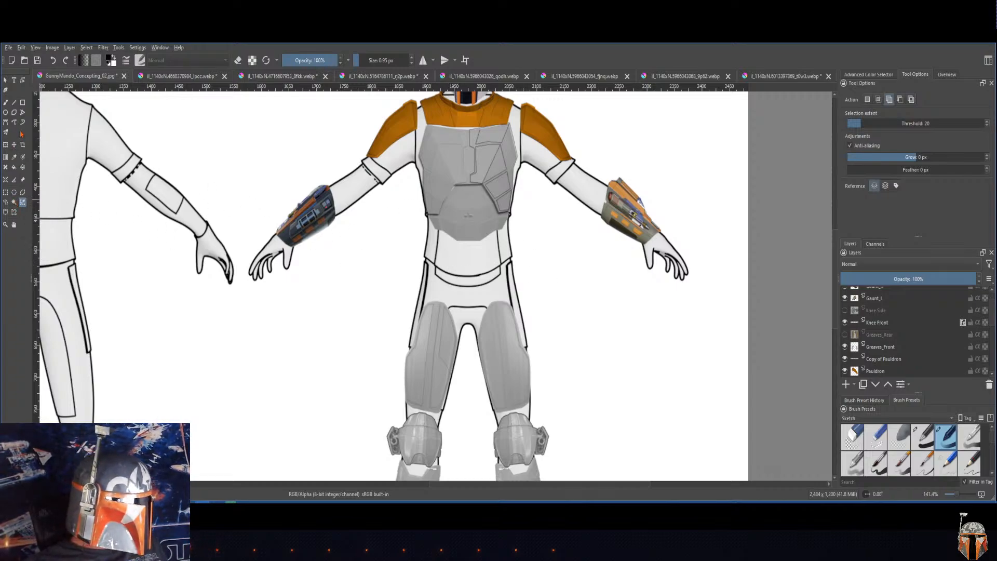
click(23, 104)
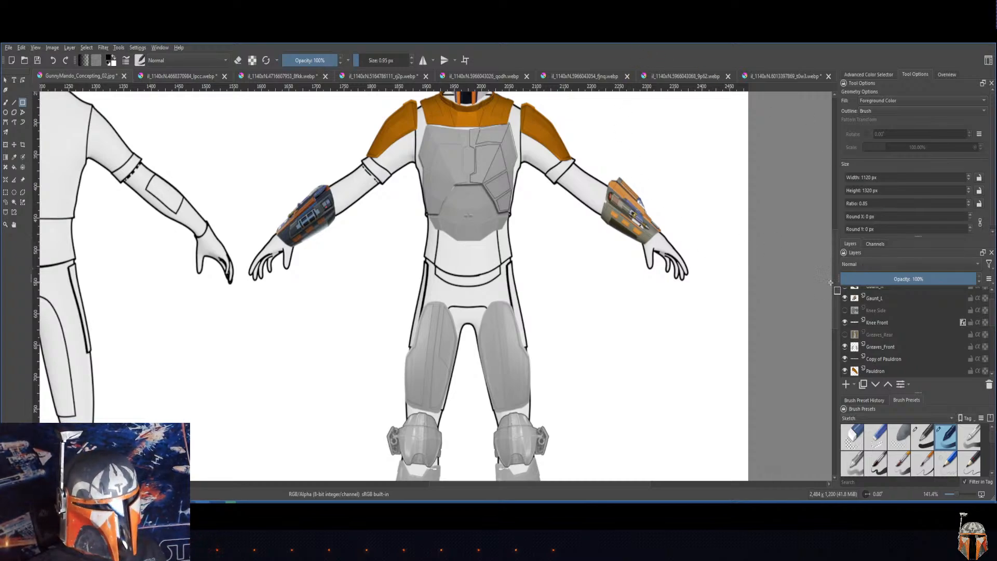
drag(834, 286, 832, 282)
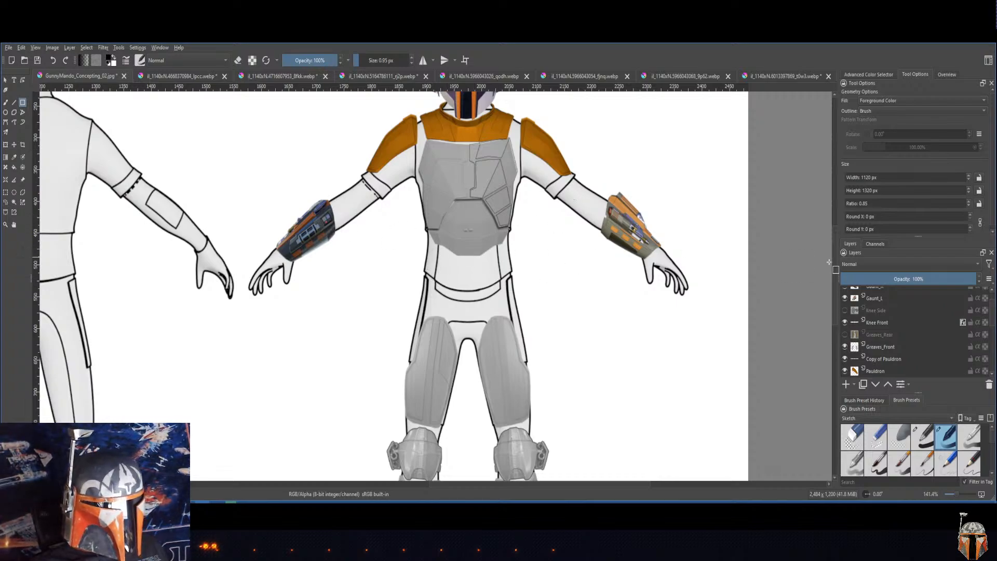
Step: Raise the Berzerker_Front layer above the chest plate and gauntlet layers, and hide it to reveal the plain Gunny helmet
scroll(836, 291, up, 1)
scroll(836, 292, up, 5)
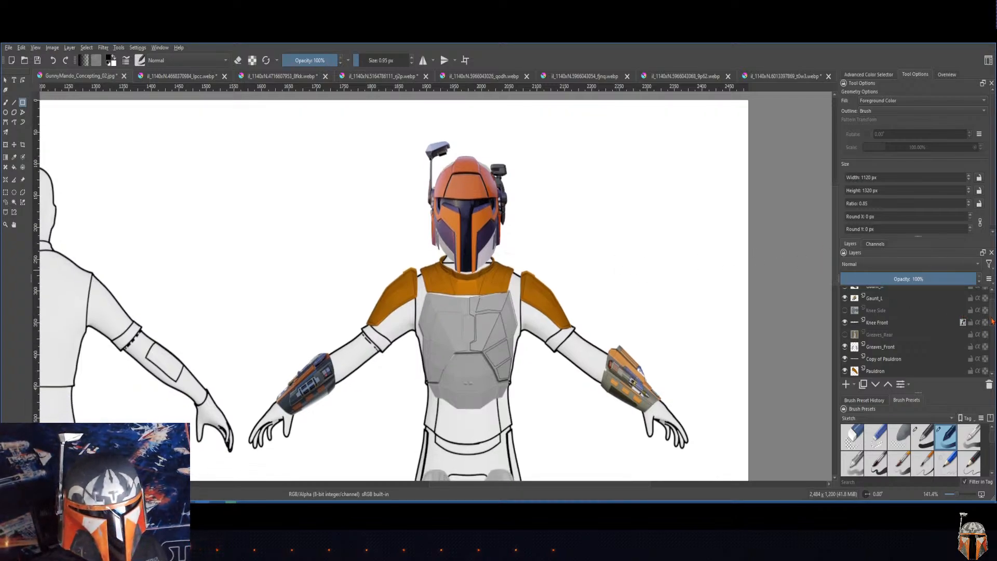
scroll(990, 307, up, 1)
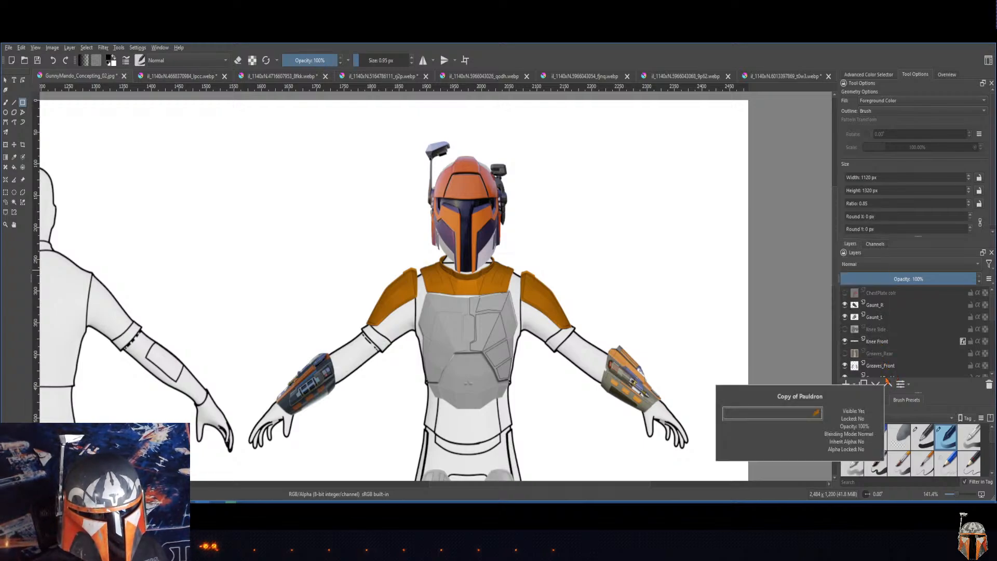
scroll(990, 324, down, 3)
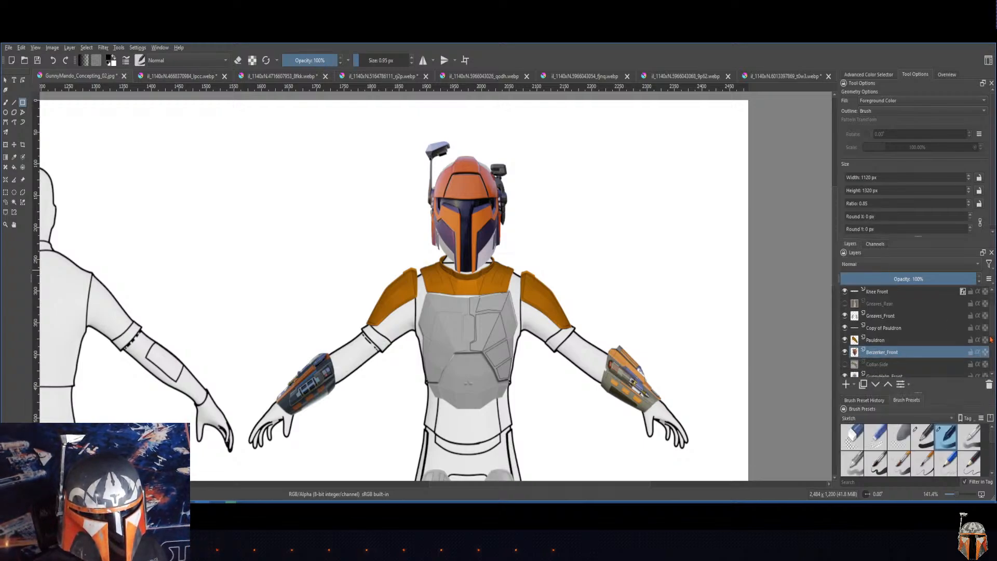
click(887, 384)
click(887, 385)
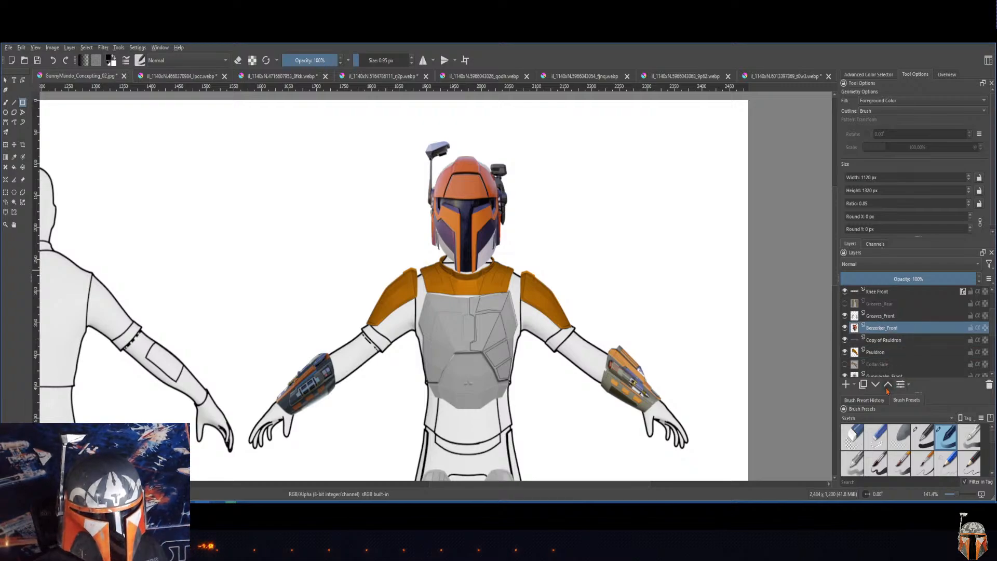
click(887, 384)
click(887, 384)
click(887, 384)
click(887, 384)
click(888, 384)
click(888, 389)
click(887, 388)
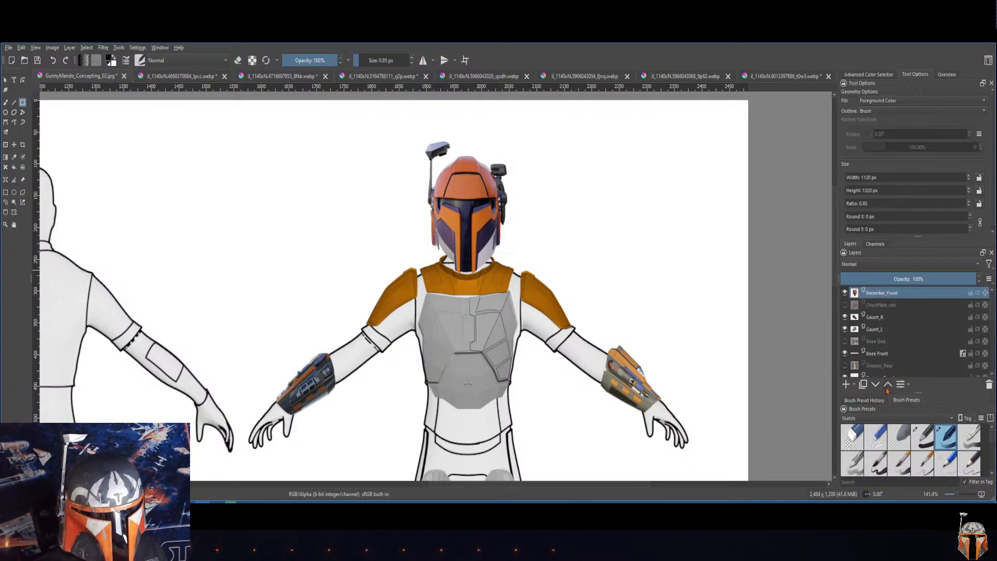
click(844, 293)
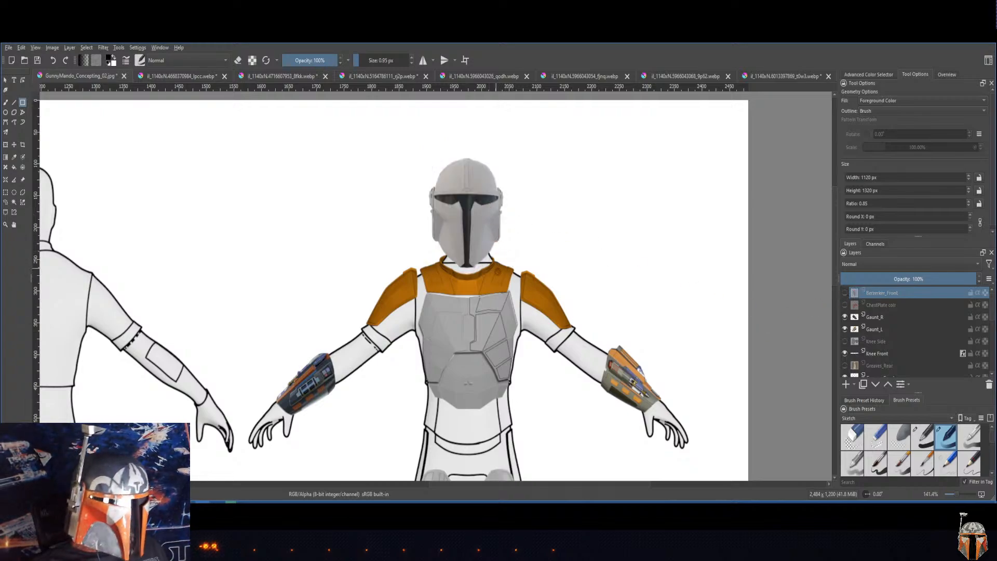
Step: Zoom in on the dark gauntlet, toggle the gauntlet layers' visibility to identify its layer, and make Gaunt_R the active layer
click(881, 355)
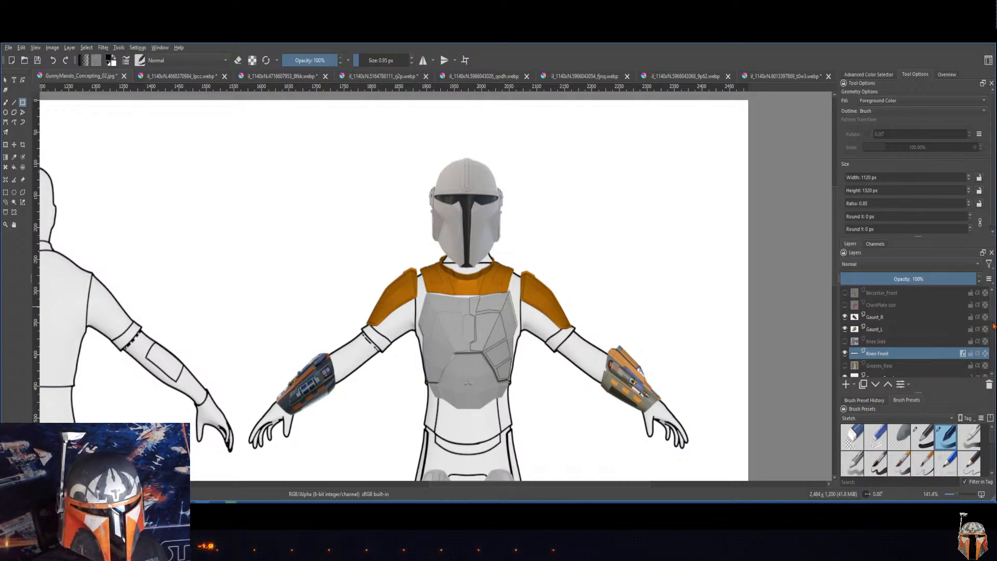
scroll(992, 326, down, 2)
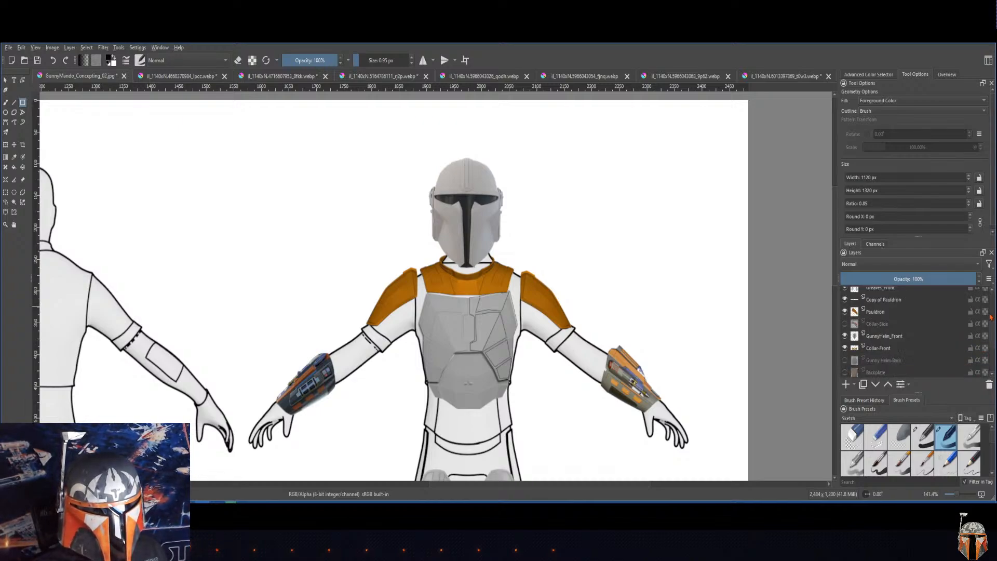
scroll(895, 312, up, 1)
click(877, 292)
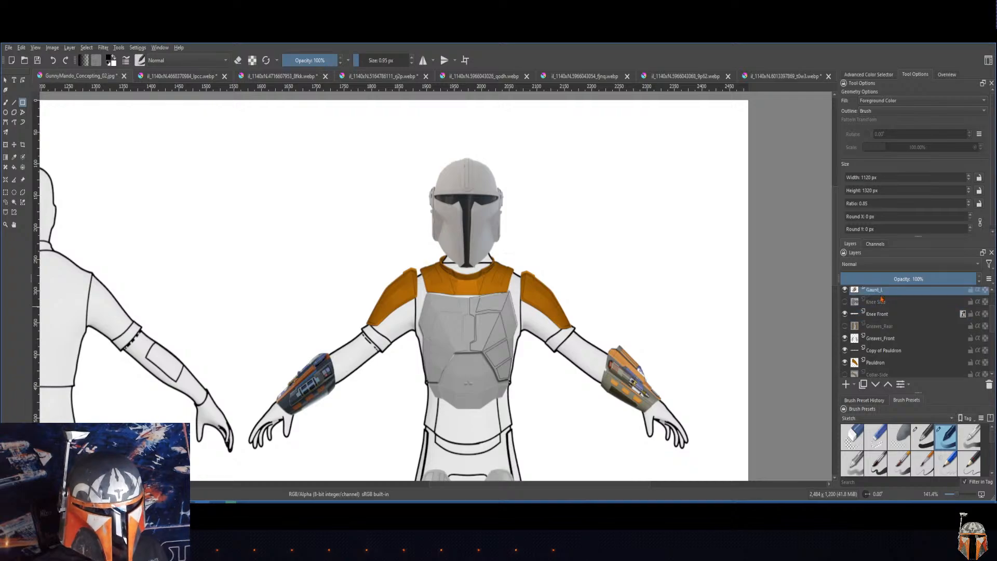
scroll(934, 314, up, 2)
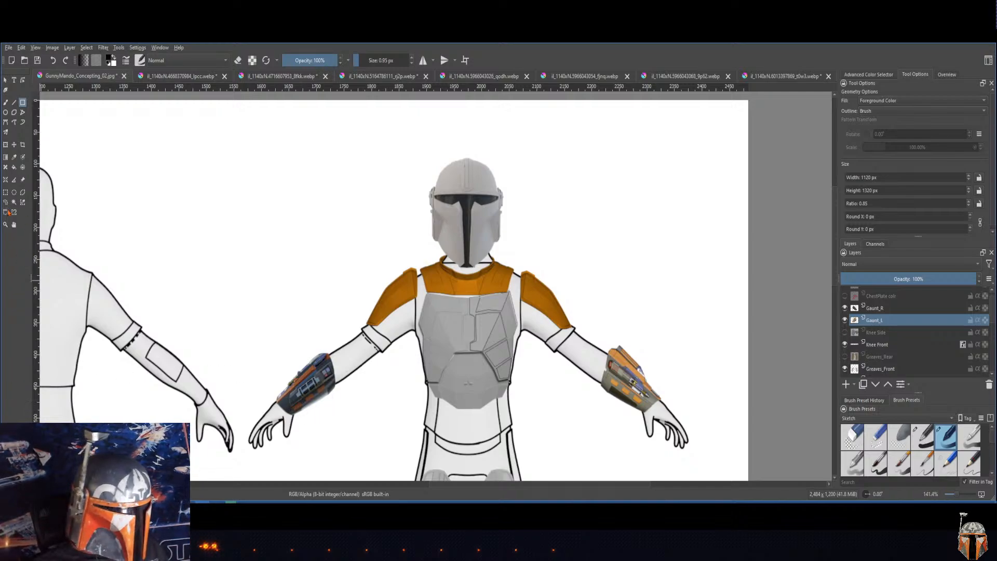
click(5, 224)
drag(240, 325, 343, 423)
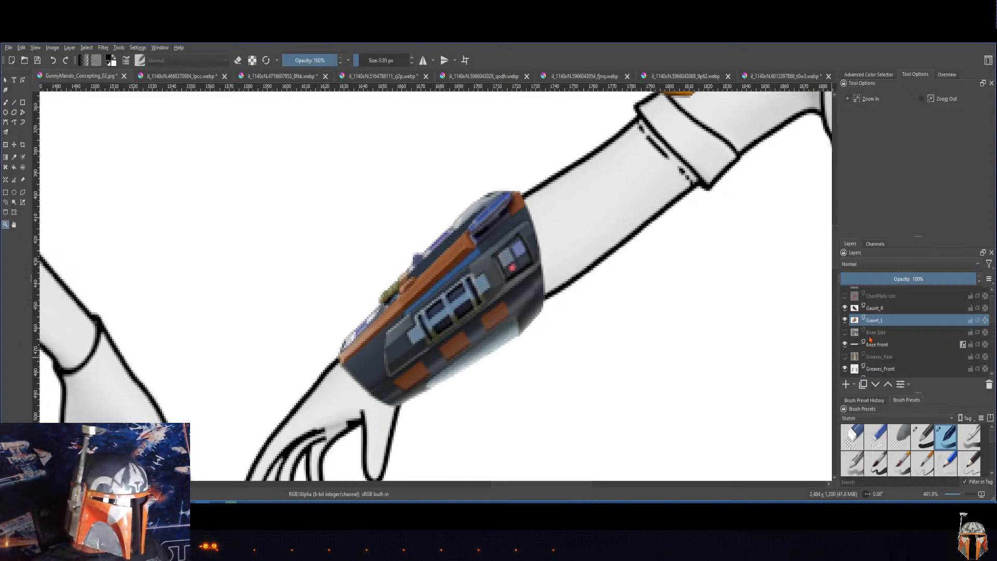
click(845, 319)
click(875, 310)
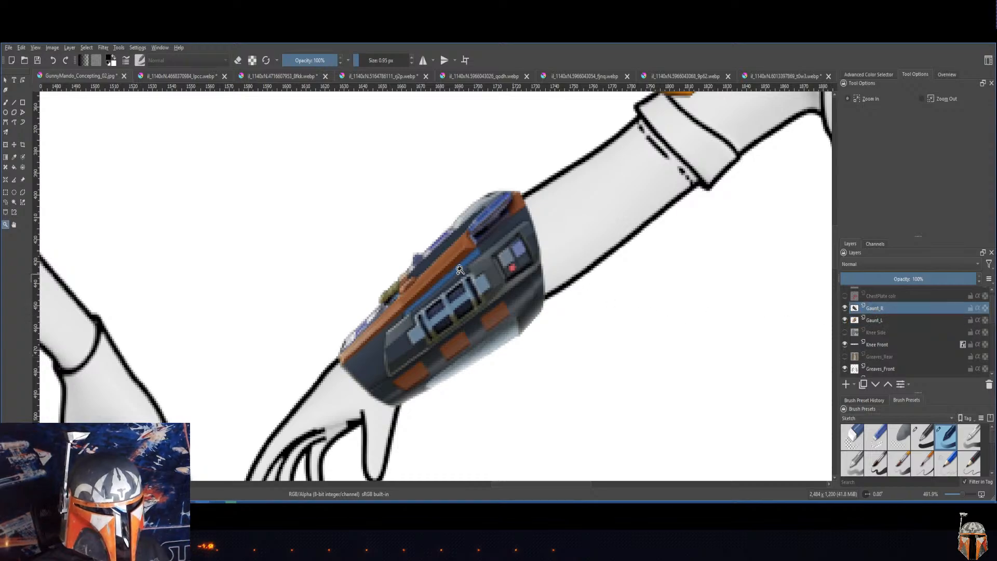
click(846, 309)
click(846, 309)
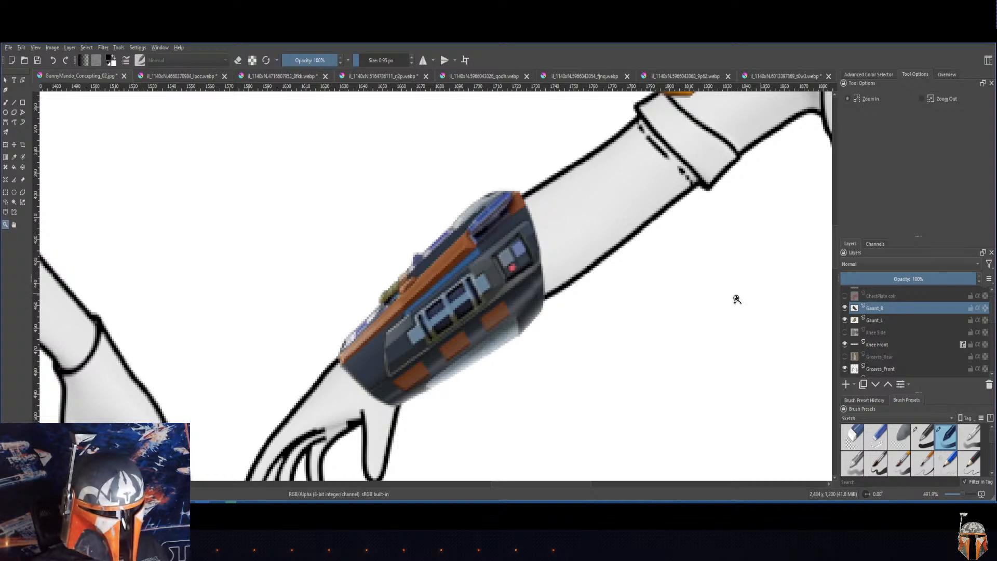
Step: Try shifting the hue of the Gaunt_R layer to 13 with an HSV/HSL adjustment
drag(752, 328, 334, 321)
drag(663, 290, 333, 280)
drag(659, 278, 386, 274)
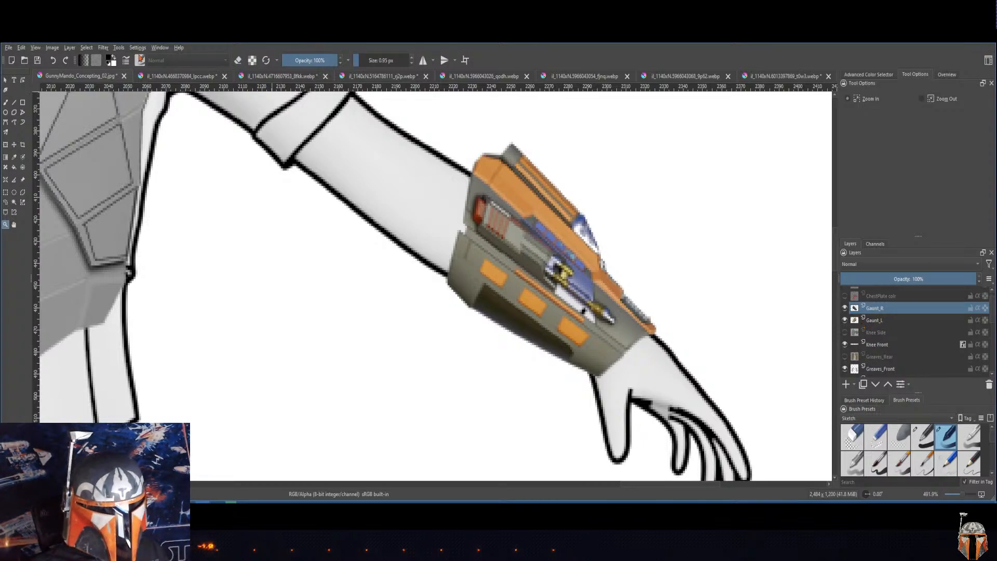
click(107, 49)
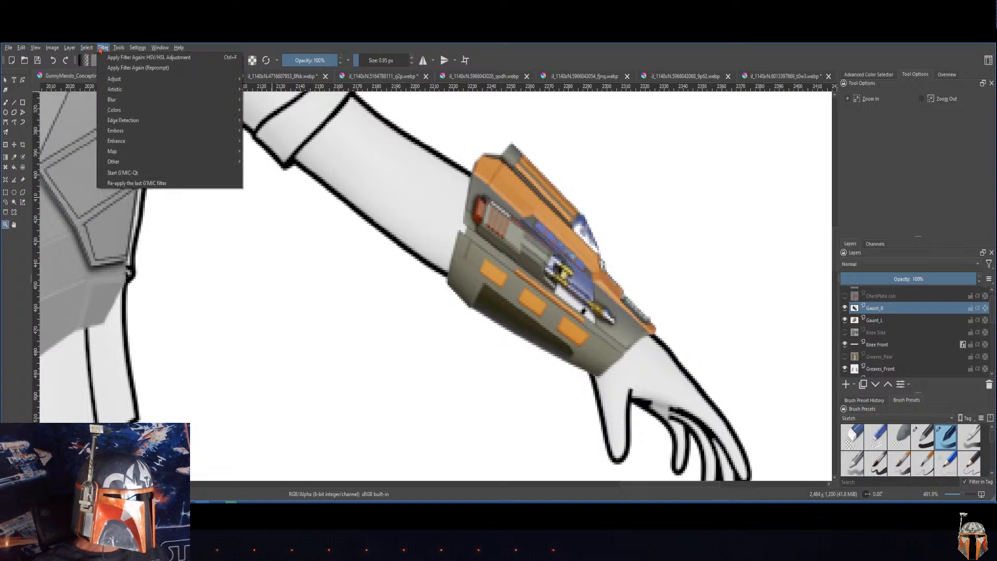
mouse_move(112, 79)
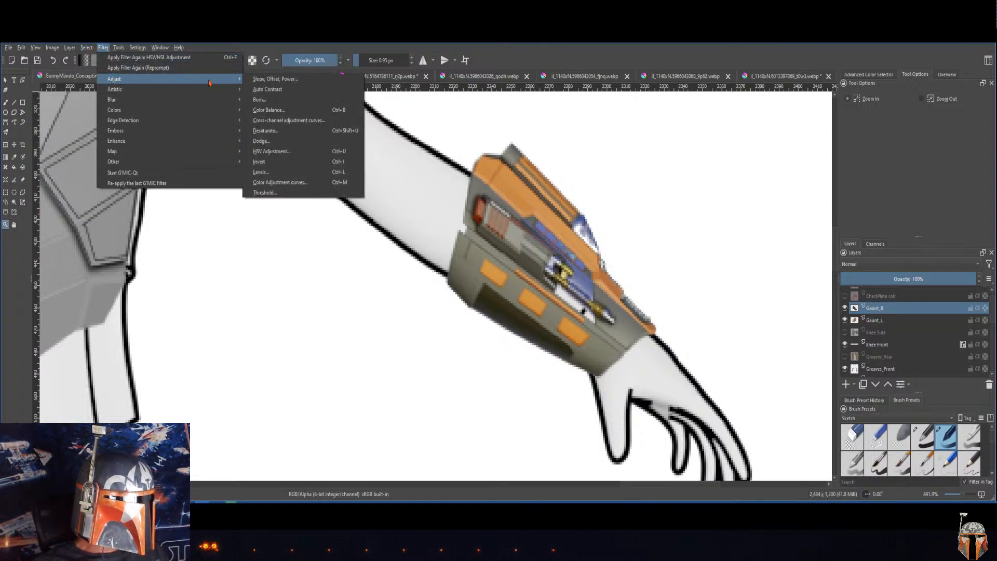
click(279, 154)
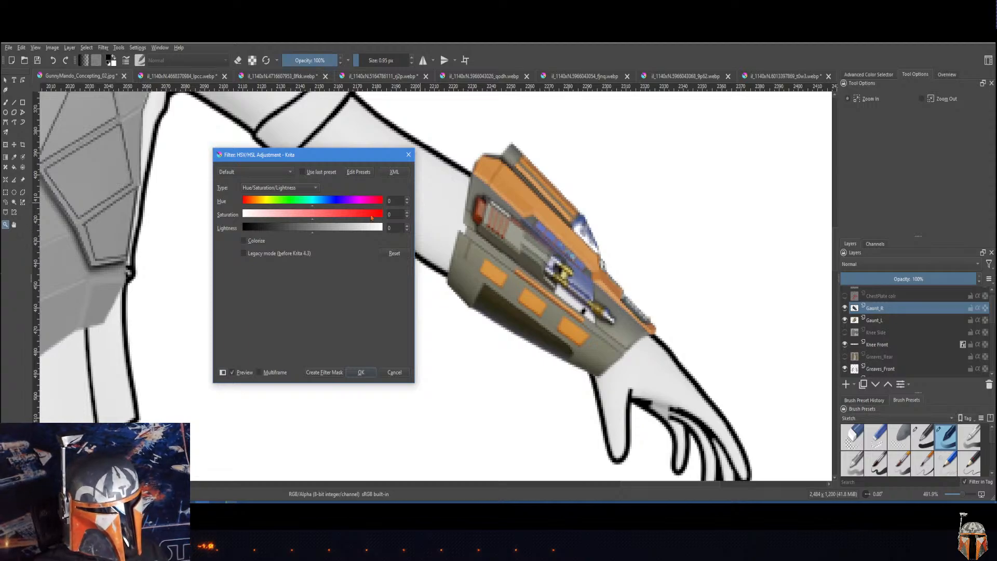
drag(311, 154, 341, 202)
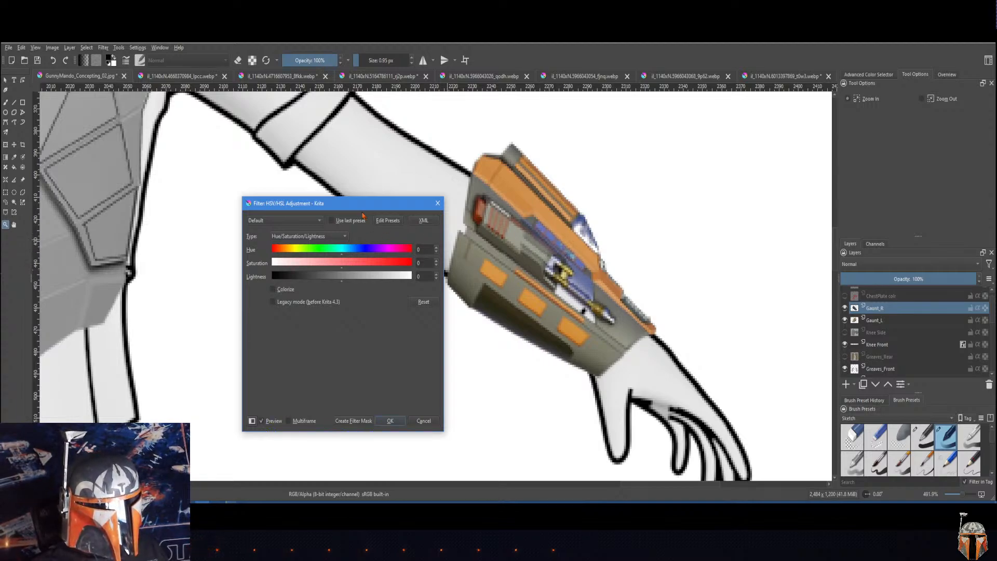
drag(366, 206, 392, 200)
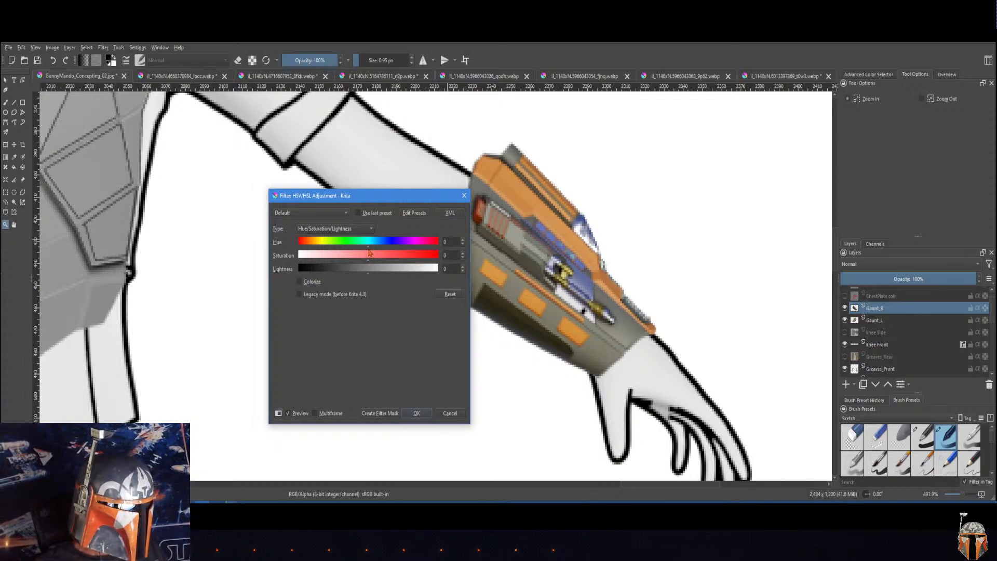
mouse_move(370, 248)
mouse_down()
mouse_move(290, 245)
mouse_move(391, 245)
mouse_move(364, 245)
mouse_move(375, 249)
mouse_up()
Step: Compare the gauntlets on both arms to see which one the previewed hue shift affects
drag(410, 199, 866, 160)
drag(161, 333, 552, 289)
drag(315, 318, 453, 349)
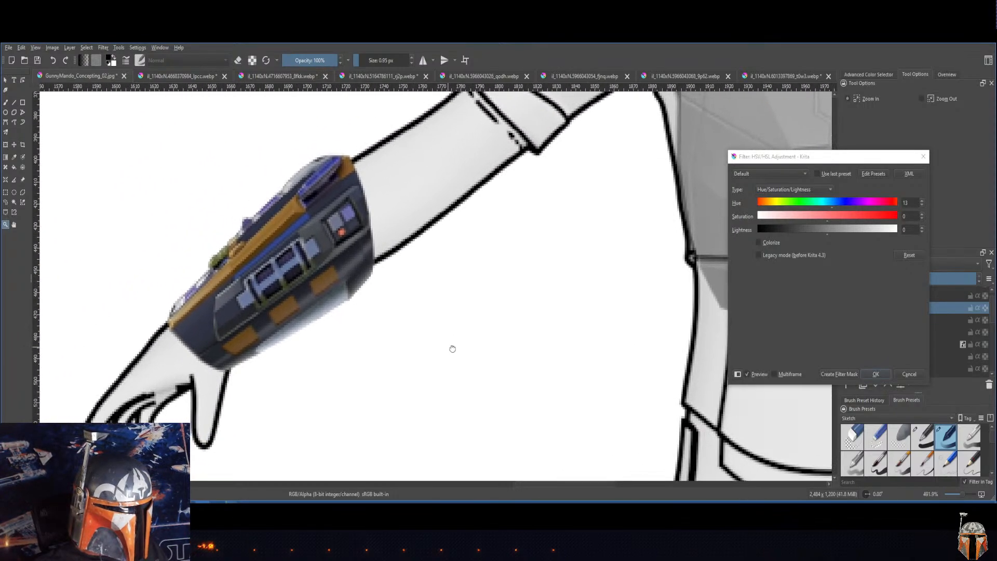
drag(635, 312, 281, 319)
drag(583, 295, 224, 301)
drag(597, 294, 256, 304)
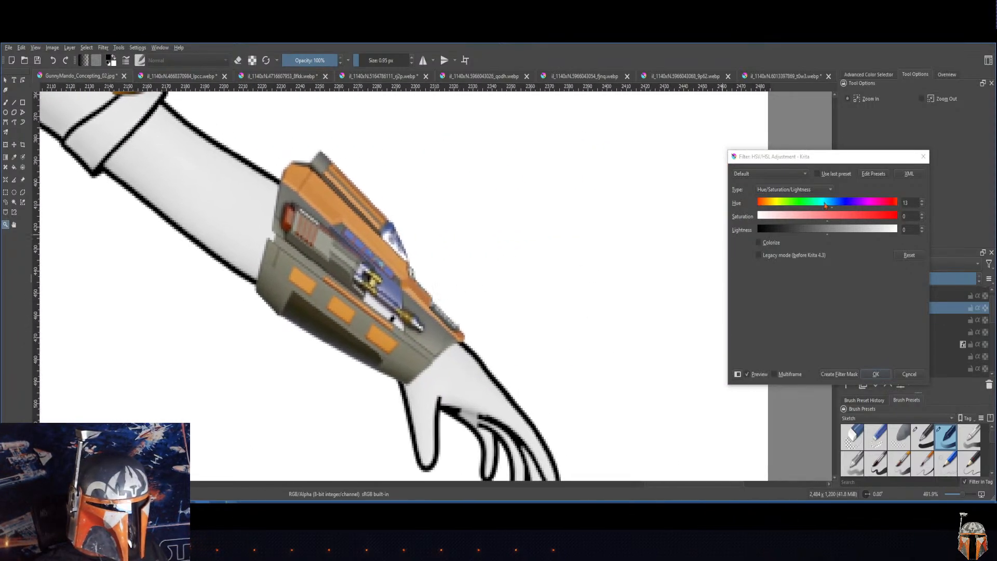
drag(858, 165, 603, 160)
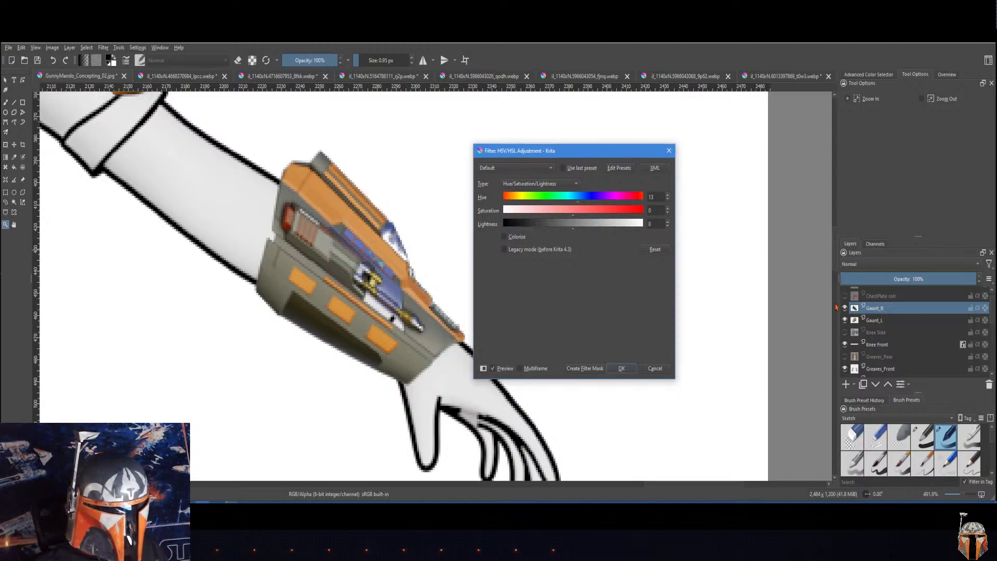
Step: Toggle the visibility of Gaunt_R and Gaunt_L to identify the orange and olive gauntlet's layer, and make Gaunt_L active
click(844, 308)
click(844, 308)
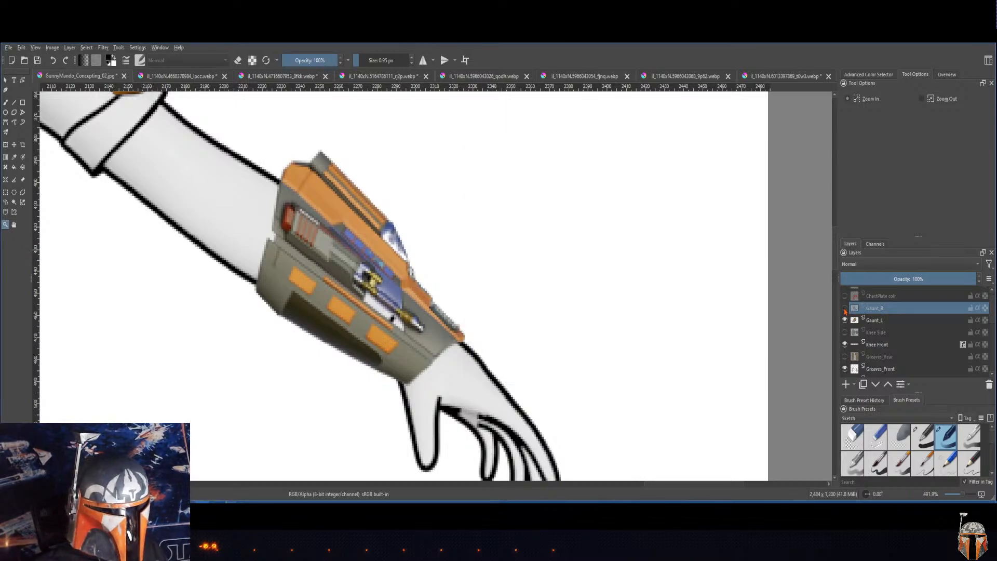
click(845, 309)
click(845, 319)
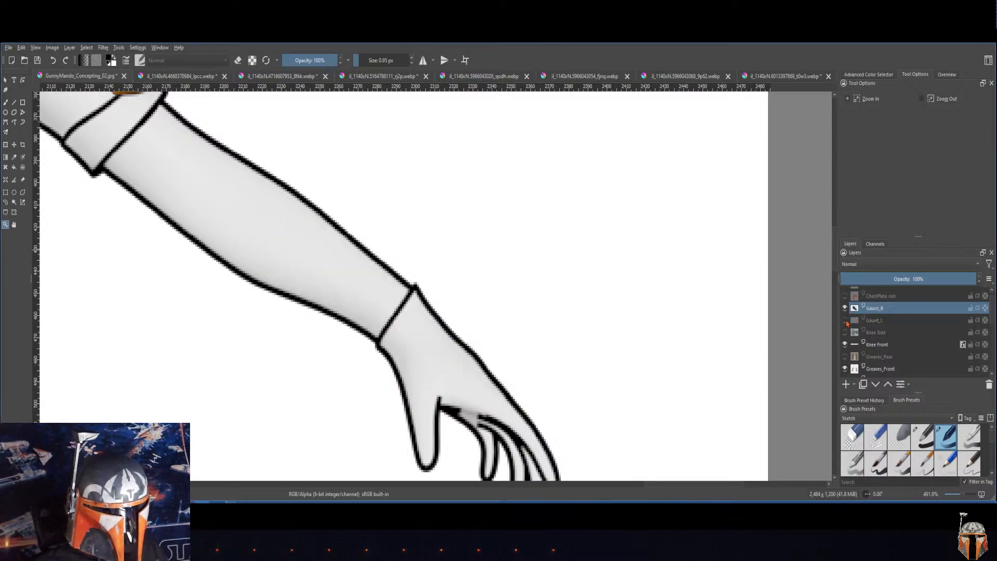
click(845, 320)
click(875, 320)
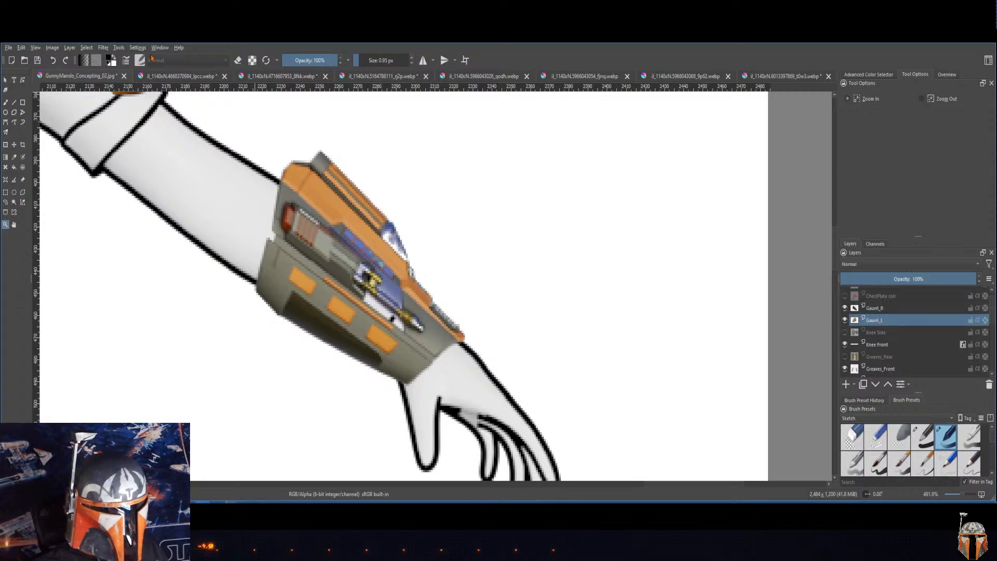
Step: Shift the hue of the Gaunt_L layer with an HSV/HSL adjustment, trying 50 and 110 before setting it to 180
click(102, 47)
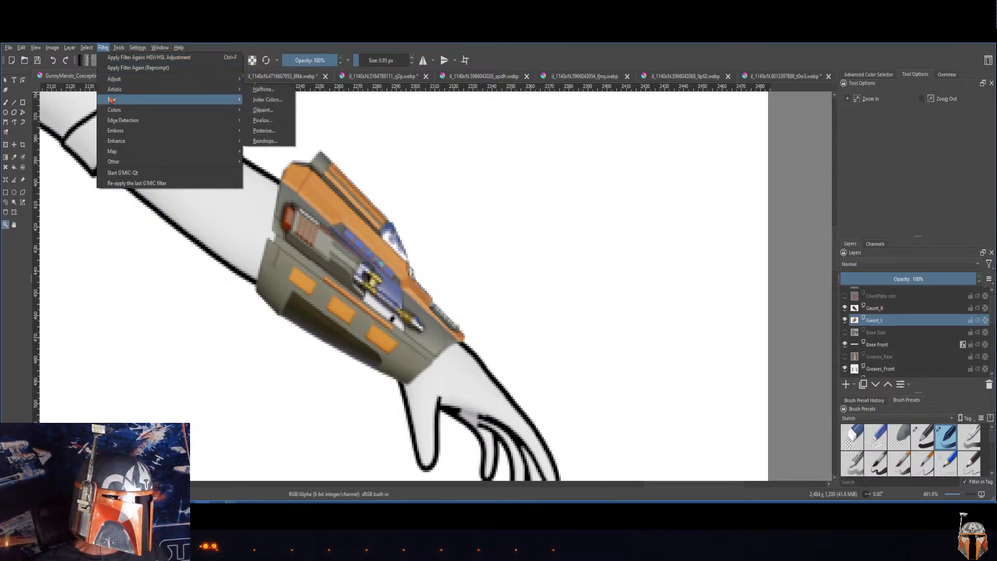
mouse_move(110, 79)
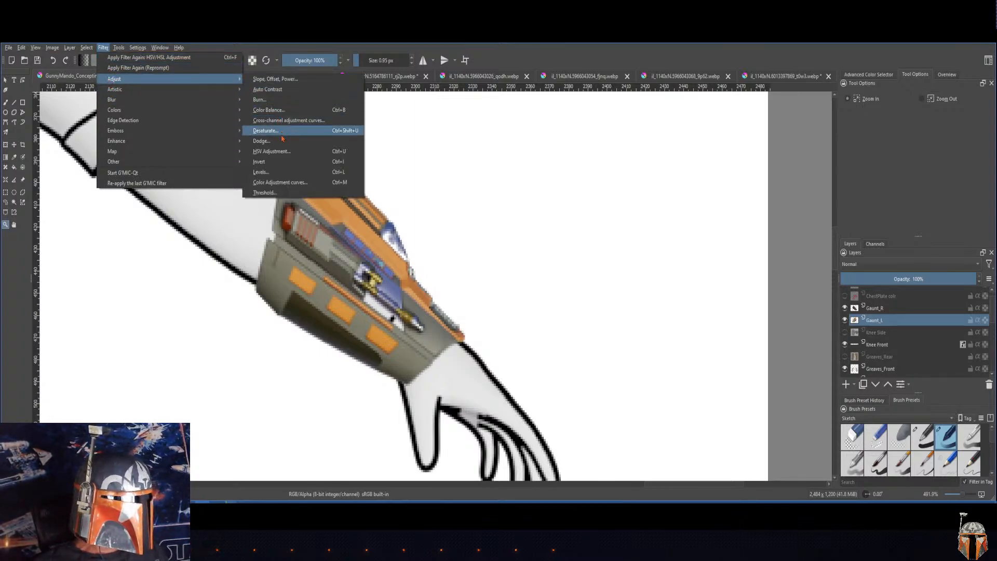
click(284, 151)
drag(536, 155, 595, 132)
drag(633, 176, 654, 178)
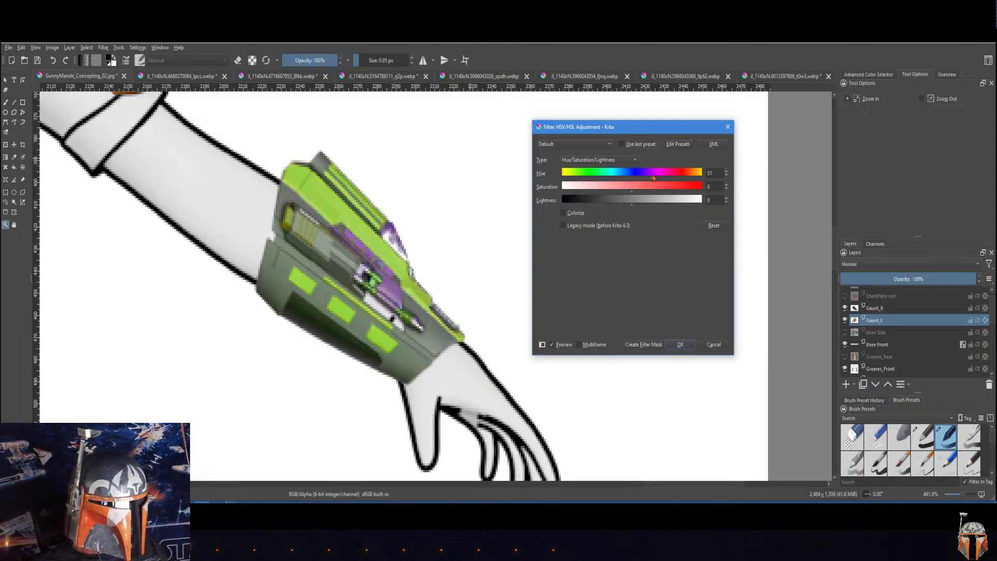
drag(654, 179, 653, 177)
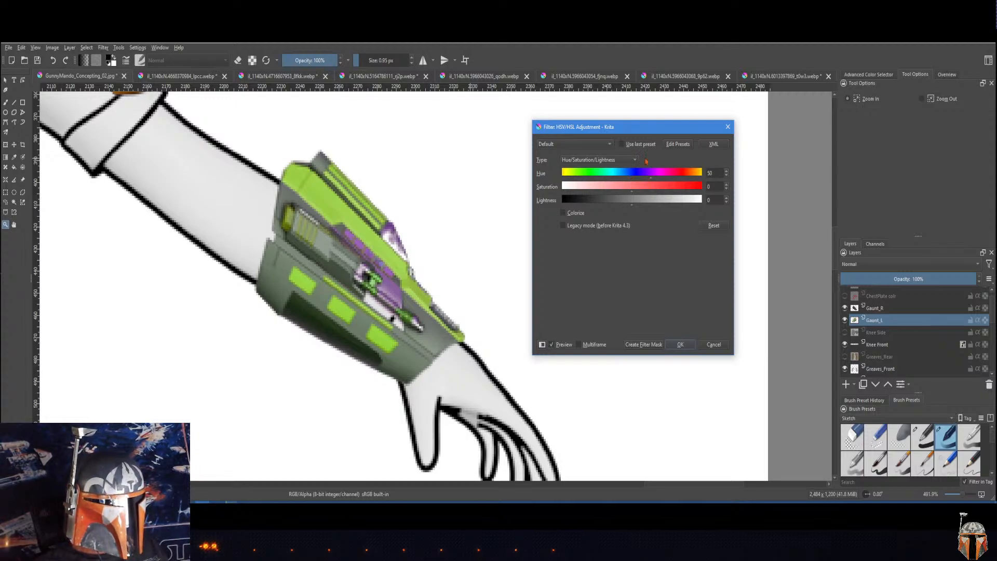
drag(639, 131, 637, 166)
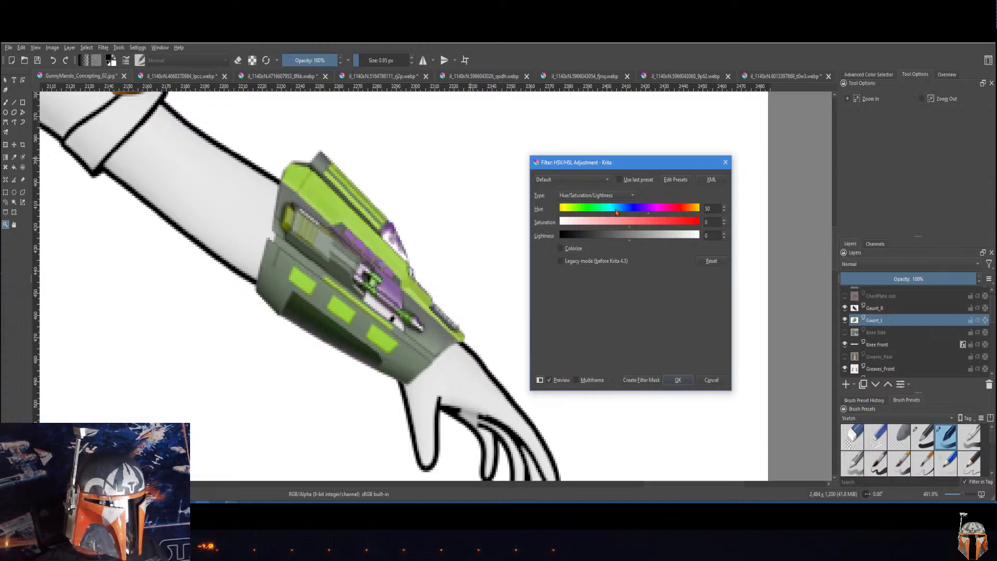
drag(617, 211, 673, 212)
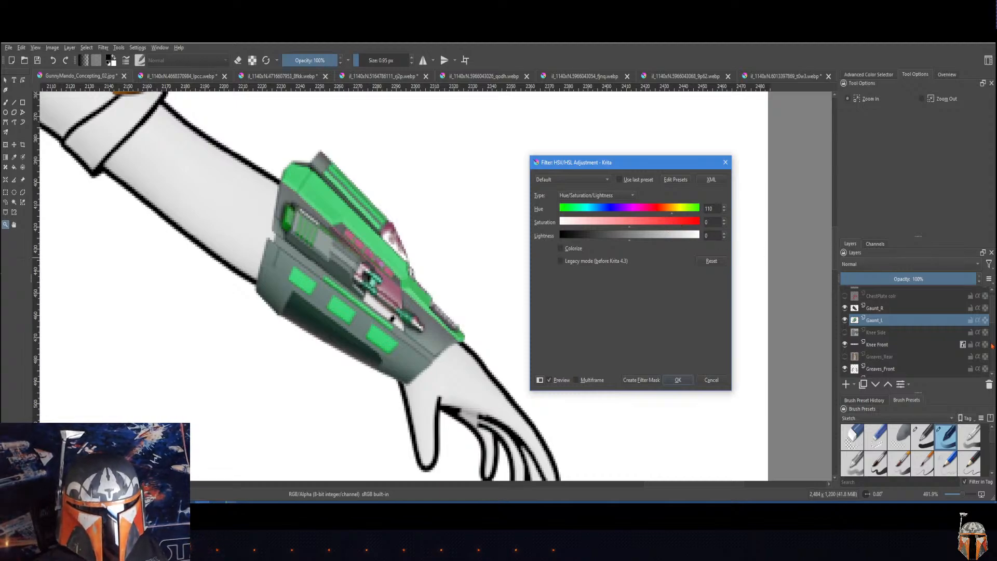
drag(655, 167, 653, 161)
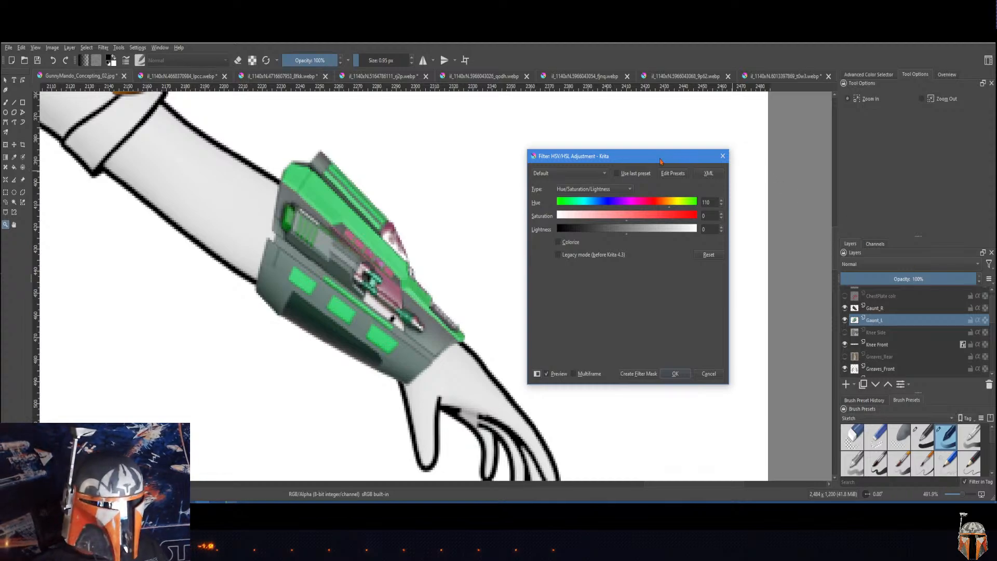
drag(660, 161, 635, 164)
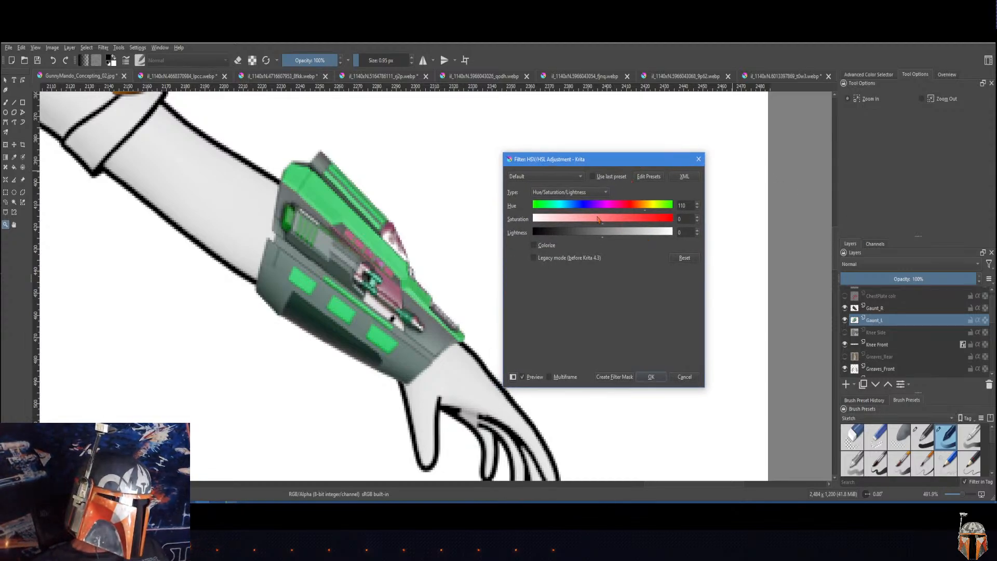
drag(597, 208, 679, 213)
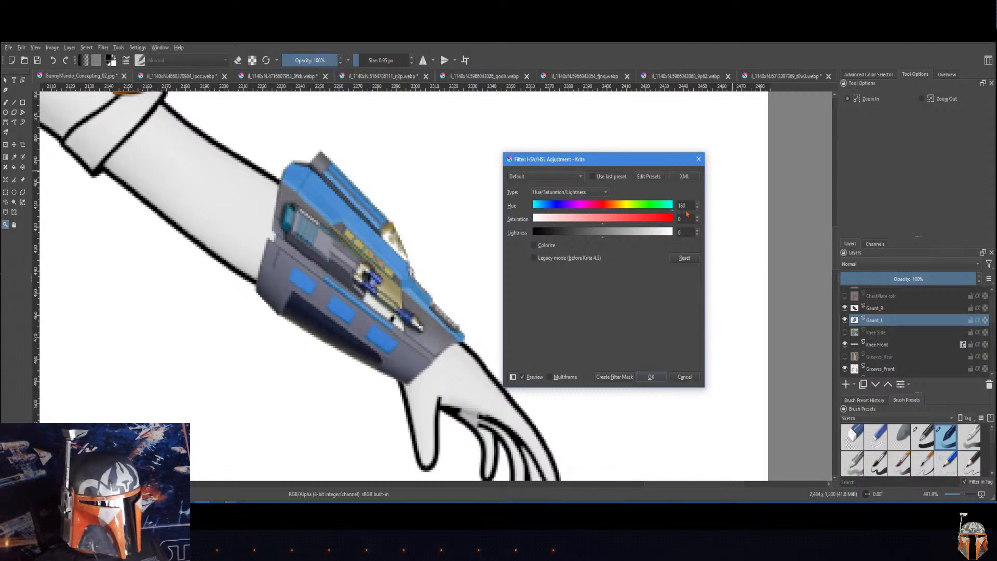
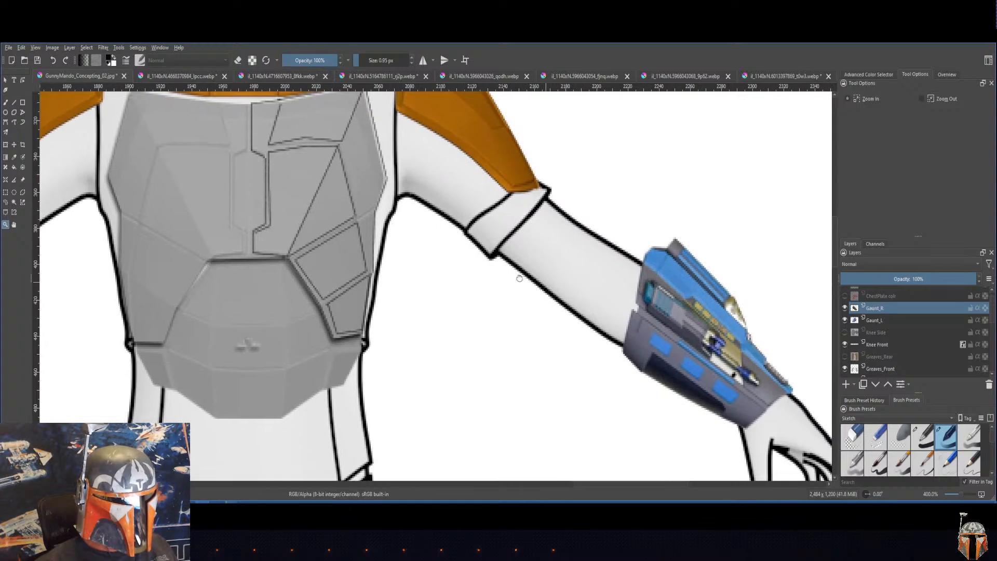
Step: Examine the gauntlet colors on both arms against the helmet, pauldrons and chest armor of the front figure
drag(499, 244, 695, 297)
drag(591, 277, 468, 195)
scroll(715, 286, down, 2)
drag(705, 297, 615, 288)
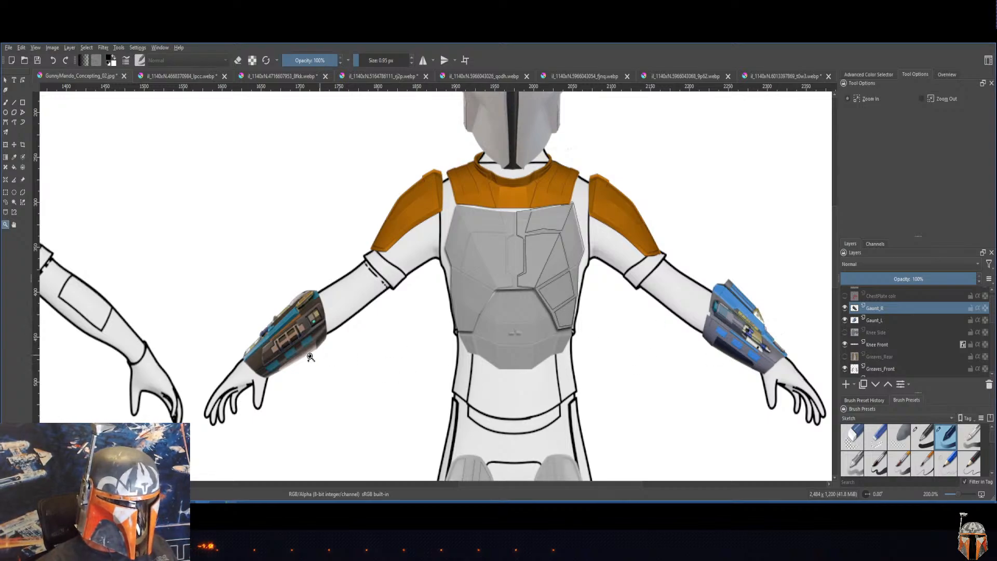
drag(570, 258, 545, 328)
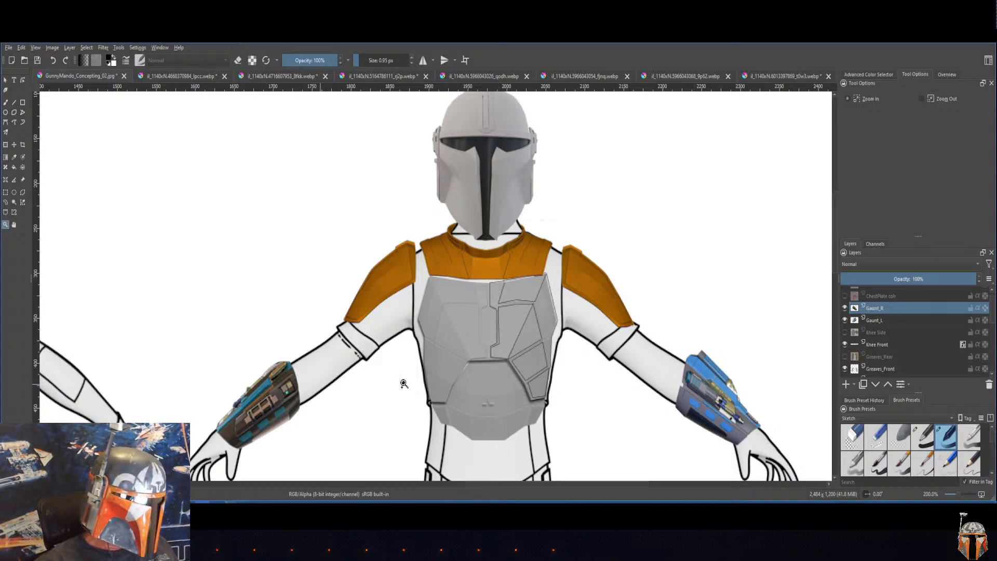
click(701, 375)
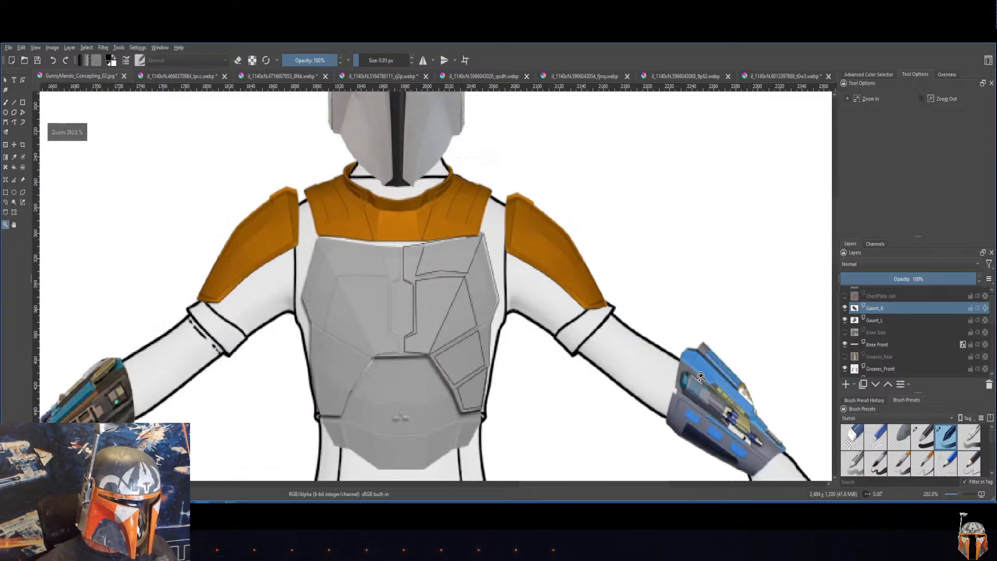
drag(512, 340, 594, 305)
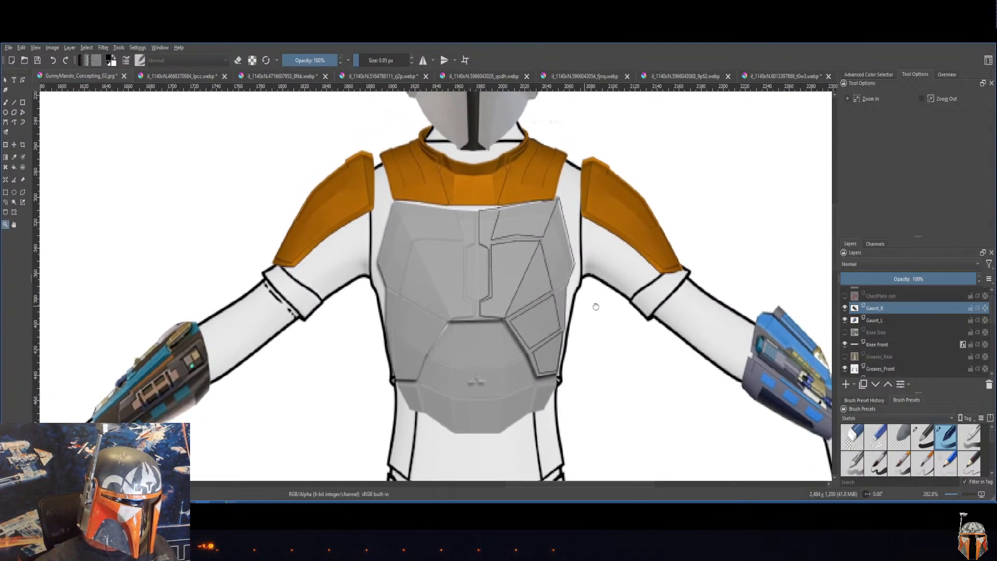
click(702, 315)
alt+click(702, 315)
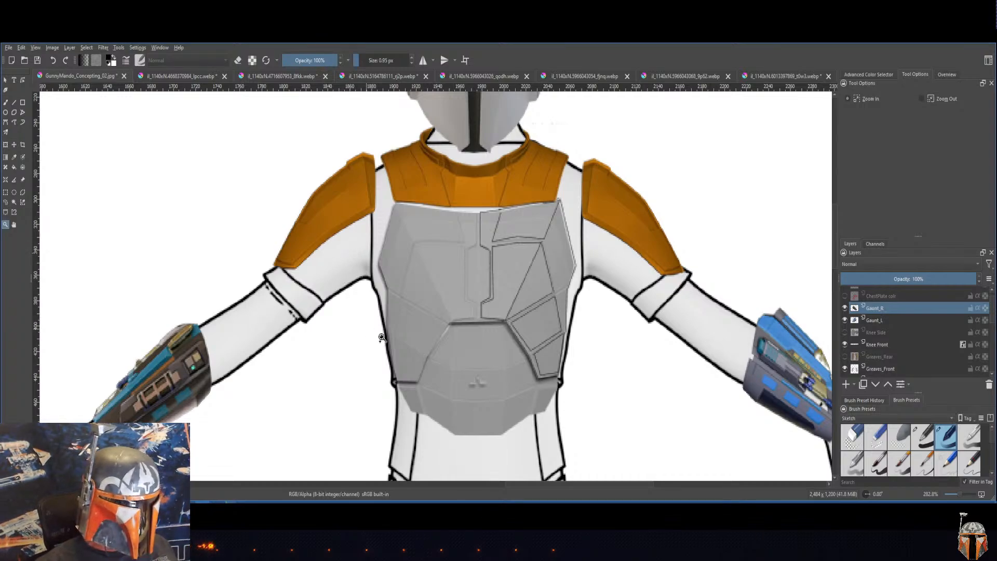
Step: Look through the layer stack from the gauntlets to the chest and belly layers, ending on Gaunt_L
click(886, 345)
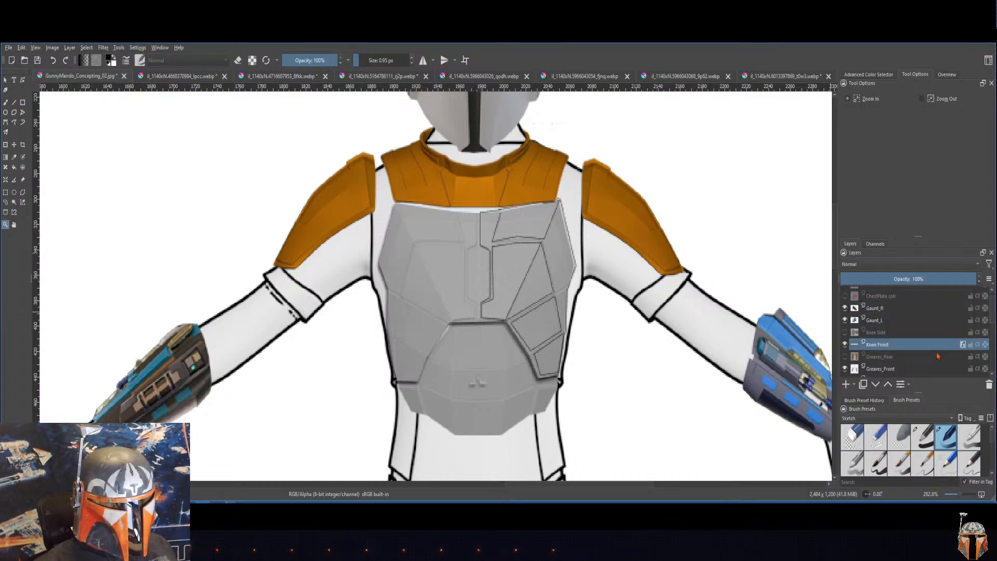
click(892, 309)
scroll(893, 310, up, 1)
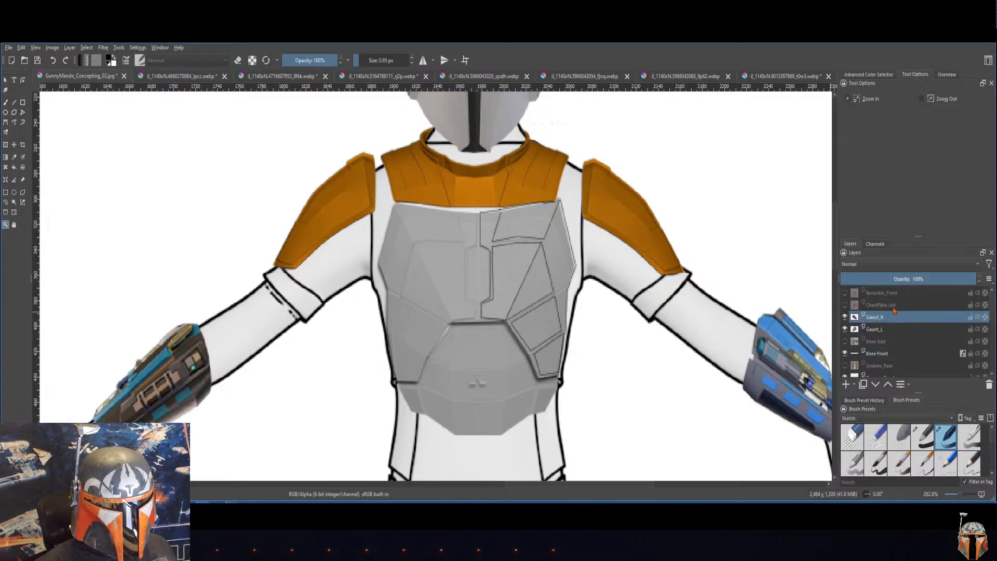
scroll(893, 310, down, 5)
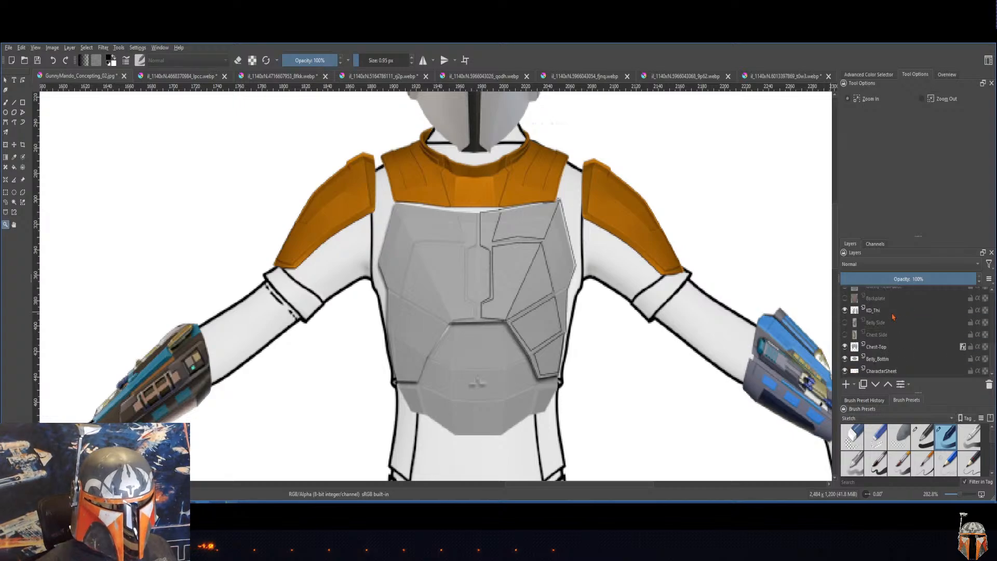
click(884, 361)
click(889, 349)
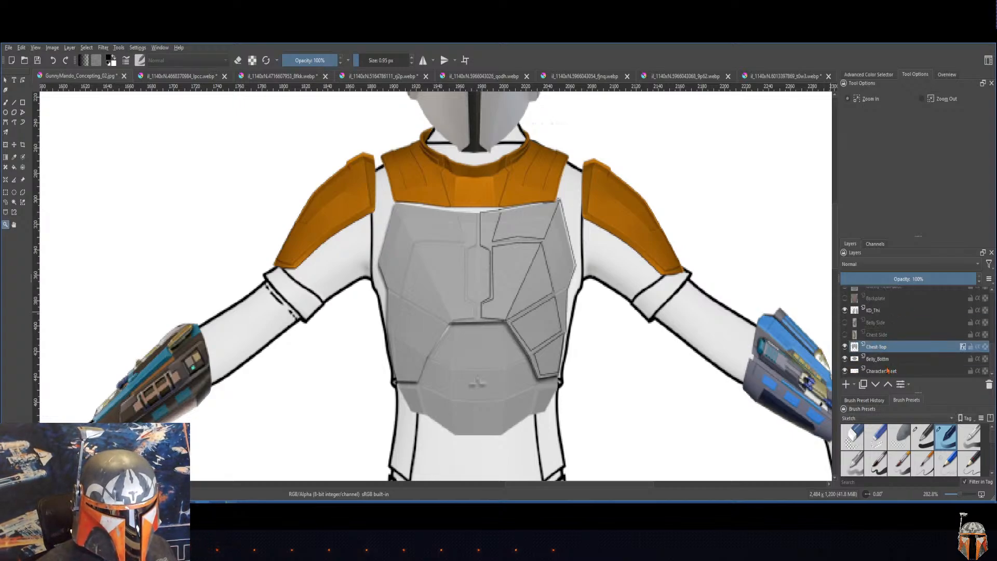
scroll(888, 353, up, 5)
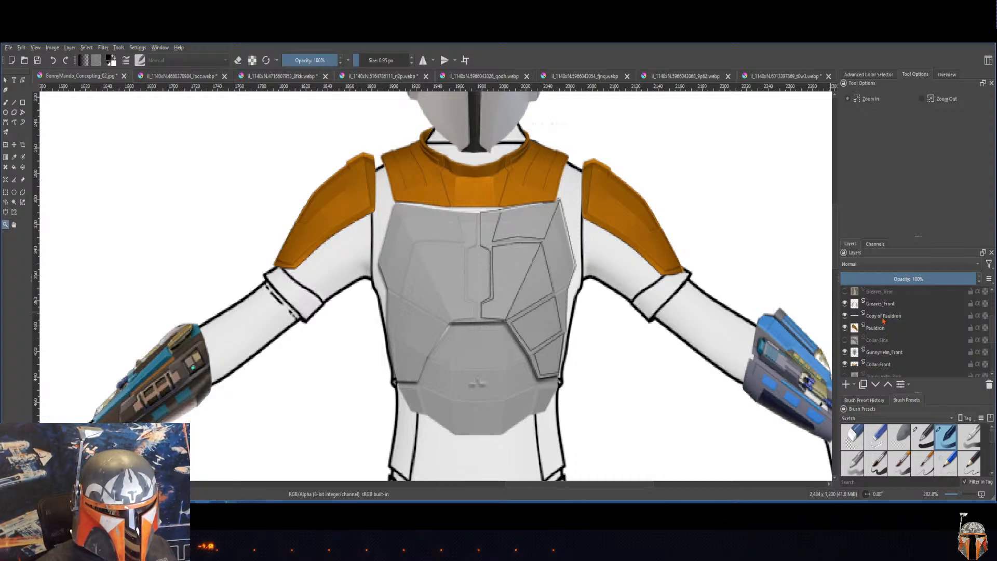
click(884, 318)
click(886, 305)
click(891, 318)
scroll(892, 320, up, 3)
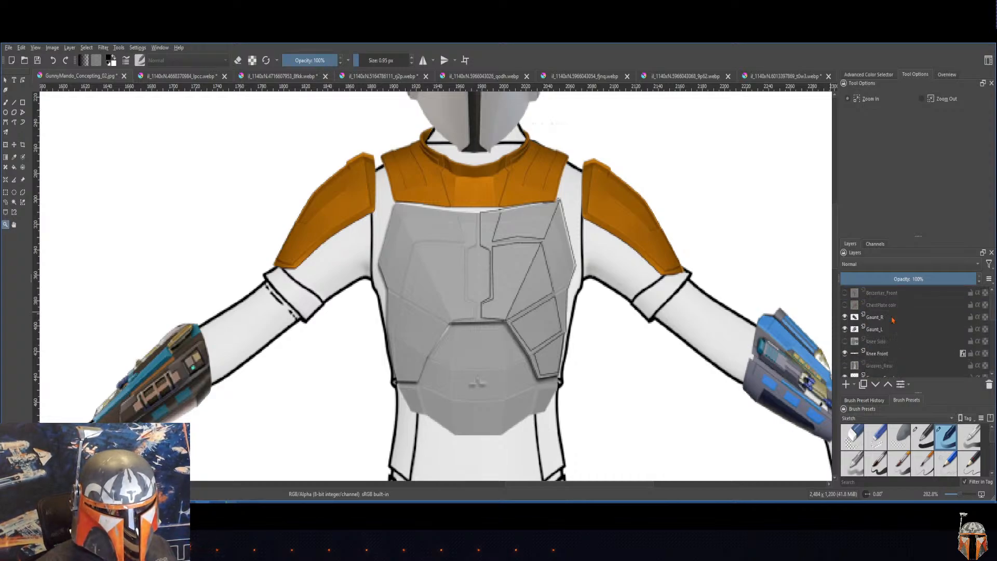
click(881, 329)
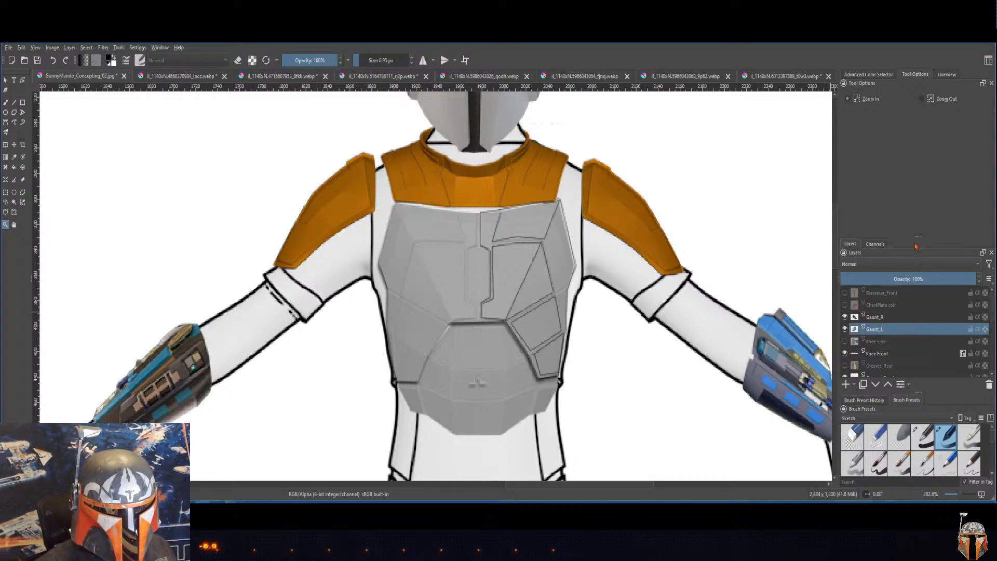
Step: Enlarge the layer list in height and width so more of the armor layers fit at once
drag(913, 236, 907, 124)
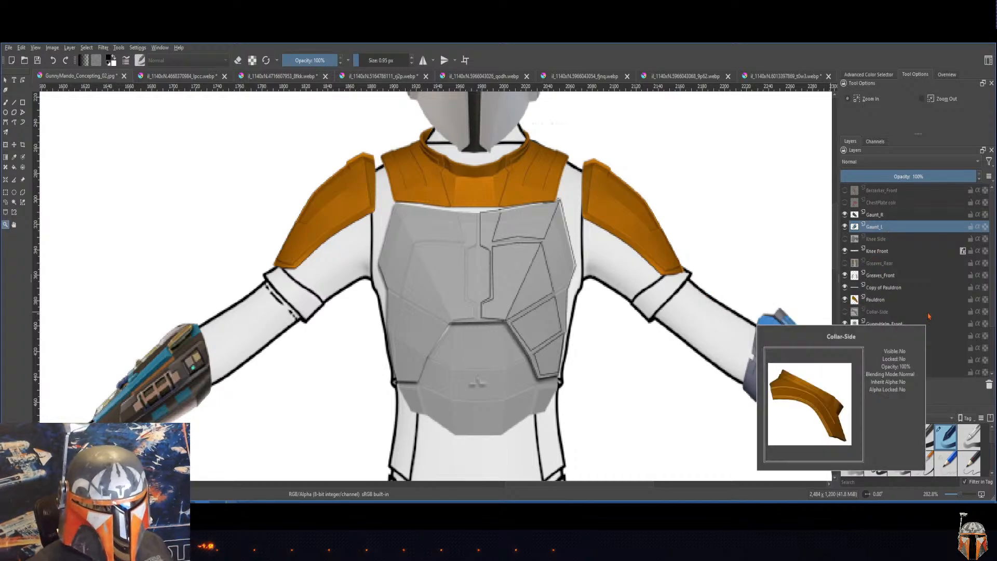
click(830, 288)
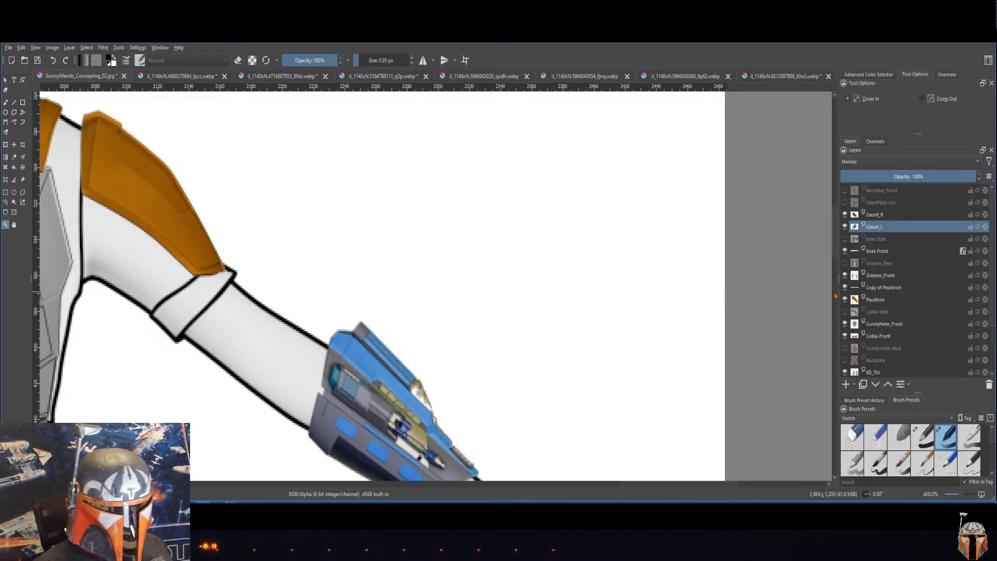
mouse_move(838, 291)
mouse_down()
mouse_move(751, 293)
mouse_move(783, 294)
mouse_up()
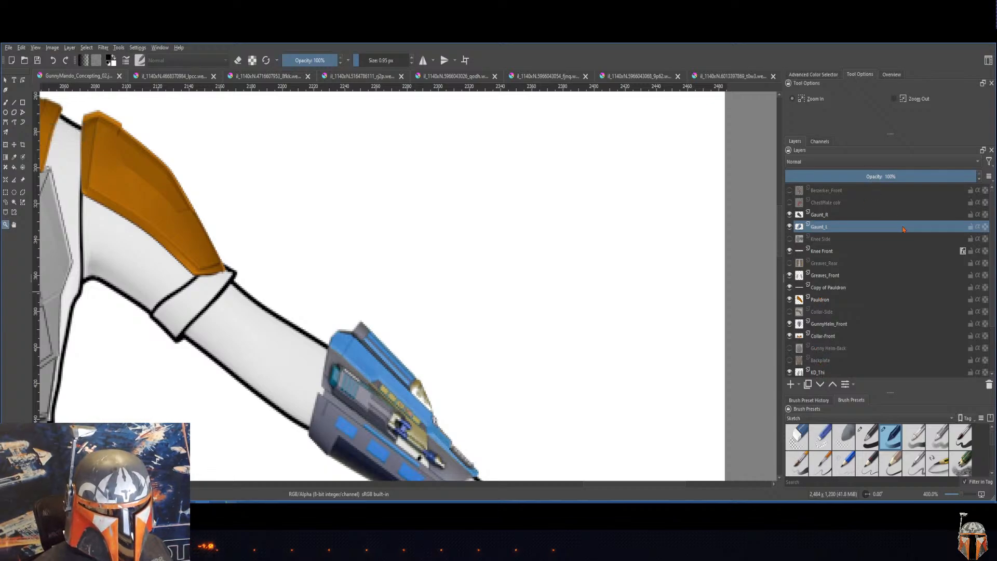
Step: Merge the Copy of Pauldron layer with the Pauldron layer below it
click(839, 205)
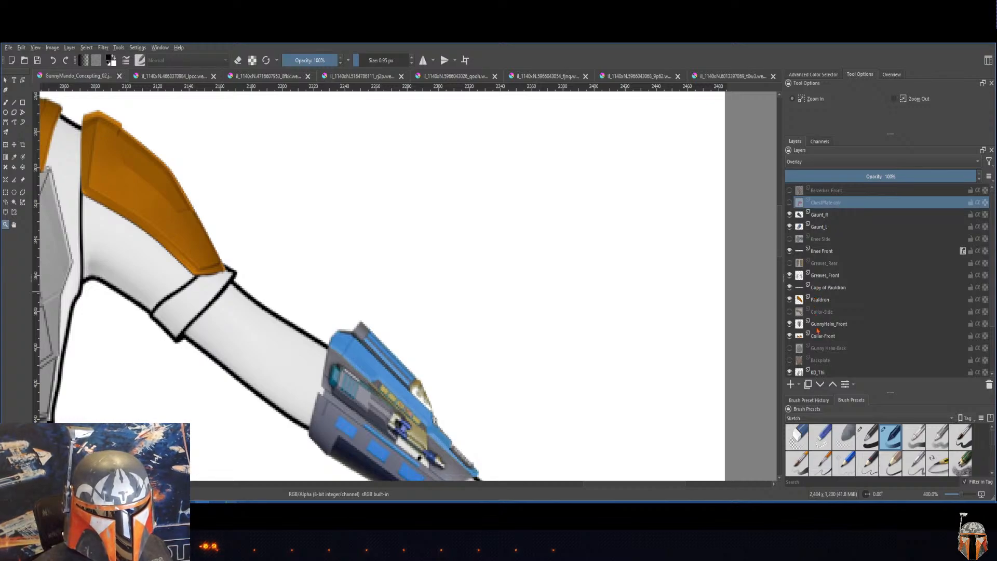
click(822, 289)
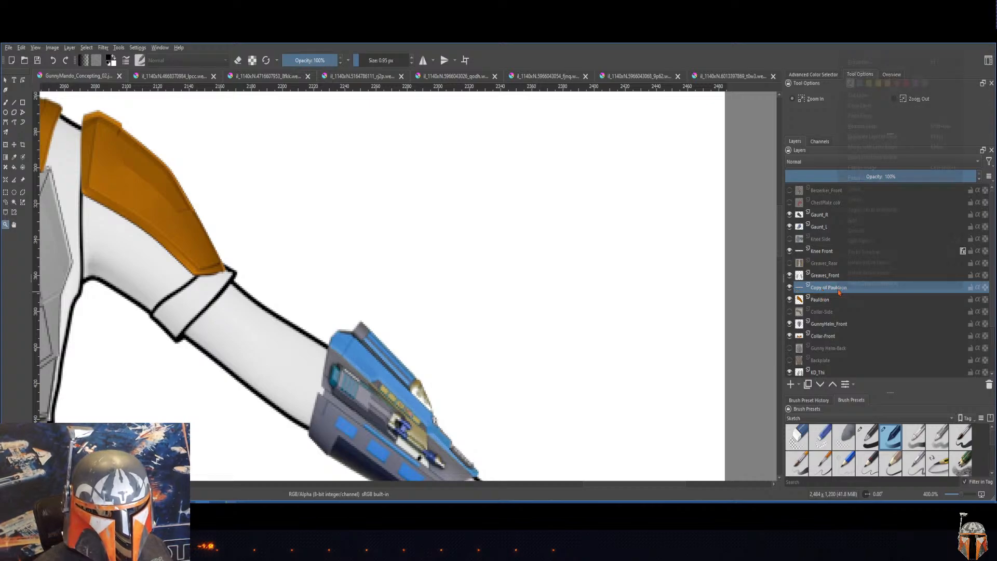
right_click(839, 288)
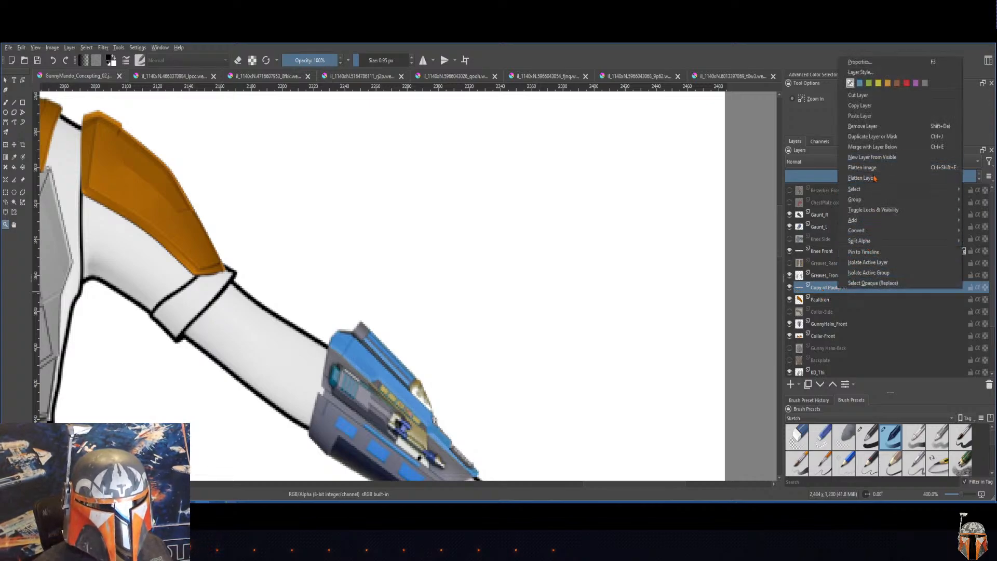
click(872, 148)
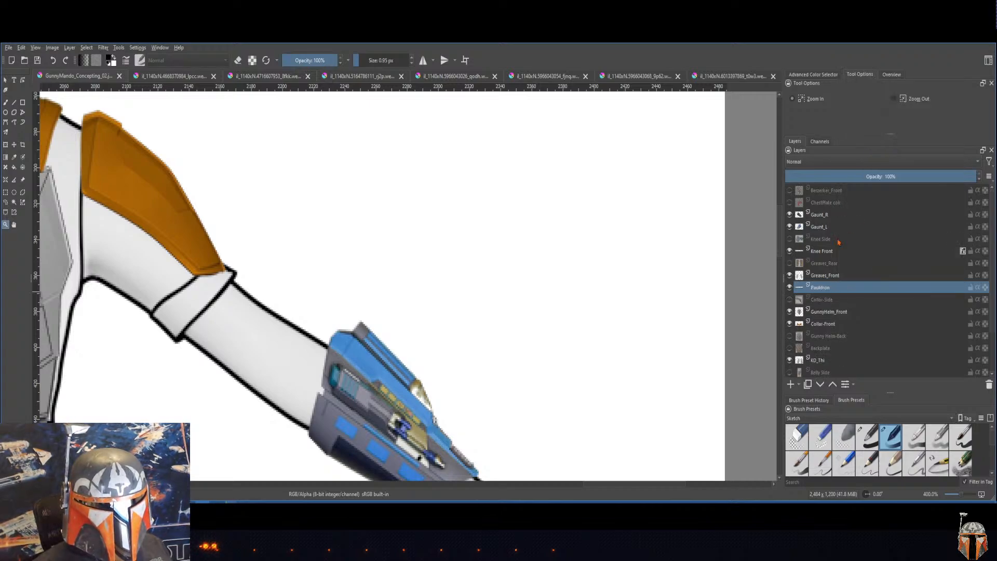
click(820, 275)
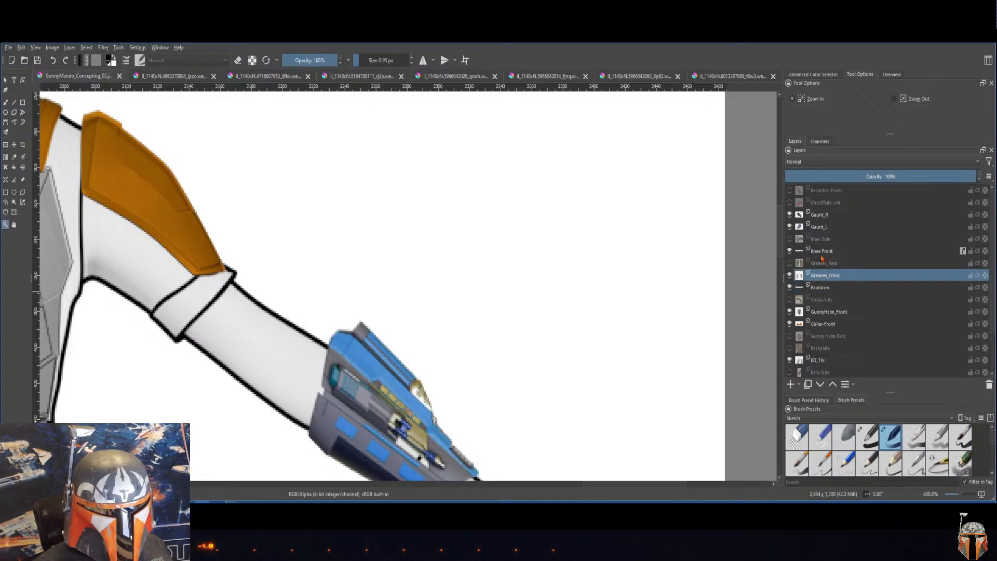
click(822, 252)
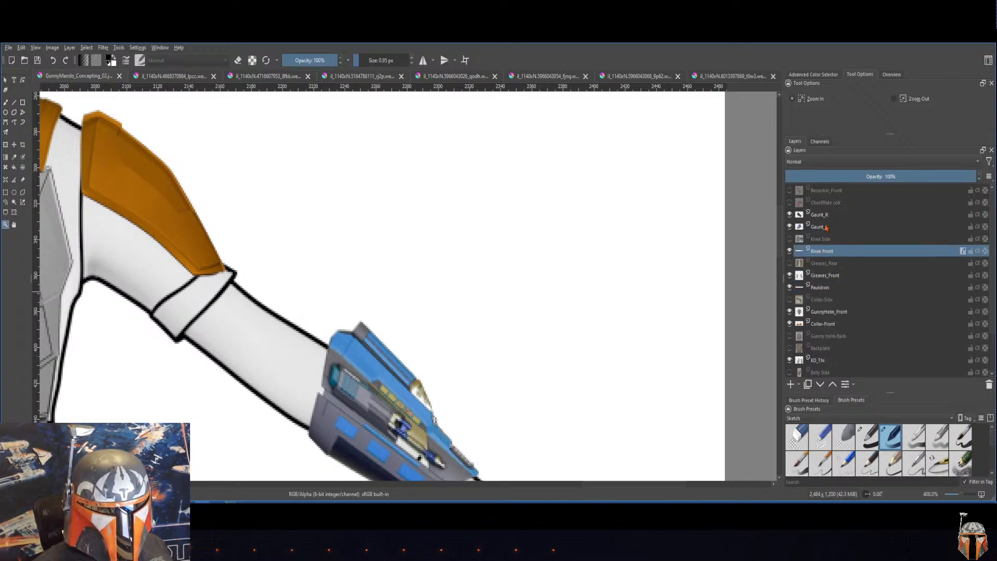
click(826, 215)
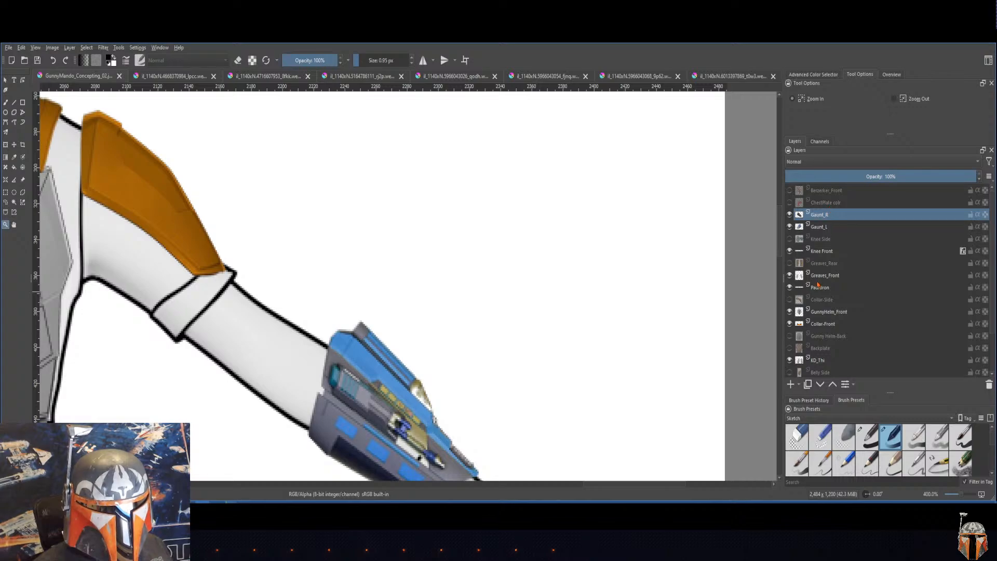
Step: Turn the Collar-Front layer light gray with an HSV/HSL adjustment of saturation -100 and lightness 36
click(821, 328)
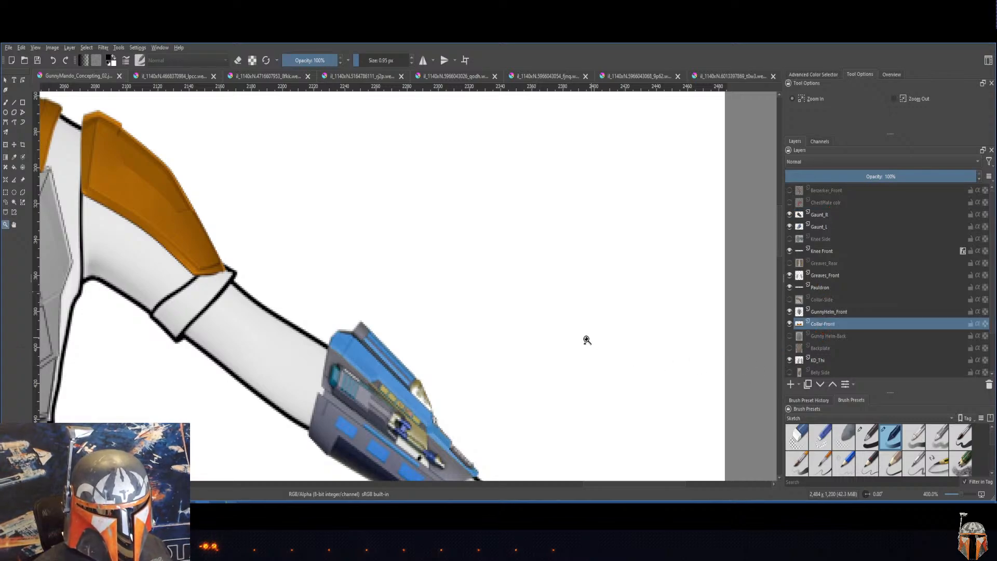
drag(383, 327, 646, 372)
drag(466, 298, 659, 368)
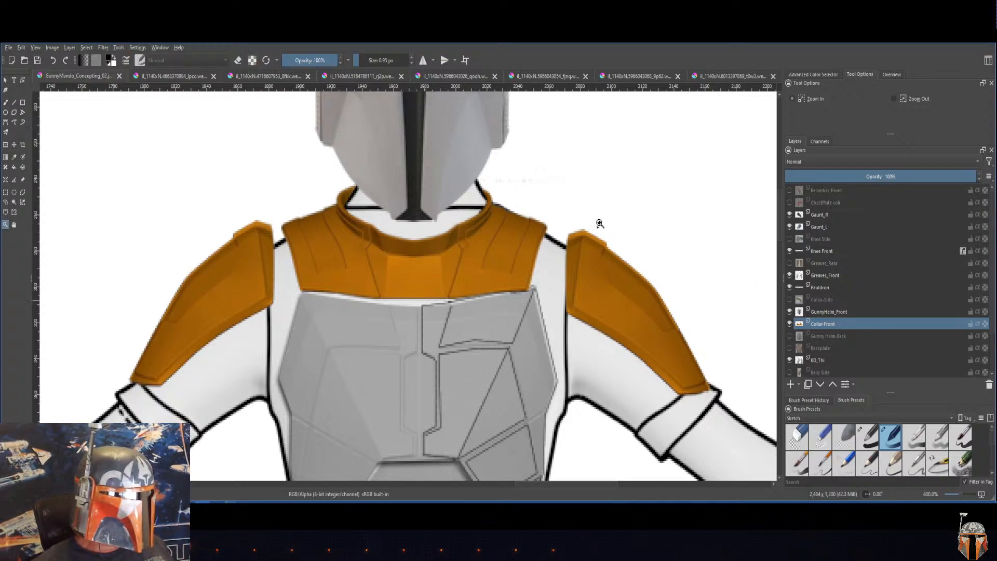
click(103, 48)
click(117, 48)
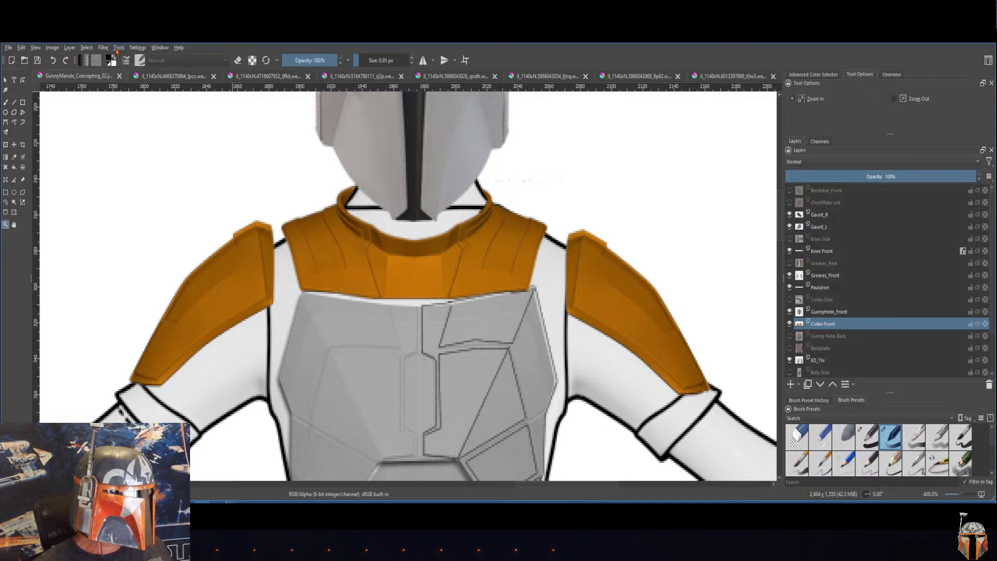
click(103, 47)
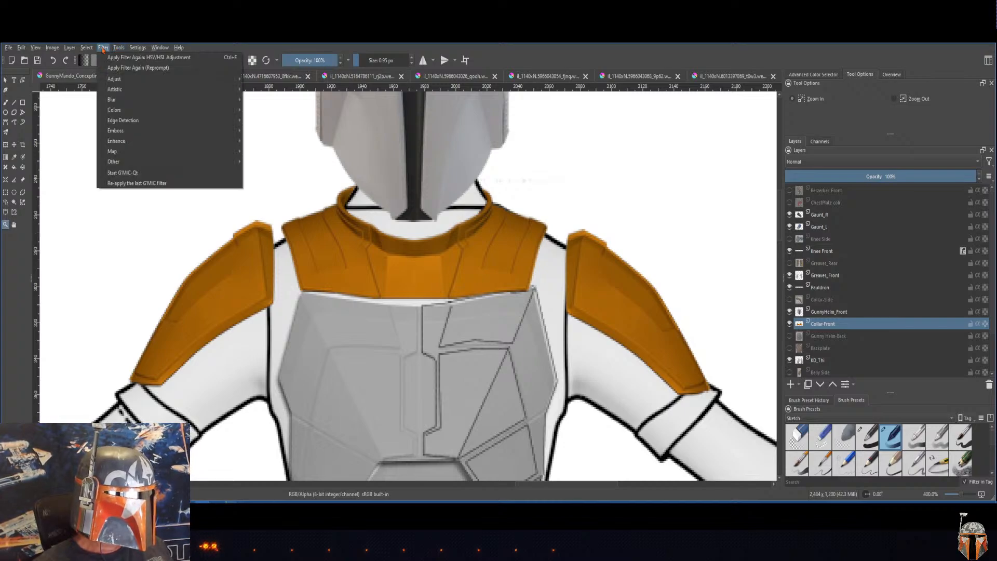
mouse_move(117, 112)
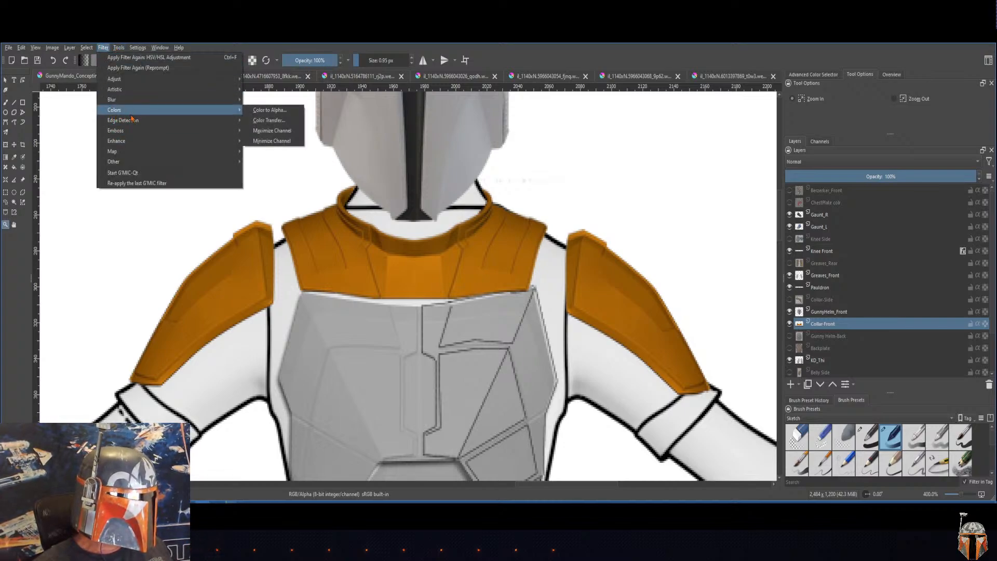
mouse_move(224, 79)
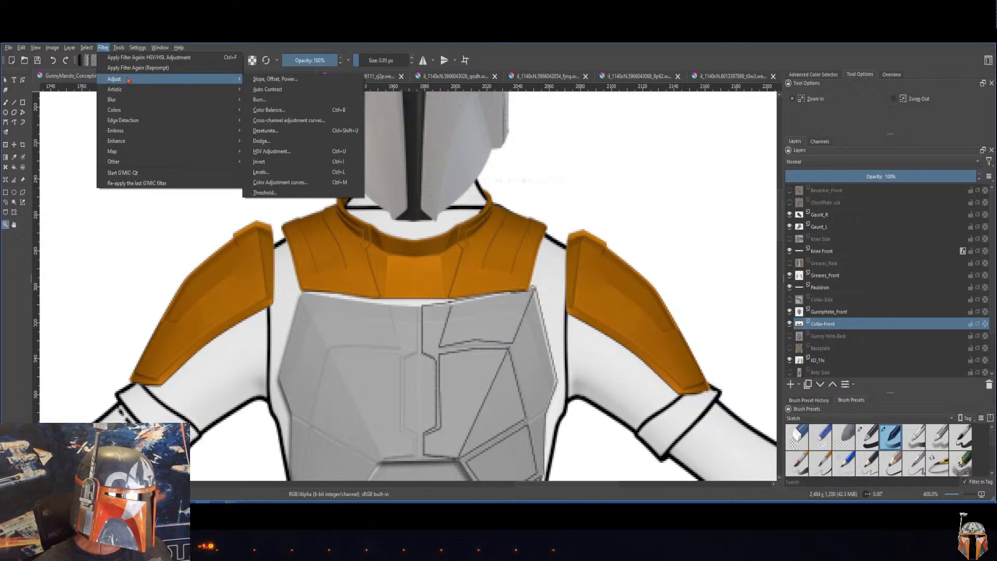
click(285, 154)
drag(639, 225, 659, 209)
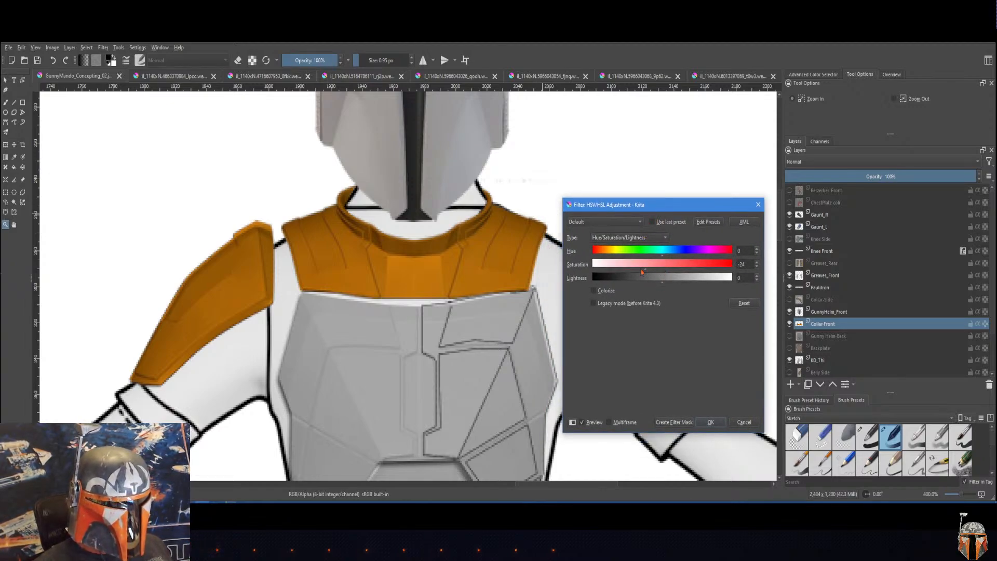
drag(642, 272, 511, 279)
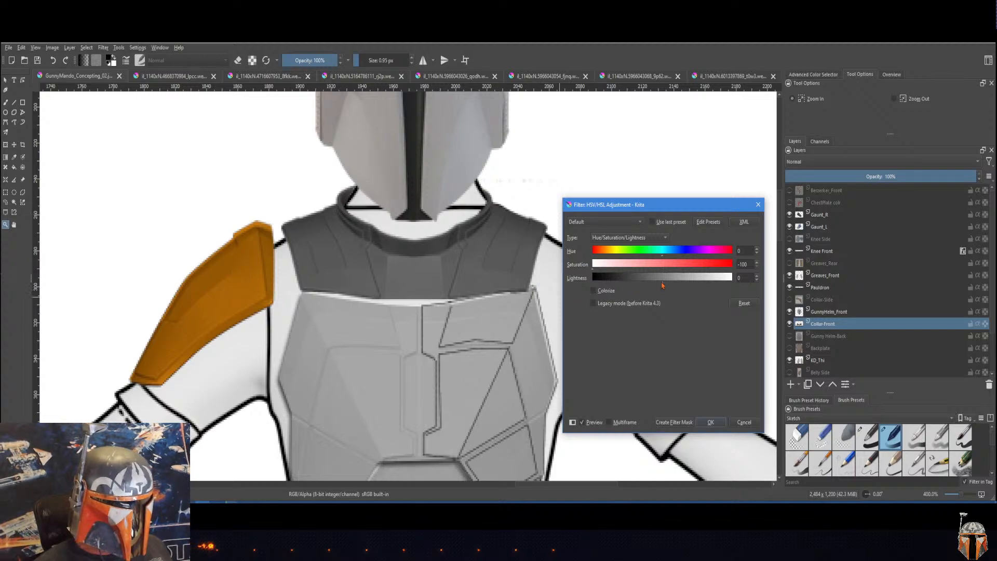
drag(663, 285, 689, 282)
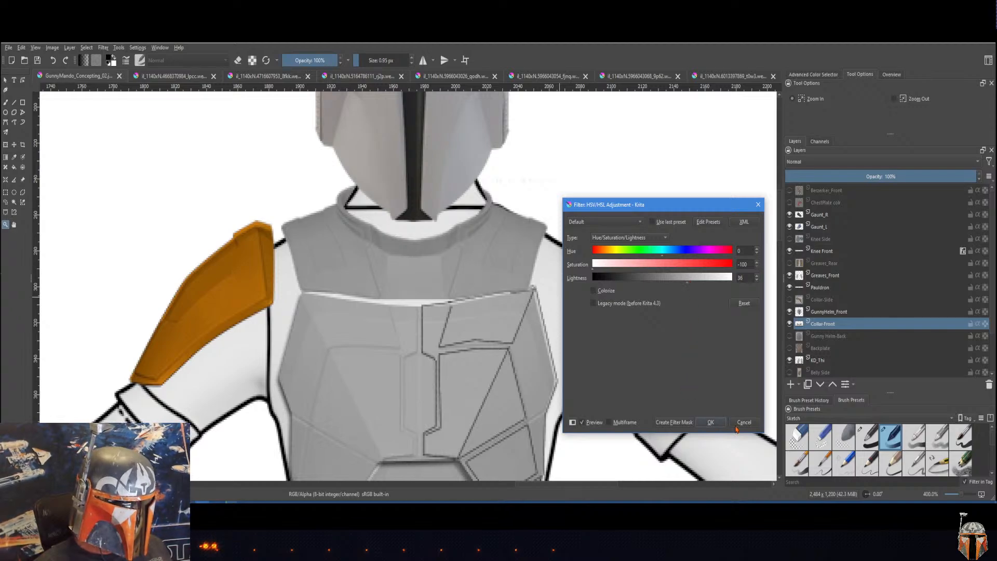
click(711, 421)
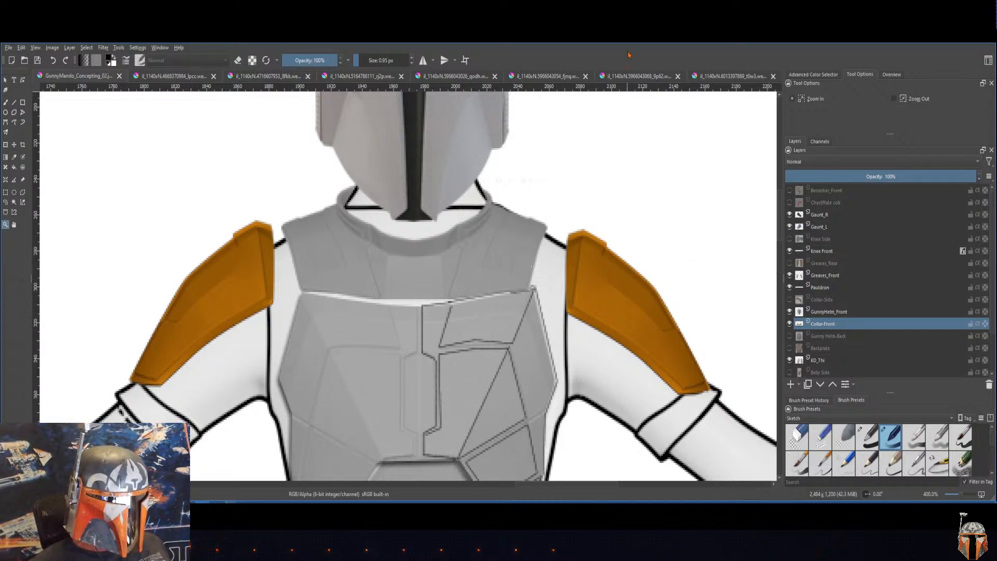
Step: Make the Gaunt_R layer active
drag(662, 281, 613, 255)
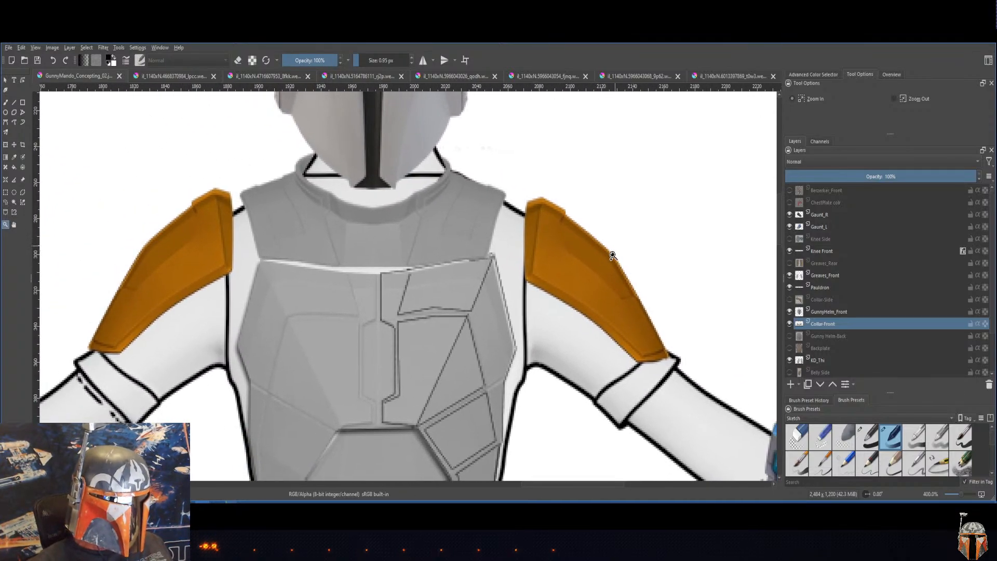
click(825, 312)
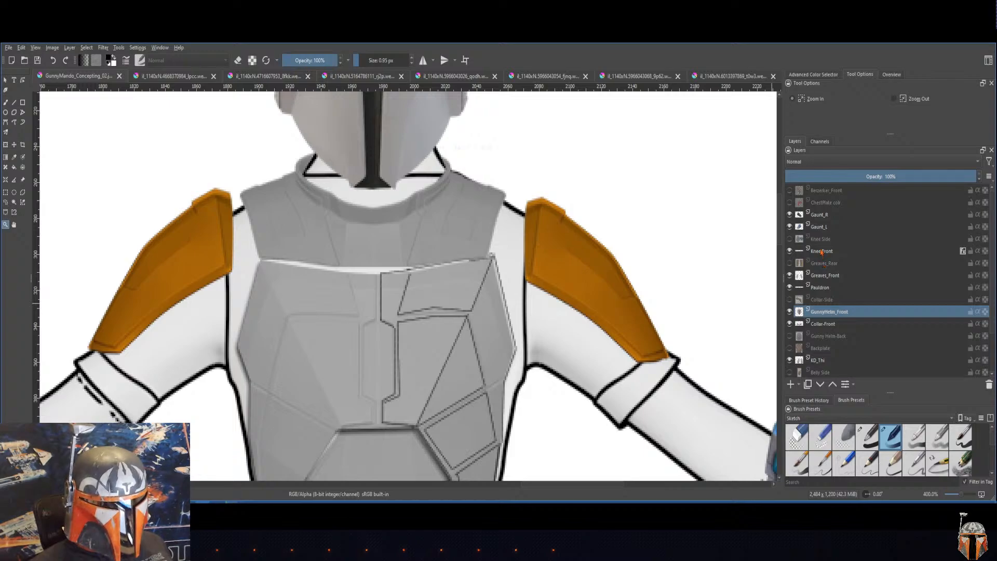
click(820, 231)
key(Up)
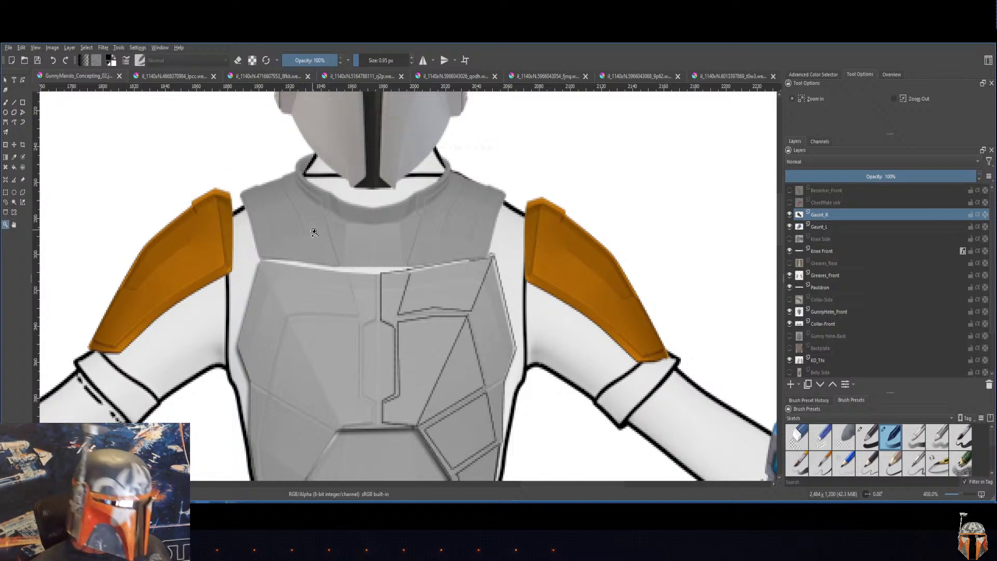
Step: Turn the Pauldron layer light gray with an HSV/HSL adjustment, setting saturation to -100 and raising the lightness
click(834, 276)
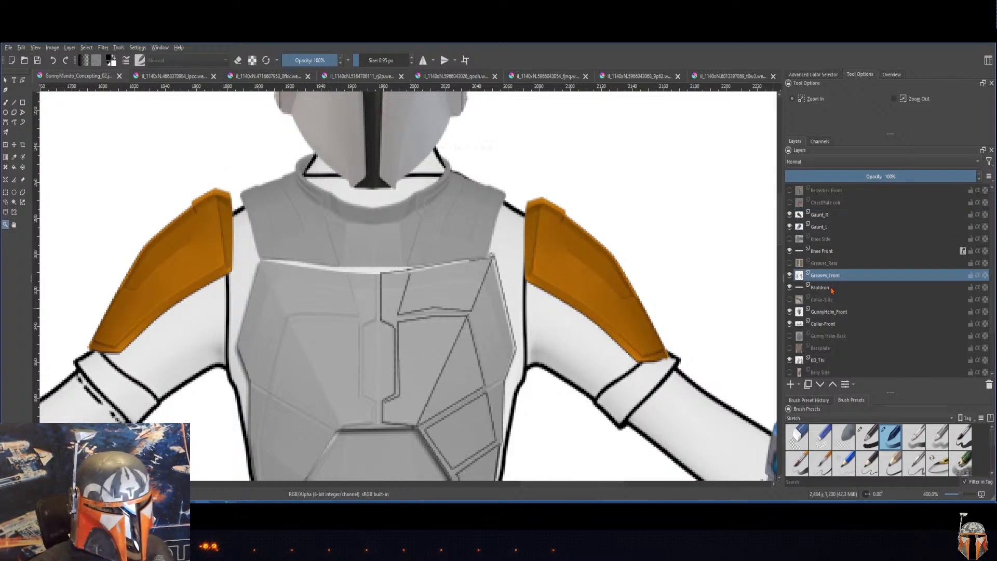
click(831, 288)
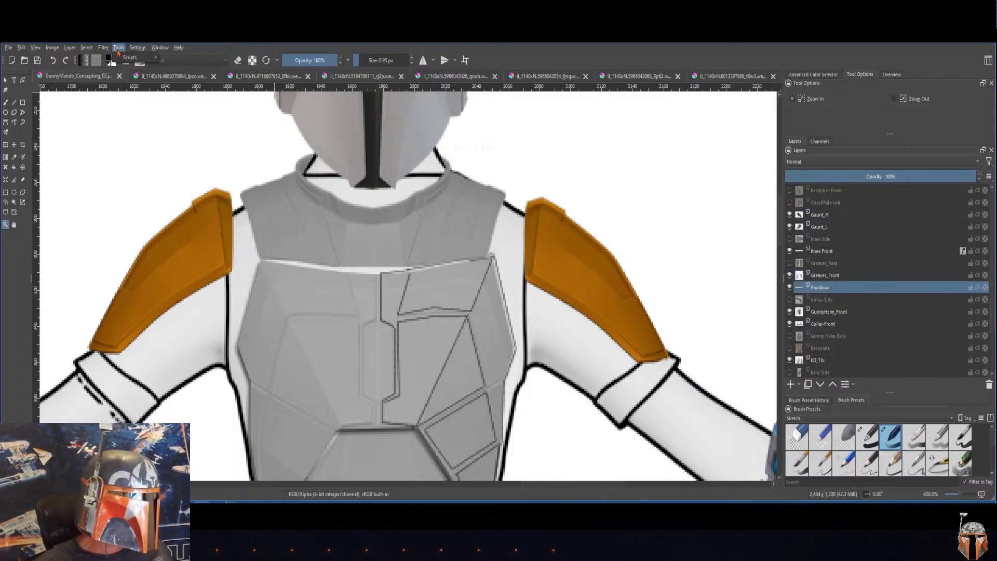
click(160, 48)
mouse_move(123, 111)
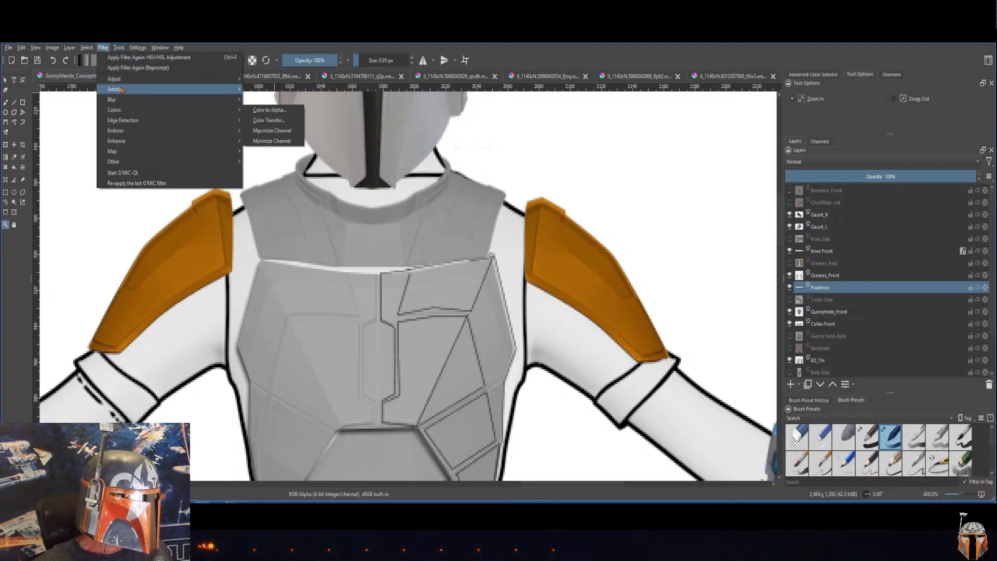
mouse_move(122, 90)
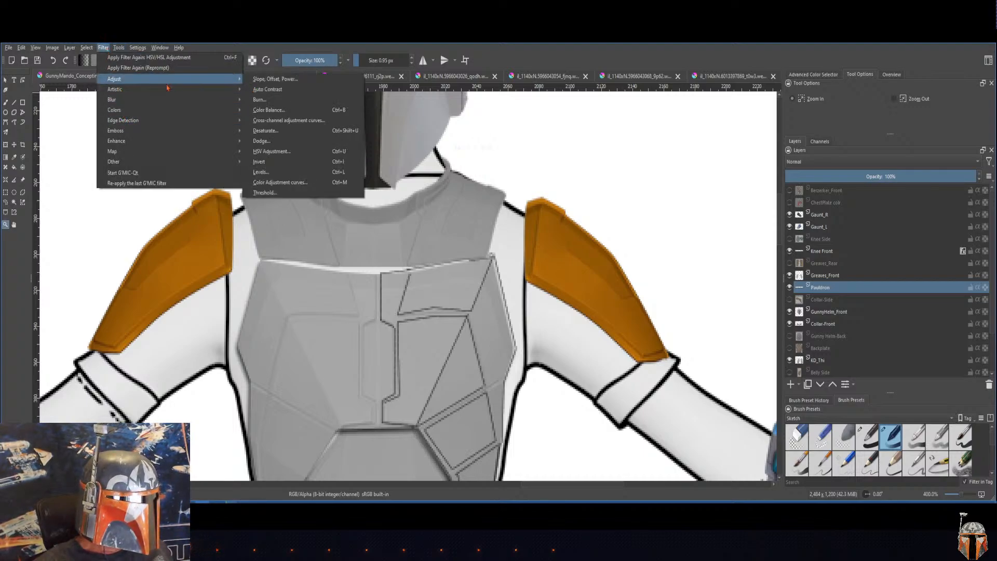
mouse_move(208, 79)
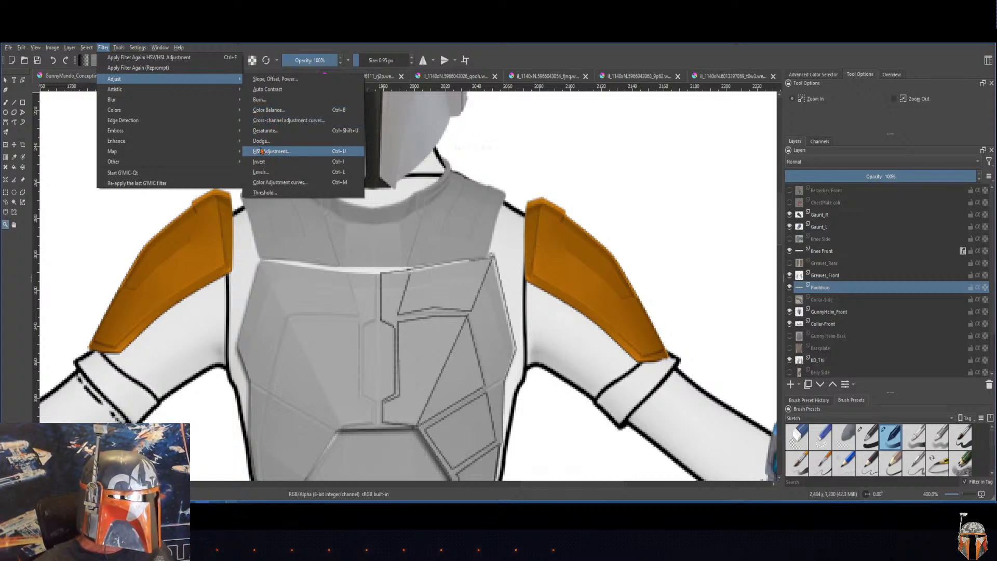
click(277, 153)
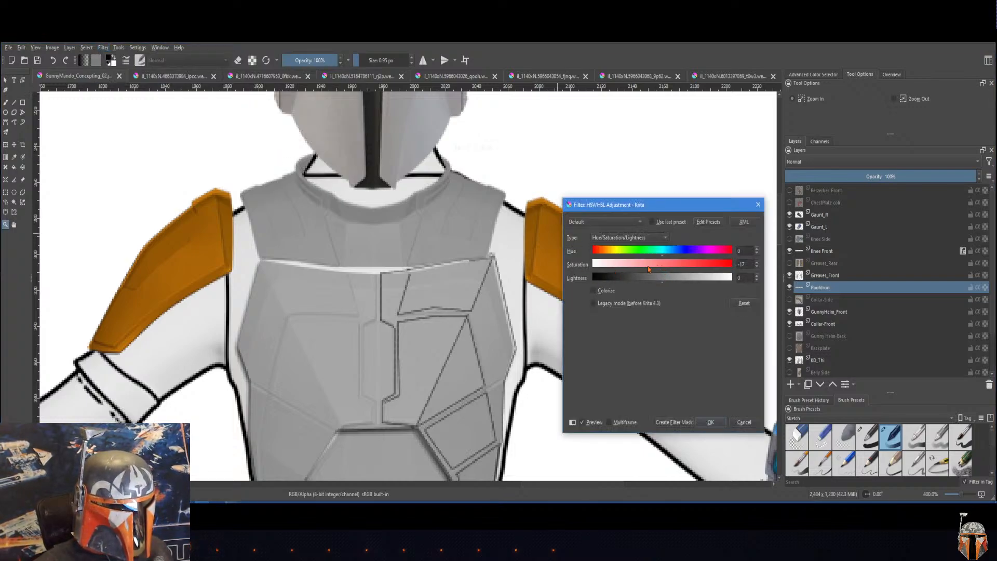
drag(648, 269, 512, 267)
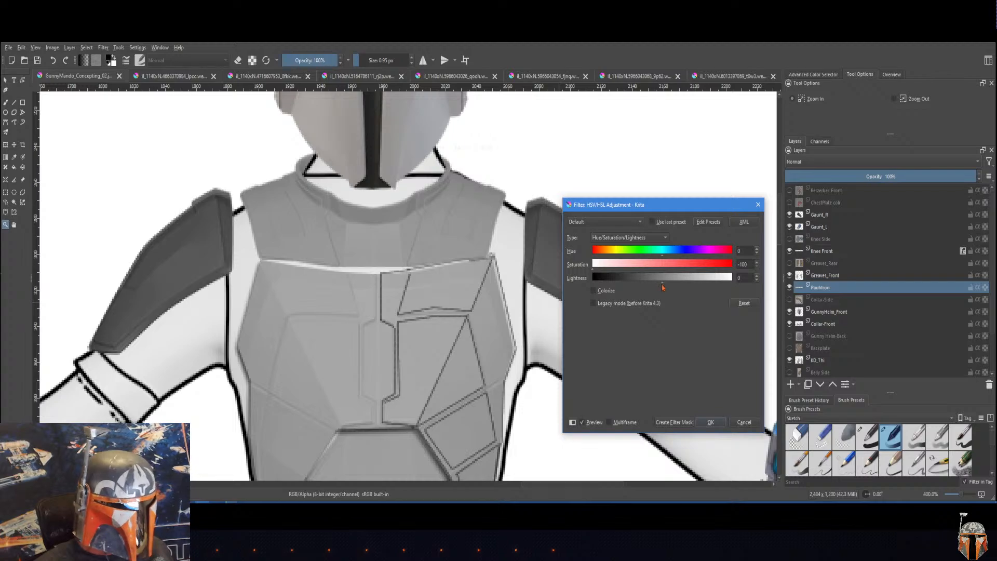
drag(666, 284, 709, 282)
click(711, 422)
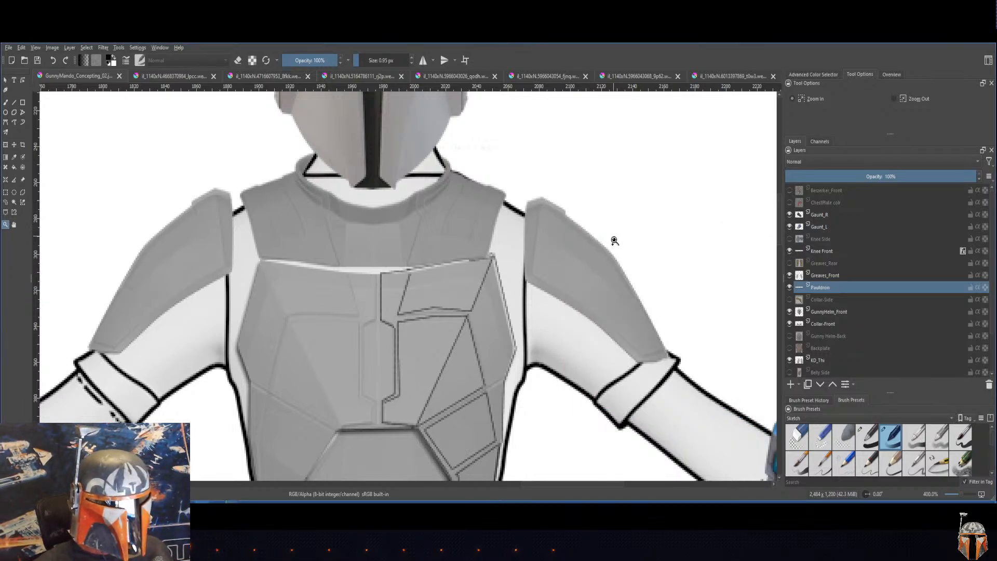
key(ctrl+minus)
key(ctrl+minus)
key(ctrl+minus)
key(ctrl+minus)
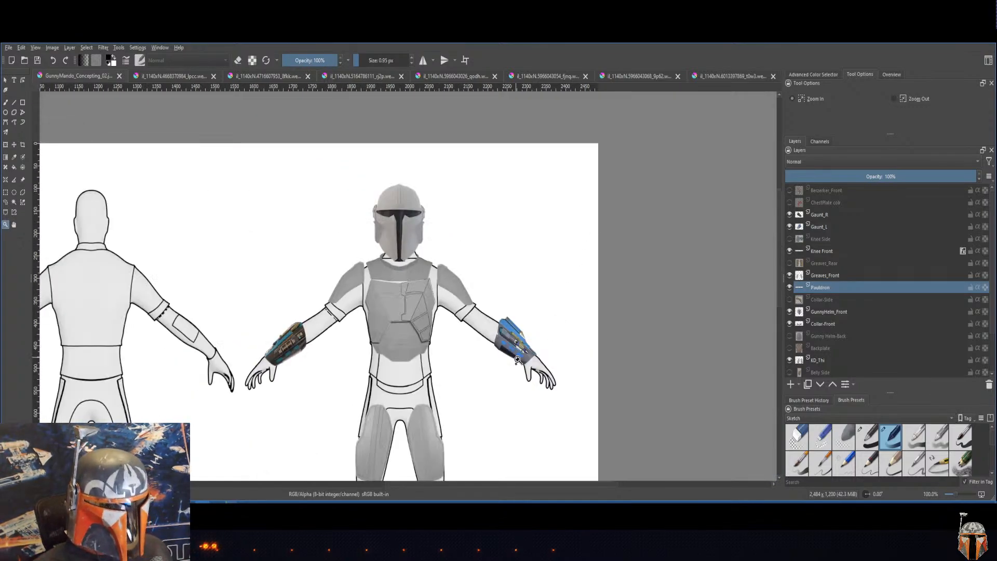
drag(446, 443, 484, 342)
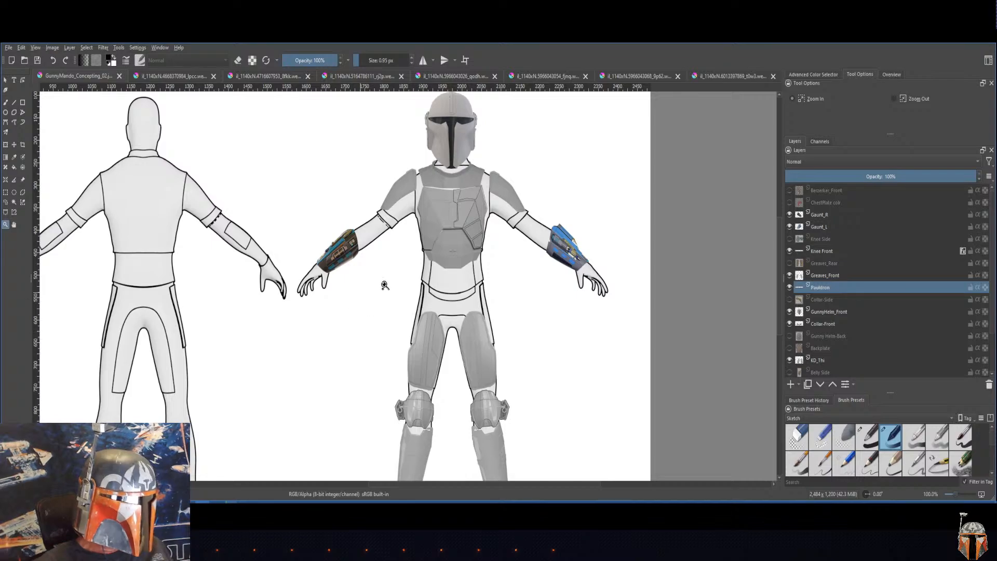
click(410, 240)
drag(411, 240, 357, 320)
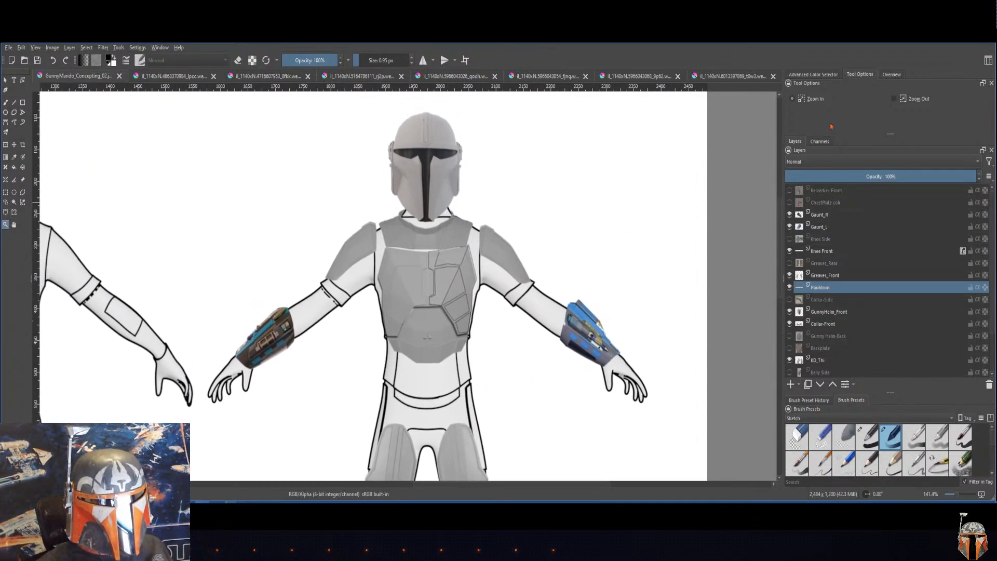
Step: Bring up the Advanced Color Selector and examine its color model and custom background options and the Color Hotkeys settings
click(814, 75)
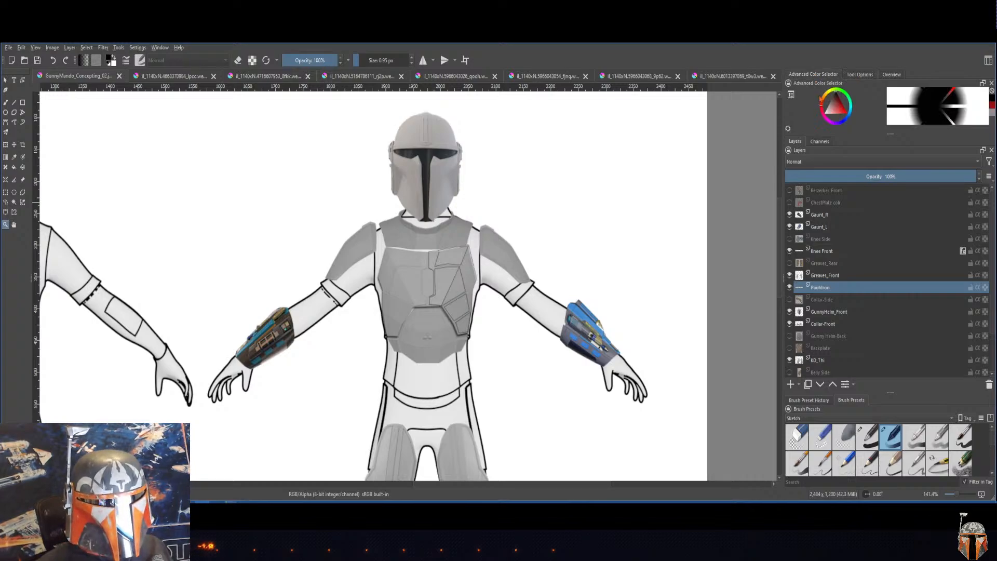
click(792, 95)
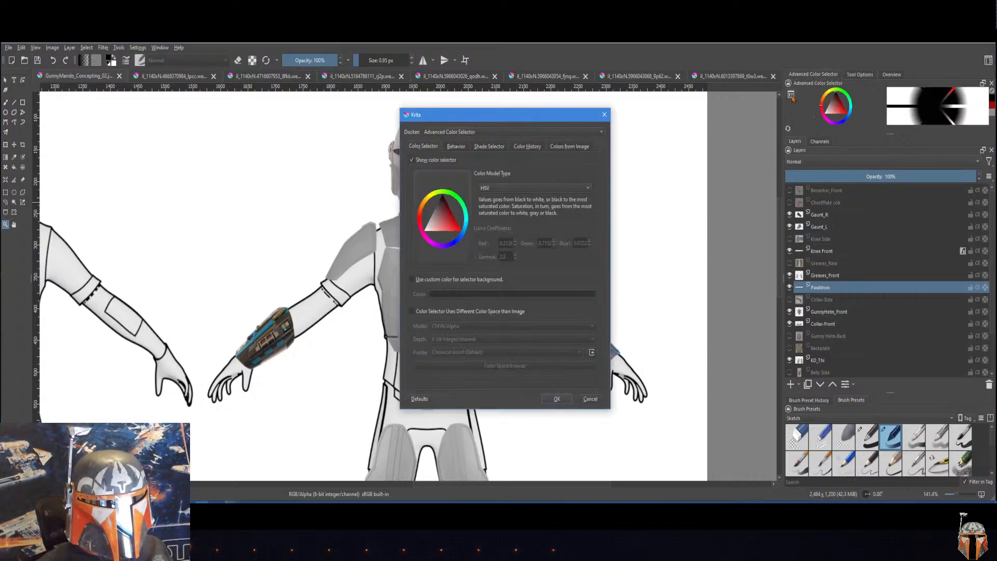
drag(512, 124, 623, 159)
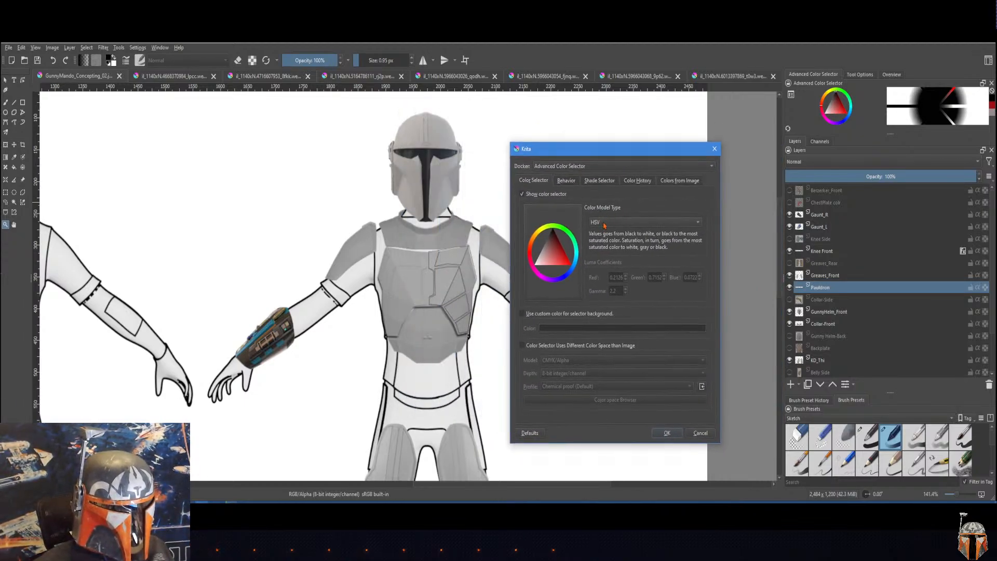
click(604, 225)
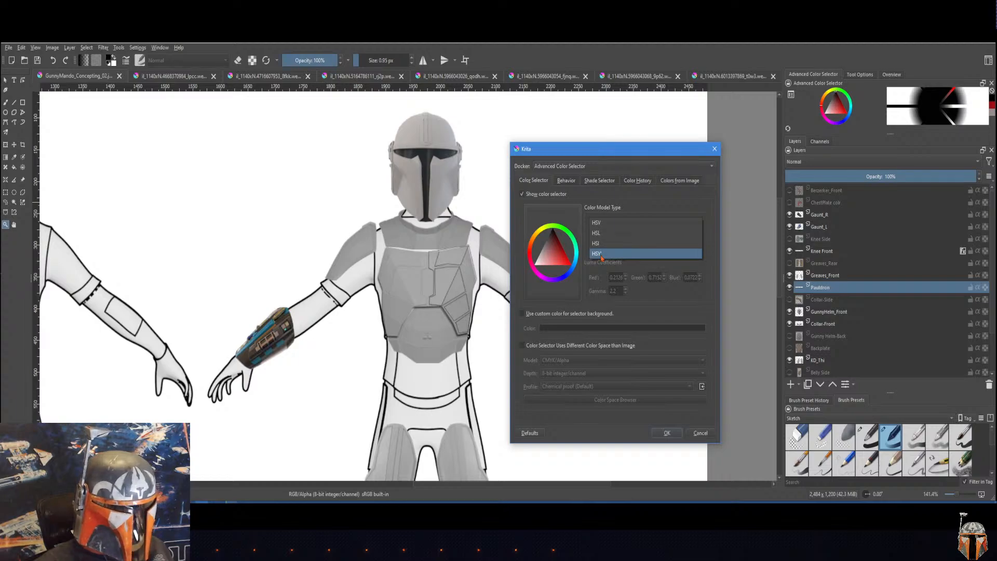
click(610, 196)
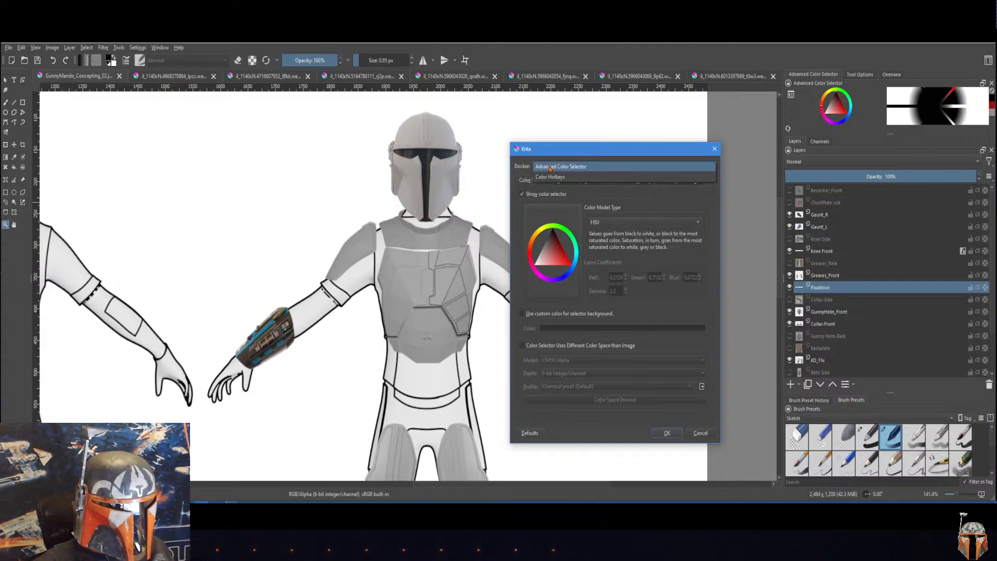
click(553, 167)
click(574, 177)
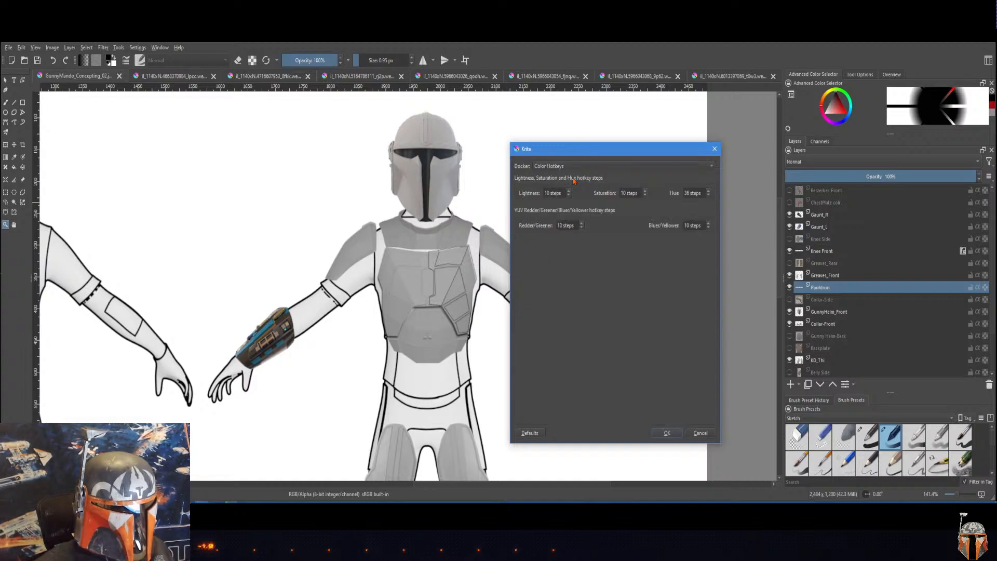
click(568, 168)
click(566, 157)
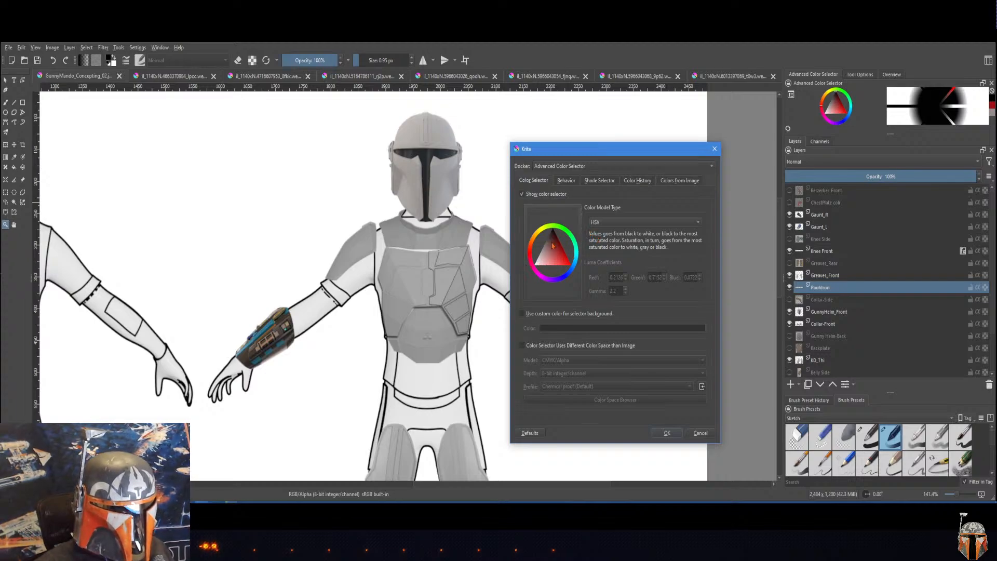
click(613, 223)
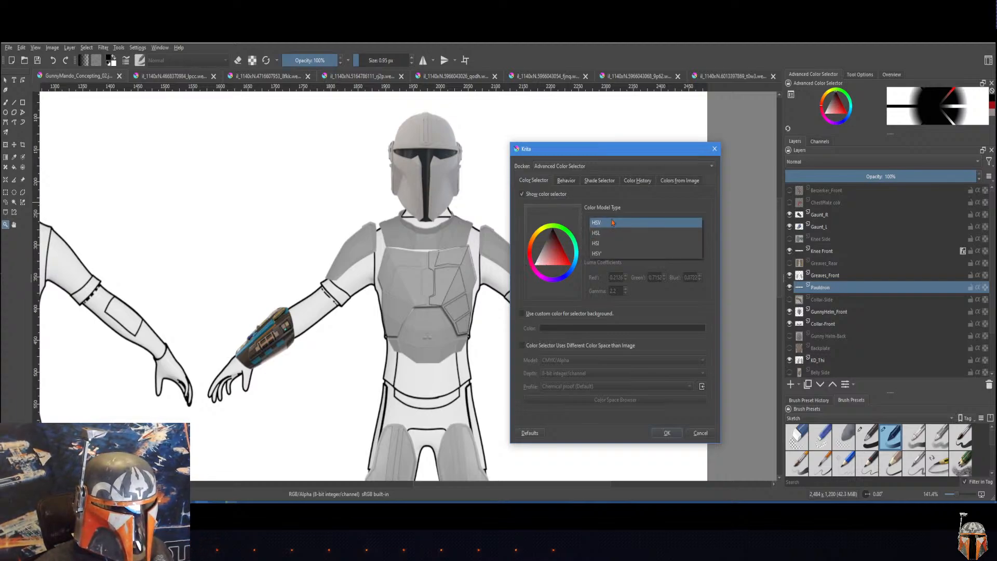
click(613, 222)
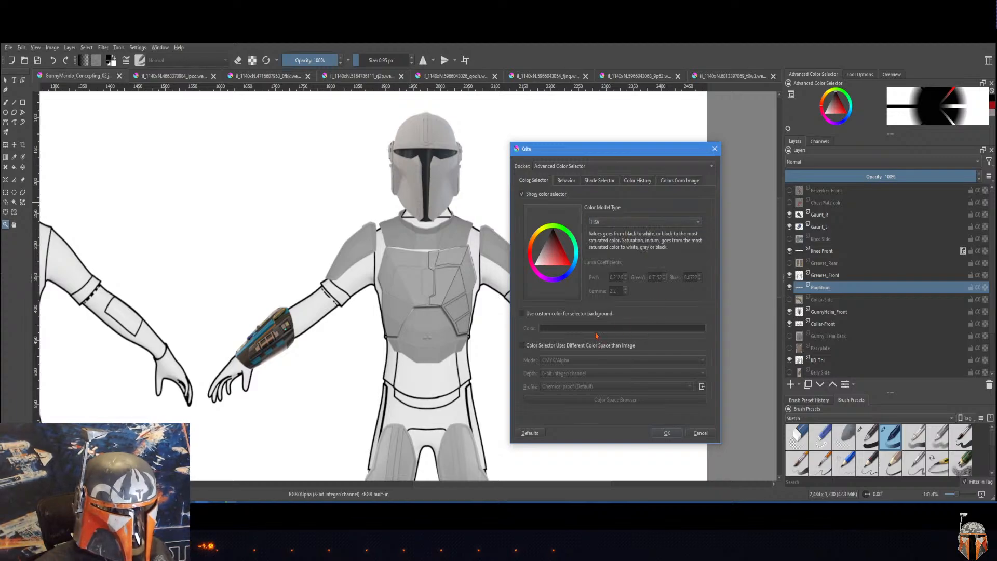
click(521, 315)
click(522, 316)
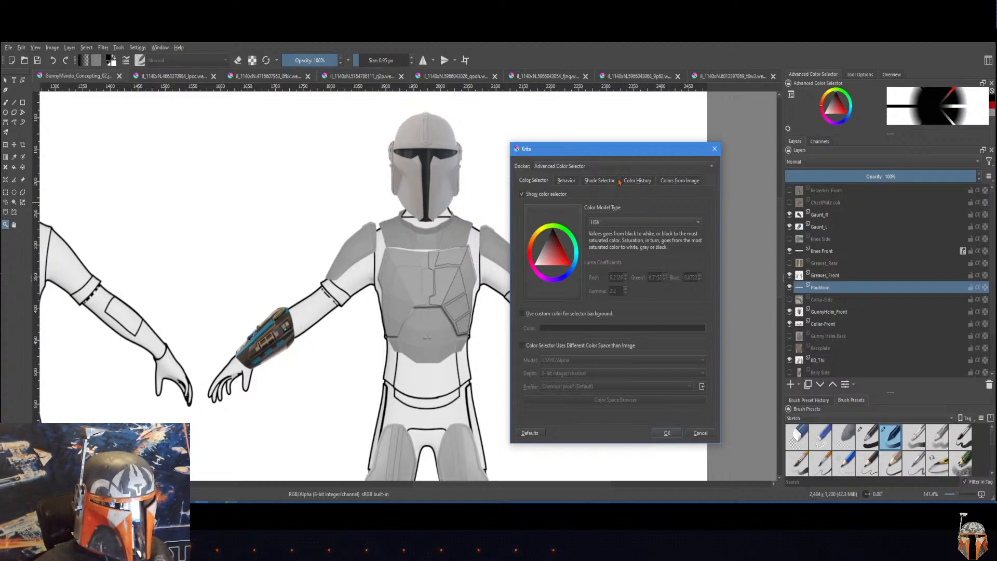
Step: Look through the color selector's behavior, shade selector, color history and colors-from-image settings, keeping the MyPaint shade type
click(600, 180)
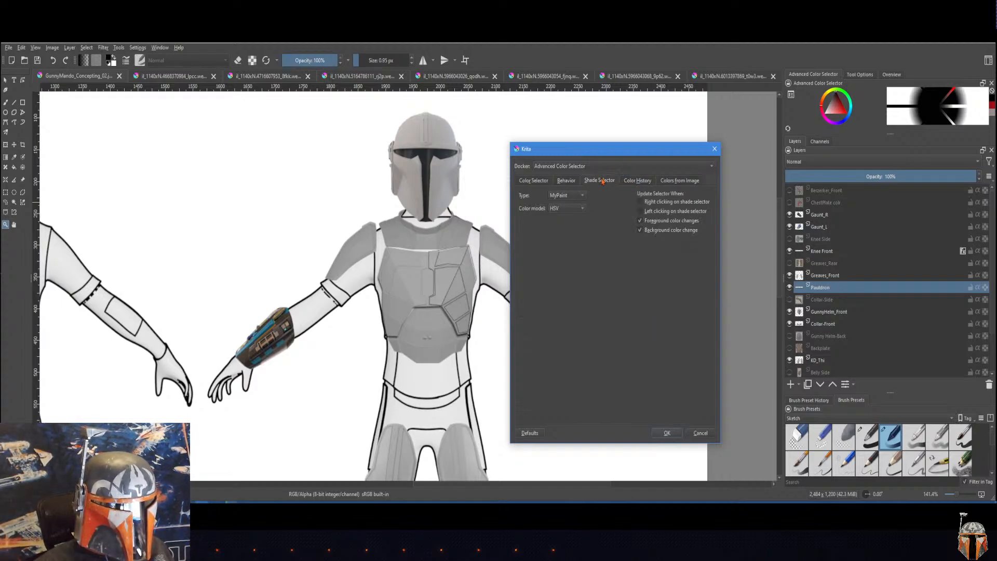
click(555, 197)
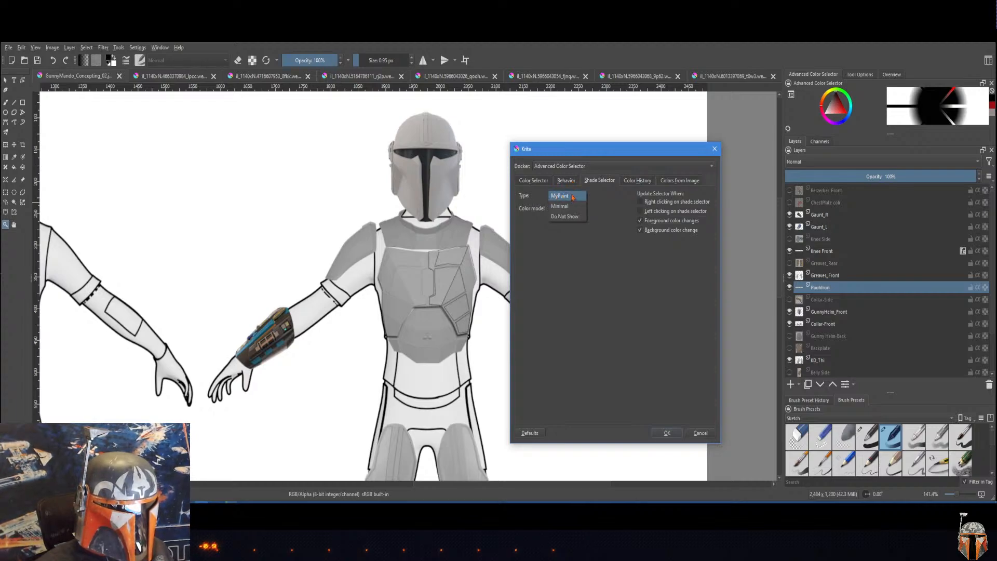
click(572, 196)
click(565, 181)
click(534, 181)
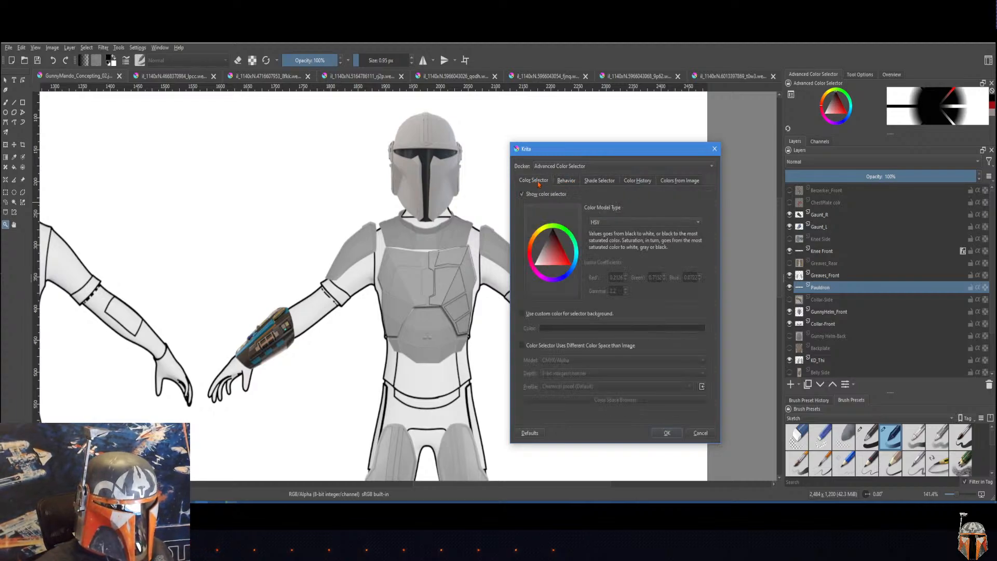
click(566, 180)
click(599, 180)
click(646, 180)
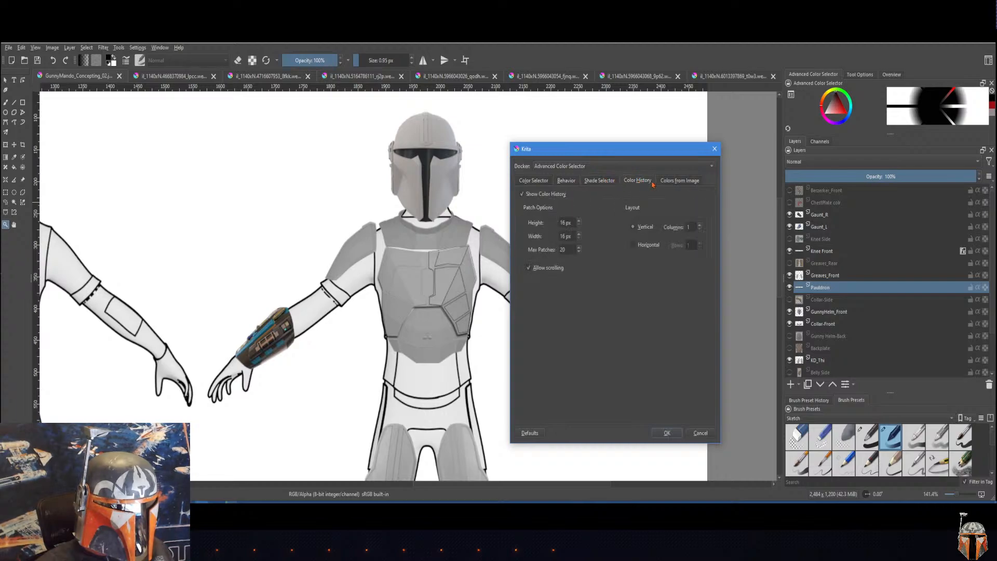
click(679, 181)
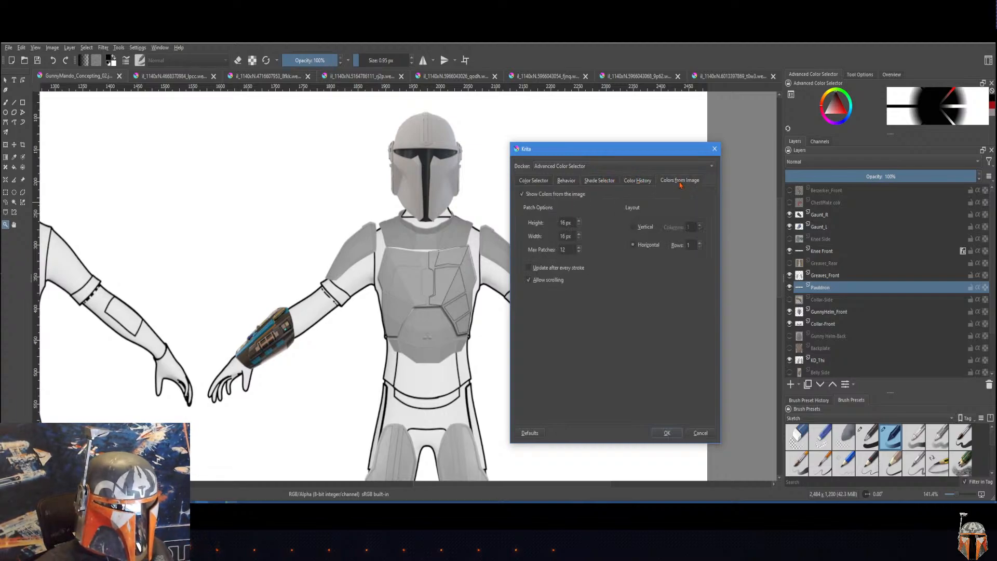
click(640, 182)
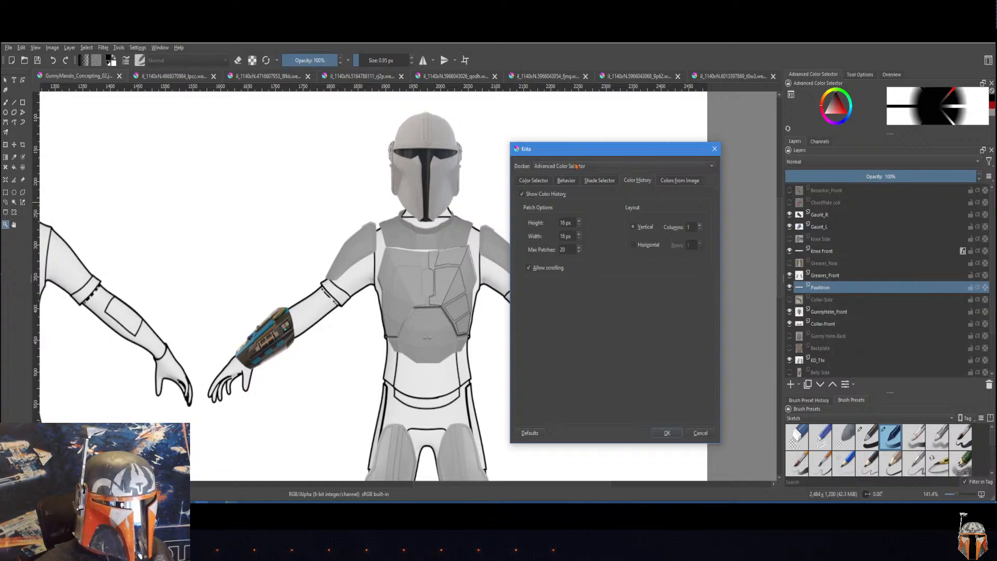
click(666, 433)
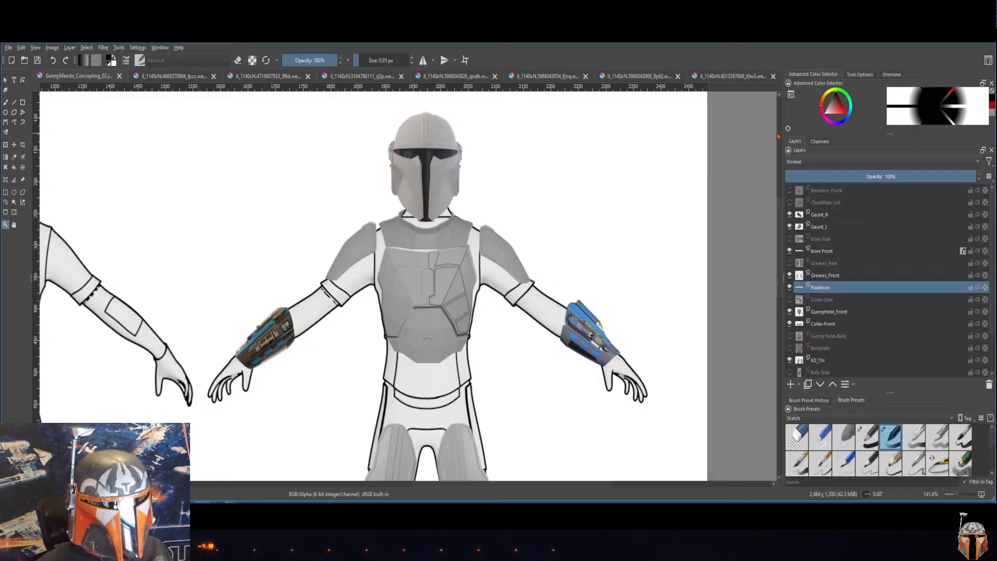
Step: Enlarge the color selector in width and height and choose orange as the foreground color
drag(782, 135, 747, 135)
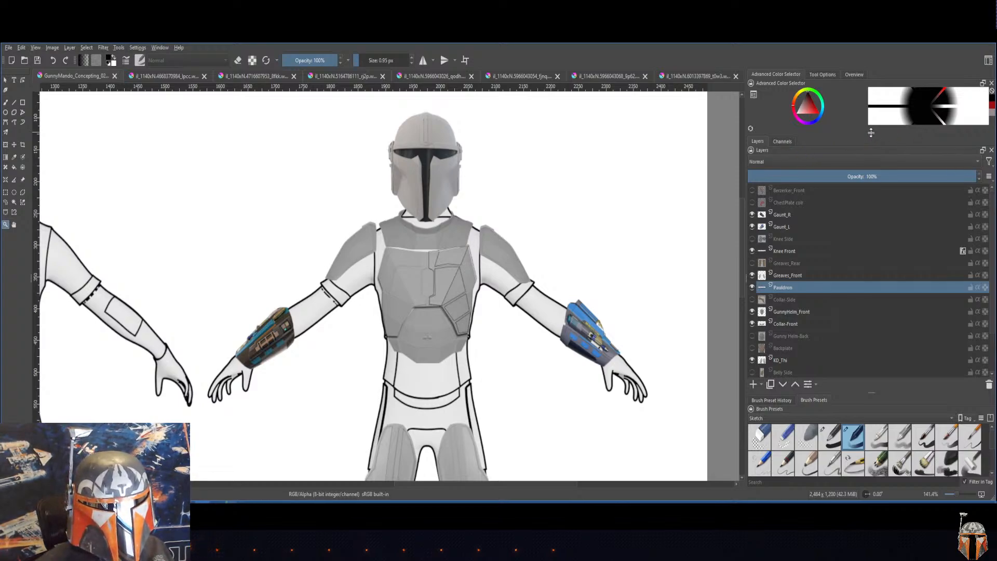
drag(872, 134, 872, 202)
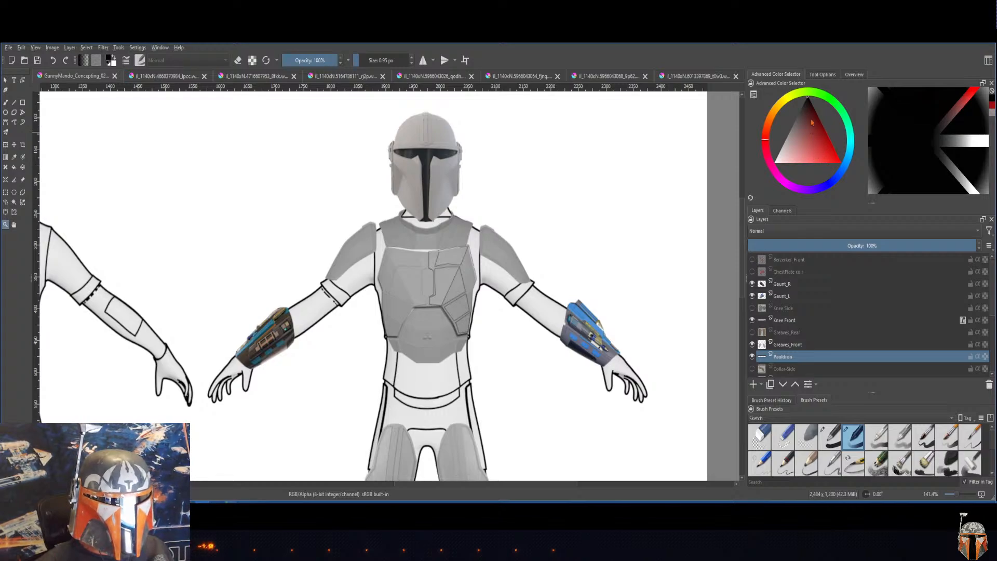
drag(819, 100, 834, 103)
click(833, 144)
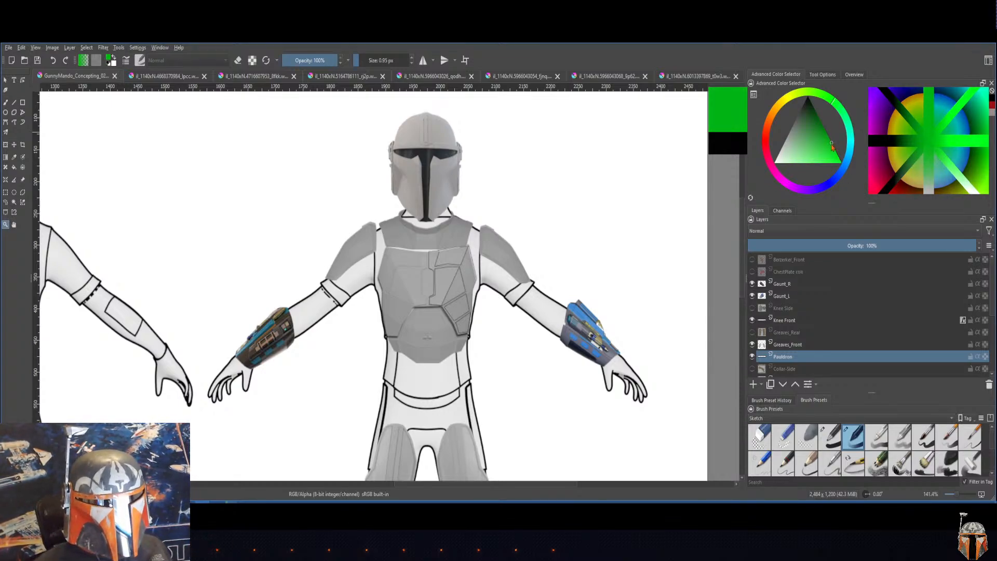
drag(831, 142, 830, 145)
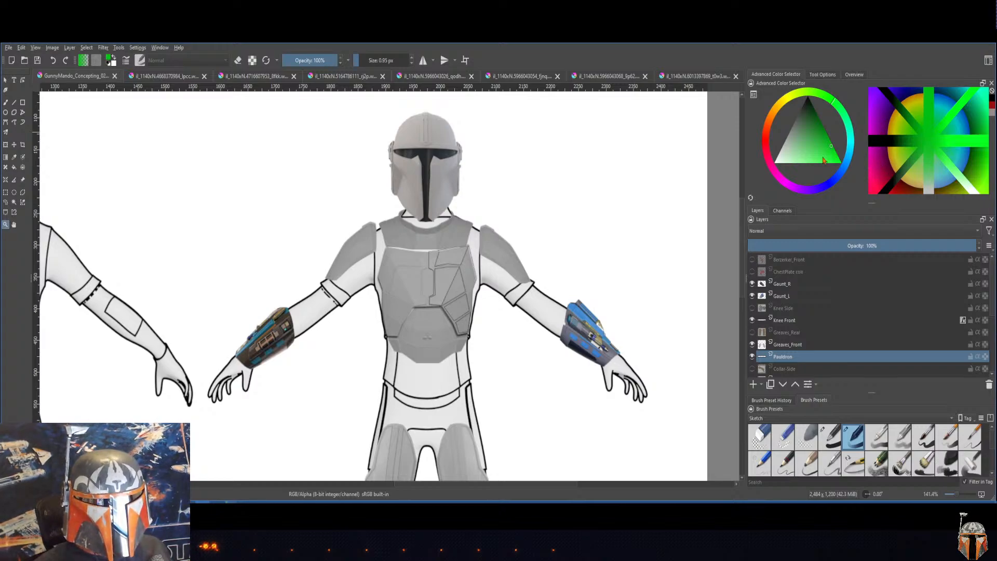
mouse_move(794, 139)
mouse_down()
mouse_move(771, 112)
mouse_move(831, 152)
mouse_up()
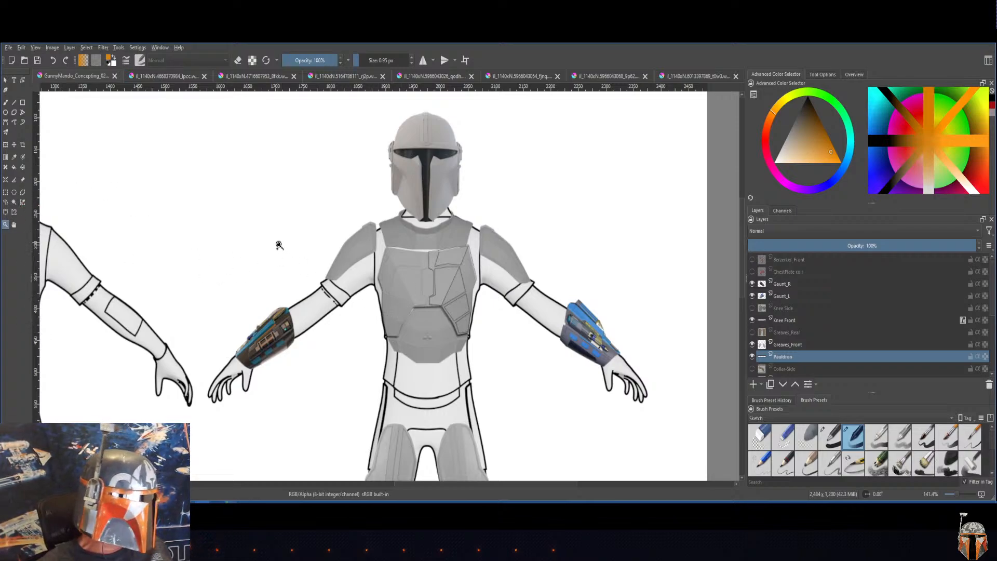
Step: On the Chest-Top layer, trace the front chest plate with a polygonal selection and set the selection action to subtract
click(23, 193)
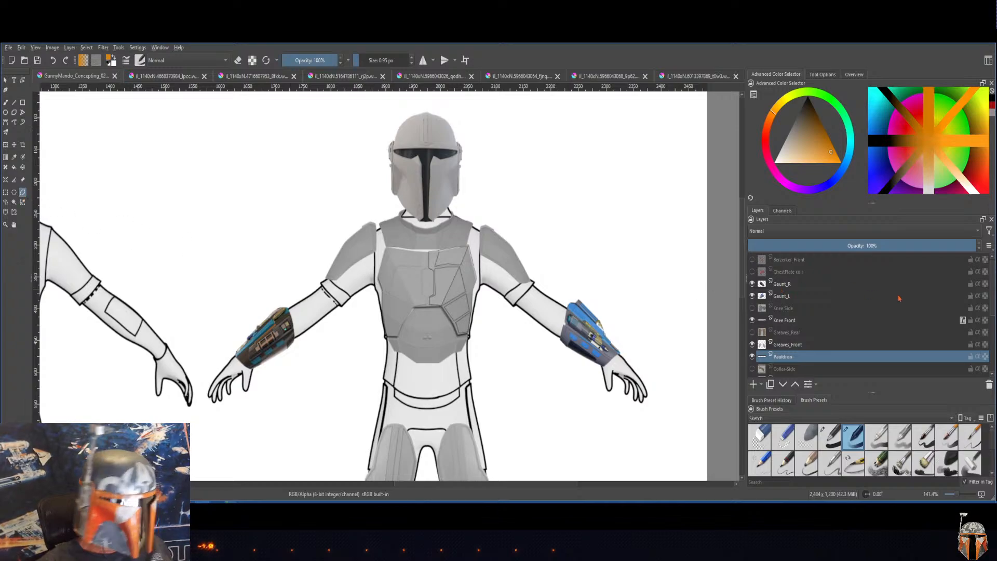
drag(993, 307, 994, 365)
click(811, 347)
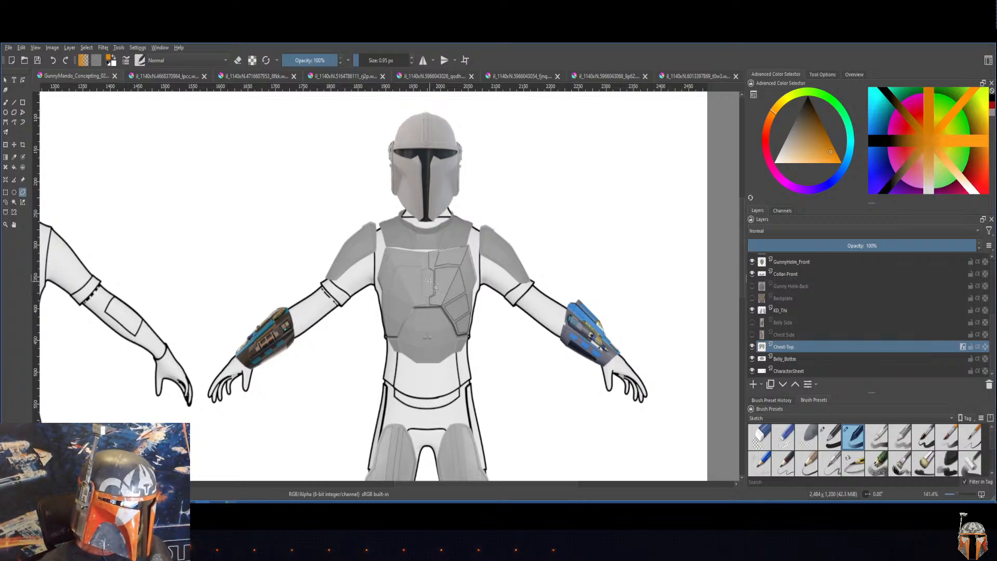
scroll(430, 282, up, 4)
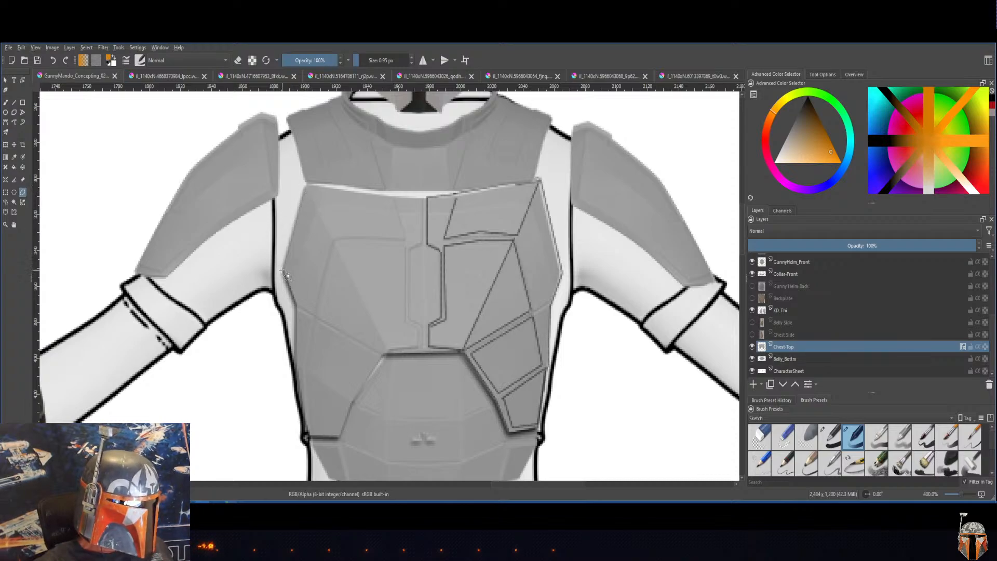
click(306, 183)
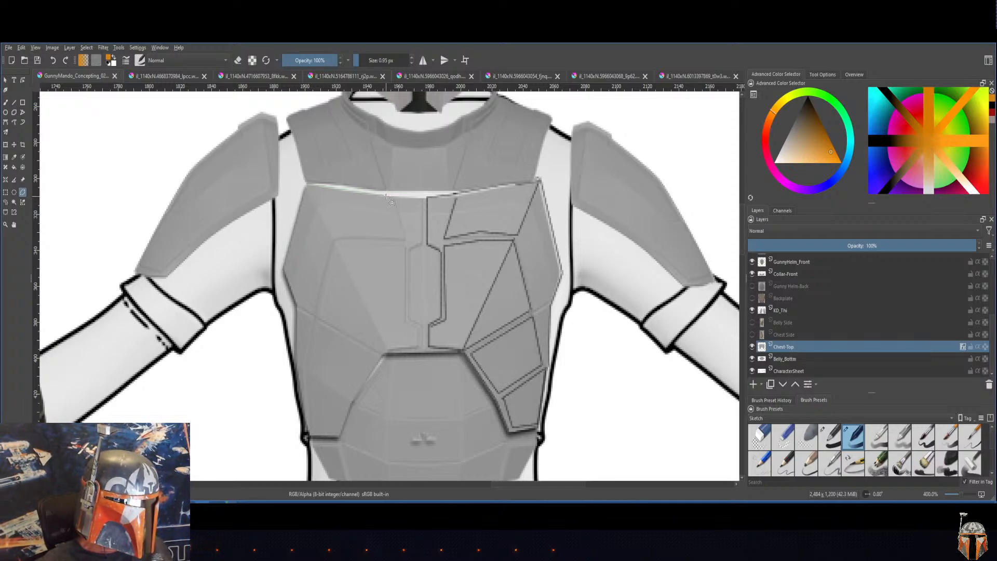
click(423, 198)
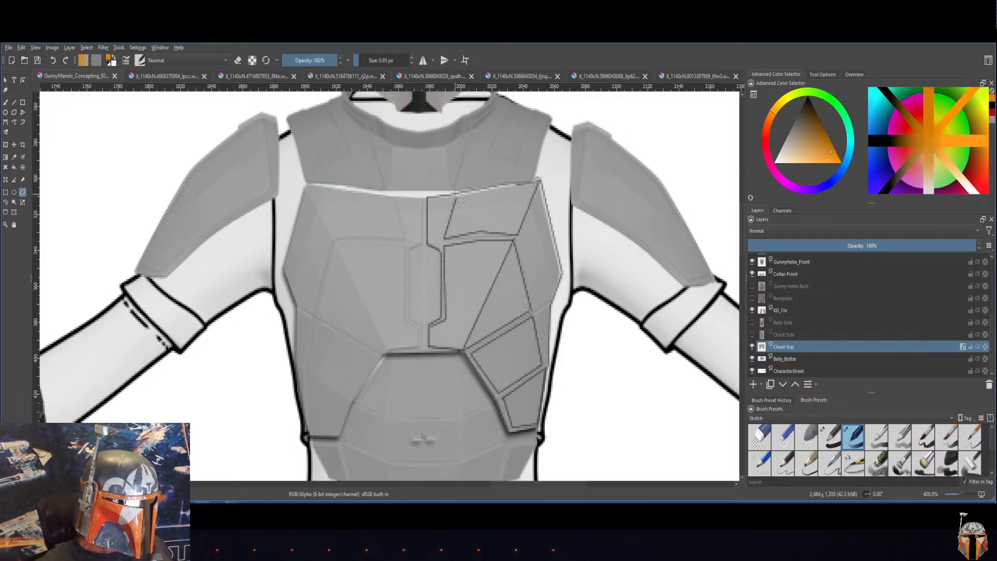
click(456, 194)
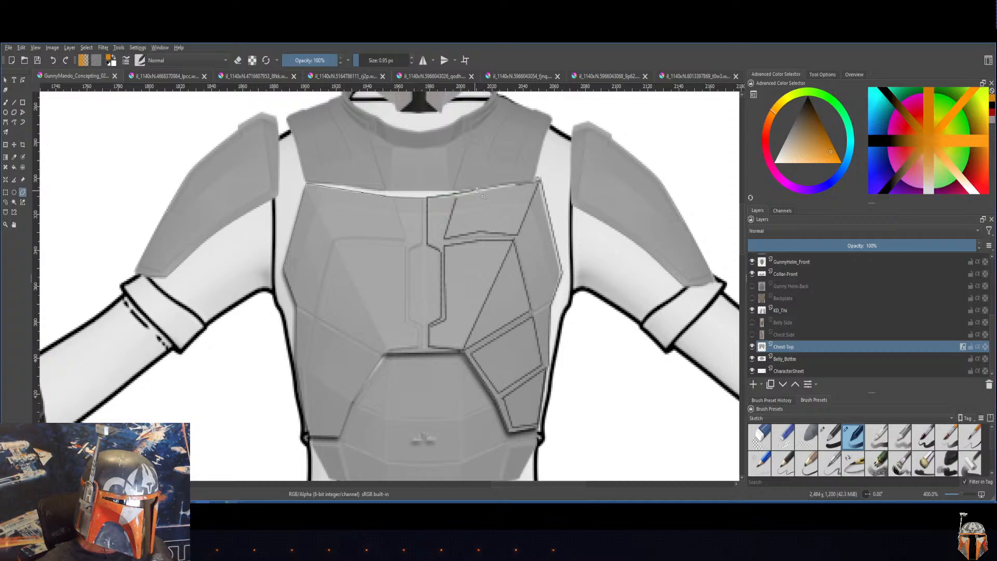
click(537, 181)
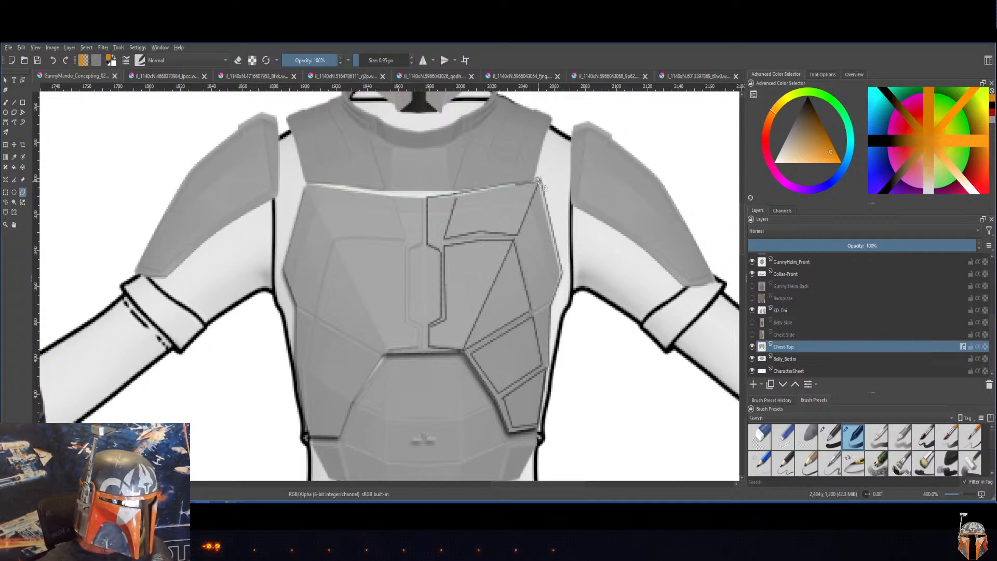
click(561, 274)
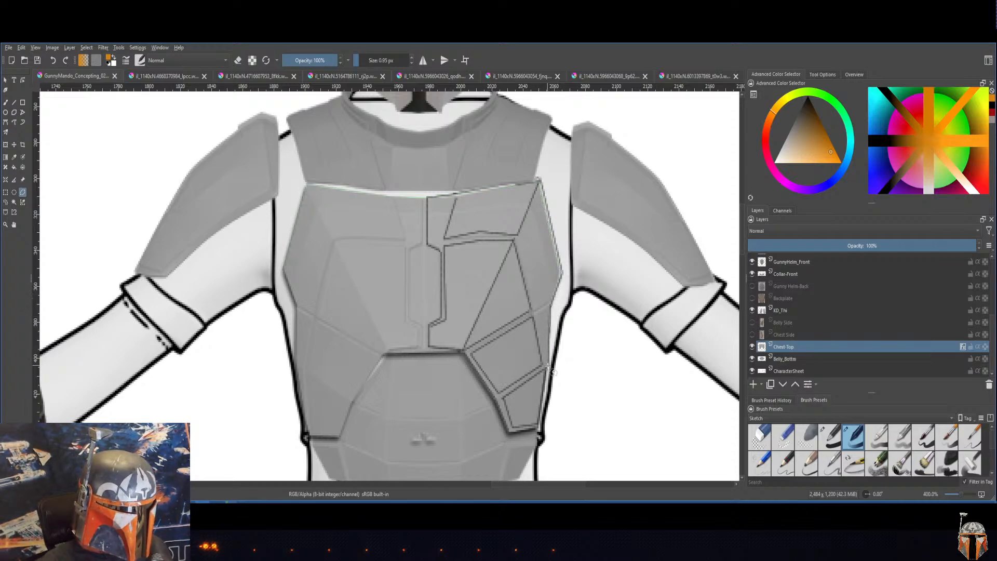
click(539, 431)
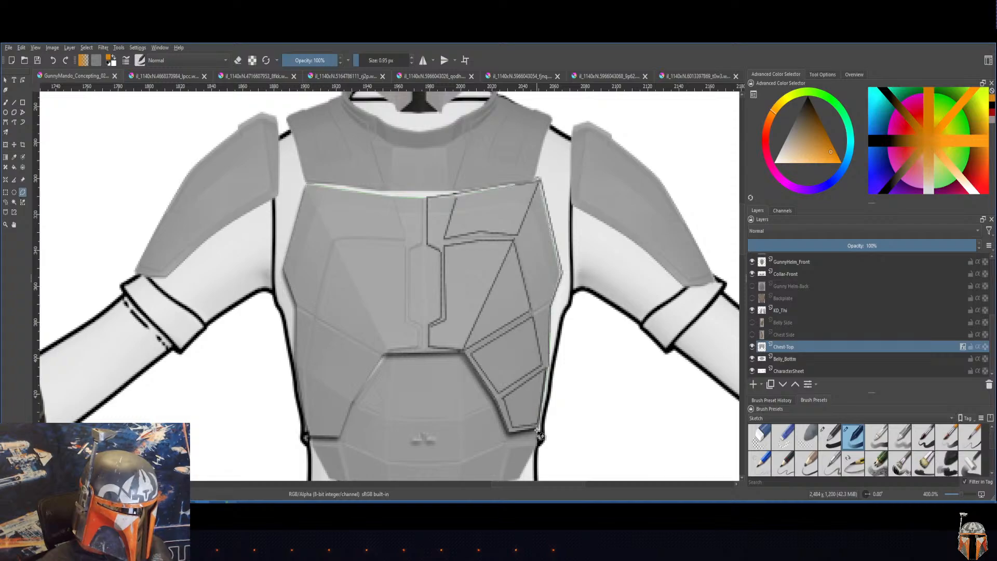
click(509, 435)
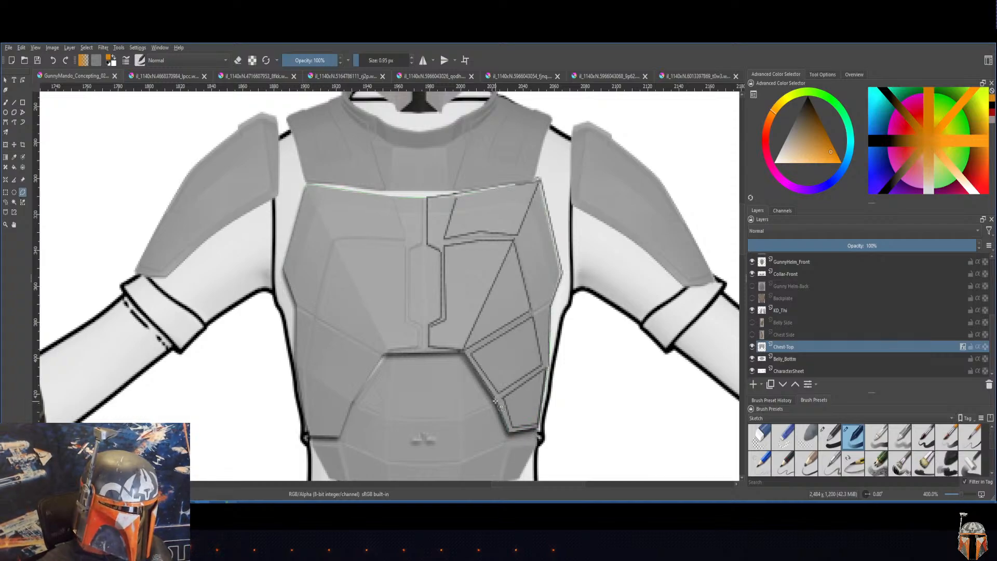
click(464, 352)
click(385, 355)
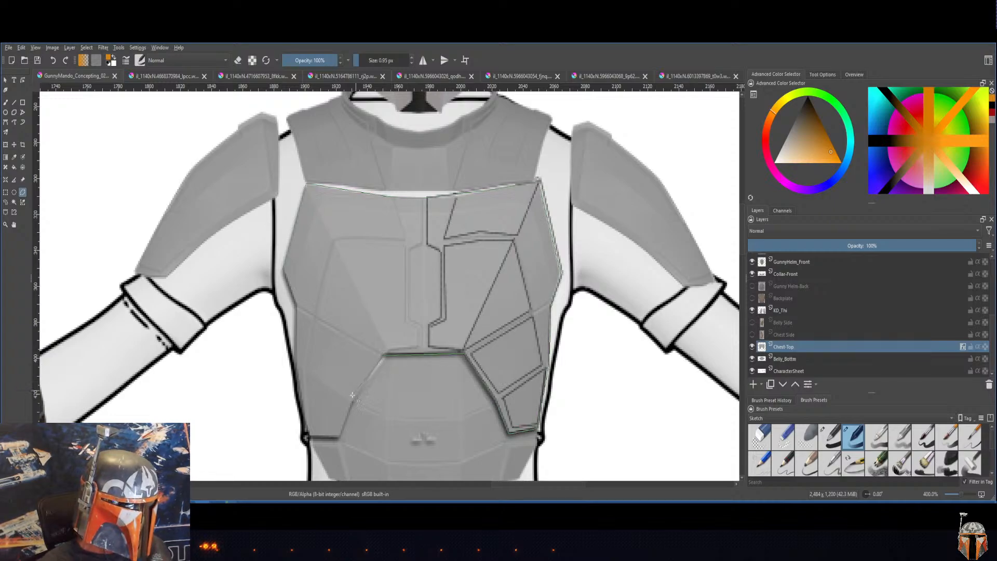
click(340, 440)
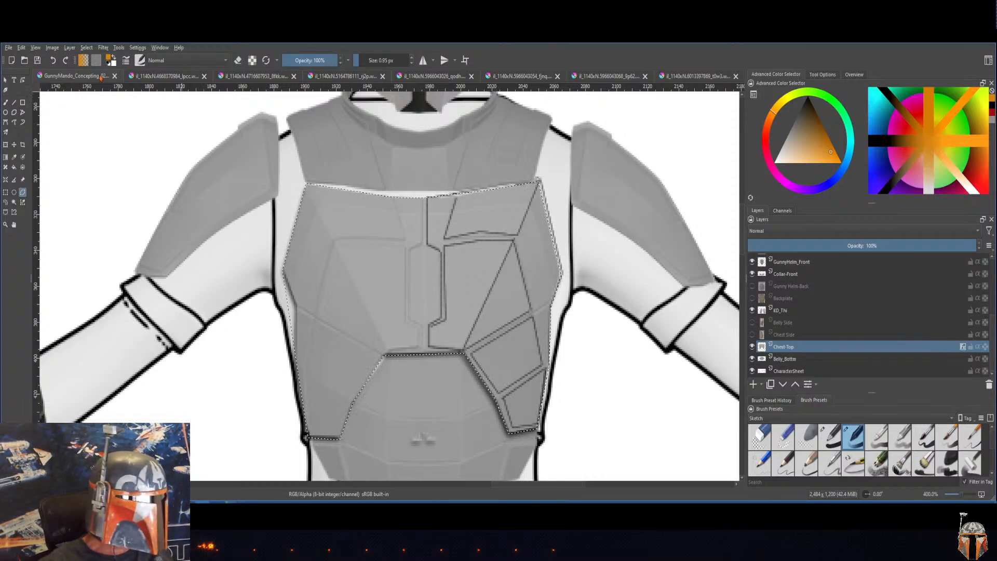
click(831, 75)
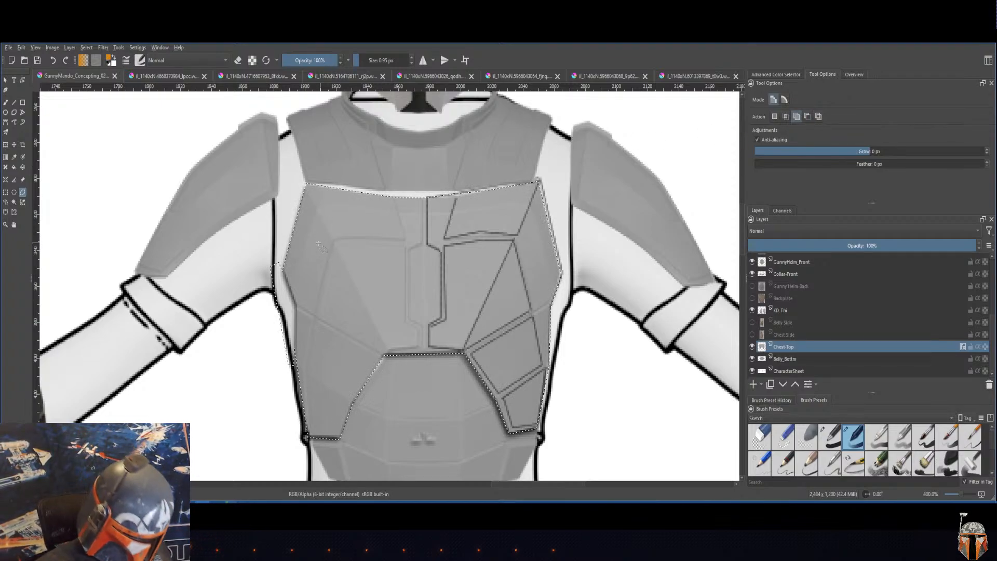
click(807, 116)
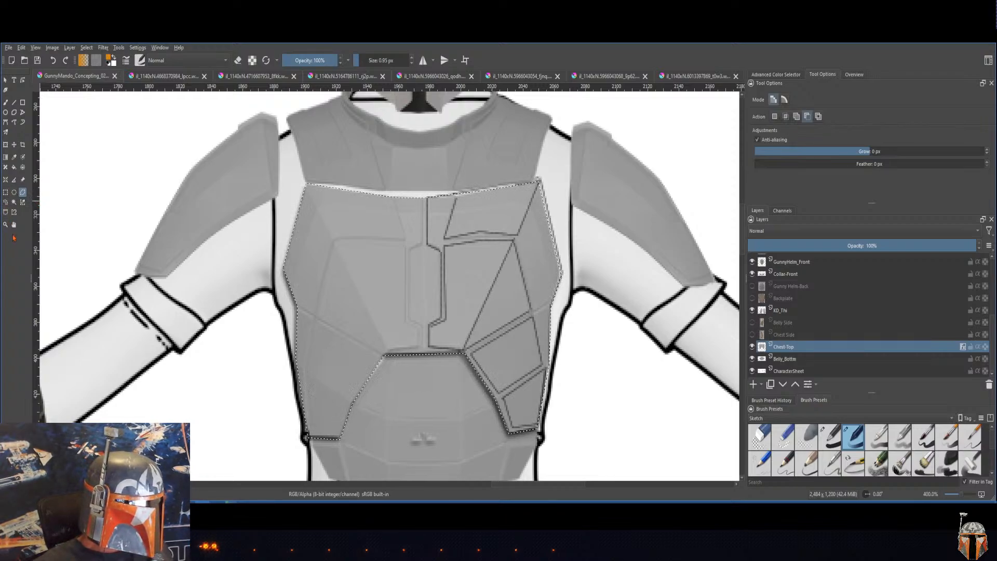
Step: Switch to the Fill tool and choose a bright, fully saturated blue as the foreground color
click(13, 167)
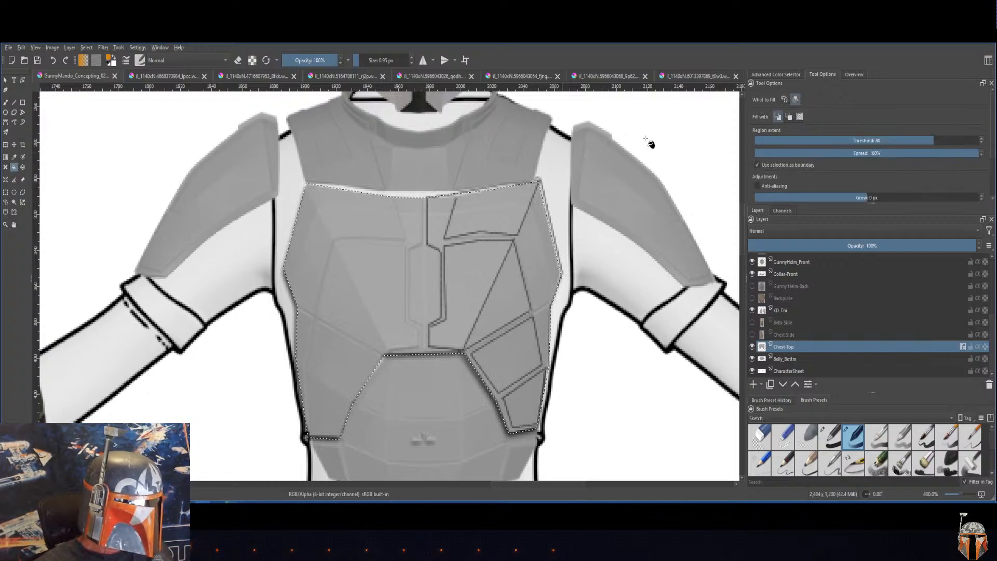
click(772, 75)
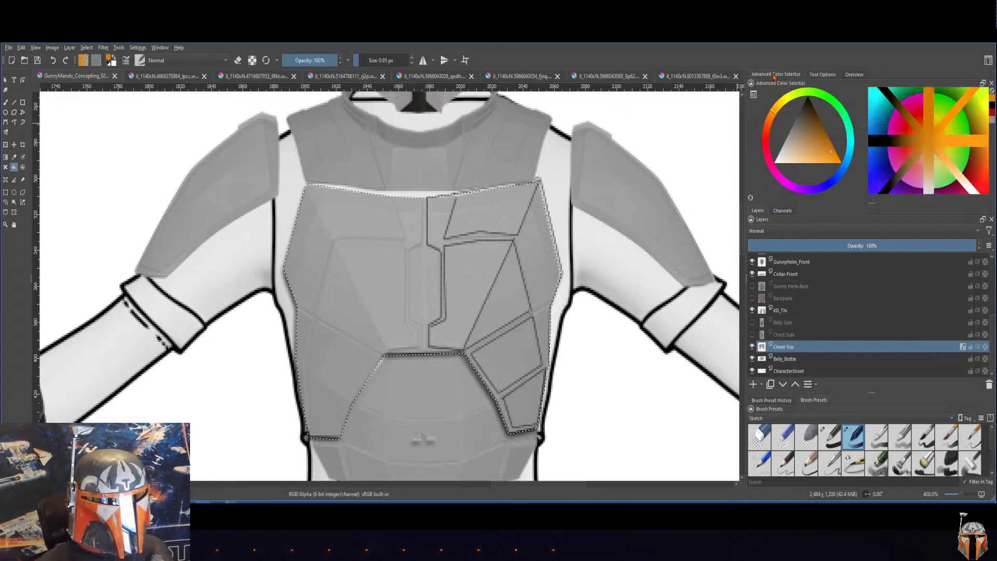
click(846, 169)
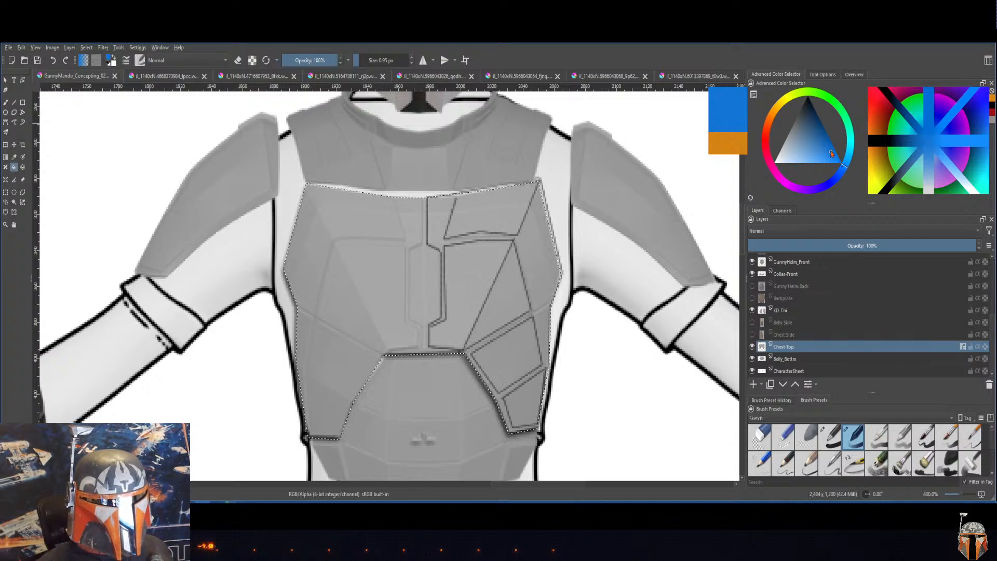
mouse_move(831, 151)
mouse_down()
mouse_move(823, 138)
mouse_move(809, 154)
mouse_move(809, 110)
mouse_move(785, 155)
mouse_move(840, 165)
mouse_move(820, 129)
mouse_move(810, 147)
mouse_move(845, 167)
mouse_up()
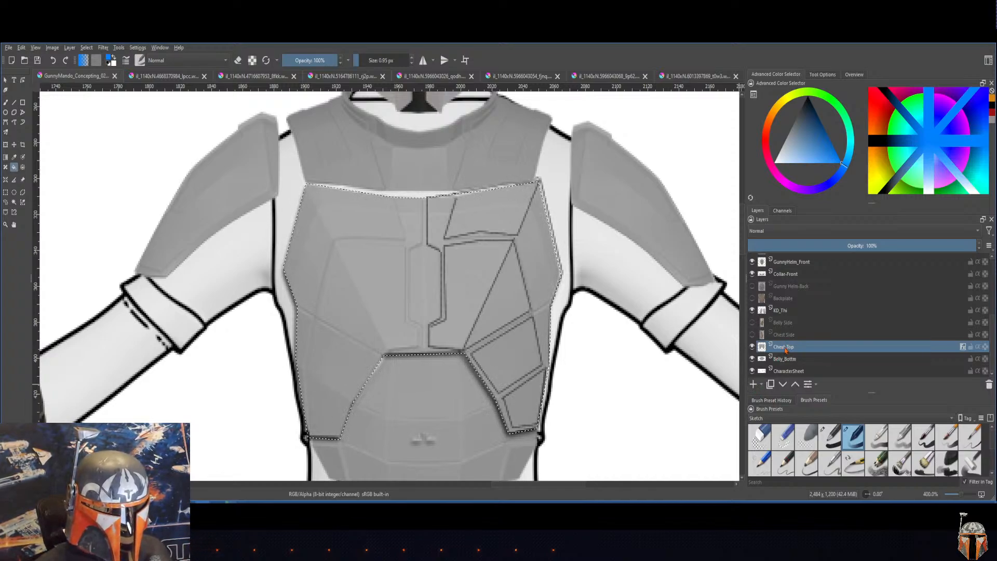
Step: Add a paint layer named Chest Color above Chest-Top and fill the chest plate selection with blue
click(753, 385)
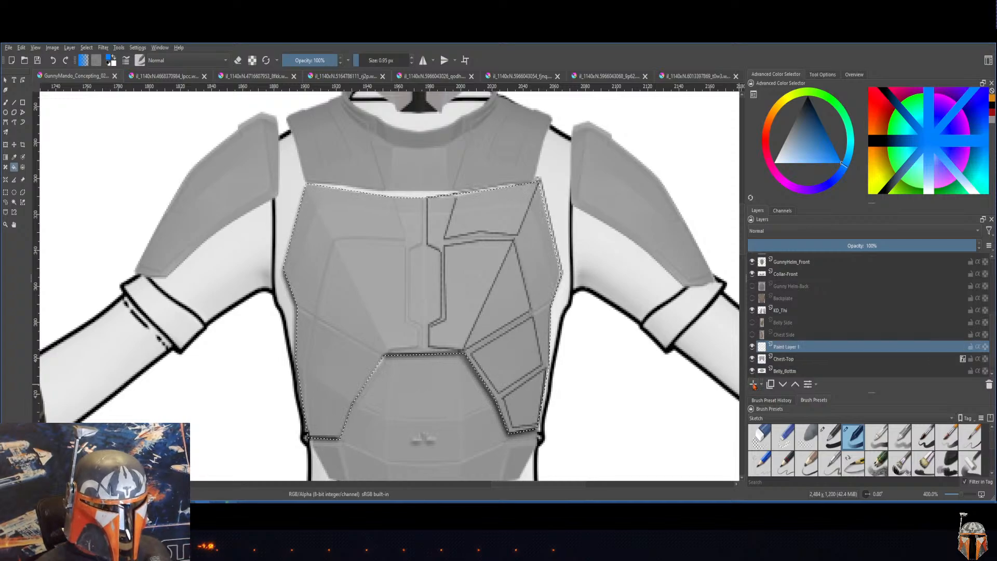
double_click(795, 351)
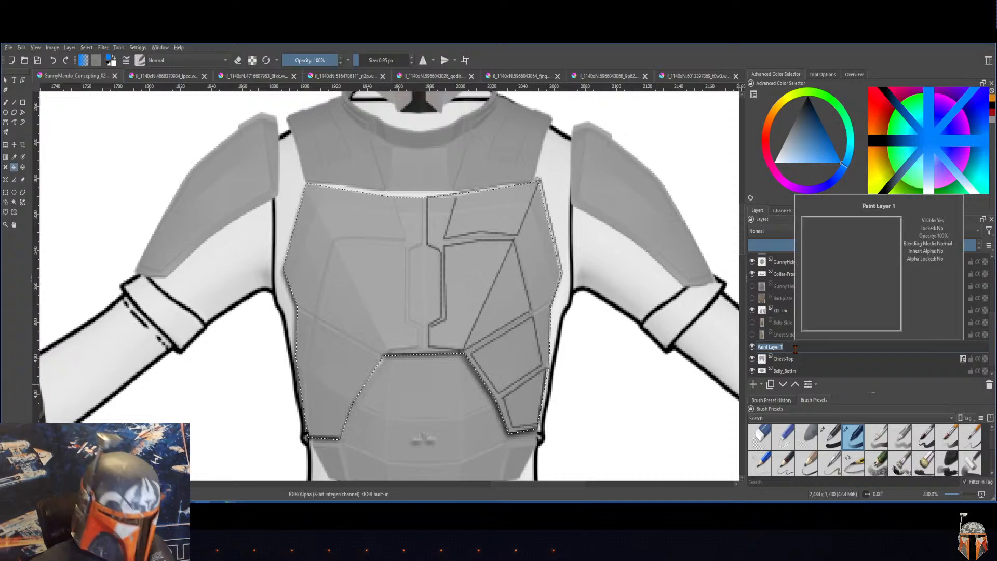
text(chest C)
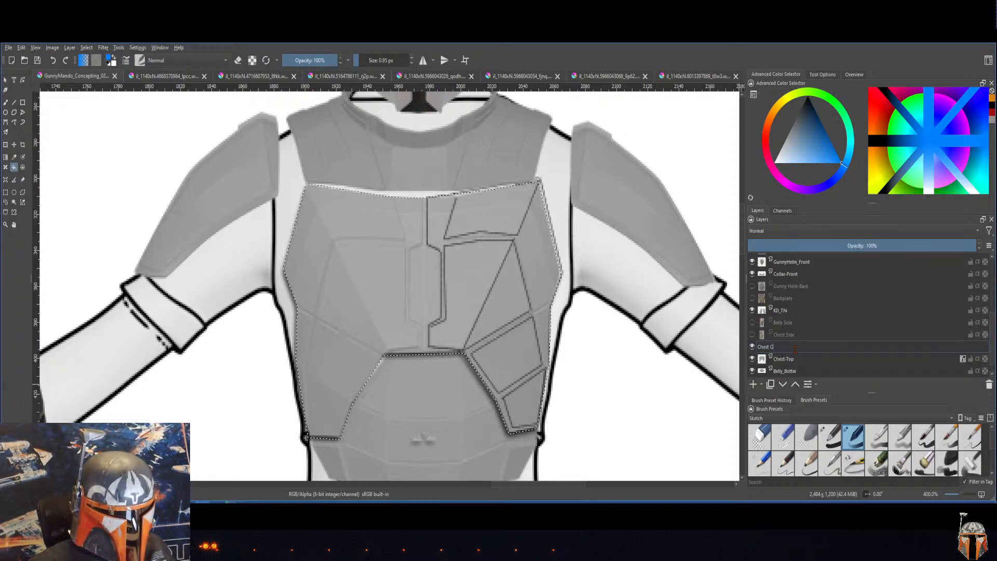
text(olor)
key(Return)
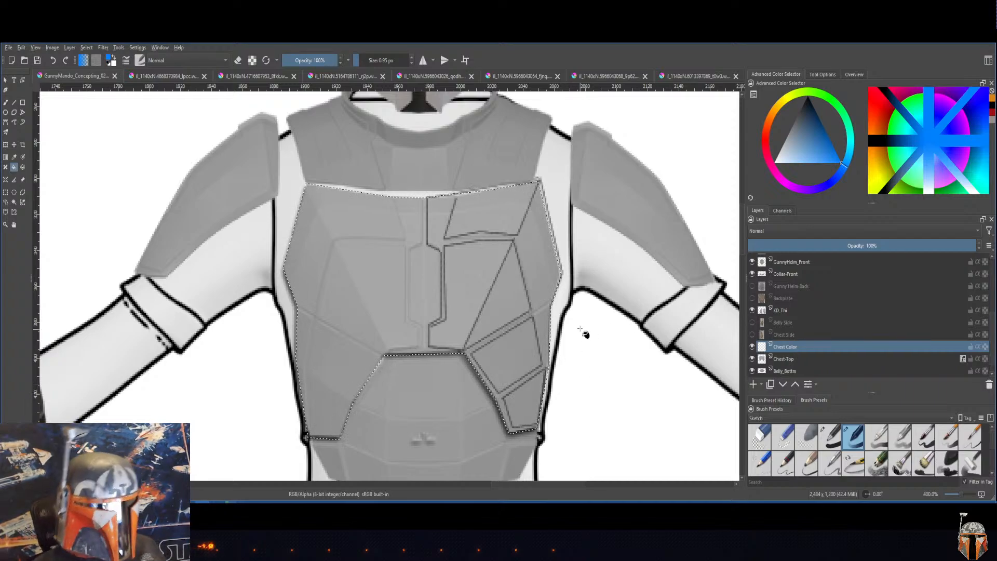
click(498, 274)
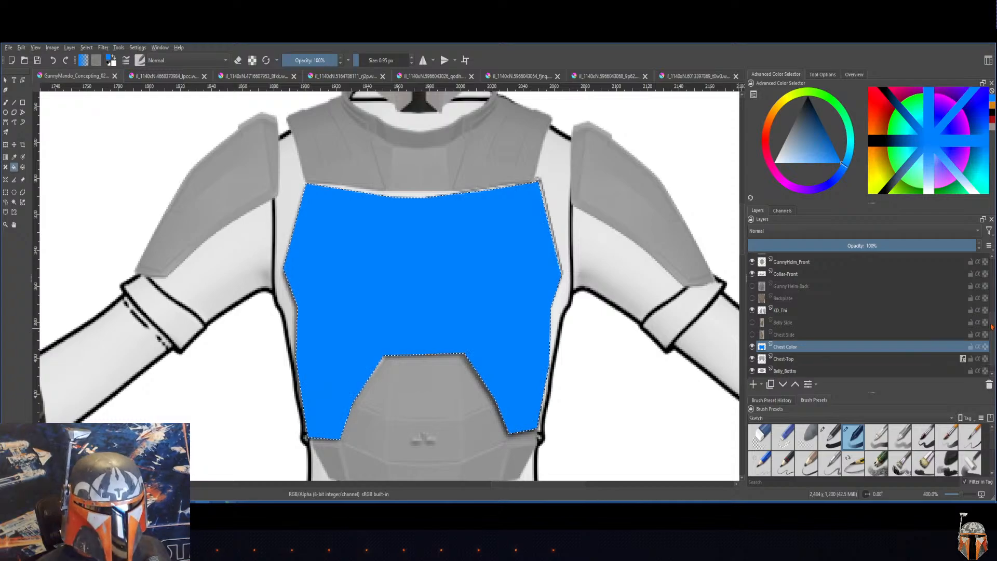
drag(992, 327, 994, 339)
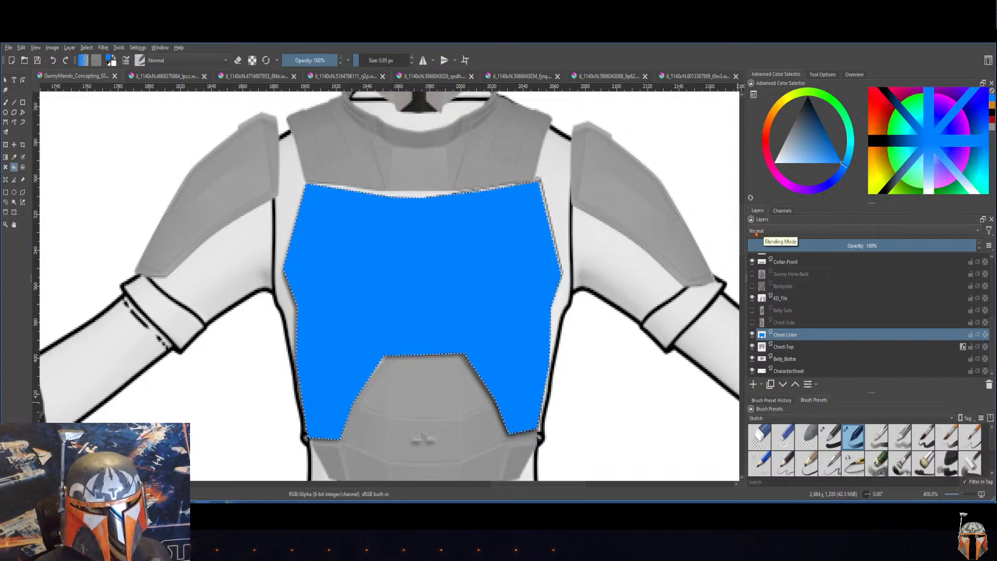
Step: Try the Addition and Multiply blending modes on the Chest Color layer, returning it to Normal
click(785, 235)
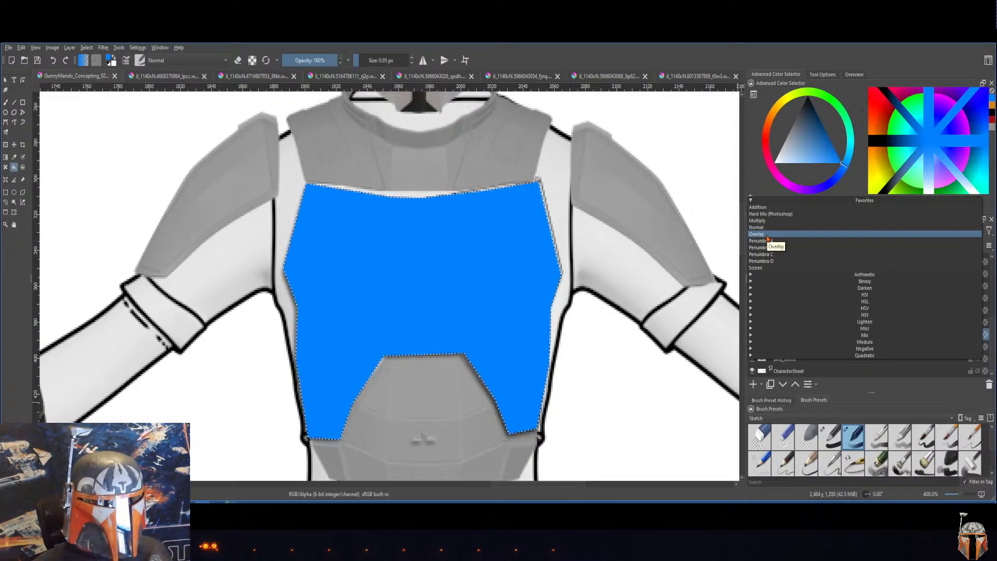
click(759, 208)
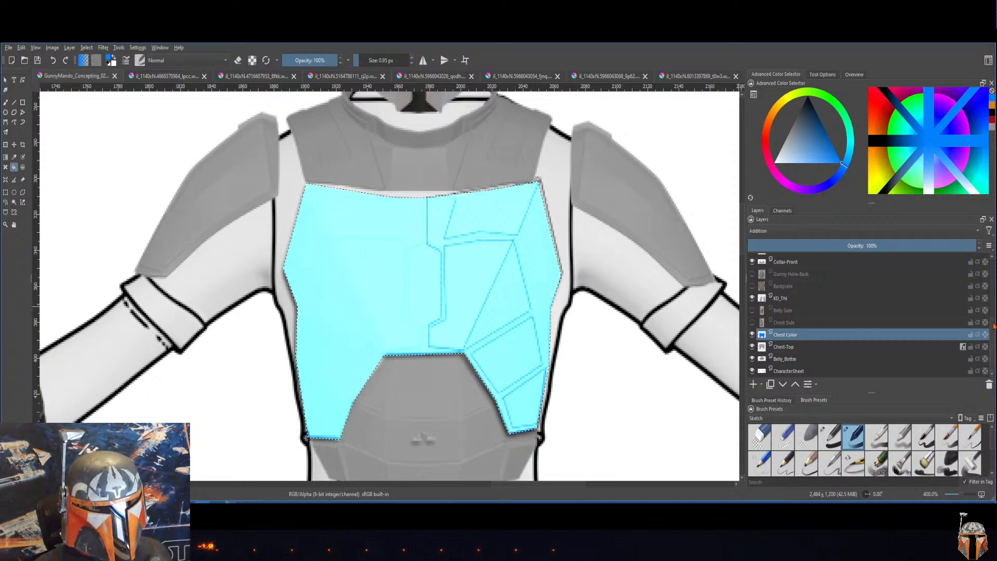
drag(992, 327, 993, 327)
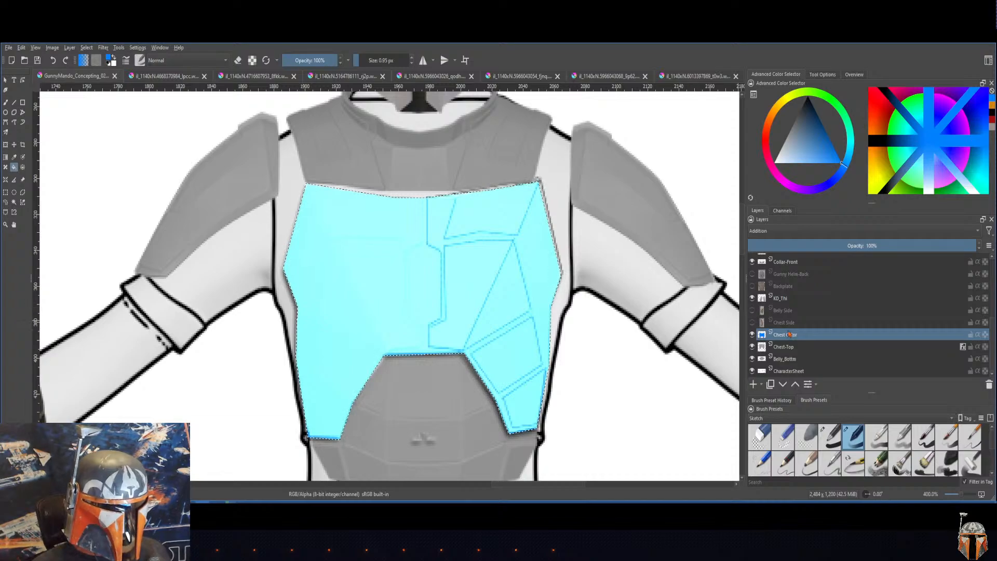
click(794, 236)
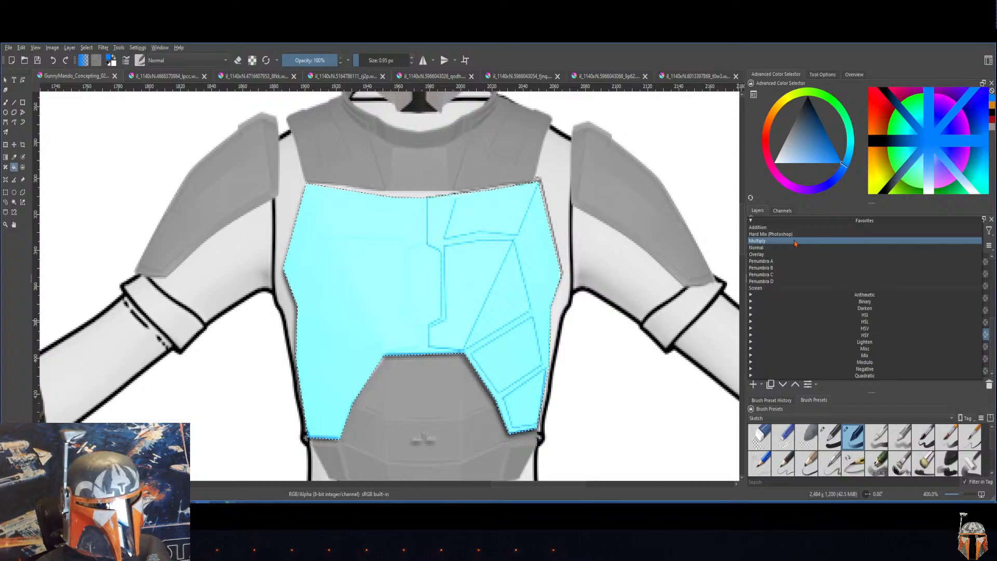
click(794, 242)
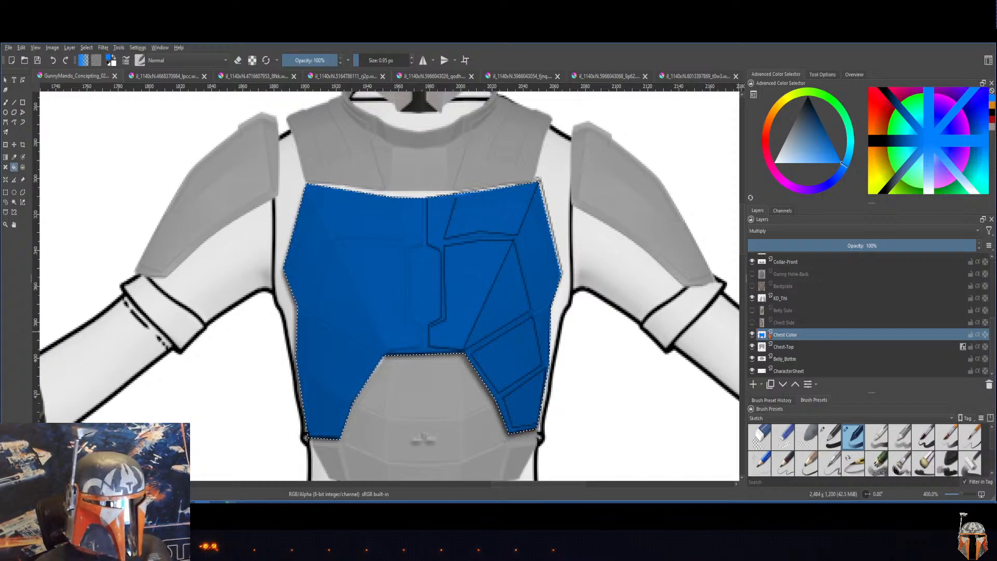
click(814, 234)
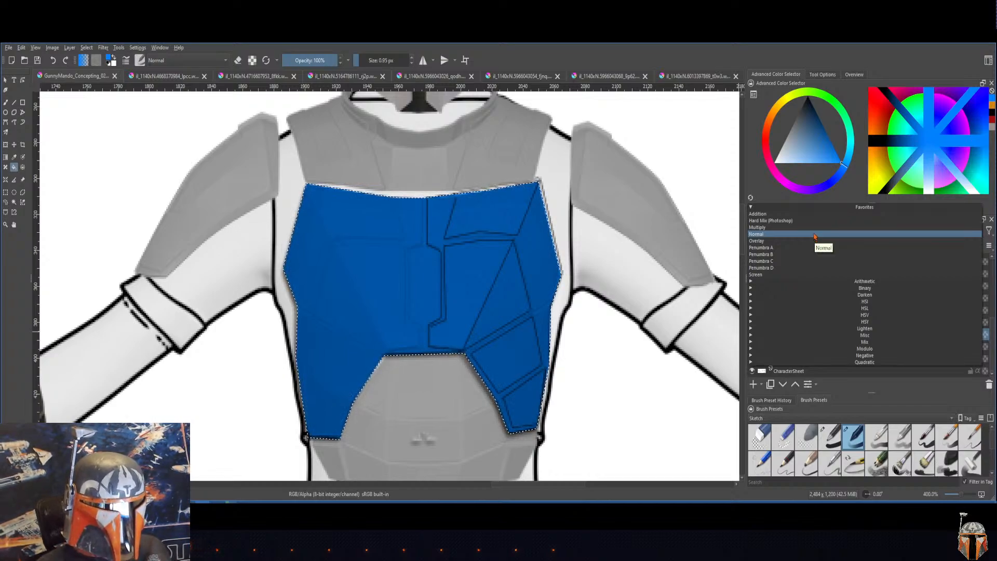
click(814, 235)
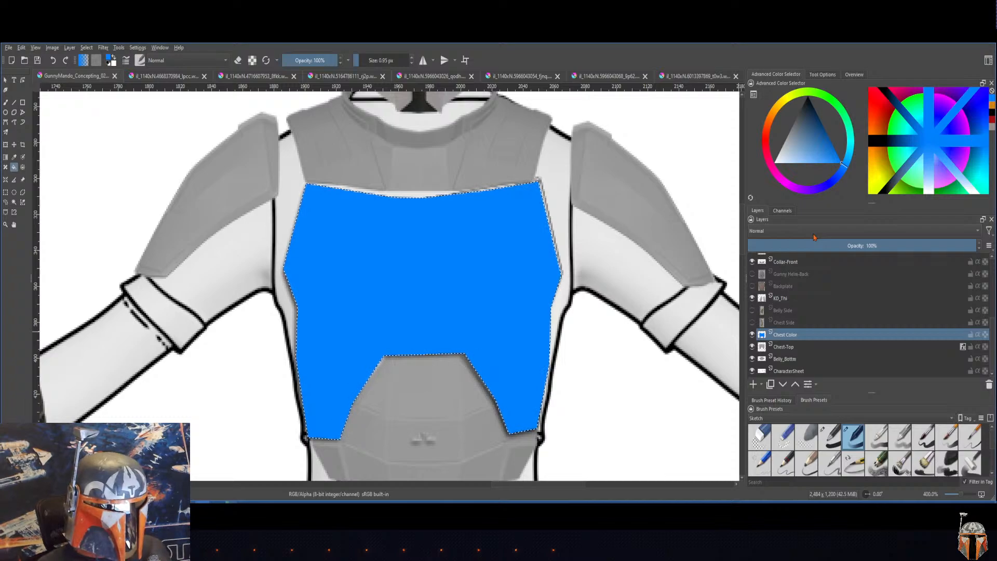
Step: Set the Chest Color layer's blending mode to Multiply, try 47% opacity, and restore the opacity to 100%
click(815, 235)
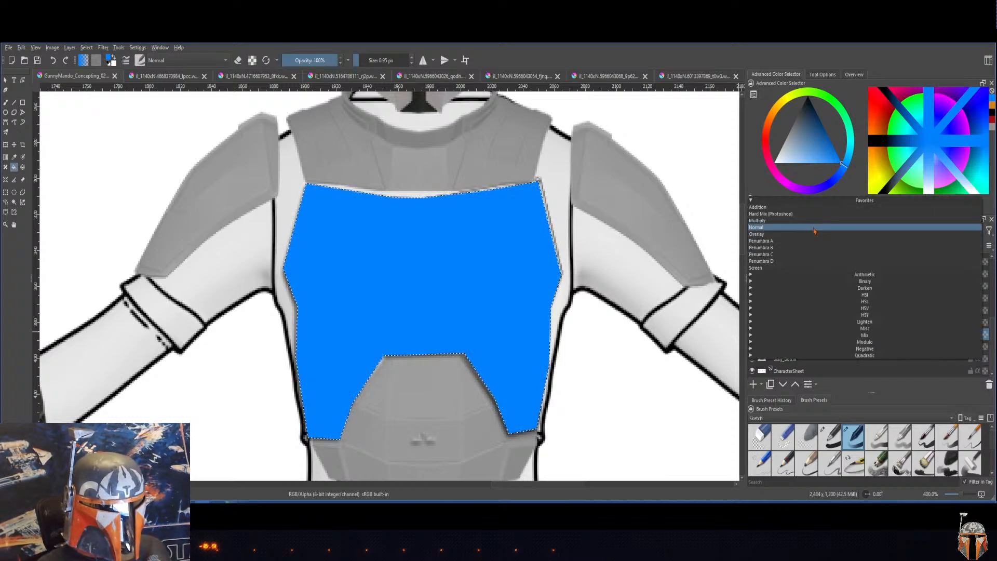
click(814, 221)
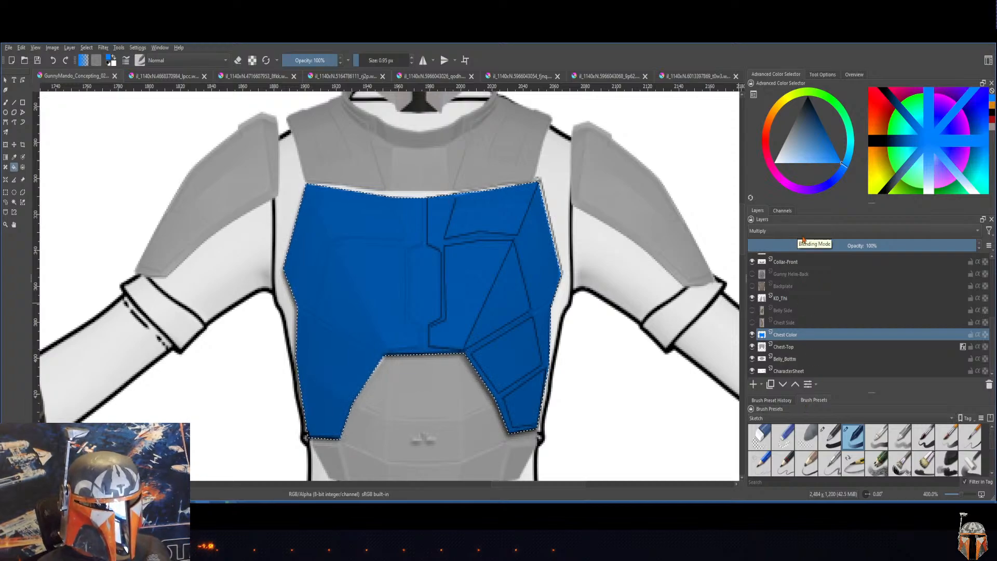
click(856, 245)
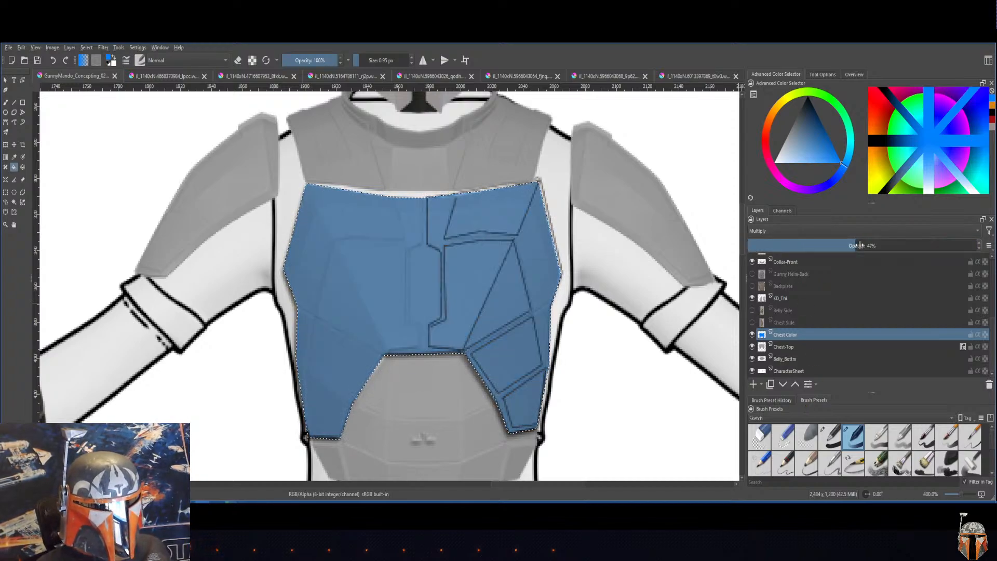
drag(860, 245, 981, 247)
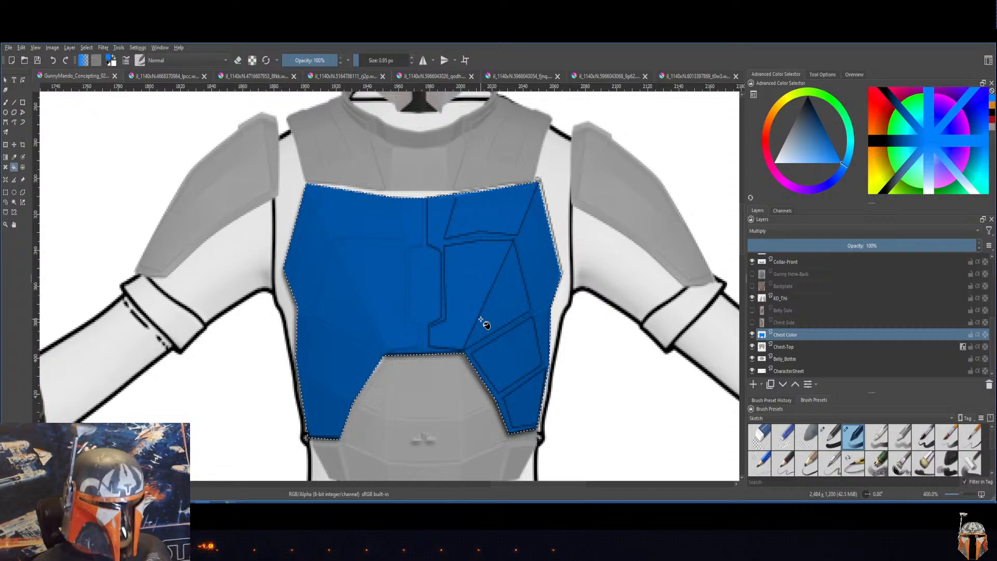
Step: Try the Overlay and Normal blending modes on the Chest Color layer, returning it to Multiply
click(766, 231)
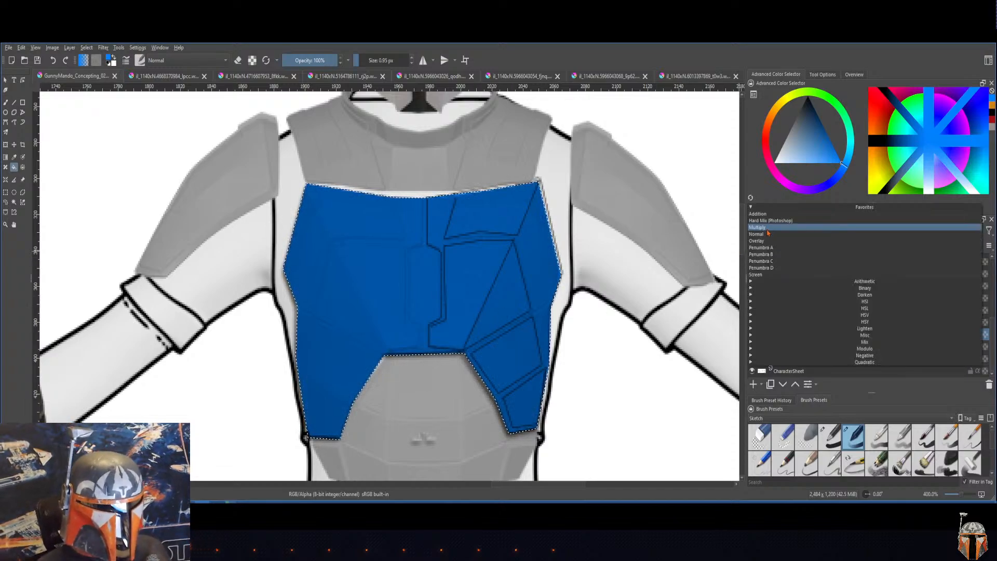
click(768, 241)
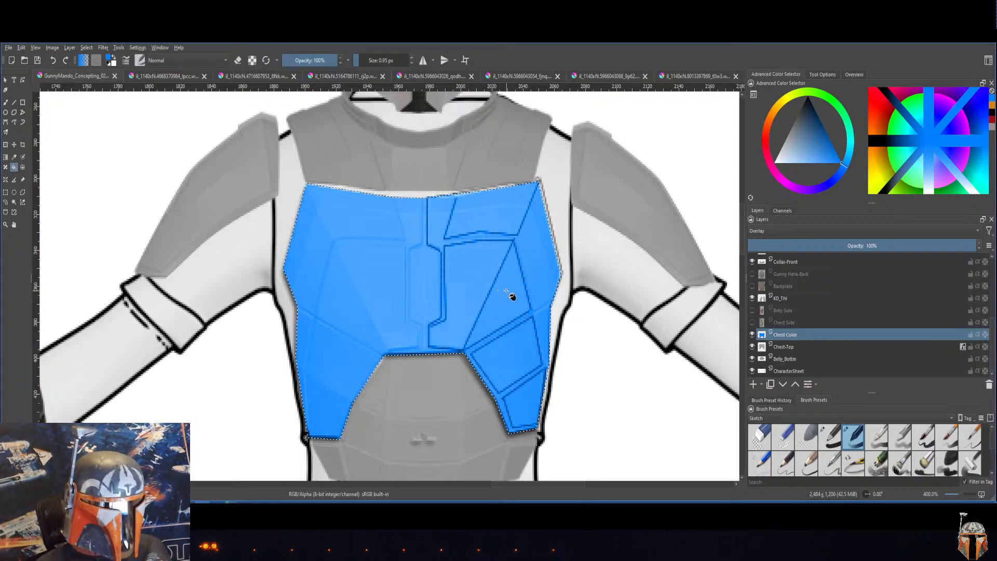
click(796, 233)
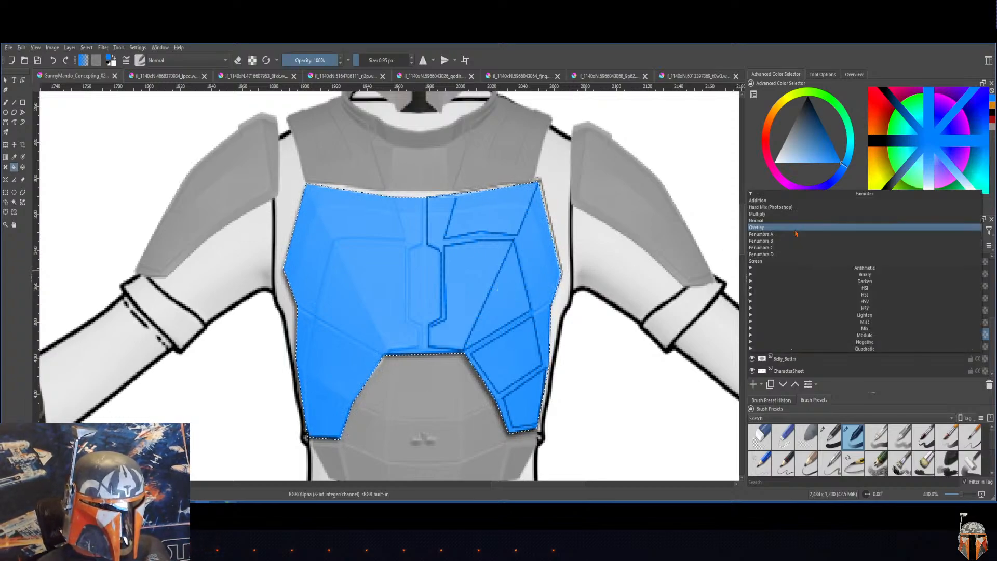
click(796, 224)
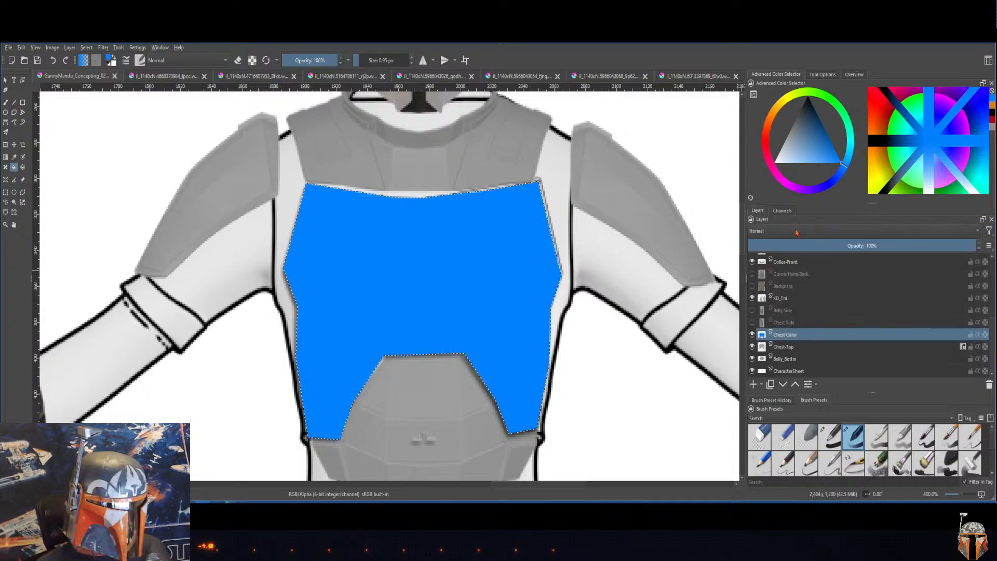
click(796, 232)
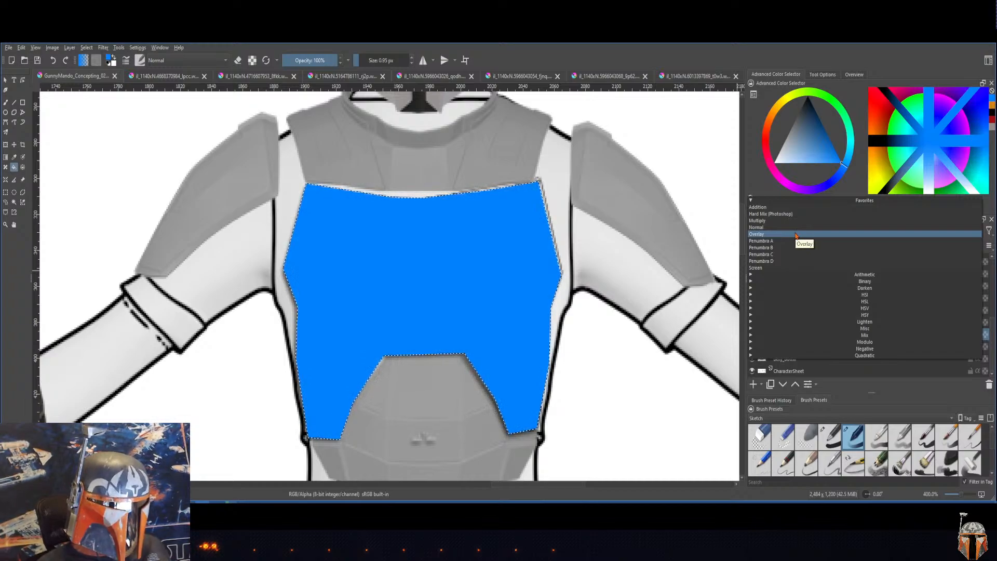
click(796, 234)
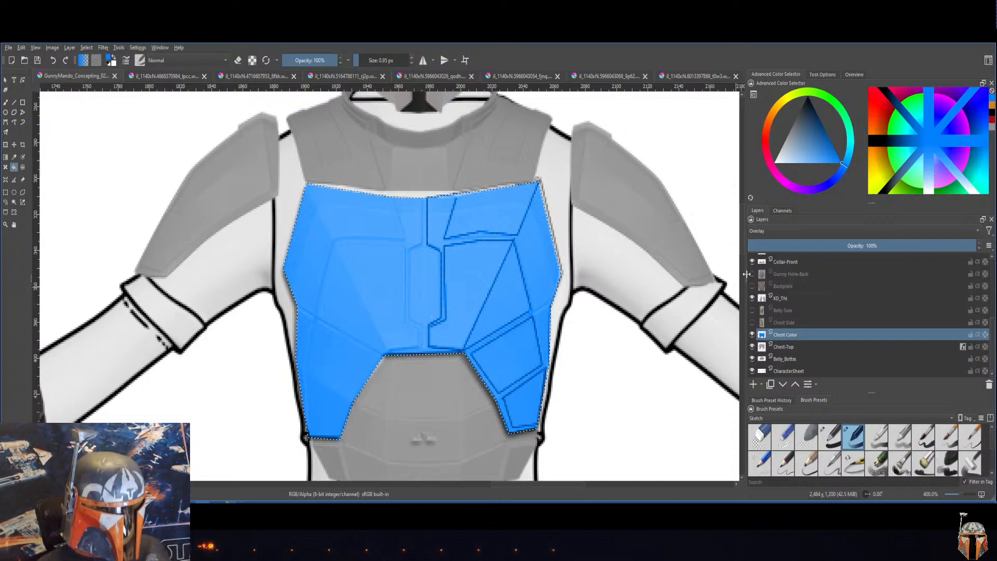
click(779, 233)
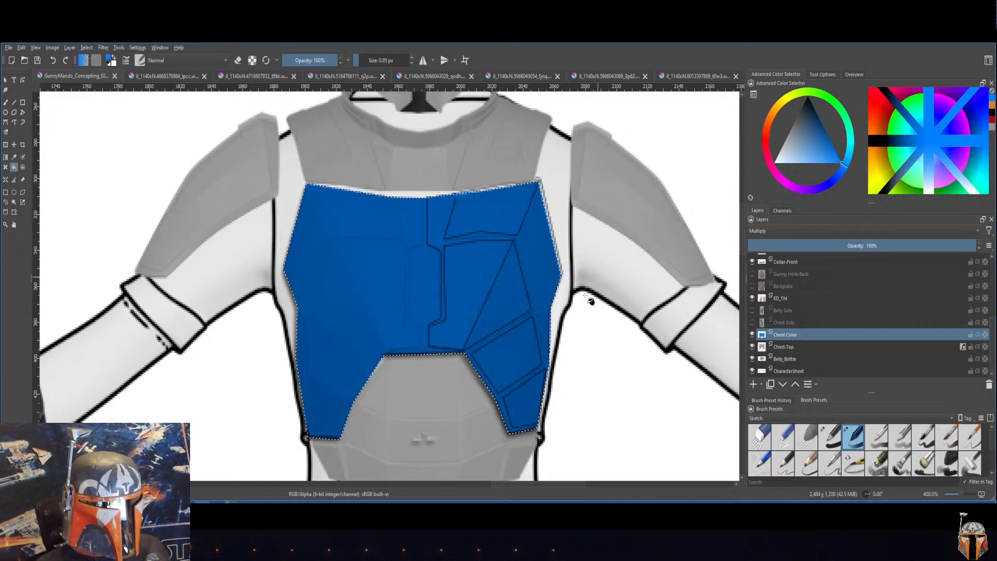
Step: Make the Belly_Bottom layer active and clear the chest plate selection
mouse_move(587, 301)
mouse_down()
mouse_move(583, 351)
mouse_move(600, 420)
mouse_up()
drag(601, 248, 601, 293)
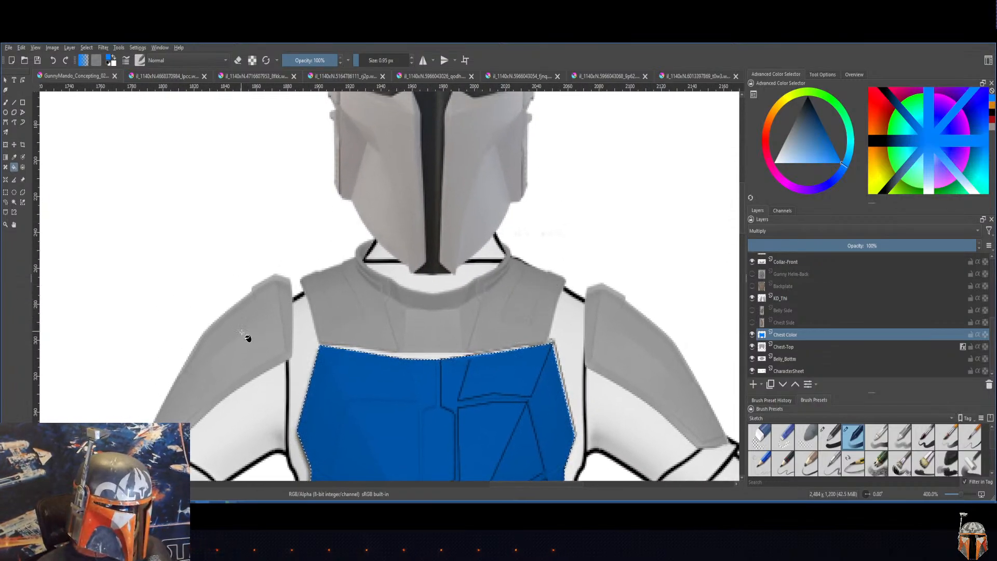
drag(576, 241, 506, 182)
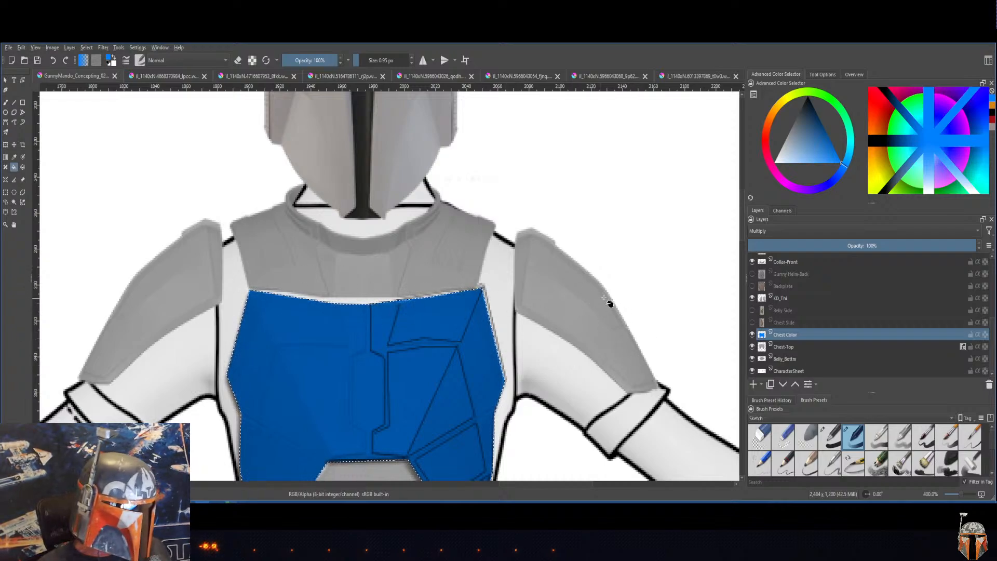
scroll(627, 365, up, 2)
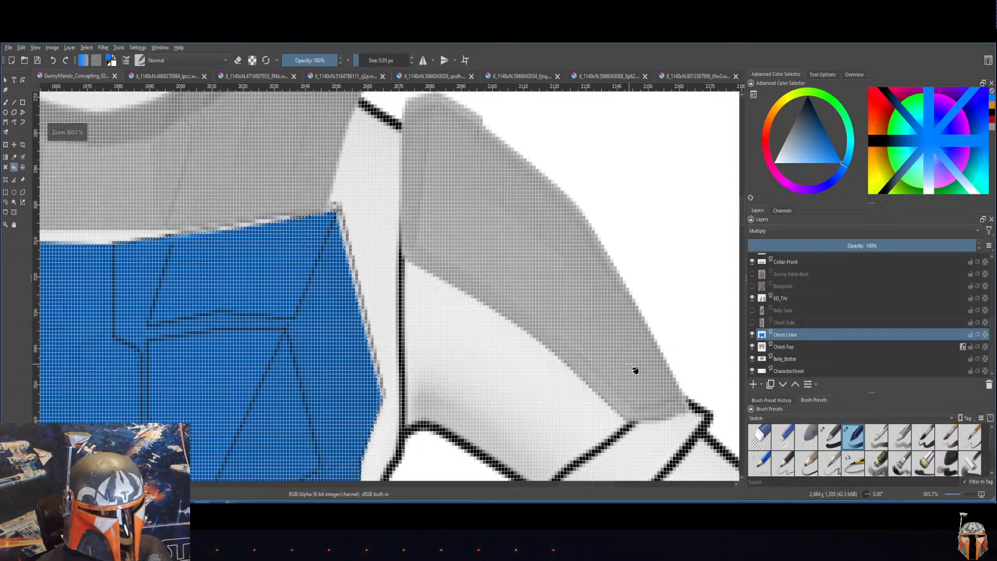
scroll(628, 365, down, 3)
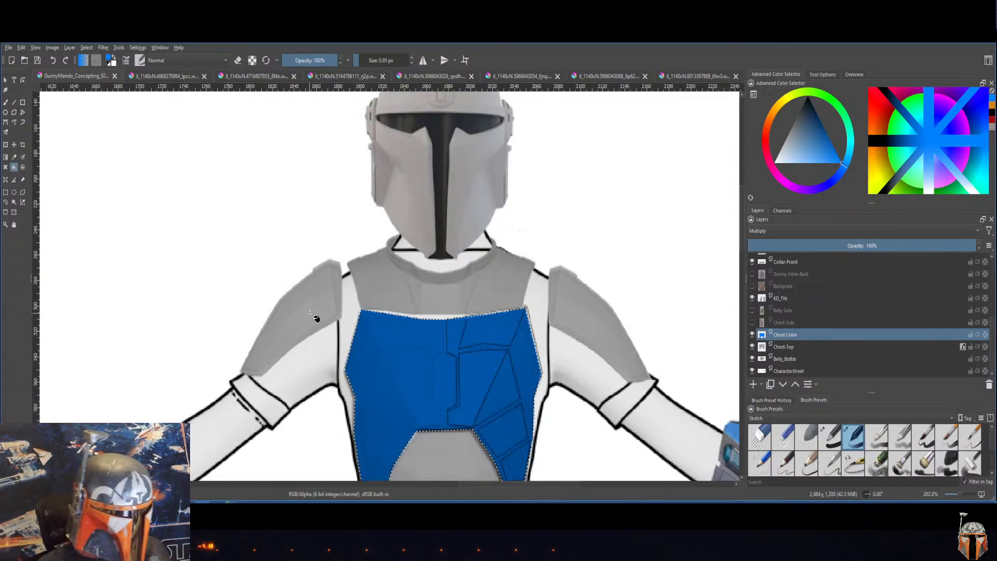
drag(294, 340, 270, 199)
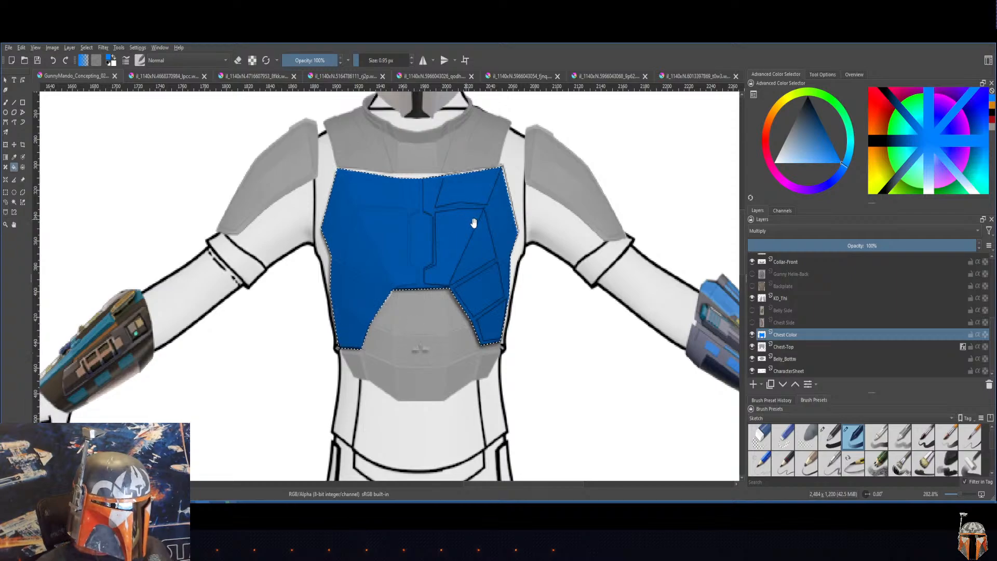
drag(553, 283, 556, 258)
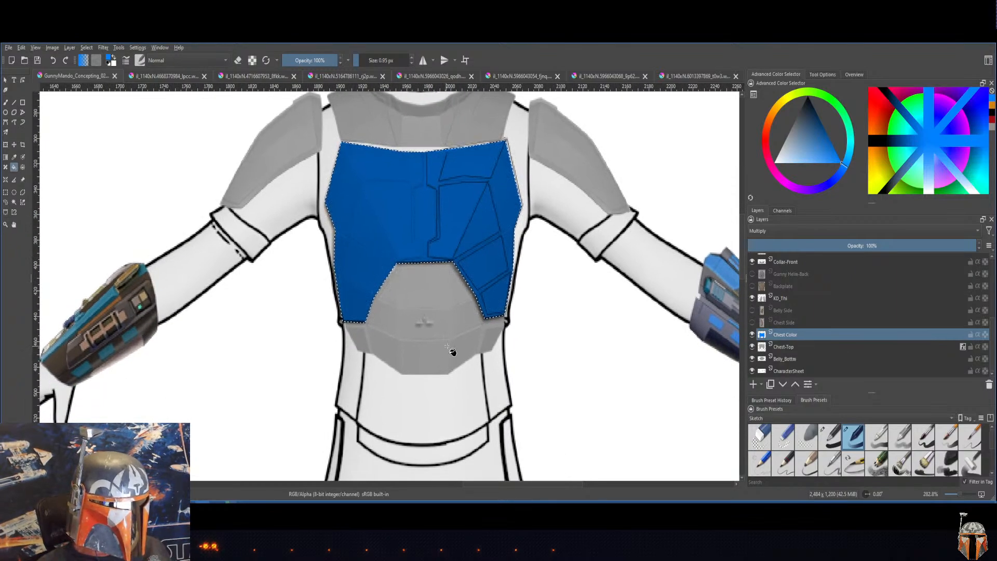
click(806, 357)
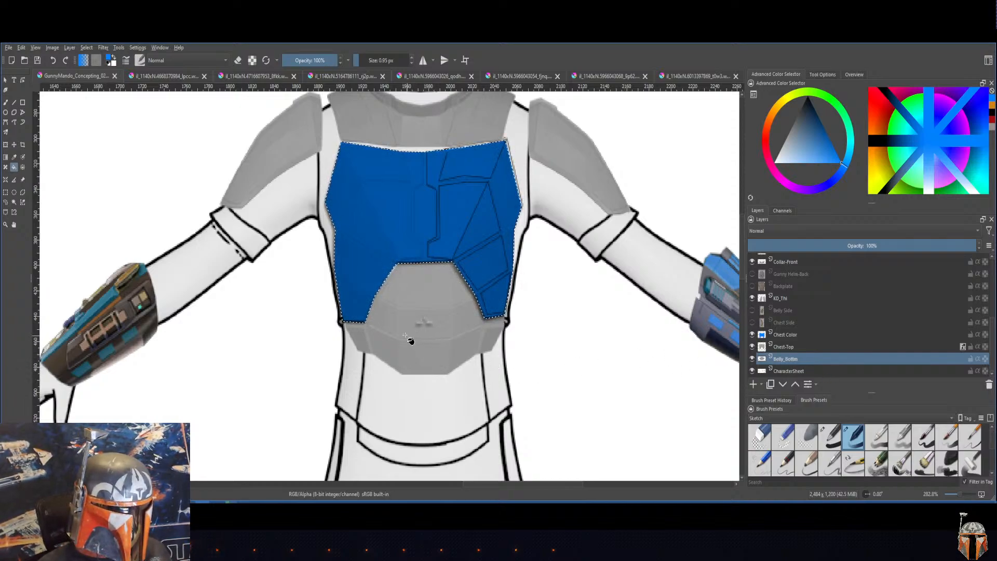
click(86, 48)
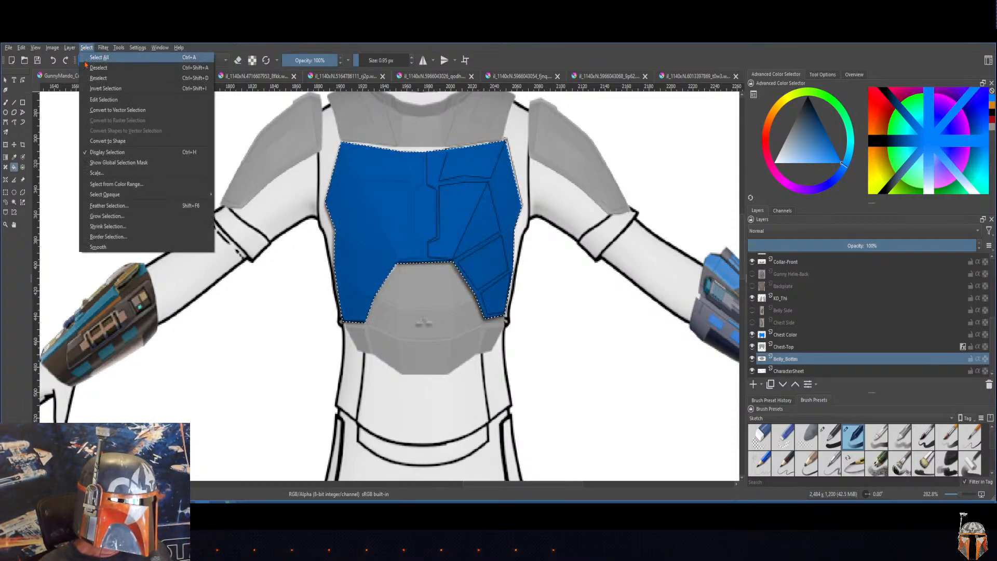
click(244, 384)
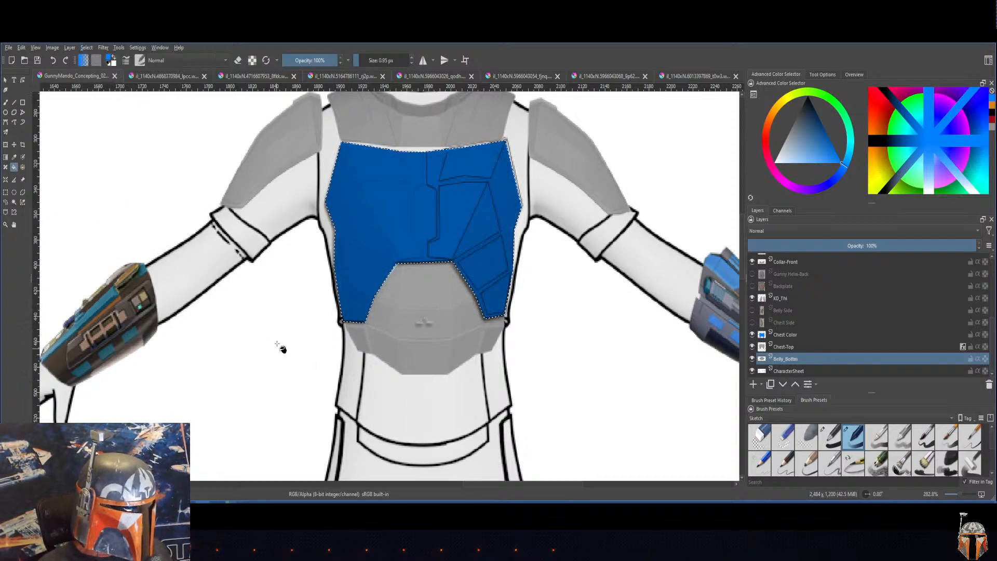
click(85, 47)
click(87, 67)
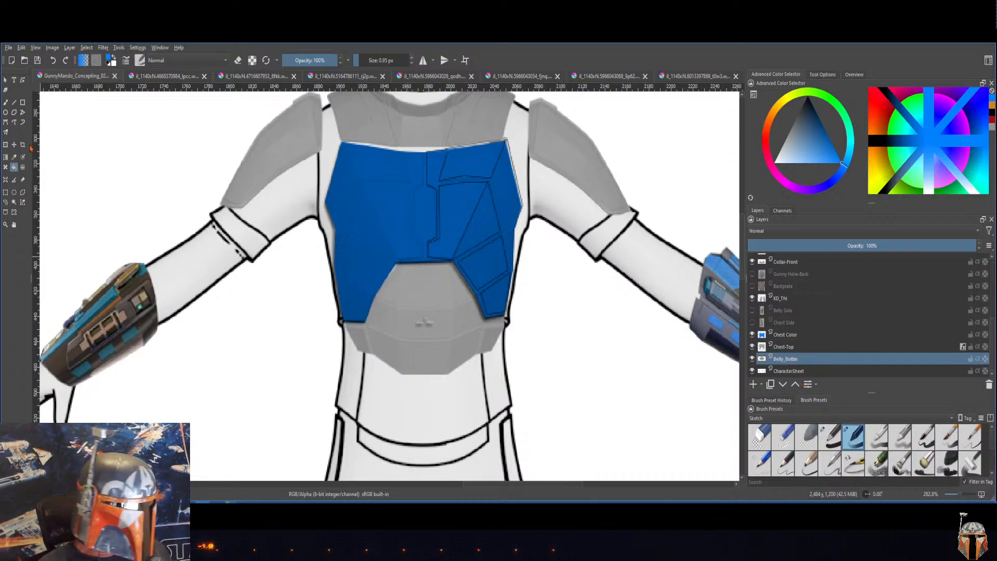
Step: Select the belly plate as a contiguous area, invert the selection twice, and flood-fill the plate with blue directly on the Belly_Bottom layer
click(14, 203)
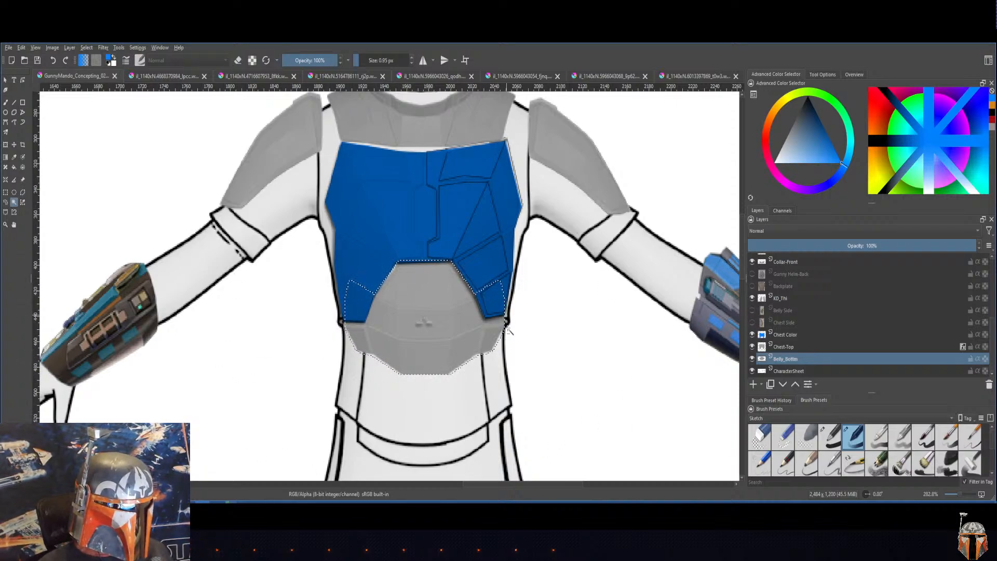
click(87, 48)
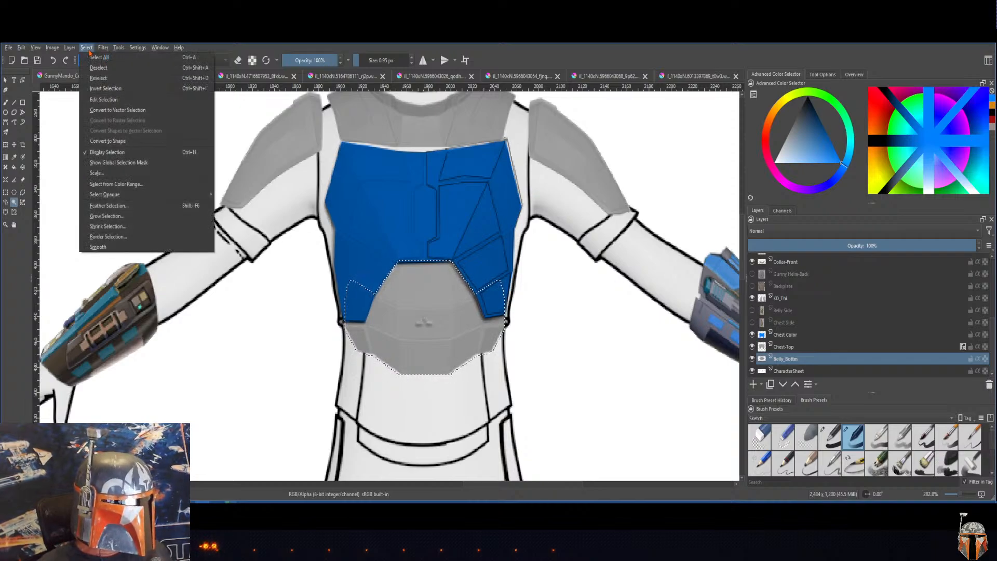
click(91, 90)
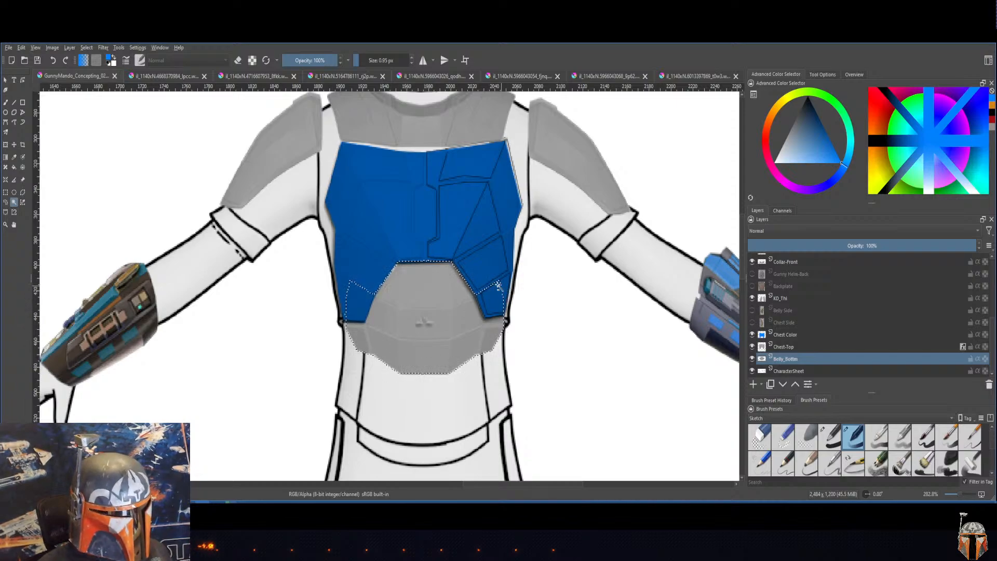
click(84, 49)
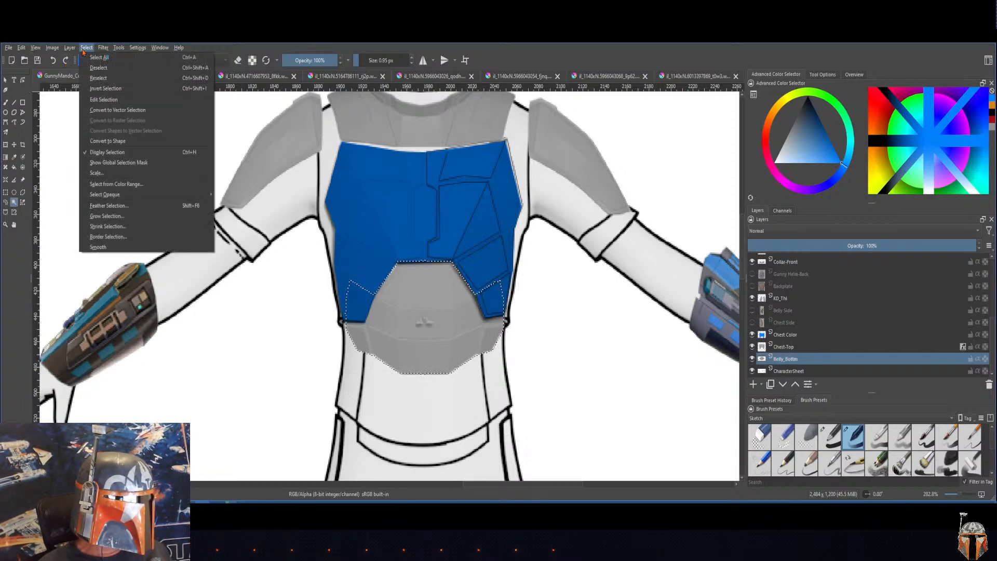
click(89, 90)
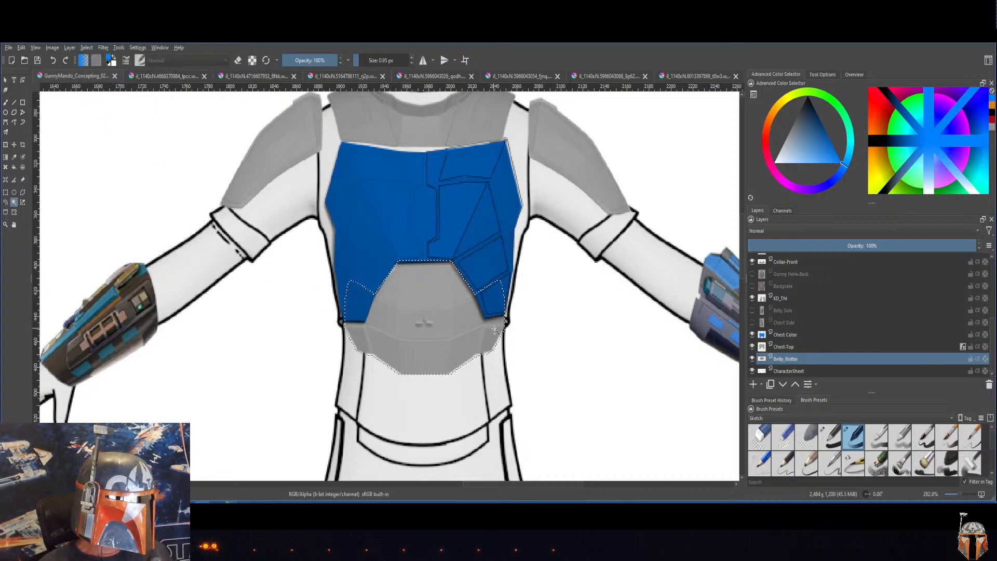
click(14, 168)
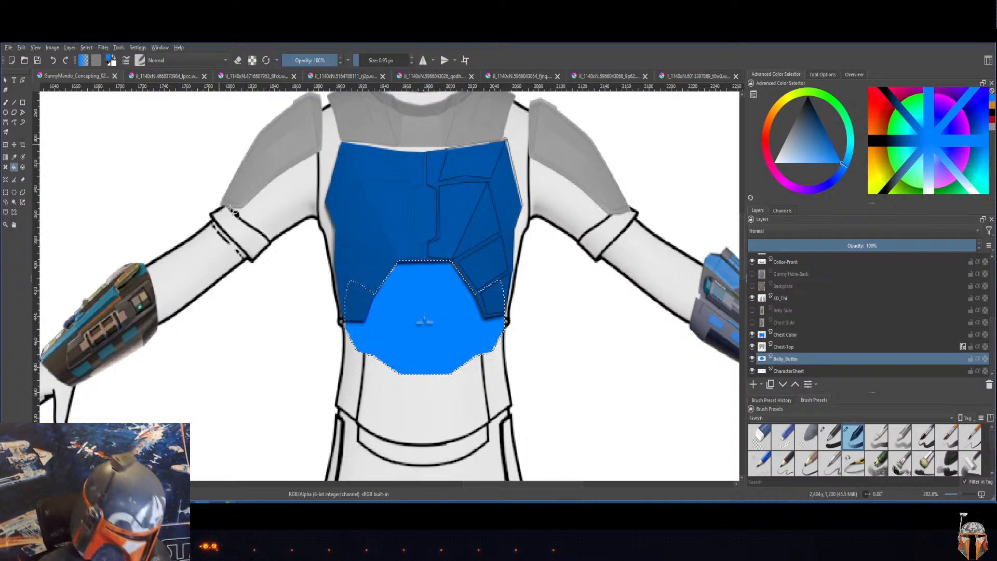
Step: Undo the belly plate's blue fill, the two selection inversions and the contiguous selection
click(23, 47)
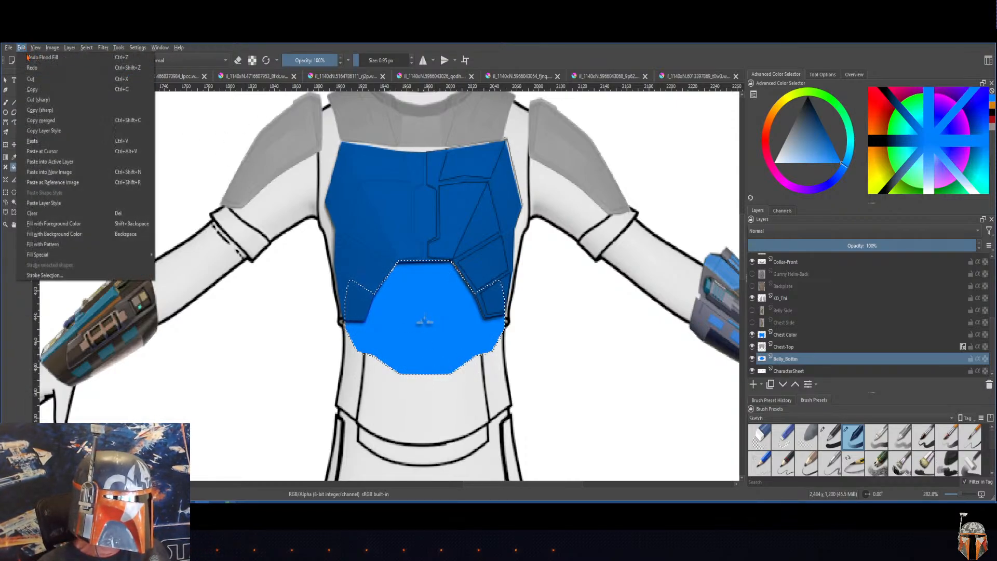
click(30, 58)
click(21, 47)
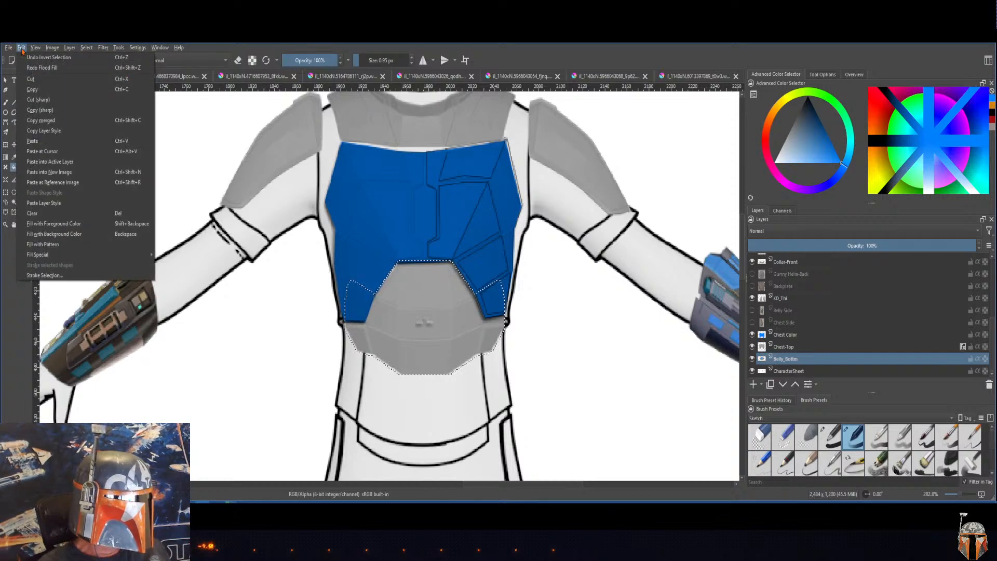
click(25, 60)
click(21, 48)
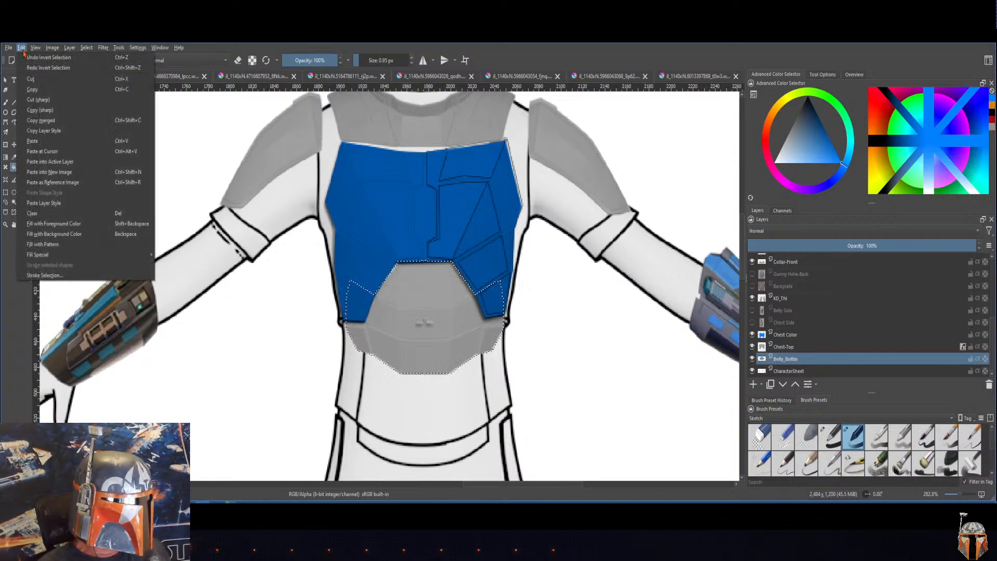
click(24, 59)
click(20, 48)
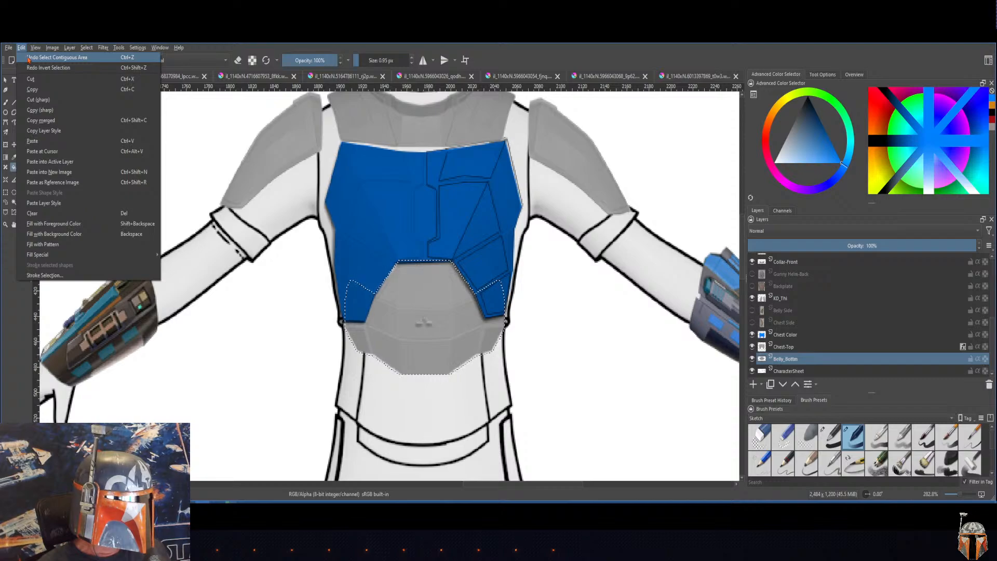
click(25, 59)
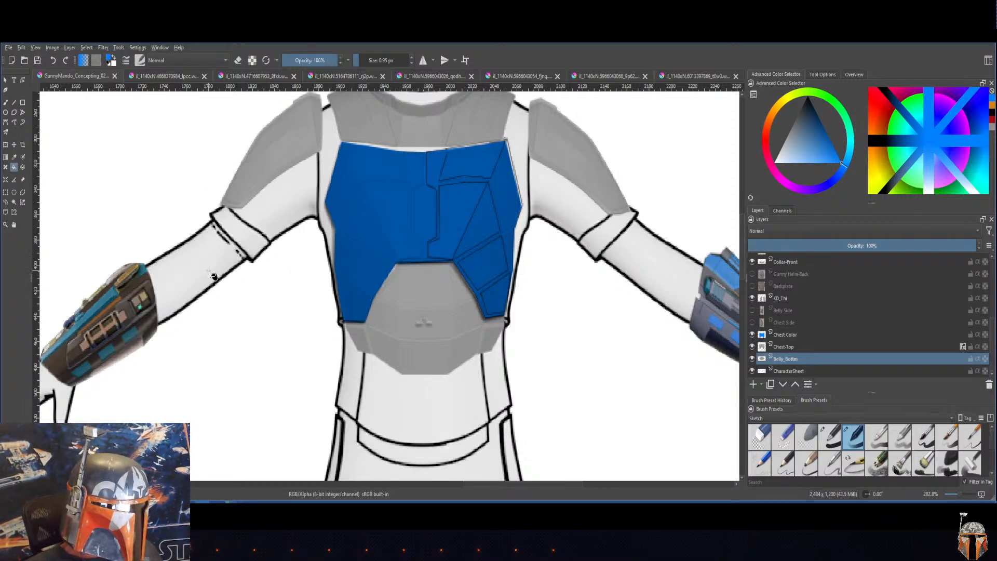
Step: Reselect the belly plate with the Contiguous Selection tool and fill it with the blue foreground color on the Belly_Bottom layer
click(14, 202)
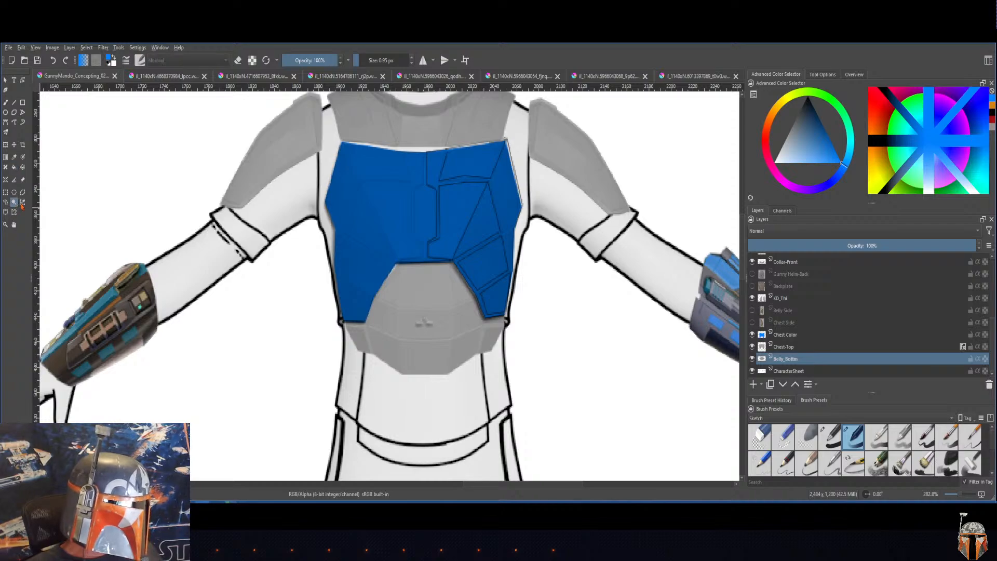
click(267, 303)
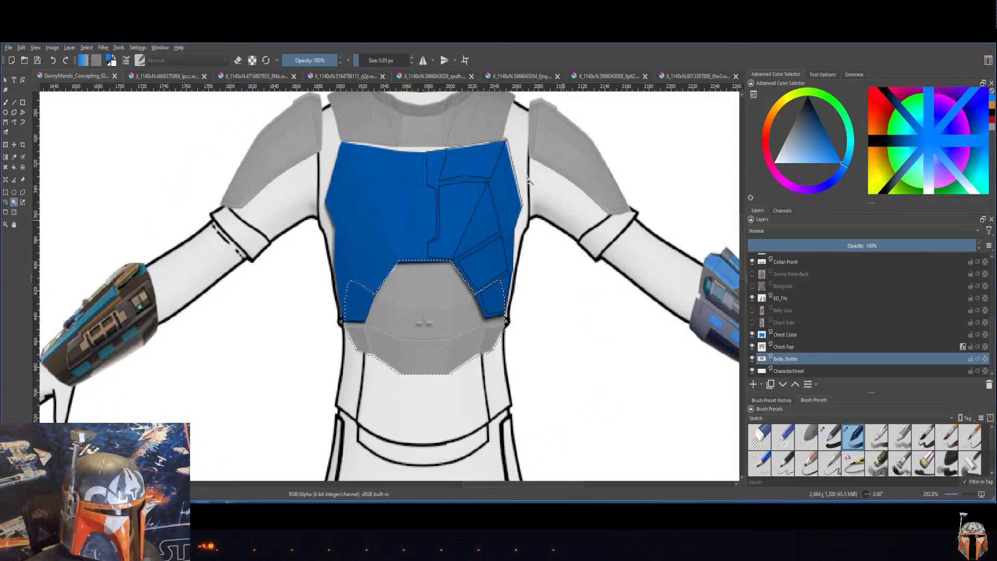
click(14, 168)
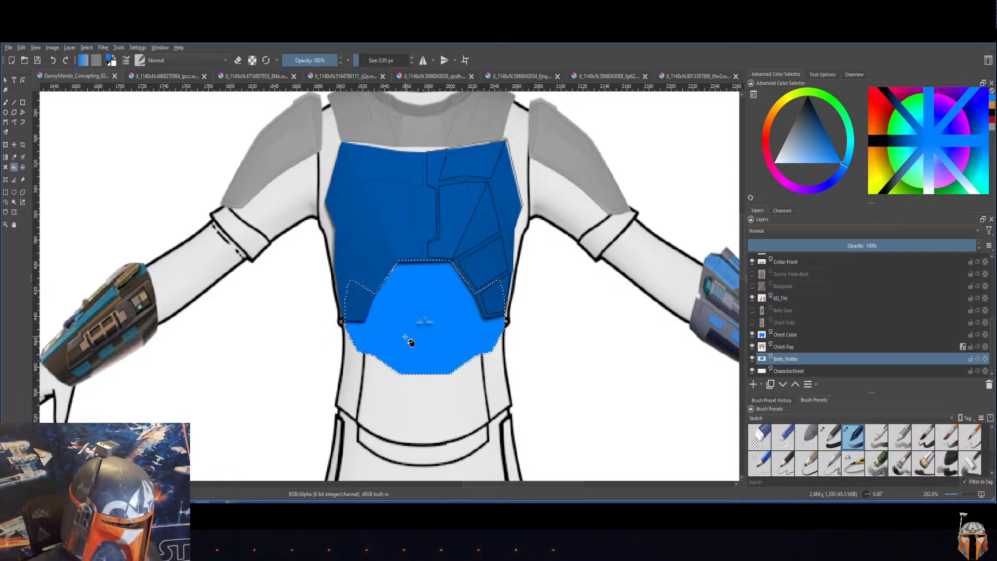
key(ctrl+z)
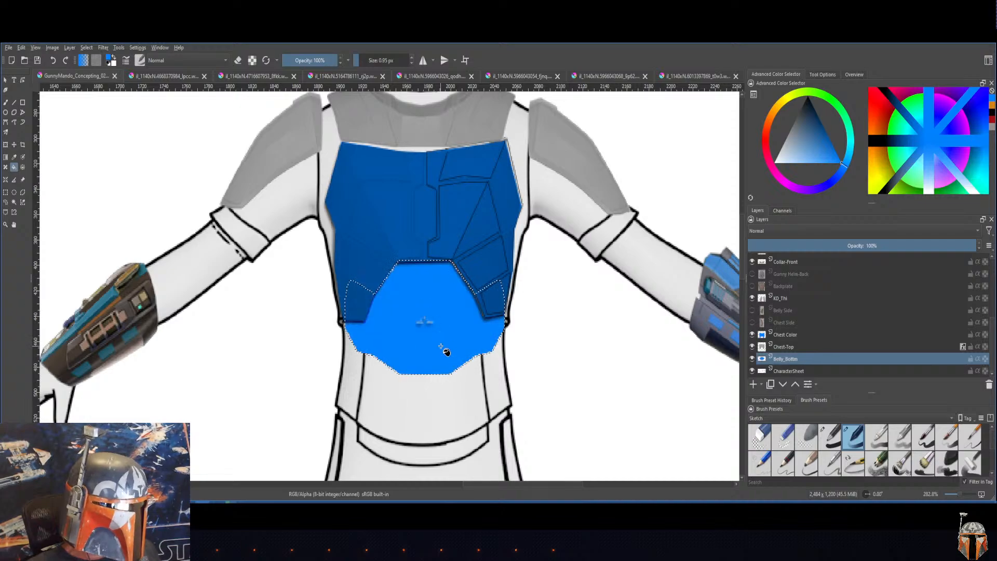
Step: Try the Overlay blending mode on the Belly_Bottom layer, and set the layer to Multiply
click(825, 233)
click(822, 234)
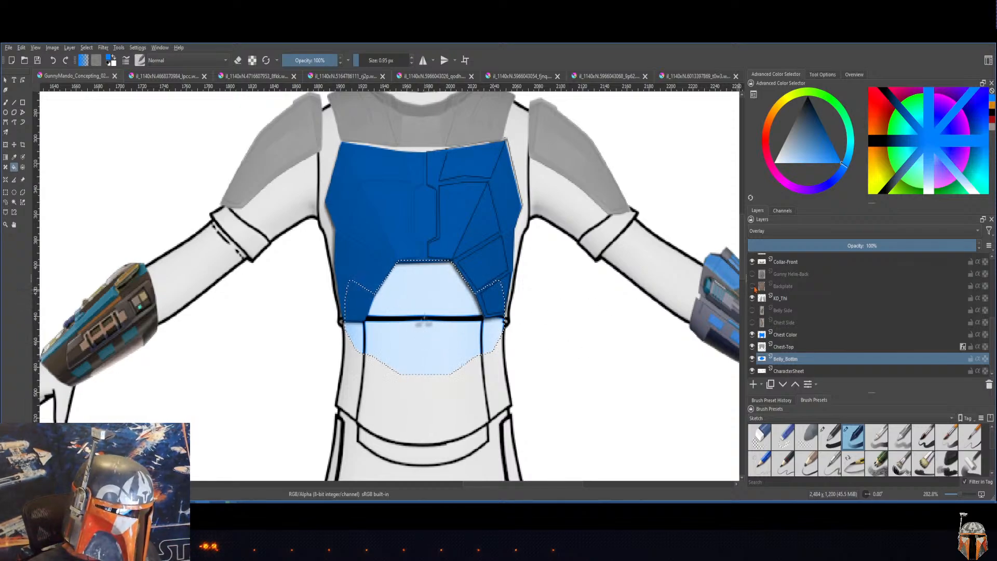
click(803, 233)
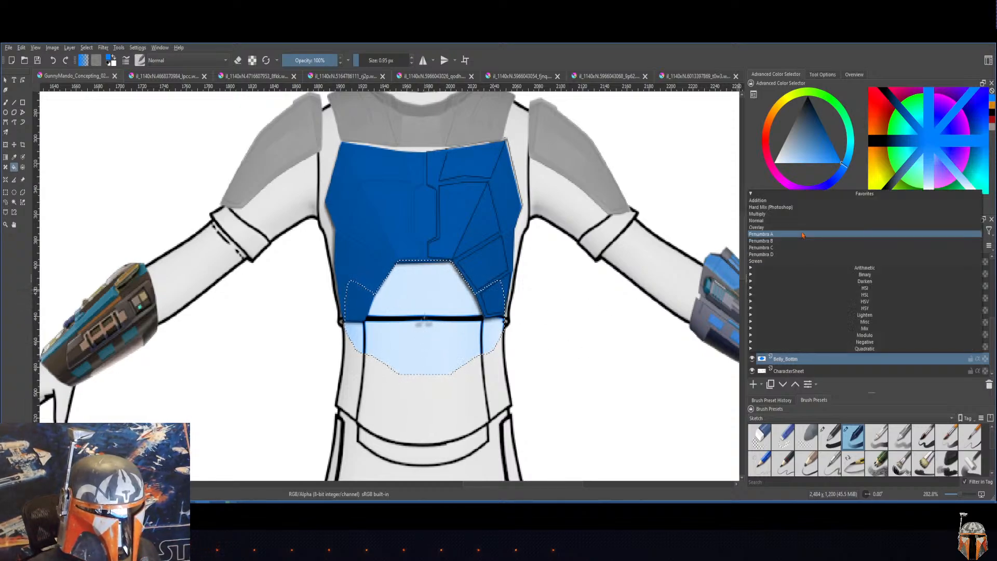
click(798, 215)
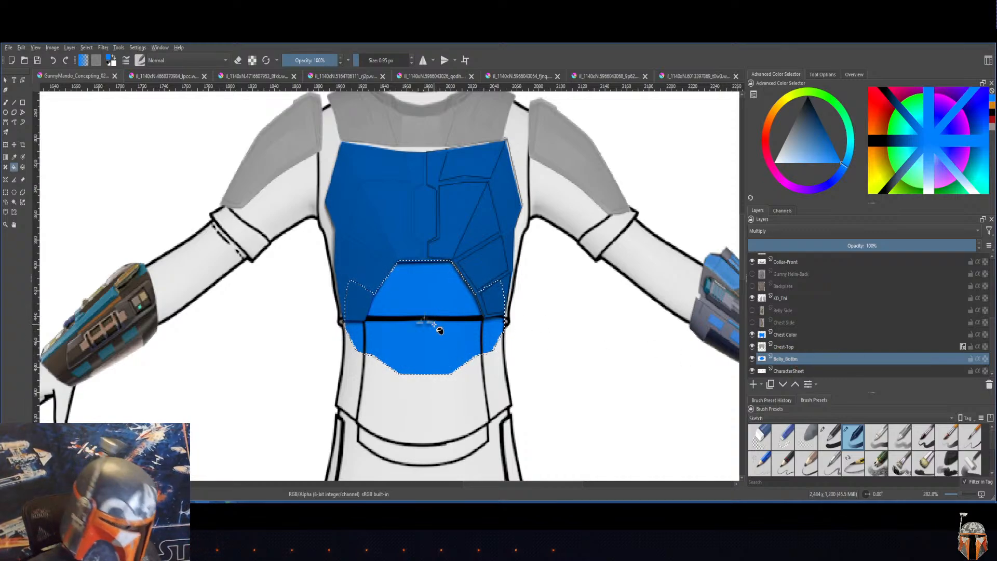
Step: Undo the blue fill and Multiply mode on Belly_Bottom, and add a paint layer named Belly Color above it
key(ctrl+z)
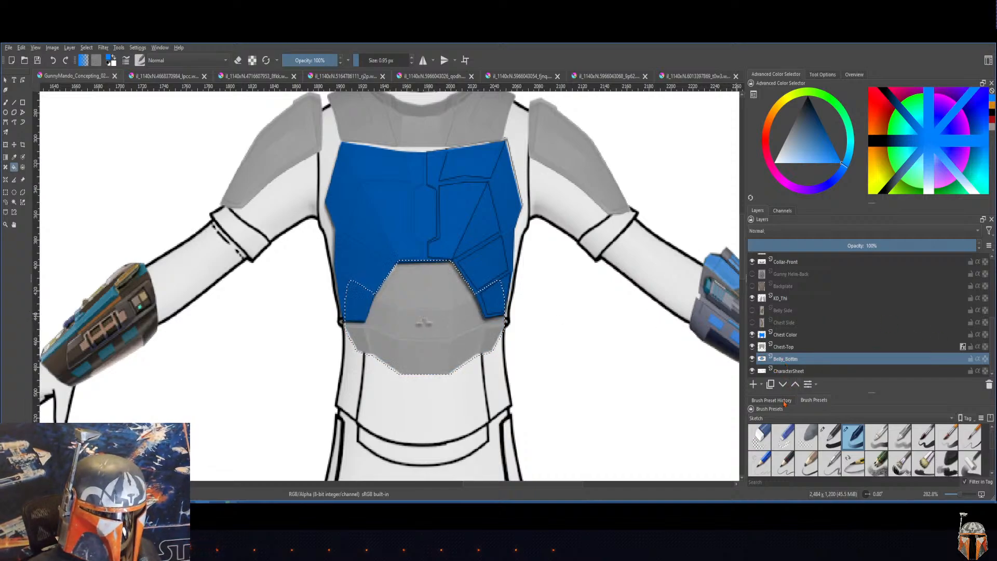
click(753, 384)
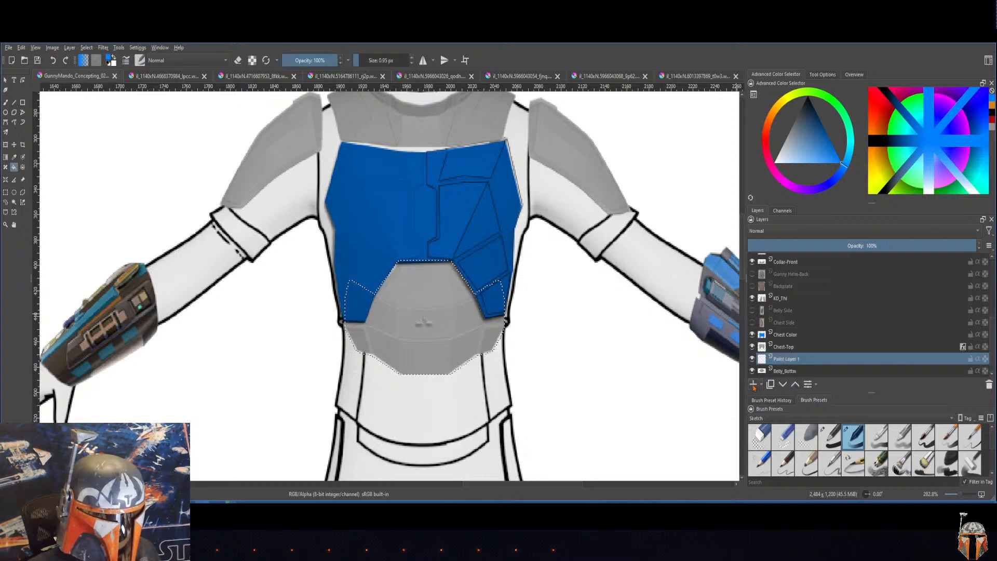
double_click(794, 357)
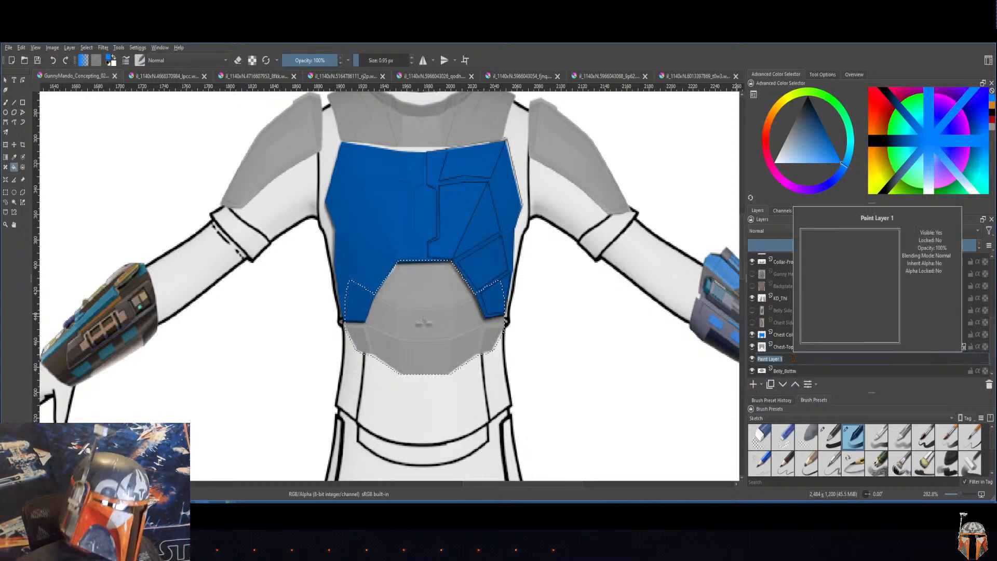
text(zzzzzz)
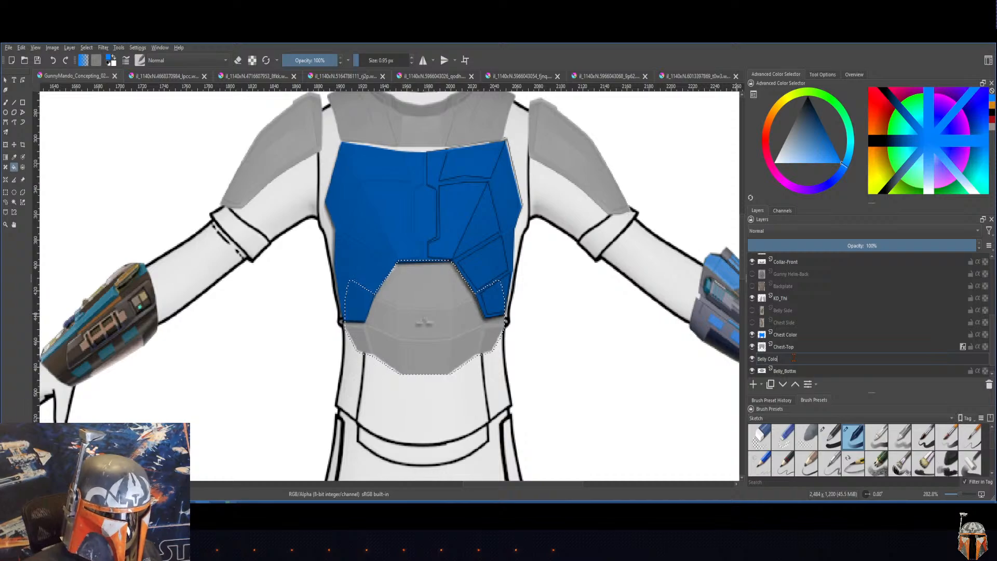
key(Return)
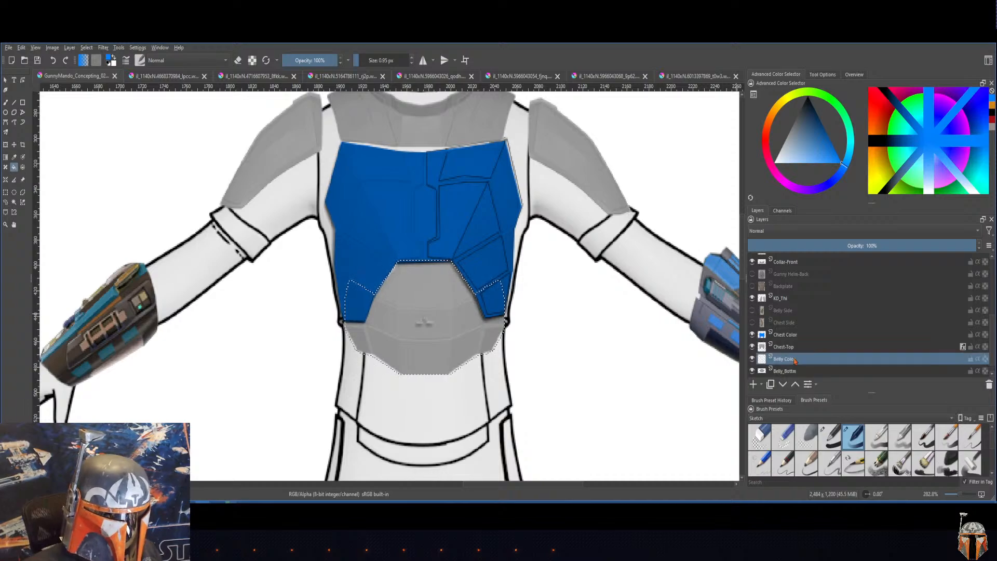
Step: Fill the selected belly plate with the blue foreground color on the Belly Color layer and set its blending mode to Multiply
click(444, 314)
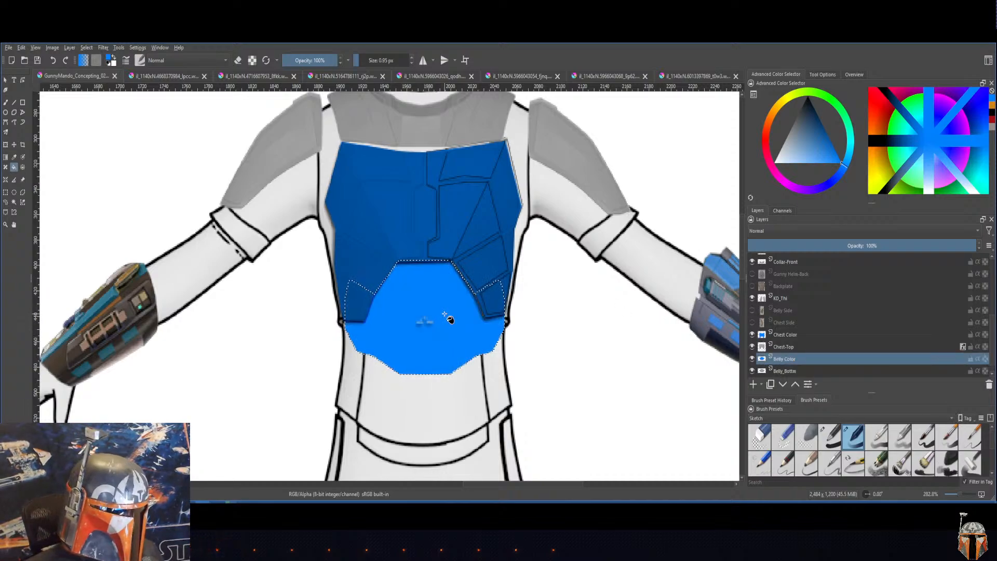
click(836, 230)
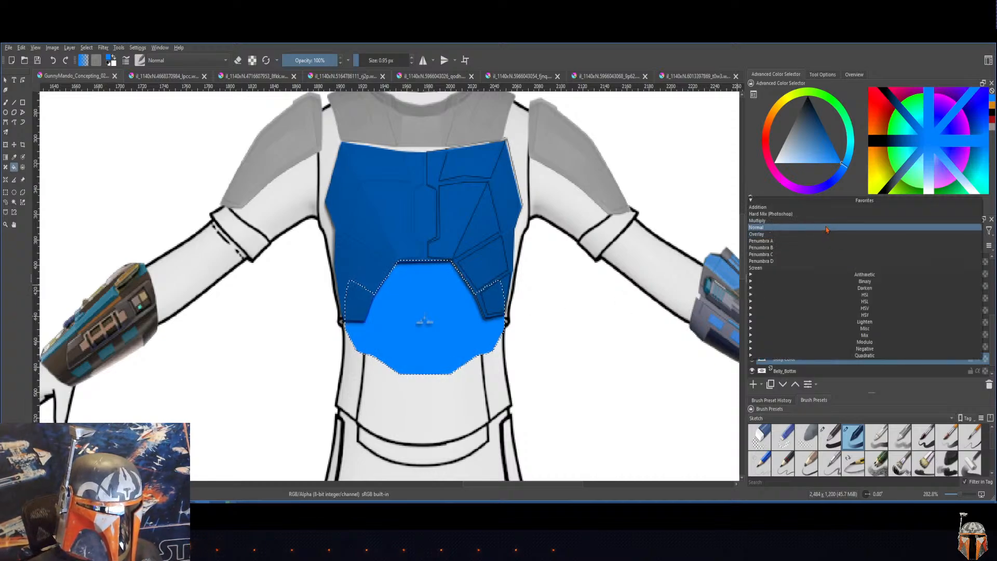
click(825, 221)
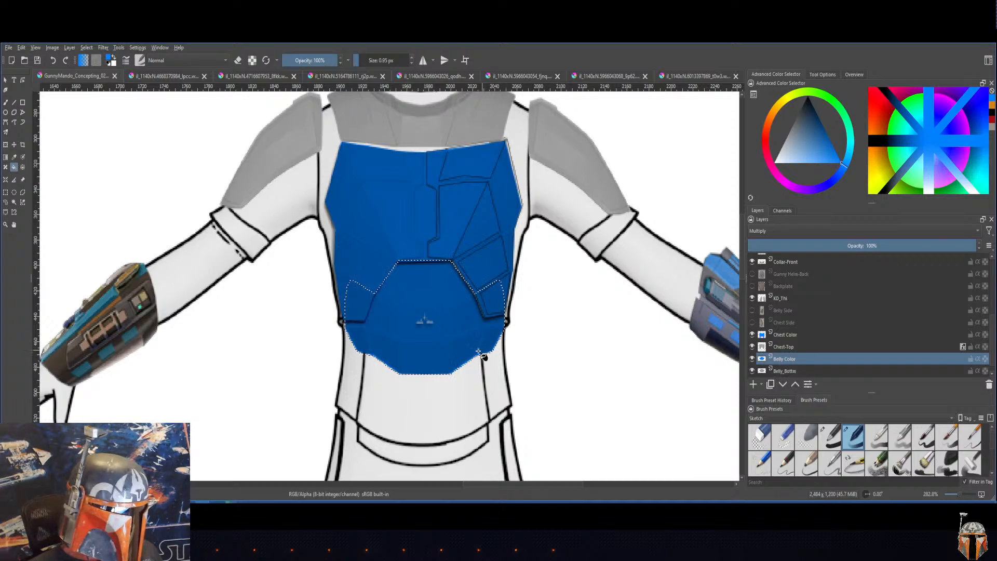
Step: Apply a Levels adjustment to the Belly_Bottom layer with input black at 36 and input white at 217, nudging the midtones slightly
click(785, 371)
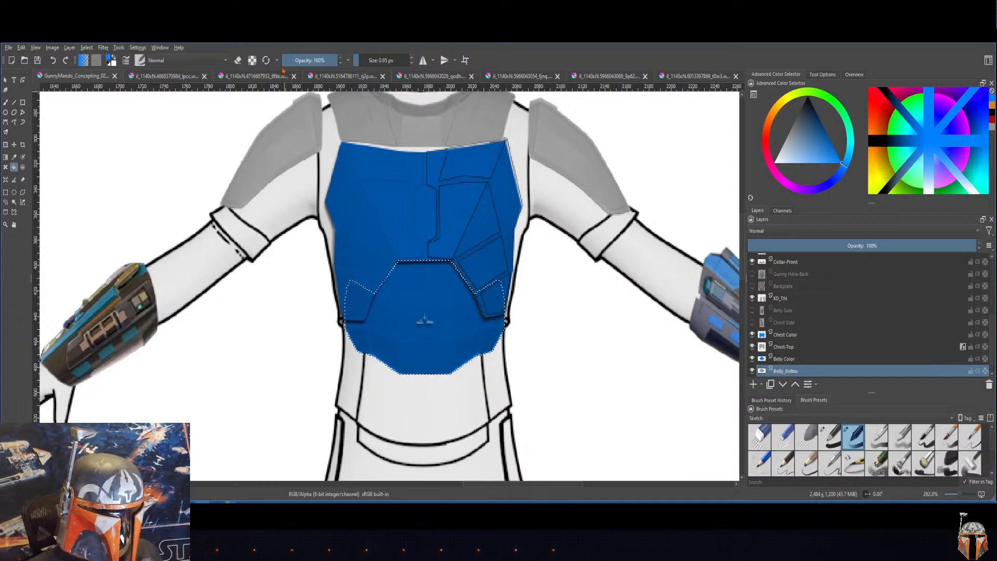
click(105, 48)
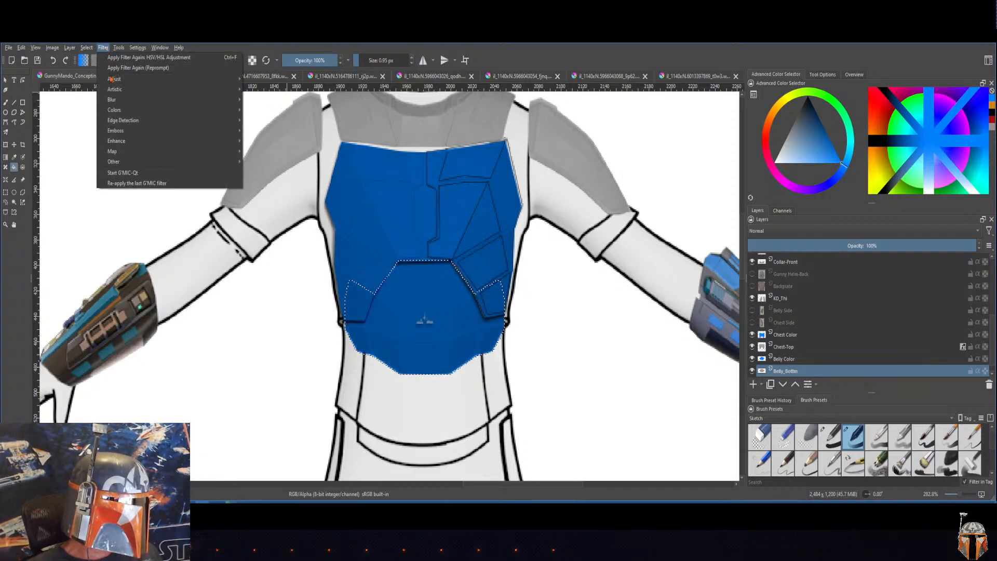
mouse_move(111, 79)
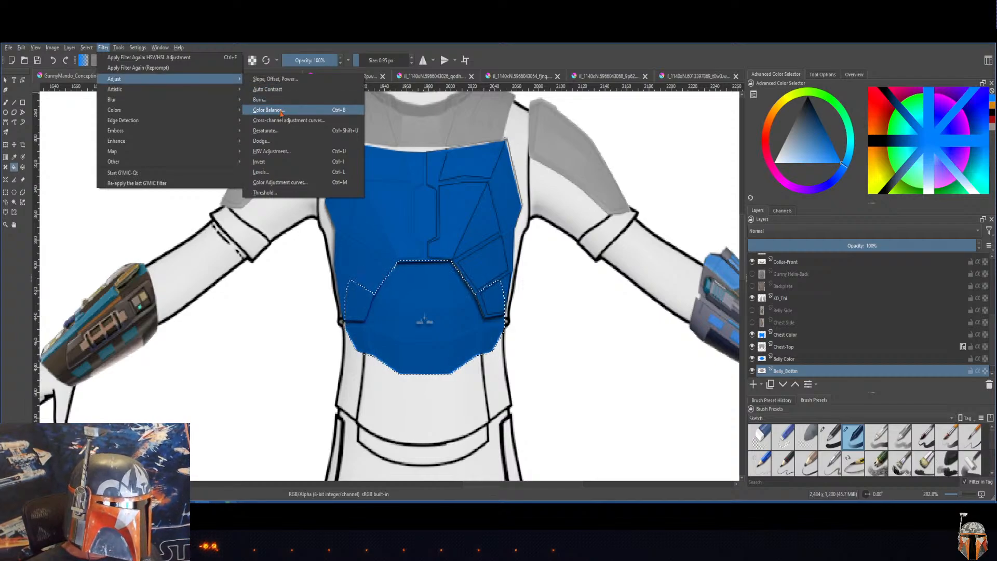
click(272, 173)
drag(665, 219, 661, 157)
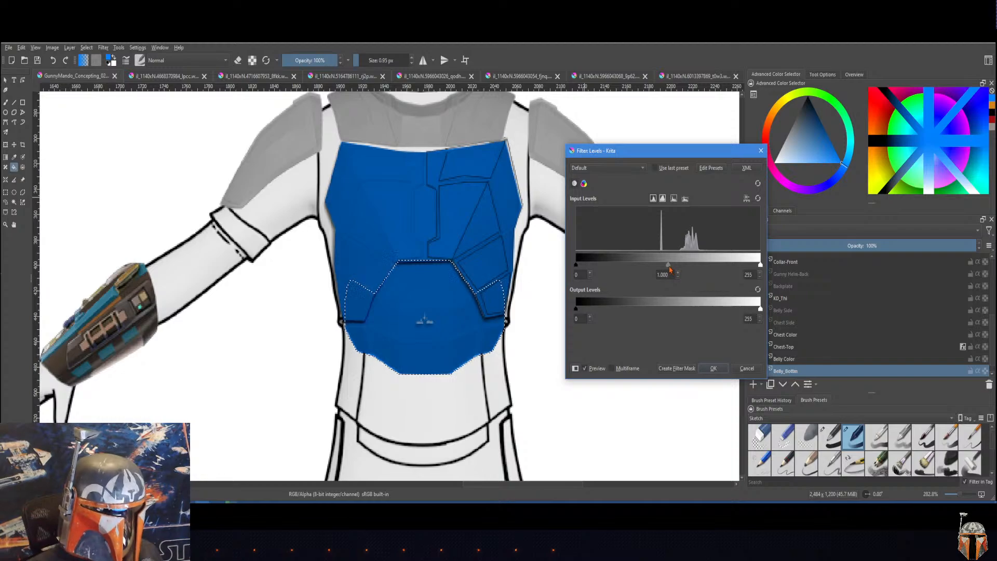
mouse_move(669, 266)
mouse_down()
mouse_move(626, 267)
mouse_move(669, 268)
mouse_up()
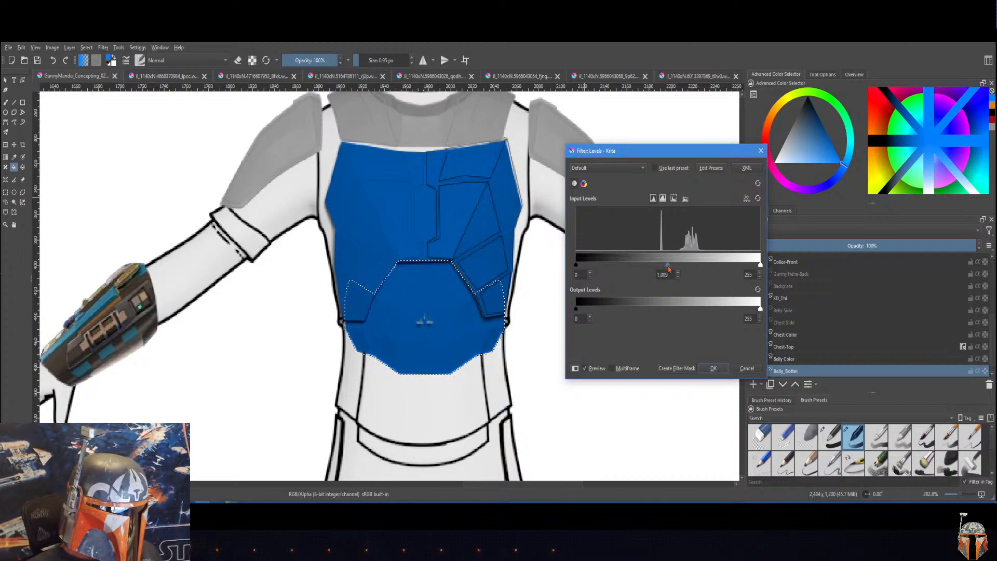
drag(761, 268, 733, 271)
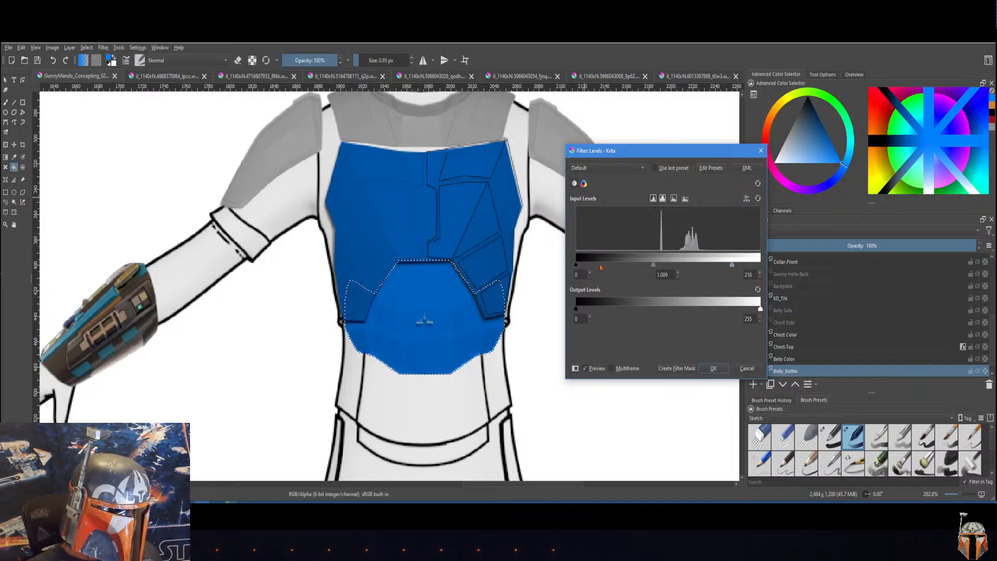
drag(577, 267, 603, 268)
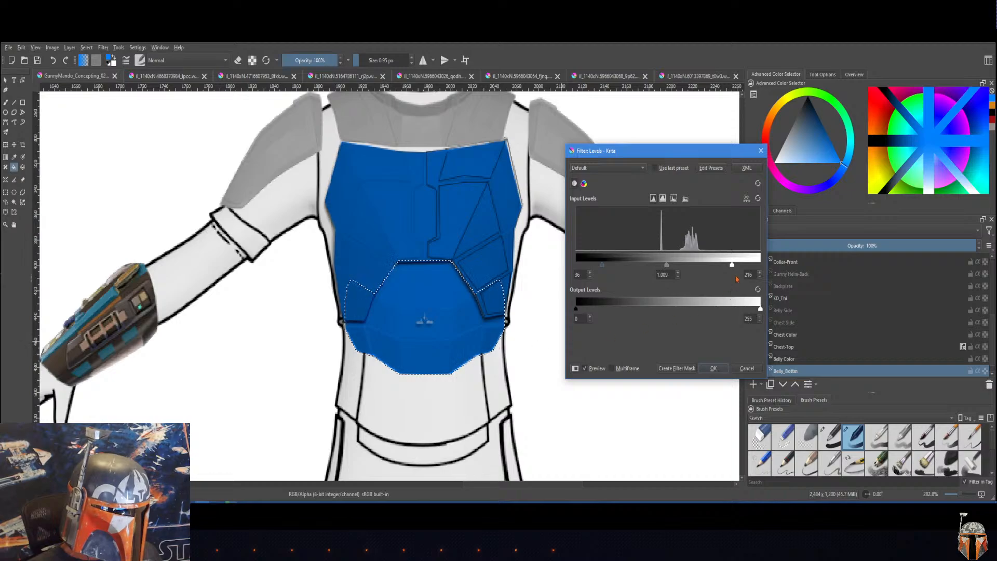
drag(732, 267, 732, 267)
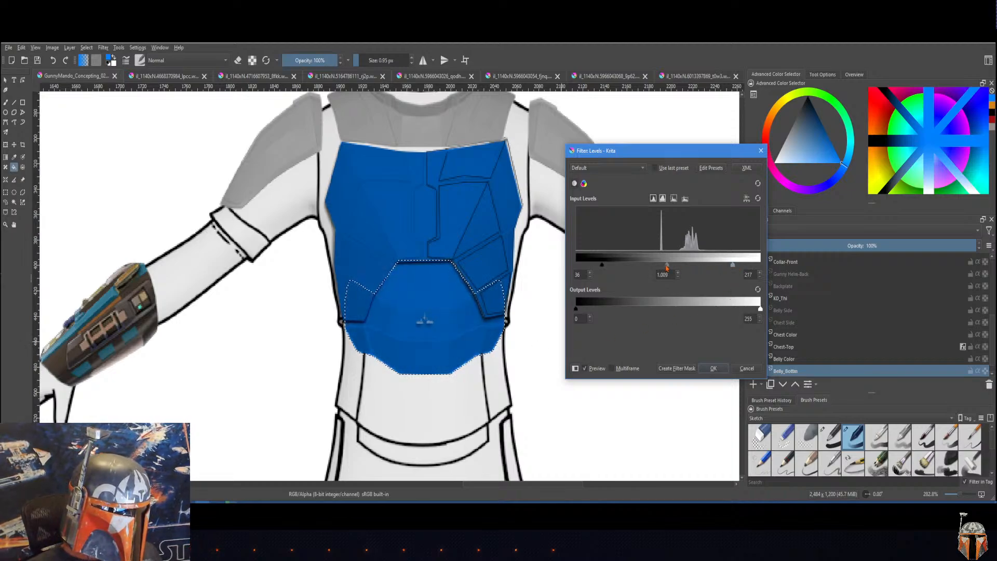
mouse_move(666, 267)
mouse_down()
mouse_move(678, 267)
mouse_move(667, 269)
mouse_up()
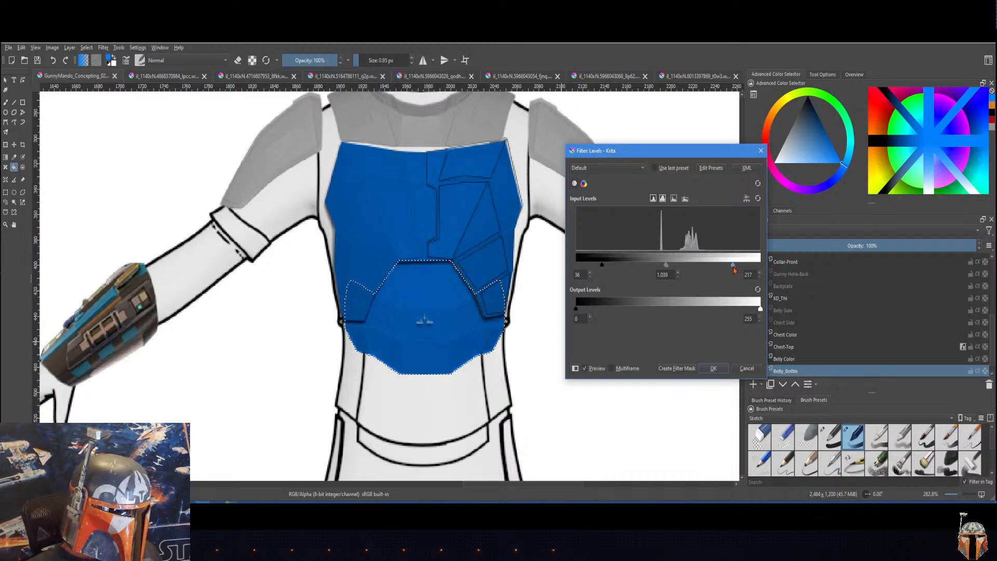
click(715, 367)
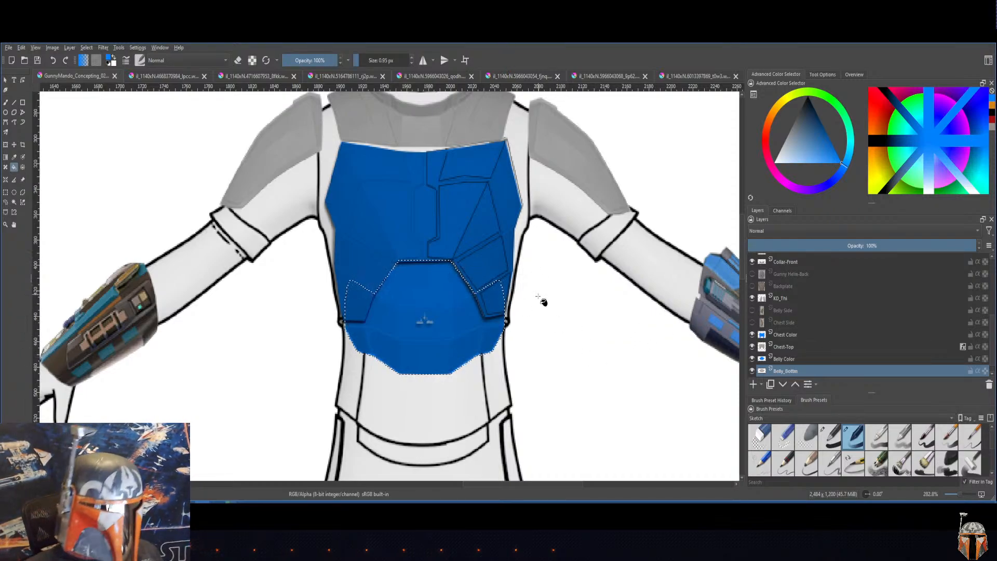
Step: Check the blue armor against the whole figure and deselect the belly plate
scroll(565, 283, down, 1)
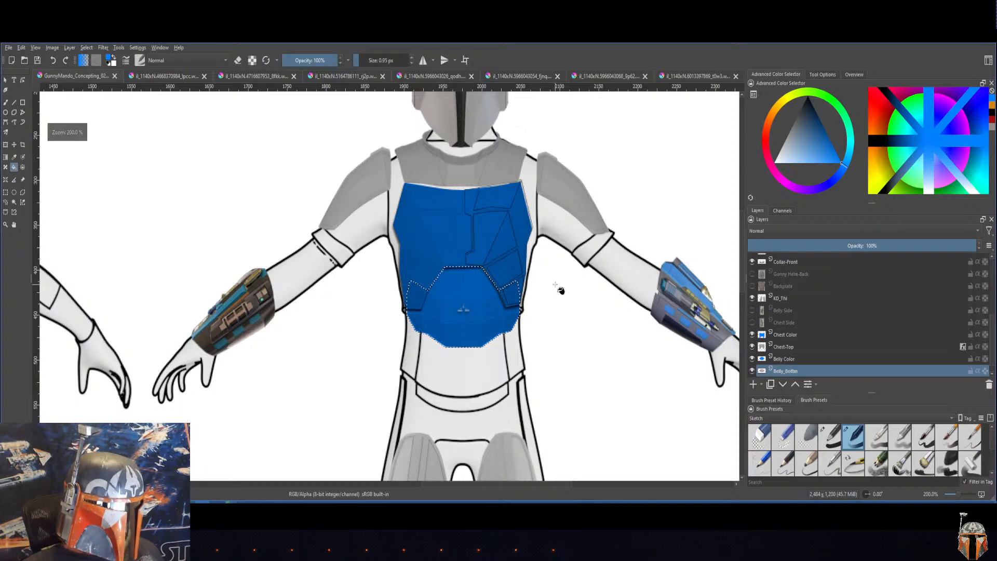
scroll(565, 283, up, 1)
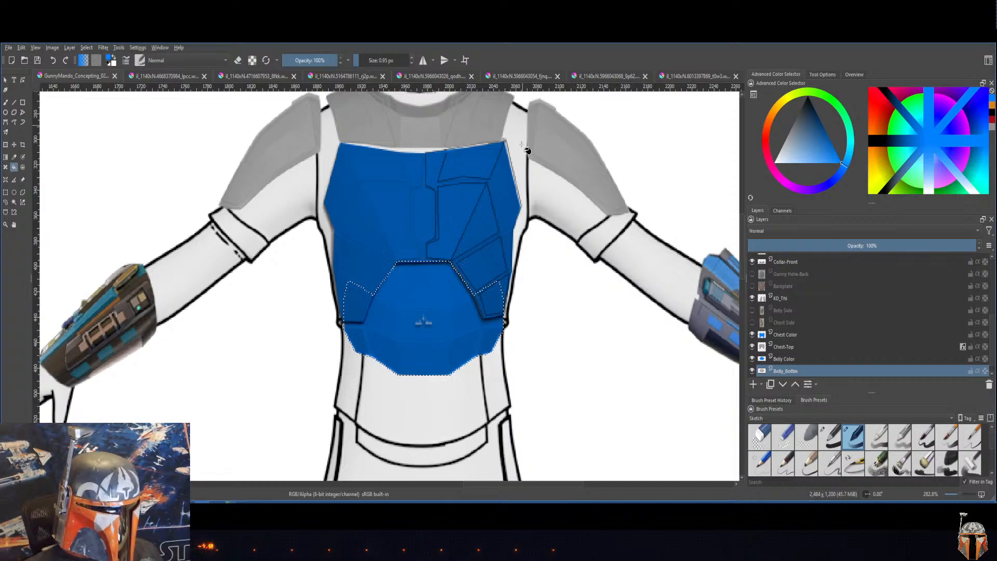
scroll(736, 299, down, 5)
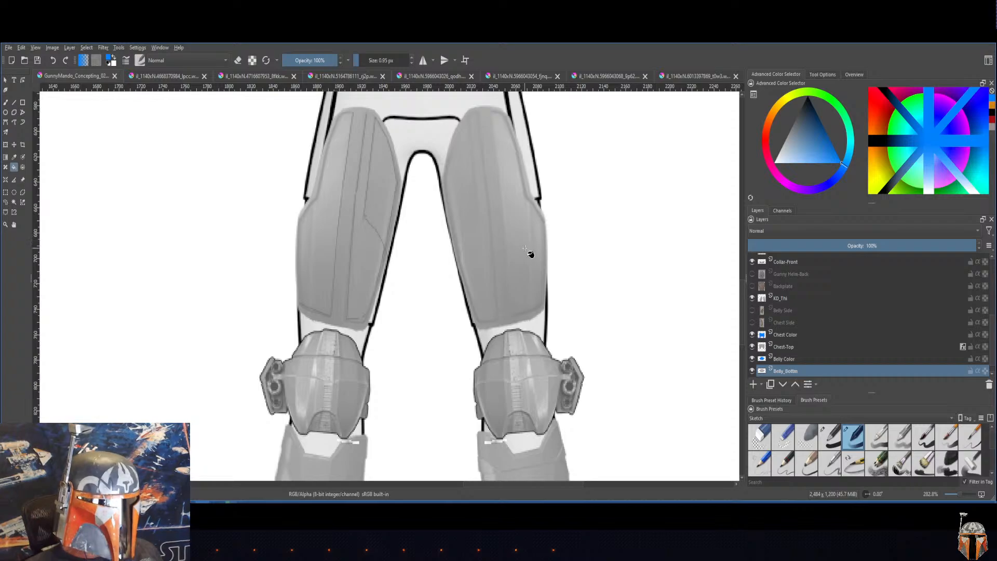
key(1)
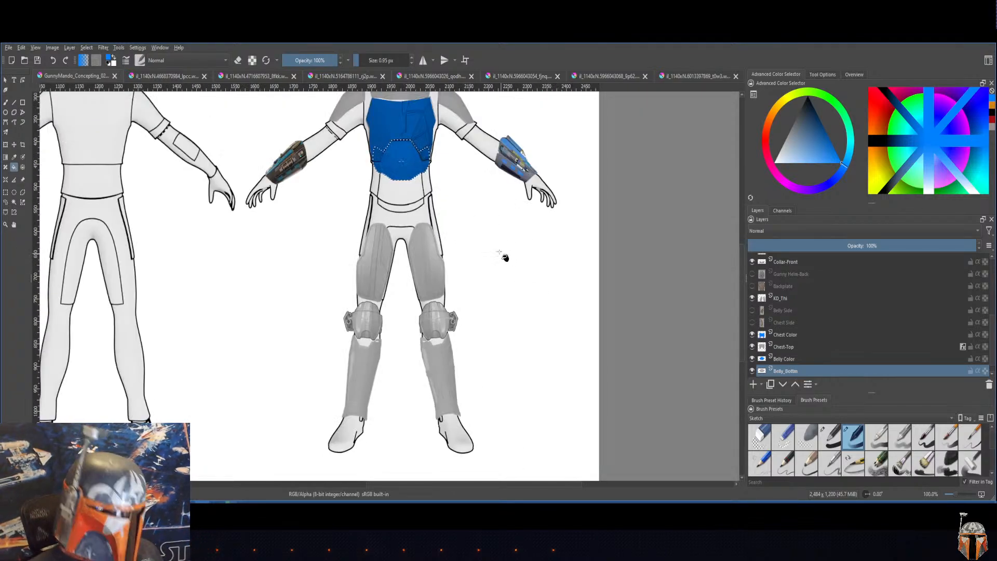
drag(482, 232, 546, 263)
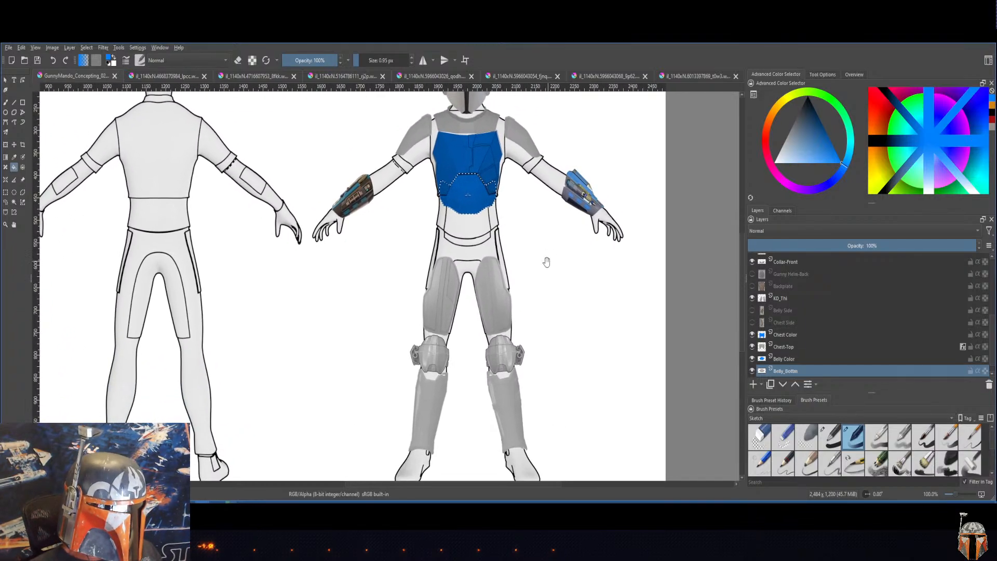
scroll(507, 340, up, 1)
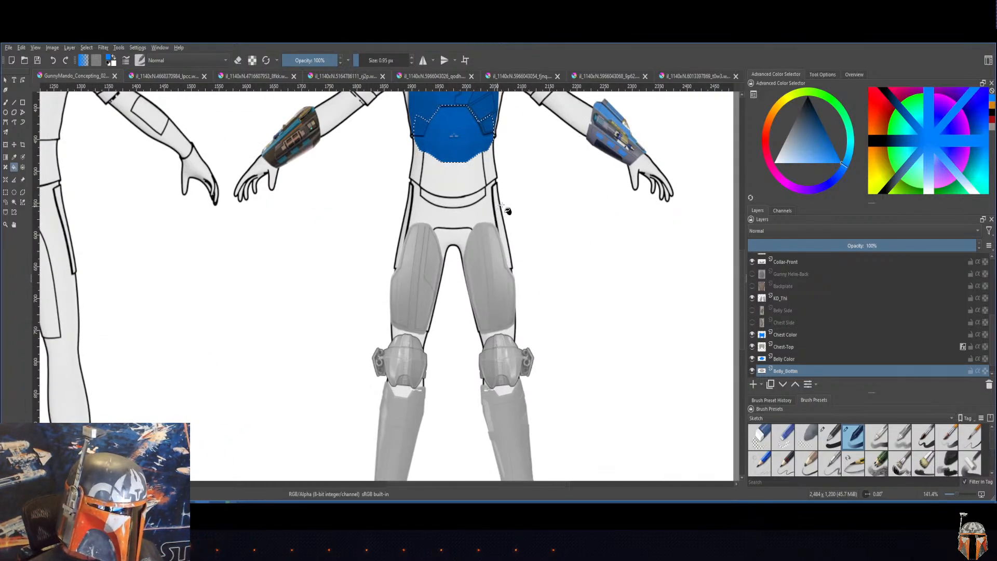
drag(530, 200, 536, 356)
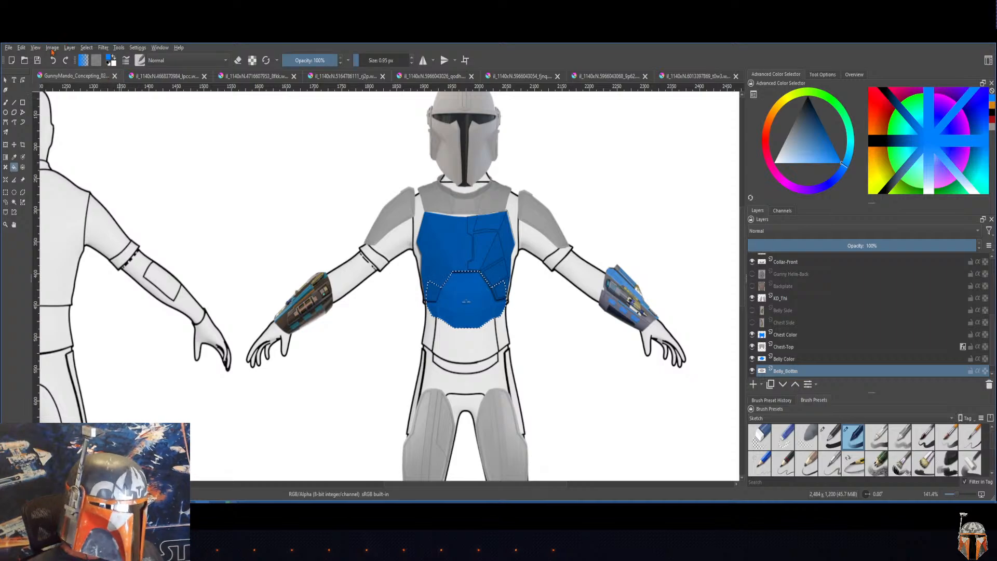
click(86, 47)
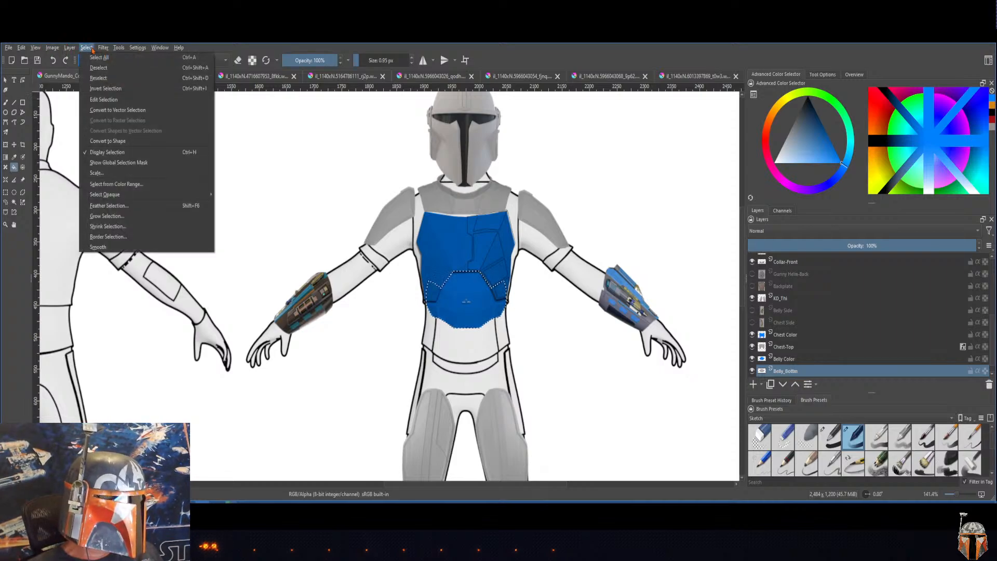
click(99, 72)
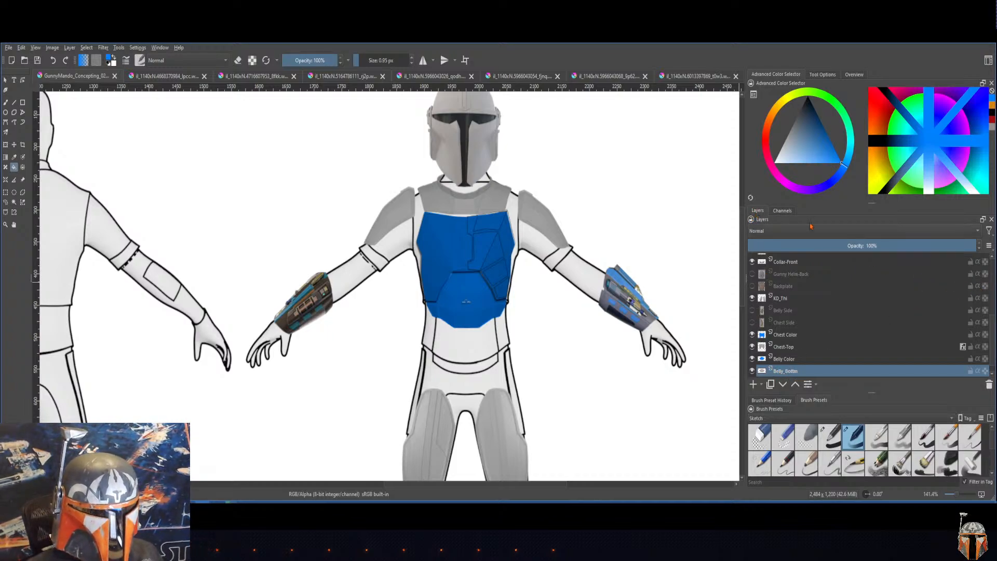
Step: Enable a Drop Shadow layer style on the Belly_Bottom layer and show its settings
right_click(788, 373)
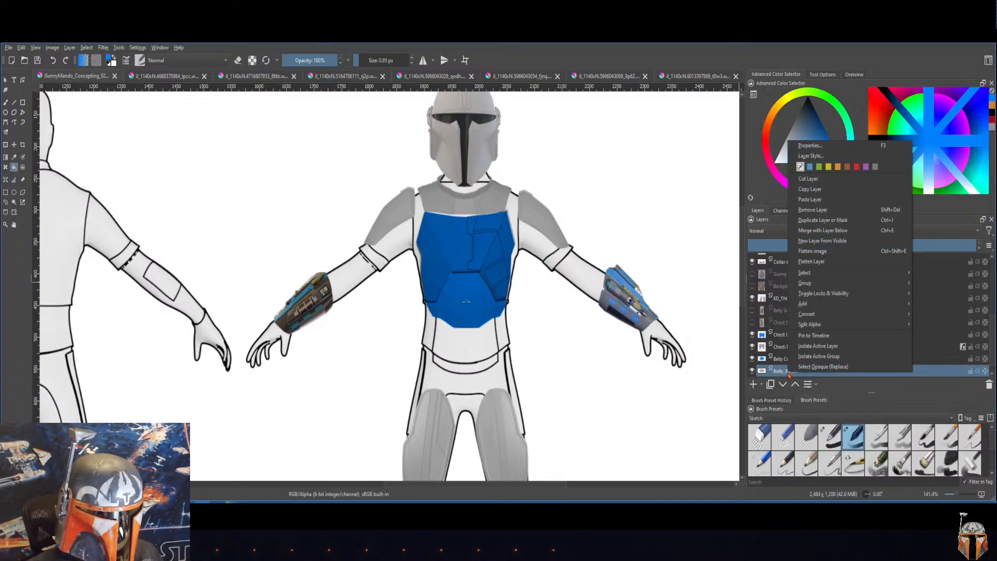
click(811, 156)
drag(572, 89, 757, 112)
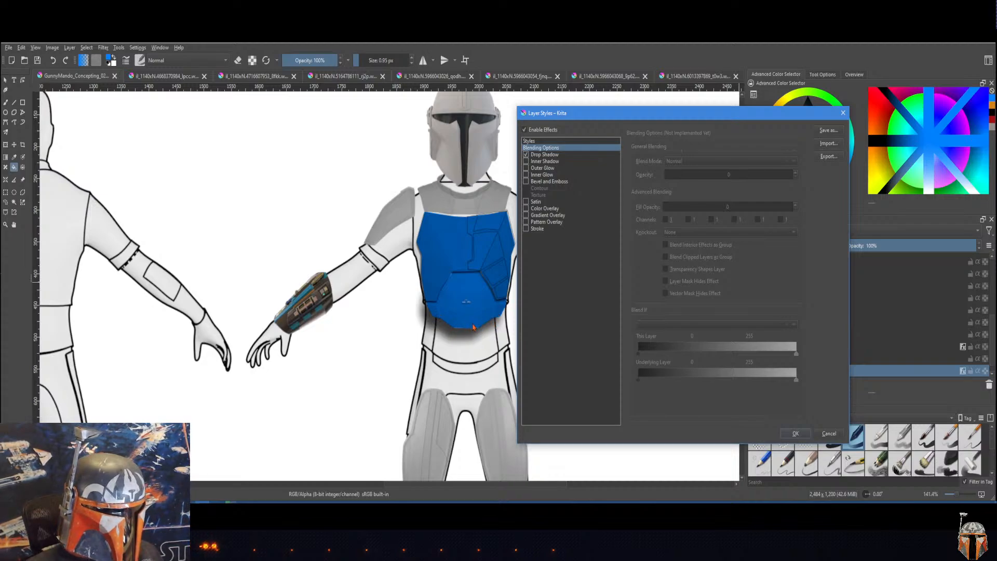
click(544, 155)
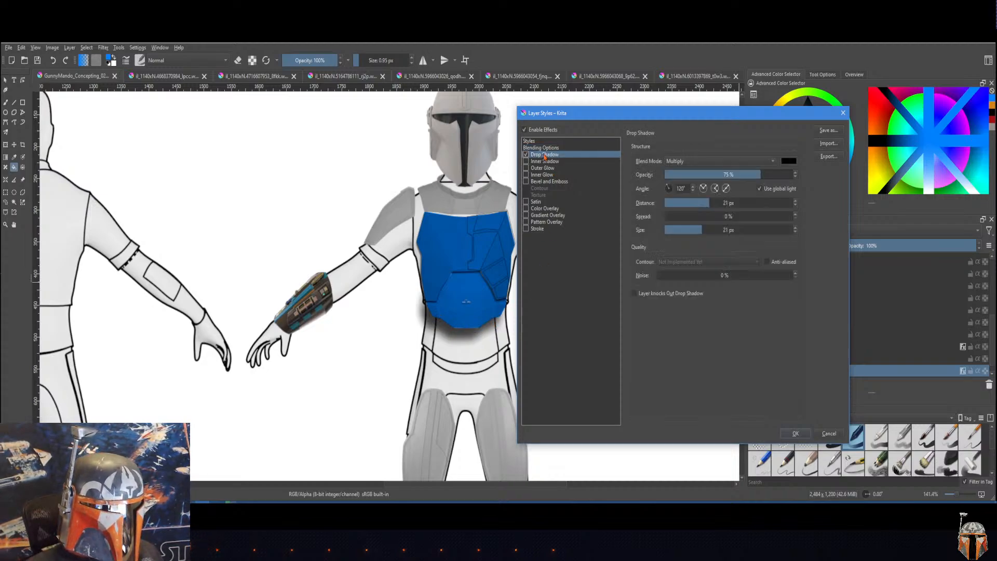
Step: Try flipping the drop shadow's angle horizontally and vertically, and return it to 120°
click(704, 188)
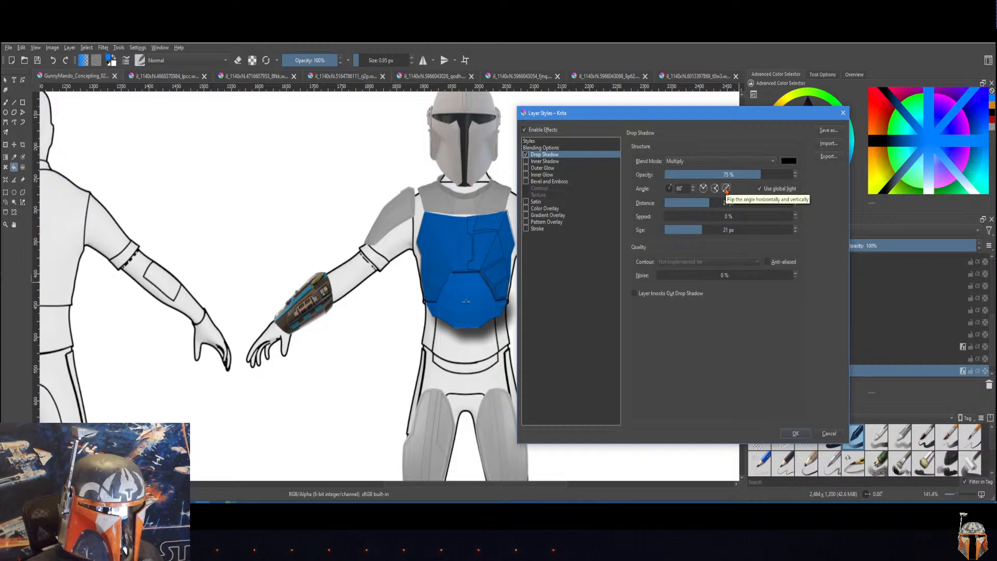
click(726, 188)
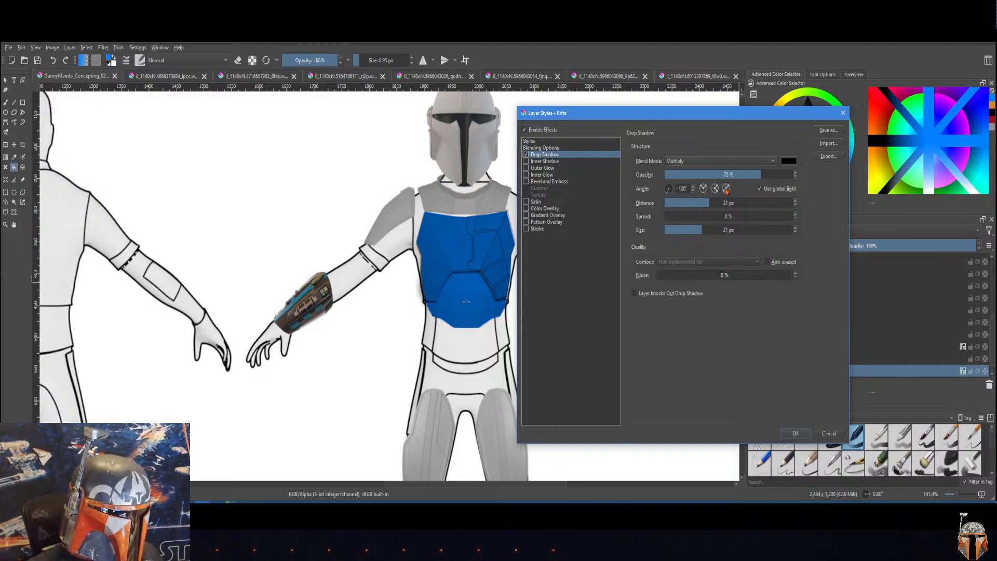
click(703, 188)
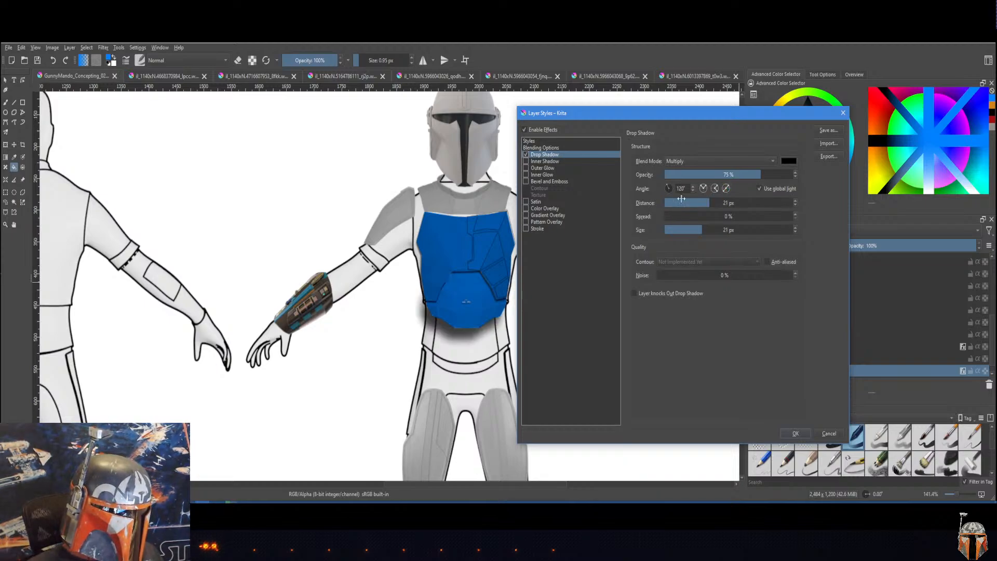
Step: Set the Belly_Bottom drop shadow to 72% opacity, 0 px distance and 9 px size, and apply the layer style
mouse_move(750, 175)
mouse_down()
mouse_move(730, 175)
mouse_move(757, 175)
mouse_up()
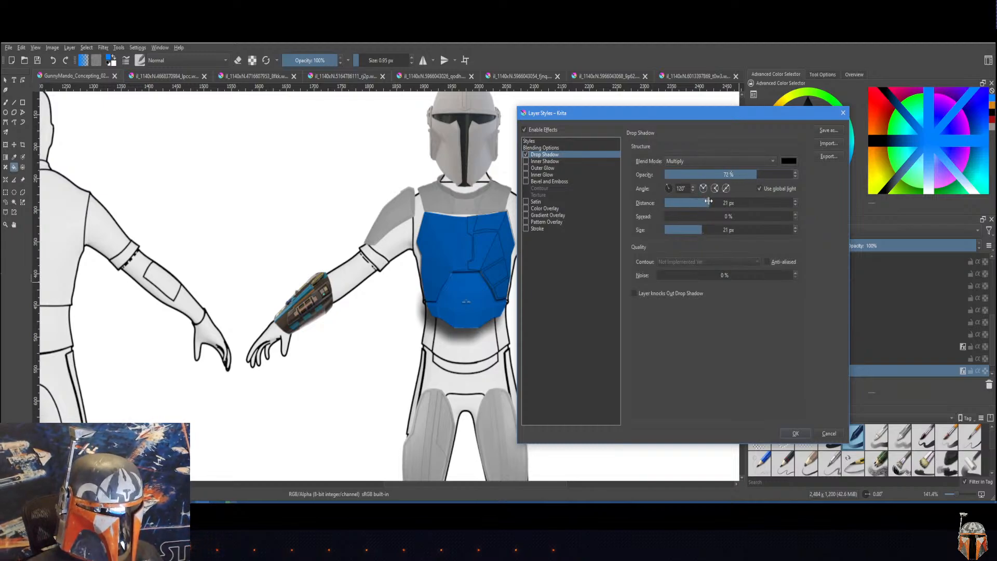
drag(706, 202, 670, 229)
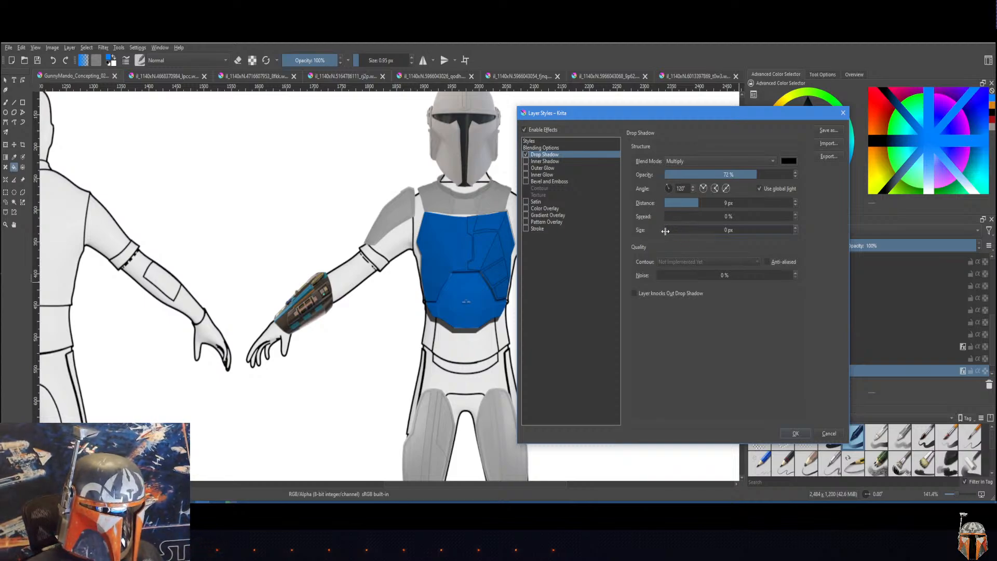
click(672, 230)
drag(672, 230, 683, 230)
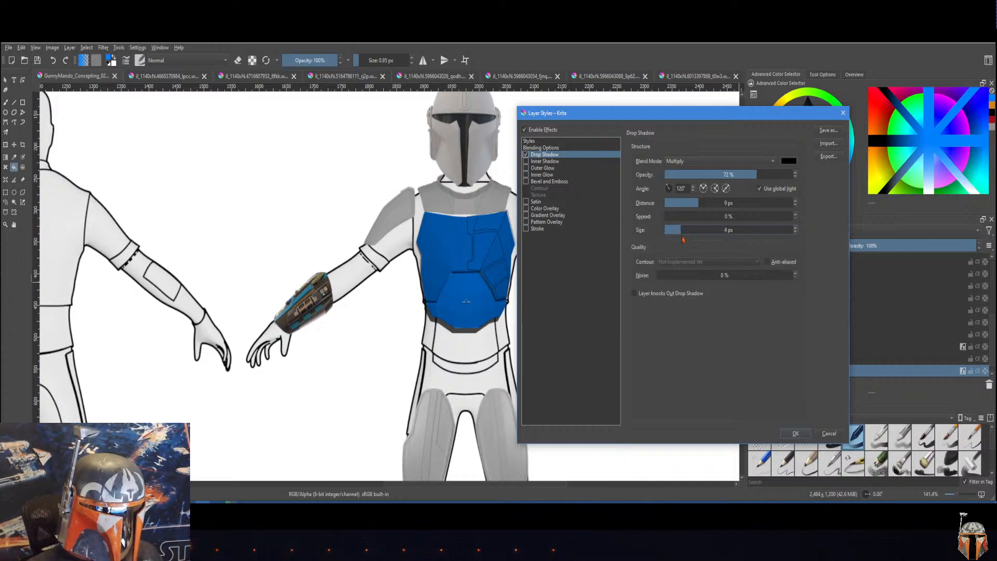
drag(674, 231, 674, 204)
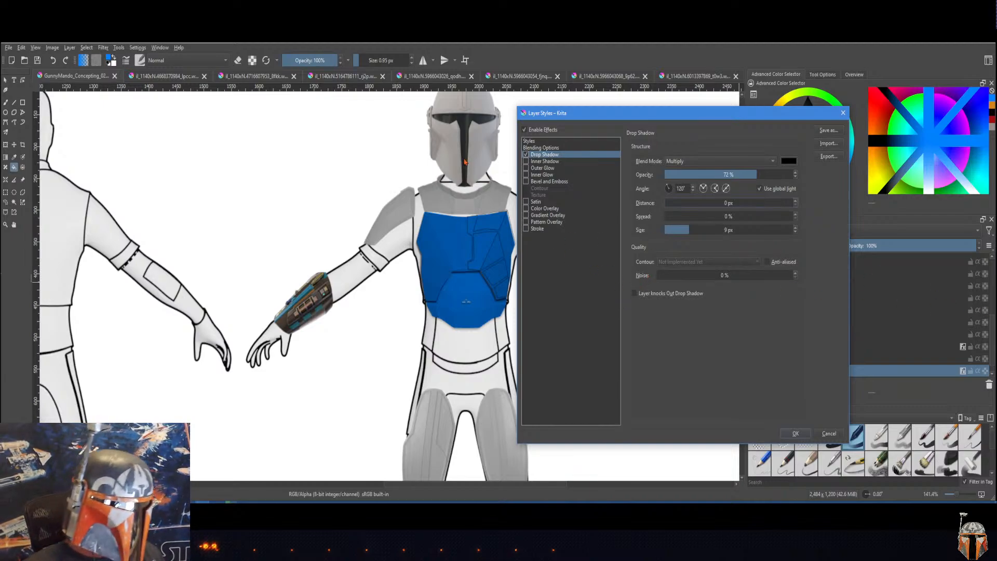
click(801, 436)
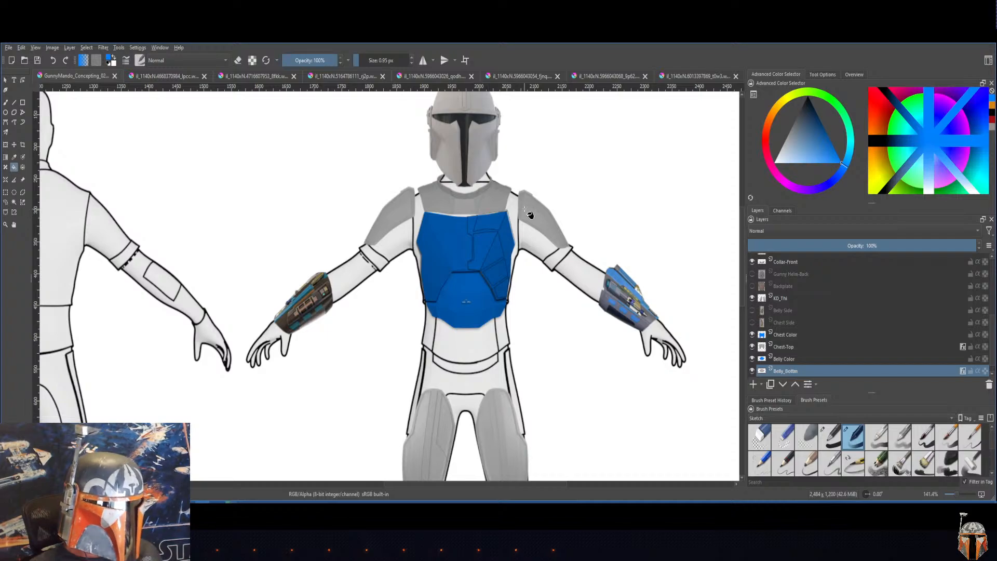
click(780, 262)
click(782, 298)
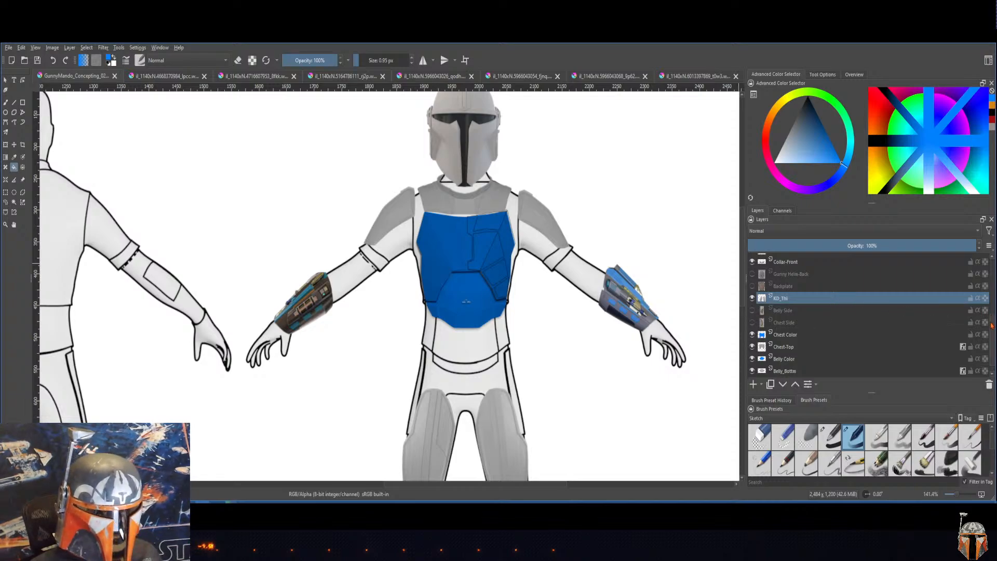
drag(992, 325, 994, 309)
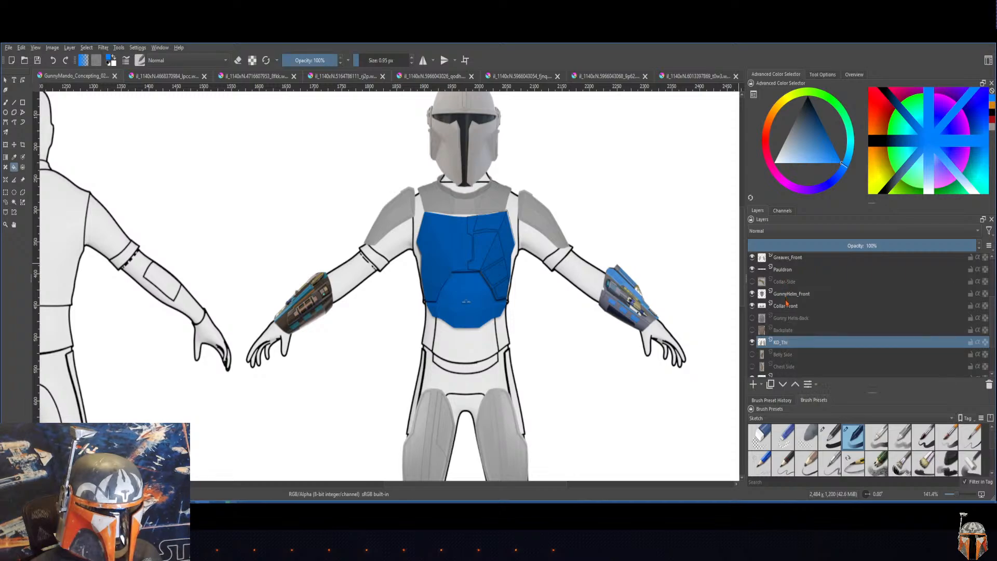
mouse_move(796, 298)
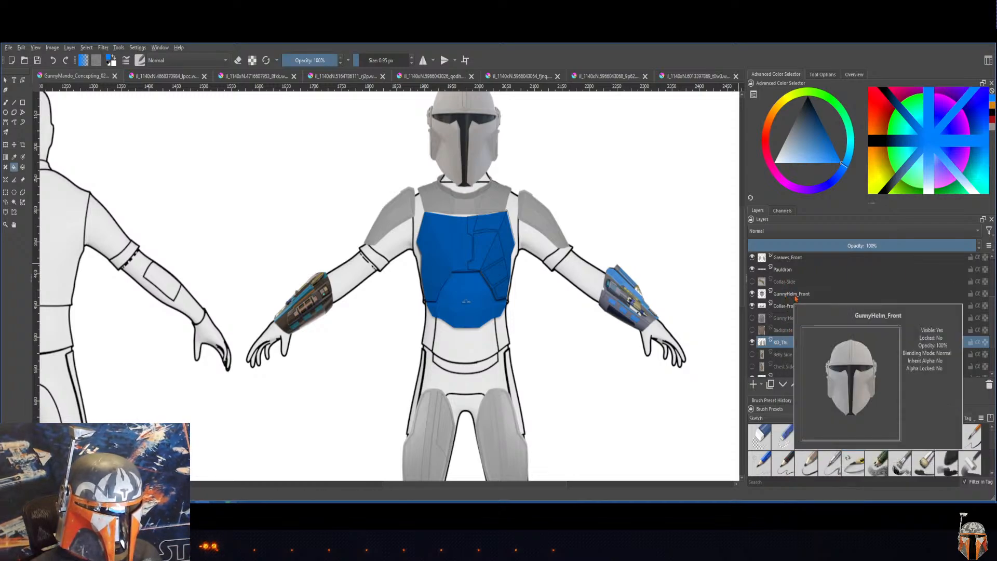
scroll(795, 317, down, 1)
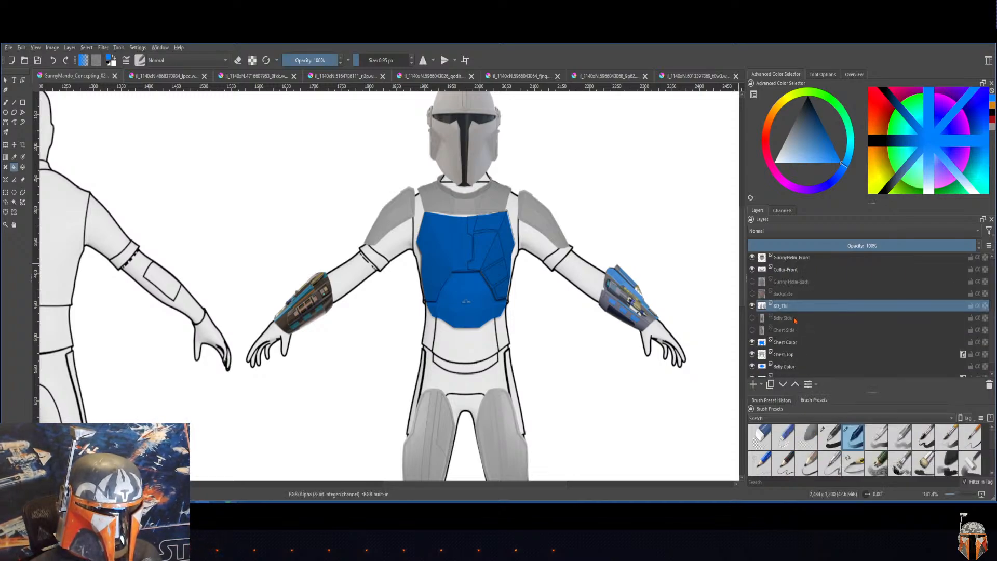
Step: Try a Drop Shadow layer style on the Belly Color layer and turn it off again
click(785, 370)
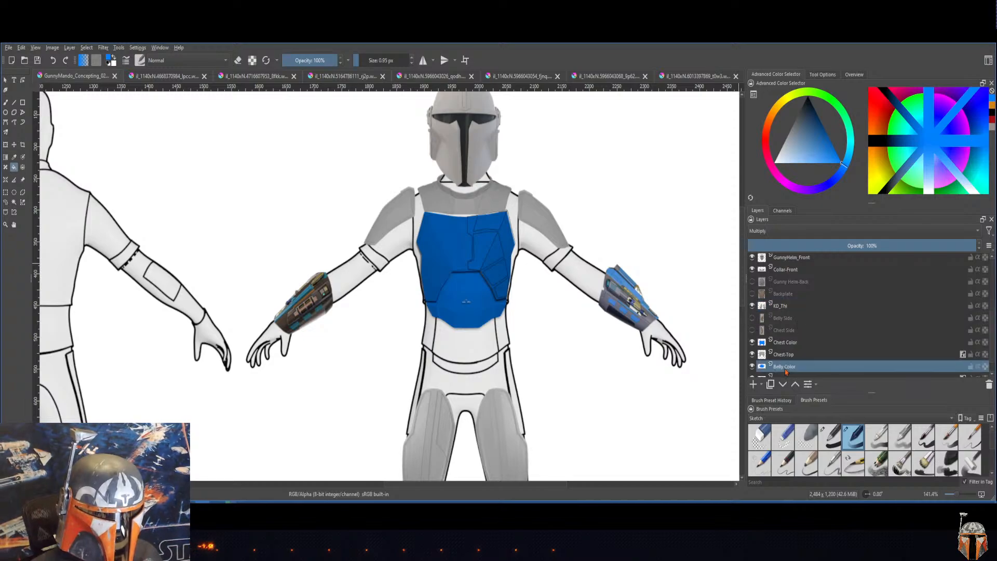
right_click(785, 370)
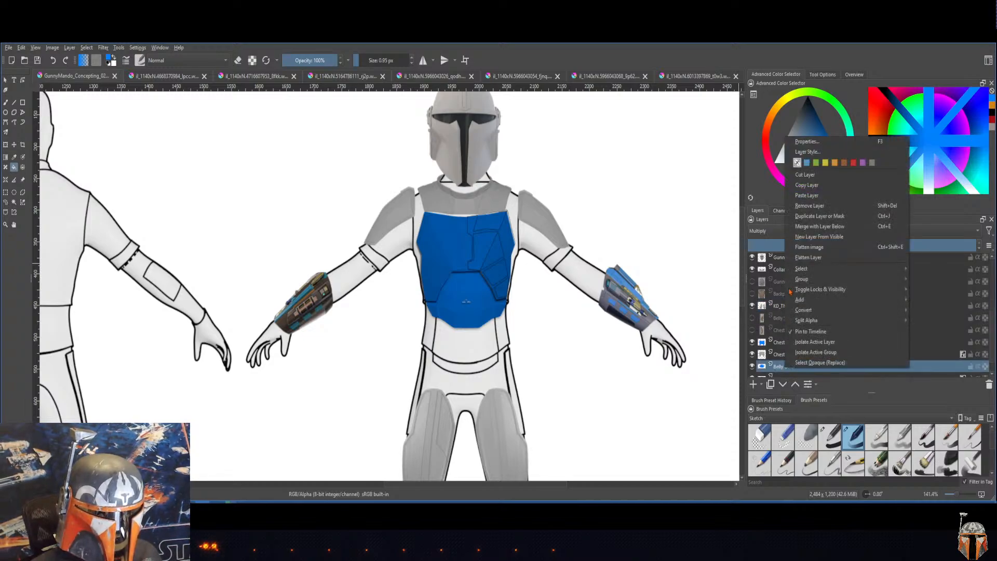
click(813, 153)
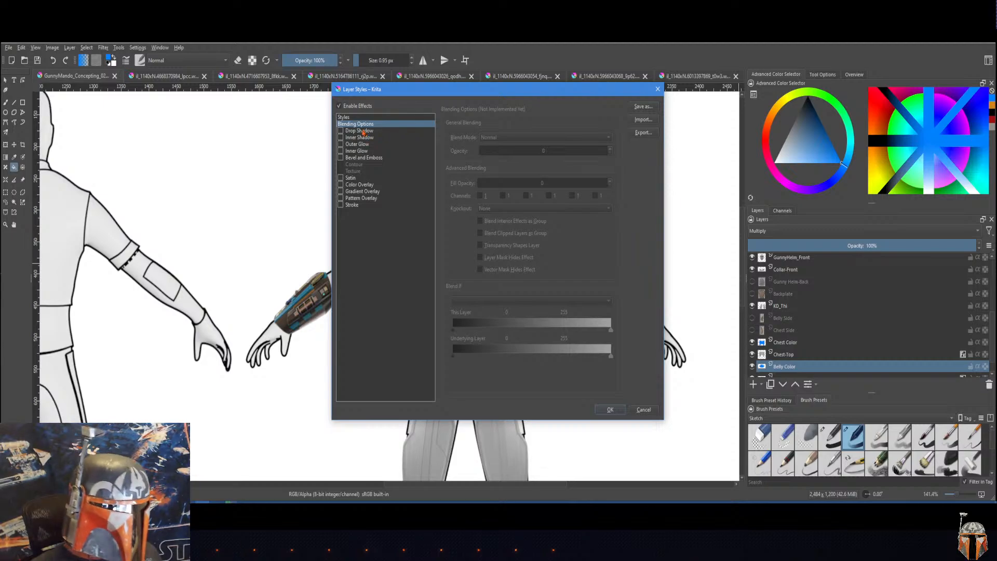
click(362, 132)
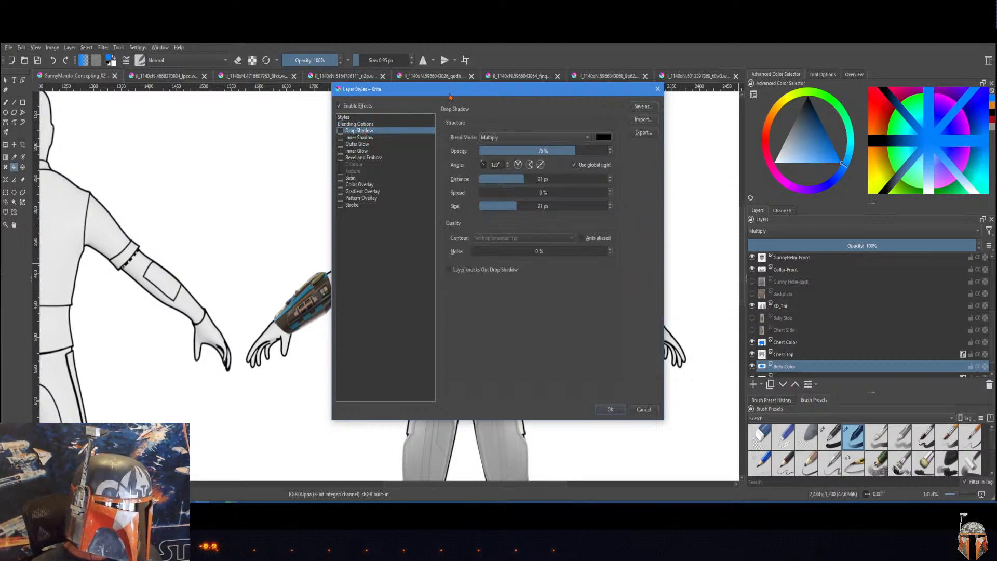
drag(458, 94, 668, 164)
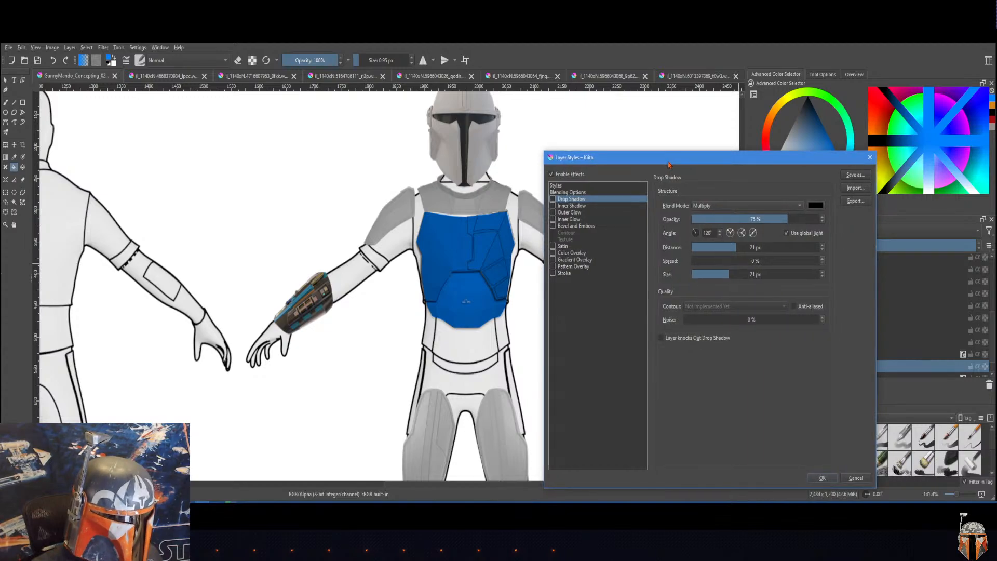
click(553, 200)
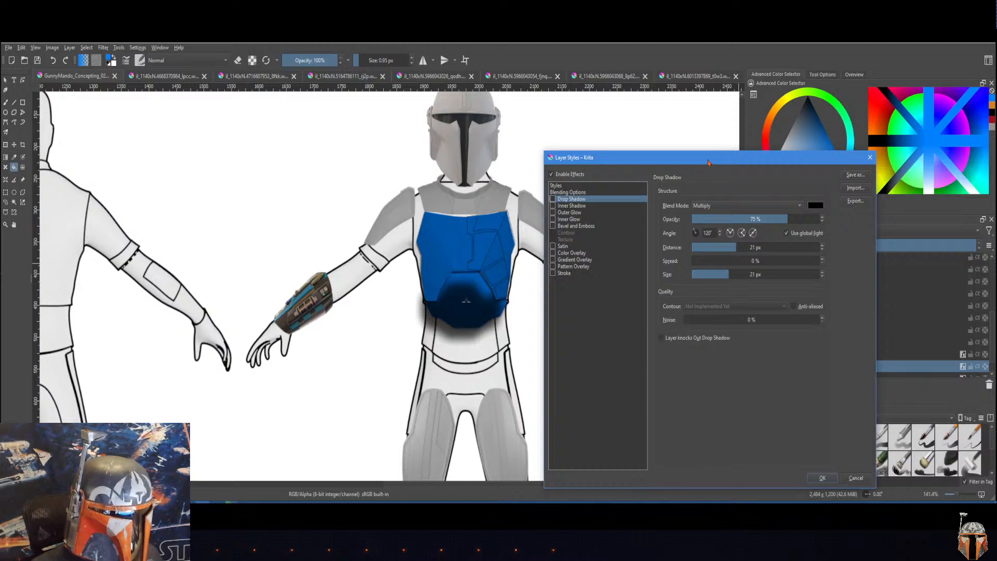
drag(709, 163, 365, 145)
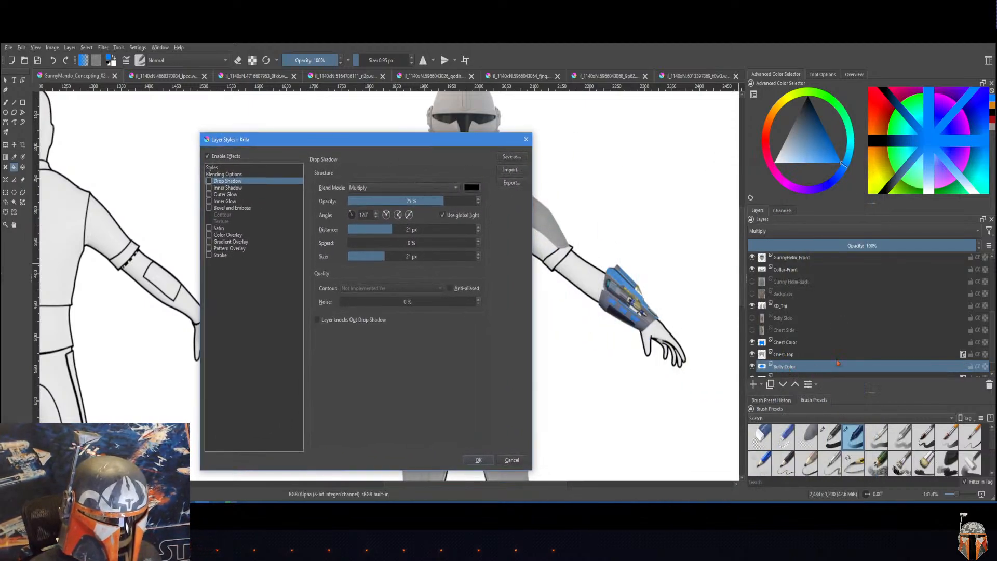
click(479, 460)
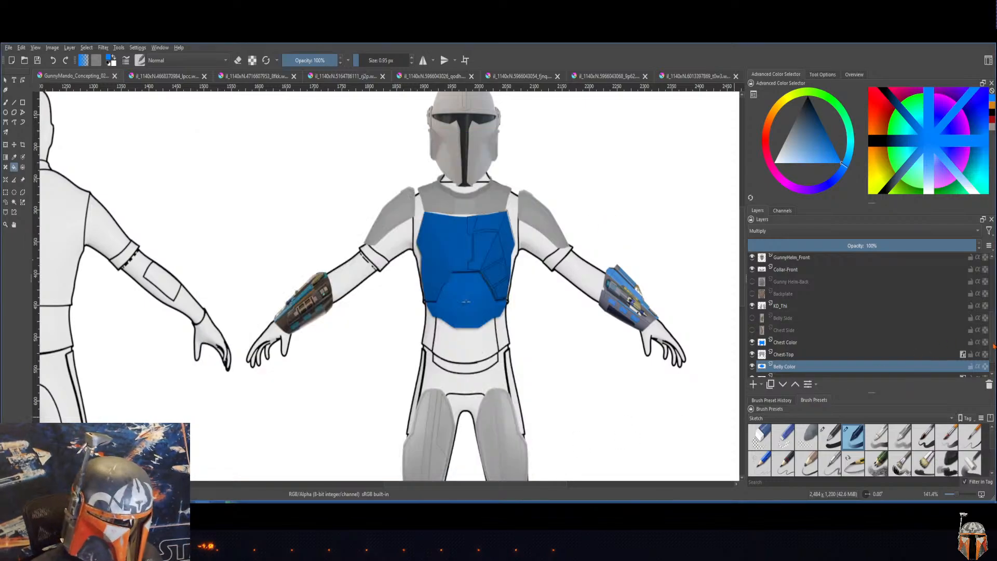
Step: Save the Belly_Bottom layer's drop shadow settings as a reusable layer style named ArmorDropShdw
scroll(992, 350, down, 1)
click(792, 359)
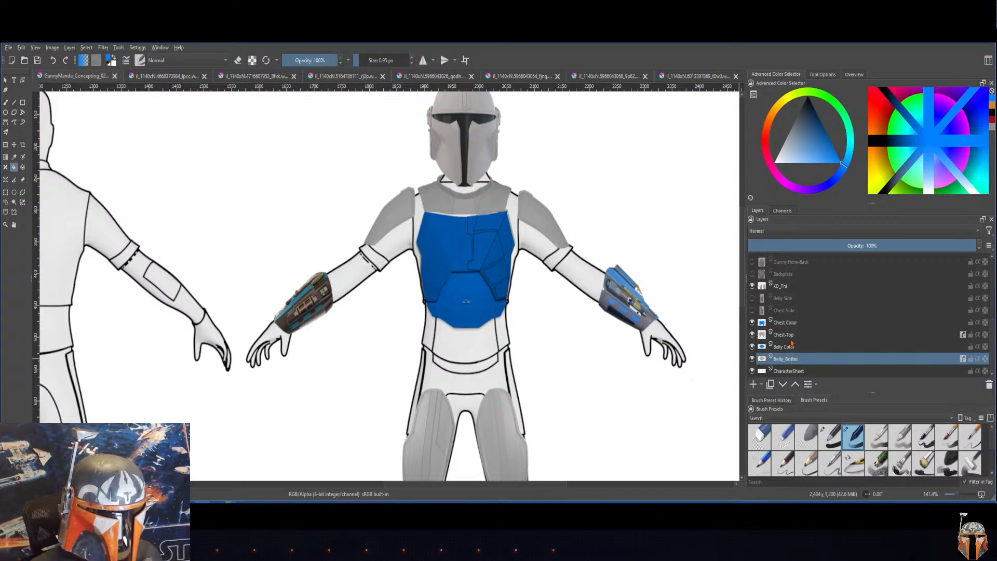
right_click(804, 362)
click(821, 136)
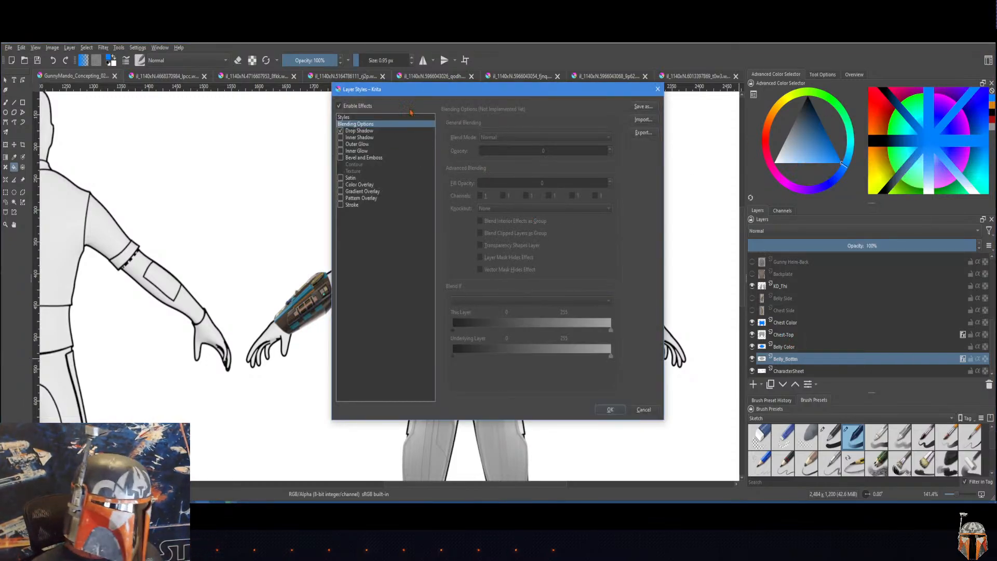
click(363, 131)
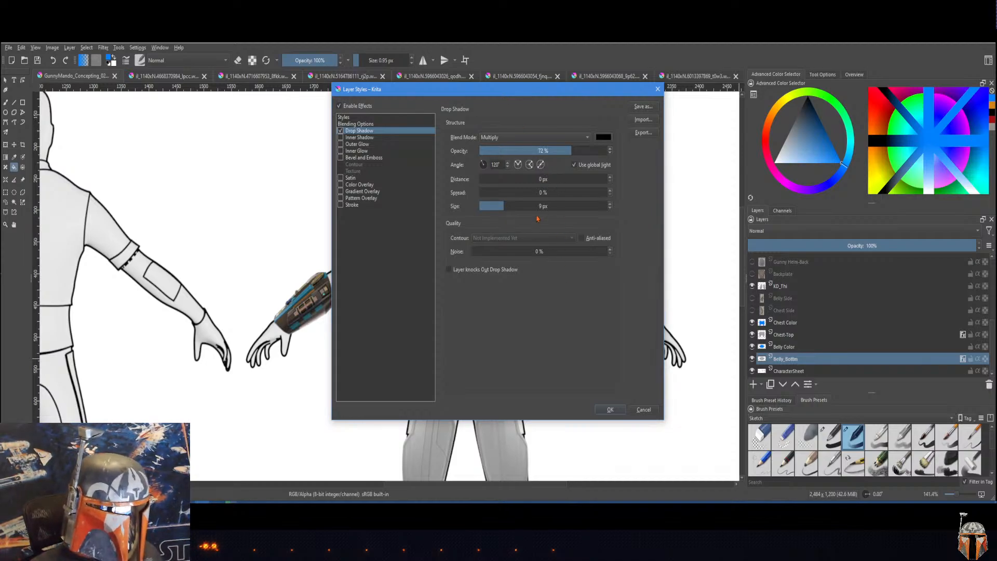
click(642, 107)
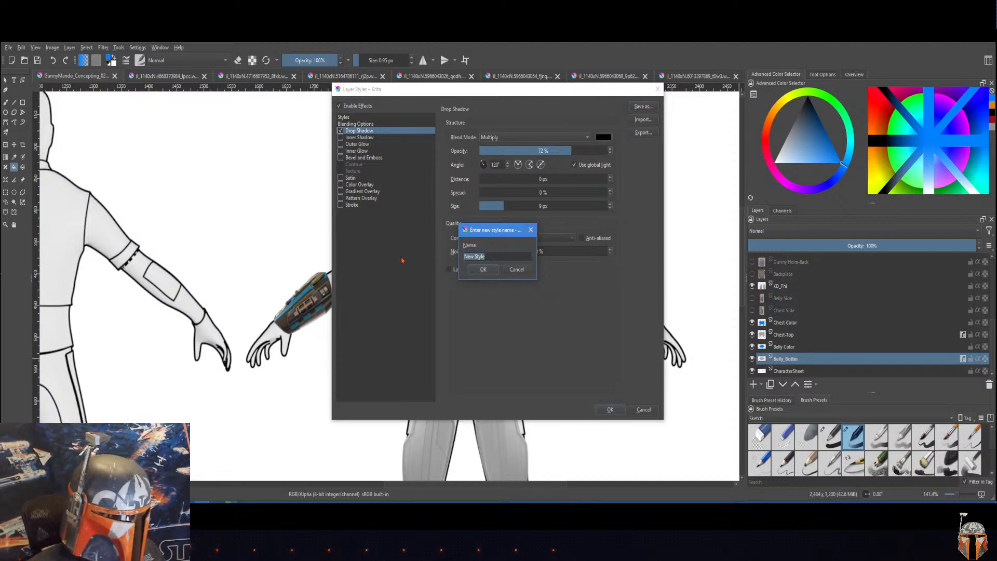
text(G)
text(r)
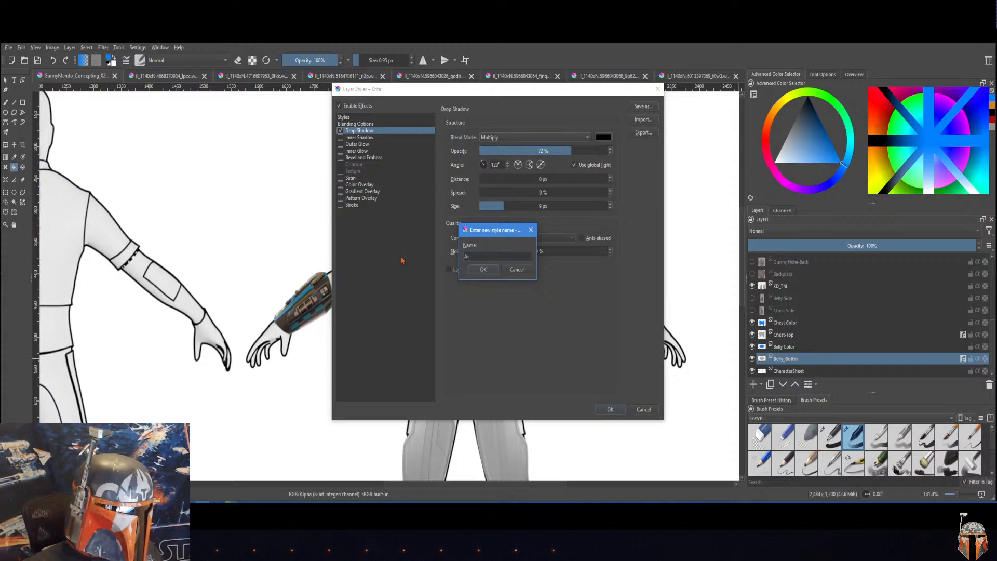
text(morDrop)
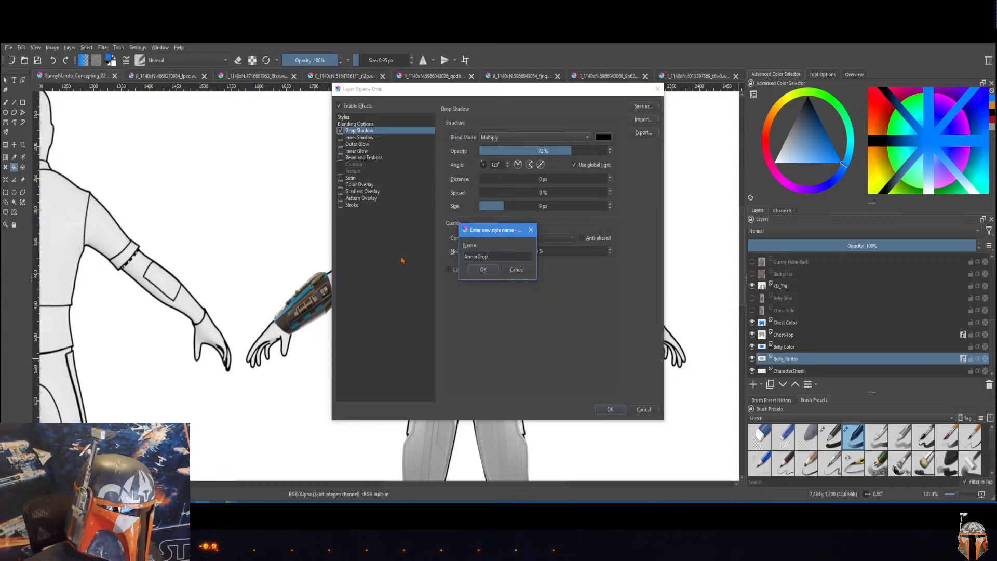
text(Shdw)
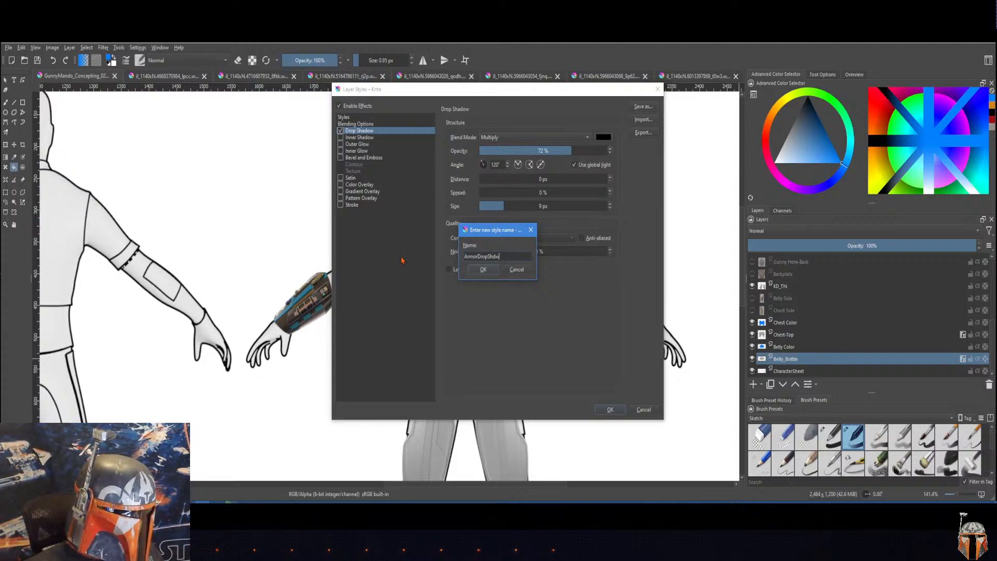
click(492, 271)
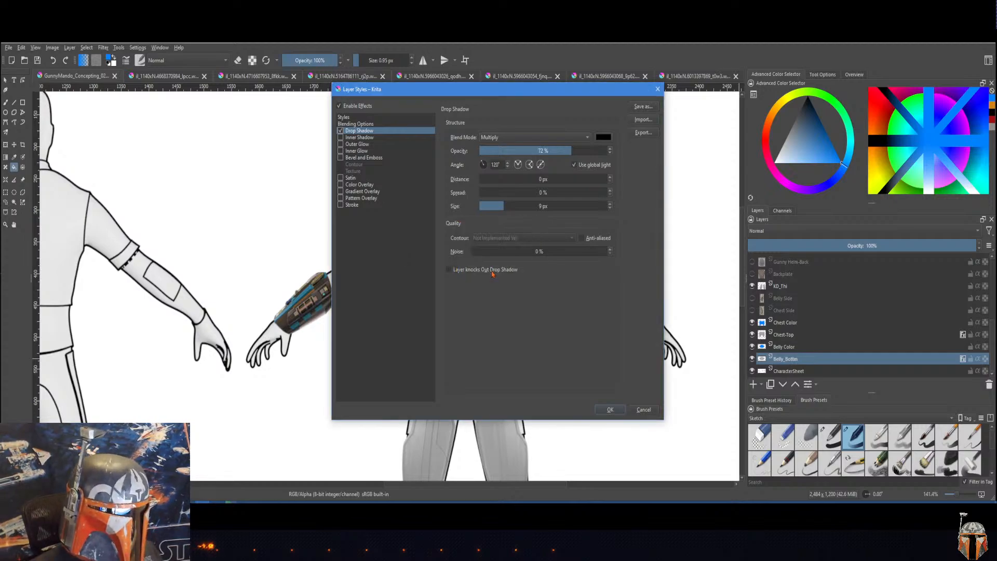
click(609, 411)
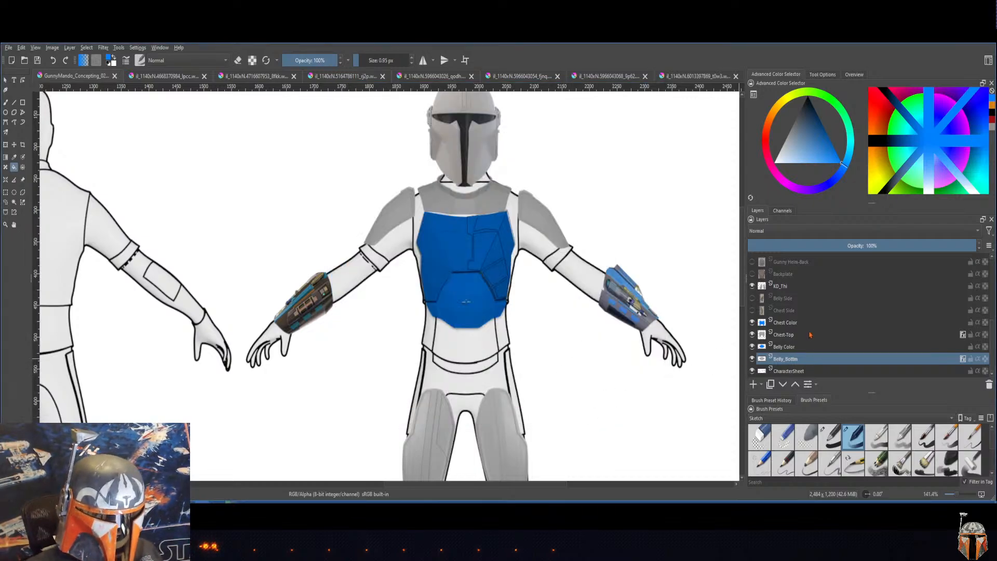
Step: Apply the saved ArmorDropShdw layer style to the Collar-Front layer
scroll(973, 306, up, 3)
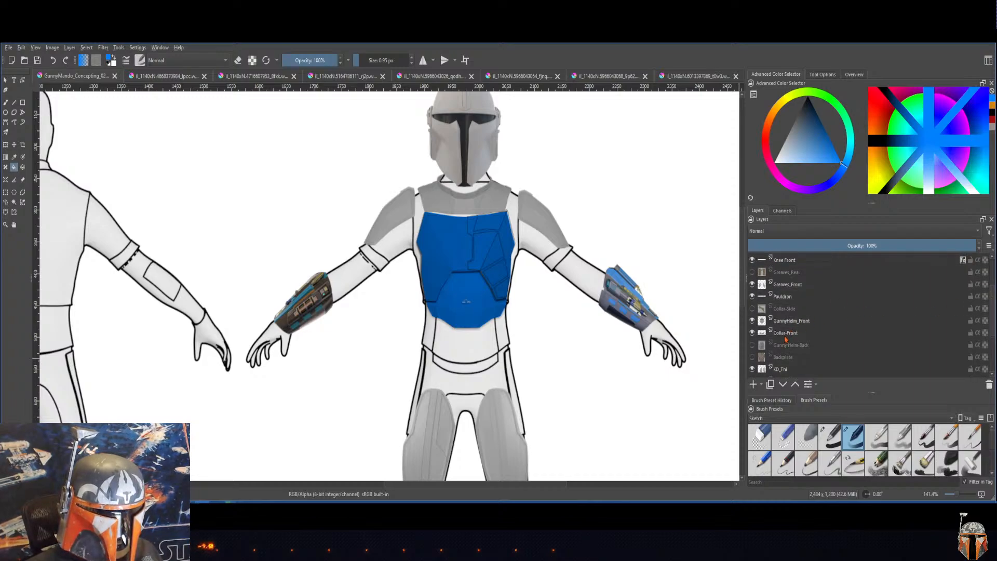
click(786, 335)
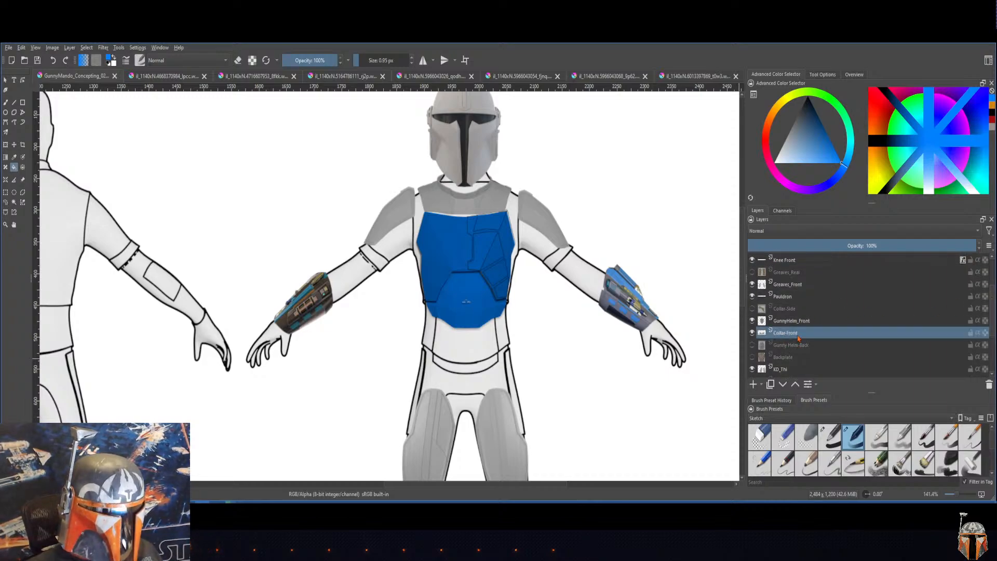
right_click(799, 337)
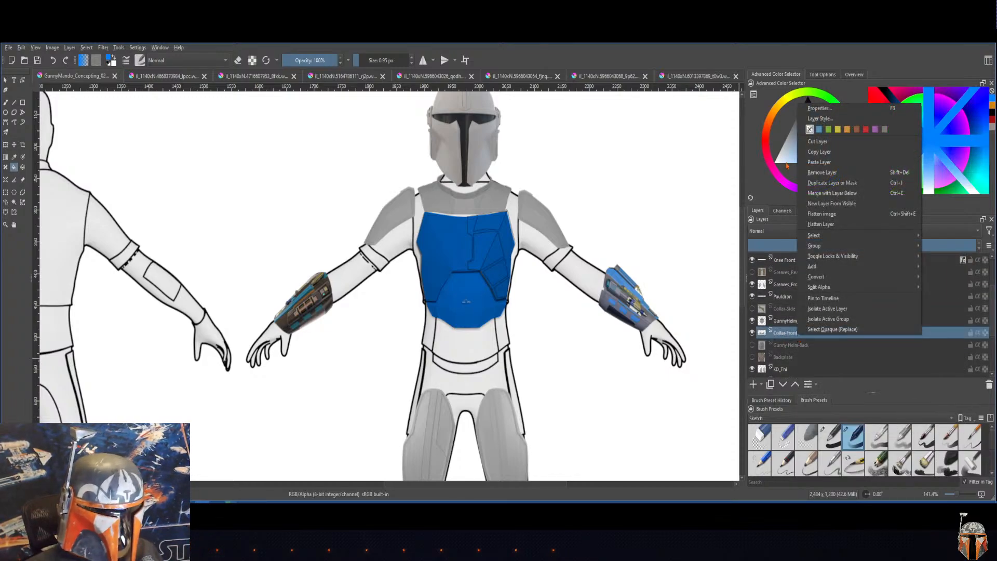
click(815, 119)
click(353, 131)
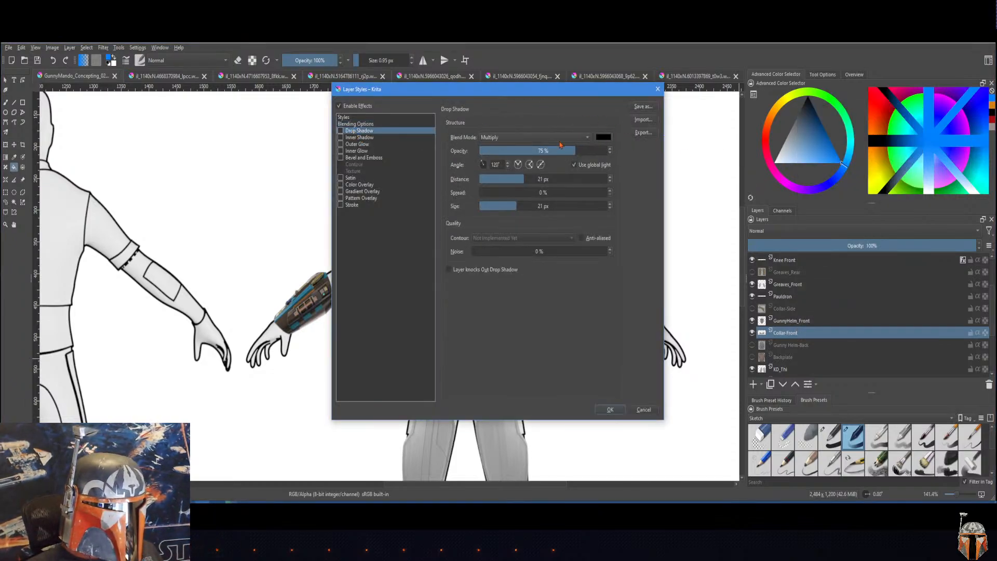
click(367, 118)
click(470, 136)
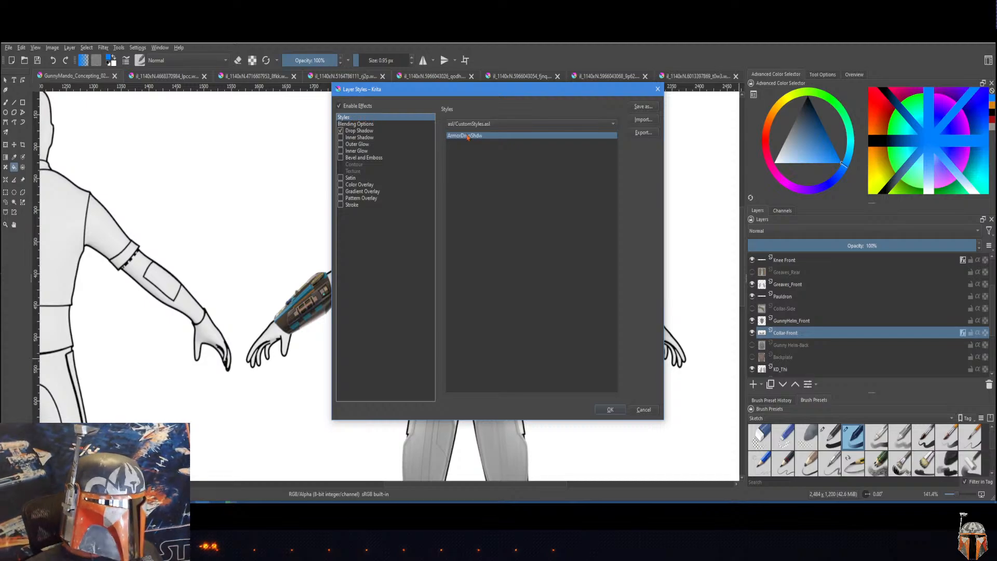
click(606, 411)
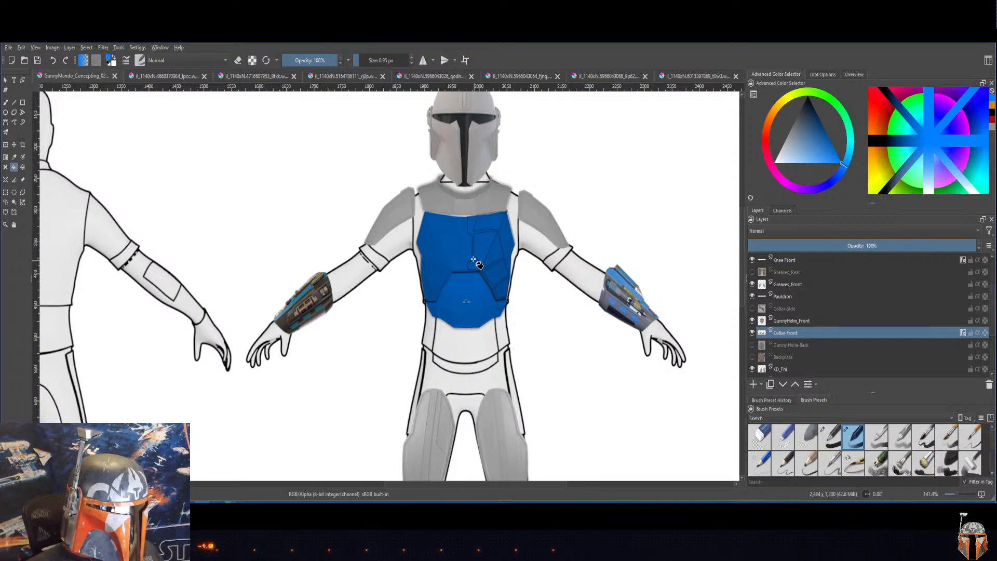
scroll(479, 197, up, 1)
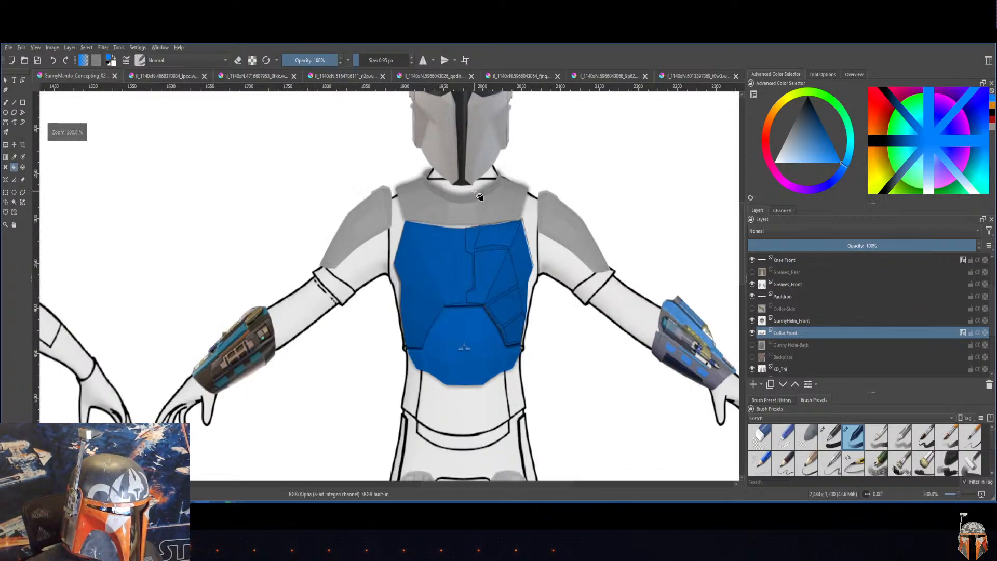
scroll(480, 197, up, 1)
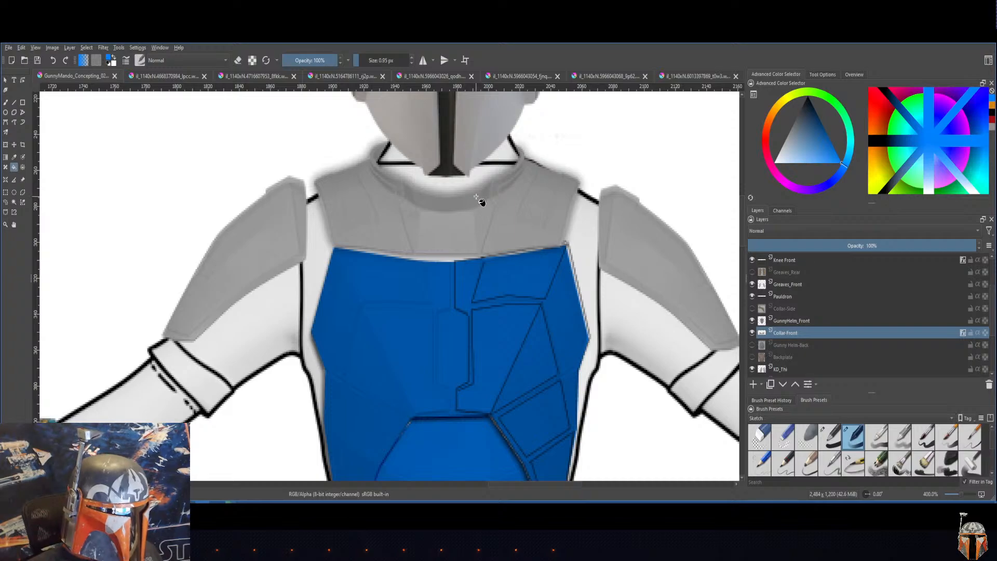
scroll(480, 200, down, 1)
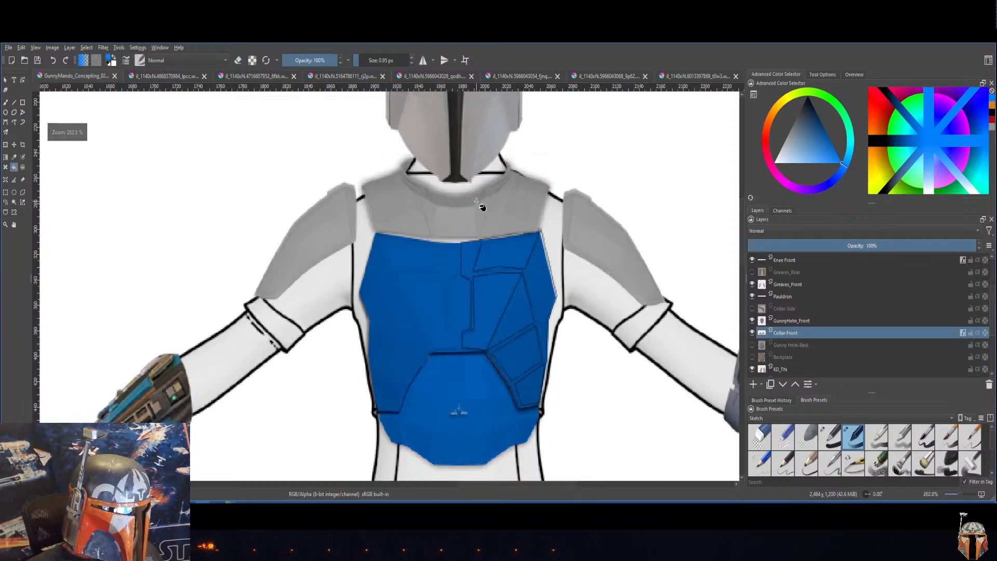
Step: Set the Collar-Front layer's drop shadow to 75% opacity and 4 px distance, and apply the layer style
right_click(793, 337)
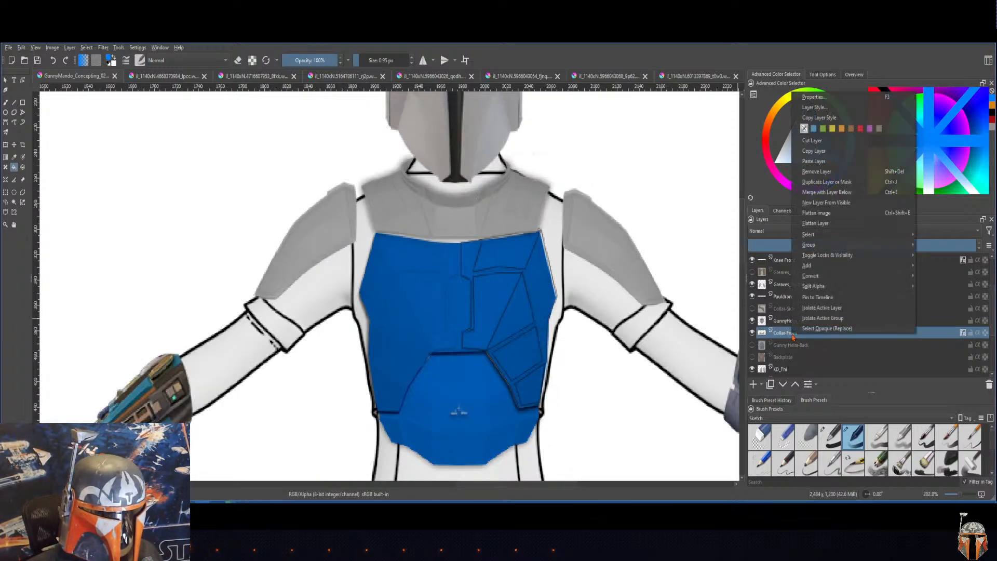
click(811, 107)
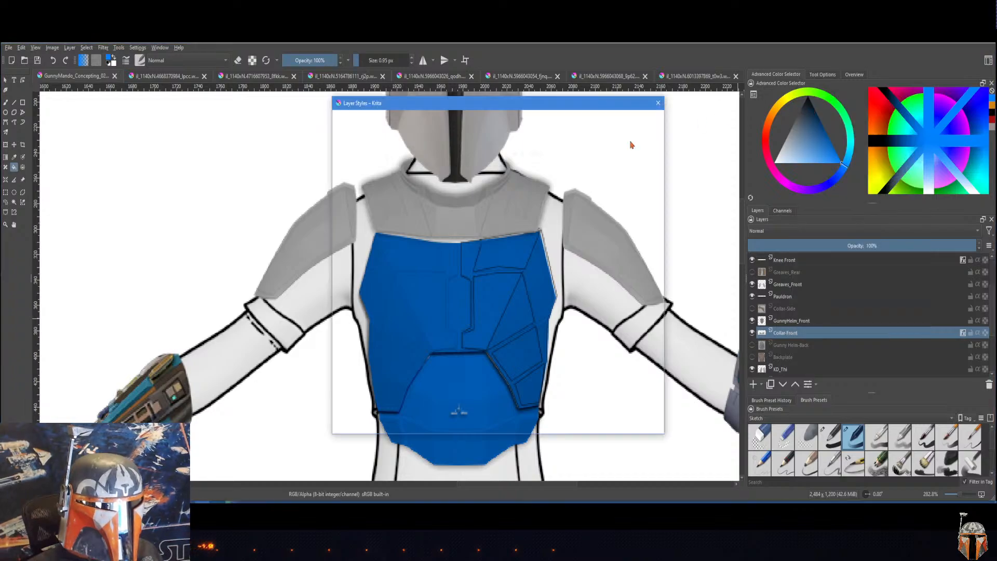
drag(508, 99, 766, 147)
click(622, 181)
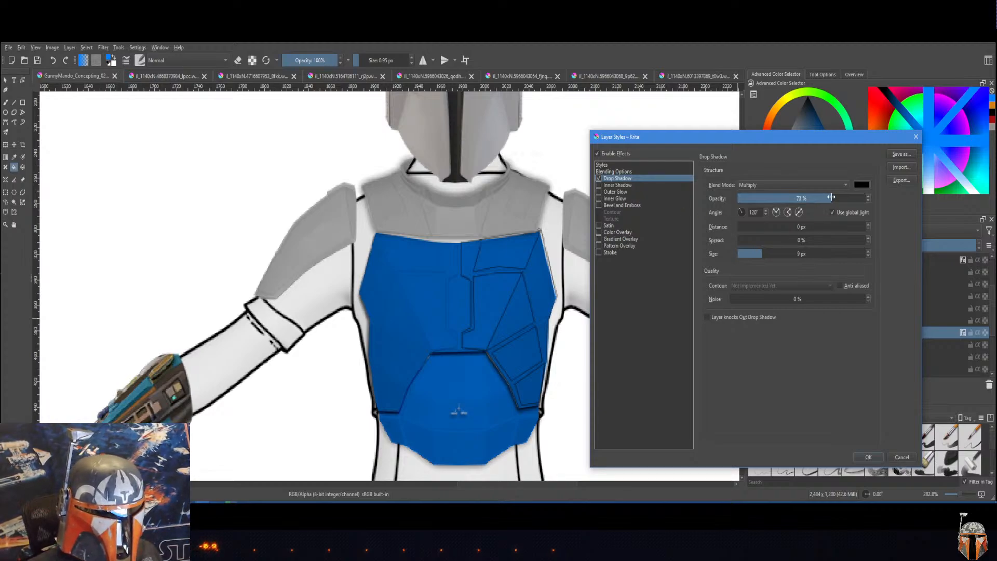
drag(831, 198, 833, 198)
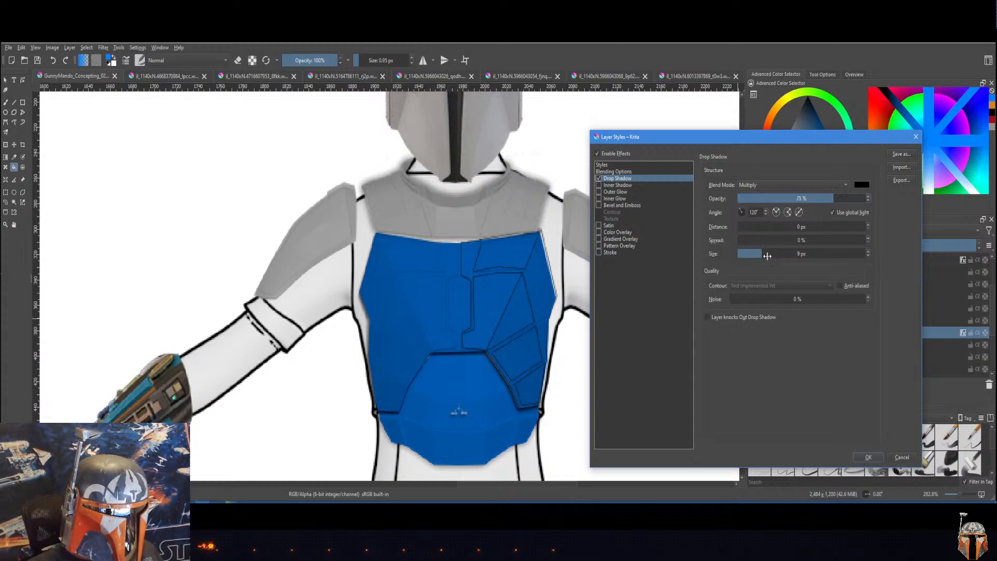
drag(740, 227, 761, 229)
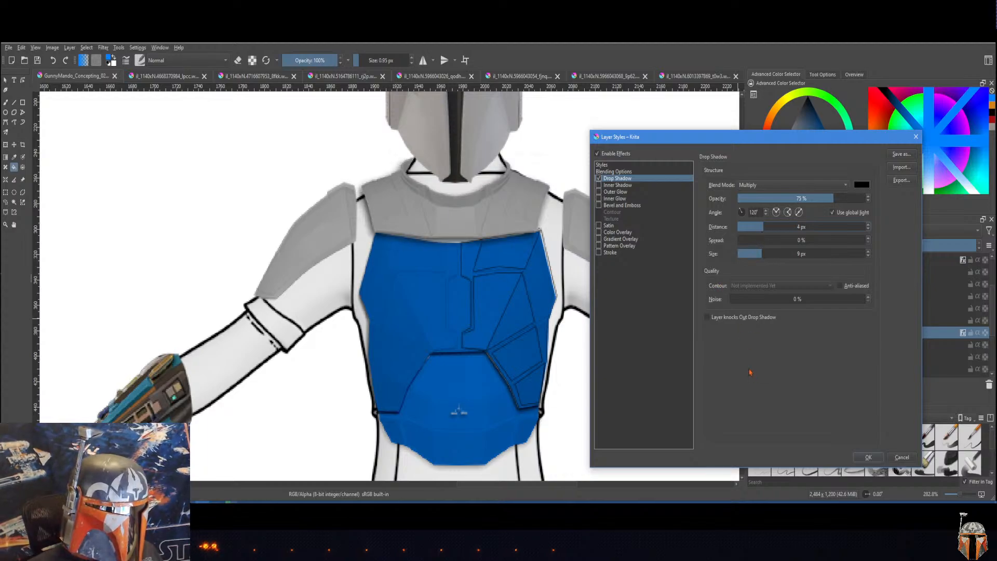
click(866, 458)
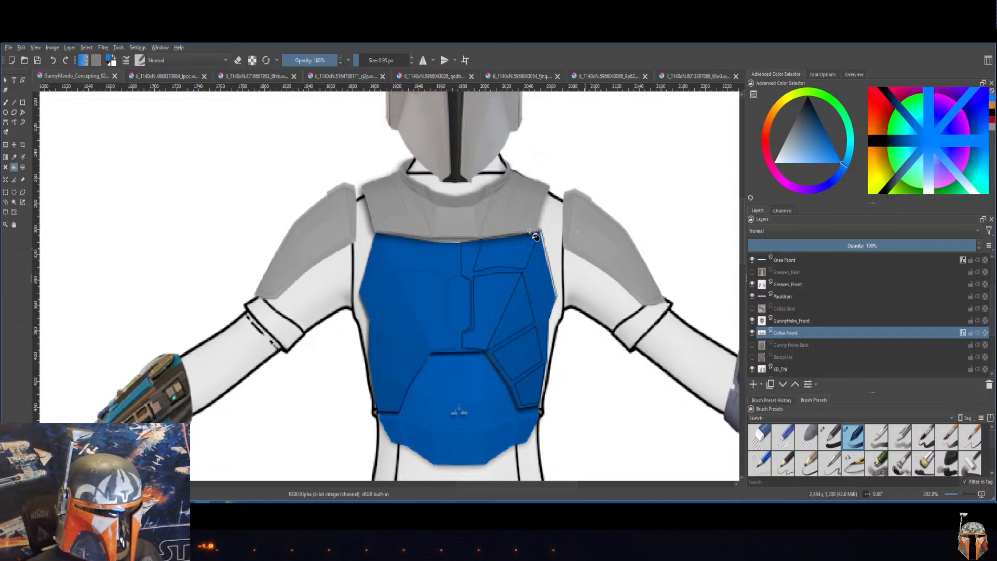
Step: Reload the ArmorDropShdw style on the Collar-Front layer and set its drop shadow distance to 4 px
right_click(795, 338)
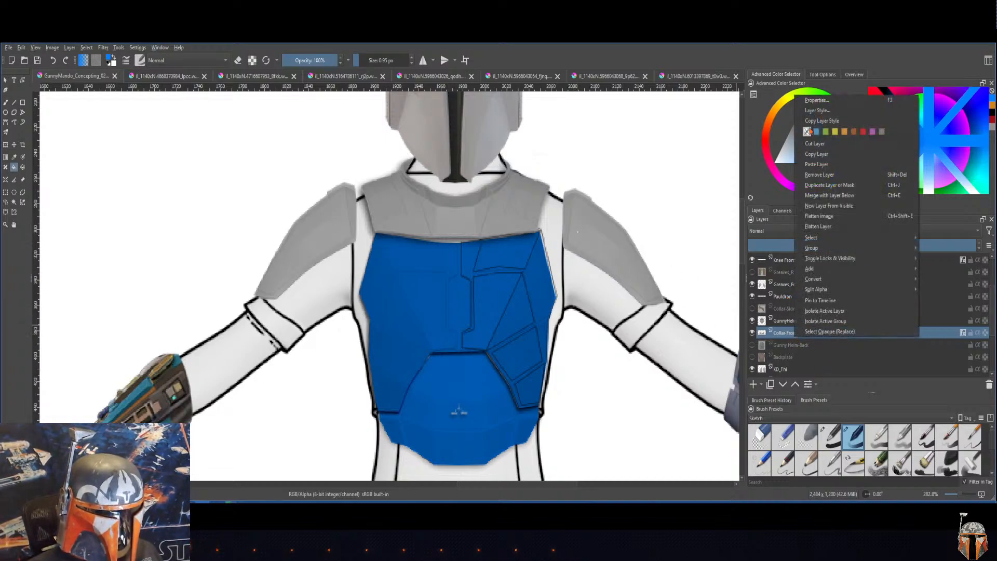
click(813, 114)
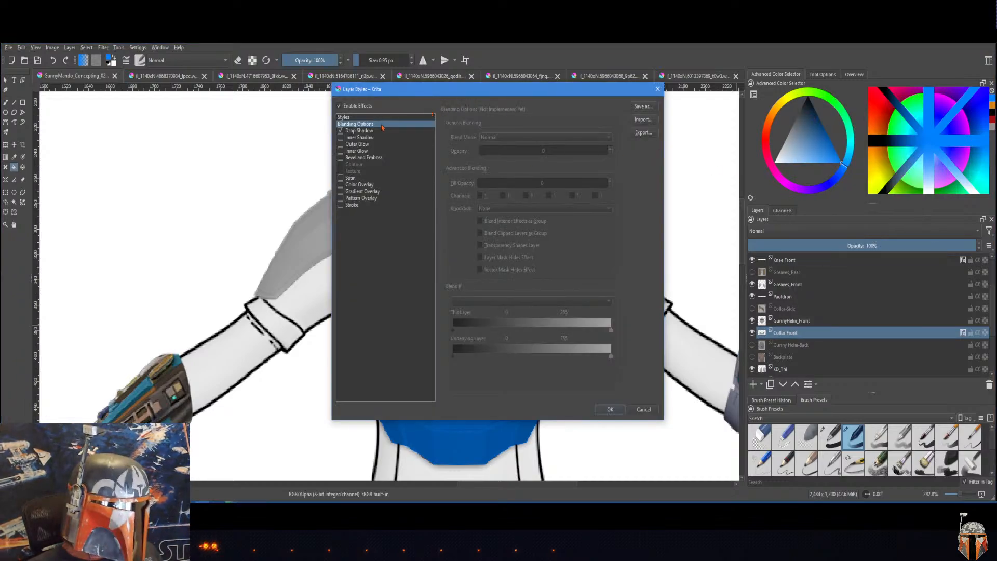
click(369, 118)
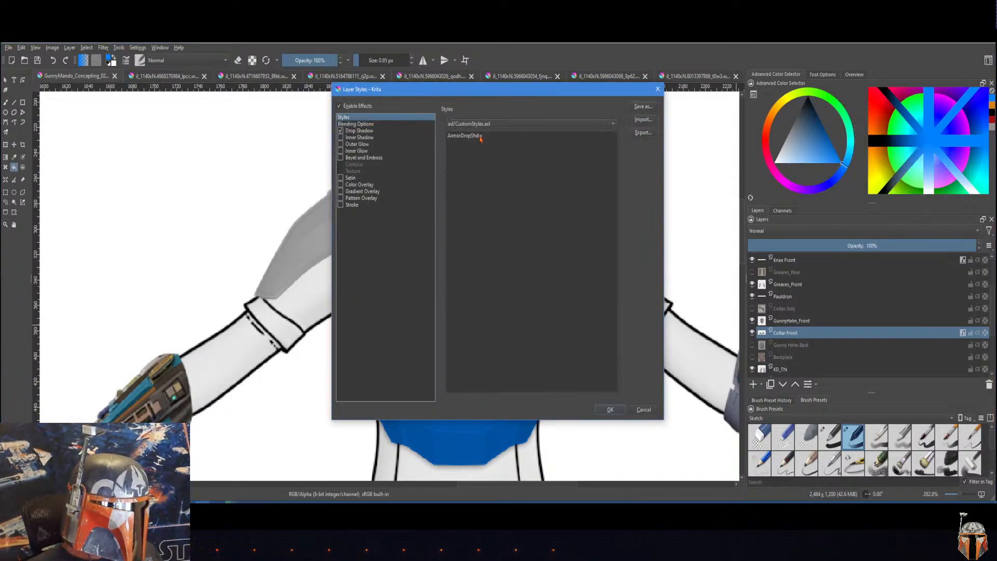
click(481, 138)
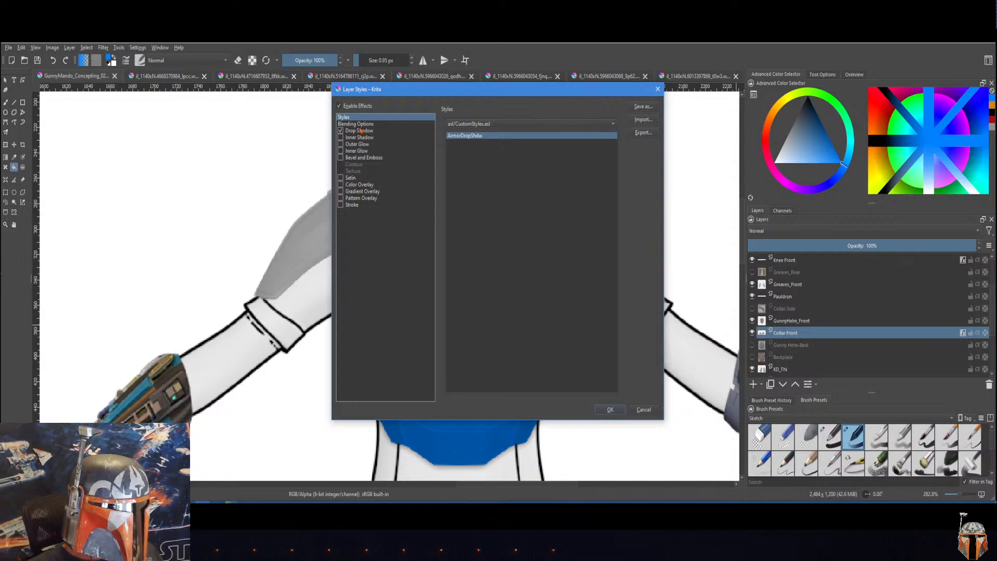
click(361, 131)
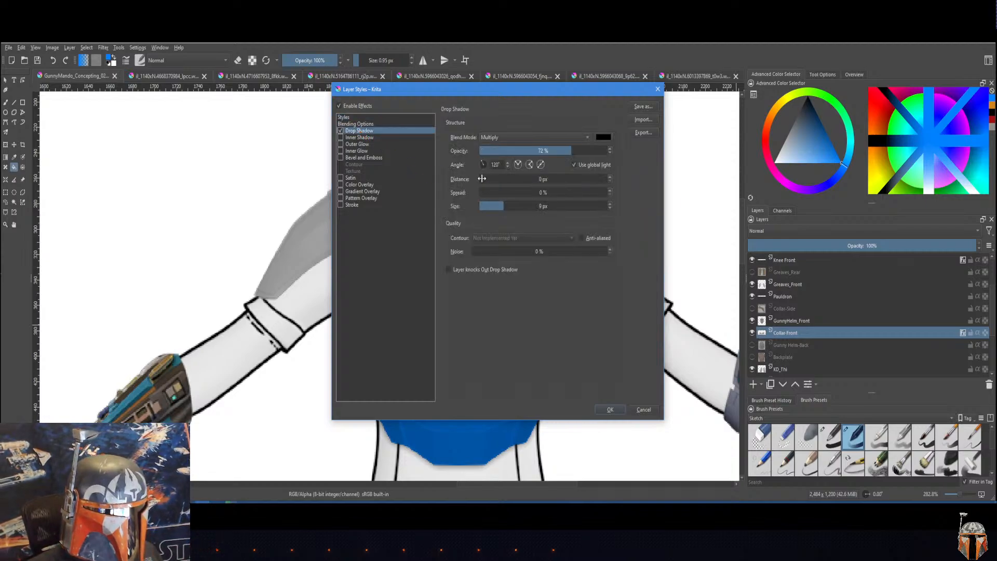
drag(492, 179, 502, 180)
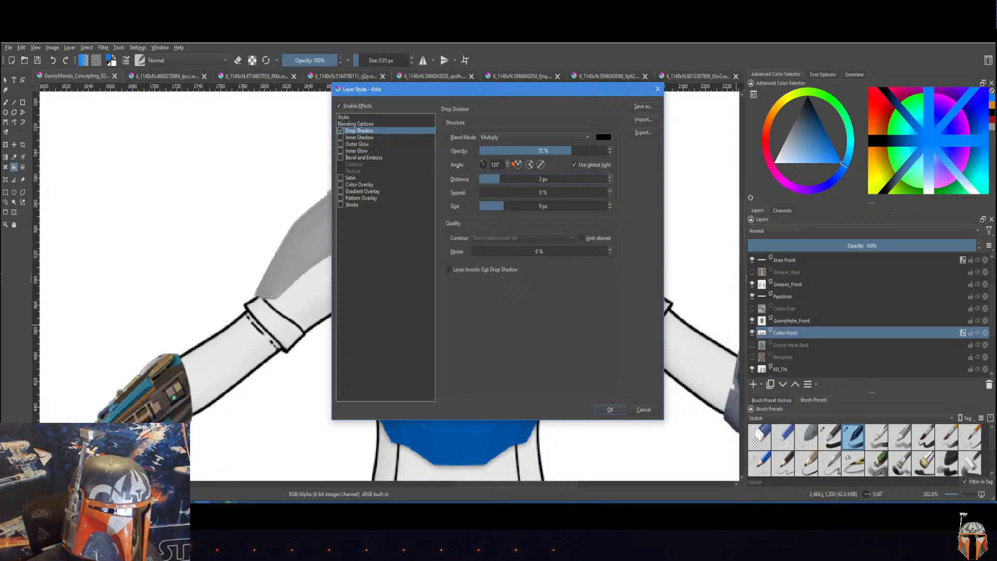
drag(528, 91, 729, 130)
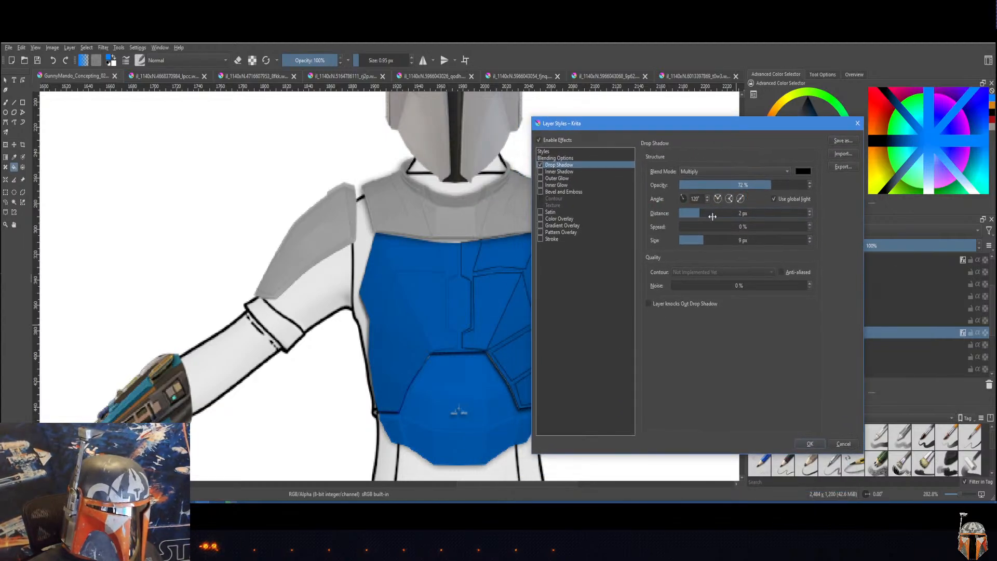
drag(698, 213, 704, 213)
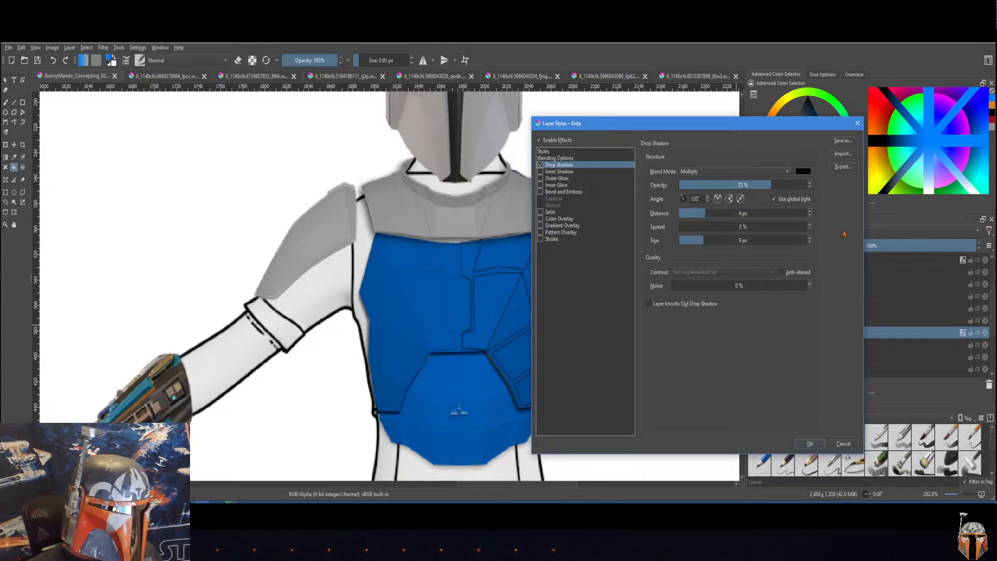
Step: Save the adjusted drop shadow as a new style named ArmorDrop and apply it to the Collar-Front layer
click(844, 144)
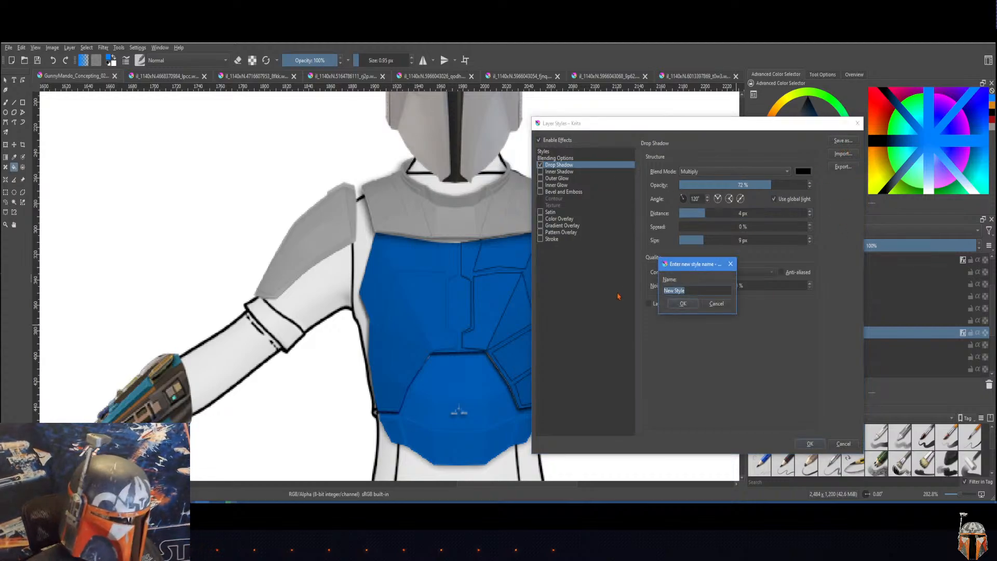
text(ArmorDrop)
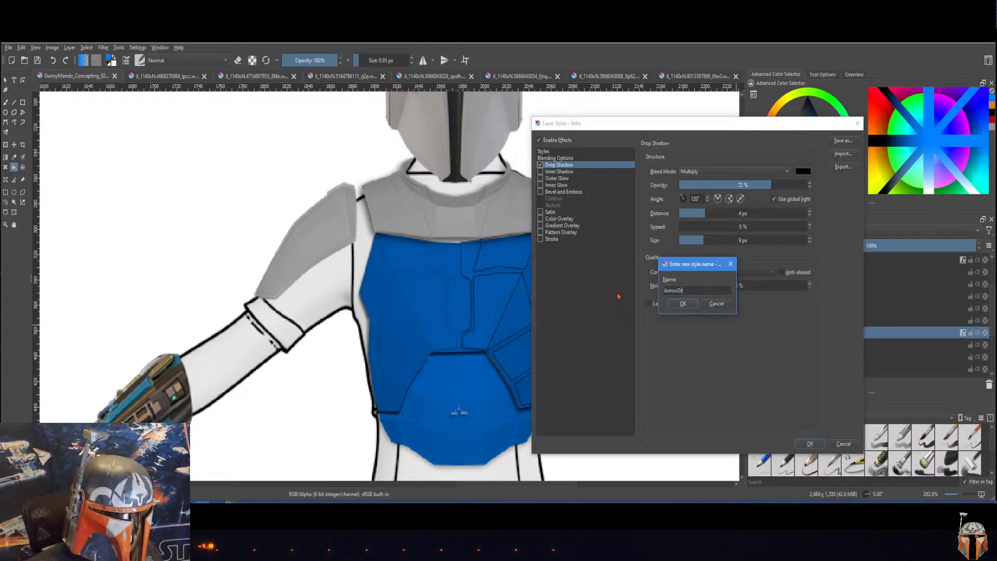
click(681, 304)
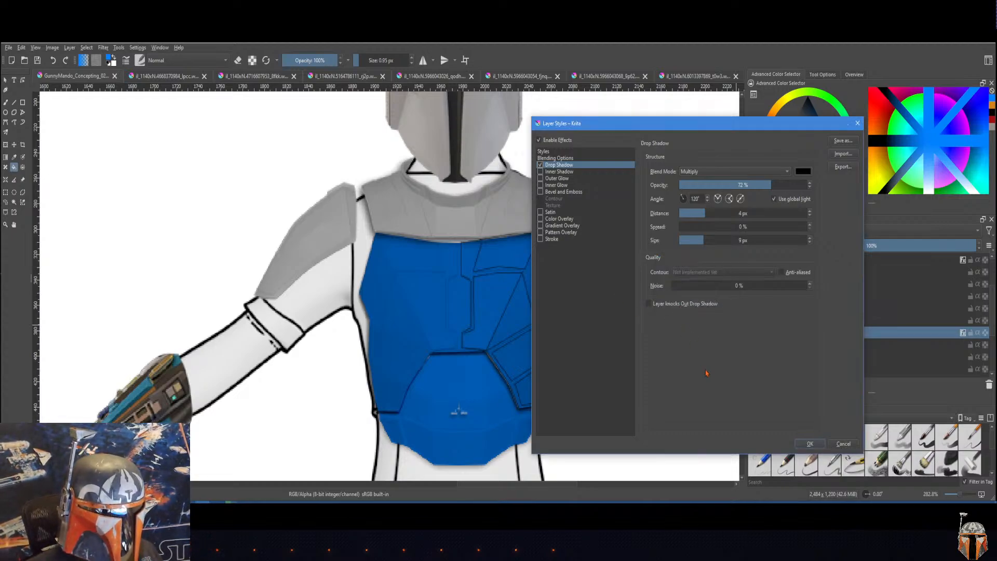
click(811, 444)
Step: Apply the saved ArmorDrop layer style to the Pauldron layer
click(797, 297)
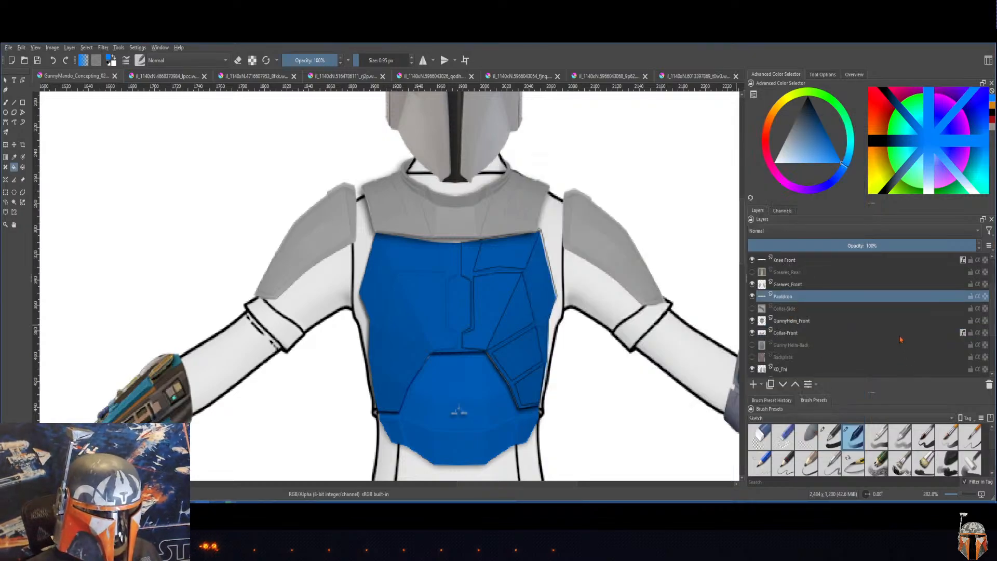
right_click(831, 302)
click(860, 89)
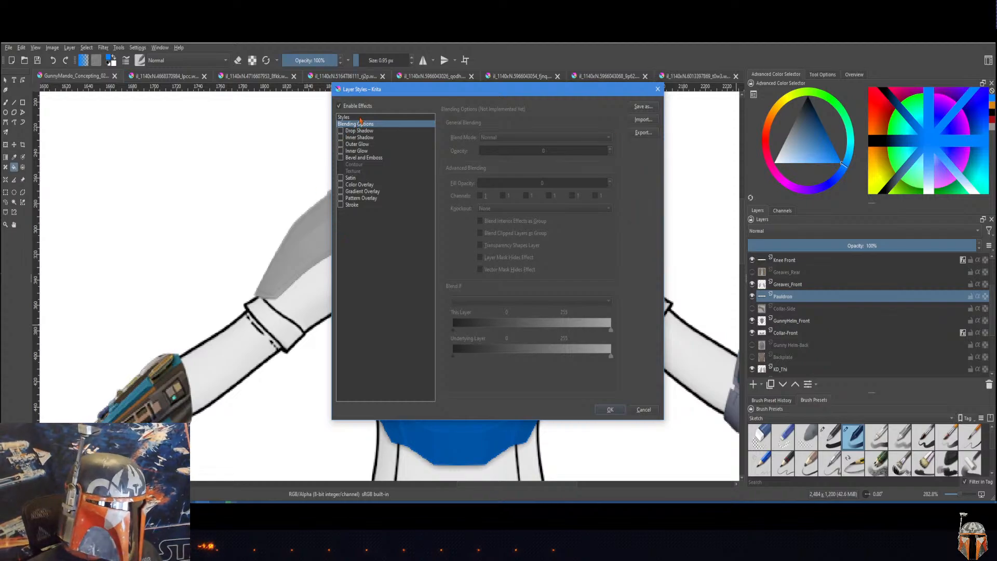
click(344, 117)
click(451, 142)
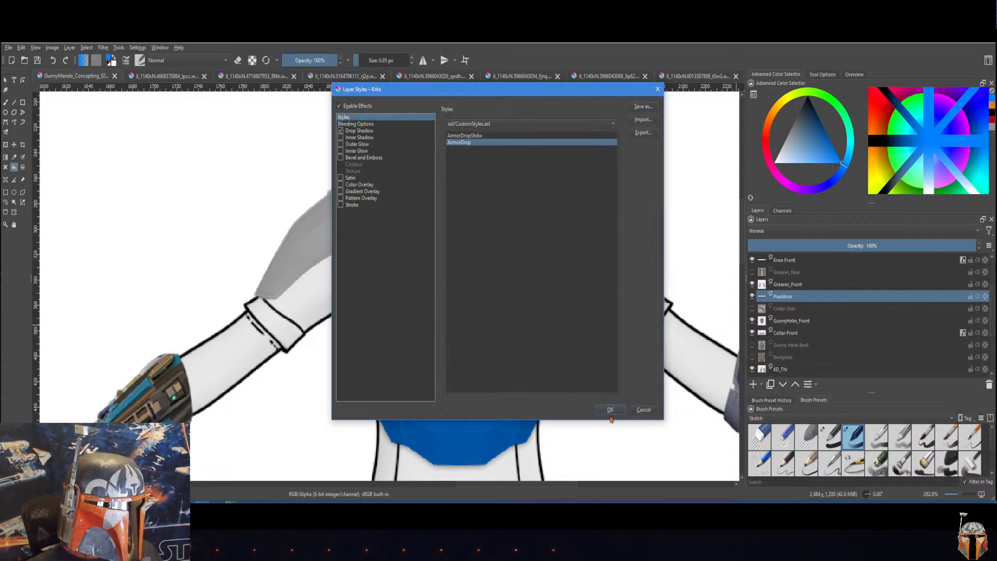
click(610, 410)
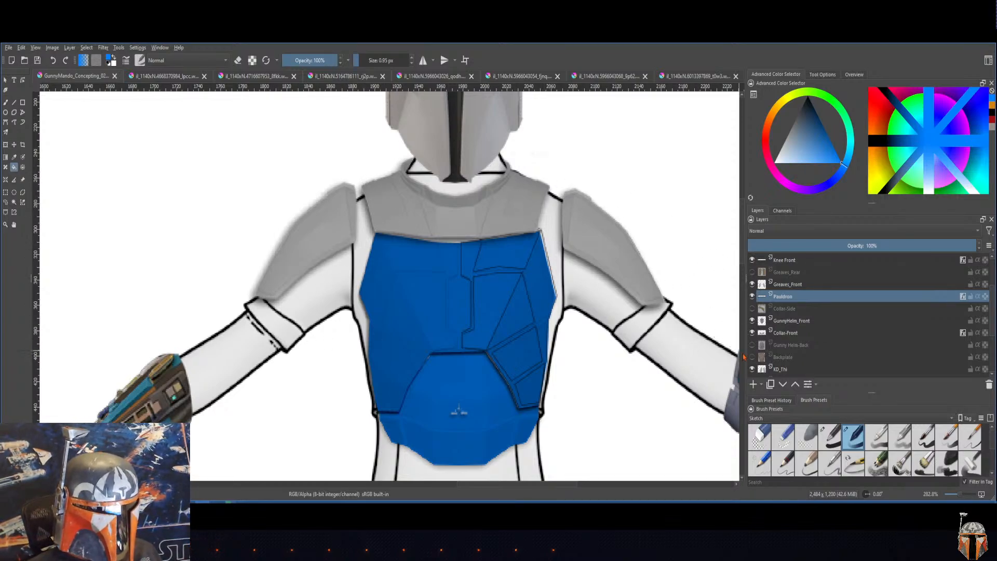
Step: Look over the front figure's armor from helmet to greaves and compare it with the bare side and back figures
scroll(584, 332, down, 1)
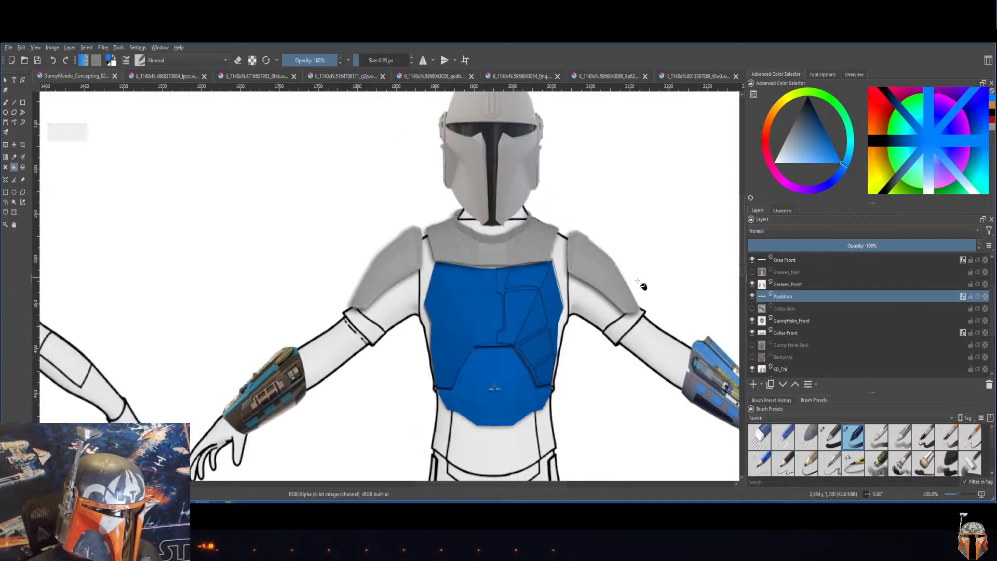
scroll(612, 305, down, 10)
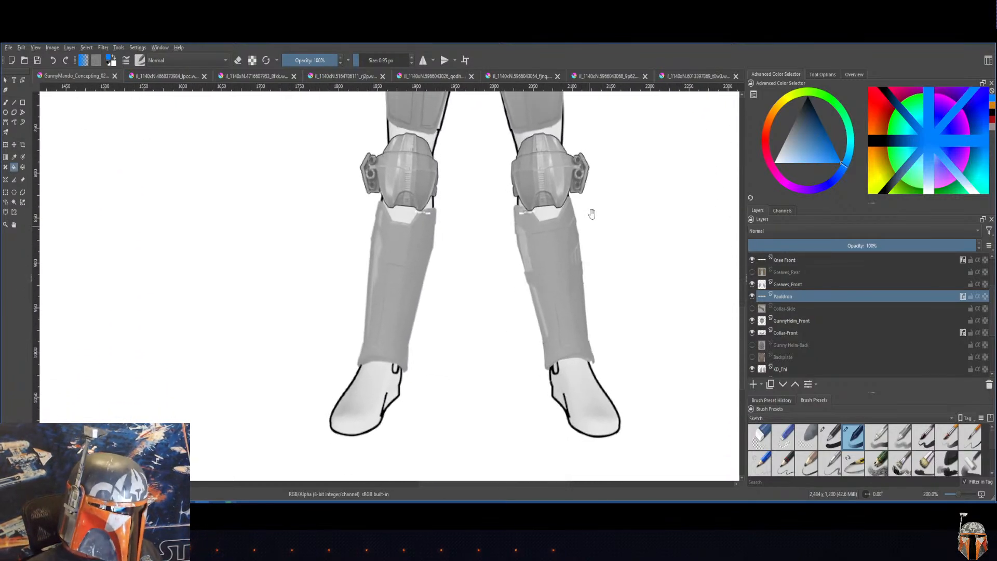
scroll(620, 241, up, 8)
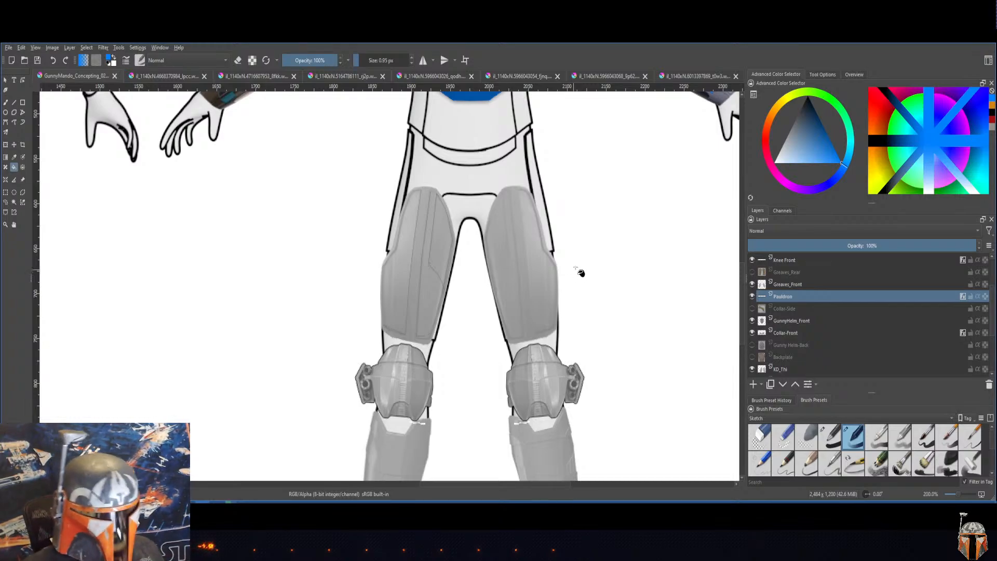
drag(605, 200, 567, 295)
scroll(539, 304, down, 2)
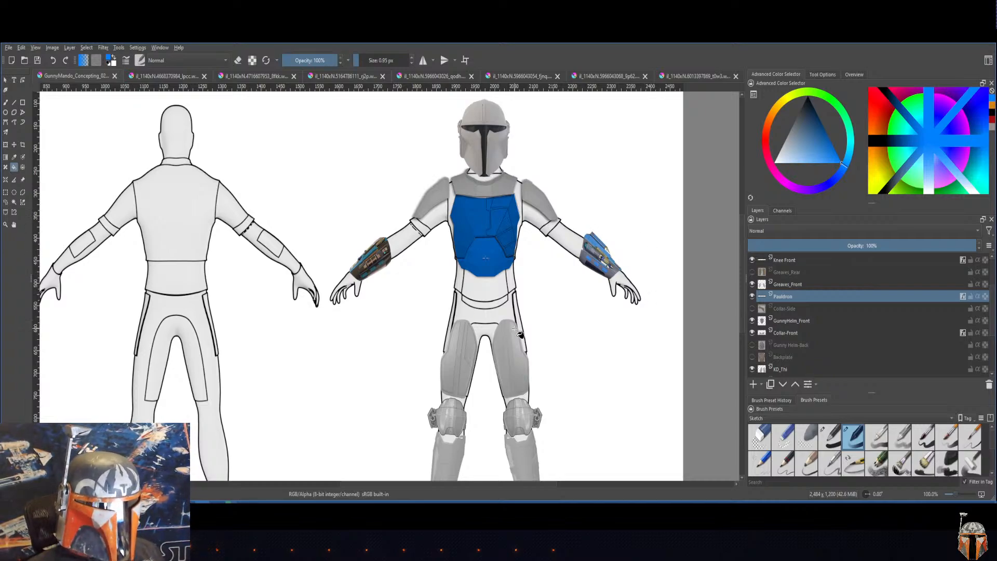
drag(376, 345, 540, 325)
drag(422, 337, 540, 339)
drag(338, 320, 392, 333)
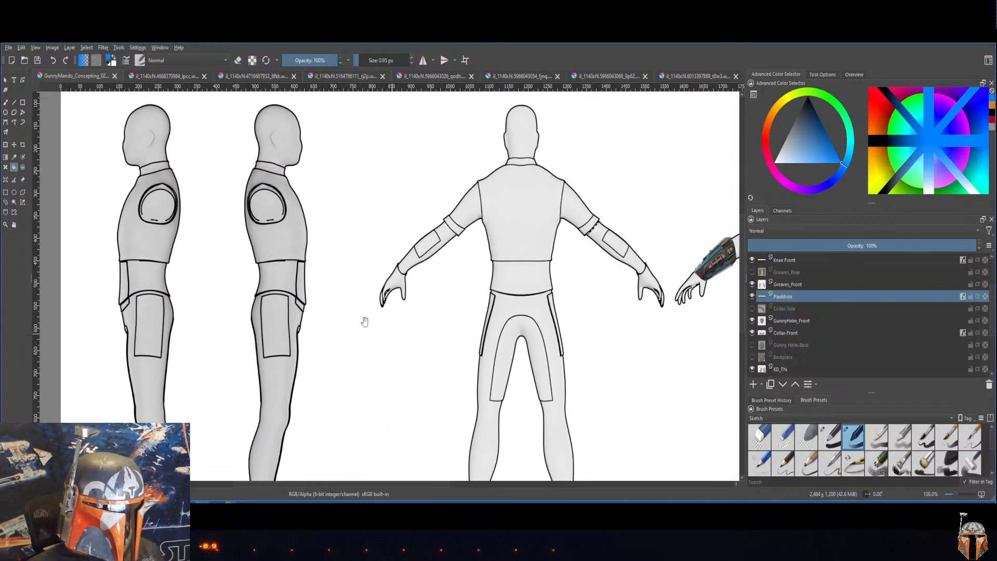
drag(470, 319, 301, 323)
drag(426, 336, 318, 337)
drag(601, 338, 552, 370)
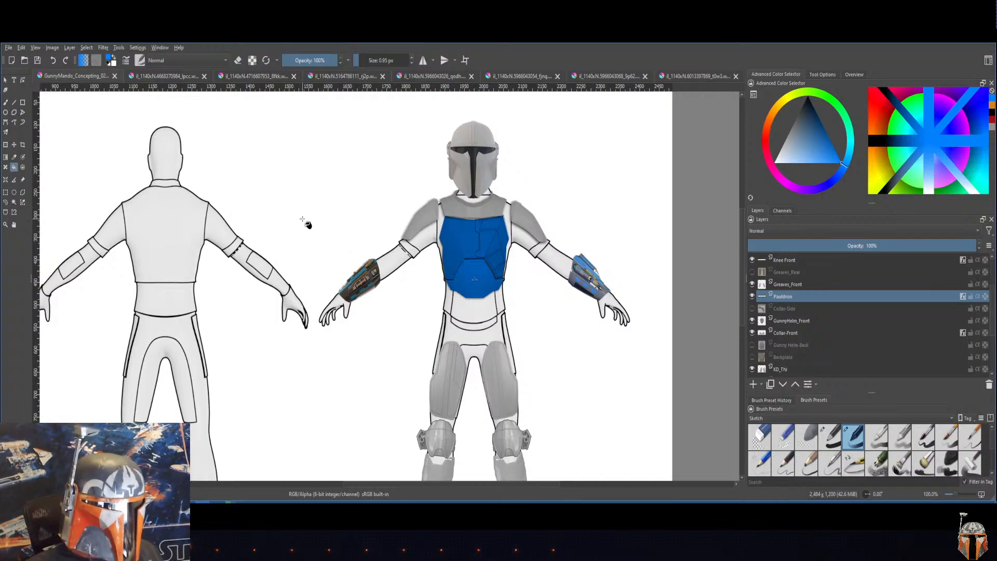
drag(349, 218, 407, 160)
mouse_move(438, 315)
mouse_down()
mouse_move(421, 289)
mouse_move(407, 296)
mouse_up()
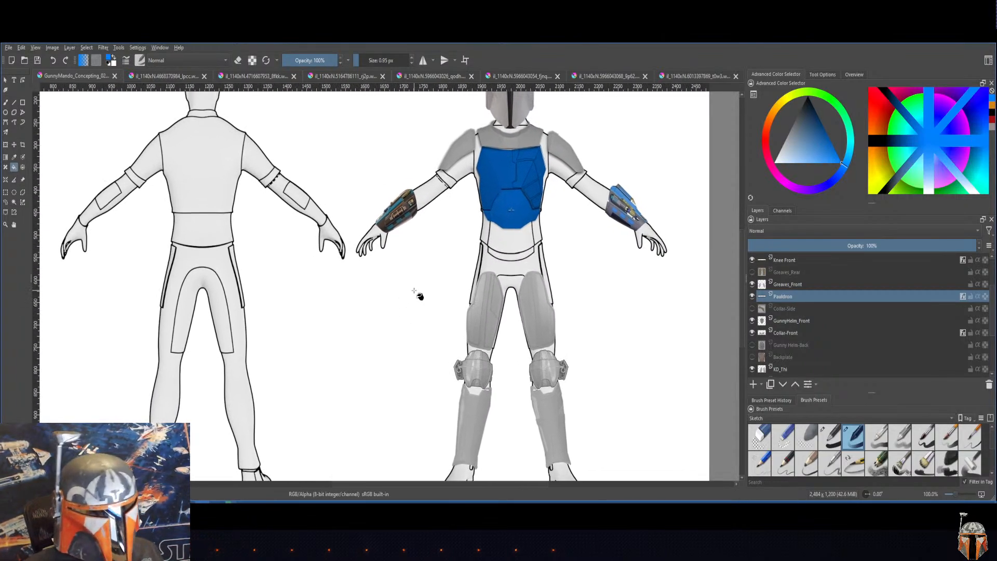
drag(414, 285, 429, 341)
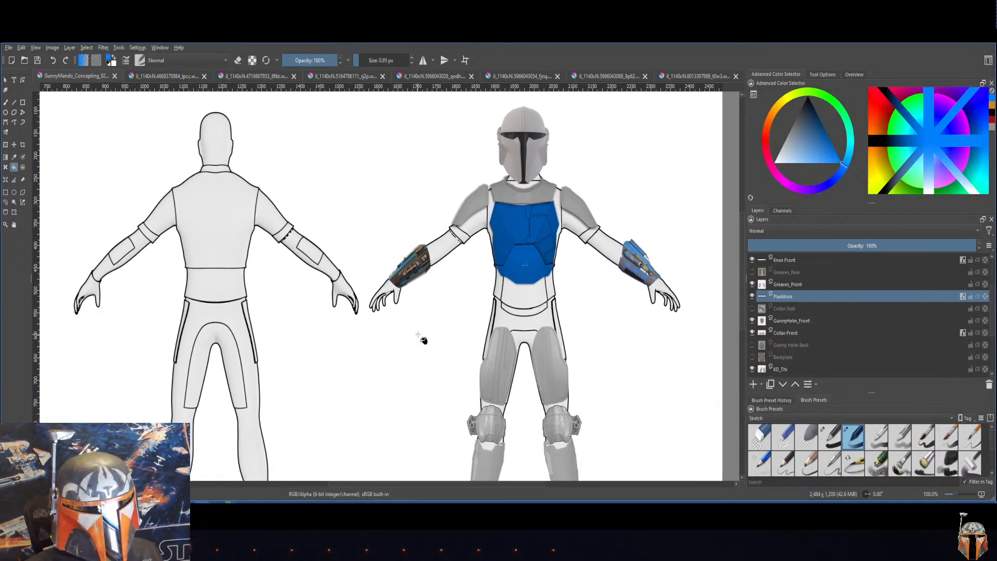